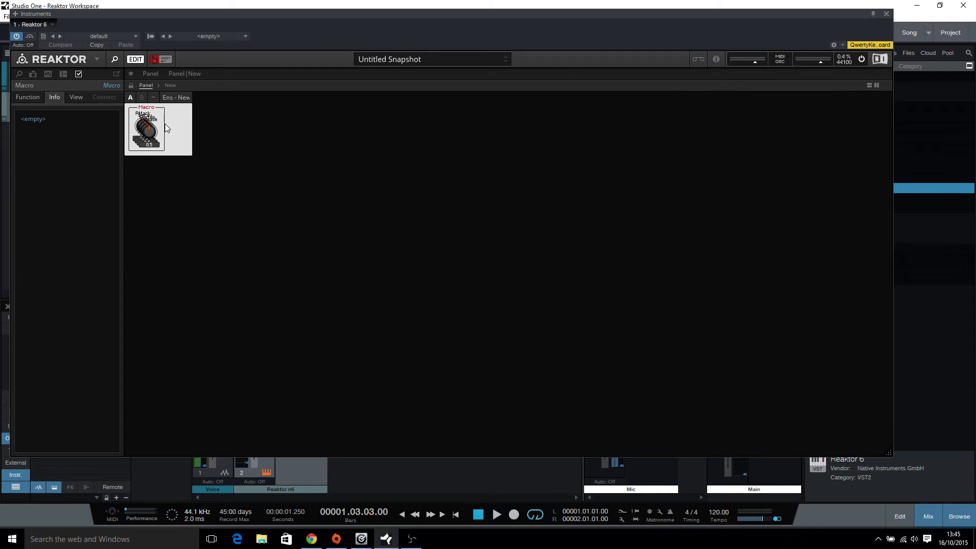
{"action": "right_click", "coordinate": [164, 123]}
{"action": "right_click", "coordinate": [182, 113]}
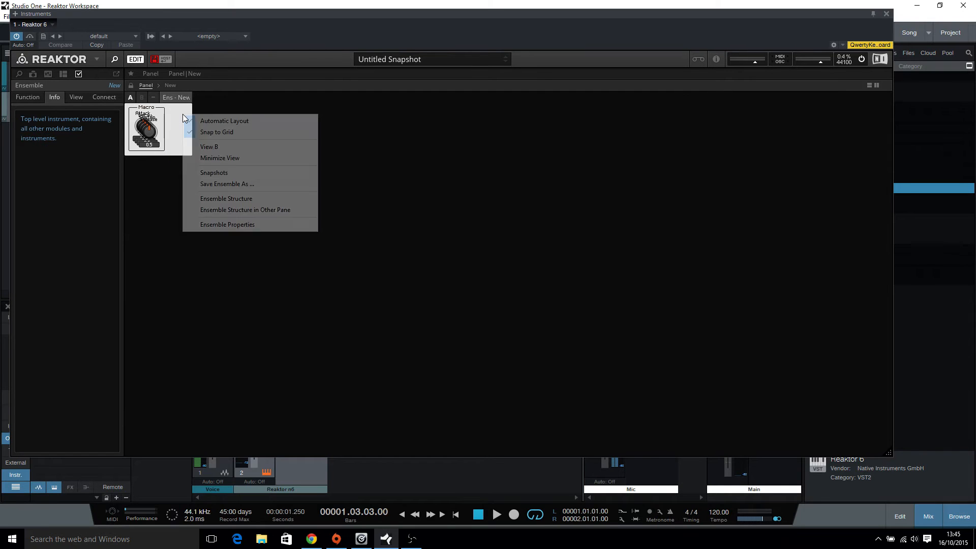
{"action": "left_click", "coordinate": [175, 111]}
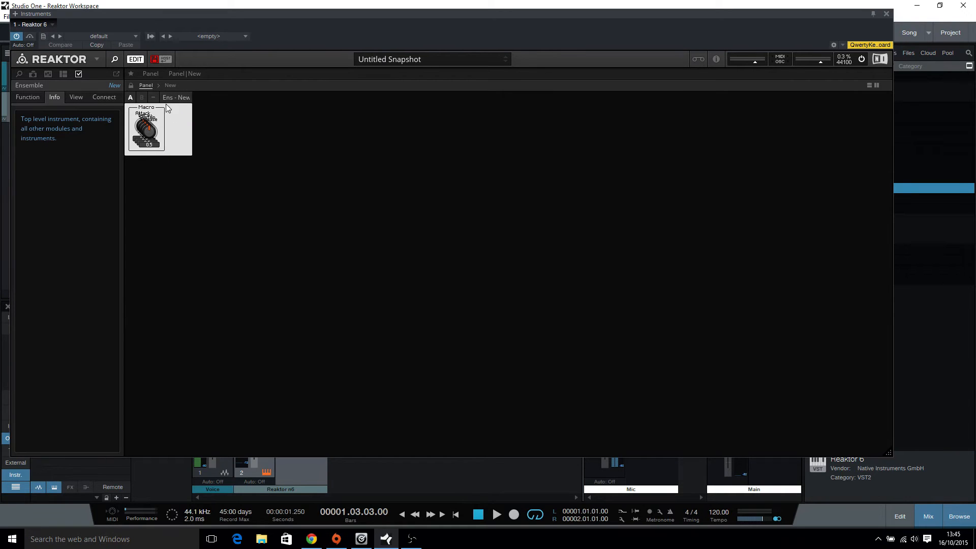
{"action": "left_click", "coordinate": [115, 65]}
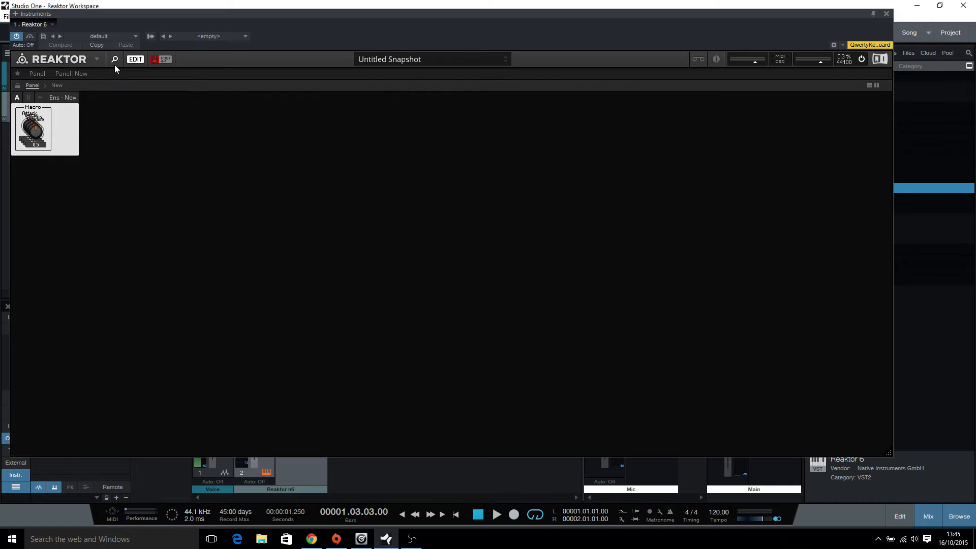
{"action": "left_click", "coordinate": [114, 65]}
- Unlock the panel and arrange the overlapping Attack, Decay, Sustain and Release knobs side by side in one row
{"action": "left_click", "coordinate": [98, 58]}
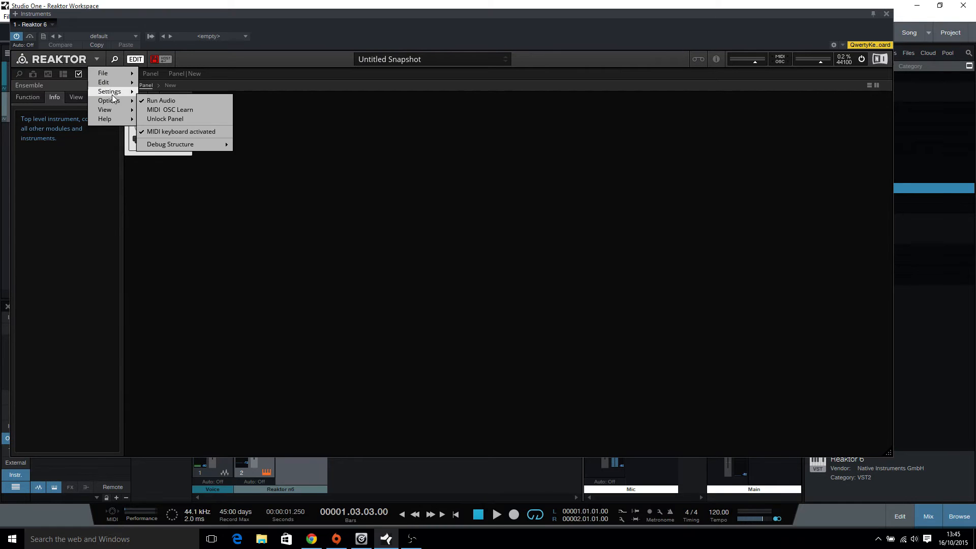
{"action": "mouse_move", "coordinate": [115, 100]}
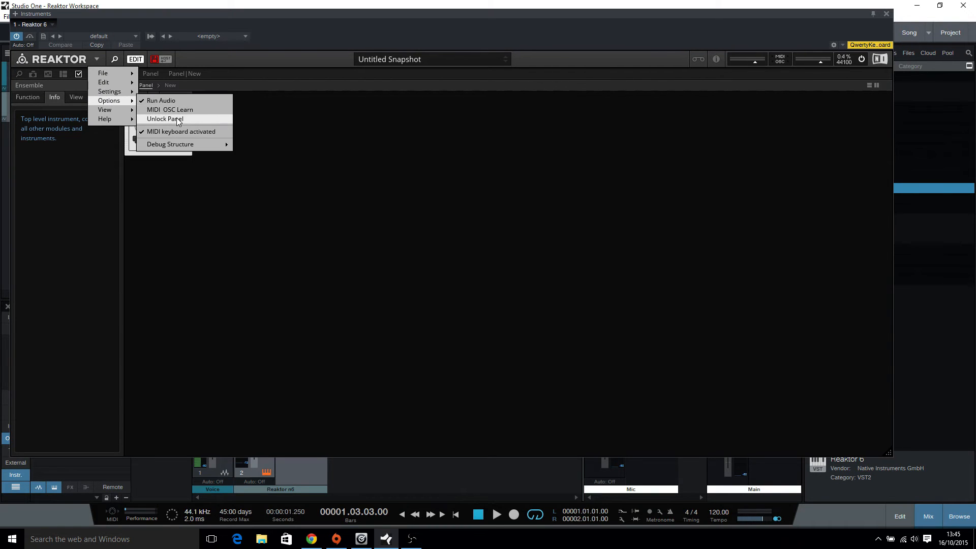
{"action": "left_click", "coordinate": [182, 118]}
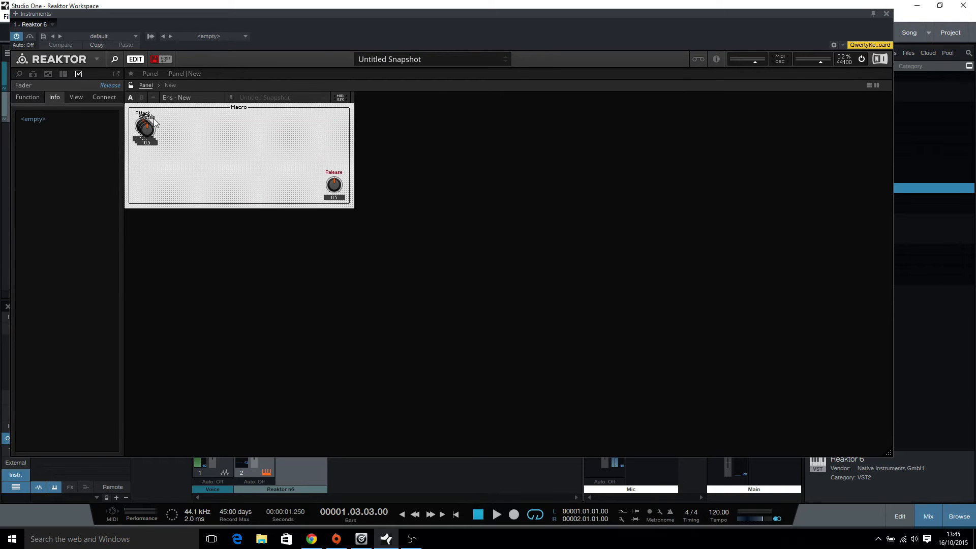
{"action": "left_click_drag", "start_coordinate": [149, 126], "coordinate": [168, 122]}
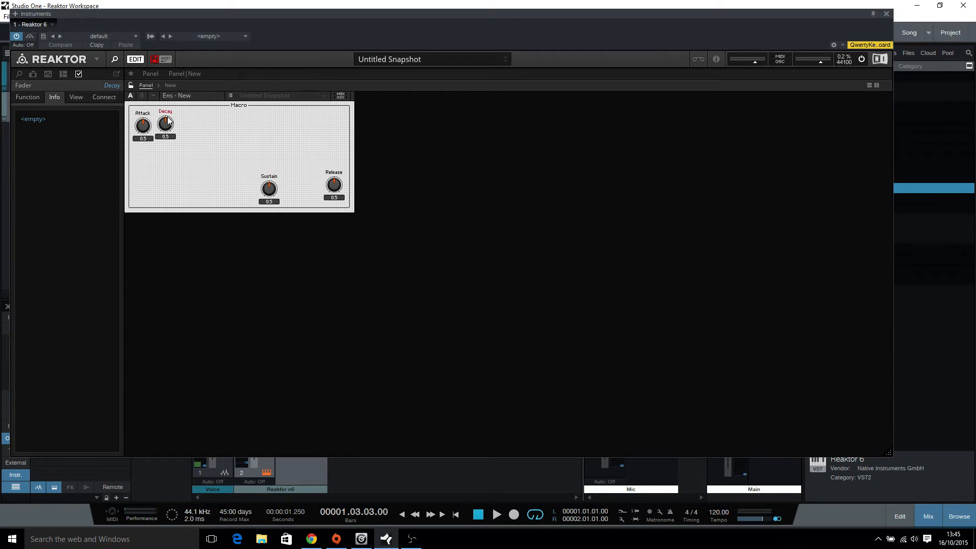
{"action": "left_click_drag", "start_coordinate": [272, 180], "coordinate": [190, 117]}
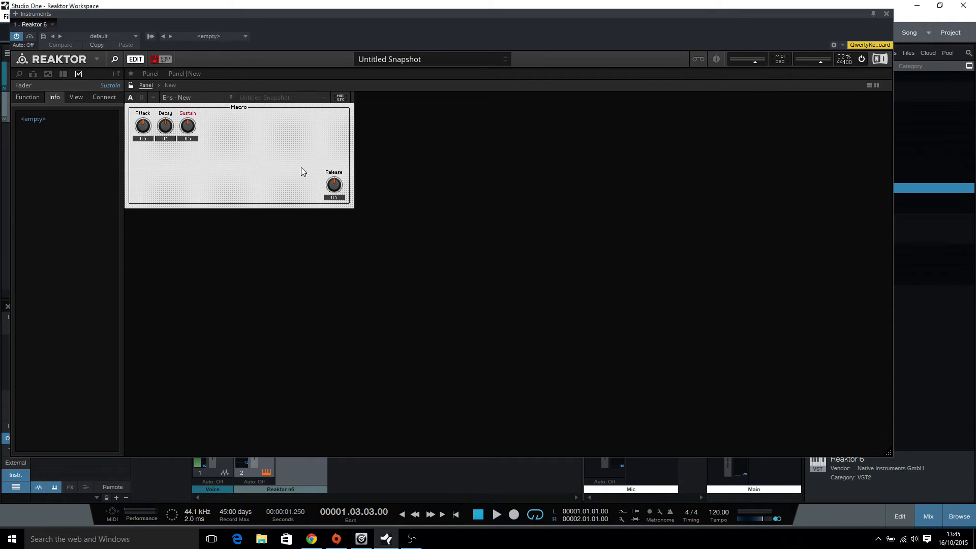
{"action": "left_click_drag", "start_coordinate": [335, 178], "coordinate": [210, 119]}
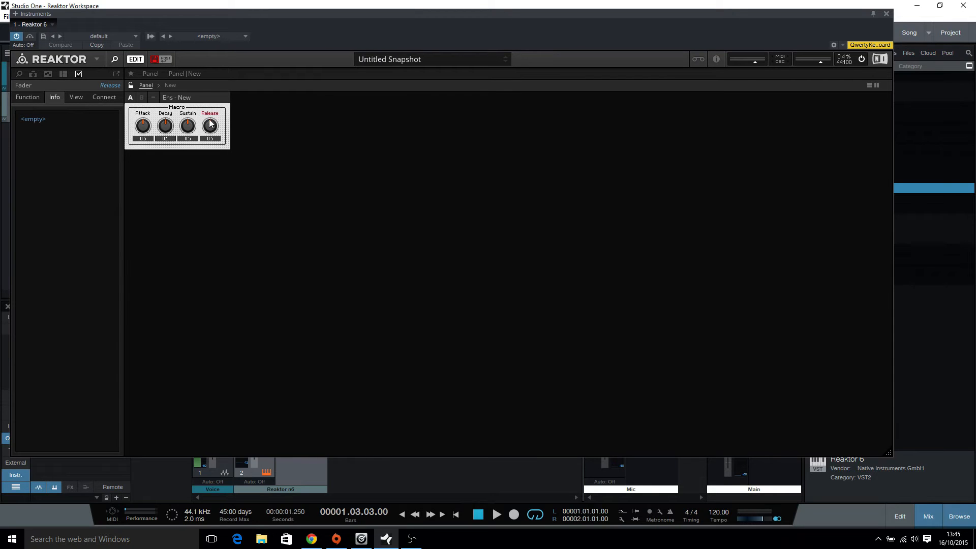
- In the ensemble structure, rename the macro Panel and move it toward the structure's left edge
{"action": "left_click", "coordinate": [168, 86]}
{"action": "left_click", "coordinate": [242, 269]}
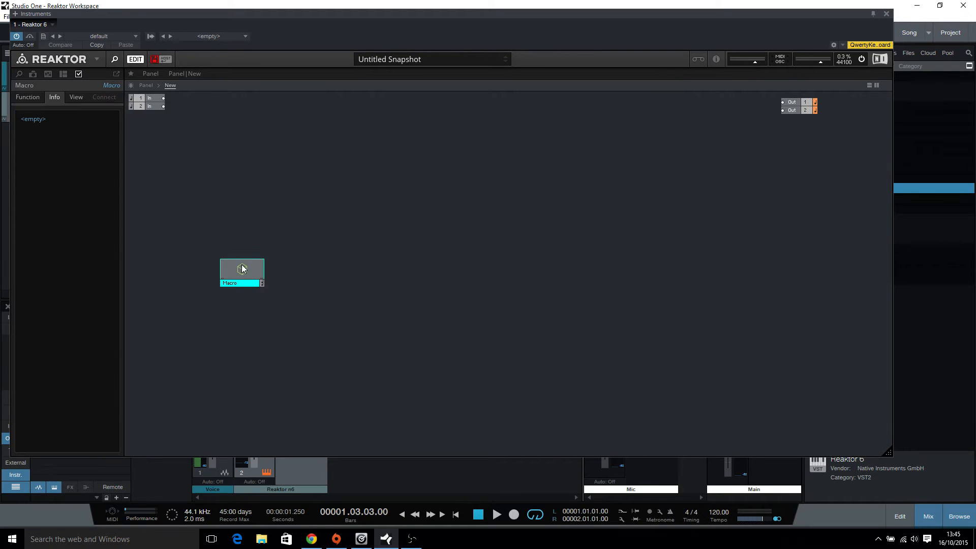
{"action": "double_click", "coordinate": [34, 87]}
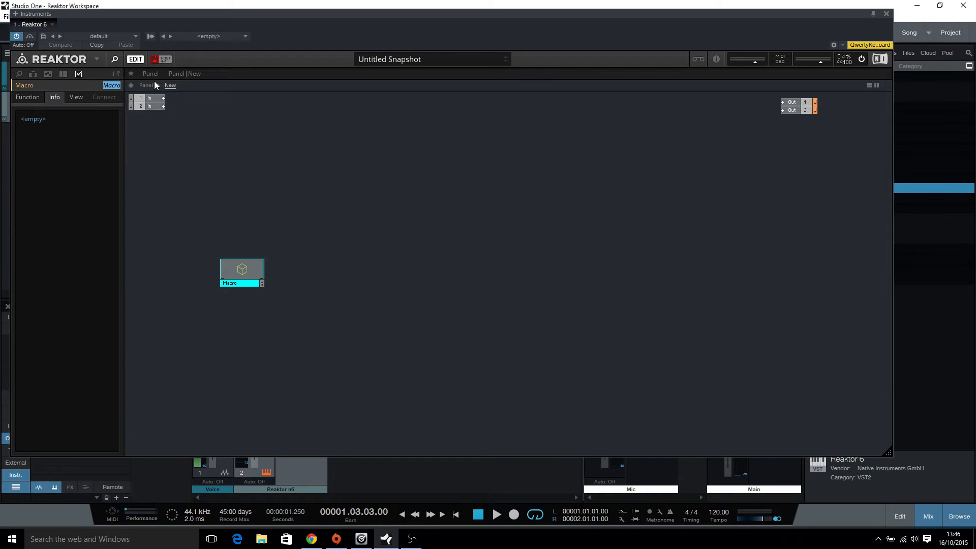
{"action": "type", "text": "Panel"}
{"action": "key", "text": "Return"}
{"action": "left_click_drag", "start_coordinate": [216, 282], "coordinate": [160, 298]}
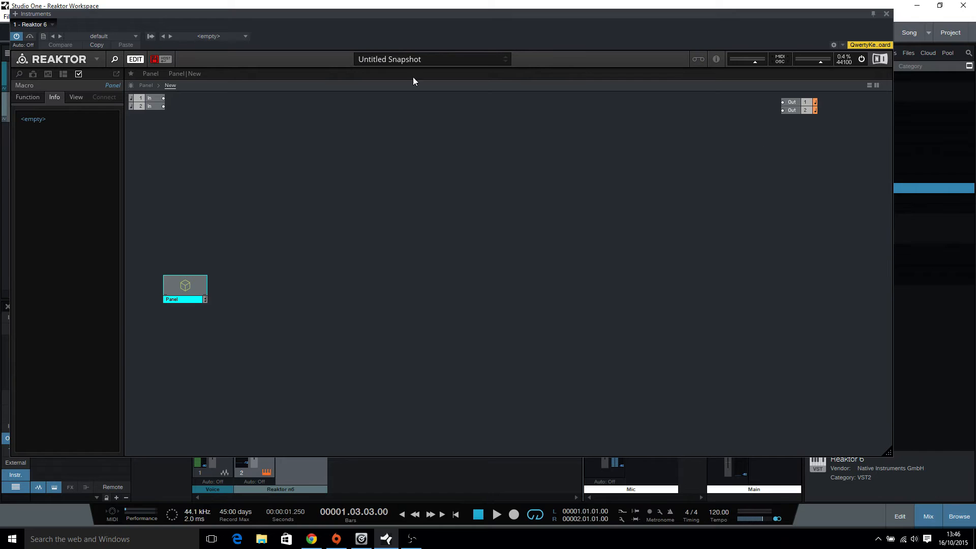
- Set the Panel macro's frame style to None and show the result in the panel view
{"action": "left_click", "coordinate": [77, 96]}
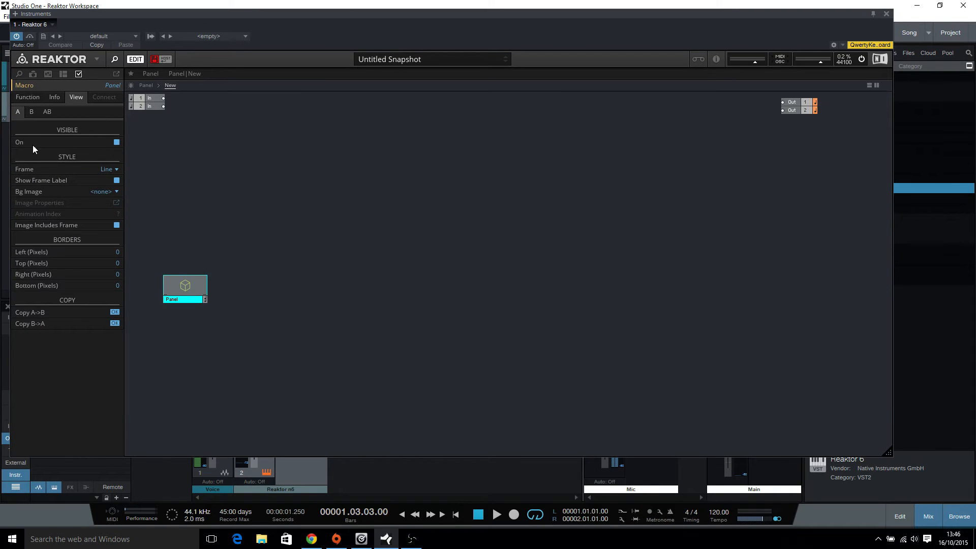
{"action": "left_click", "coordinate": [117, 170]}
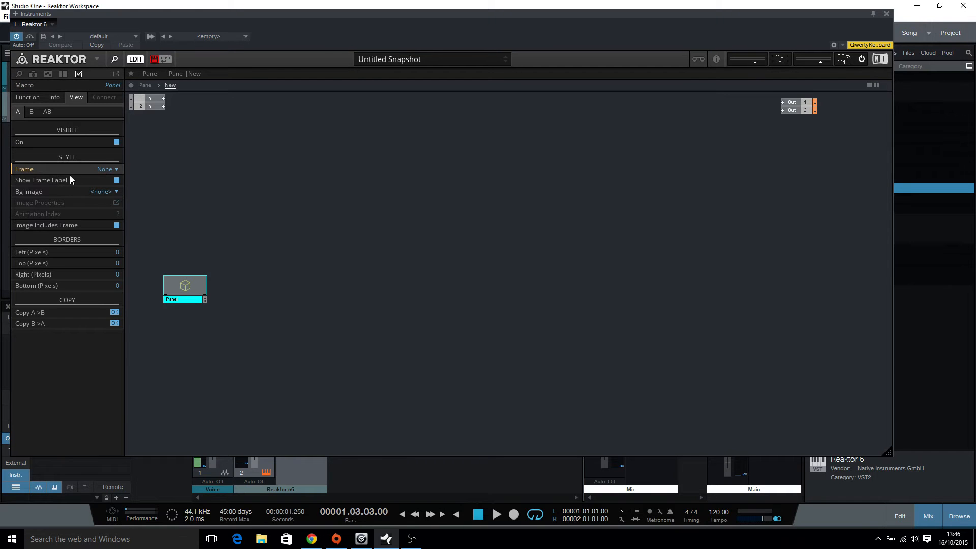
{"action": "left_click", "coordinate": [148, 84]}
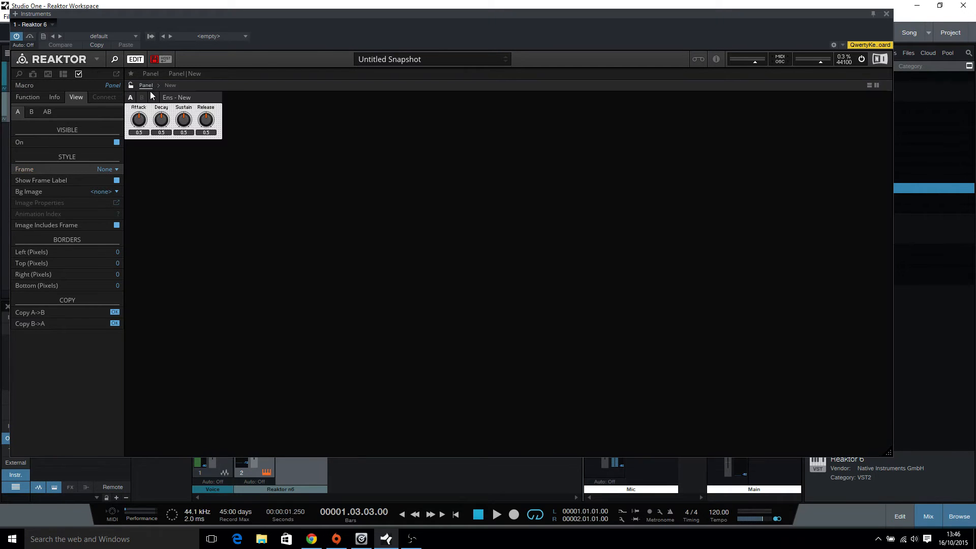
- Try the Solid and Line frame styles and the frame label toggle on the Panel macro, and return its frame to None
{"action": "left_click", "coordinate": [117, 169]}
{"action": "left_click", "coordinate": [109, 184]}
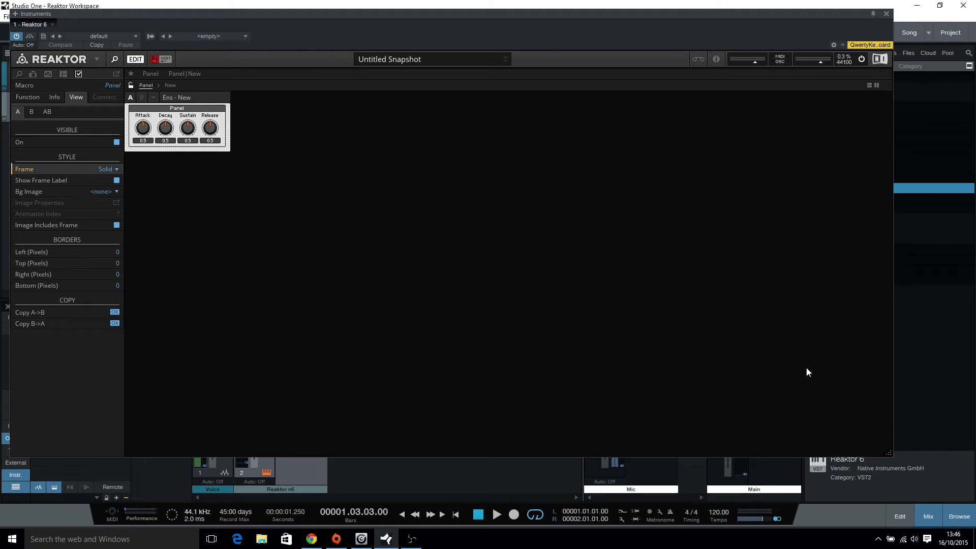
{"action": "left_click", "coordinate": [116, 169]}
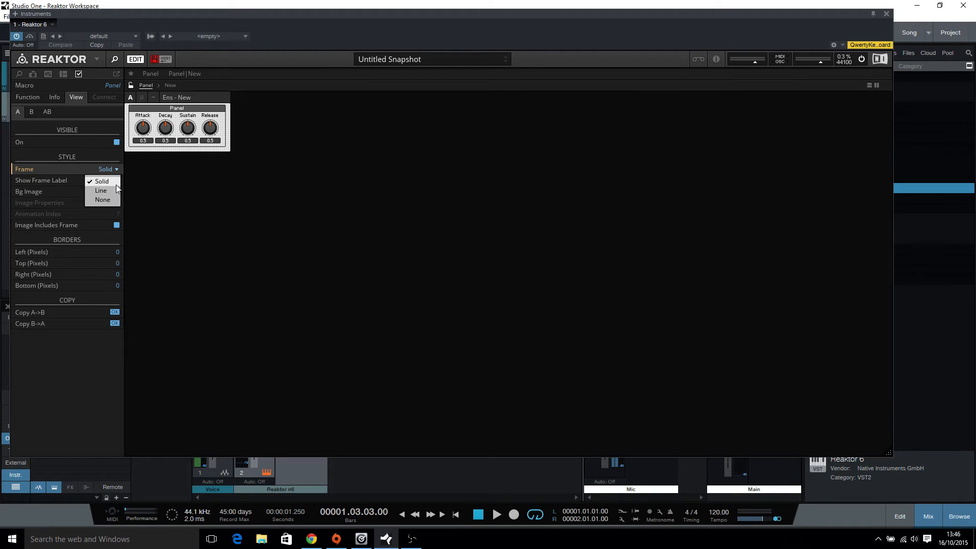
{"action": "left_click", "coordinate": [108, 200]}
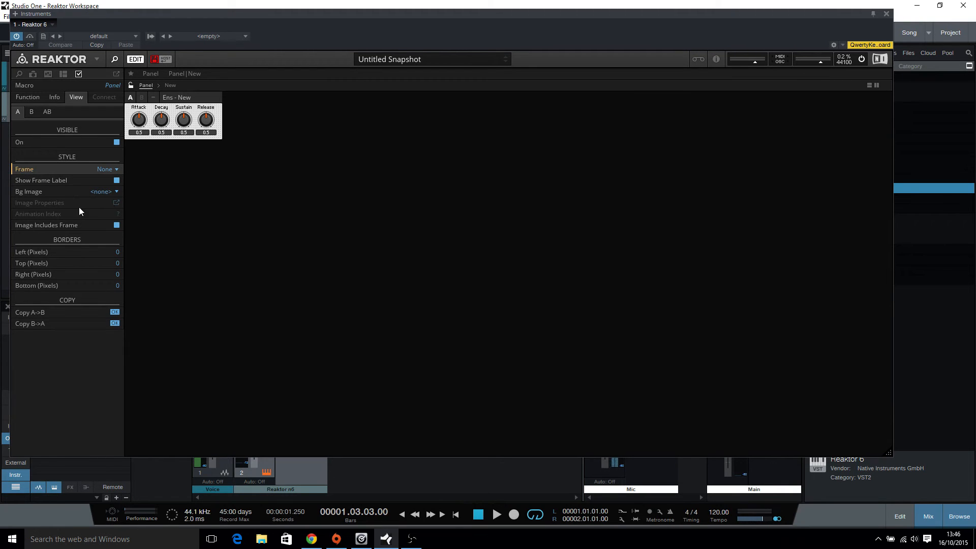
{"action": "left_click", "coordinate": [116, 169]}
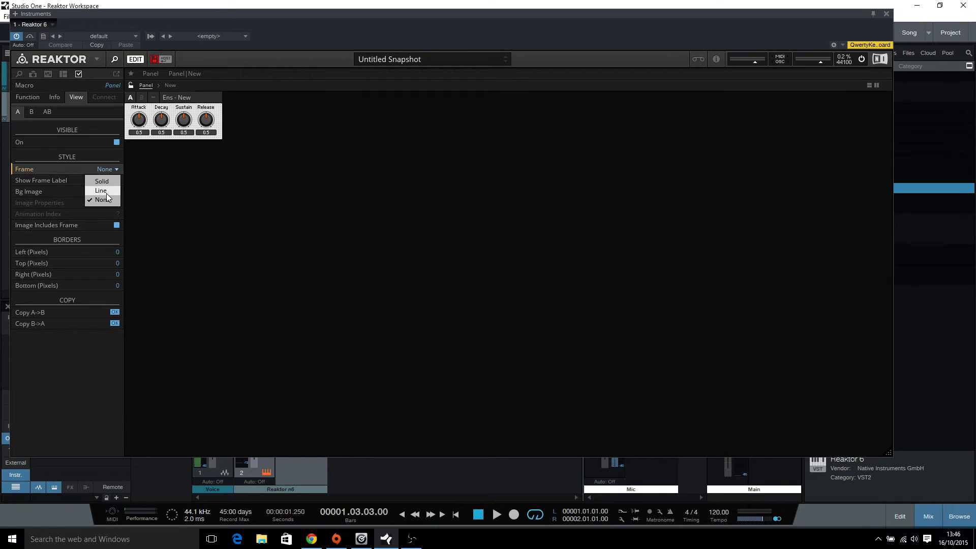
{"action": "left_click", "coordinate": [106, 193]}
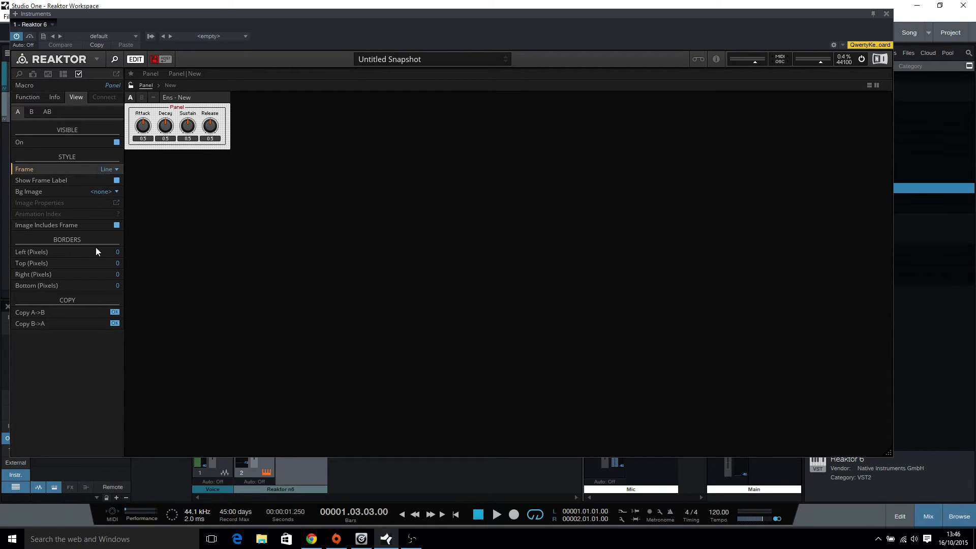
{"action": "left_click", "coordinate": [116, 179]}
{"action": "left_click", "coordinate": [115, 179]}
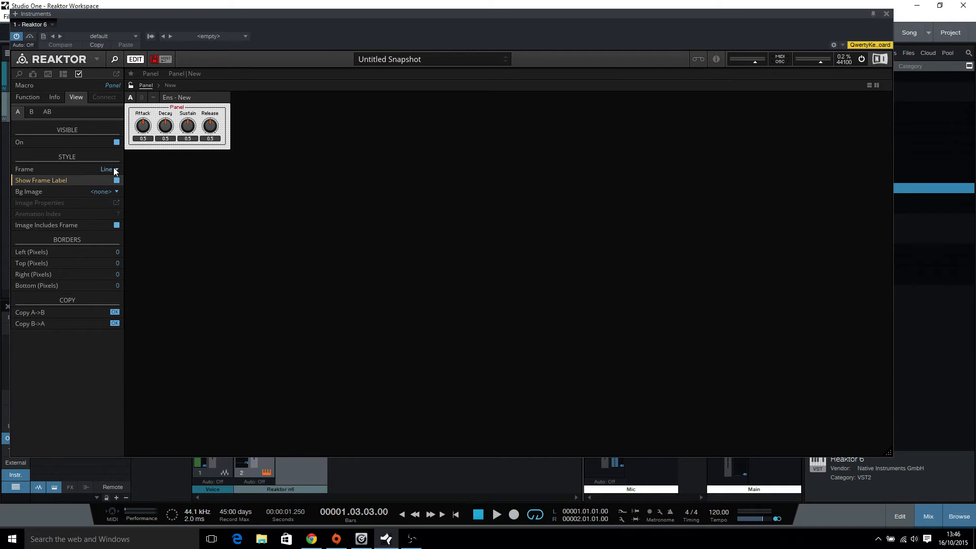
{"action": "left_click", "coordinate": [115, 225]}
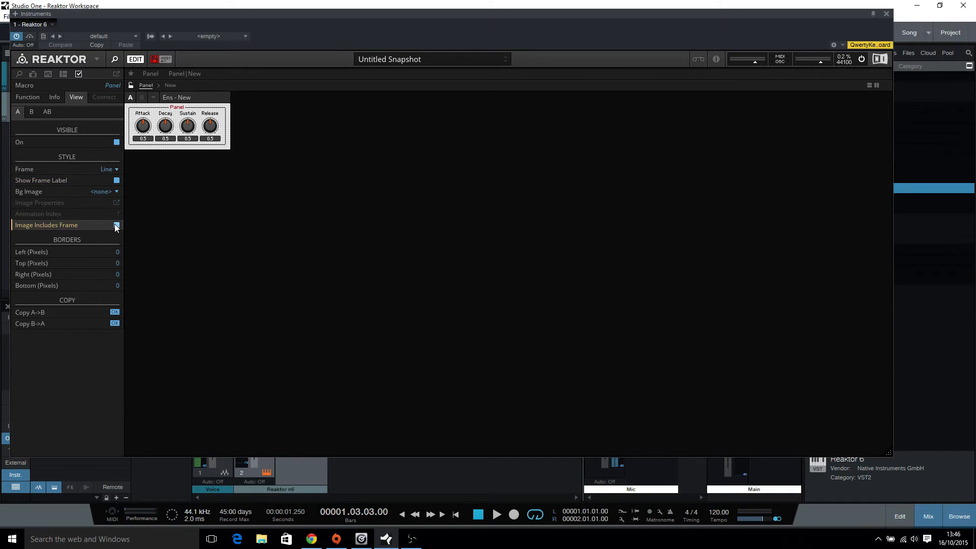
{"action": "left_click", "coordinate": [116, 169]}
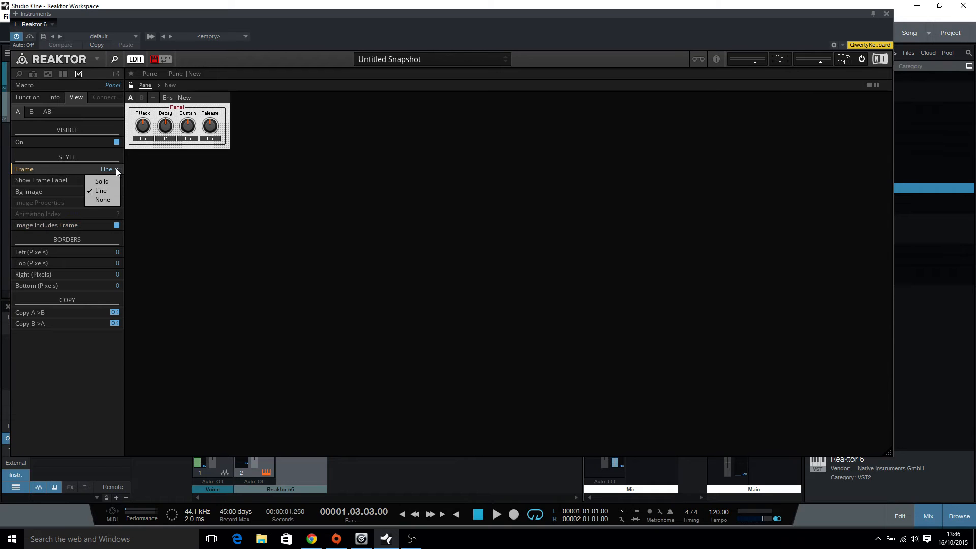
{"action": "left_click", "coordinate": [102, 199]}
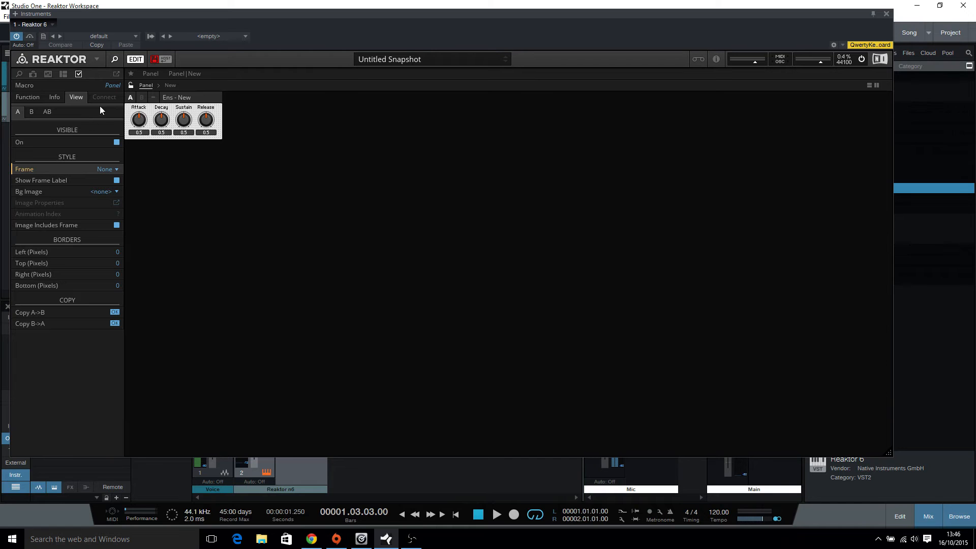
- Copy the Attack, Decay, Sustain and Release knobs inside the Panel macro
{"action": "left_click", "coordinate": [170, 84]}
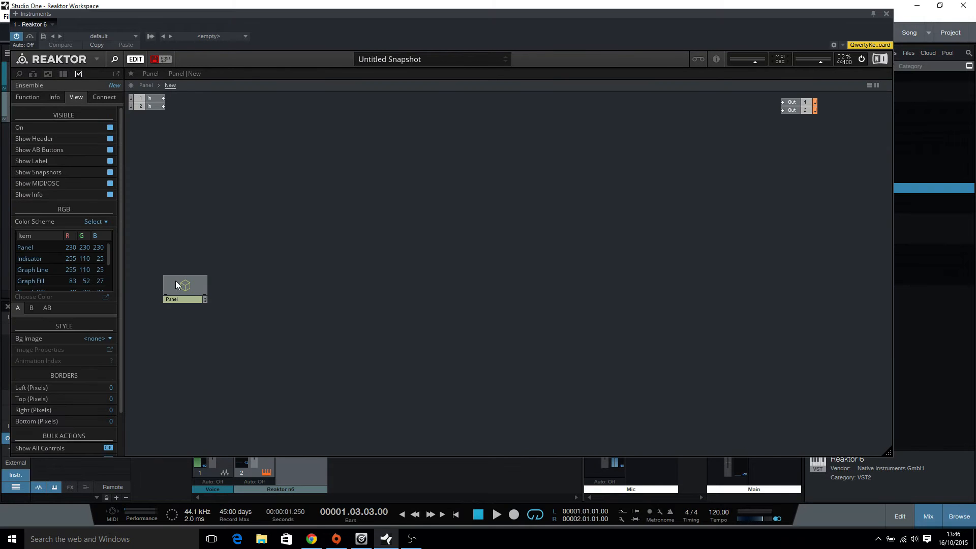
{"action": "double_click", "coordinate": [197, 282]}
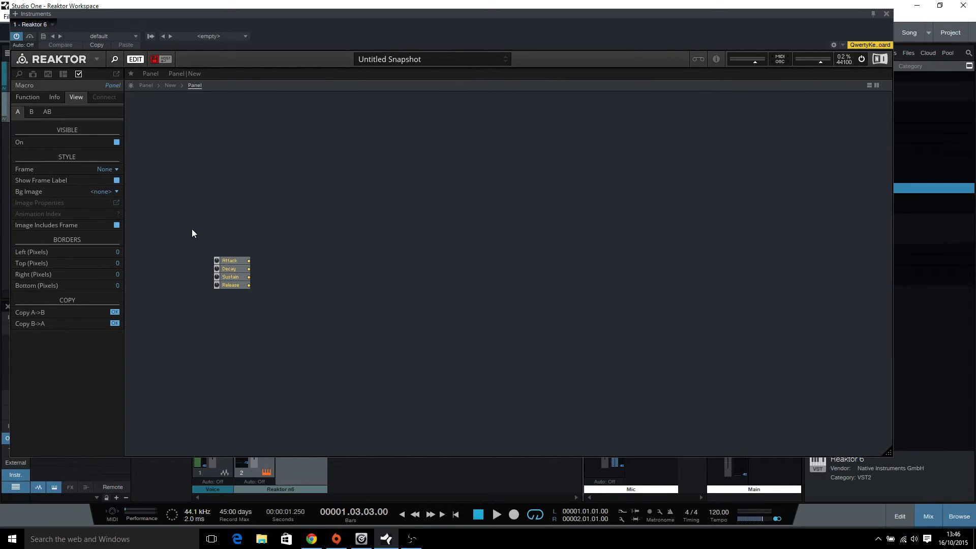
{"action": "right_click", "coordinate": [236, 273]}
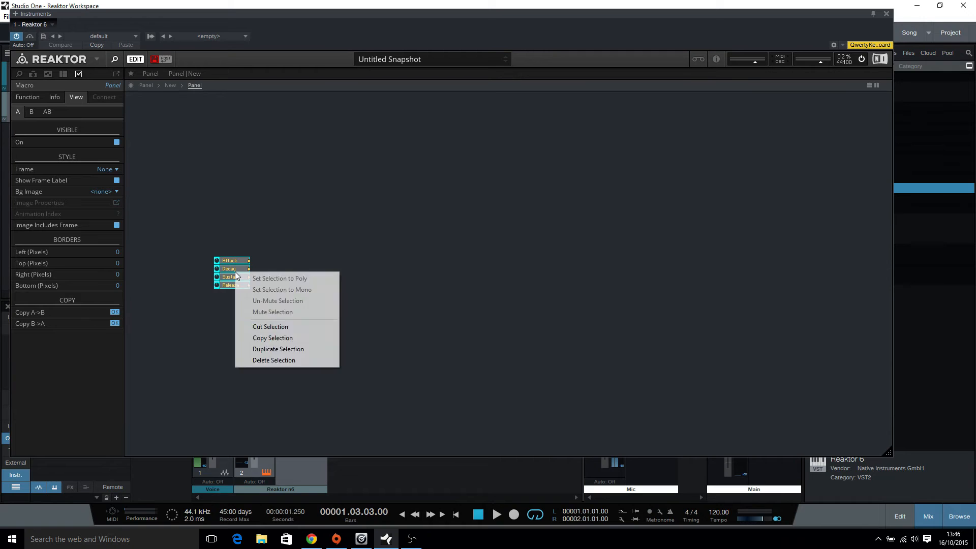
{"action": "left_click", "coordinate": [276, 338]}
{"action": "left_click", "coordinate": [300, 264]}
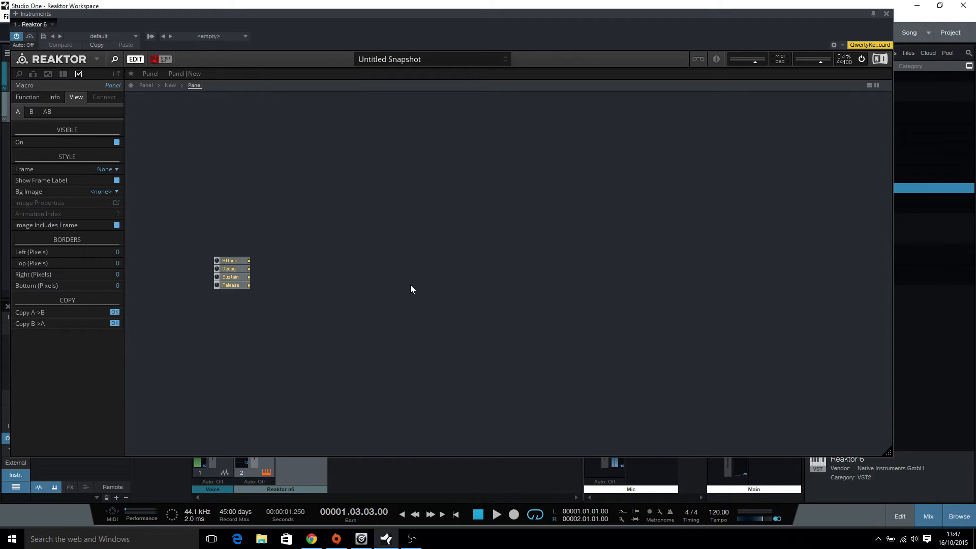
{"action": "left_click_drag", "start_coordinate": [198, 236], "coordinate": [253, 293]}
- Create a new macro beside the knobs inside the Panel macro and name it Amp Env
{"action": "right_click", "coordinate": [423, 259]}
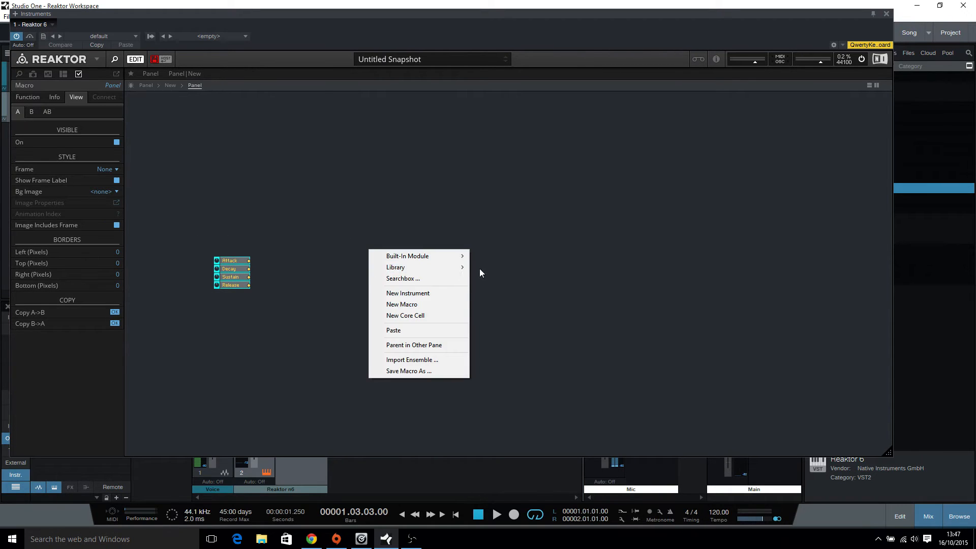
{"action": "left_click", "coordinate": [411, 304]}
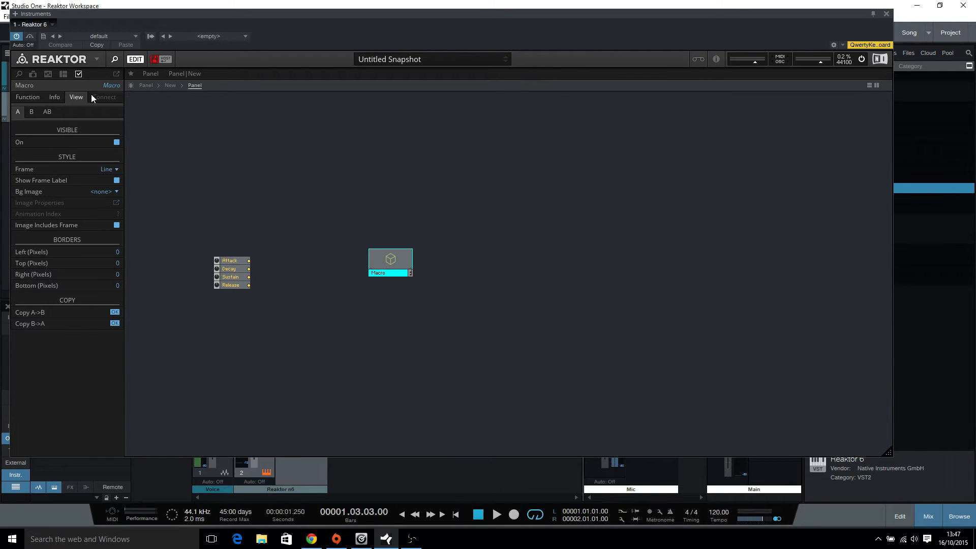
{"action": "left_click", "coordinate": [113, 85]}
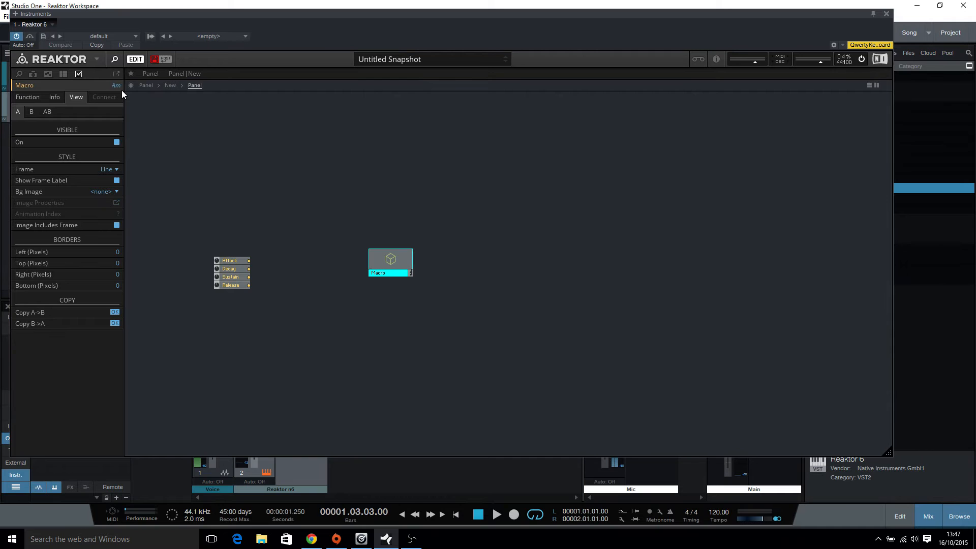
{"action": "key", "text": "Return"}
- Paste the four copied knobs inside the Amp Env macro and move them to the upper left of its structure
{"action": "double_click", "coordinate": [392, 262]}
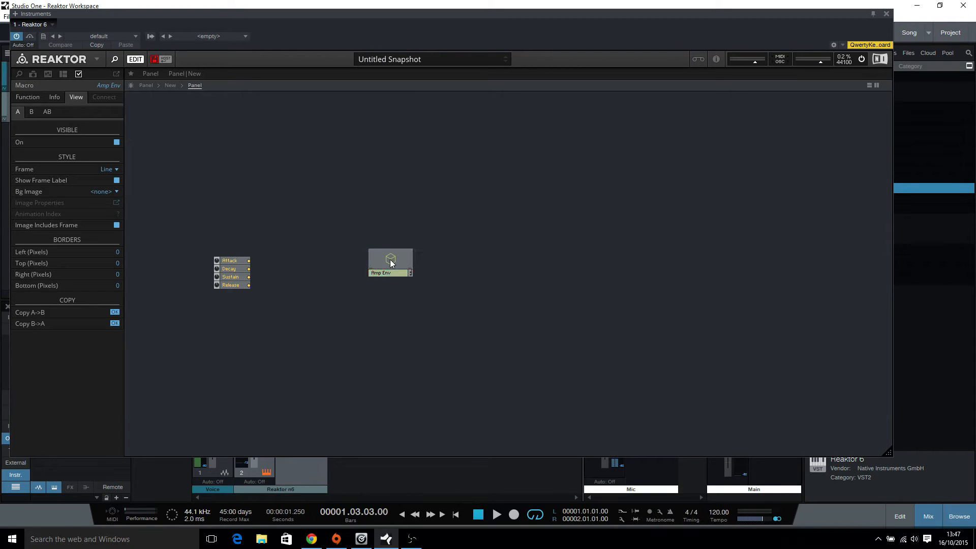
{"action": "right_click", "coordinate": [237, 135]}
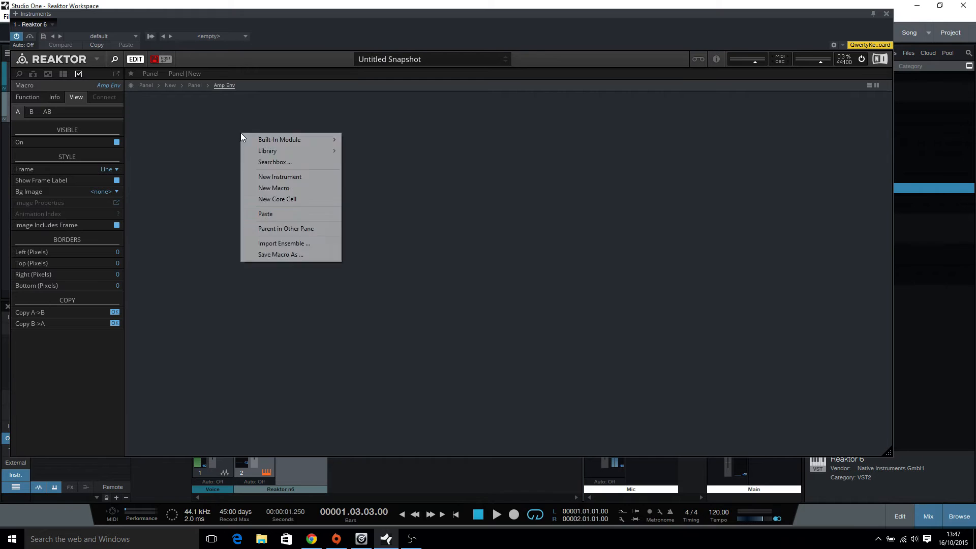
{"action": "left_click", "coordinate": [283, 216]}
{"action": "left_click_drag", "start_coordinate": [263, 134], "coordinate": [208, 137]}
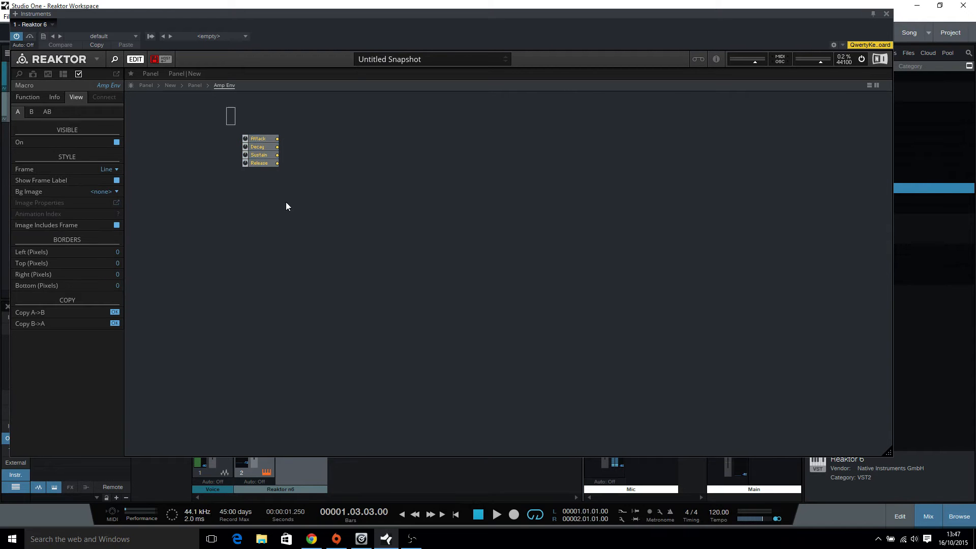
{"action": "left_click_drag", "start_coordinate": [286, 202], "coordinate": [287, 202]}
{"action": "left_click_drag", "start_coordinate": [270, 138], "coordinate": [182, 126]}
{"action": "left_click", "coordinate": [182, 105]}
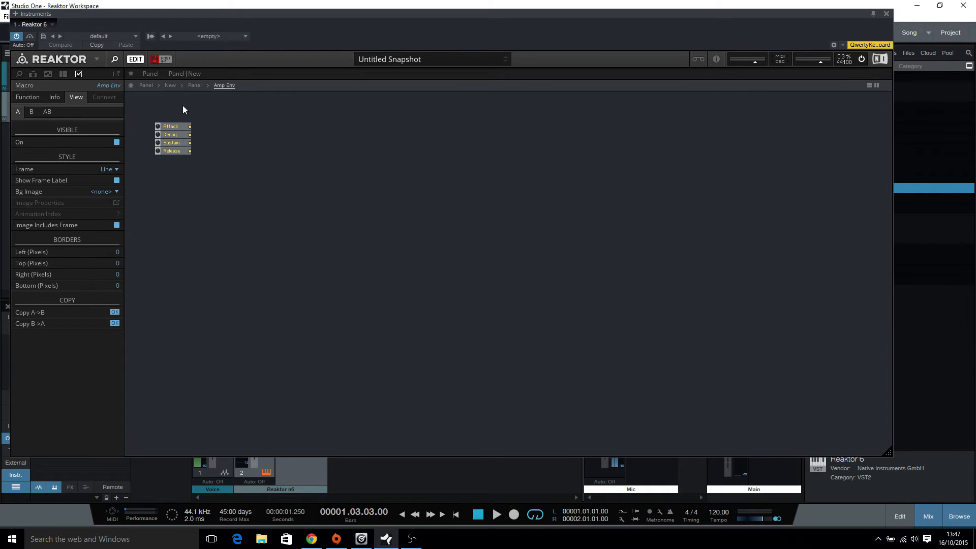
- Delete the original Attack, Decay, Sustain and Release knobs that sit directly in the Panel macro's structure
{"action": "left_click", "coordinate": [195, 85]}
{"action": "left_click_drag", "start_coordinate": [190, 230], "coordinate": [304, 413]}
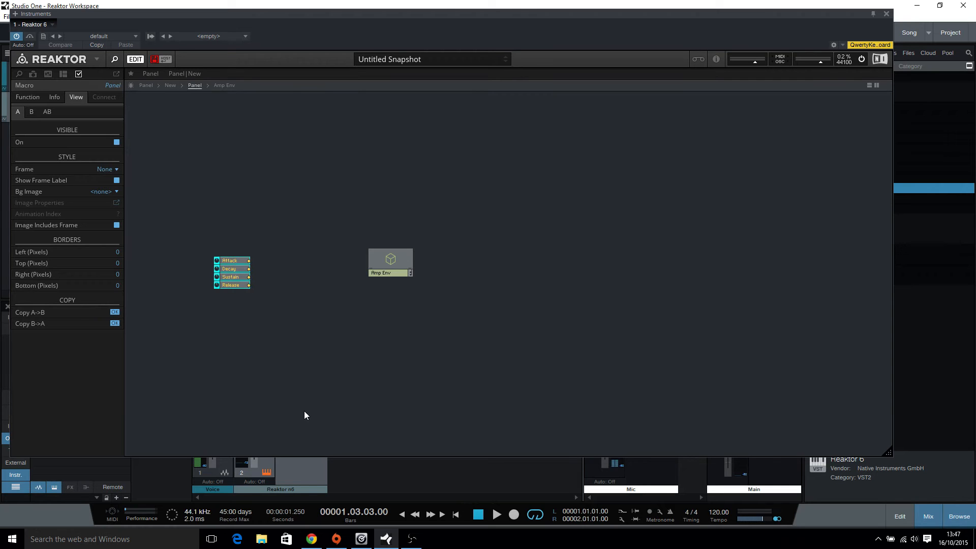
{"action": "key", "text": "Delete"}
- Copy the Amp Env macro and paste the duplicate below it in the Panel macro's structure
{"action": "right_click", "coordinate": [380, 264]}
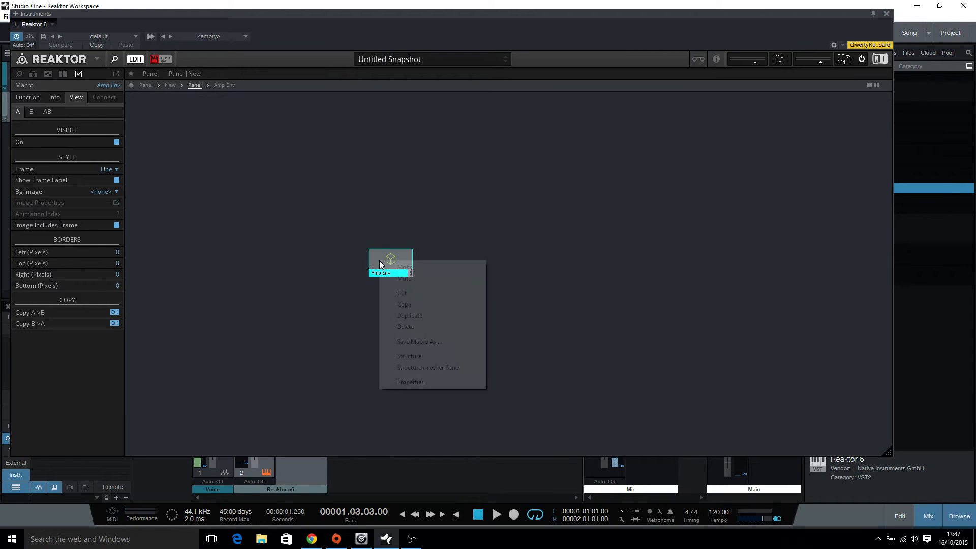
{"action": "left_click", "coordinate": [407, 307]}
{"action": "right_click", "coordinate": [453, 284]}
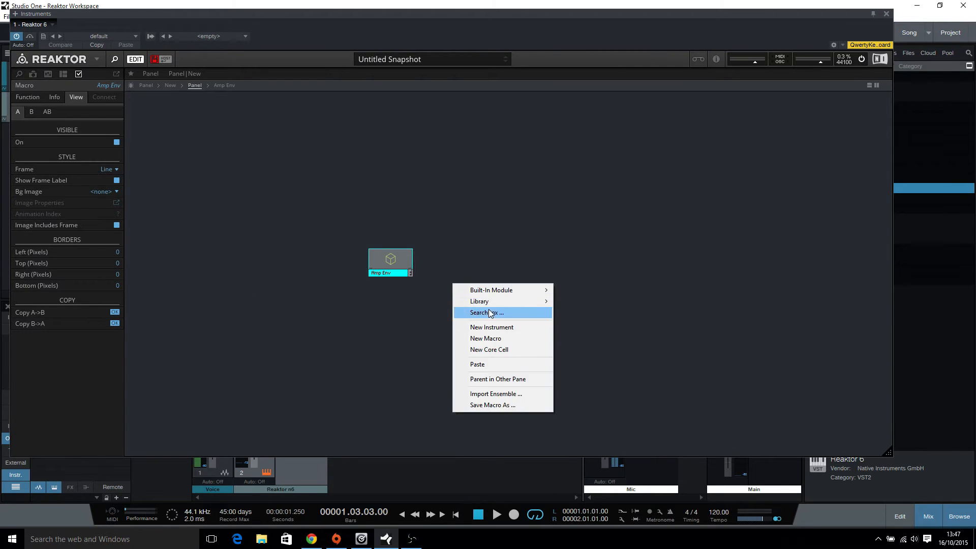
{"action": "left_click", "coordinate": [485, 364]}
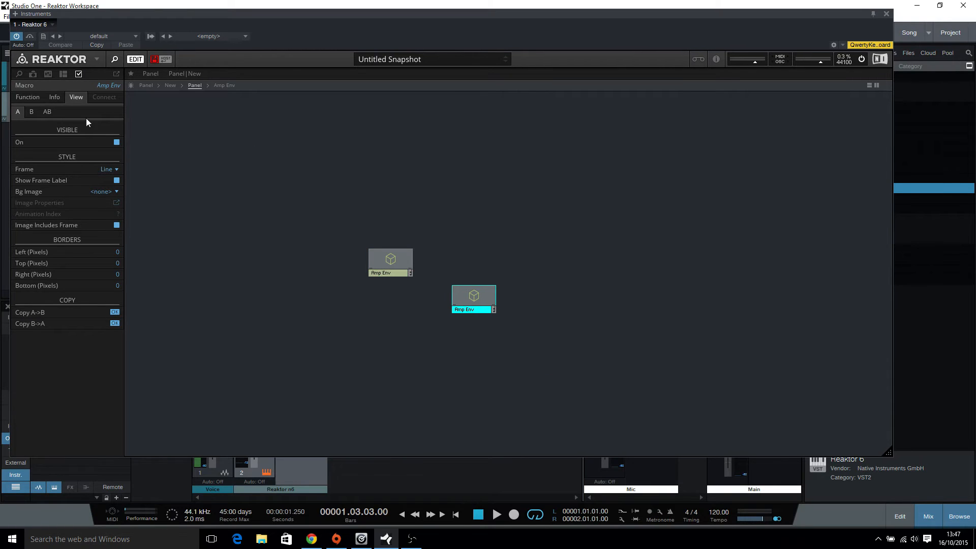
- Rename the pasted macro as Filter Env and align it directly beside Amp Env in the structure
{"action": "double_click", "coordinate": [113, 86]}
{"action": "key", "text": "BackSpace"}
{"action": "key", "text": "BackSpace"}
{"action": "key", "text": "BackSpace"}
{"action": "key", "text": "BackSpace"}
{"action": "key", "text": "BackSpace"}
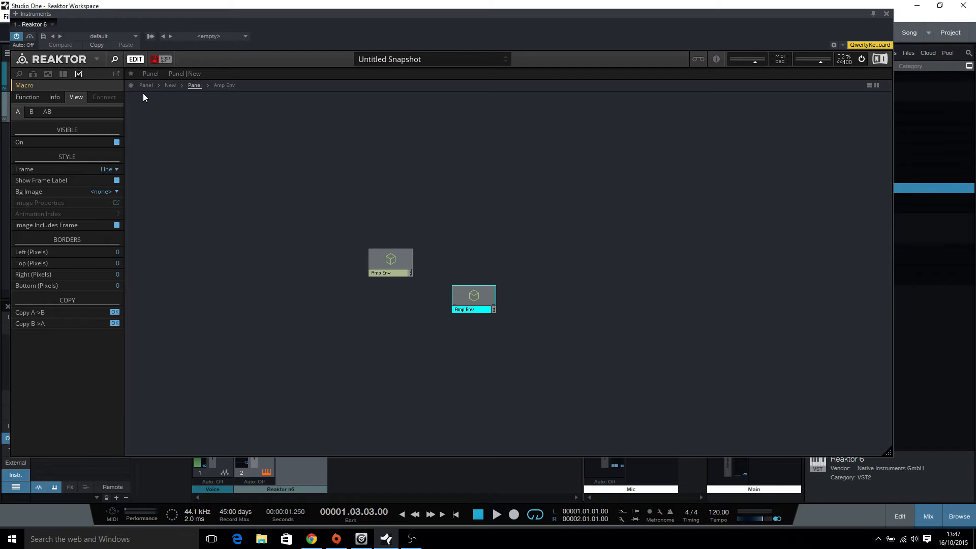
{"action": "type", "text": "Filter"}
{"action": "key", "text": "BackSpace"}
{"action": "key", "text": "BackSpace"}
{"action": "key", "text": "BackSpace"}
{"action": "type", "text": "lter Env"}
{"action": "key", "text": "Return"}
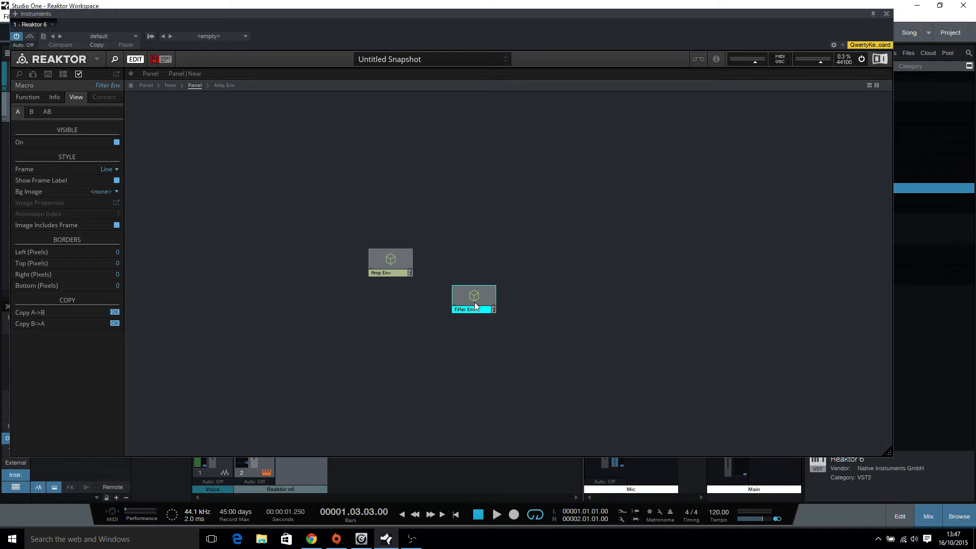
{"action": "left_click_drag", "start_coordinate": [461, 304], "coordinate": [427, 266]}
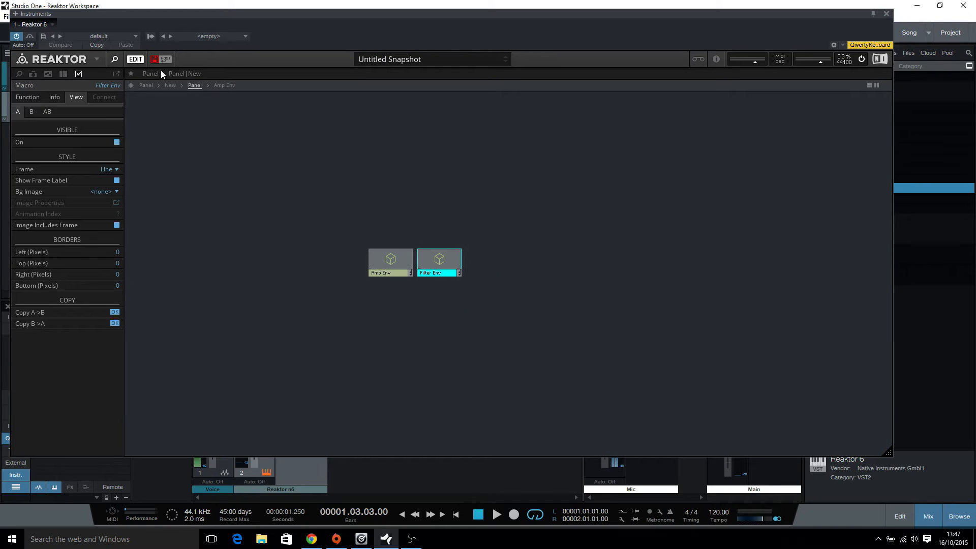
- Separate the overlapping envelope groups on the instrument panel, placing Filter Env well below and to the right of Amp Env
{"action": "left_click", "coordinate": [145, 82]}
{"action": "left_click", "coordinate": [145, 84]}
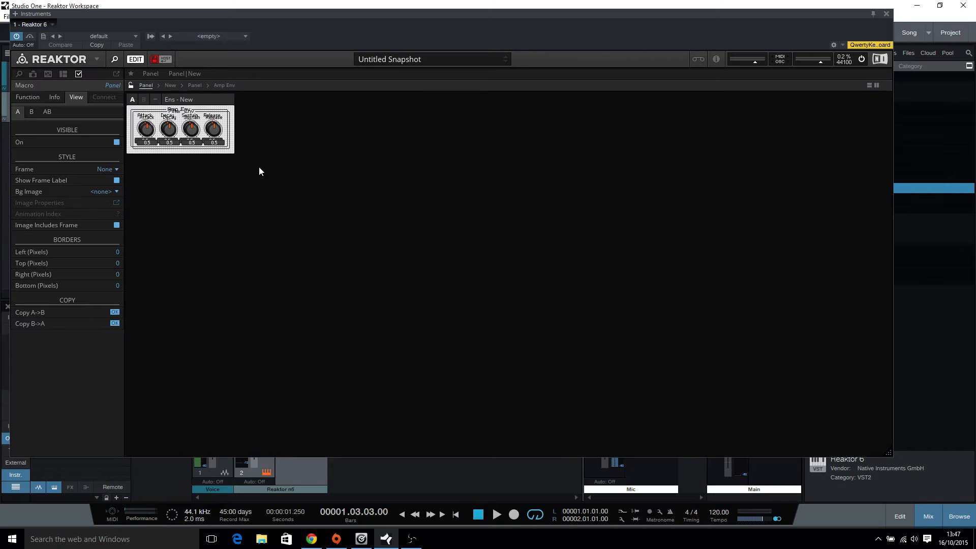
{"action": "mouse_move", "coordinate": [194, 115]}
{"action": "left_mouse_down"}
{"action": "mouse_move", "coordinate": [204, 168]}
{"action": "mouse_move", "coordinate": [306, 138]}
{"action": "mouse_move", "coordinate": [346, 236]}
{"action": "mouse_move", "coordinate": [186, 107]}
{"action": "mouse_move", "coordinate": [285, 162]}
{"action": "mouse_move", "coordinate": [253, 124]}
{"action": "mouse_move", "coordinate": [195, 119]}
{"action": "mouse_move", "coordinate": [181, 104]}
{"action": "mouse_move", "coordinate": [340, 187]}
{"action": "mouse_move", "coordinate": [228, 140]}
{"action": "mouse_move", "coordinate": [183, 109]}
{"action": "left_mouse_up"}
{"action": "left_click", "coordinate": [185, 111]}
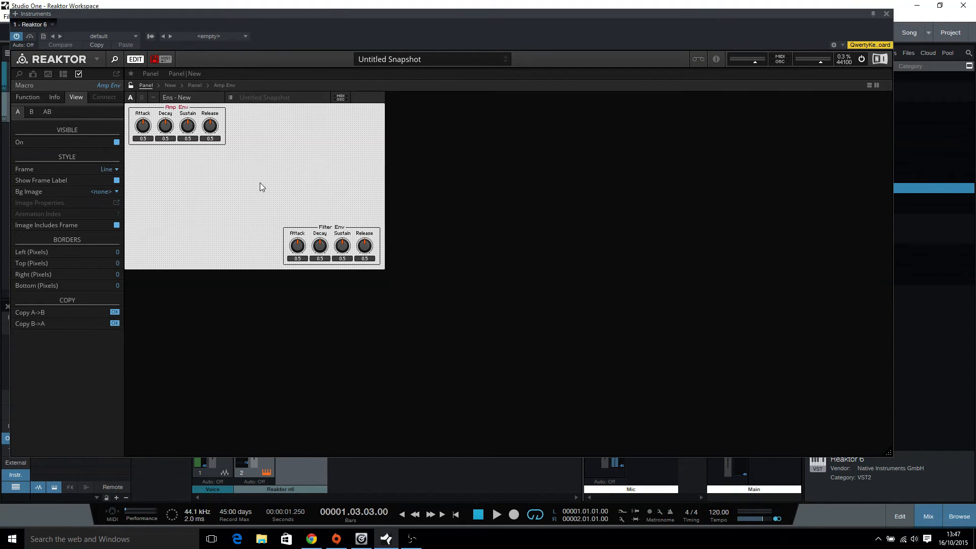
{"action": "left_click_drag", "start_coordinate": [329, 224], "coordinate": [407, 261]}
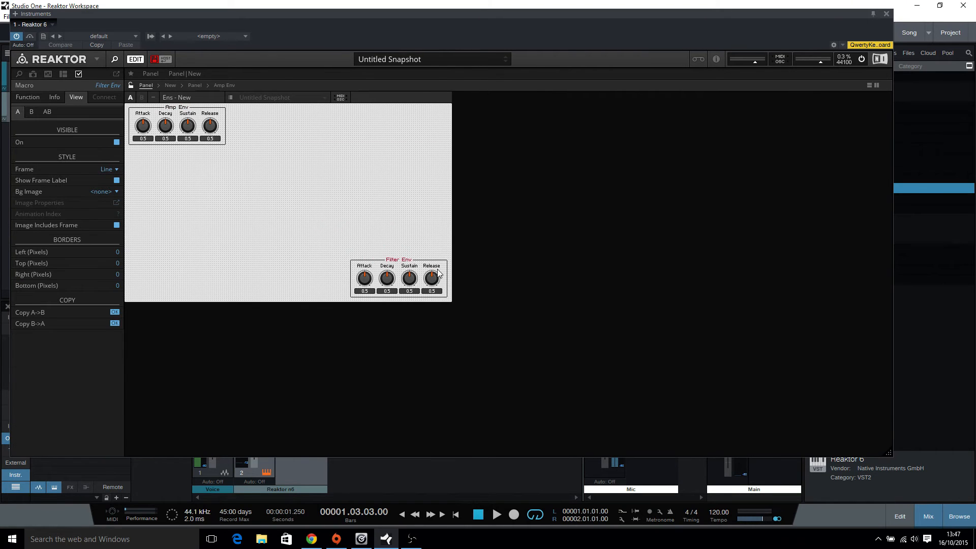
{"action": "left_click", "coordinate": [230, 190]}
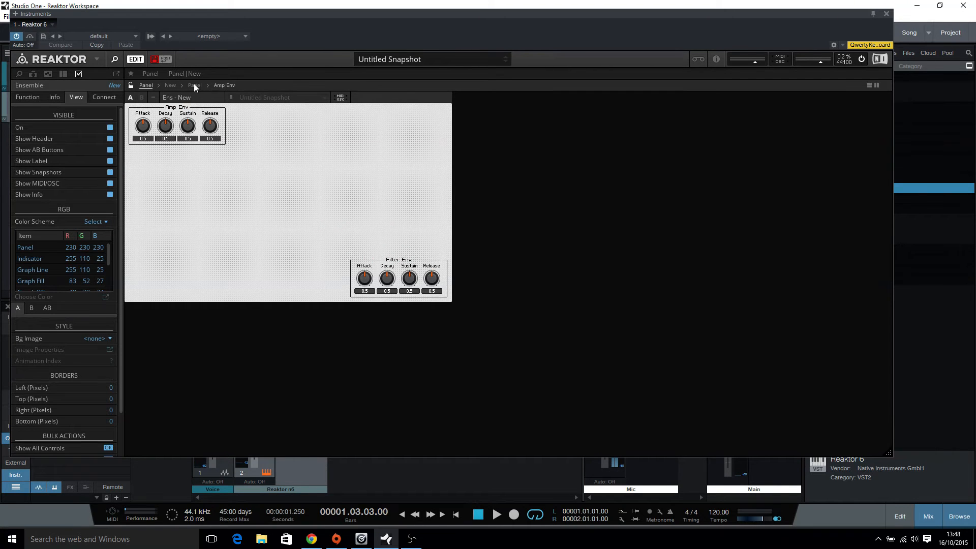
{"action": "left_click", "coordinate": [180, 108]}
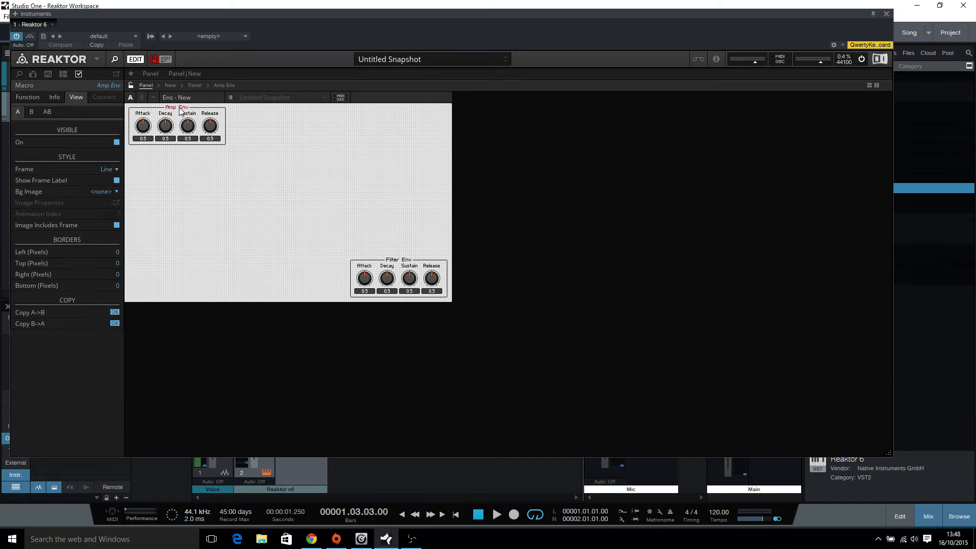
{"action": "mouse_move", "coordinate": [180, 110]}
{"action": "left_mouse_down"}
{"action": "mouse_move", "coordinate": [194, 129]}
{"action": "mouse_move", "coordinate": [178, 108]}
{"action": "left_mouse_up"}
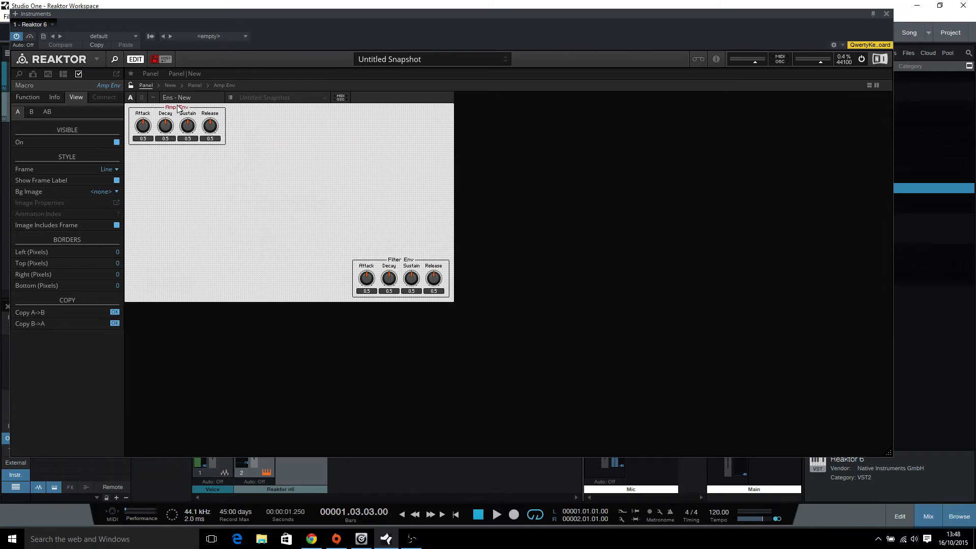
- Create a new macro near the upper-left corner of the Panel macro's structure
{"action": "left_click", "coordinate": [195, 85]}
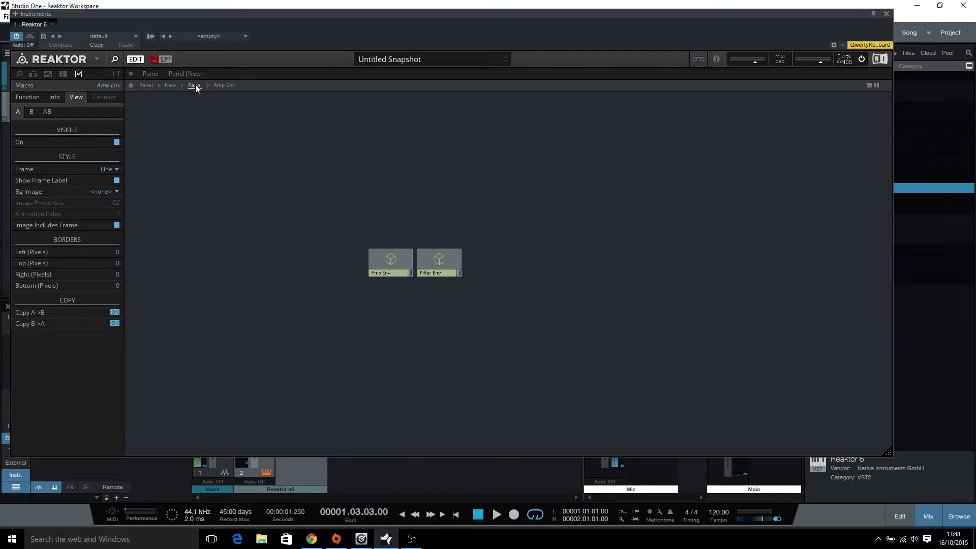
{"action": "right_click", "coordinate": [185, 119]}
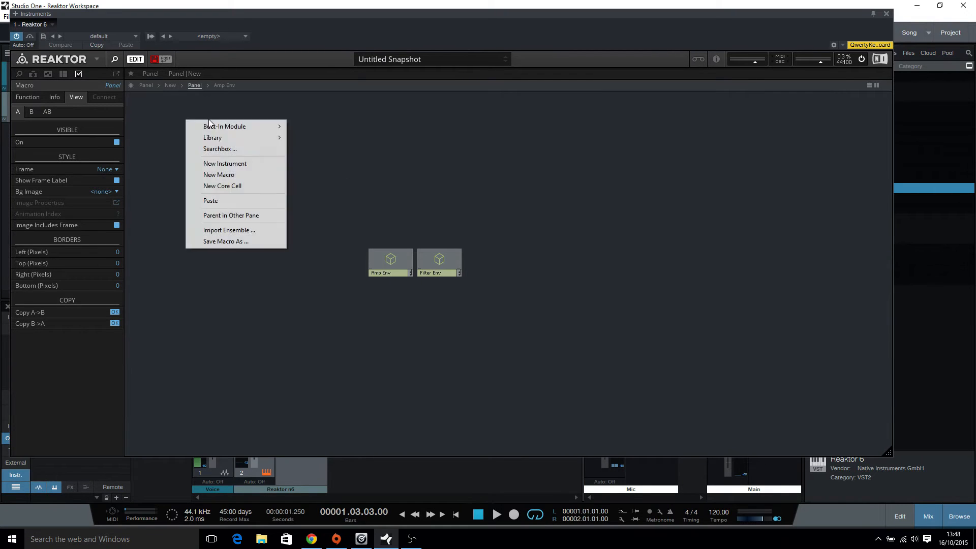
{"action": "left_click", "coordinate": [208, 173]}
{"action": "left_click_drag", "start_coordinate": [208, 137], "coordinate": [188, 131]}
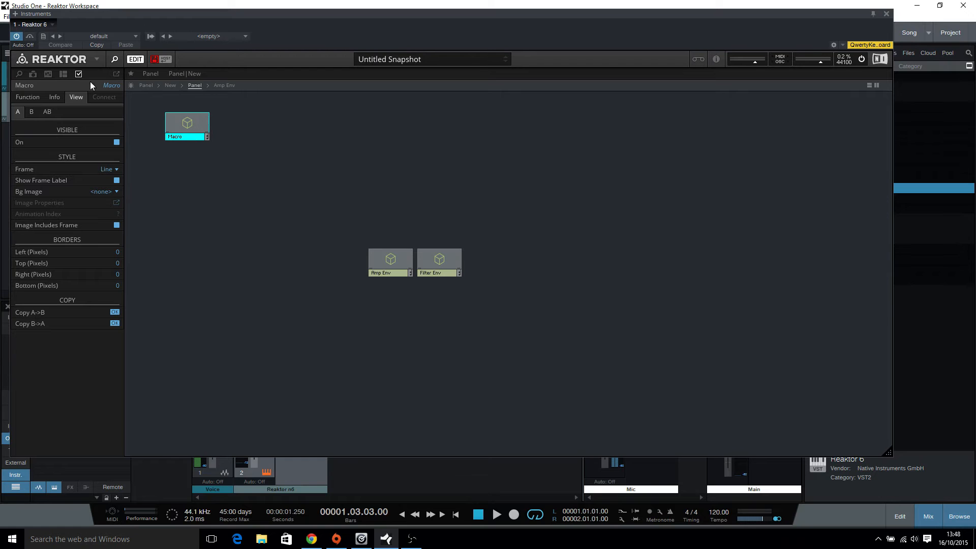
- Move Amp Env off the new empty macro on the instrument panel and set that macro's frame to None
{"action": "left_click", "coordinate": [146, 84]}
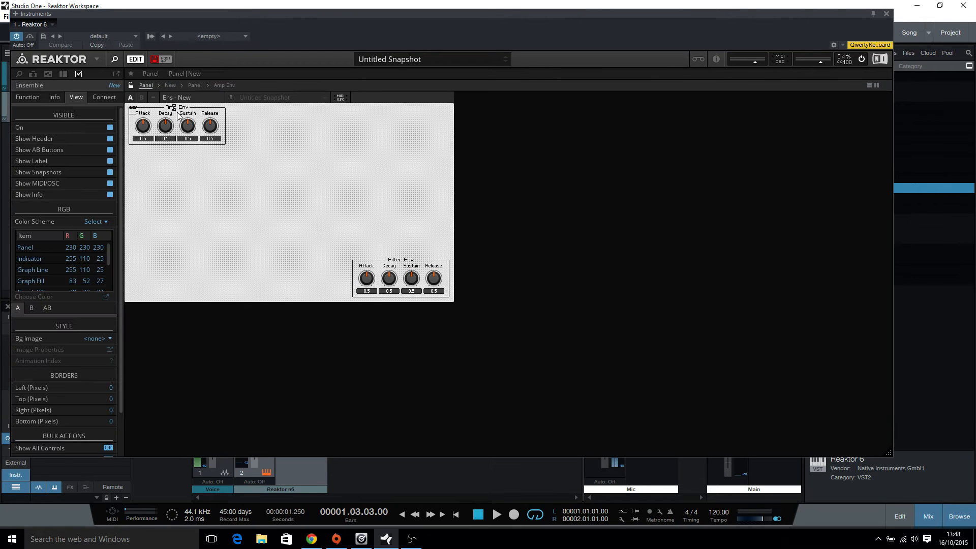
{"action": "left_click_drag", "start_coordinate": [185, 118], "coordinate": [320, 157]}
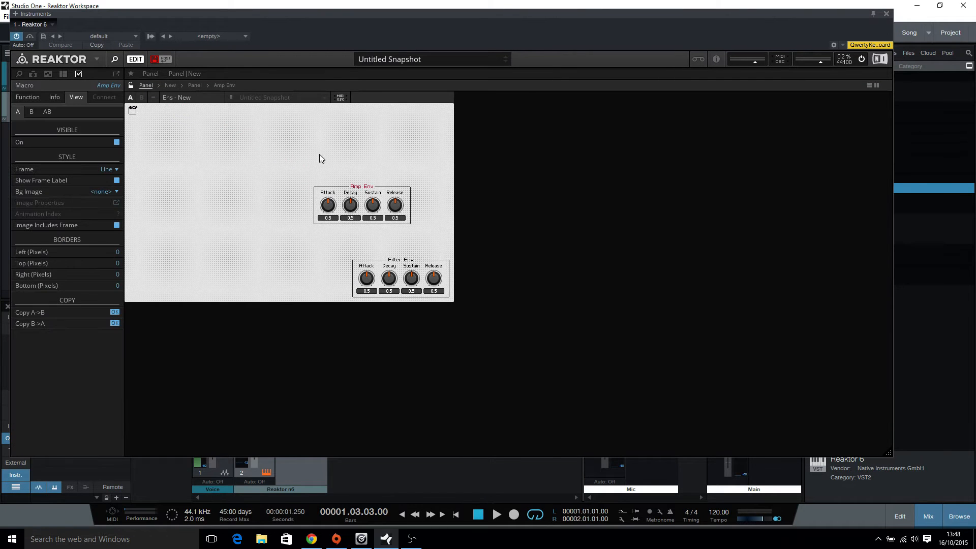
{"action": "left_click", "coordinate": [133, 109]}
{"action": "left_click", "coordinate": [116, 169]}
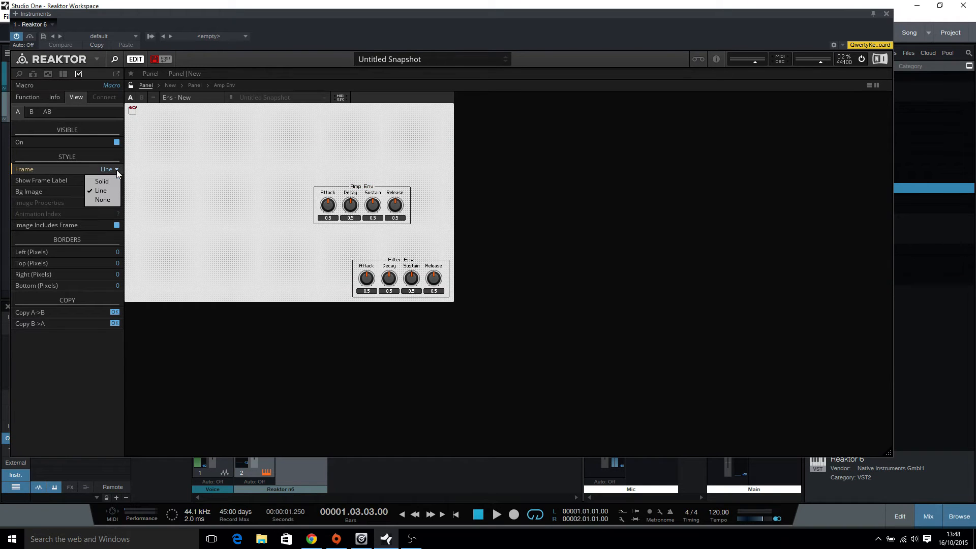
{"action": "left_click", "coordinate": [104, 199]}
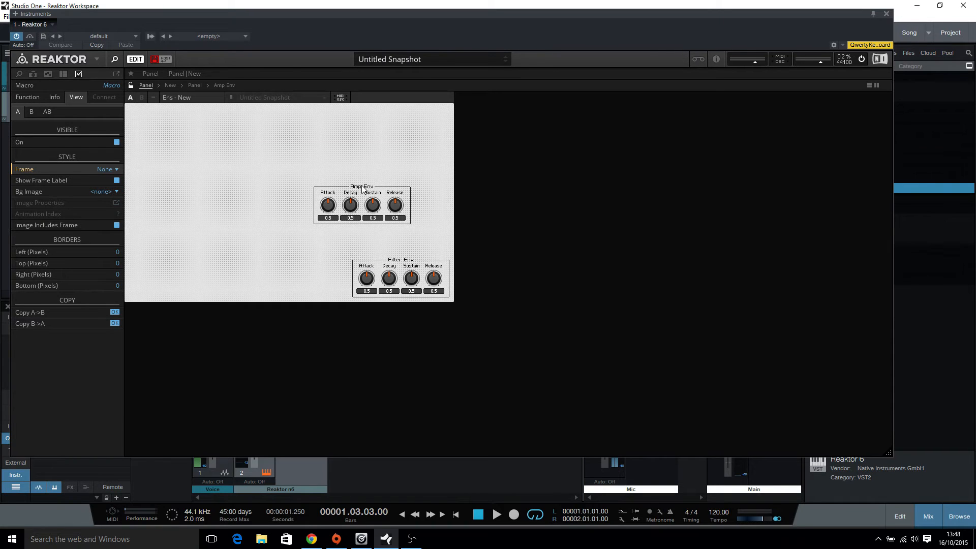
- Reposition Amp Env on the instrument panel, well to the right of Filter Env and slightly higher
{"action": "left_click_drag", "start_coordinate": [362, 189], "coordinate": [704, 276]}
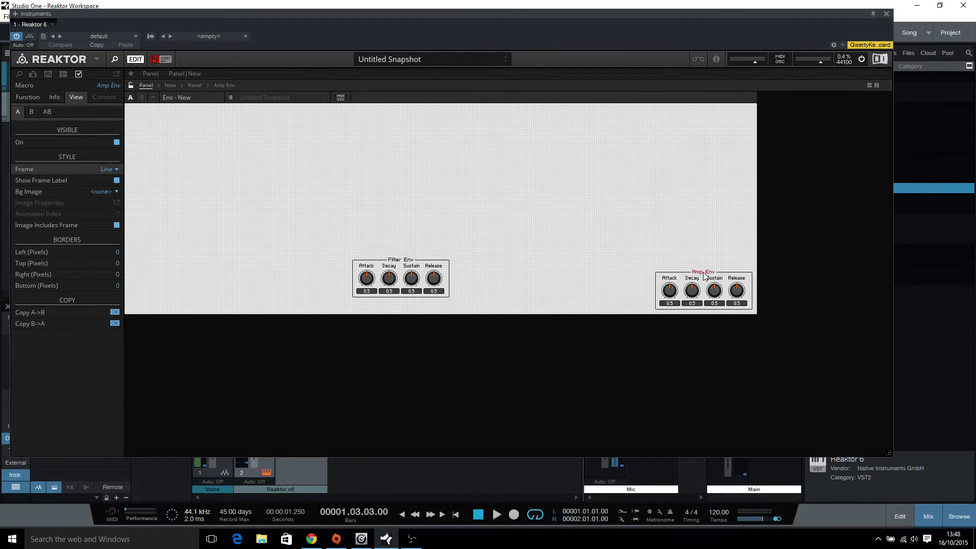
{"action": "left_click", "coordinate": [546, 192]}
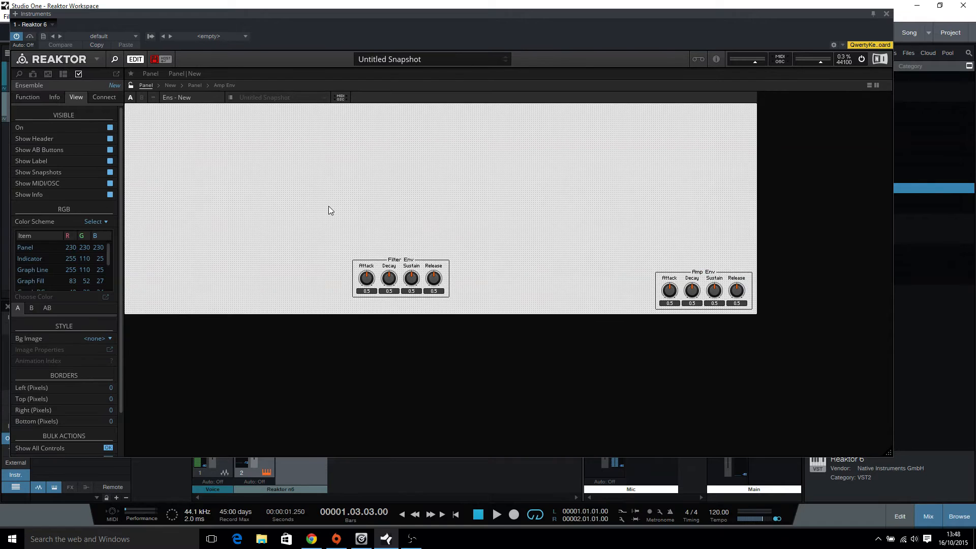
{"action": "left_click_drag", "start_coordinate": [708, 273], "coordinate": [582, 236]}
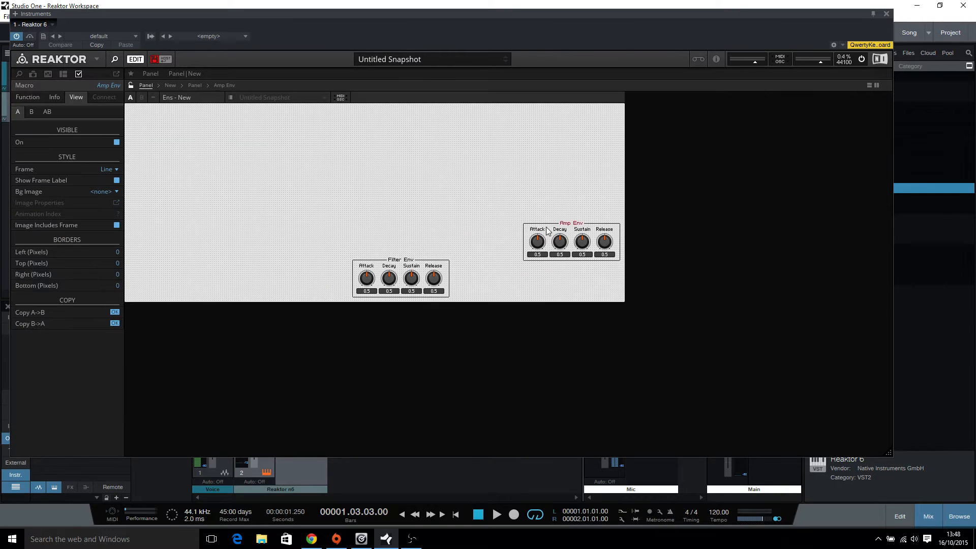
{"action": "left_click_drag", "start_coordinate": [653, 262], "coordinate": [655, 249]}
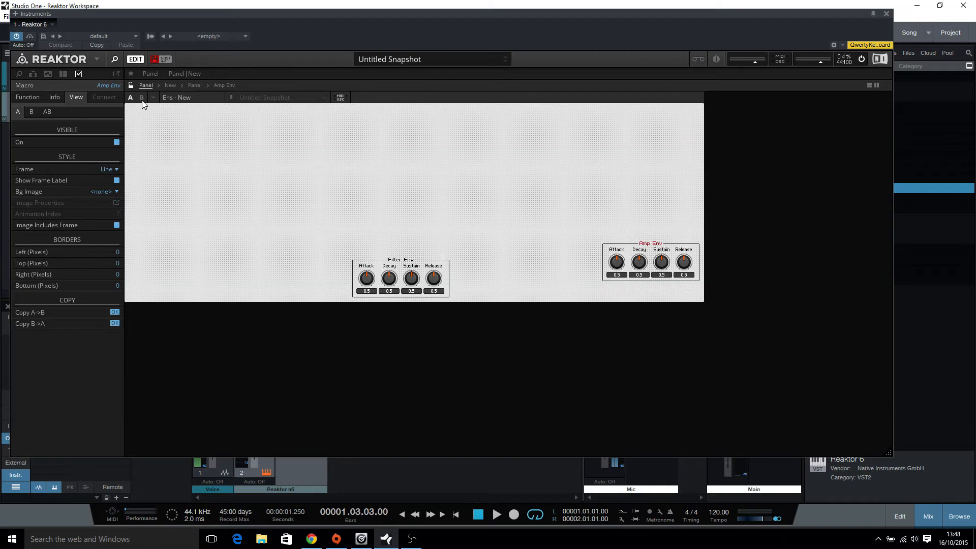
- Move the frameless macro into the upper-left corner of the Panel macro's structure and rename it as Space Holder
{"action": "left_click", "coordinate": [193, 86]}
{"action": "left_click", "coordinate": [185, 121]}
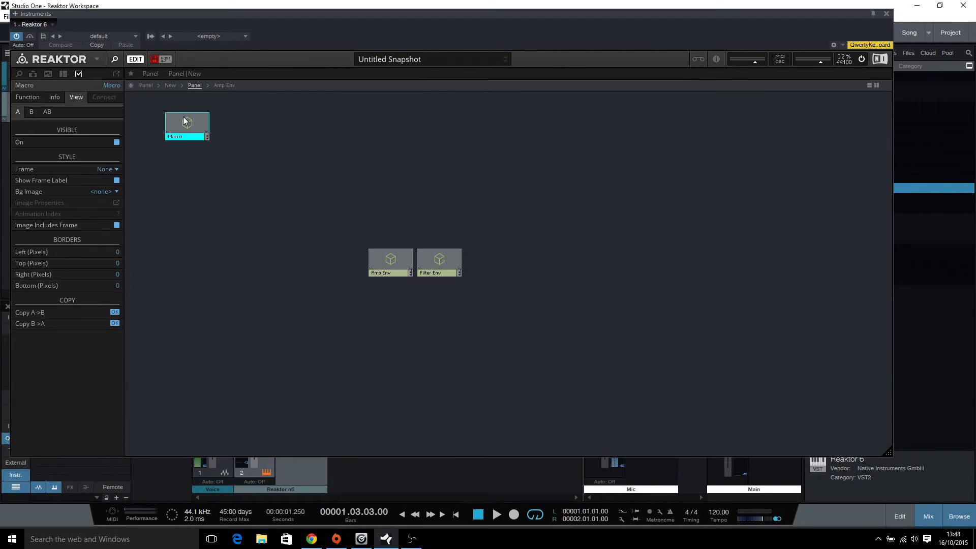
{"action": "left_click_drag", "start_coordinate": [180, 127], "coordinate": [149, 113]}
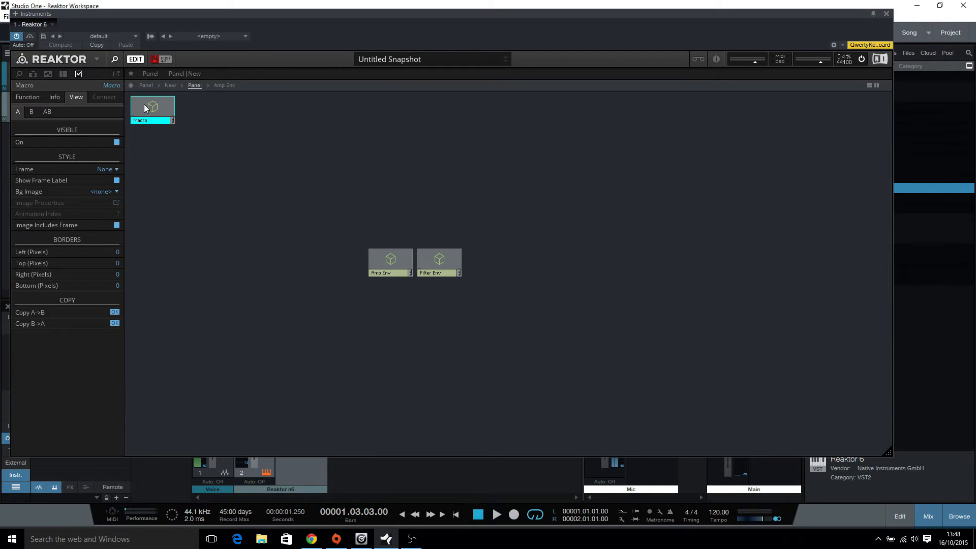
{"action": "left_click", "coordinate": [113, 86]}
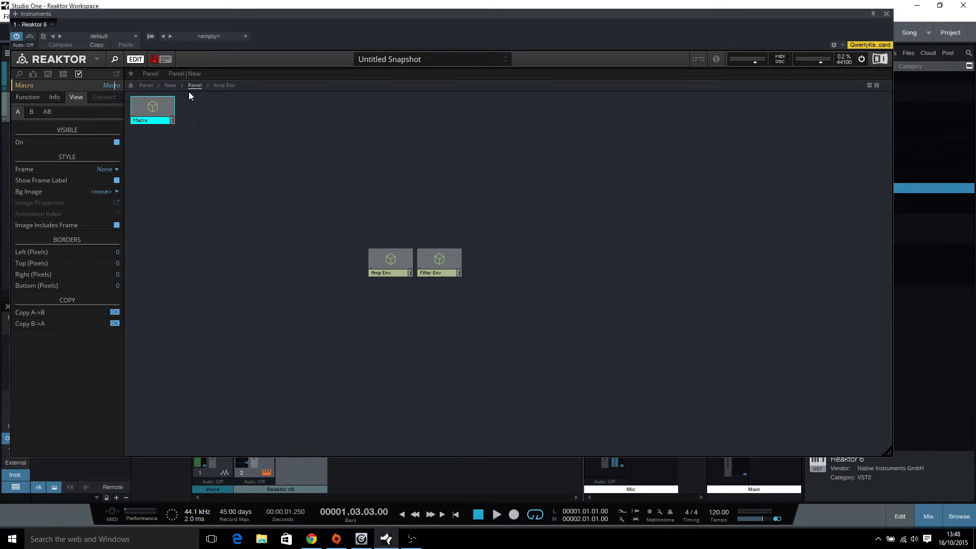
{"action": "key", "text": "BackSpace"}
{"action": "key", "text": "BackSpace"}
{"action": "key", "text": "BackSpace"}
{"action": "key", "text": "BackSpace"}
{"action": "type", "text": "Space Holder"}
{"action": "key", "text": "Return"}
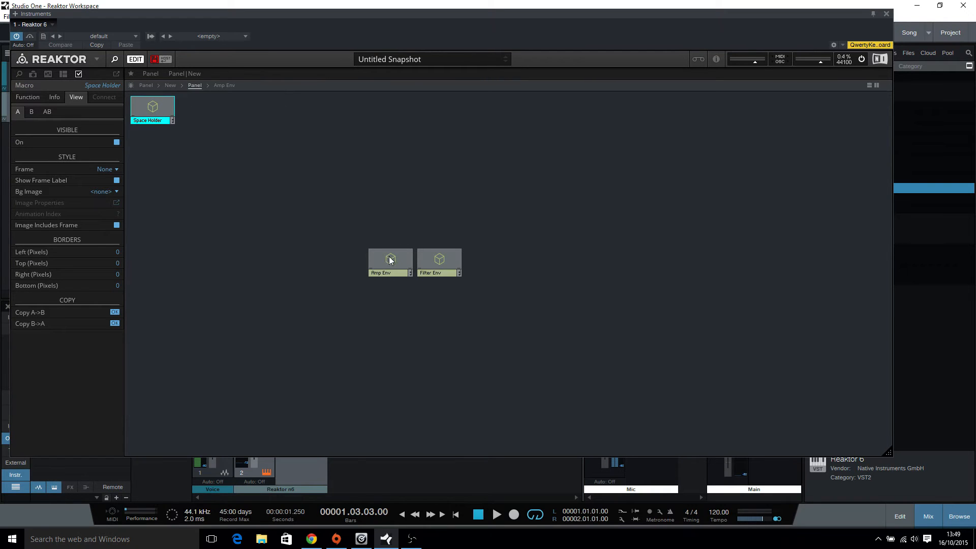
- Stack the Amp Env macro above Filter Env on the right side of the Panel macro's structure
{"action": "left_click_drag", "start_coordinate": [390, 260], "coordinate": [580, 256]}
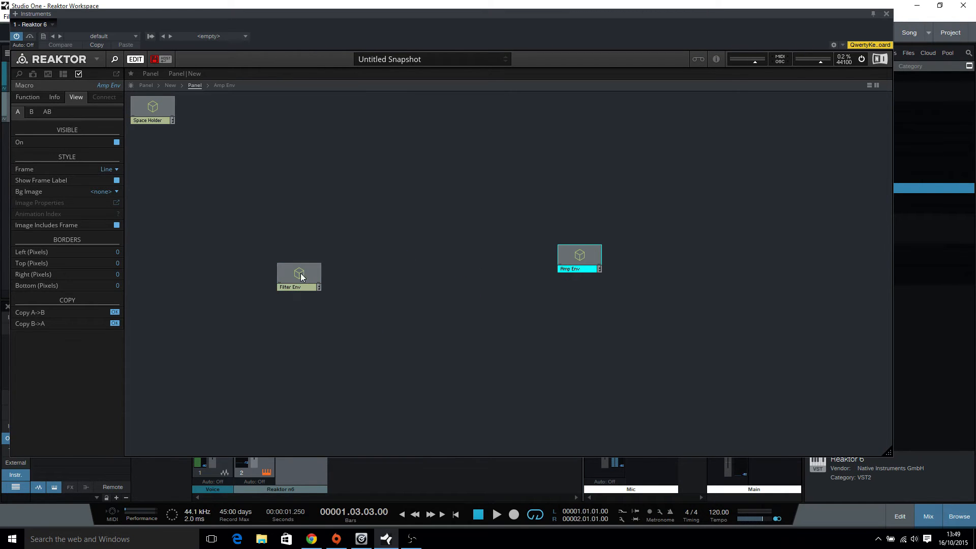
{"action": "left_click_drag", "start_coordinate": [301, 277], "coordinate": [575, 293]}
{"action": "left_click_drag", "start_coordinate": [521, 215], "coordinate": [628, 338]}
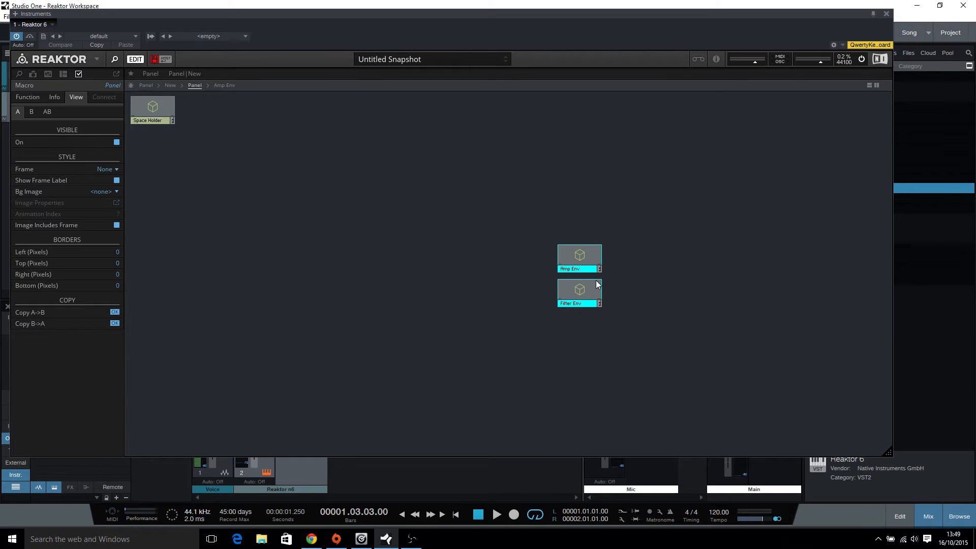
{"action": "left_click_drag", "start_coordinate": [573, 258], "coordinate": [575, 232]}
{"action": "left_click", "coordinate": [507, 304]}
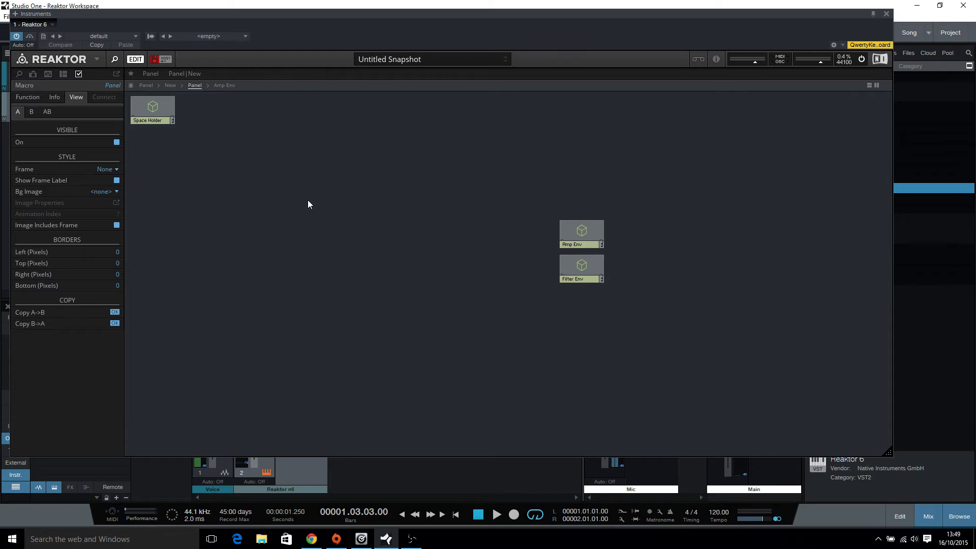
- Rename the Filter Env macro as Mod Env
{"action": "left_click", "coordinate": [587, 265]}
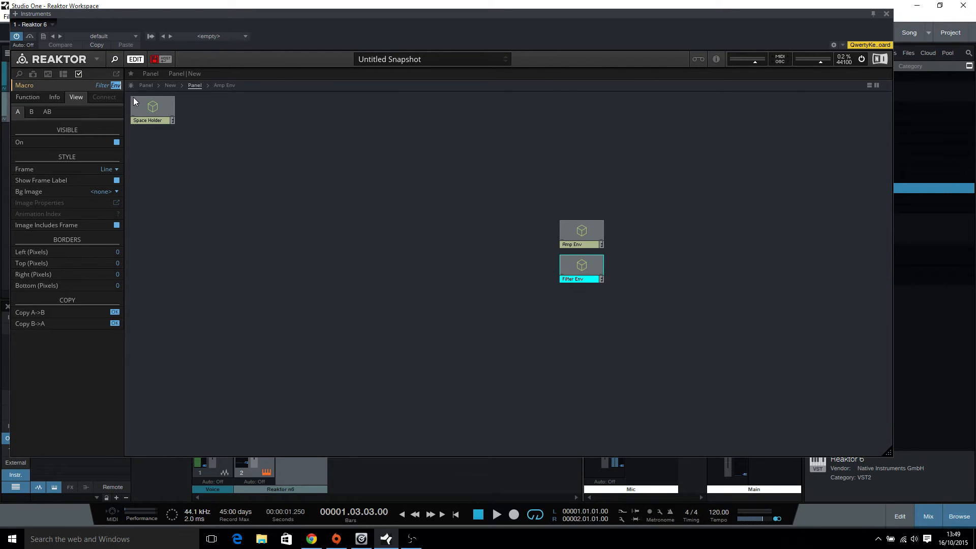
{"action": "key", "text": "BackSpace"}
{"action": "type", "text": "Mod Env"}
{"action": "left_click", "coordinate": [239, 189]}
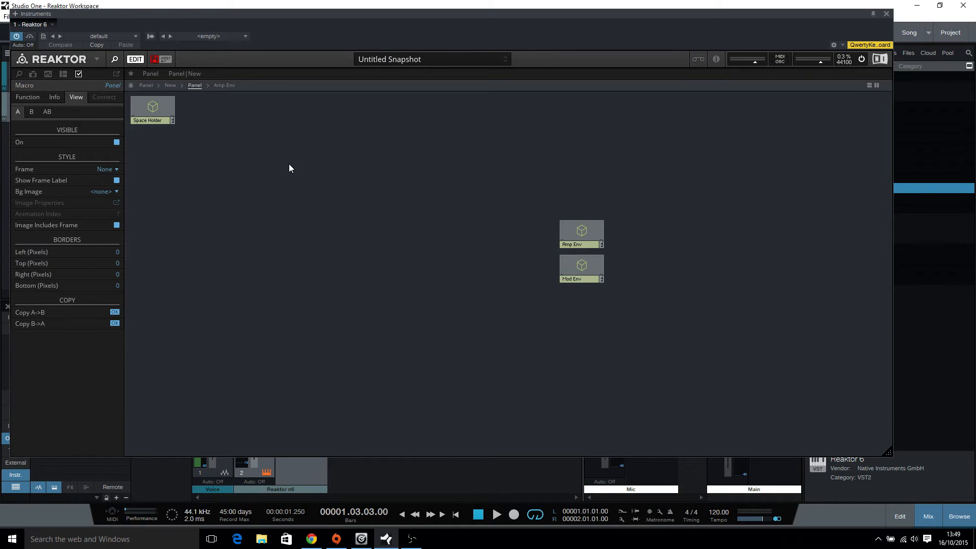
- Create a new macro in the Panel macro's structure, between Space Holder and Amp Env, and name it Osc 1
{"action": "right_click", "coordinate": [260, 225]}
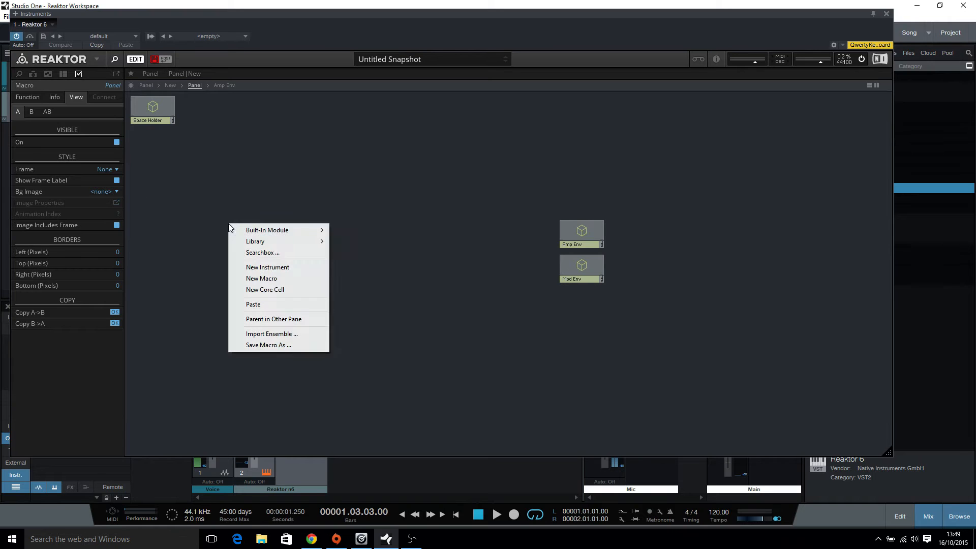
{"action": "left_click", "coordinate": [261, 279]}
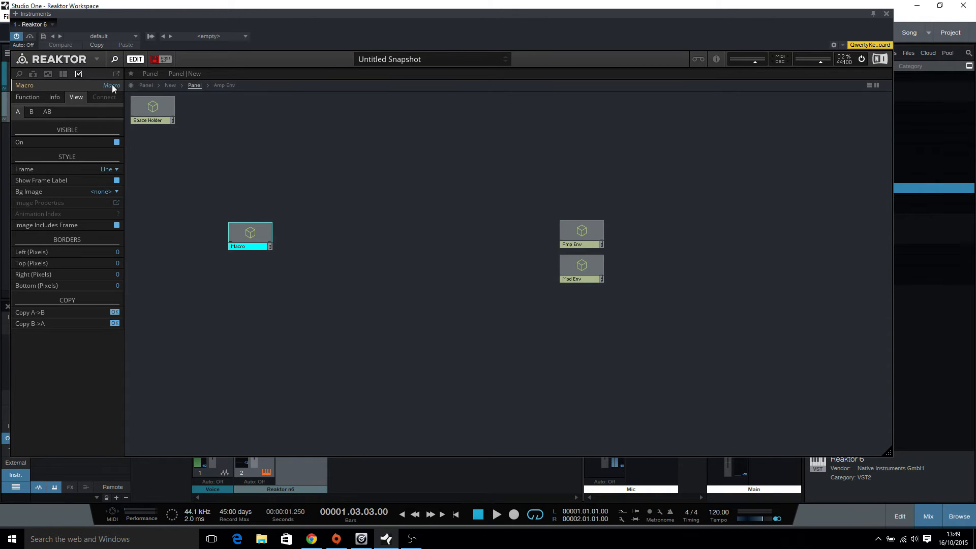
{"action": "type", "text": "Osc 1"}
{"action": "key", "text": "Return"}
{"action": "left_click", "coordinate": [299, 233]}
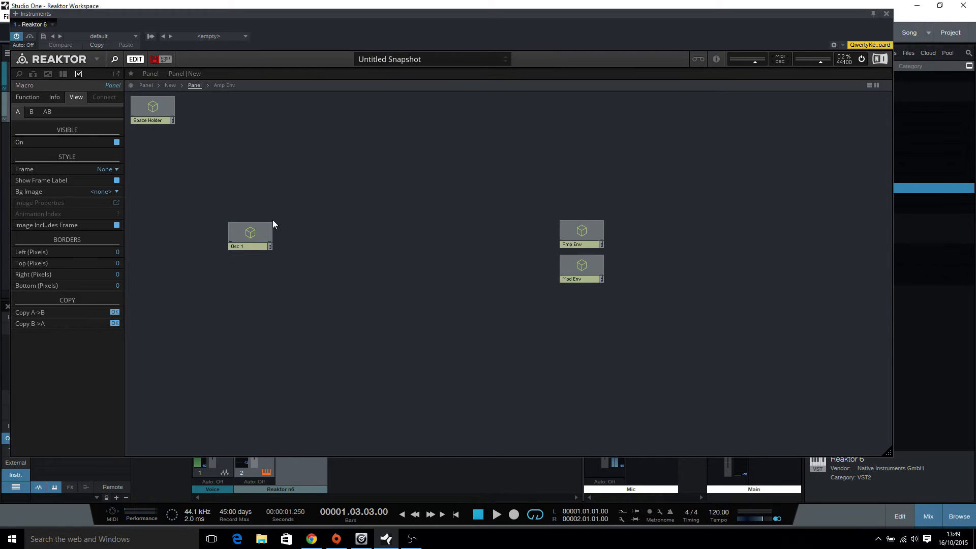
- Open the Osc 1 macro's structure and add a built-in panel Knob module
{"action": "double_click", "coordinate": [250, 228]}
{"action": "right_click", "coordinate": [262, 190]}
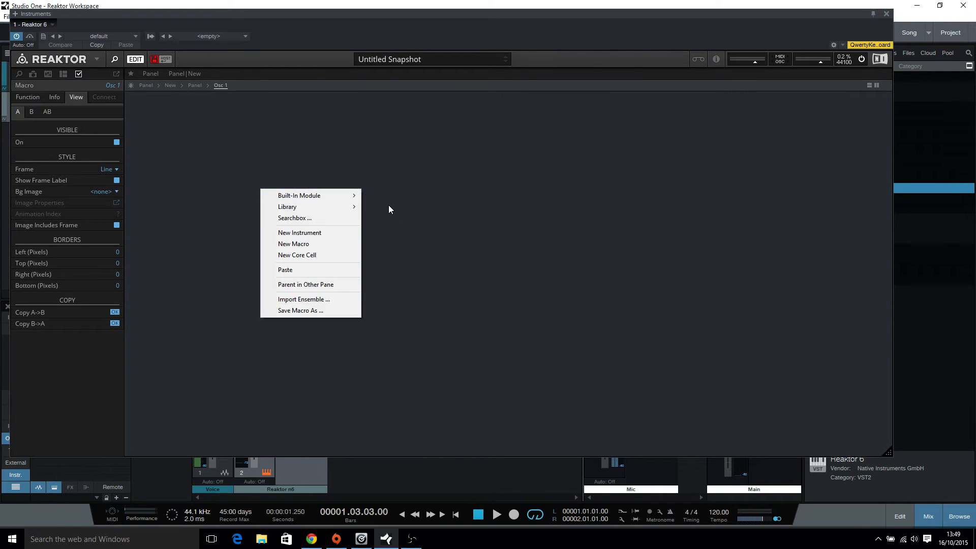
{"action": "mouse_move", "coordinate": [298, 194]}
{"action": "mouse_move", "coordinate": [401, 195]}
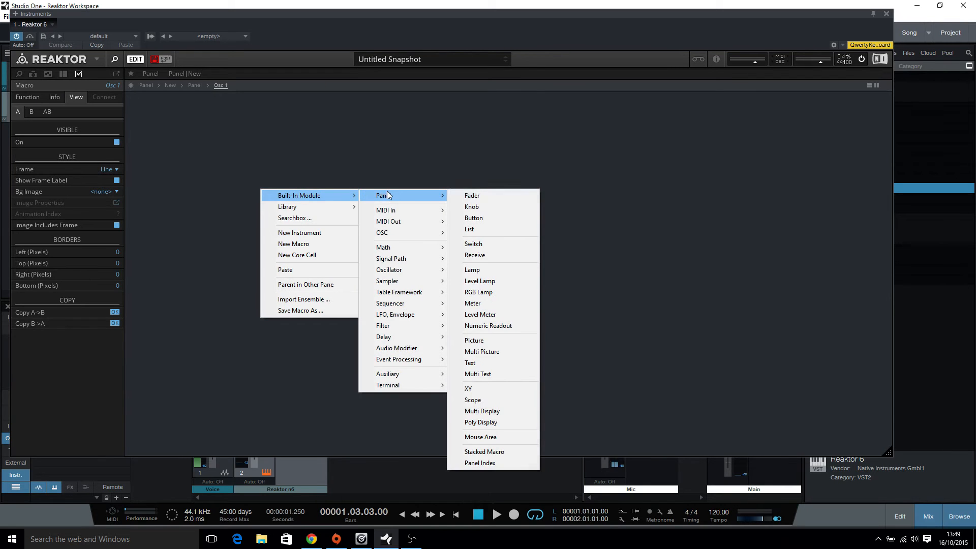
{"action": "left_click", "coordinate": [481, 207]}
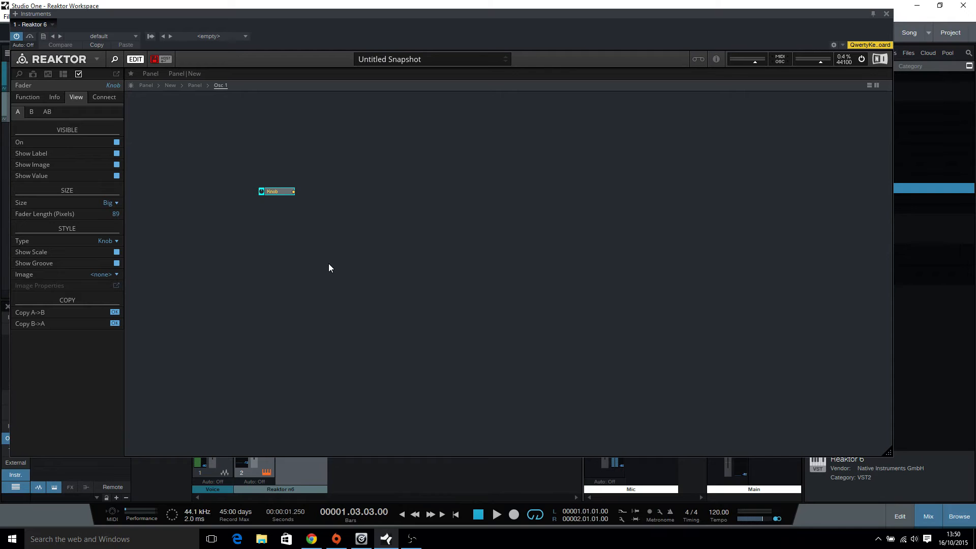
- Duplicate the knob inside Osc 1 and place the copy directly beneath the original
{"action": "right_click", "coordinate": [280, 193]}
{"action": "left_click", "coordinate": [314, 226]}
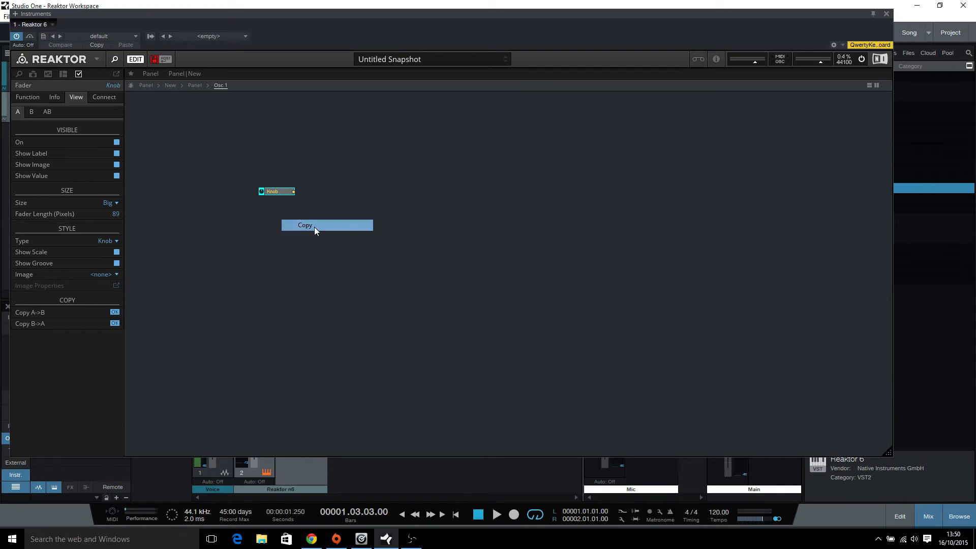
{"action": "right_click", "coordinate": [268, 210]}
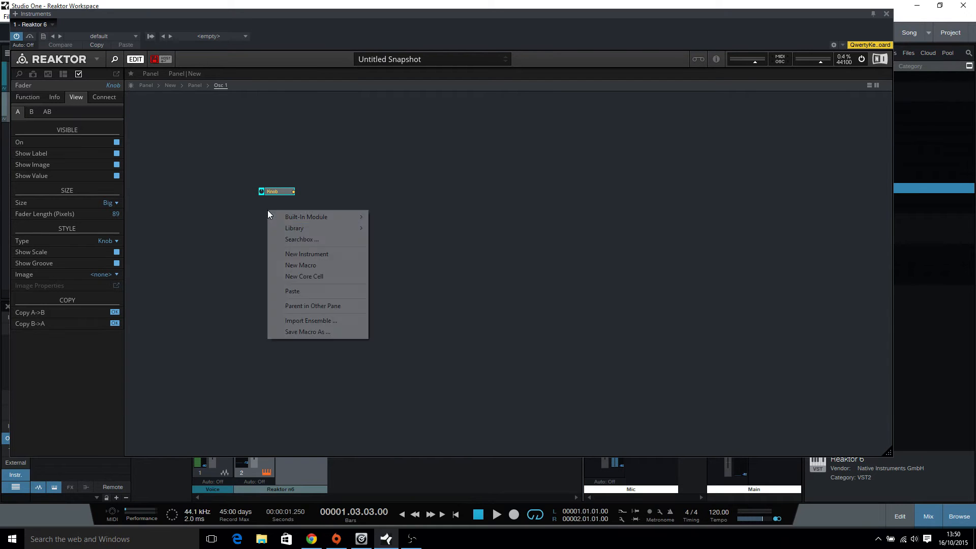
{"action": "left_click", "coordinate": [306, 290]}
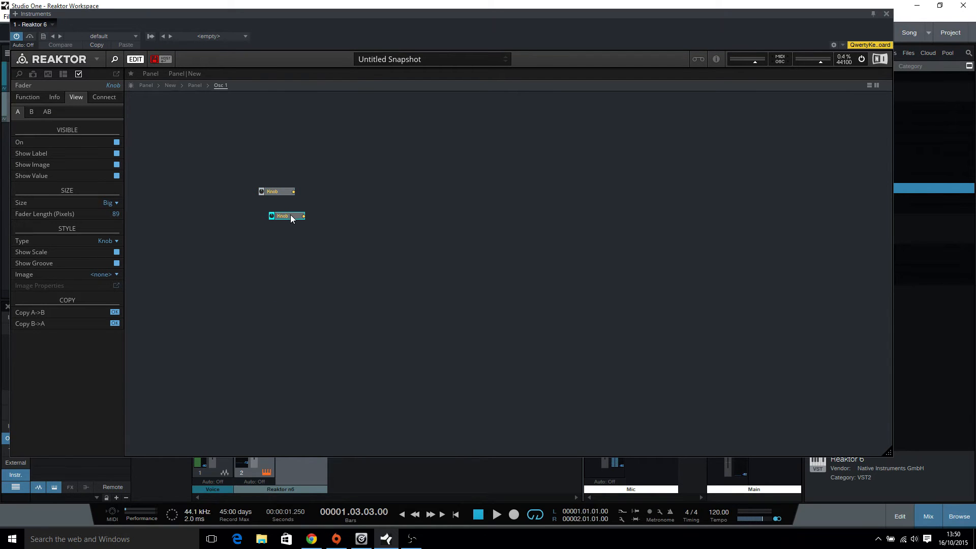
{"action": "left_click_drag", "start_coordinate": [284, 214], "coordinate": [286, 199]}
- Rename the upper knob as Semi and the lower one as Fine, aligning Fine directly under Semi
{"action": "double_click", "coordinate": [114, 84]}
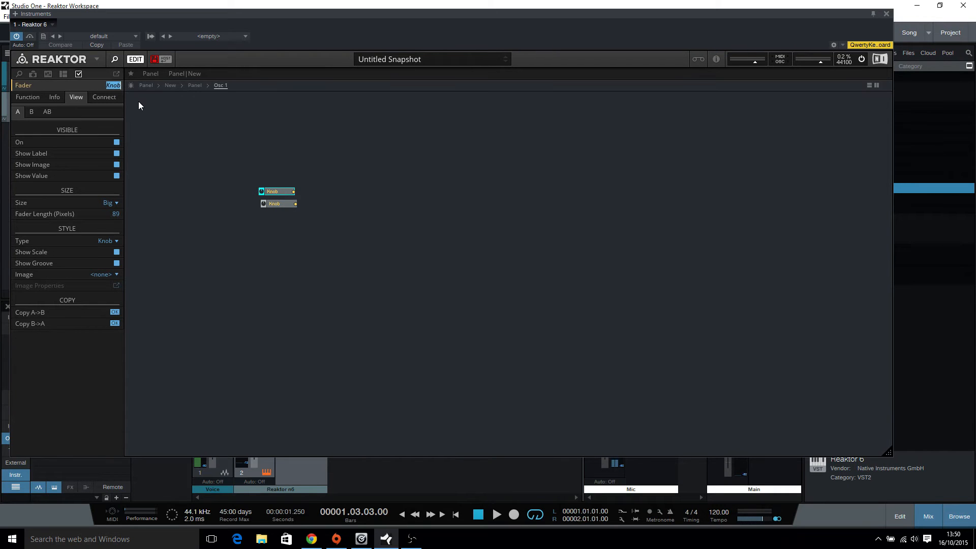
{"action": "type", "text": "Semi"}
{"action": "key", "text": "Return"}
{"action": "left_click", "coordinate": [272, 204]}
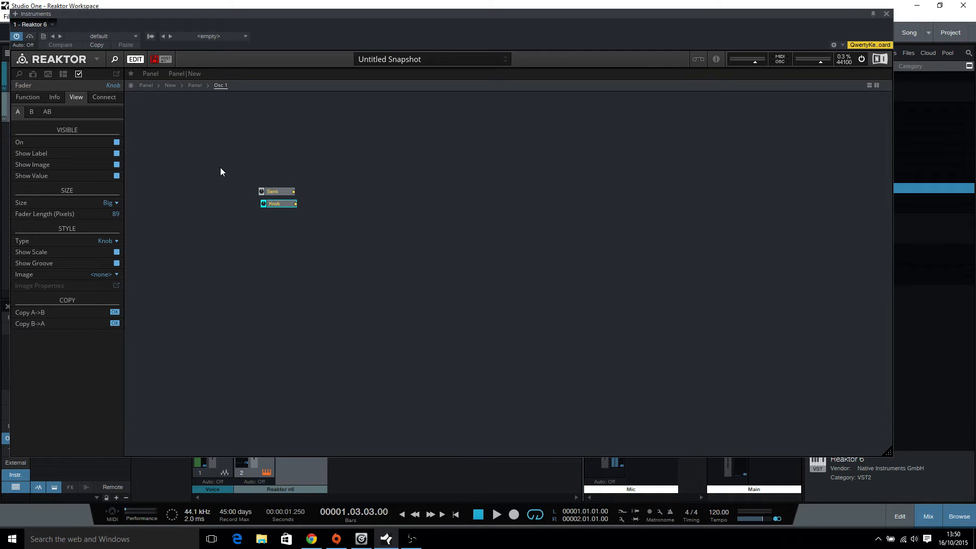
{"action": "double_click", "coordinate": [114, 86]}
{"action": "key", "text": "BackSpace"}
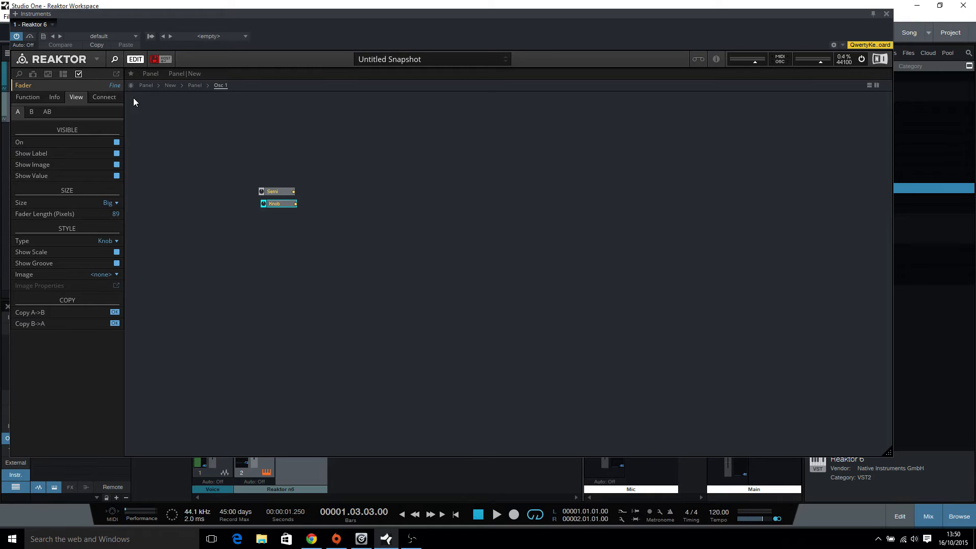
{"action": "type", "text": "Fine"}
{"action": "left_click", "coordinate": [288, 257]}
{"action": "left_click", "coordinate": [279, 205]}
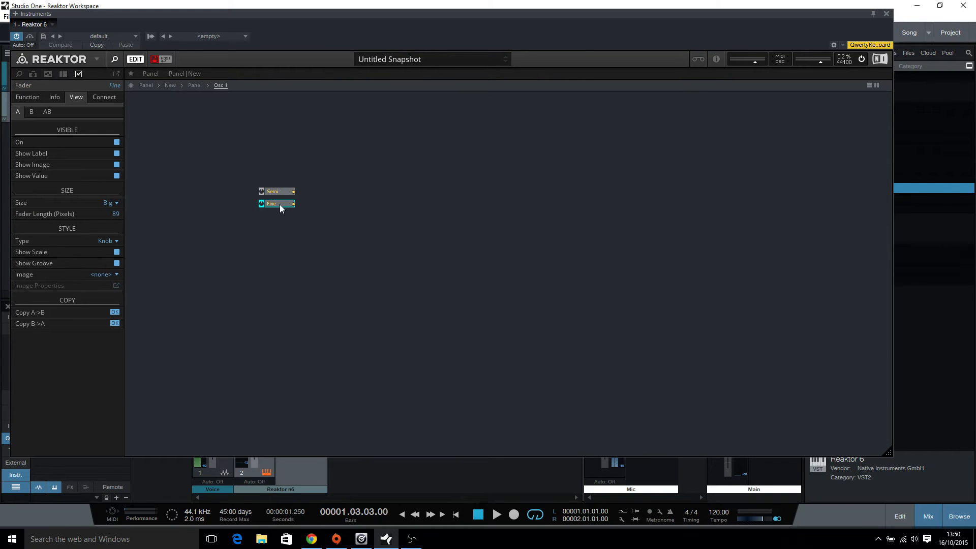
{"action": "left_click_drag", "start_coordinate": [280, 205], "coordinate": [280, 204]}
{"action": "right_click", "coordinate": [283, 215]}
{"action": "mouse_move", "coordinate": [346, 224]}
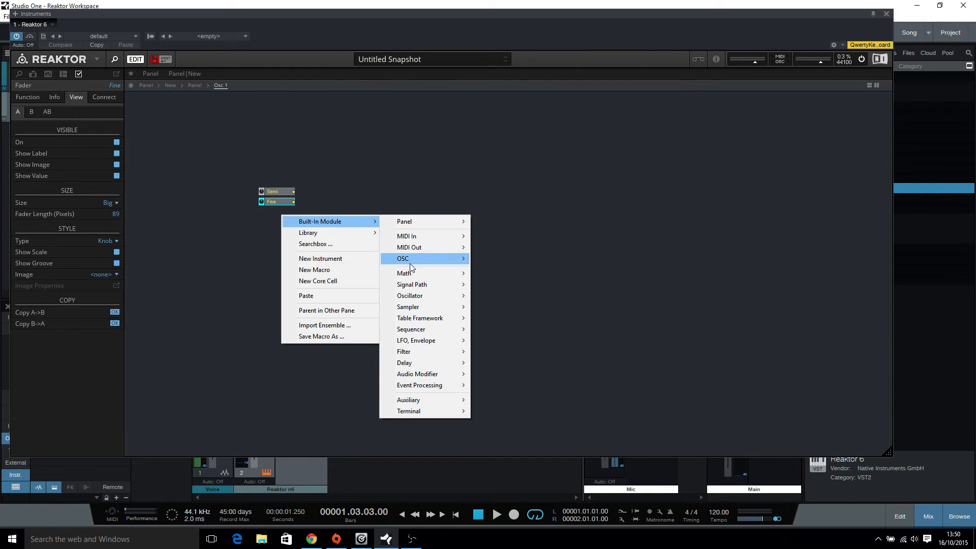
{"action": "left_click", "coordinate": [264, 227]}
- Duplicate the Semi knob and place the copy directly above Semi in the knob stack
{"action": "right_click", "coordinate": [280, 191]}
{"action": "left_click", "coordinate": [305, 222]}
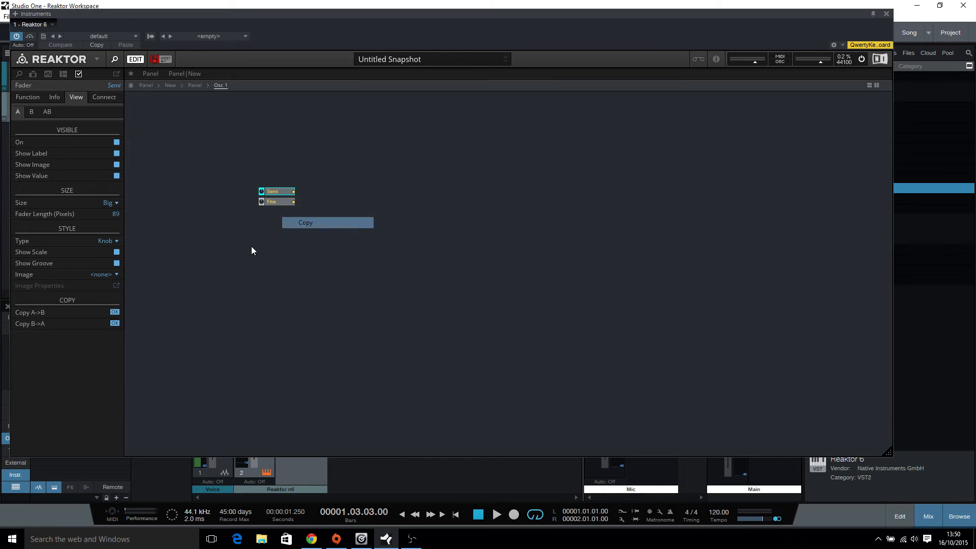
{"action": "right_click", "coordinate": [252, 251]}
{"action": "left_click", "coordinate": [277, 328]}
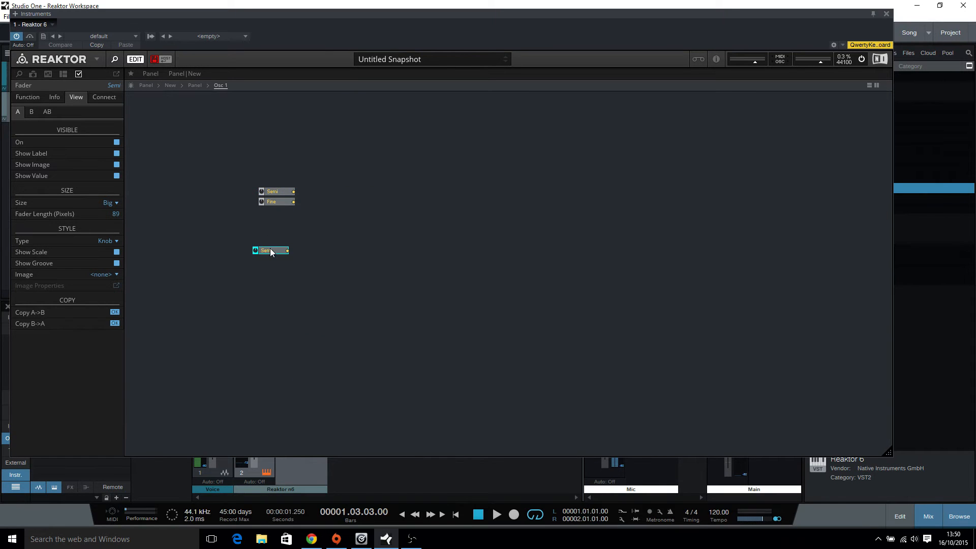
{"action": "left_click_drag", "start_coordinate": [271, 252], "coordinate": [287, 202]}
- Rename the topmost knob in the Osc 1 structure as Octave
{"action": "double_click", "coordinate": [115, 85]}
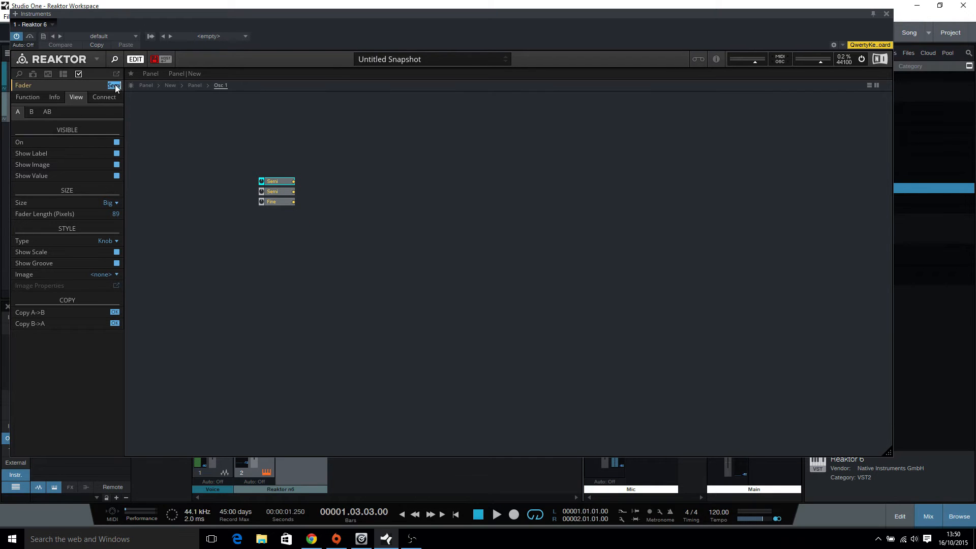
{"action": "type", "text": "Octave"}
{"action": "key", "text": "Return"}
{"action": "left_click", "coordinate": [309, 231]}
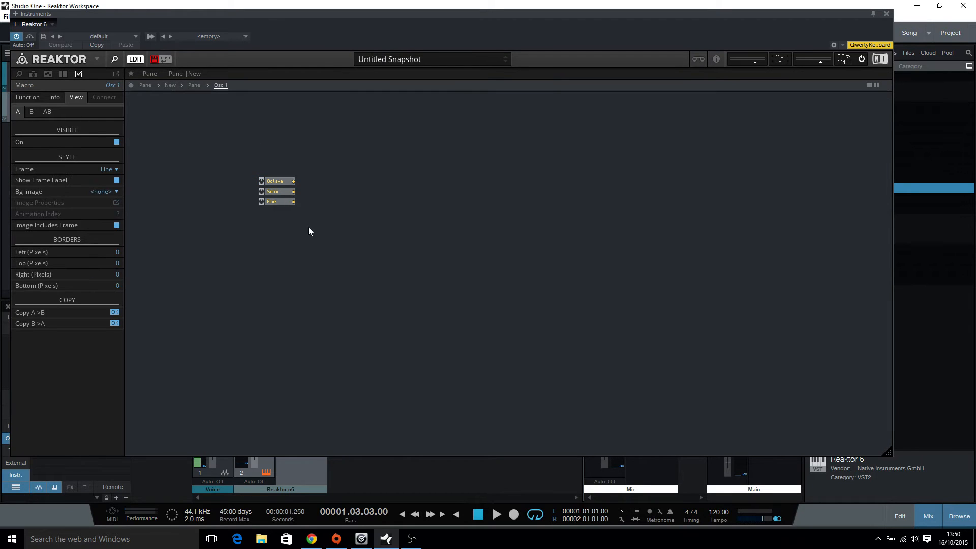
- Set the Octave knob's range to a maximum of 2 and a minimum of -2, with a default of 0
{"action": "left_click", "coordinate": [282, 181]}
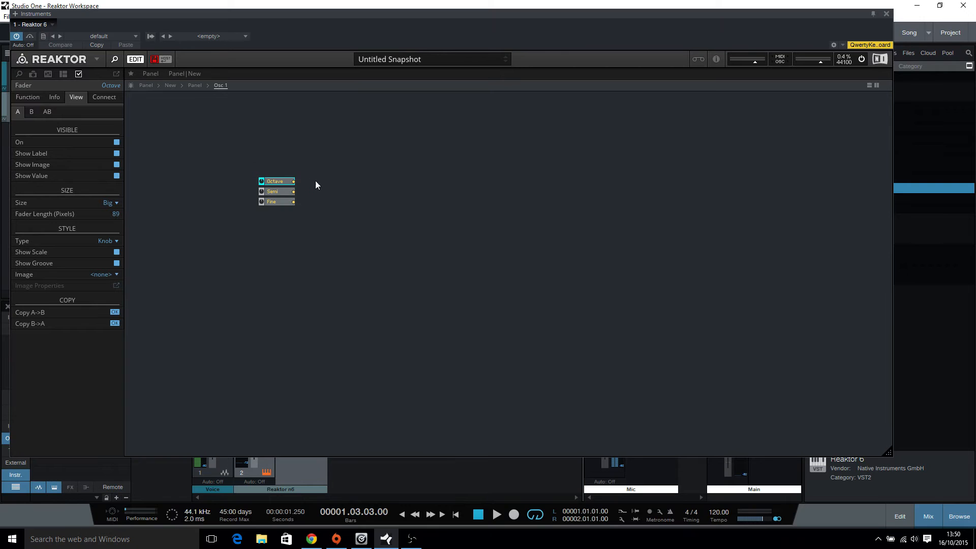
{"action": "left_click", "coordinate": [363, 179]}
{"action": "left_click", "coordinate": [281, 178]}
{"action": "left_click", "coordinate": [32, 97]}
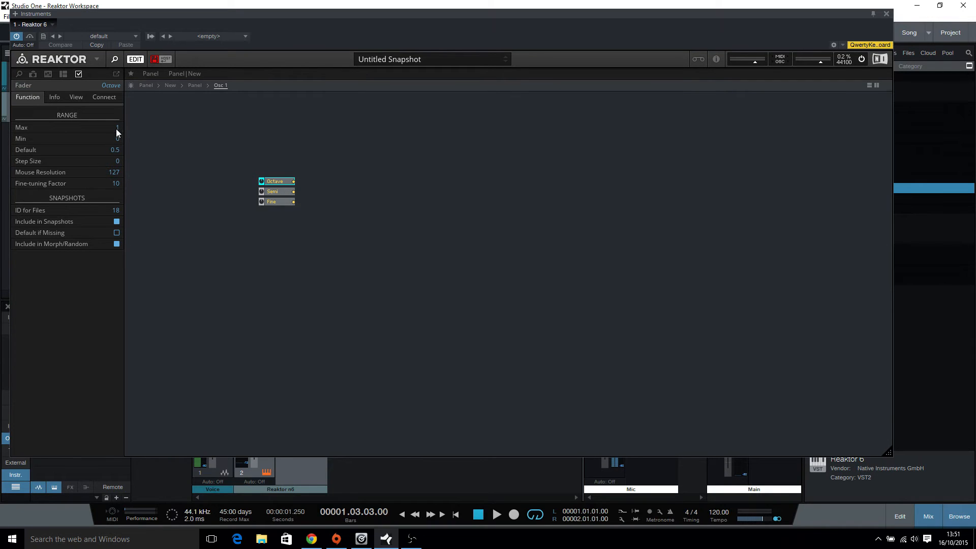
{"action": "double_click", "coordinate": [116, 128]}
{"action": "type", "text": "2"}
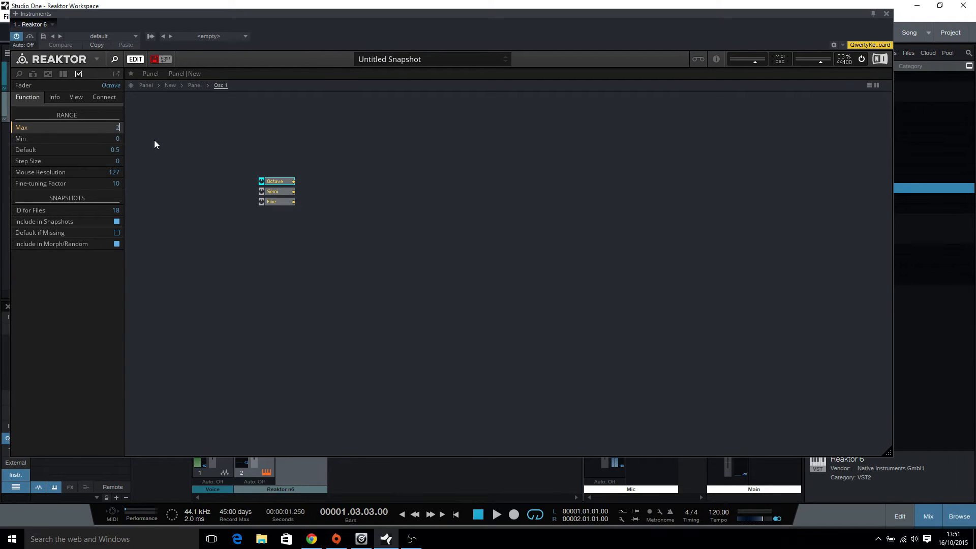
{"action": "double_click", "coordinate": [117, 138]}
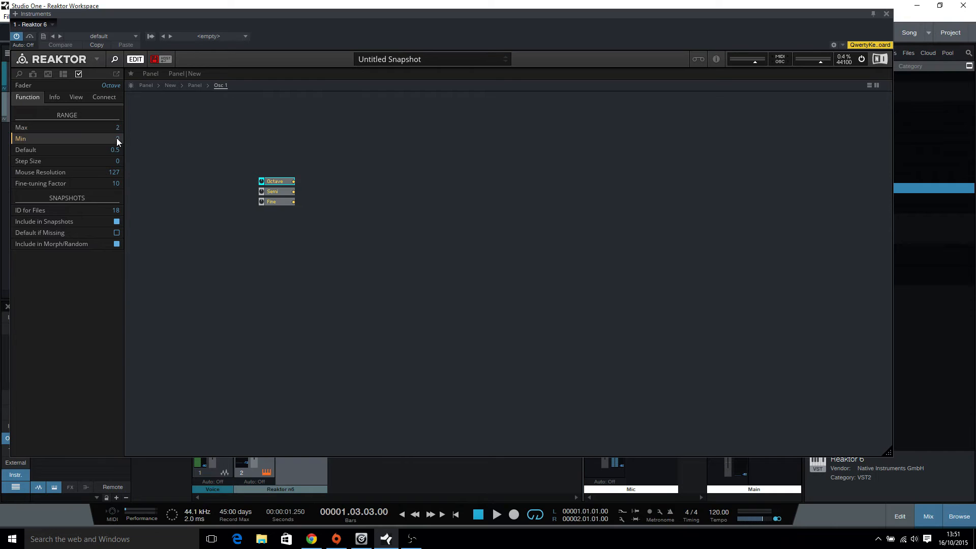
{"action": "type", "text": "-2"}
{"action": "left_click", "coordinate": [150, 169]}
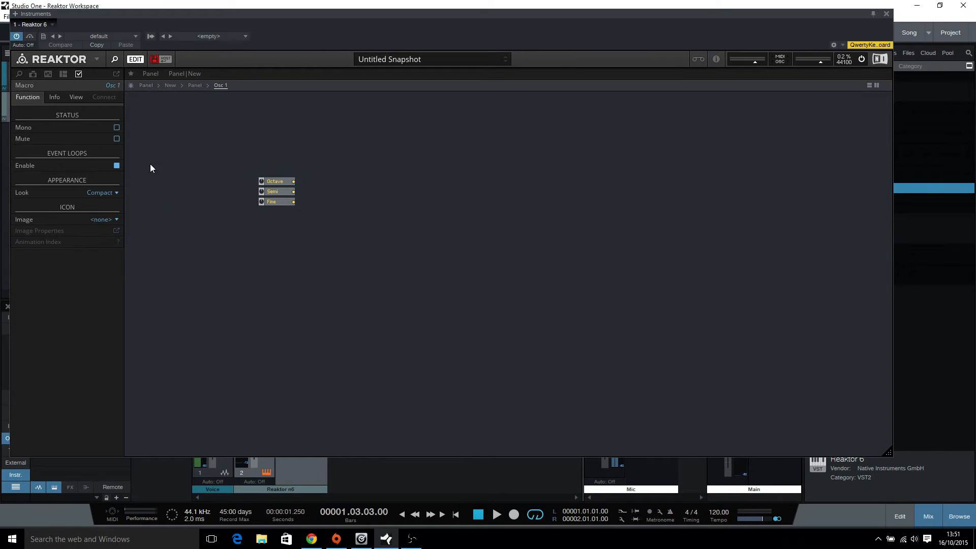
- Set the Octave knob's step size to 1
{"action": "left_click", "coordinate": [277, 182]}
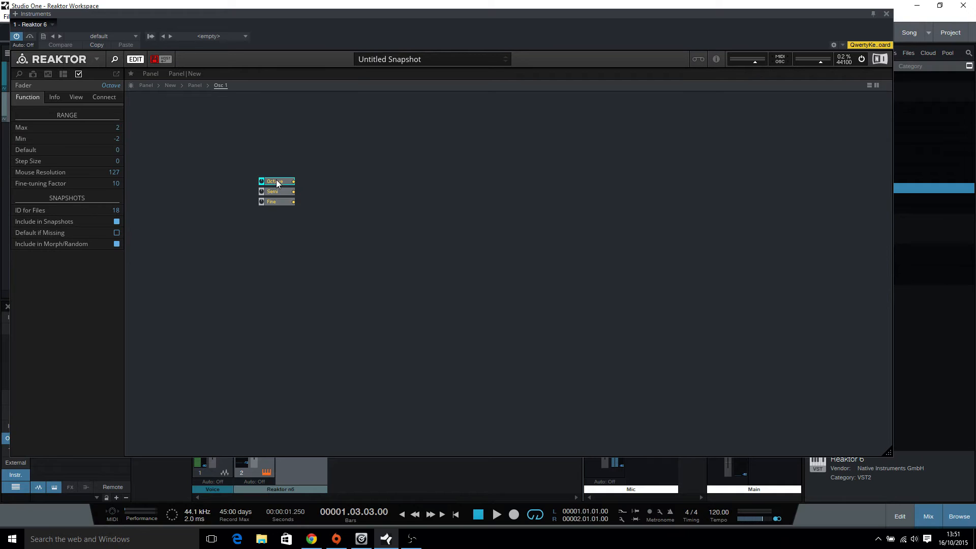
{"action": "left_click", "coordinate": [118, 161]}
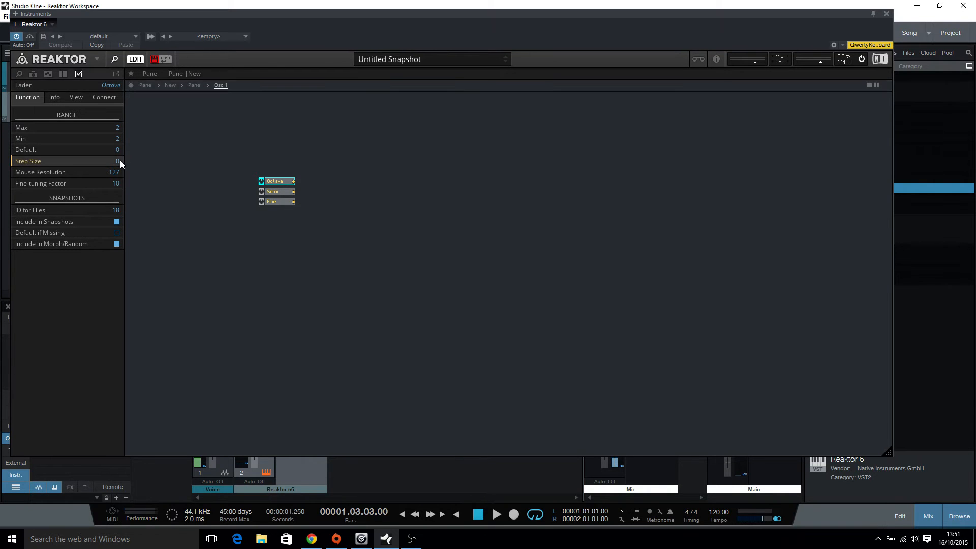
{"action": "key", "text": "Return"}
{"action": "left_click", "coordinate": [185, 223]}
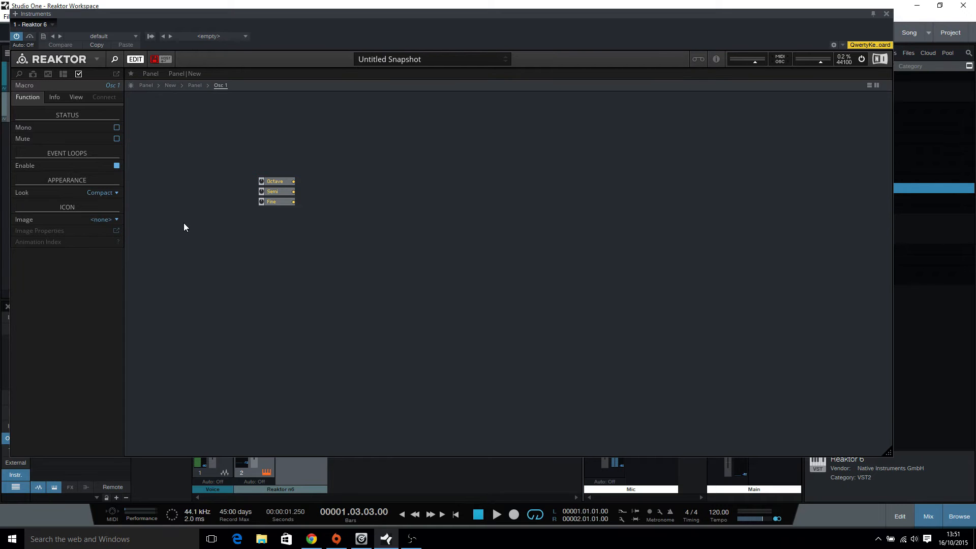
- Show the unlocked instrument panel and spread the overlapping Osc 1 knobs, moving Octave and Semi down and to the right of Fine
{"action": "left_click", "coordinate": [155, 75]}
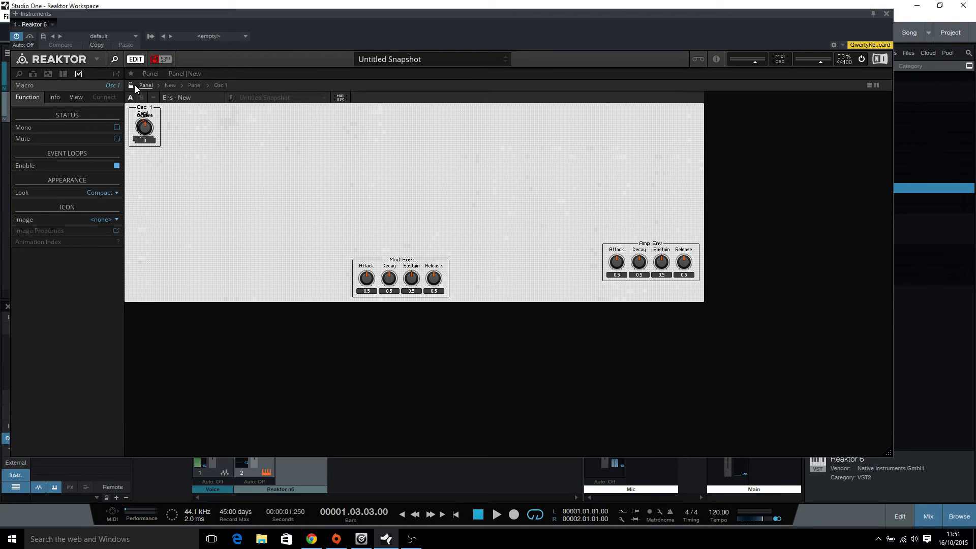
{"action": "left_click_drag", "start_coordinate": [144, 127], "coordinate": [230, 173]}
{"action": "left_click_drag", "start_coordinate": [150, 115], "coordinate": [194, 168]}
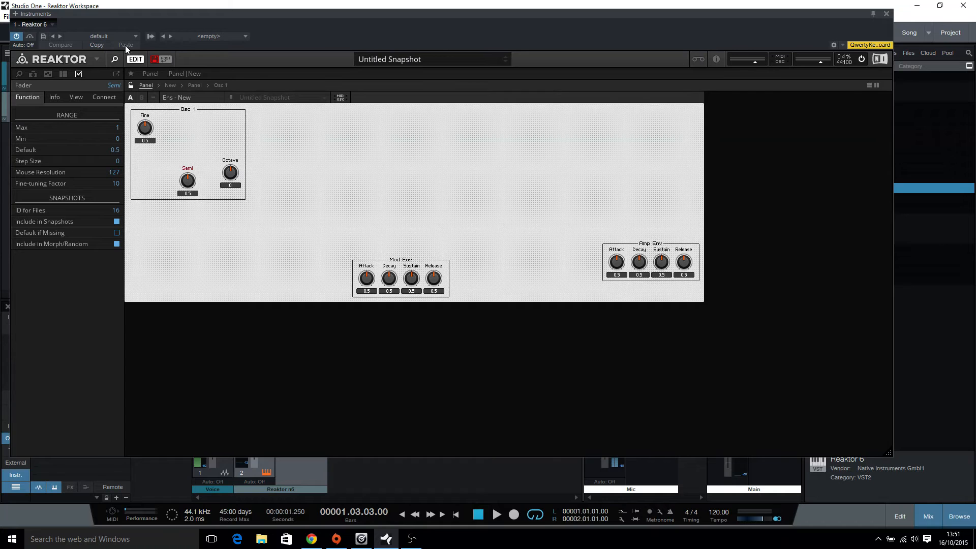
- Lock the instrument panel and turn the Octave knob to test its stepped range
{"action": "left_click", "coordinate": [97, 59]}
{"action": "mouse_move", "coordinate": [103, 94]}
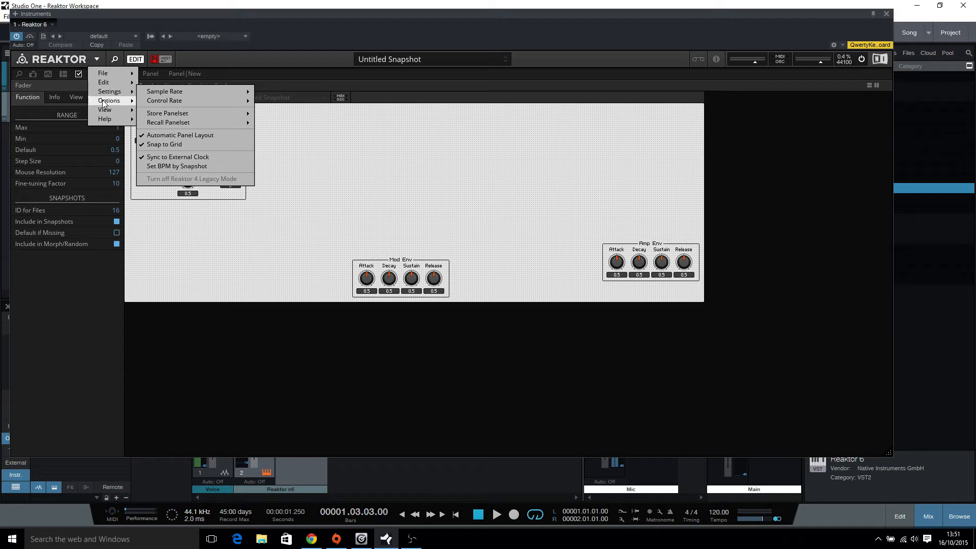
{"action": "left_click", "coordinate": [218, 119]}
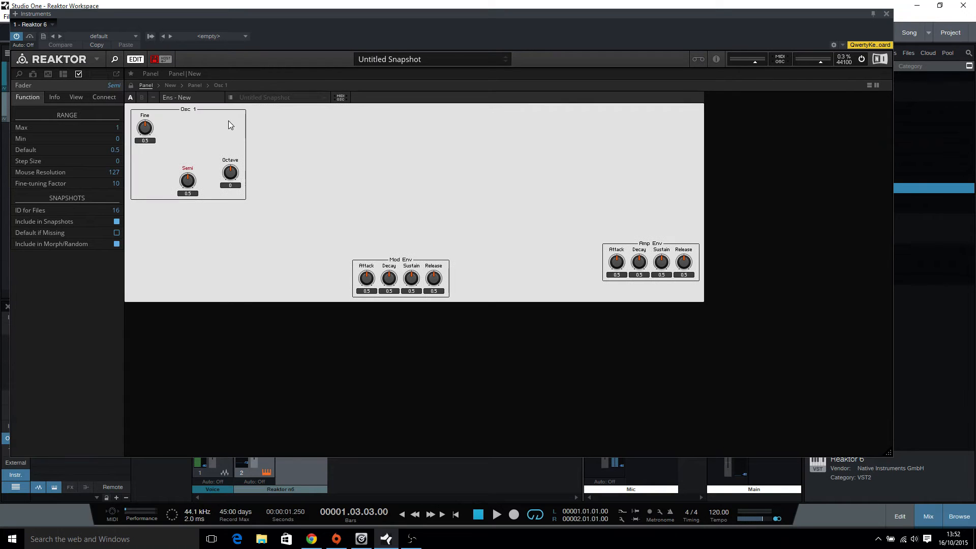
{"action": "mouse_move", "coordinate": [237, 169]}
{"action": "left_mouse_down"}
{"action": "mouse_move", "coordinate": [236, 132]}
{"action": "mouse_move", "coordinate": [232, 194]}
{"action": "mouse_move", "coordinate": [238, 164]}
{"action": "left_mouse_up"}
- Return to the Osc 1 structure and set the Semi knob's maximum to 12 and minimum to -12
{"action": "left_click", "coordinate": [220, 85]}
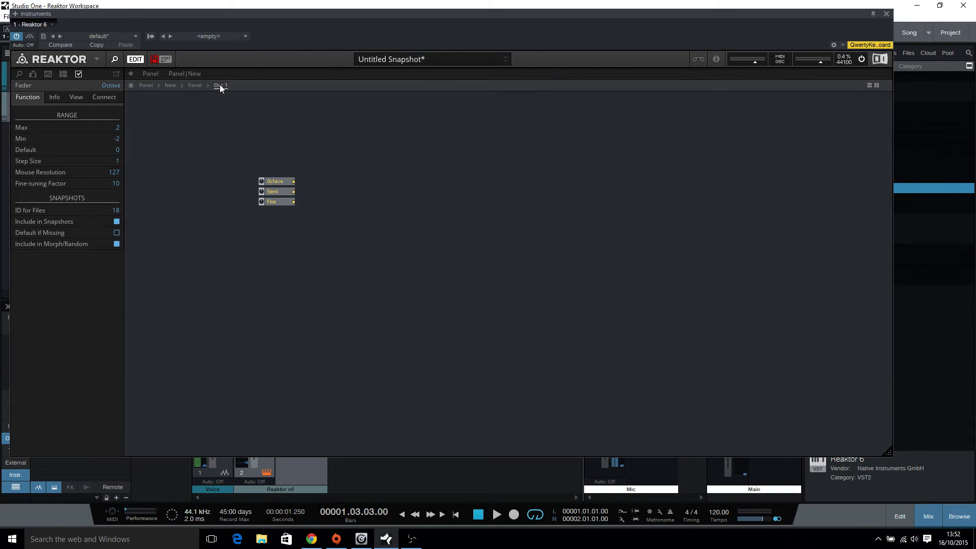
{"action": "left_click", "coordinate": [280, 192]}
{"action": "double_click", "coordinate": [117, 127]}
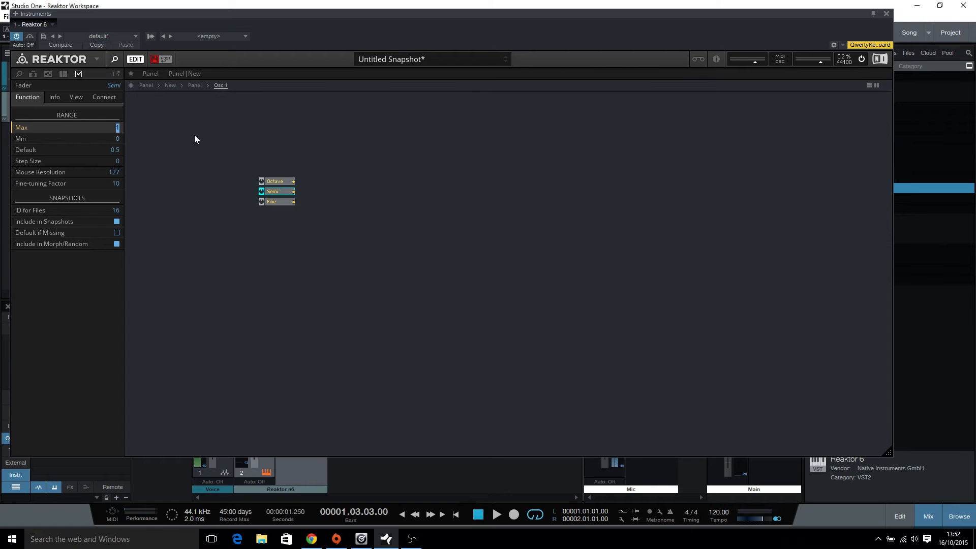
{"action": "type", "text": "12"}
{"action": "key", "text": "Return"}
{"action": "left_click", "coordinate": [119, 137]}
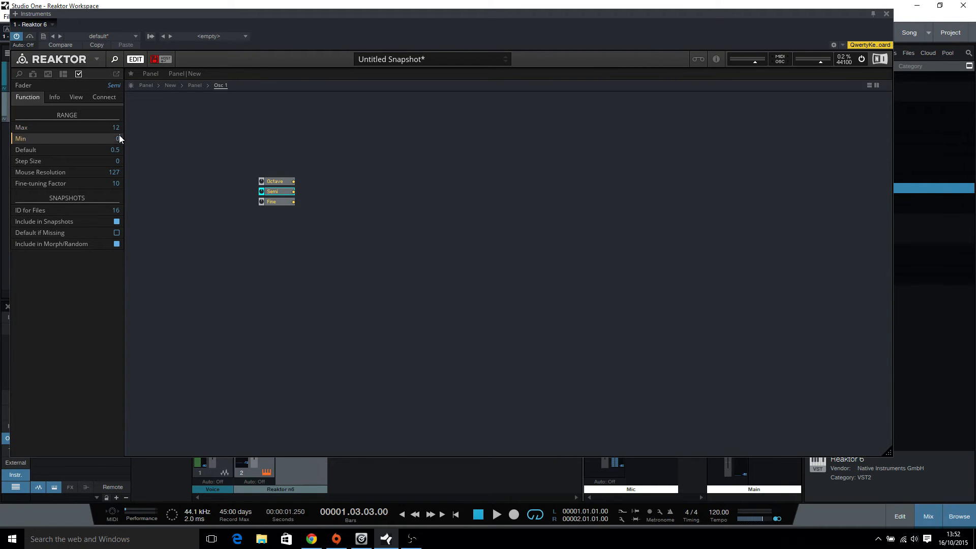
{"action": "type", "text": "-12"}
- Set the Semi knob's step size to 0.01 and return to the instrument panel view
{"action": "left_click", "coordinate": [121, 162]}
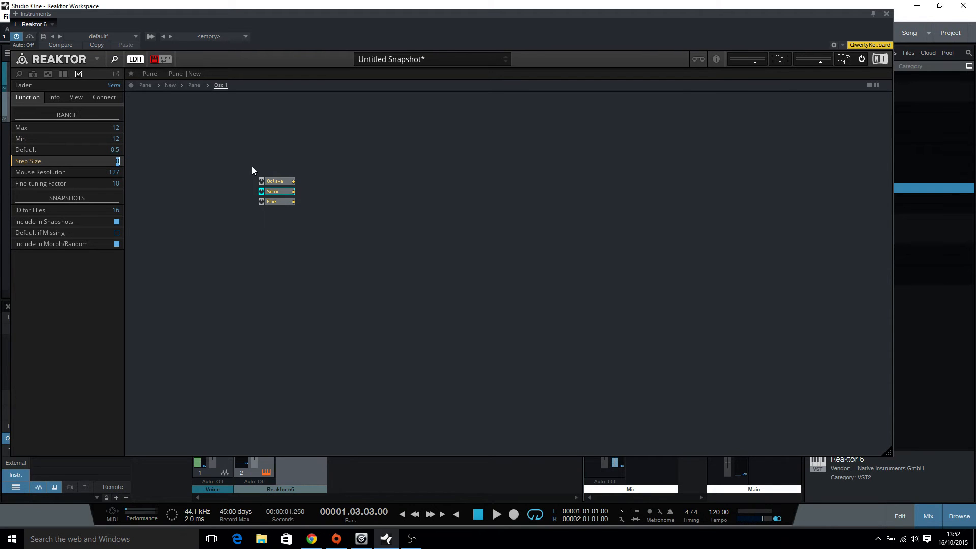
{"action": "type", "text": "0.01"}
{"action": "left_click", "coordinate": [193, 86]}
{"action": "left_click", "coordinate": [148, 85]}
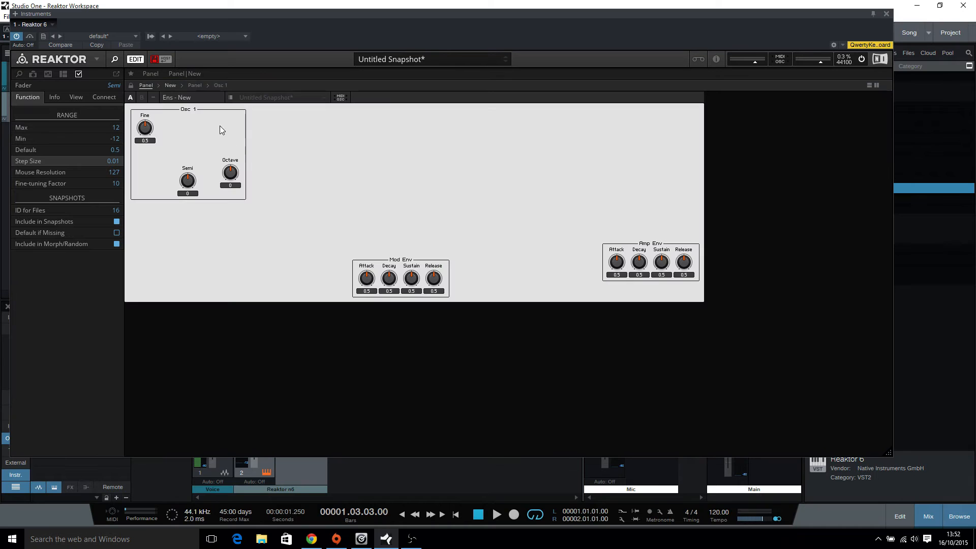
- Set the Semi knob's default to 0 and turn the knob to test its range
{"action": "left_click", "coordinate": [232, 174]}
{"action": "left_click", "coordinate": [188, 180]}
{"action": "left_click_drag", "start_coordinate": [186, 179], "coordinate": [197, 169]}
- Set the Semi knob's mouse resolution to 200 and show the structure inside the Panel macro
{"action": "left_click", "coordinate": [195, 85]}
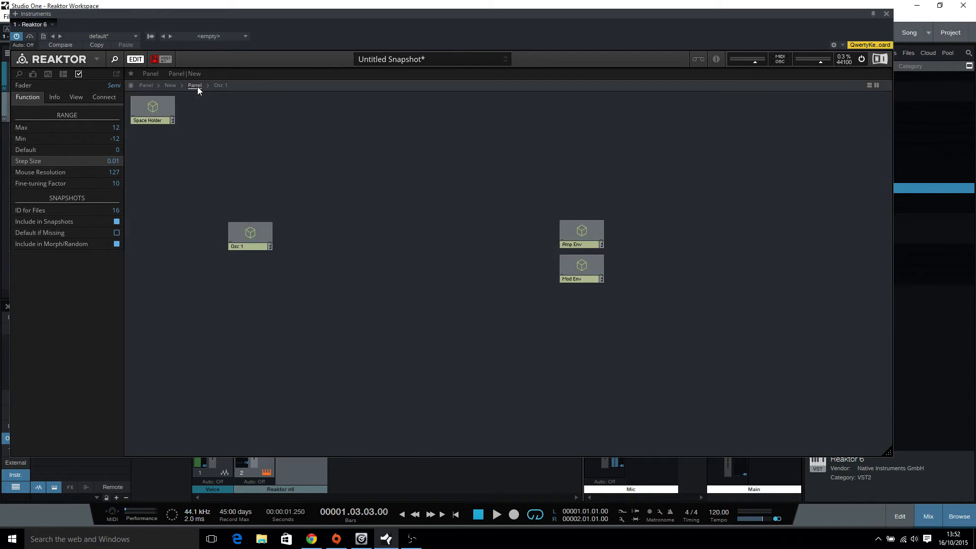
{"action": "double_click", "coordinate": [117, 173]}
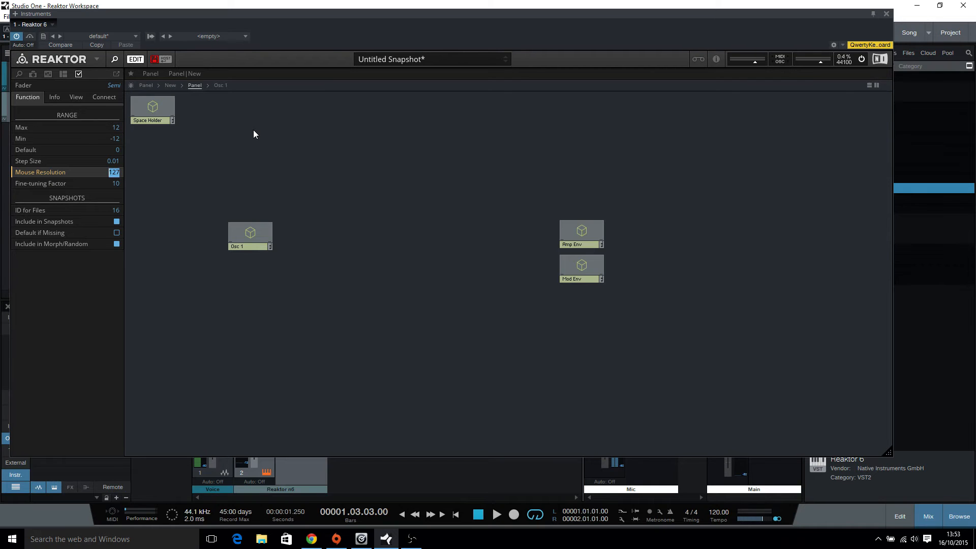
{"action": "type", "text": "200"}
{"action": "key", "text": "Return"}
{"action": "left_click", "coordinate": [258, 132]}
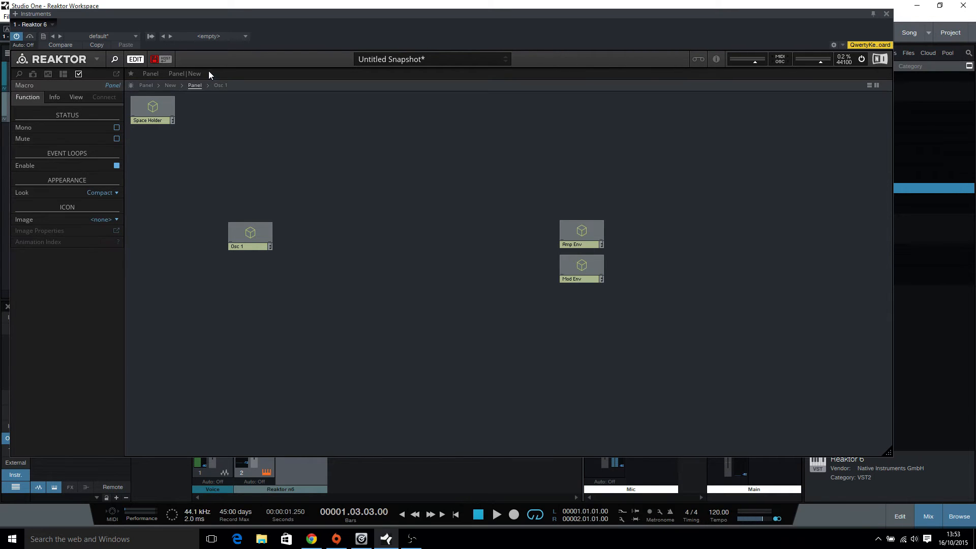
- Return to the instrument panel and turn the Semi knob to test its mouse response
{"action": "left_click", "coordinate": [169, 85]}
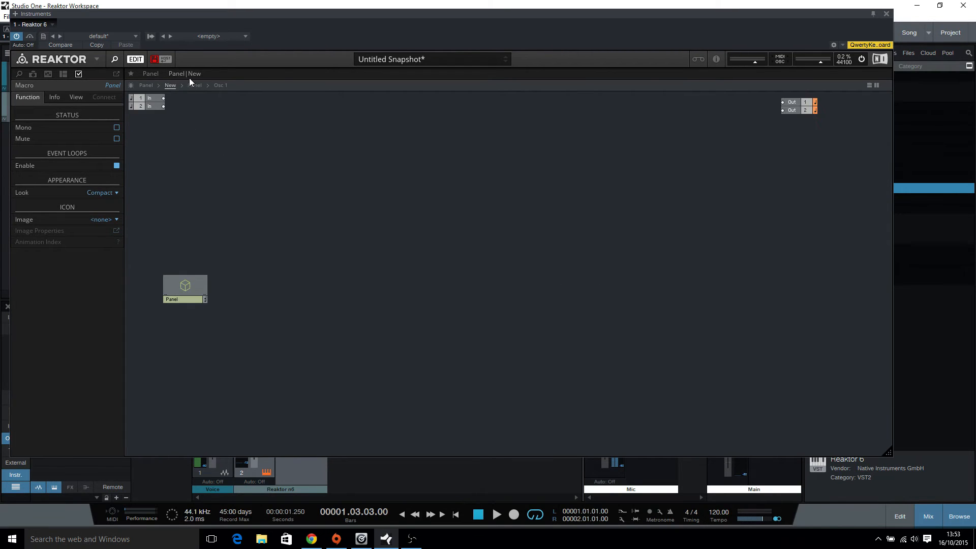
{"action": "left_click", "coordinate": [149, 84]}
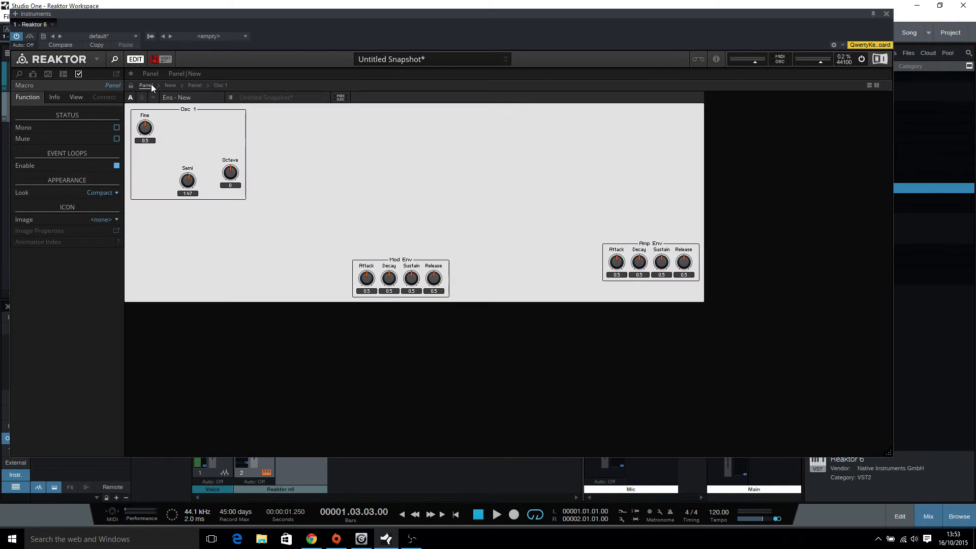
{"action": "left_click", "coordinate": [192, 180]}
{"action": "mouse_move", "coordinate": [191, 180]}
{"action": "left_mouse_down"}
{"action": "mouse_move", "coordinate": [198, 193]}
{"action": "mouse_move", "coordinate": [197, 142]}
{"action": "mouse_move", "coordinate": [196, 272]}
{"action": "mouse_move", "coordinate": [192, 197]}
{"action": "left_mouse_up"}
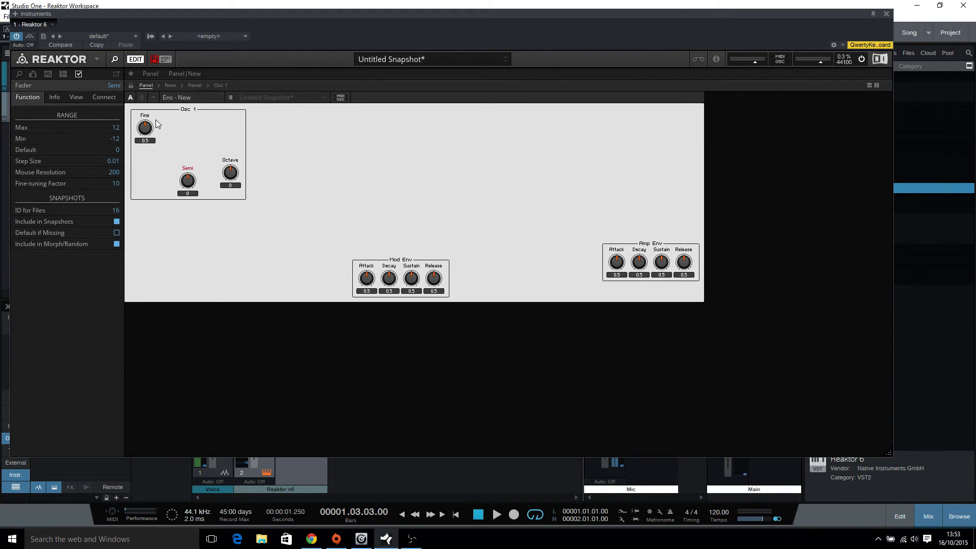
- Open the Osc 1 structure and set the Fine knob's minimum to -1 and mouse resolution to 200
{"action": "left_click", "coordinate": [220, 85]}
{"action": "left_click", "coordinate": [282, 202]}
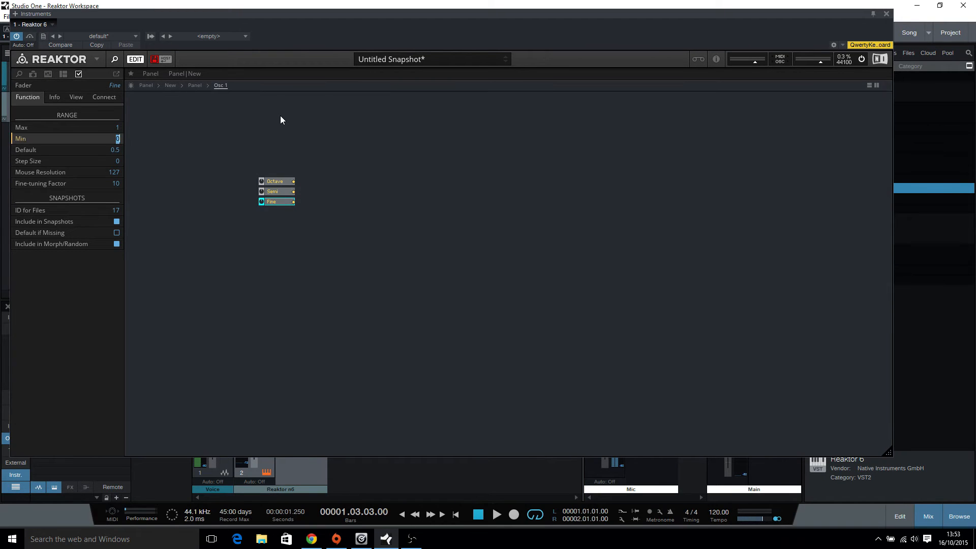
{"action": "type", "text": "-1"}
{"action": "key", "text": "Return"}
{"action": "left_click", "coordinate": [123, 173]}
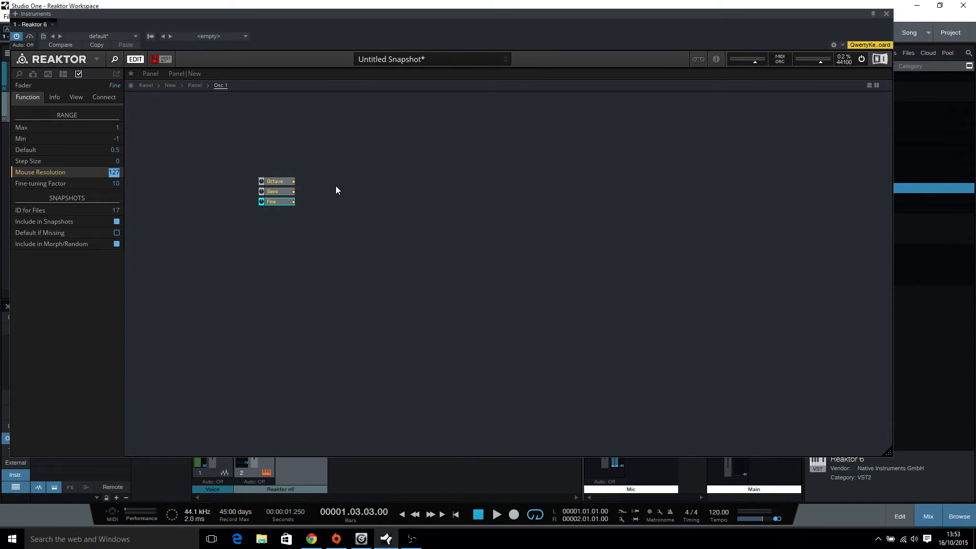
{"action": "type", "text": "127"}
{"action": "key", "text": "Return"}
{"action": "key", "text": "2"}
{"action": "key", "text": "0"}
{"action": "double_click", "coordinate": [117, 173]}
{"action": "type", "text": "200"}
{"action": "key", "text": "Return"}
- Set the Fine knob's default to 0 and turn it on the instrument panel to test its range
{"action": "left_click", "coordinate": [195, 86]}
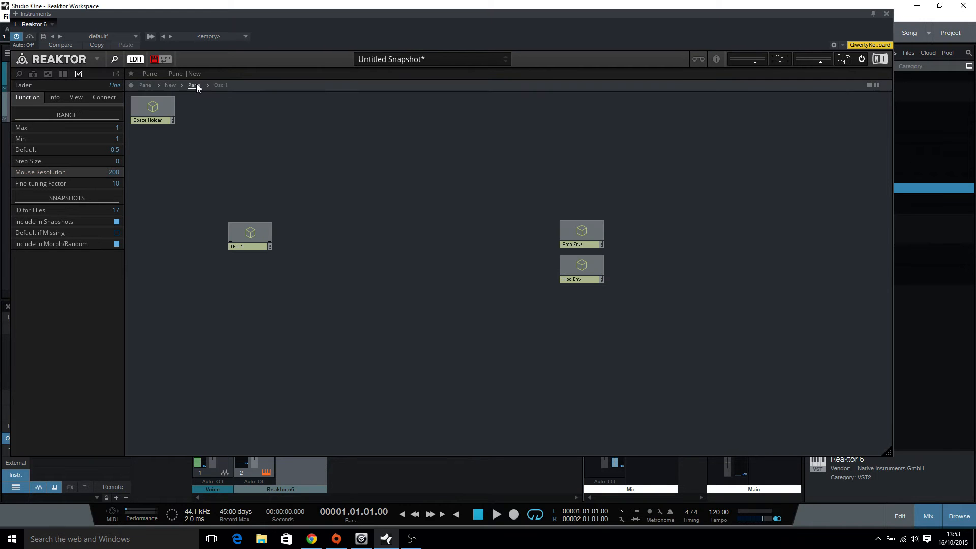
{"action": "left_click", "coordinate": [155, 75]}
{"action": "left_click_drag", "start_coordinate": [147, 123], "coordinate": [164, 106]}
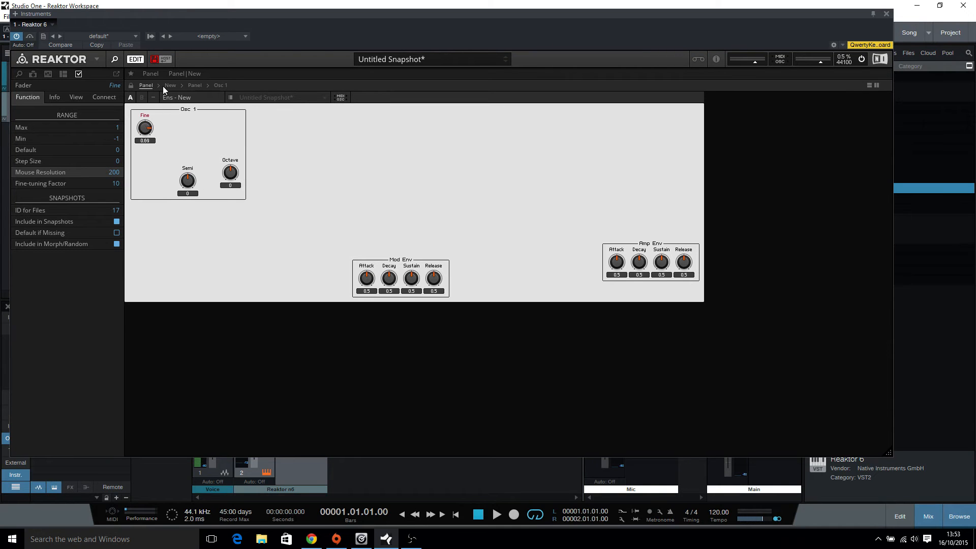
{"action": "left_click_drag", "start_coordinate": [158, 143], "coordinate": [152, 148]}
- Return to the Osc 1 structure and add a built-in Switch module, placing it to the right of the knobs
{"action": "left_click", "coordinate": [221, 85]}
{"action": "right_click", "coordinate": [334, 201]}
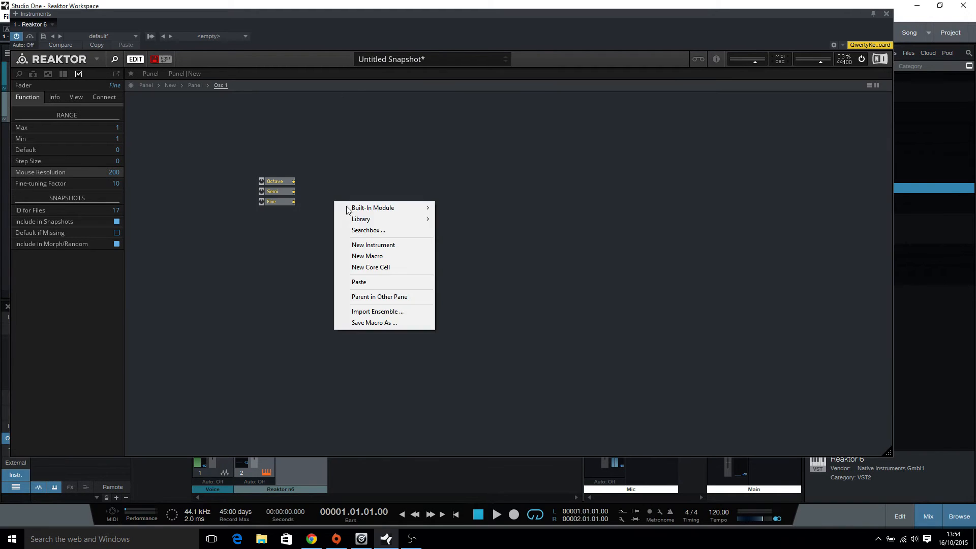
{"action": "mouse_move", "coordinate": [416, 202]}
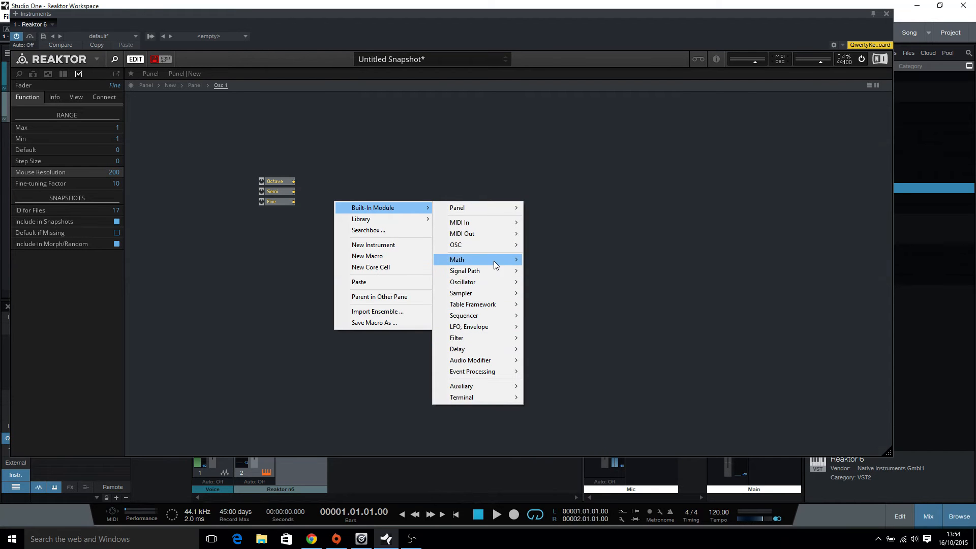
{"action": "mouse_move", "coordinate": [490, 205]}
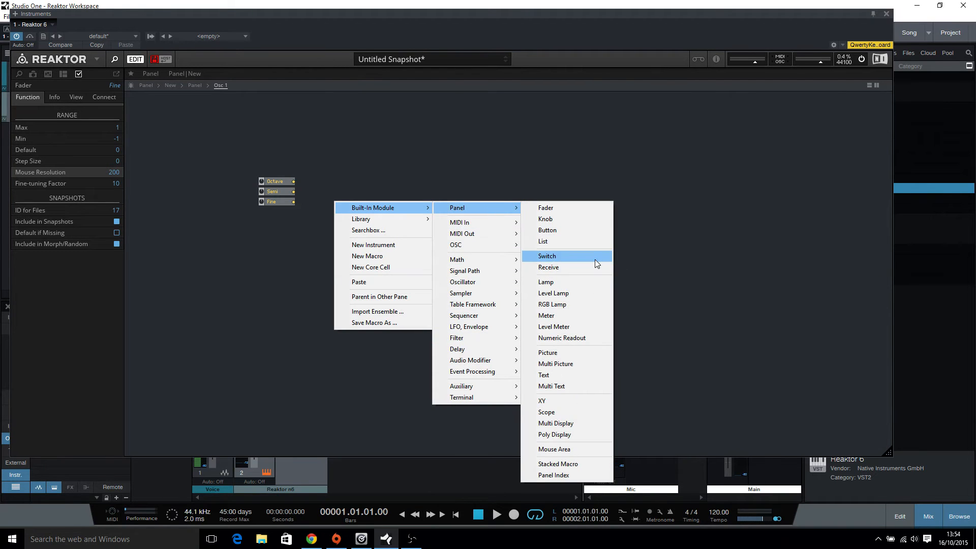
{"action": "left_click", "coordinate": [571, 256]}
{"action": "left_click_drag", "start_coordinate": [339, 266], "coordinate": [430, 188]}
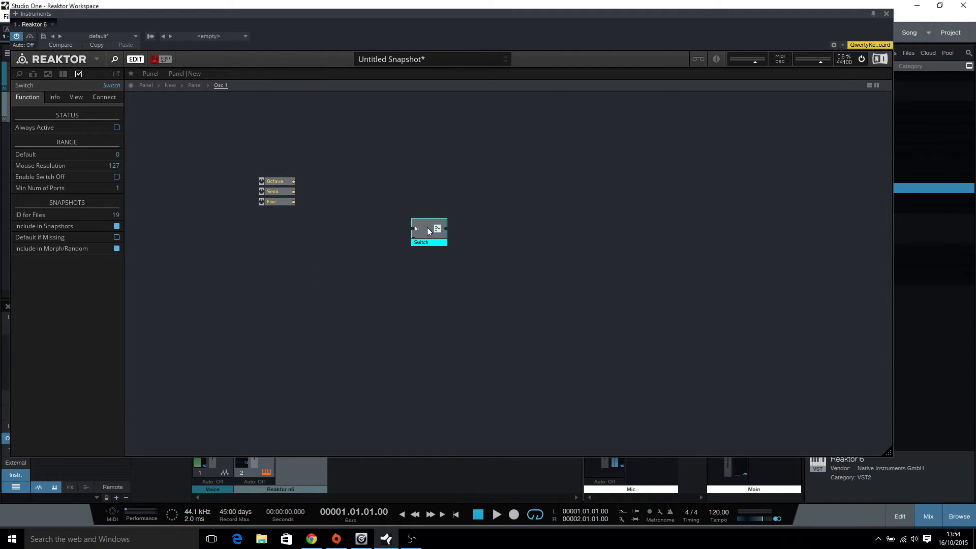
{"action": "left_click", "coordinate": [392, 290]}
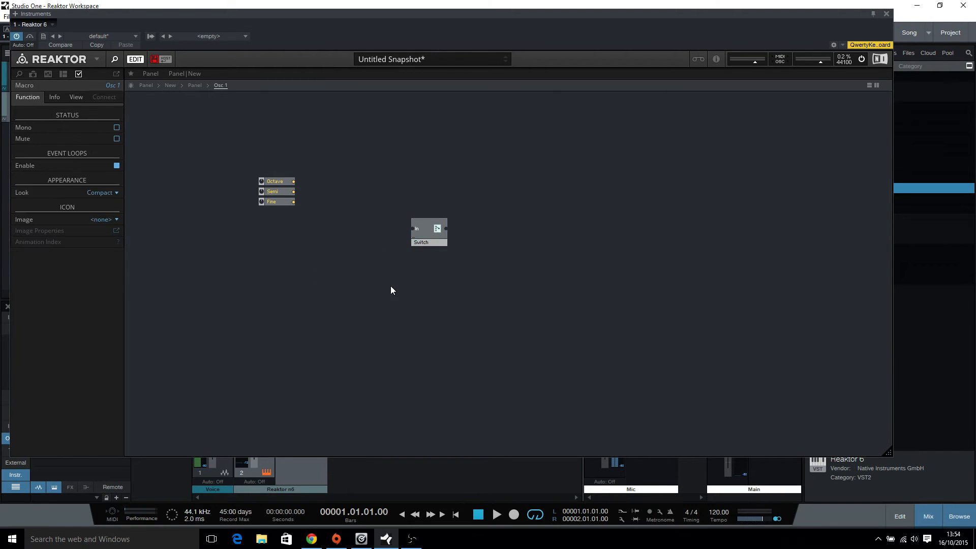
- Move the Switch module closer to the knobs, below and to the right of Fine
{"action": "left_click", "coordinate": [425, 240]}
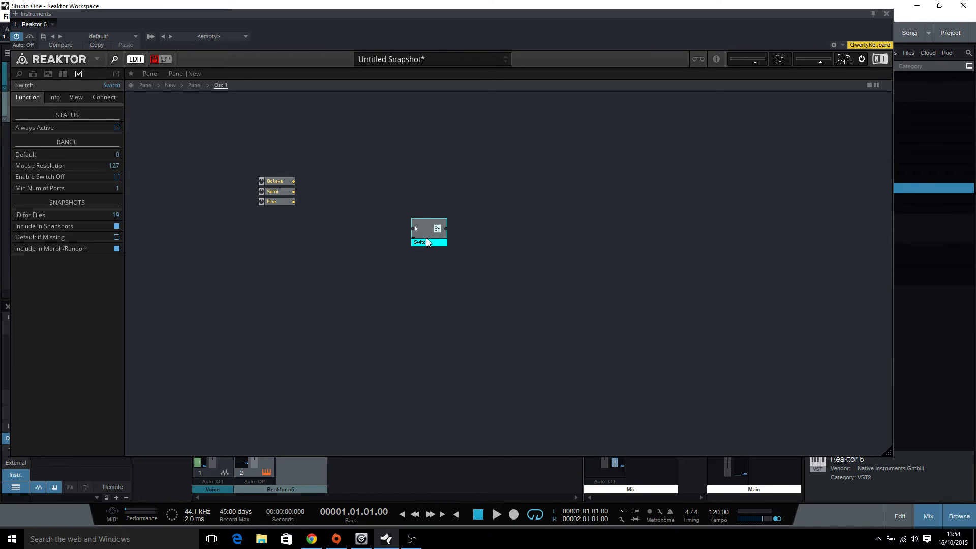
{"action": "left_click_drag", "start_coordinate": [427, 241], "coordinate": [376, 252]}
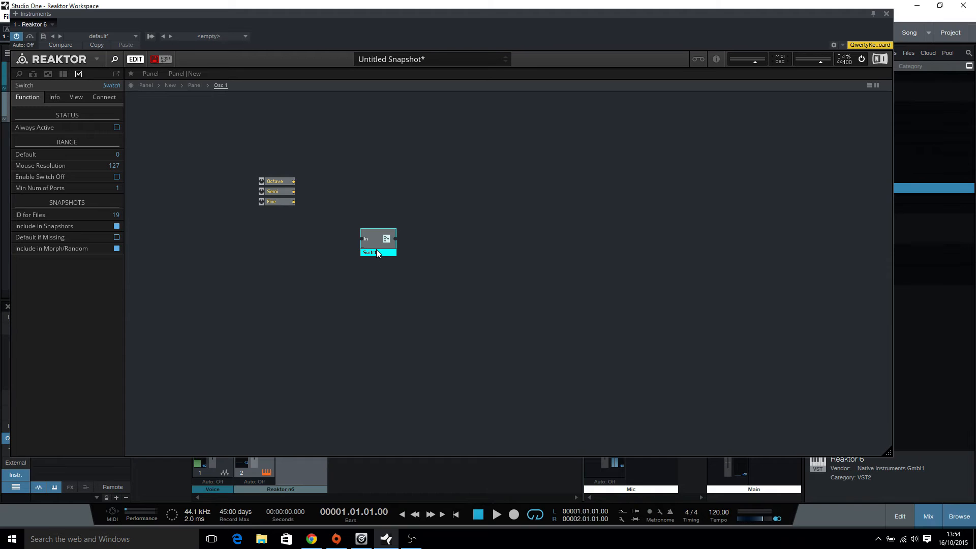
{"action": "right_click", "coordinate": [376, 249]}
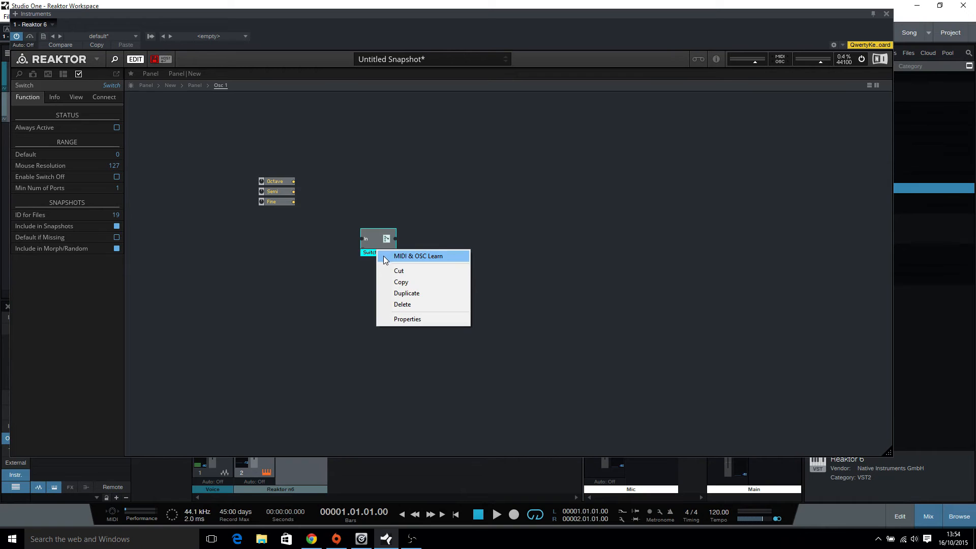
{"action": "left_click", "coordinate": [365, 202]}
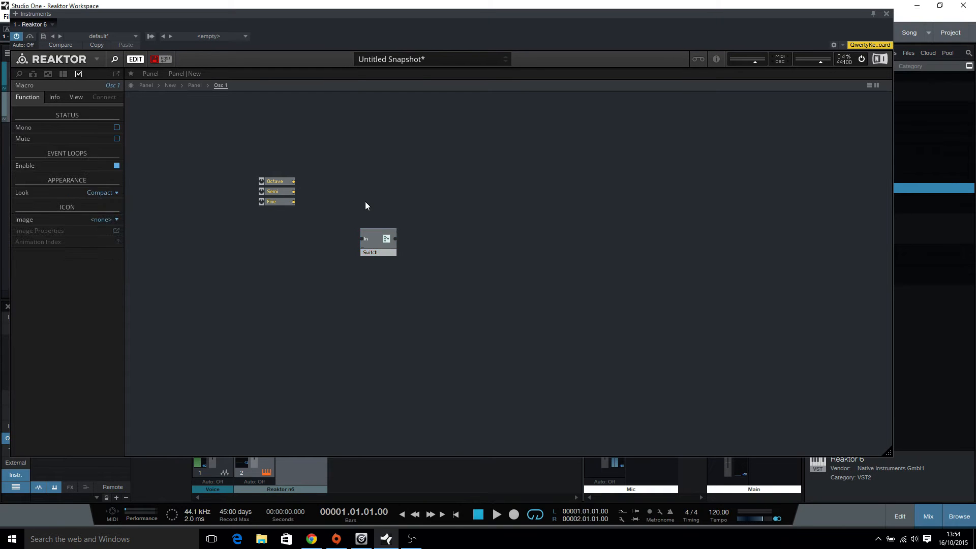
{"action": "left_click", "coordinate": [384, 246]}
{"action": "left_click_drag", "start_coordinate": [376, 239], "coordinate": [332, 248]}
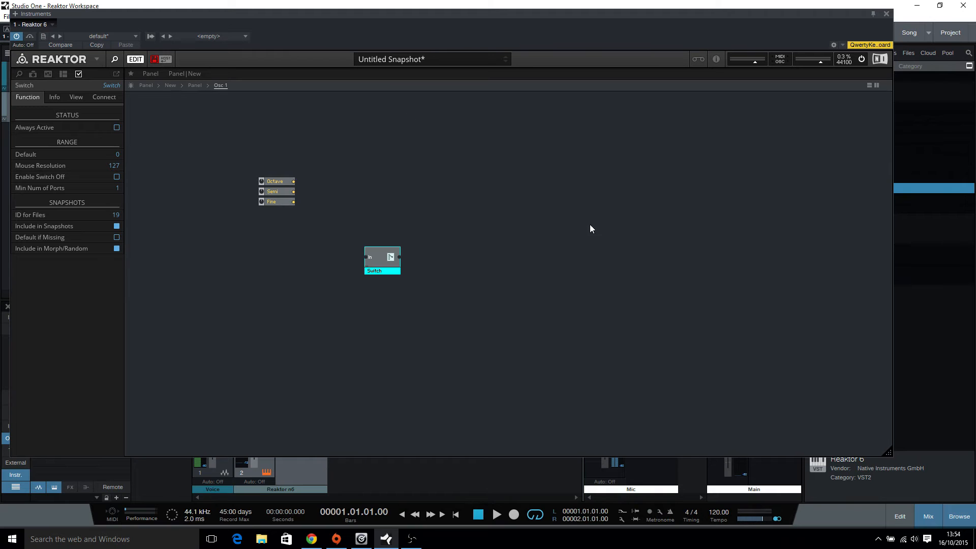
{"action": "left_click_drag", "start_coordinate": [397, 252], "coordinate": [369, 265]}
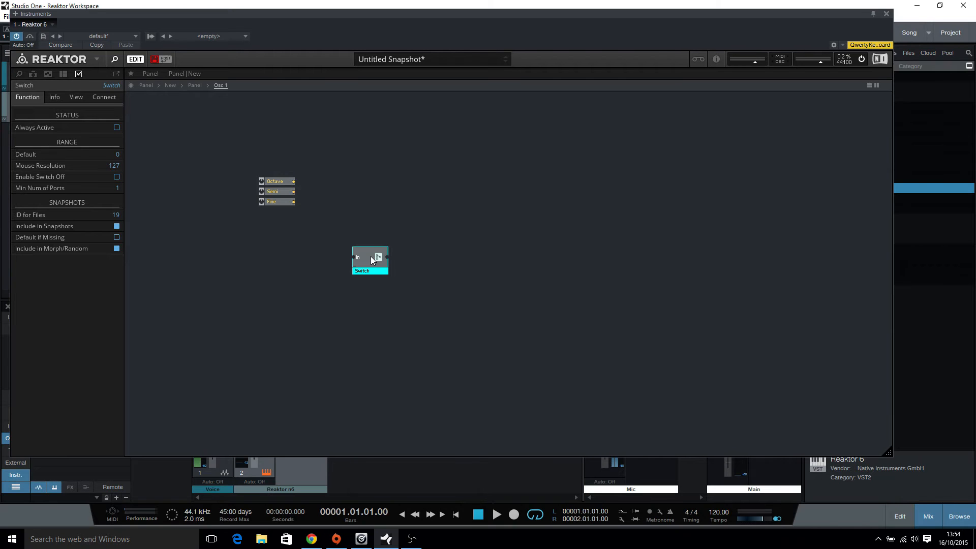
- Rename the Switch module as Waveform
{"action": "left_click", "coordinate": [429, 269]}
{"action": "left_click", "coordinate": [381, 272]}
{"action": "left_click", "coordinate": [114, 85]}
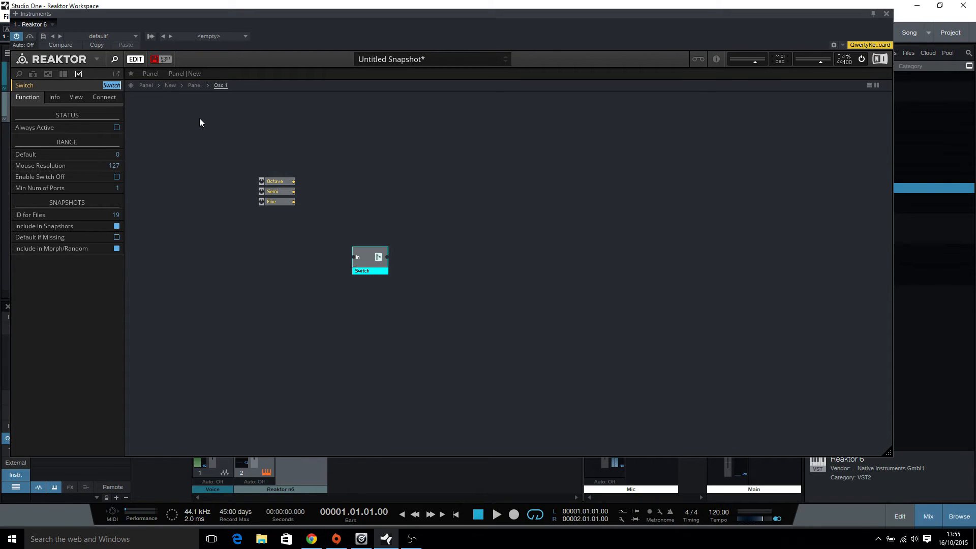
{"action": "type", "text": "Waveform"}
{"action": "key", "text": "Return"}
{"action": "left_click", "coordinate": [421, 248]}
{"action": "left_click_drag", "start_coordinate": [380, 258], "coordinate": [378, 258]}
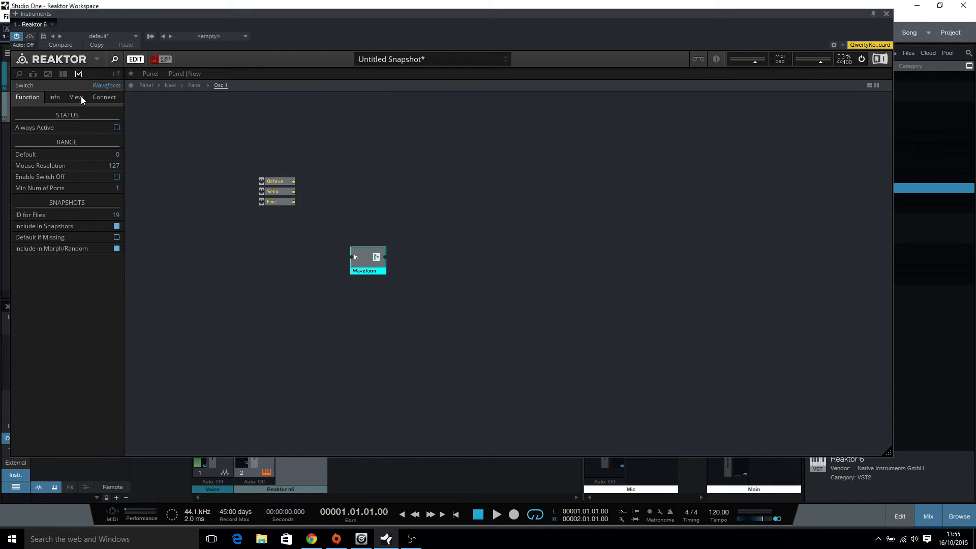
- Examine the info, view and function properties of the Waveform switch and the Osc 1 macro
{"action": "left_click", "coordinate": [81, 97]}
{"action": "left_click", "coordinate": [62, 96]}
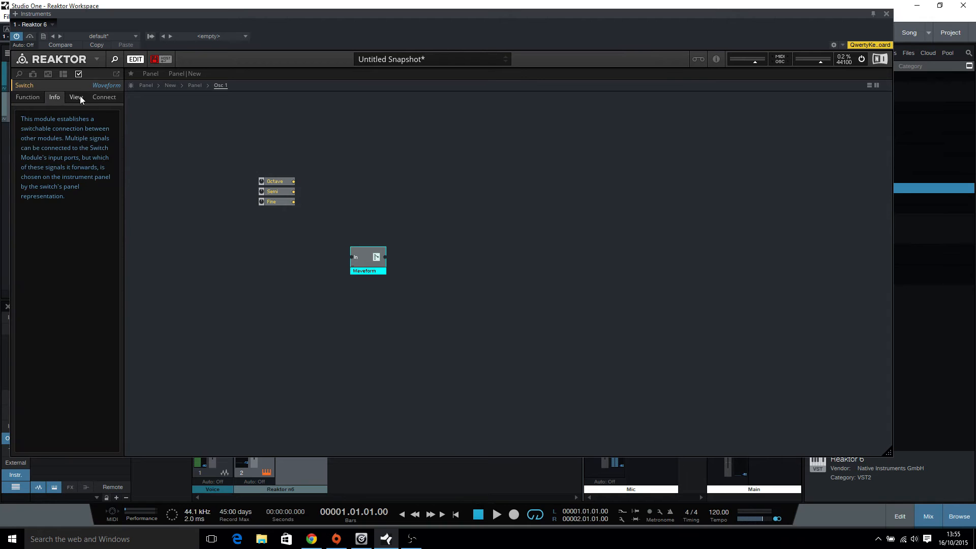
{"action": "left_click", "coordinate": [77, 97]}
{"action": "left_click", "coordinate": [350, 253]}
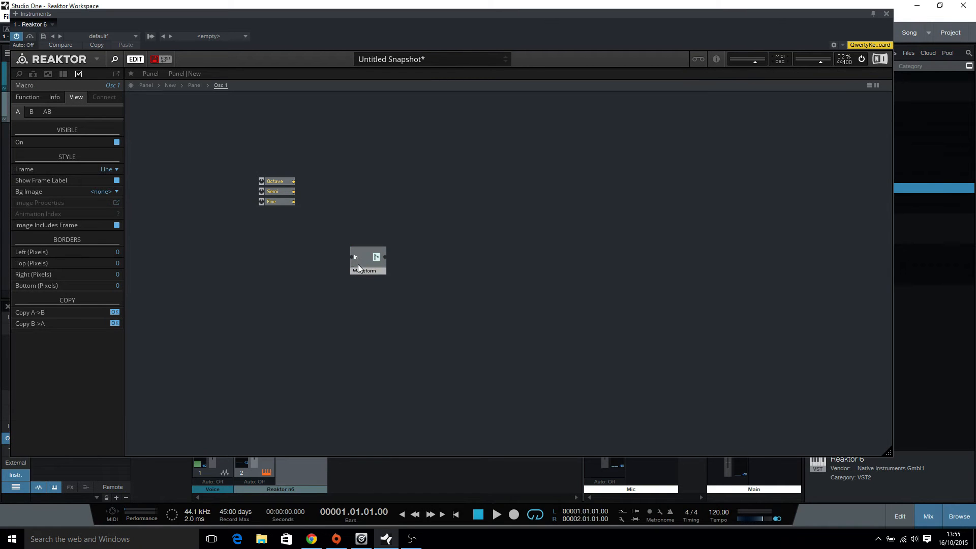
{"action": "left_click", "coordinate": [30, 96]}
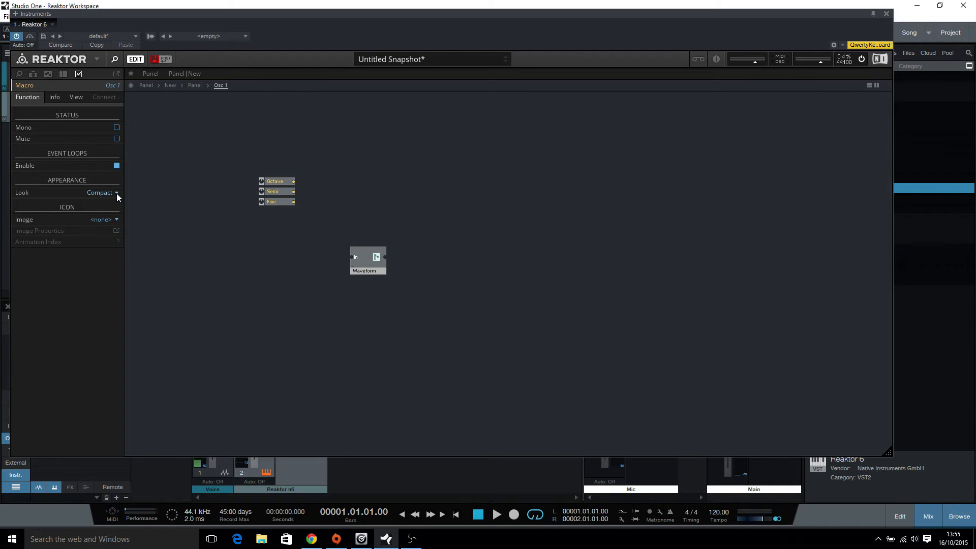
{"action": "left_click", "coordinate": [75, 98]}
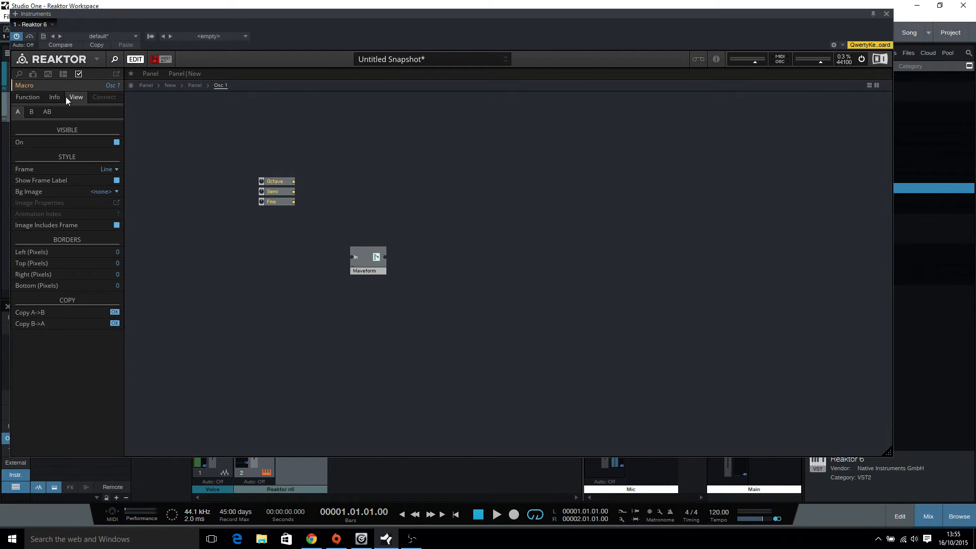
{"action": "left_click", "coordinate": [59, 97]}
{"action": "left_click", "coordinate": [22, 97]}
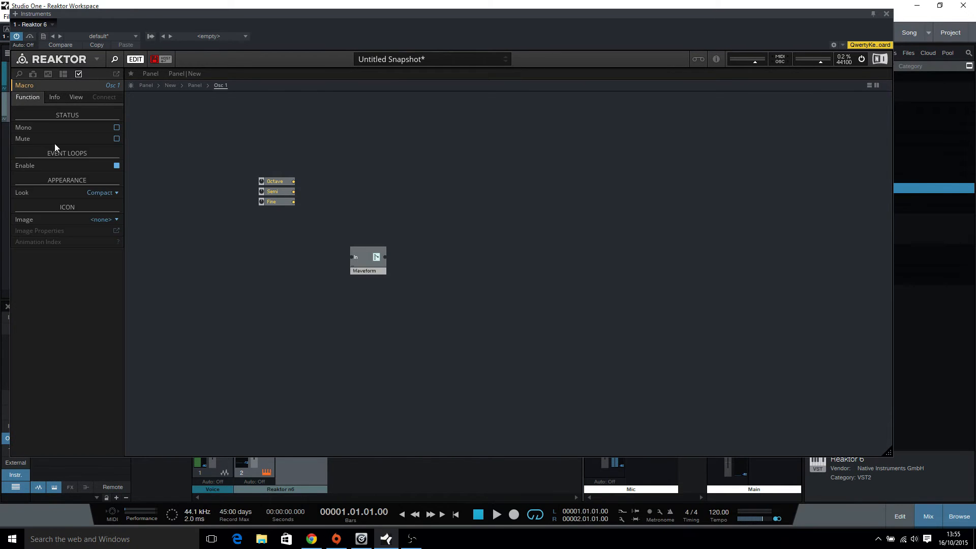
- Set the Waveform switch's minimum number of ports to 3 and reposition the module below the knobs
{"action": "left_click", "coordinate": [372, 269]}
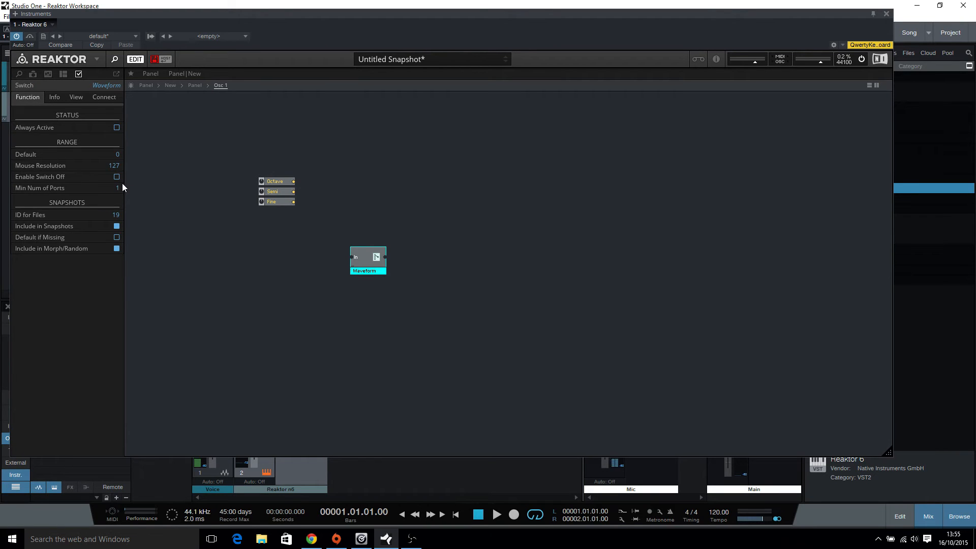
{"action": "left_click_drag", "start_coordinate": [116, 189], "coordinate": [123, 186]}
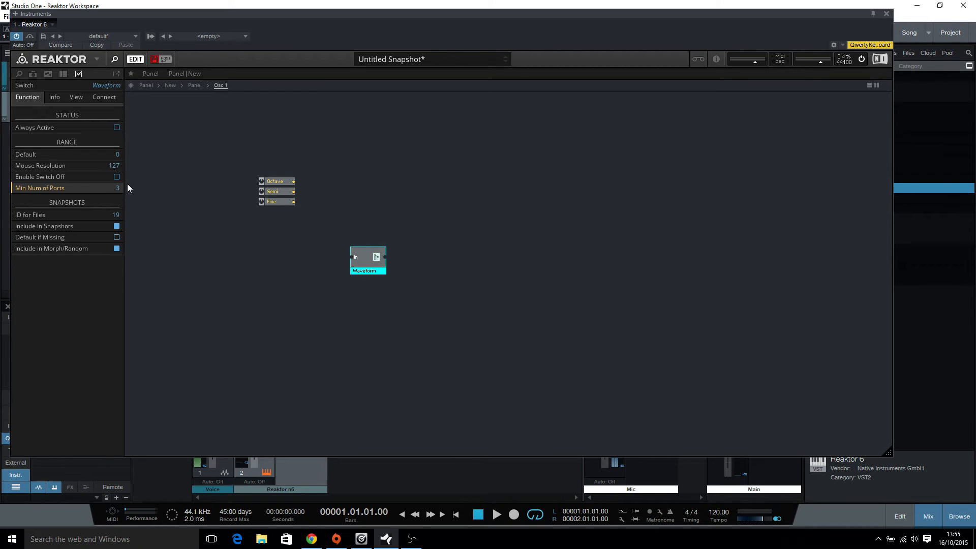
{"action": "left_click_drag", "start_coordinate": [371, 267], "coordinate": [319, 261]}
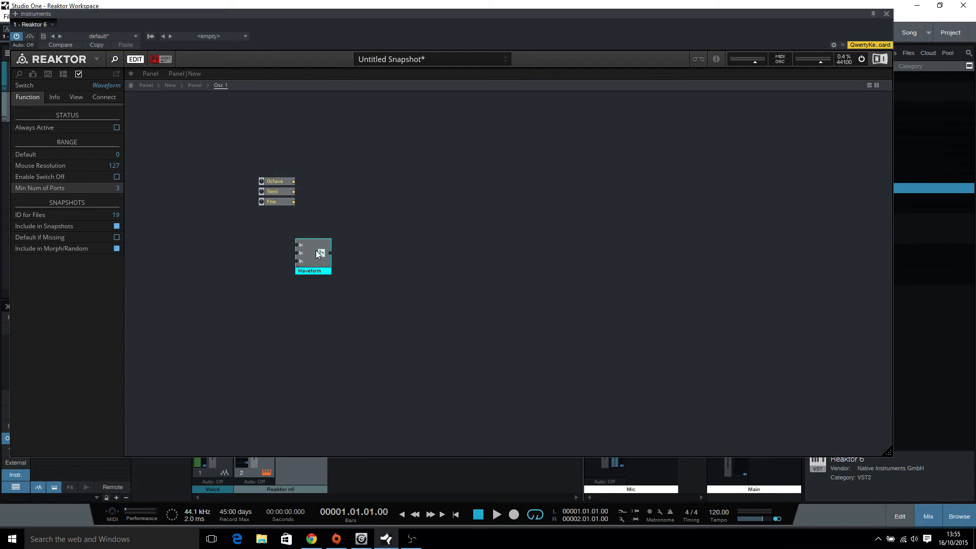
{"action": "left_click_drag", "start_coordinate": [312, 256], "coordinate": [356, 270]}
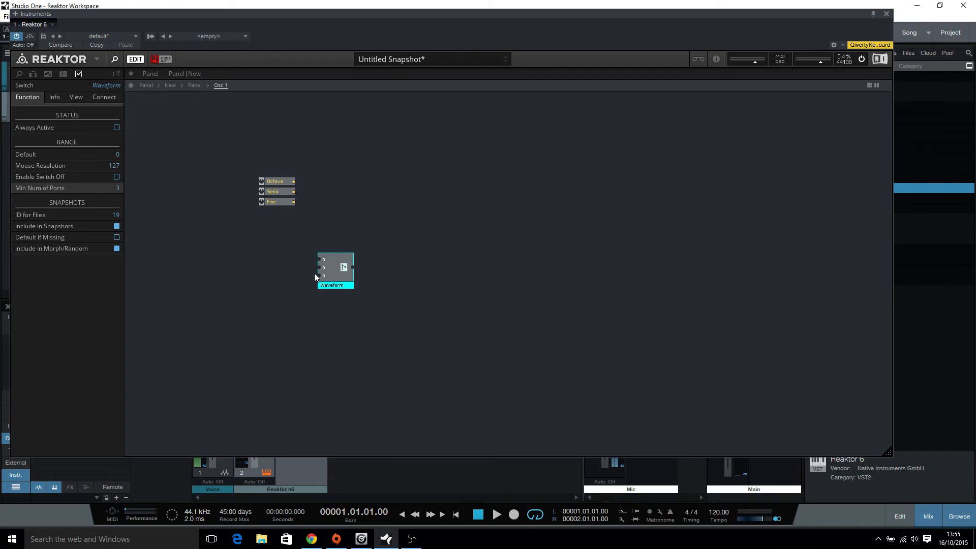
{"action": "left_click_drag", "start_coordinate": [351, 262], "coordinate": [334, 249]}
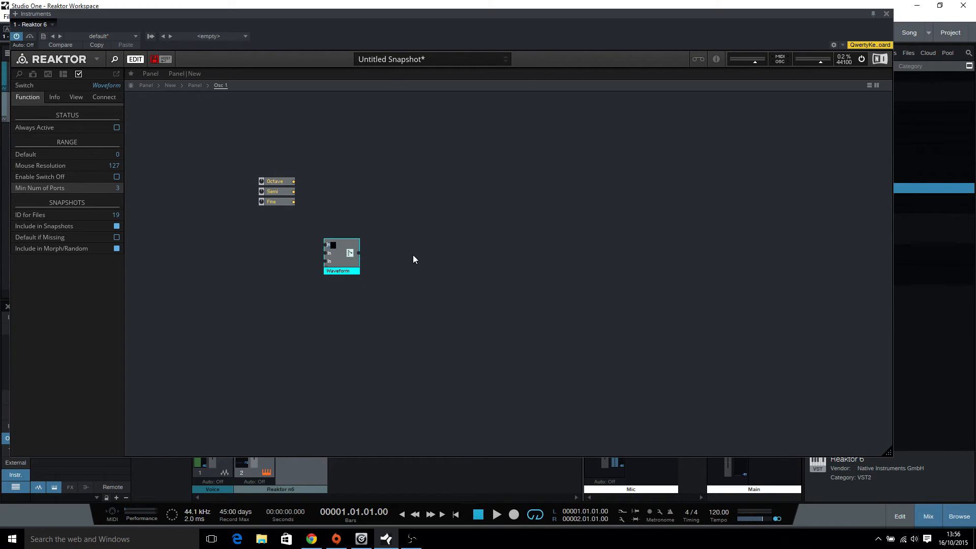
- Name the first two input ports of the Waveform switch Saw and Triangle
{"action": "type", "text": "Saw"}
{"action": "key", "text": "Return"}
{"action": "double_click", "coordinate": [328, 253]}
{"action": "type", "text": "Triai"}
{"action": "left_click", "coordinate": [364, 263]}
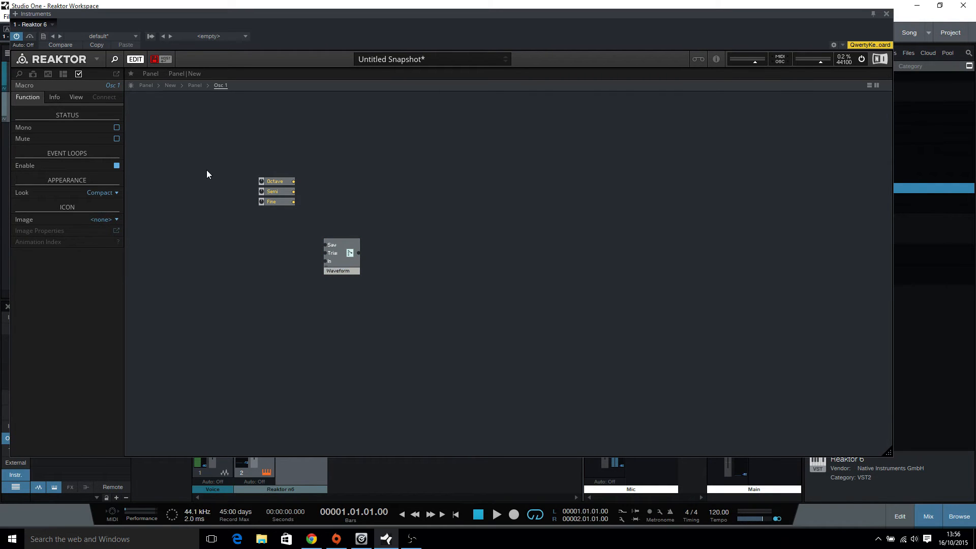
- Name the Waveform switch's third port Pulse, add a fourth port named Sine, and move the module closer beneath the knobs
{"action": "left_click", "coordinate": [337, 267]}
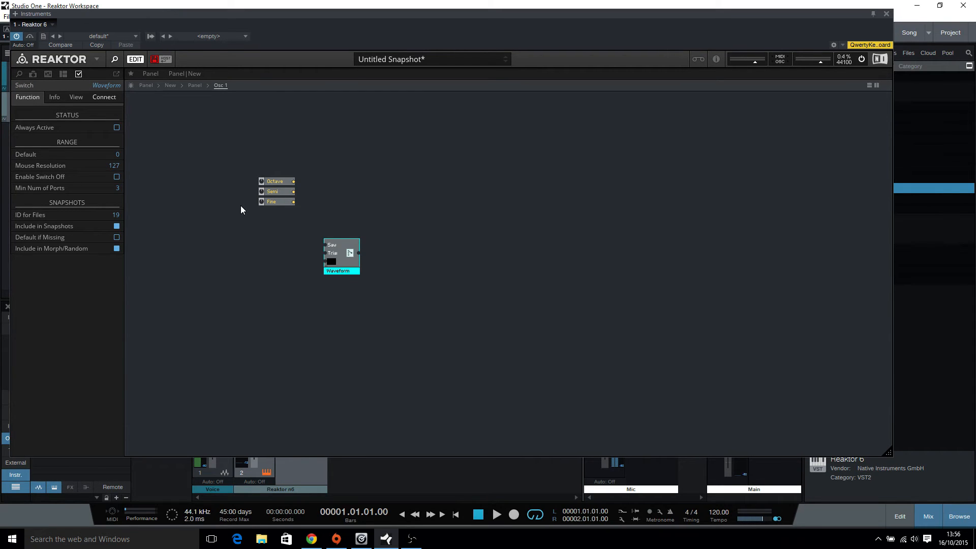
{"action": "type", "text": "Puls"}
{"action": "key", "text": "Return"}
{"action": "left_click_drag", "start_coordinate": [349, 262], "coordinate": [347, 262]}
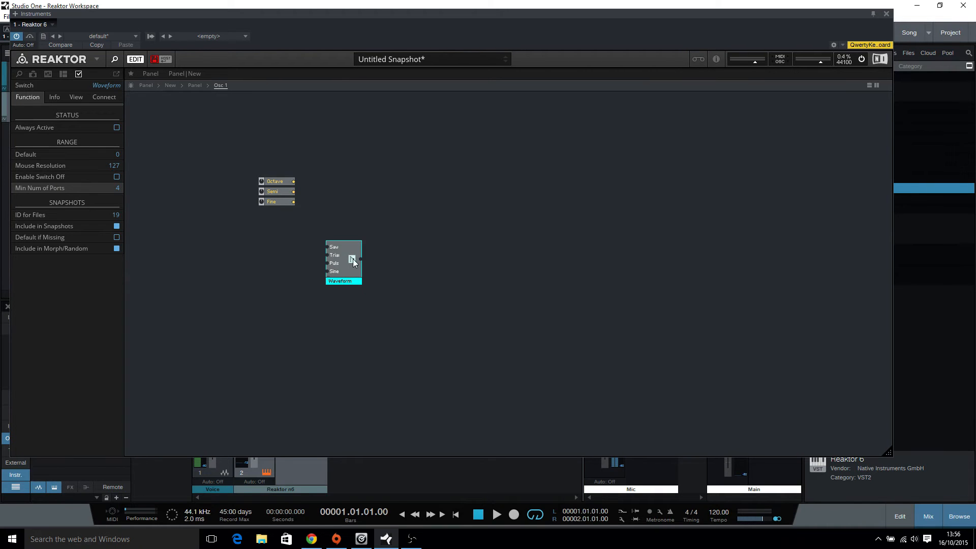
{"action": "left_click_drag", "start_coordinate": [354, 261], "coordinate": [319, 253]}
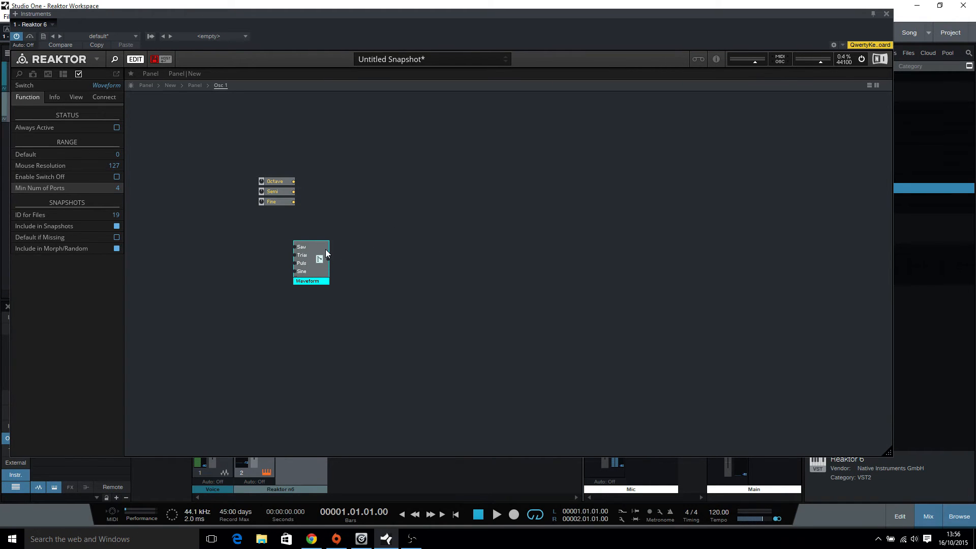
- Show the ensemble's panel view and unlock the panel for layout editing
{"action": "left_click", "coordinate": [147, 86]}
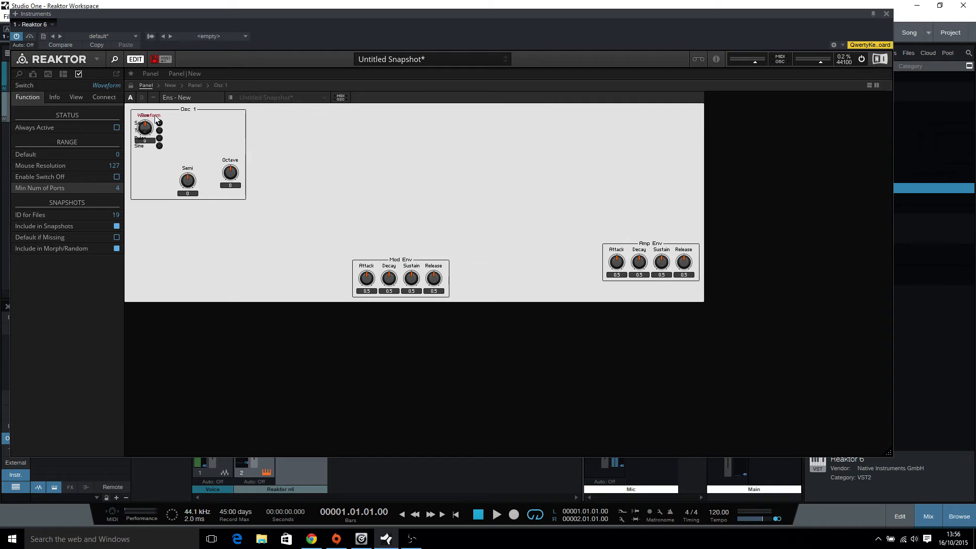
{"action": "right_click", "coordinate": [177, 129]}
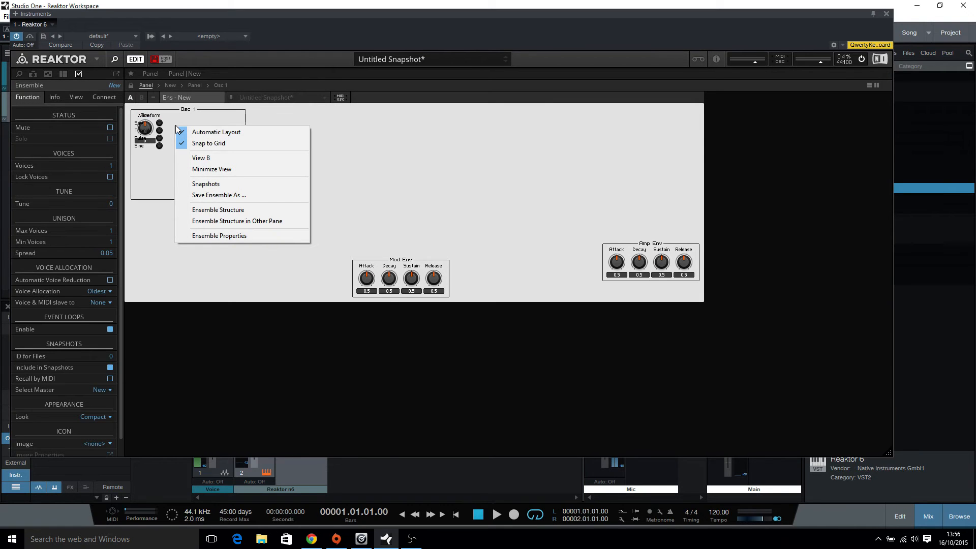
{"action": "left_click", "coordinate": [98, 59]}
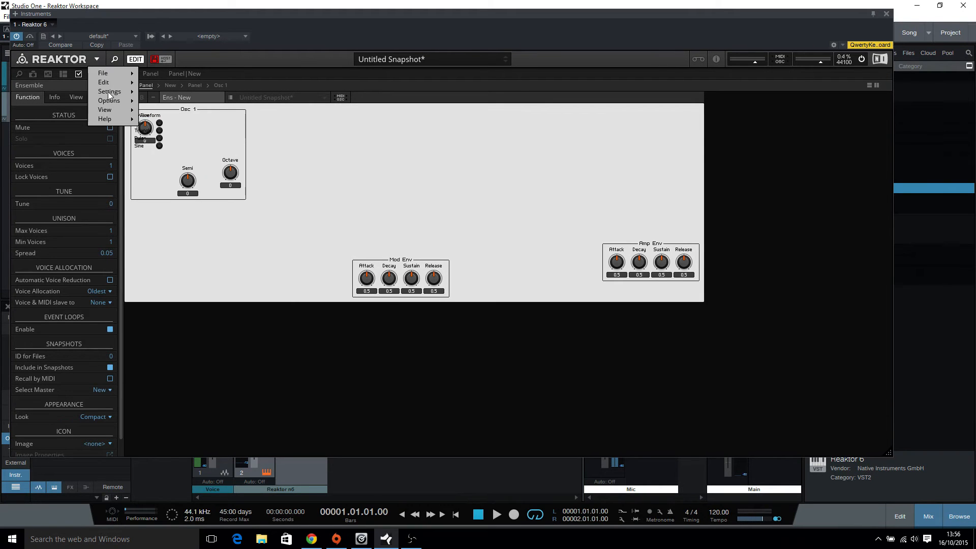
{"action": "mouse_move", "coordinate": [112, 101]}
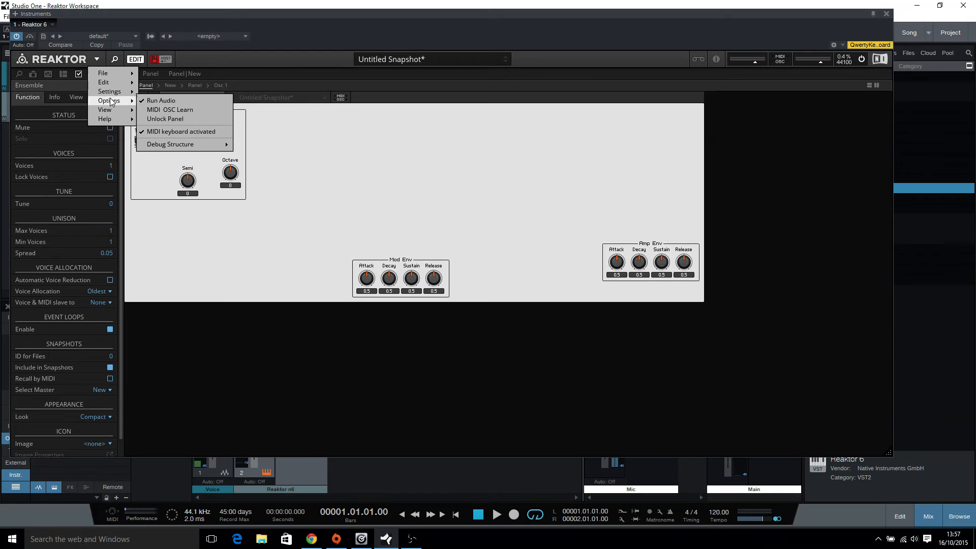
{"action": "left_click", "coordinate": [172, 118]}
- Arrange Octave, Semi and Fine in one row inside the Osc 1 frame, with the Waveform switch to the right of Fine
{"action": "left_click_drag", "start_coordinate": [156, 116], "coordinate": [270, 123]}
{"action": "left_click_drag", "start_coordinate": [222, 160], "coordinate": [214, 181]}
{"action": "left_click_drag", "start_coordinate": [260, 222], "coordinate": [259, 178]}
{"action": "left_click_drag", "start_coordinate": [332, 174], "coordinate": [195, 117]}
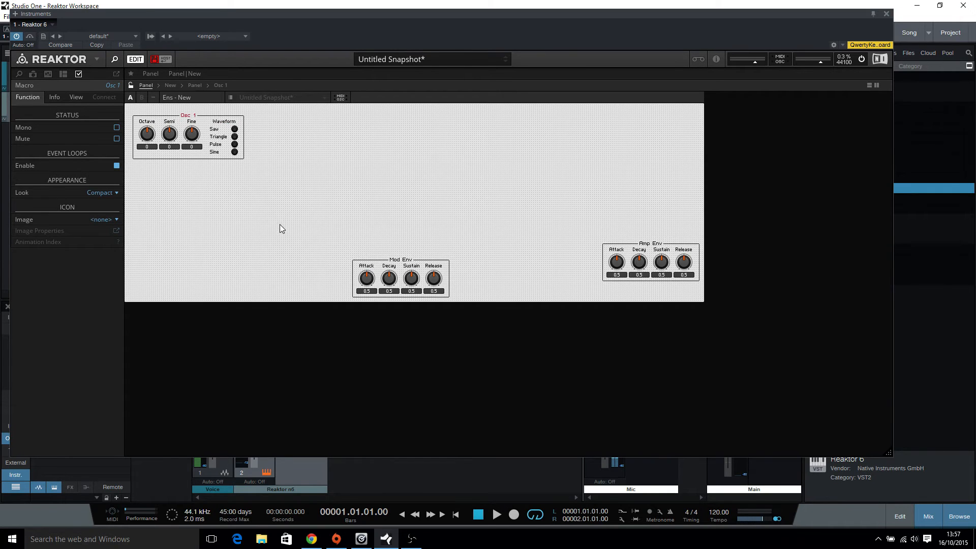
- Nudge the Osc 1 frame into the upper-left corner of the instrument panel
{"action": "left_click", "coordinate": [258, 190]}
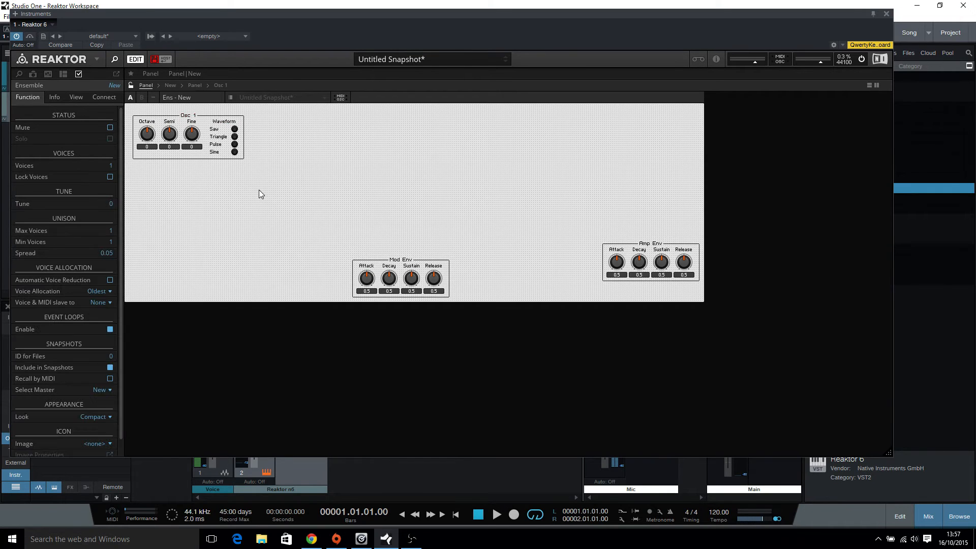
{"action": "left_click", "coordinate": [189, 116]}
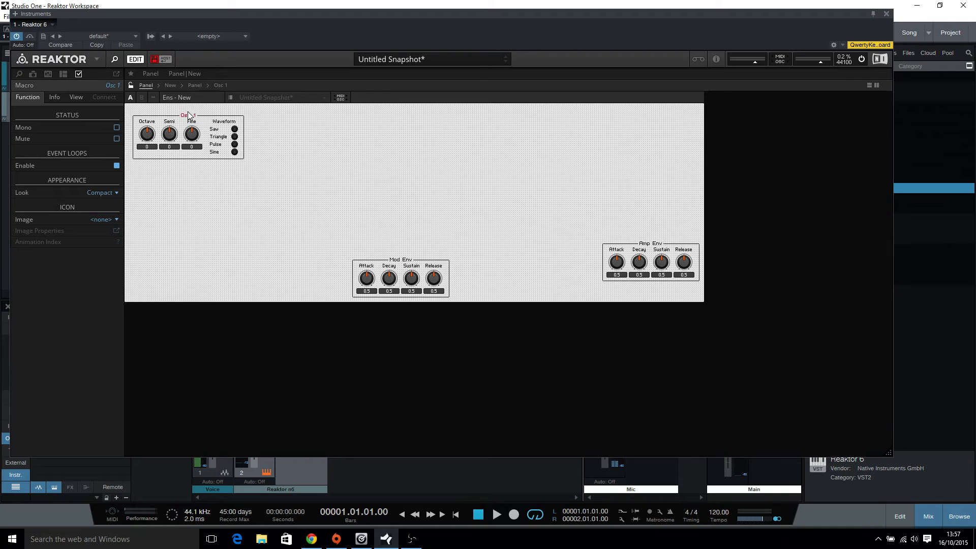
{"action": "left_click_drag", "start_coordinate": [188, 117], "coordinate": [183, 110]}
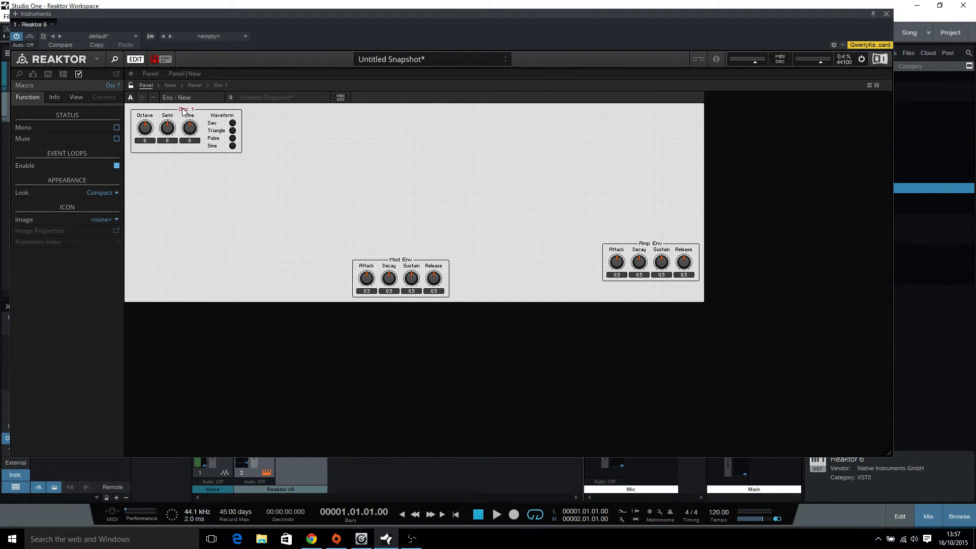
{"action": "left_click_drag", "start_coordinate": [183, 110], "coordinate": [181, 110]}
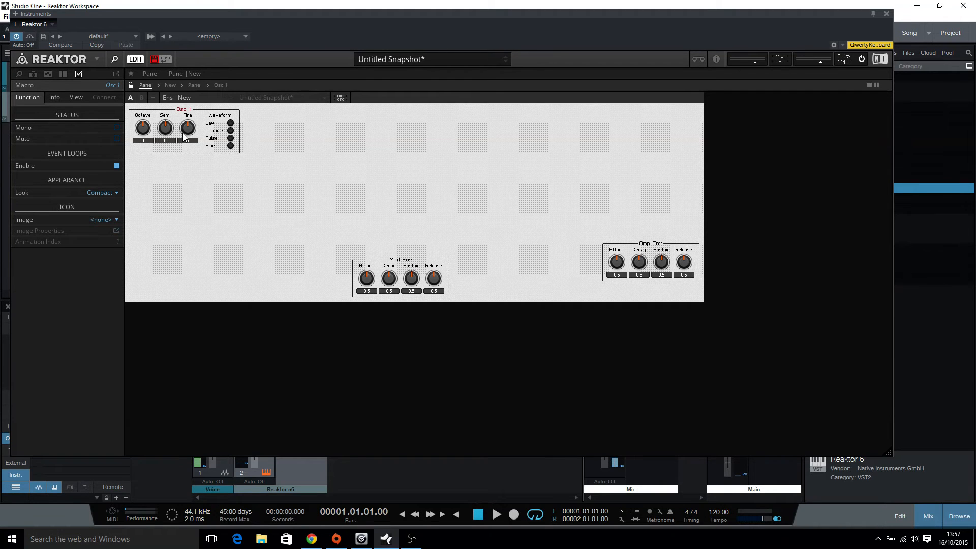
- In the Osc 1 structure, align the Waveform switch directly beneath the Fine knob and return to the Panel macro structure
{"action": "left_click", "coordinate": [219, 85]}
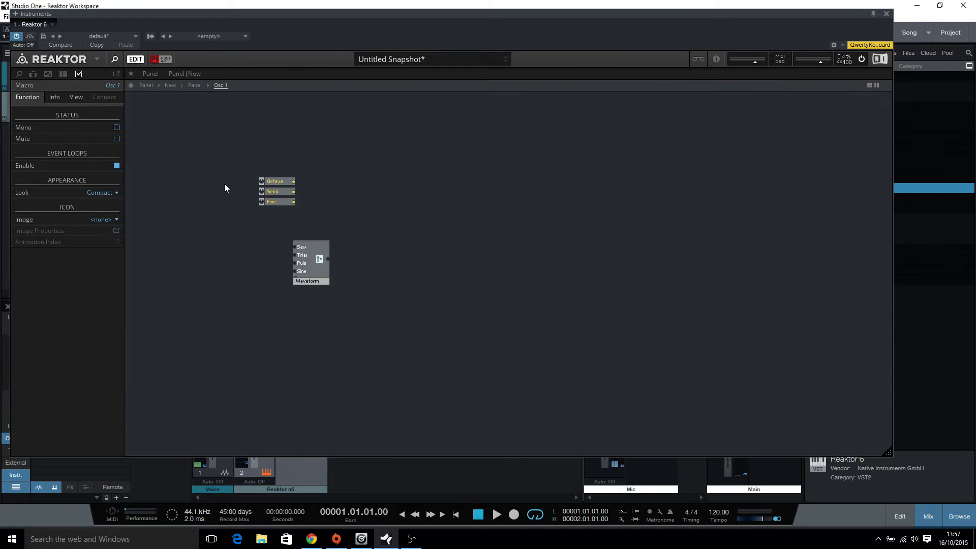
{"action": "left_click_drag", "start_coordinate": [319, 267], "coordinate": [392, 225]}
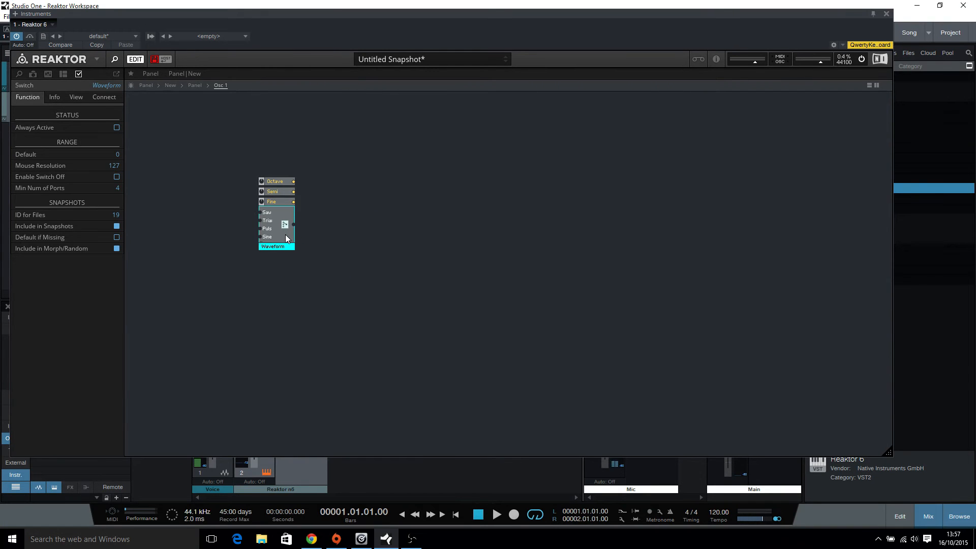
{"action": "left_click_drag", "start_coordinate": [285, 235], "coordinate": [287, 234]}
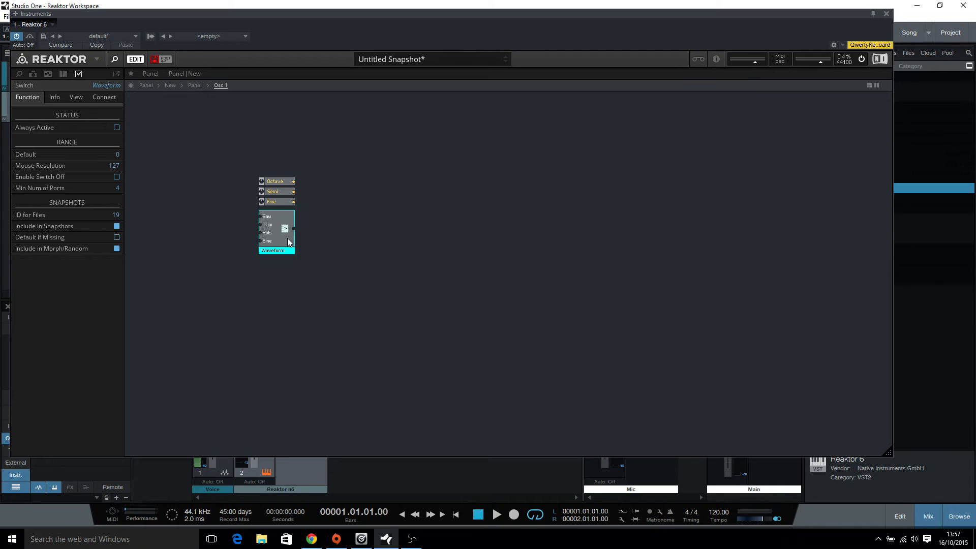
{"action": "double_click", "coordinate": [462, 255]}
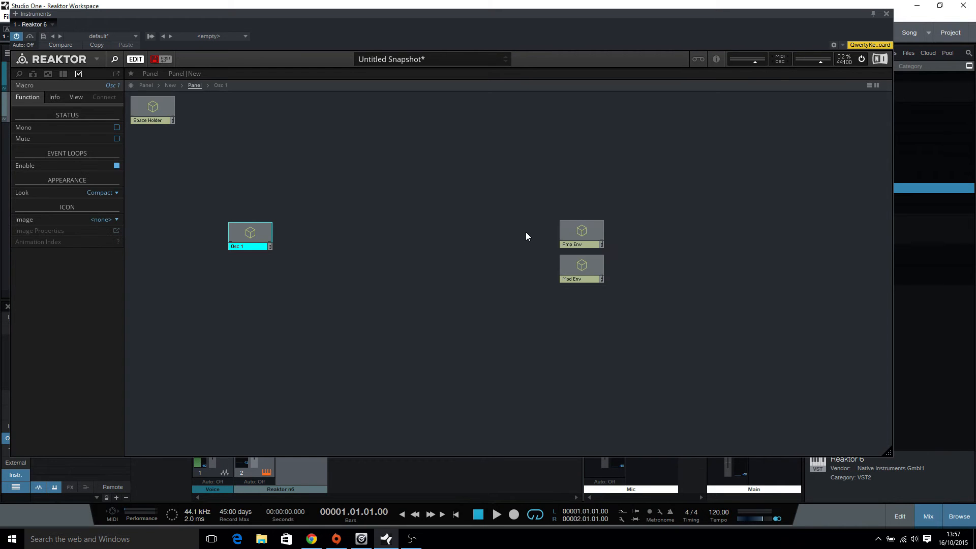
- Move the Osc 1 macro up, then copy and paste it, placing the copy directly beneath the original
{"action": "left_click_drag", "start_coordinate": [249, 233], "coordinate": [251, 201]}
{"action": "right_click", "coordinate": [251, 201]}
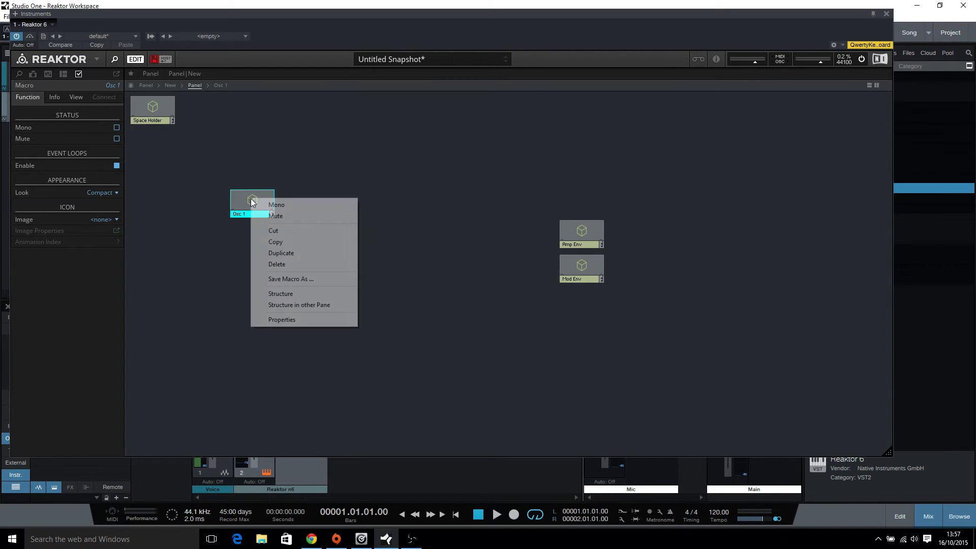
{"action": "left_click", "coordinate": [285, 242]}
{"action": "right_click", "coordinate": [259, 282]}
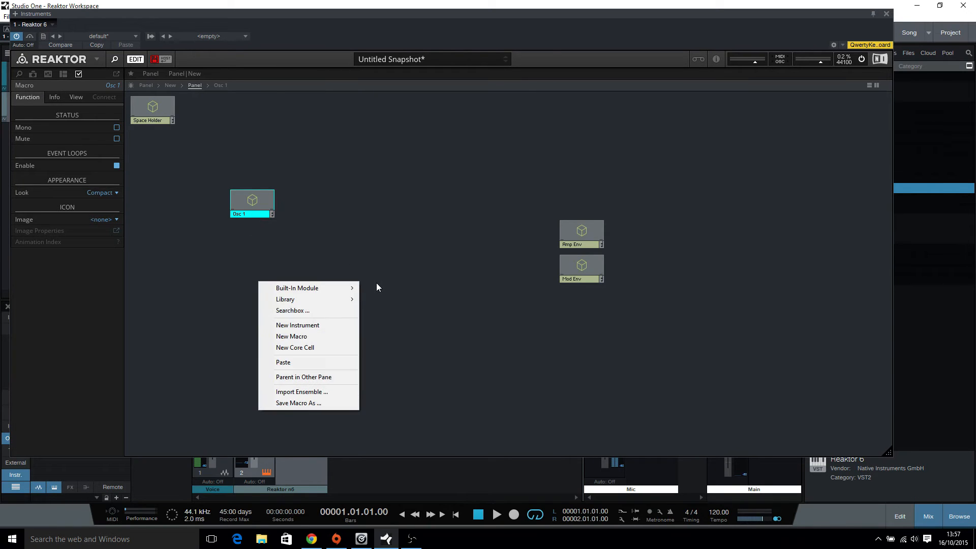
{"action": "left_click", "coordinate": [295, 363]}
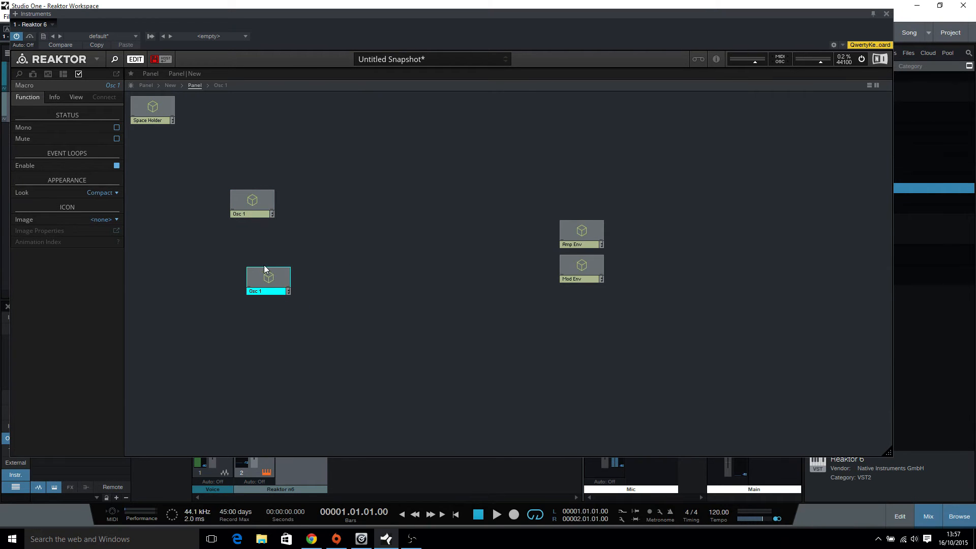
{"action": "left_click_drag", "start_coordinate": [264, 269], "coordinate": [248, 225]}
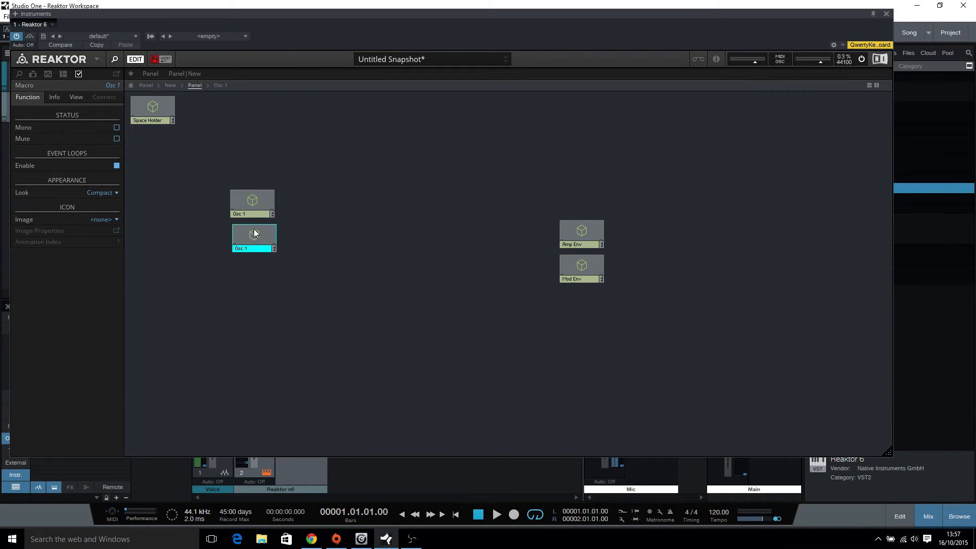
- Rename the copied oscillator macro as Osc 2
{"action": "double_click", "coordinate": [116, 85]}
{"action": "type", "text": "2"}
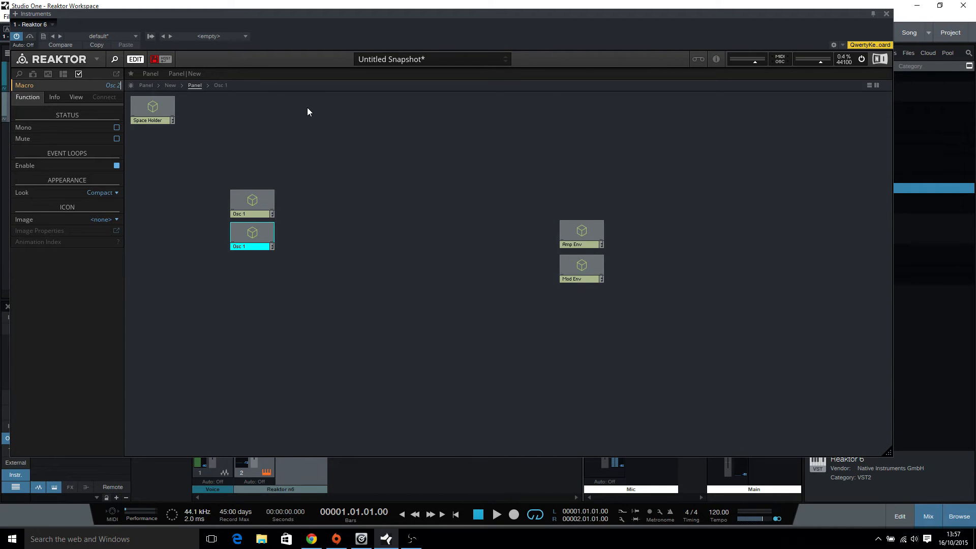
{"action": "left_click", "coordinate": [298, 269]}
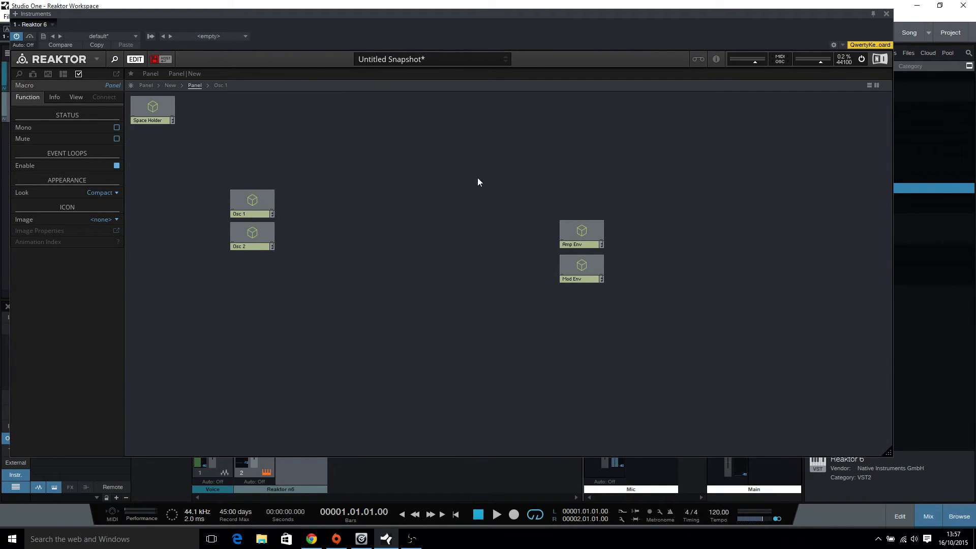
- Move the Amp Env and Mod Env macros up, and shift both Osc macros to the right to line up with them
{"action": "left_click_drag", "start_coordinate": [477, 181], "coordinate": [603, 254]}
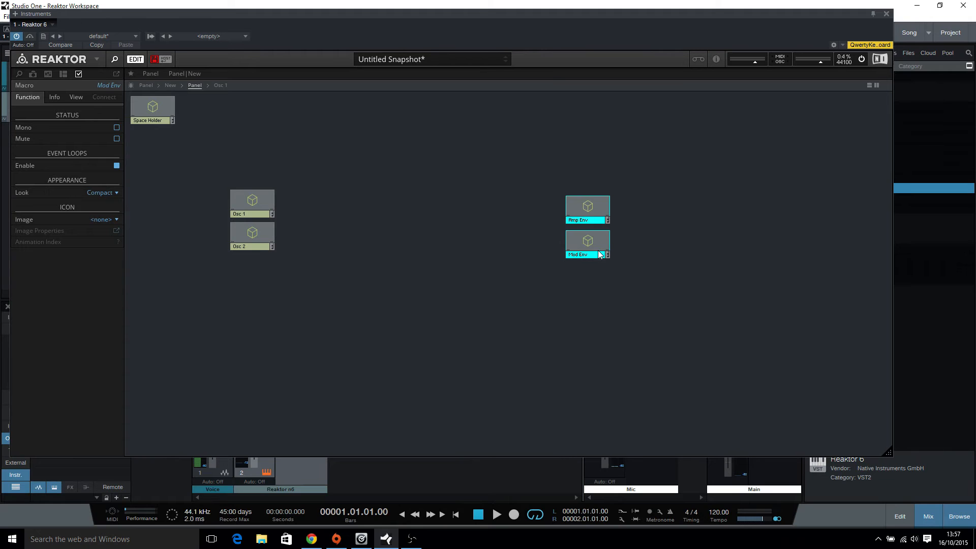
{"action": "left_click", "coordinate": [540, 274]}
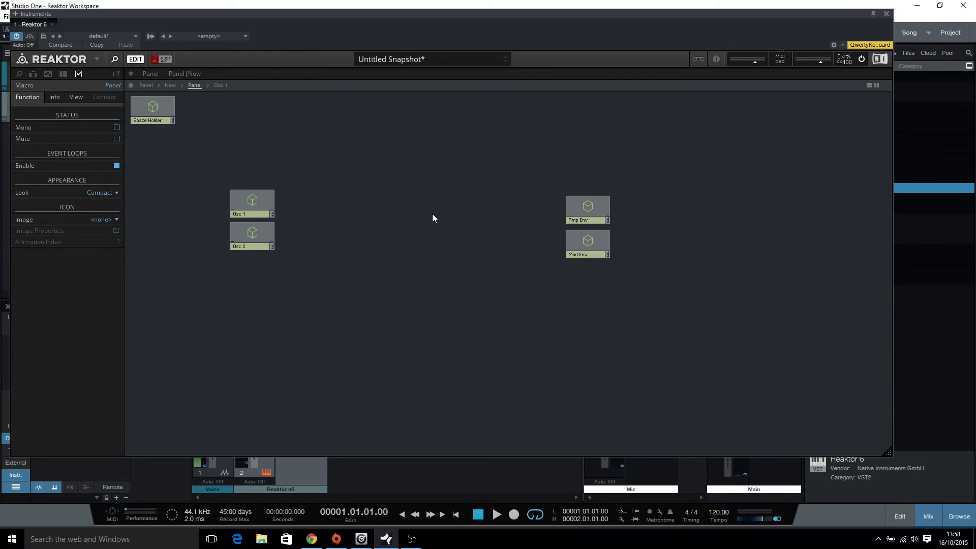
{"action": "left_click_drag", "start_coordinate": [231, 181], "coordinate": [291, 237]}
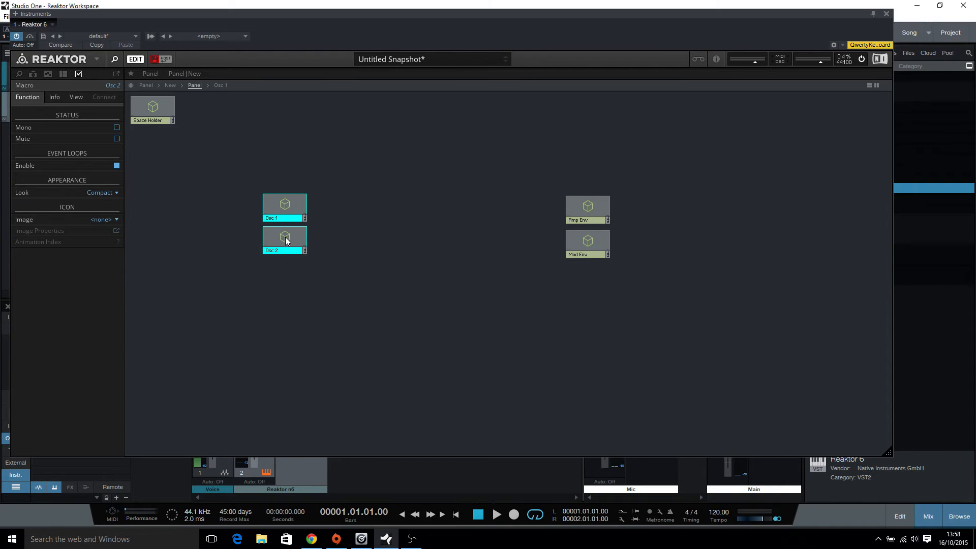
{"action": "right_click", "coordinate": [428, 234]}
{"action": "mouse_move", "coordinate": [468, 243]}
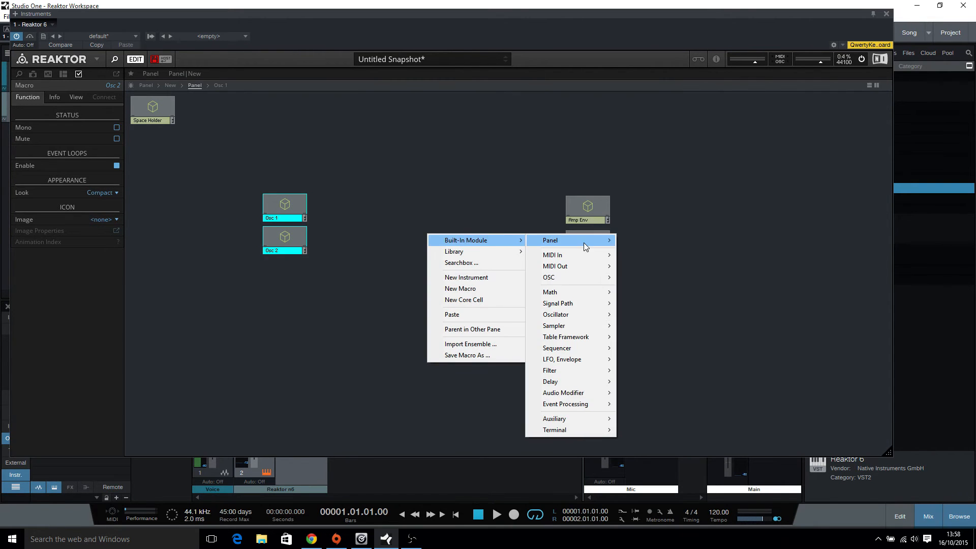
{"action": "mouse_move", "coordinate": [586, 293]}
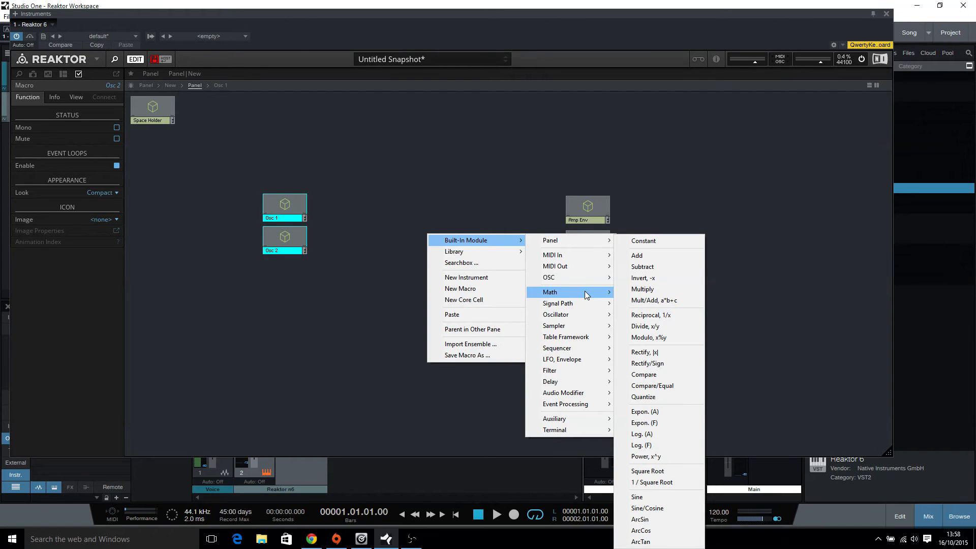
{"action": "left_click", "coordinate": [308, 229]}
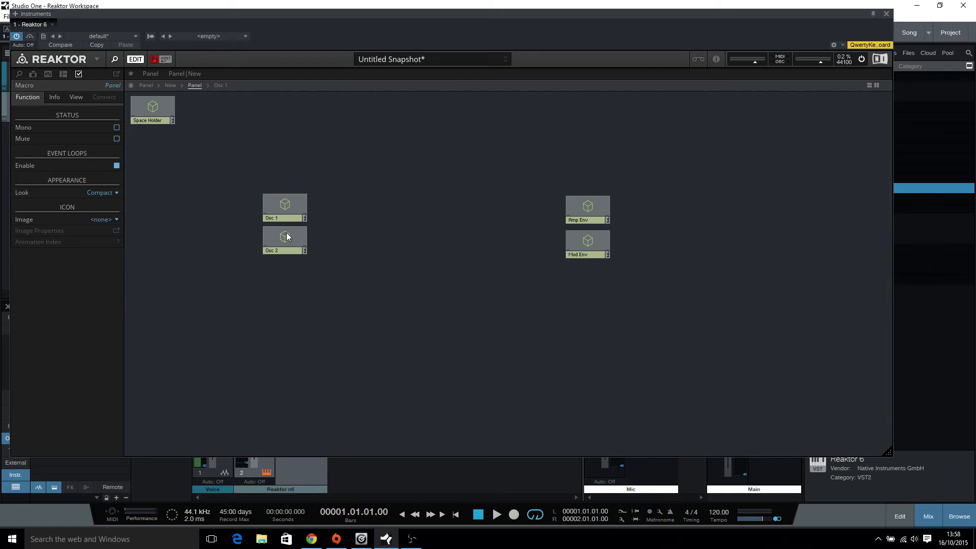
- Place the Osc 2 frame beneath Osc 1 on the panel and shift its Waveform switch right, leaving a gap after Fine
{"action": "left_click", "coordinate": [287, 237]}
{"action": "left_click", "coordinate": [141, 85]}
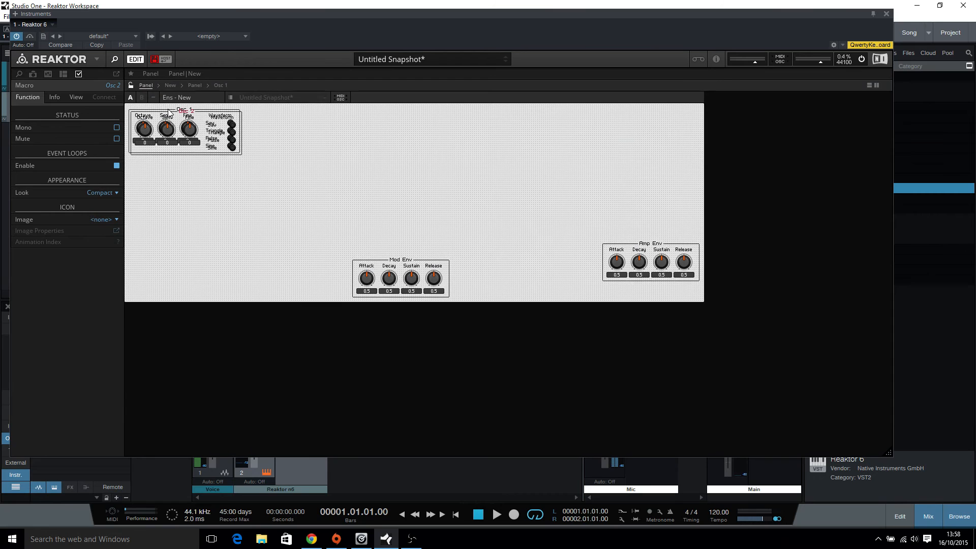
{"action": "left_click_drag", "start_coordinate": [187, 121], "coordinate": [247, 170]}
{"action": "left_click", "coordinate": [292, 162]}
{"action": "left_click", "coordinate": [229, 227]}
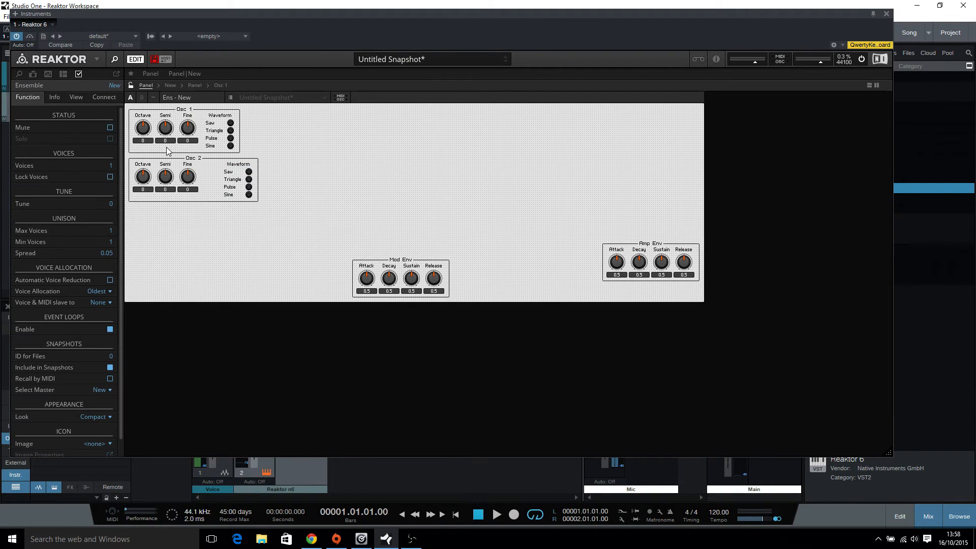
- Add a built-in Button module inside the Osc 2 macro, beneath the Waveform switch
{"action": "left_click", "coordinate": [195, 85]}
{"action": "double_click", "coordinate": [297, 240]}
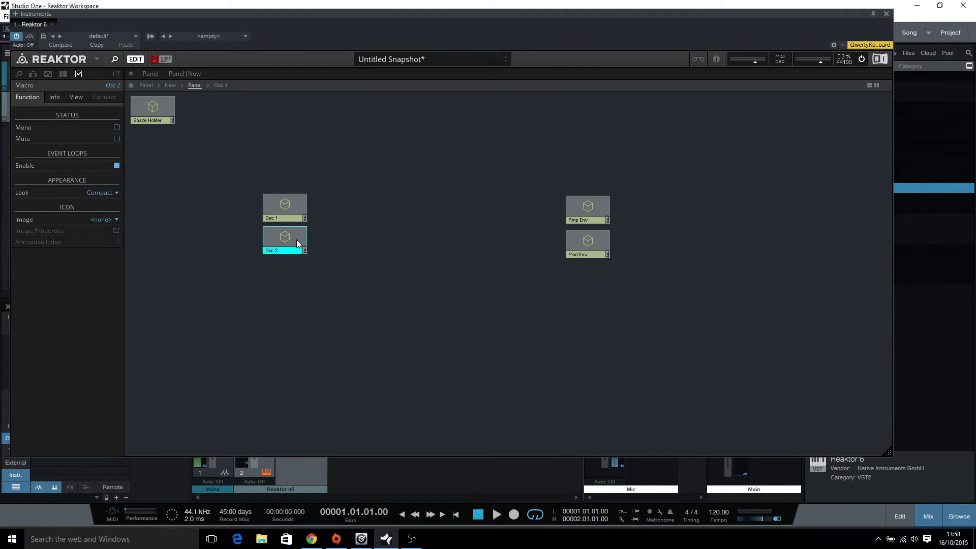
{"action": "mouse_move", "coordinate": [348, 308]}
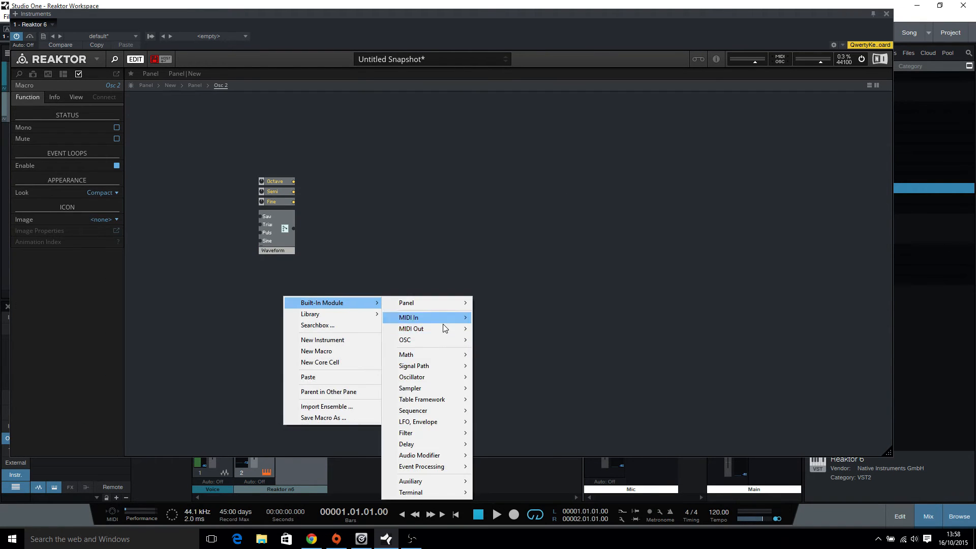
{"action": "mouse_move", "coordinate": [439, 303]}
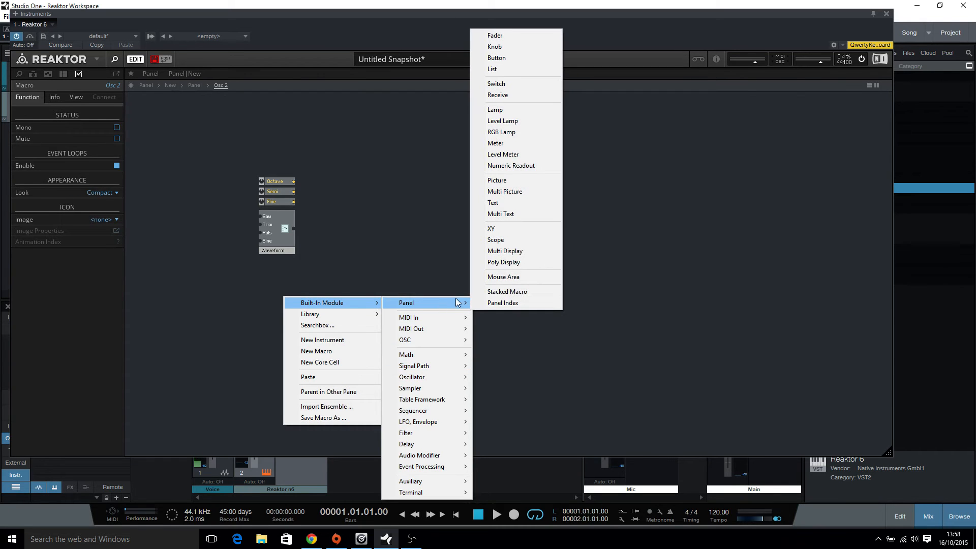
{"action": "left_click", "coordinate": [513, 60]}
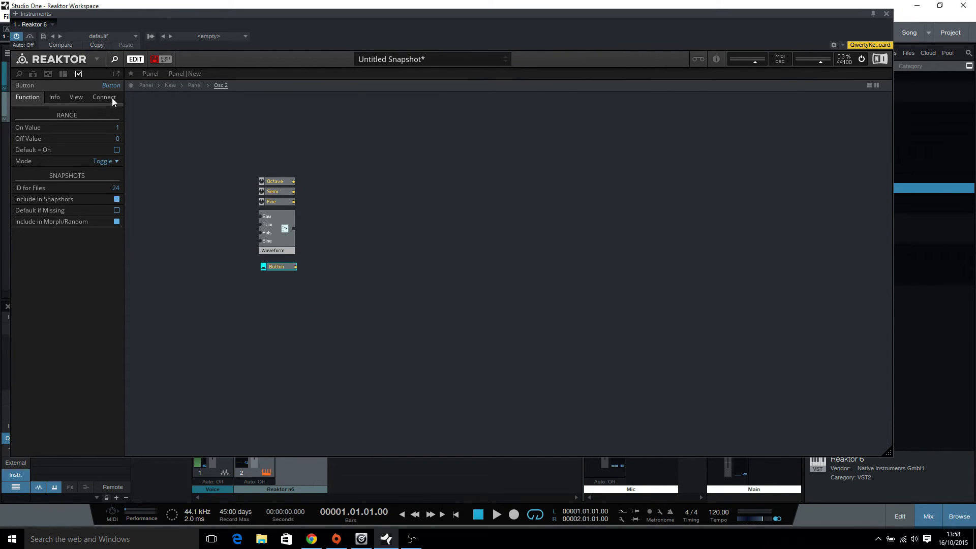
- Rename the button module inside the Osc 2 macro as Sync and align it directly beneath the Waveform switch
{"action": "left_click", "coordinate": [157, 78]}
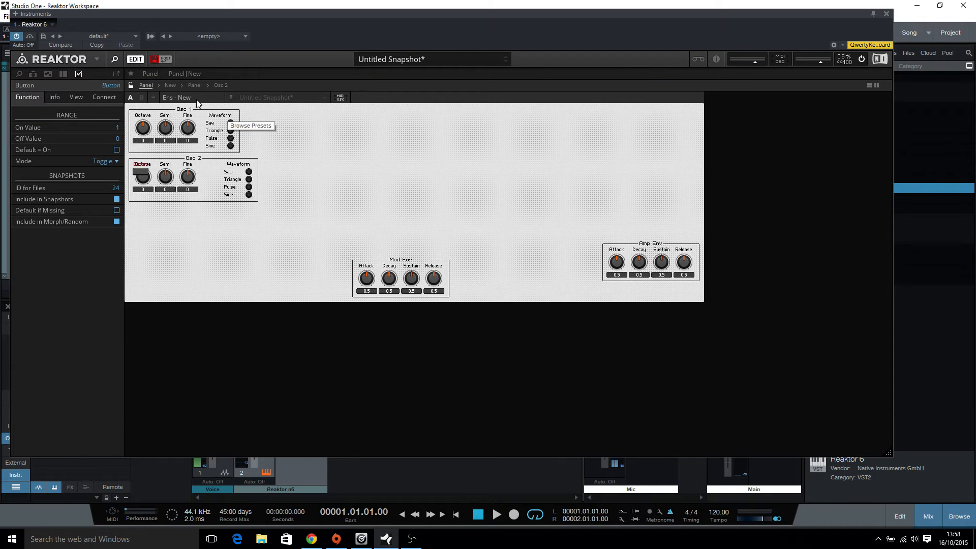
{"action": "left_click", "coordinate": [214, 85]}
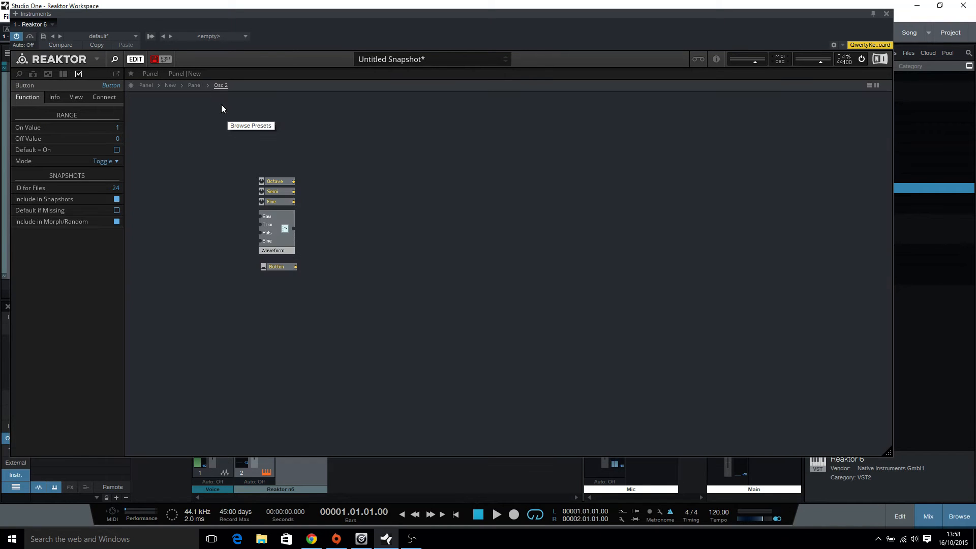
{"action": "left_click", "coordinate": [292, 268]}
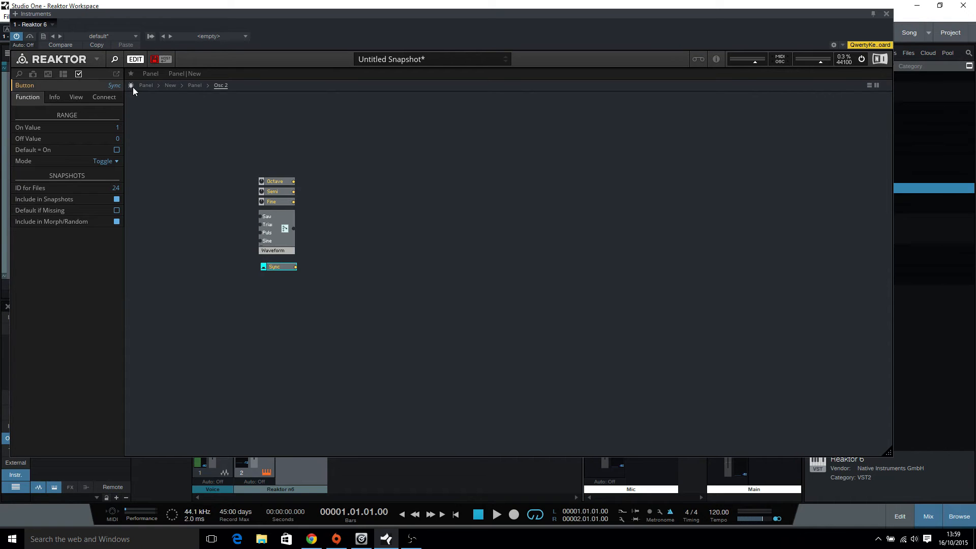
{"action": "key", "text": "Return"}
{"action": "left_click_drag", "start_coordinate": [288, 268], "coordinate": [288, 266]}
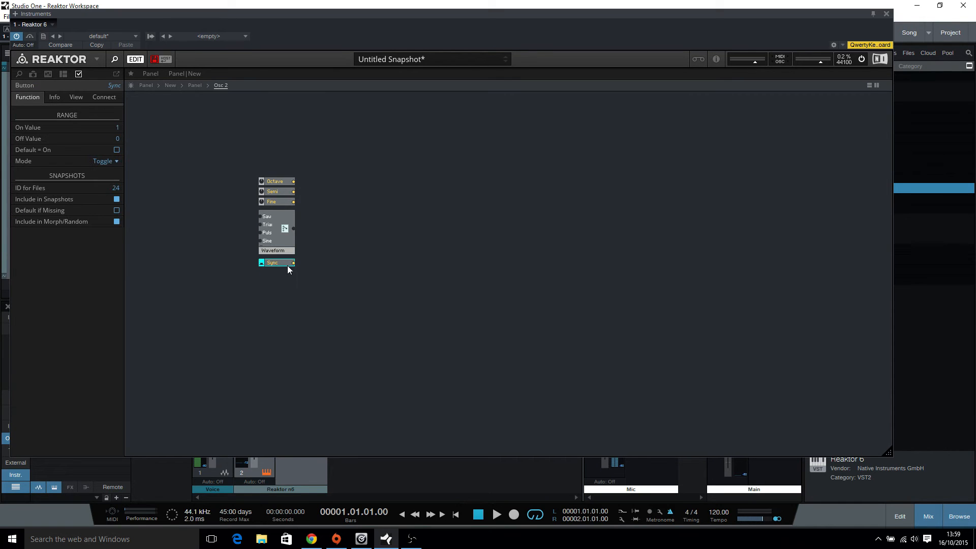
{"action": "left_click", "coordinate": [116, 162]}
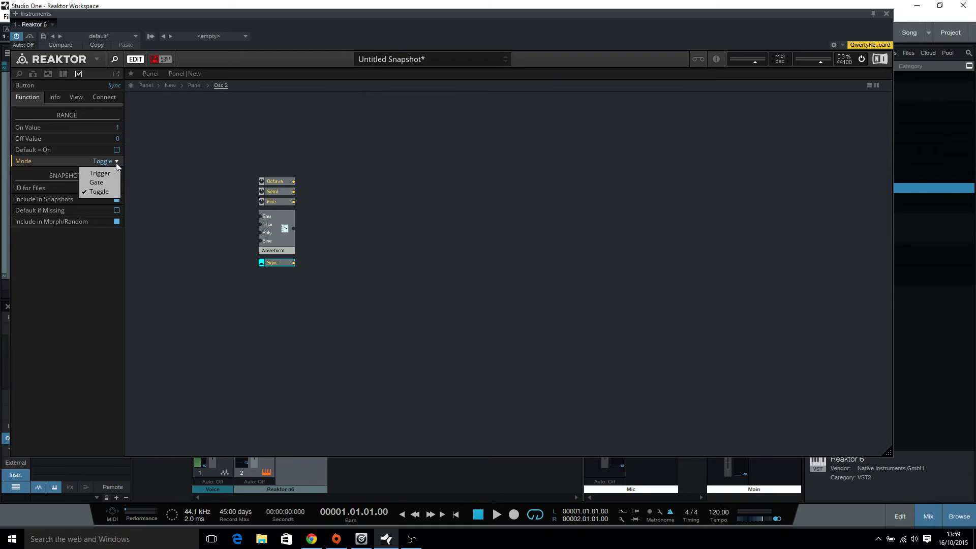
{"action": "left_click", "coordinate": [205, 165]}
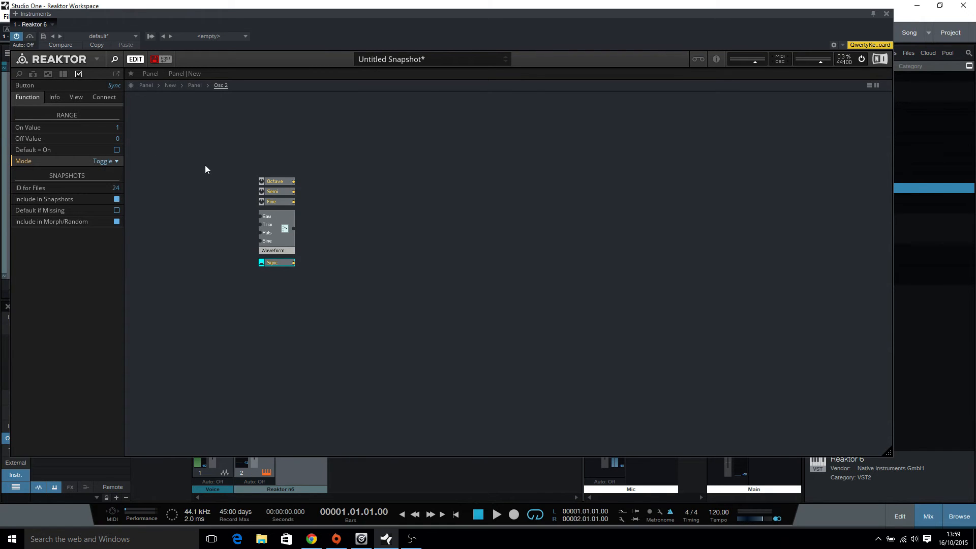
{"action": "left_click", "coordinate": [105, 161]}
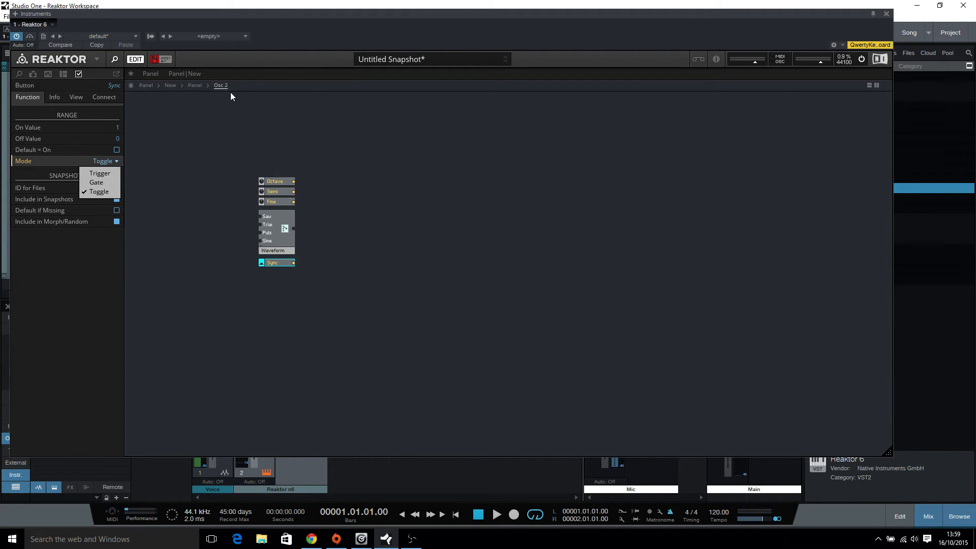
- Place the Sync button between the Fine knob and the Waveform switch in the Osc 2 frame on the panel
{"action": "left_click", "coordinate": [149, 75]}
{"action": "left_click", "coordinate": [148, 74]}
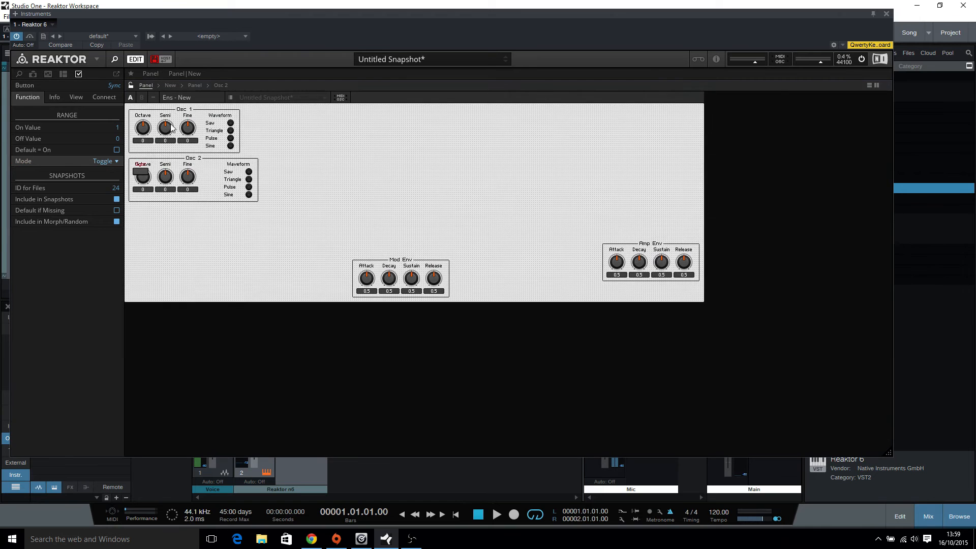
{"action": "left_click_drag", "start_coordinate": [217, 177], "coordinate": [218, 176]}
- Examine the Sync button's mode, size and image options without changing them
{"action": "left_click", "coordinate": [117, 161]}
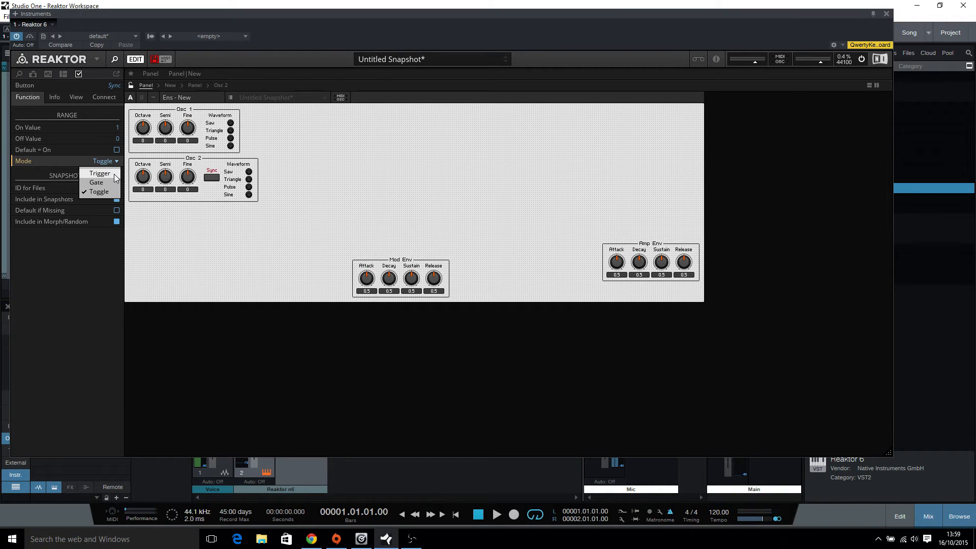
{"action": "left_click", "coordinate": [79, 97]}
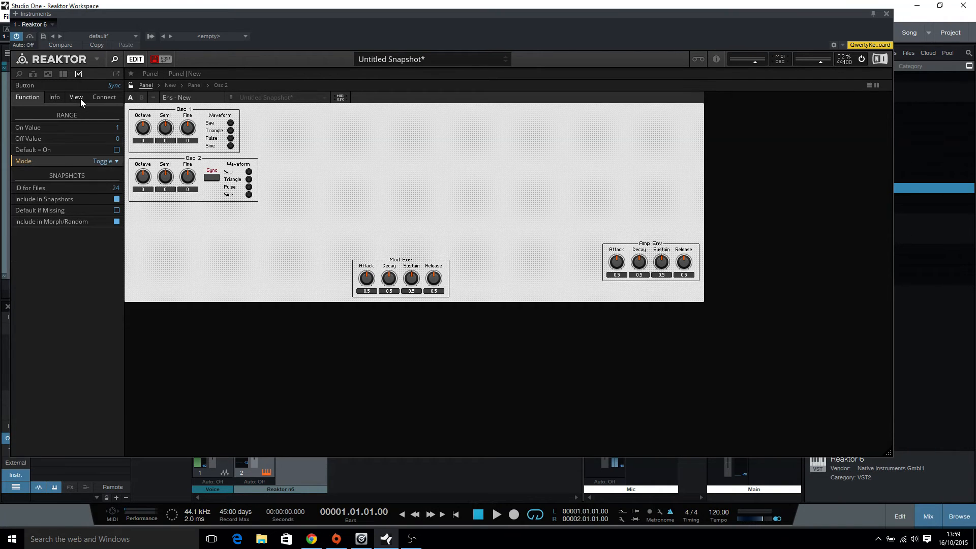
{"action": "left_click", "coordinate": [80, 98]}
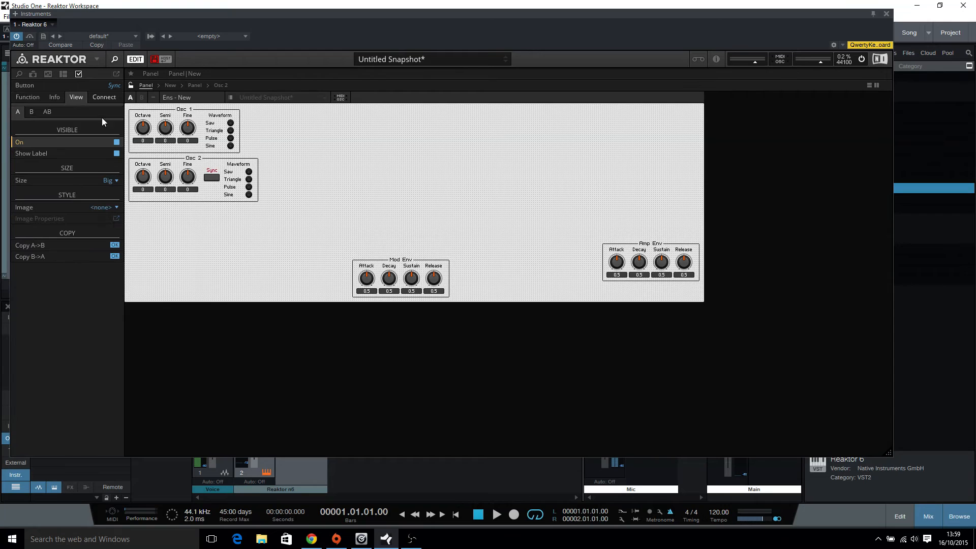
{"action": "left_click", "coordinate": [126, 182]}
{"action": "left_click", "coordinate": [43, 99]}
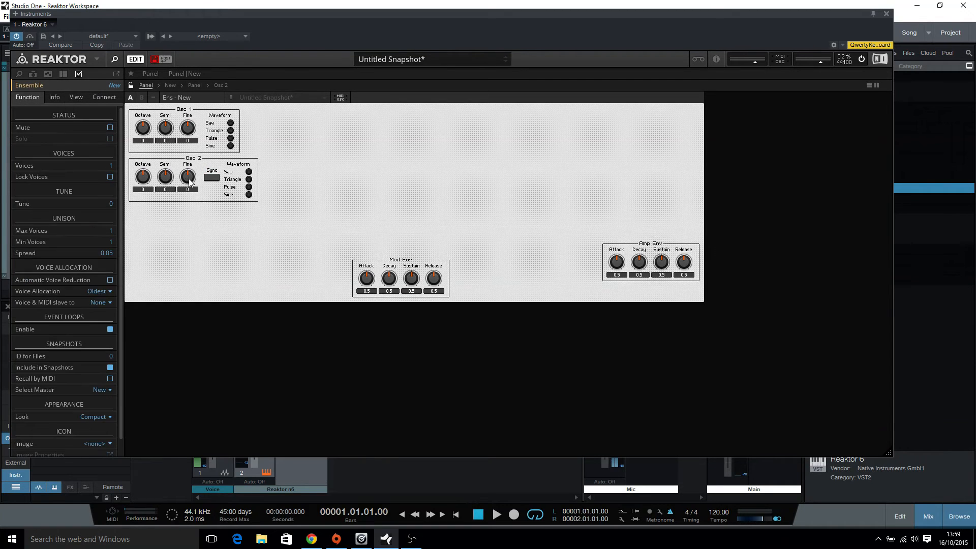
{"action": "left_click", "coordinate": [212, 178]}
{"action": "left_click", "coordinate": [84, 97]}
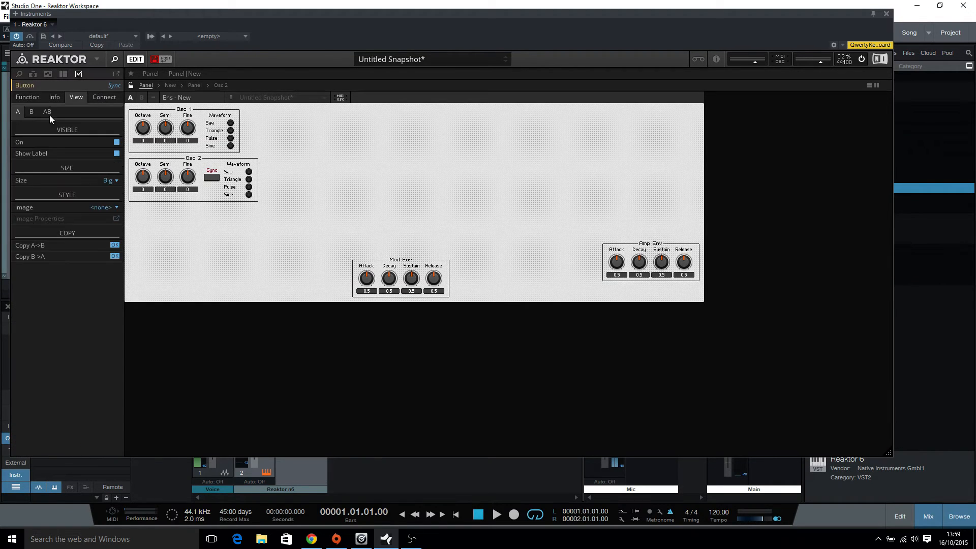
{"action": "left_click", "coordinate": [111, 180]}
{"action": "left_click", "coordinate": [62, 323]}
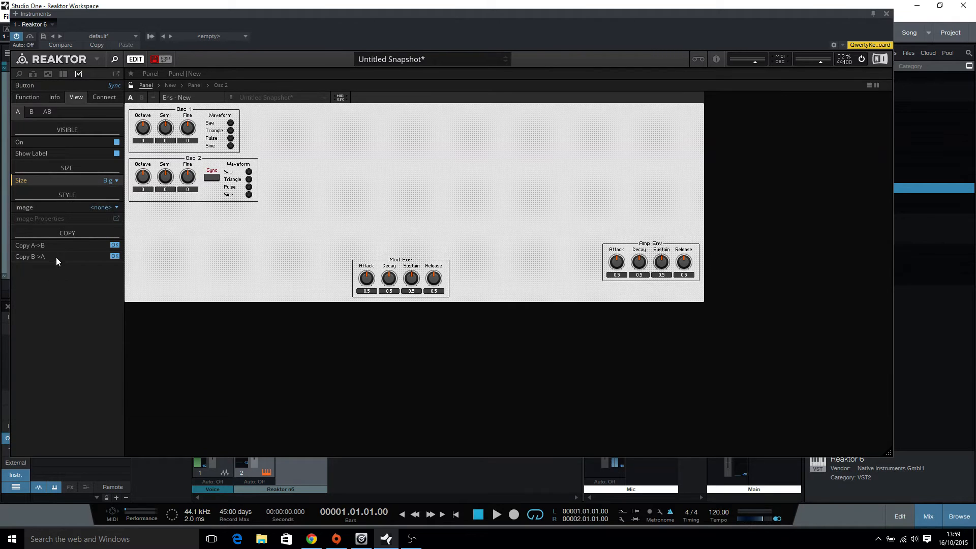
{"action": "left_click", "coordinate": [106, 207]}
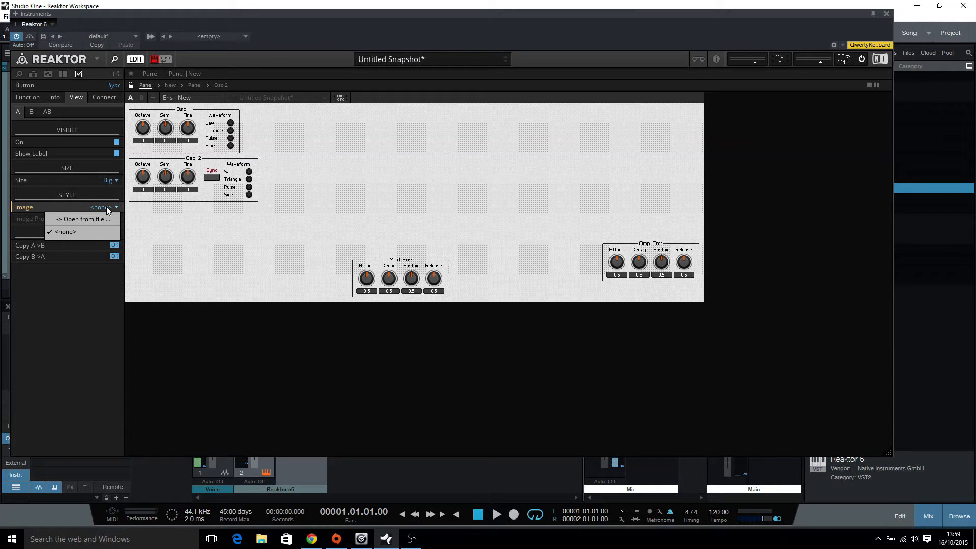
{"action": "left_click", "coordinate": [162, 239]}
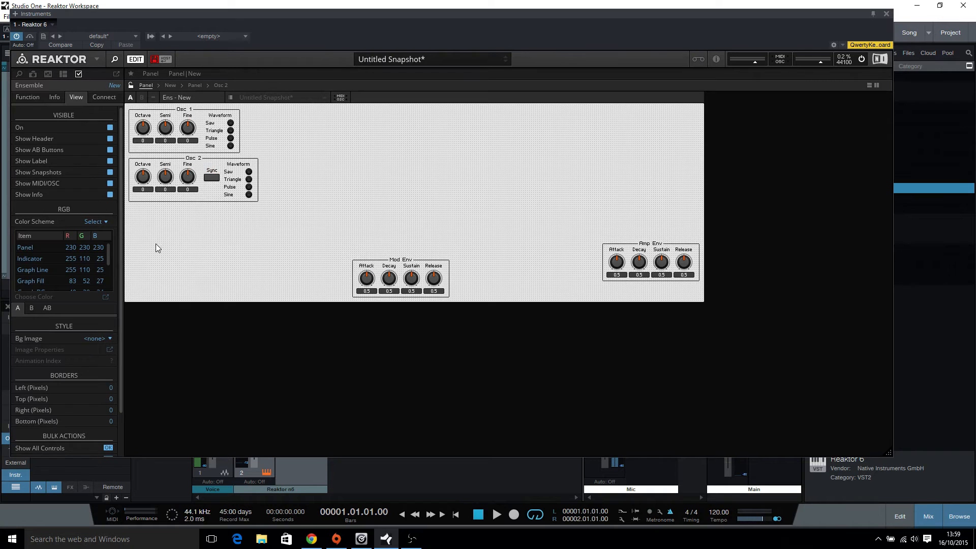
- Inside the Panel macro, move Mod Env up closer to Amp Env and Osc 2 up closer to Osc 1
{"action": "left_click", "coordinate": [192, 159]}
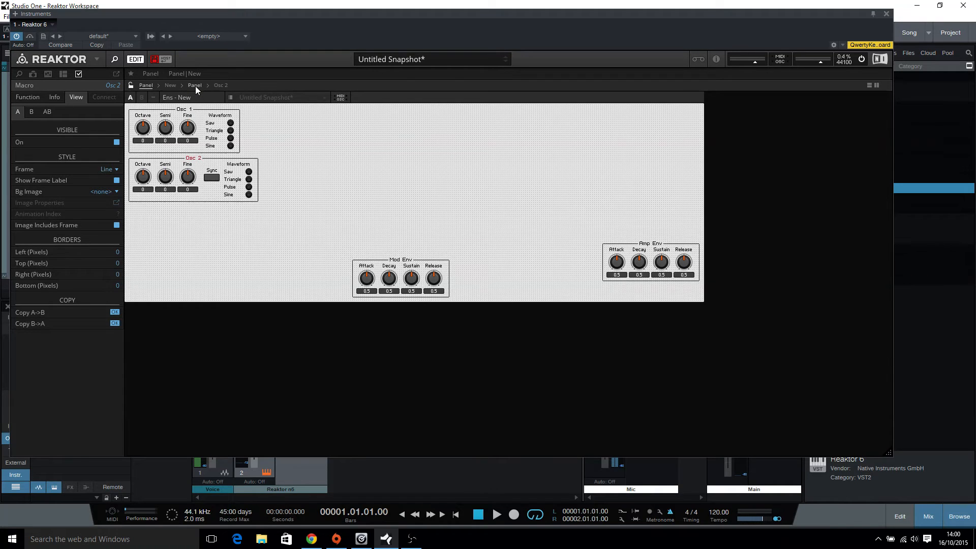
{"action": "left_click", "coordinate": [222, 86]}
{"action": "double_click", "coordinate": [340, 205]}
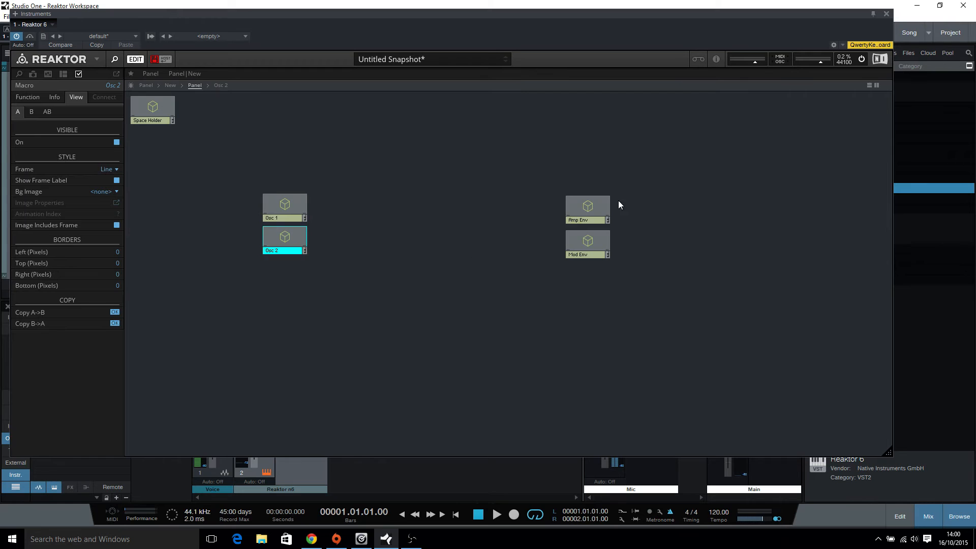
{"action": "left_click", "coordinate": [558, 197]}
{"action": "left_click_drag", "start_coordinate": [581, 249], "coordinate": [589, 238]}
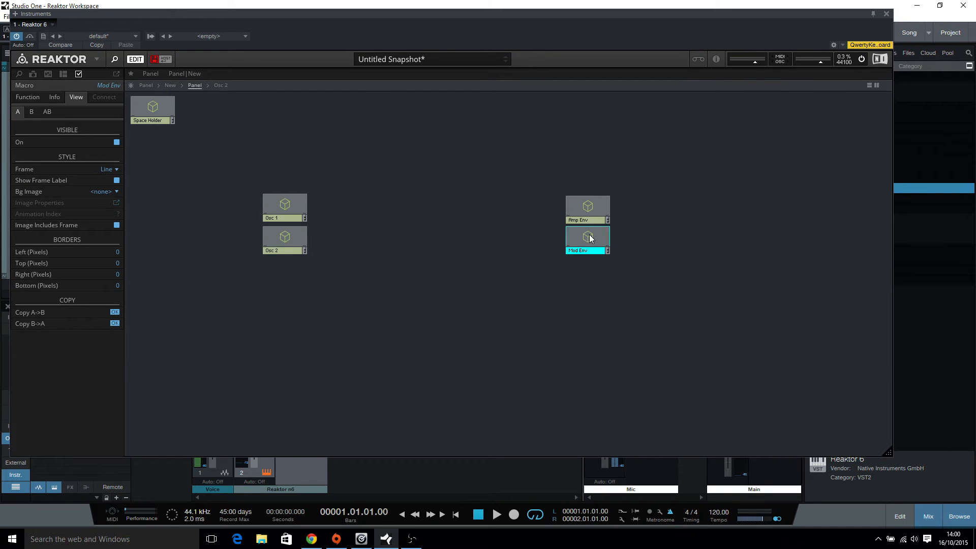
{"action": "left_click_drag", "start_coordinate": [301, 238], "coordinate": [299, 241]}
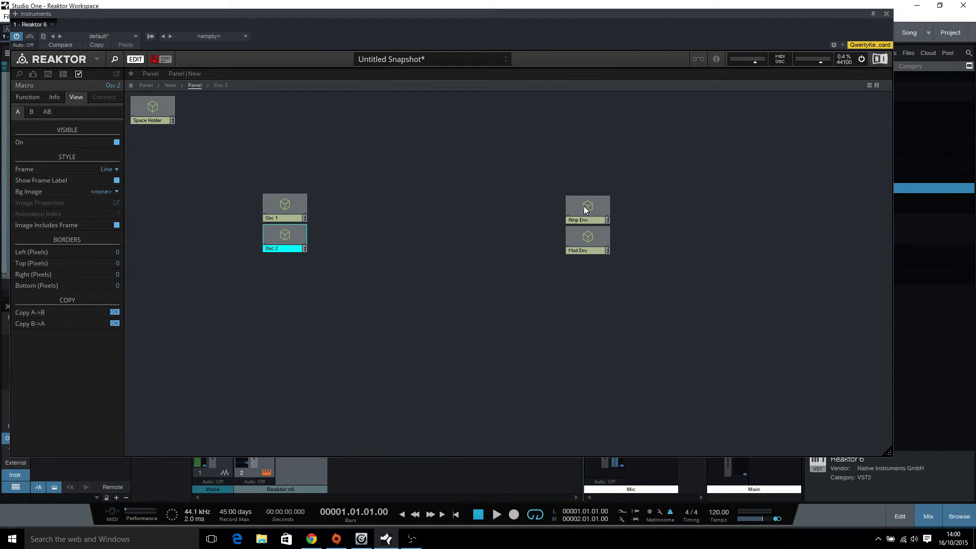
{"action": "left_click", "coordinate": [432, 184]}
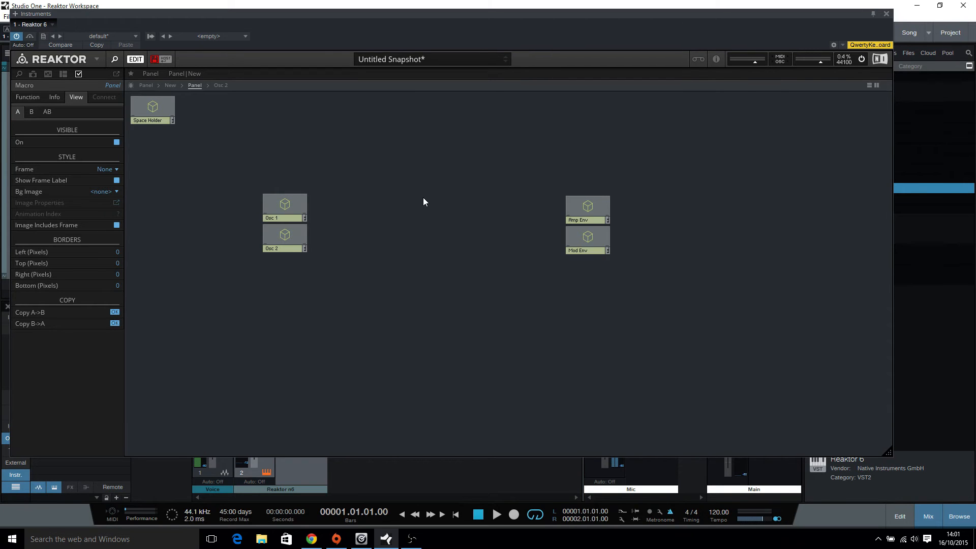
- Add a new macro named Filter to the Panel structure, between the oscillator and envelope macros
{"action": "left_click", "coordinate": [145, 85]}
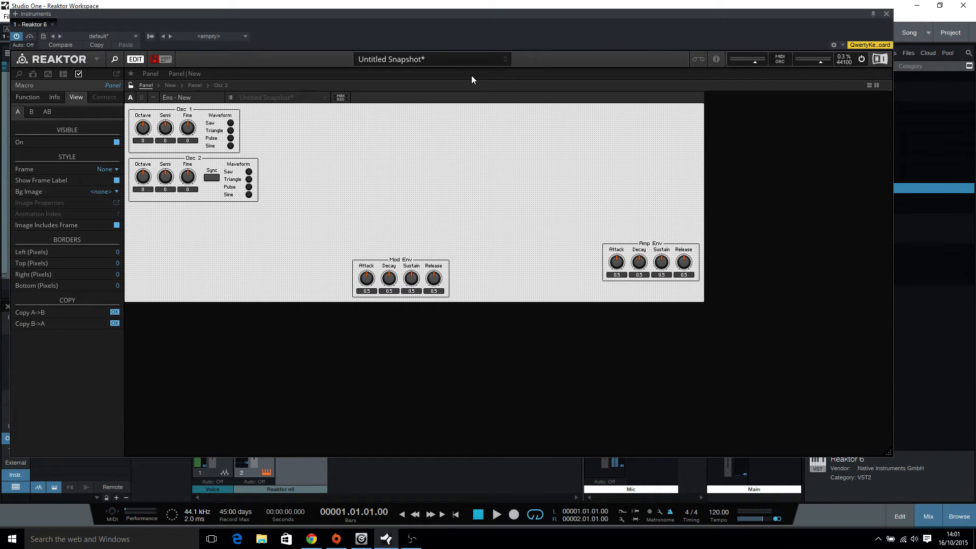
{"action": "left_click", "coordinate": [220, 84]}
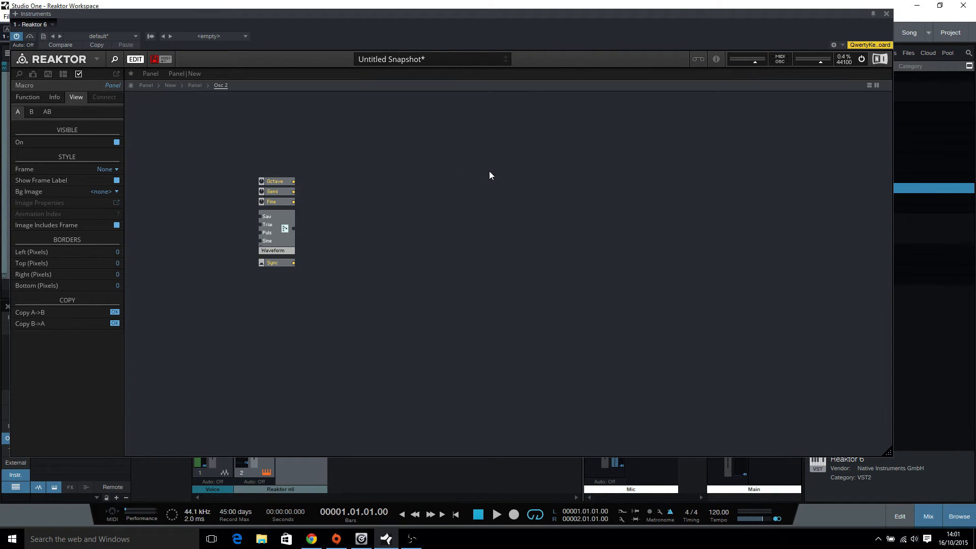
{"action": "double_click", "coordinate": [434, 178]}
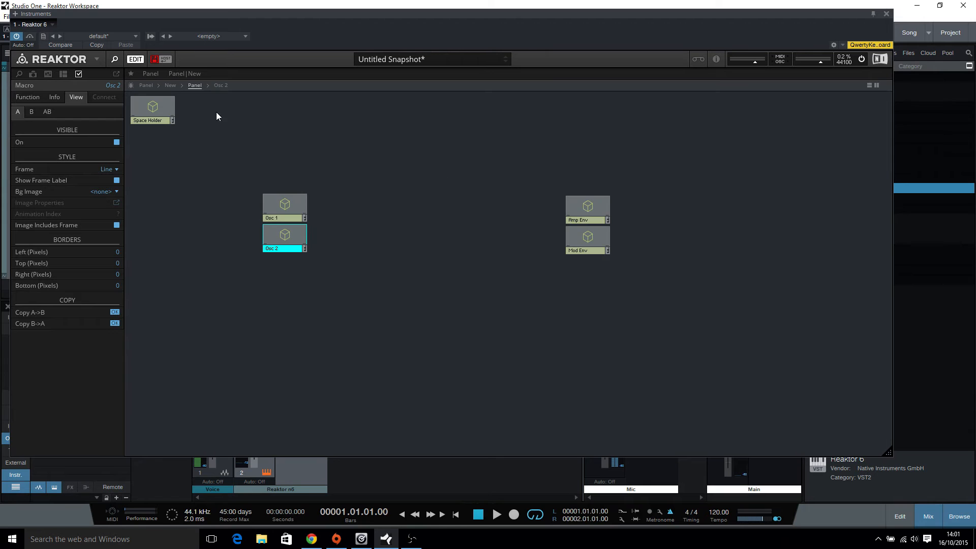
{"action": "left_click", "coordinate": [159, 105]}
{"action": "right_click", "coordinate": [471, 206]}
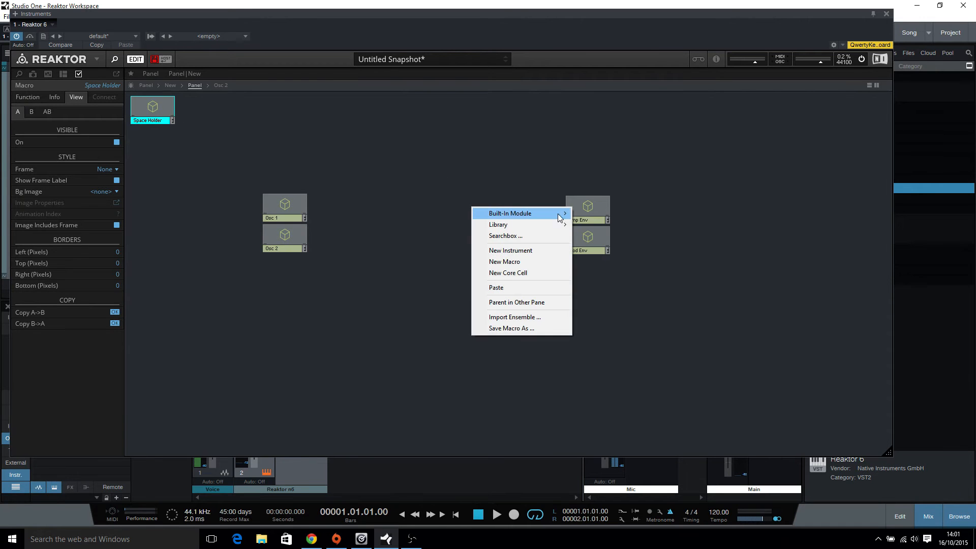
{"action": "mouse_move", "coordinate": [559, 214]}
{"action": "mouse_move", "coordinate": [604, 217]}
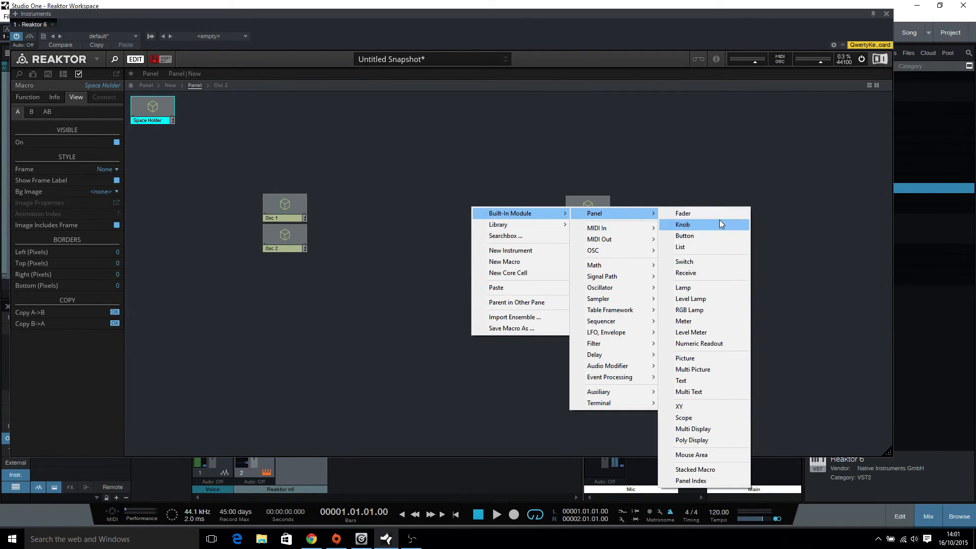
{"action": "left_click", "coordinate": [508, 262]}
{"action": "left_click_drag", "start_coordinate": [502, 216], "coordinate": [464, 199]}
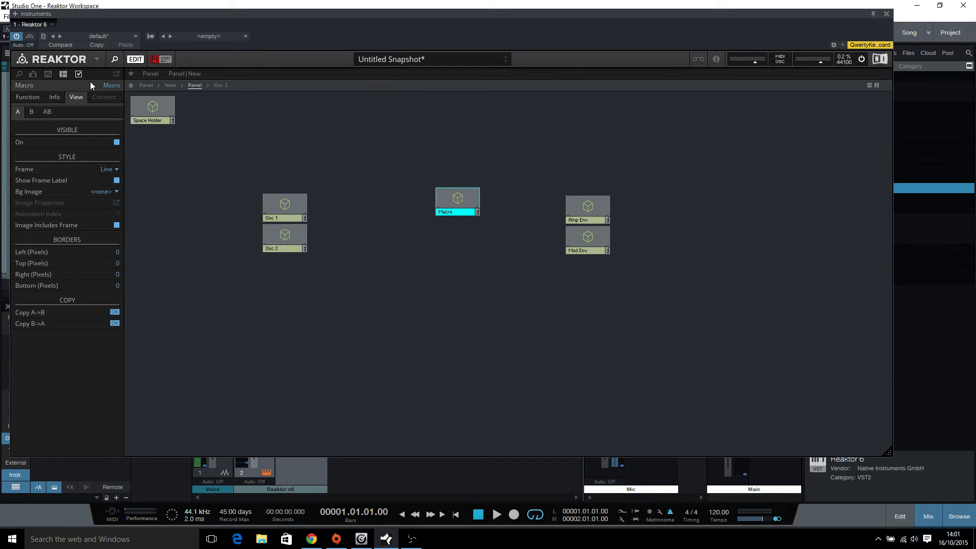
{"action": "left_click", "coordinate": [112, 85]}
{"action": "type", "text": "Filter"}
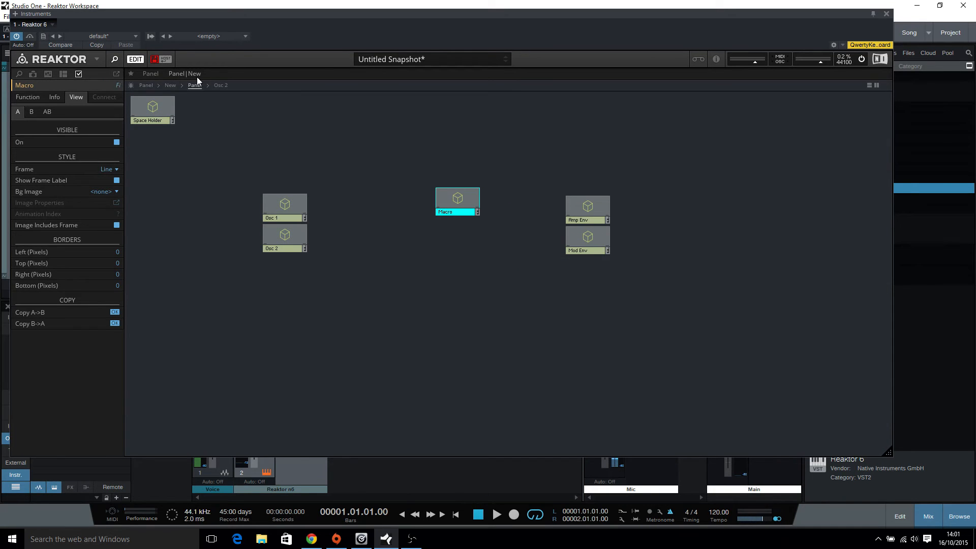
{"action": "key", "text": "Return"}
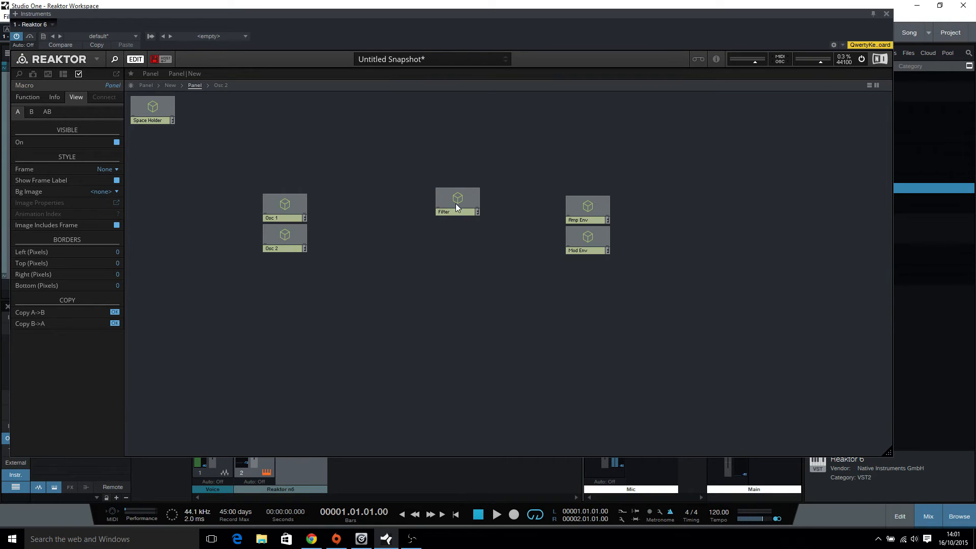
- Add a built-in Knob module inside the Filter macro
{"action": "double_click", "coordinate": [457, 201]}
{"action": "right_click", "coordinate": [234, 174]}
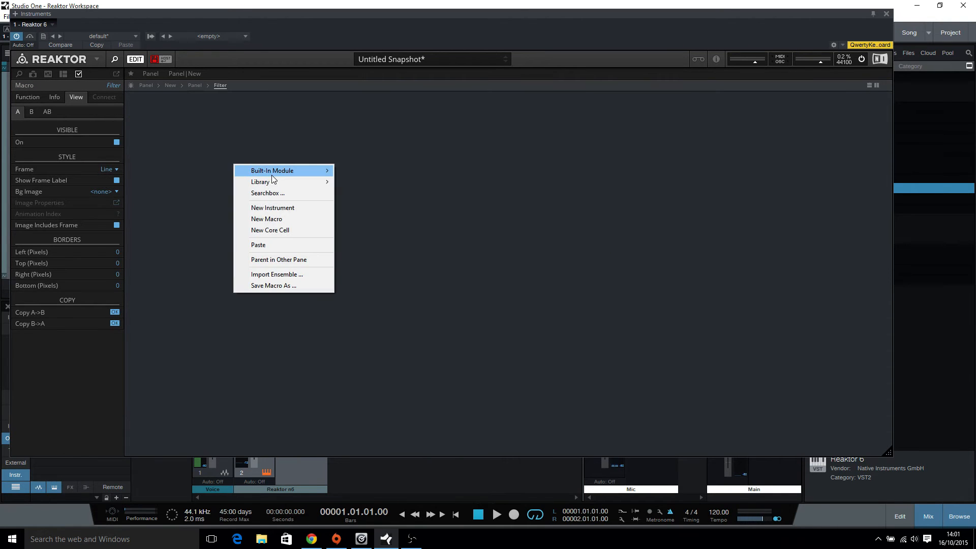
{"action": "mouse_move", "coordinate": [272, 172]}
{"action": "mouse_move", "coordinate": [394, 174]}
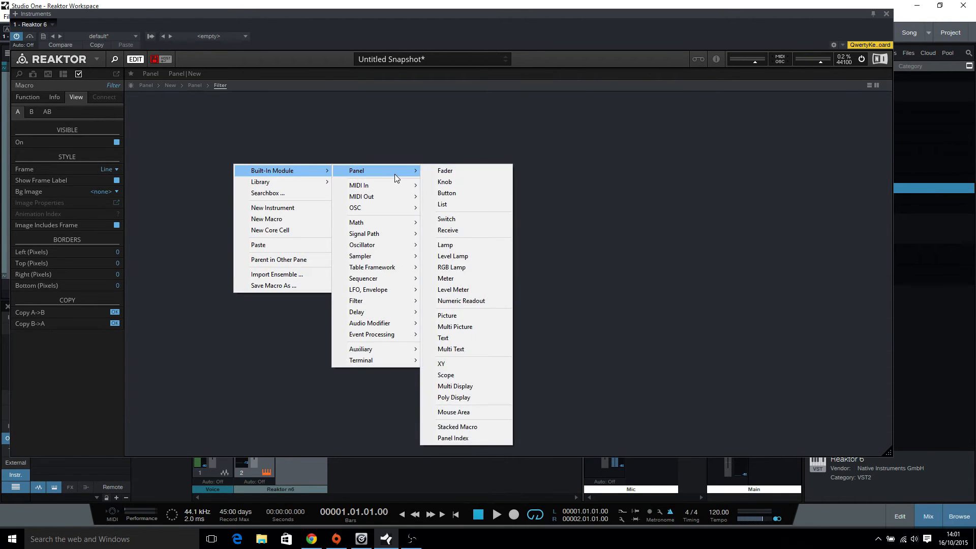
{"action": "left_click", "coordinate": [456, 180]}
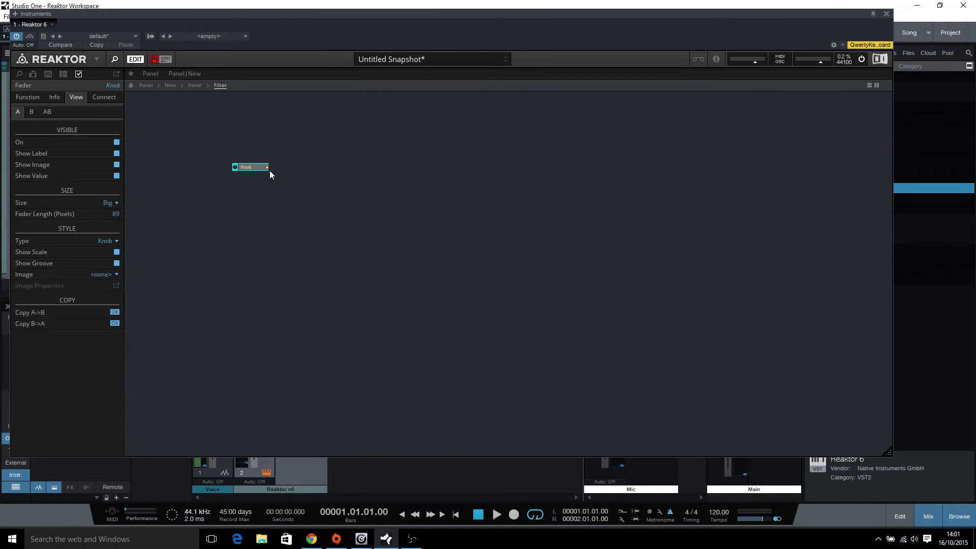
{"action": "left_click", "coordinate": [165, 84]}
{"action": "key", "text": "t"}
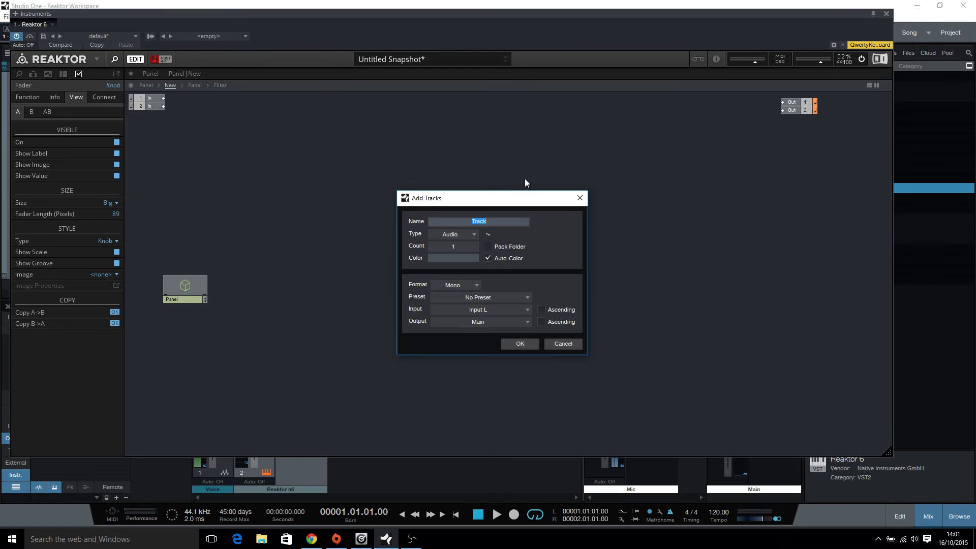
{"action": "left_click", "coordinate": [556, 340]}
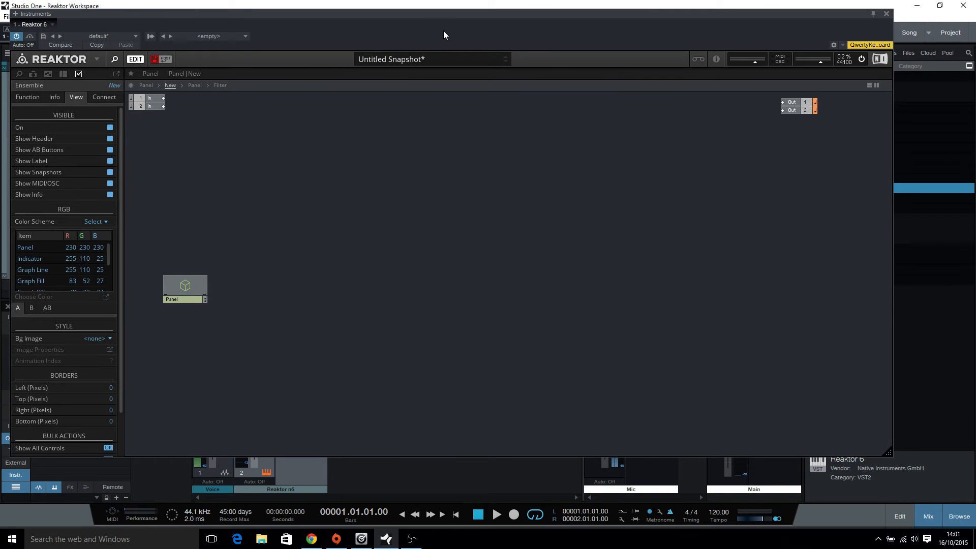
- Move the Panel macro up toward the middle of the instrument structure
{"action": "left_click_drag", "start_coordinate": [435, 21], "coordinate": [451, 42]}
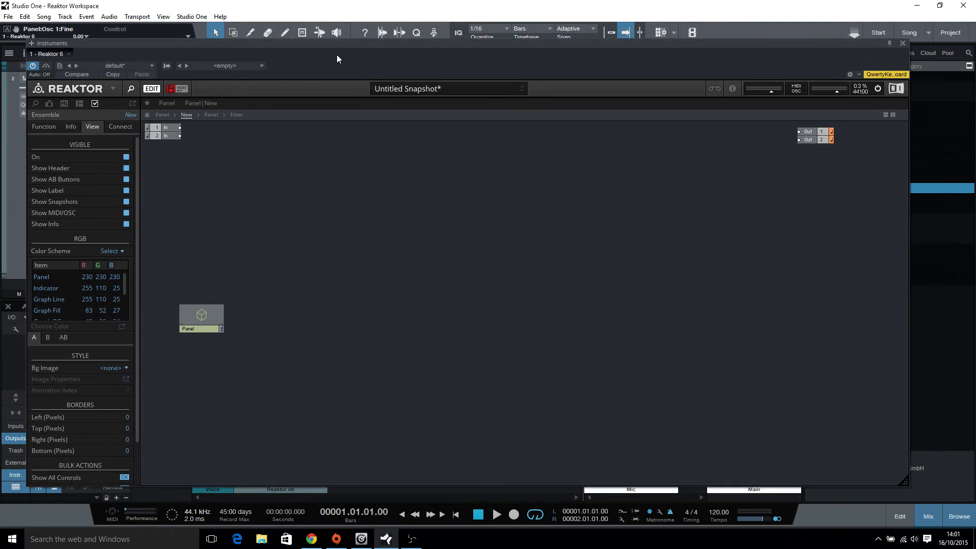
{"action": "left_click_drag", "start_coordinate": [337, 54], "coordinate": [346, 28]}
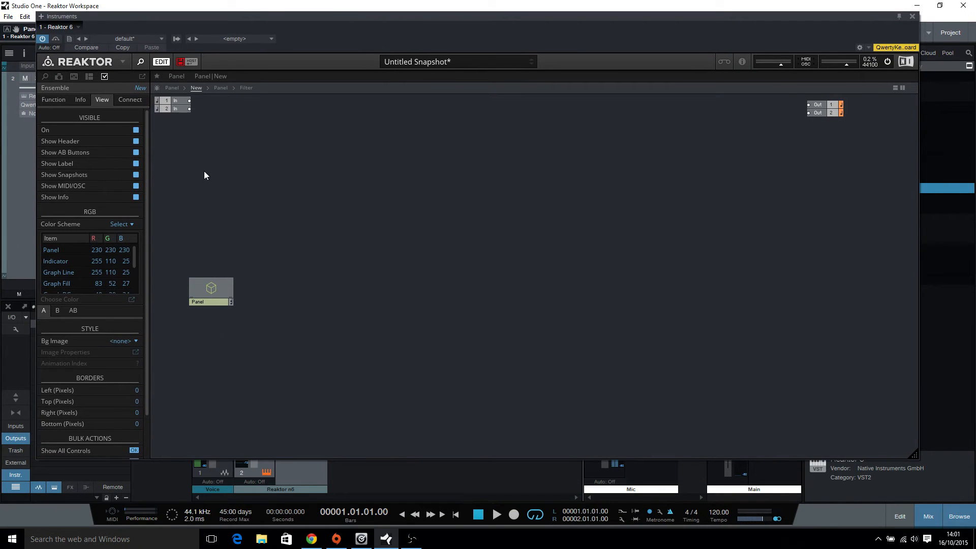
{"action": "left_click_drag", "start_coordinate": [209, 292], "coordinate": [357, 223]}
- Rename the knob inside the Filter macro to Cutoff
{"action": "double_click", "coordinate": [356, 220]}
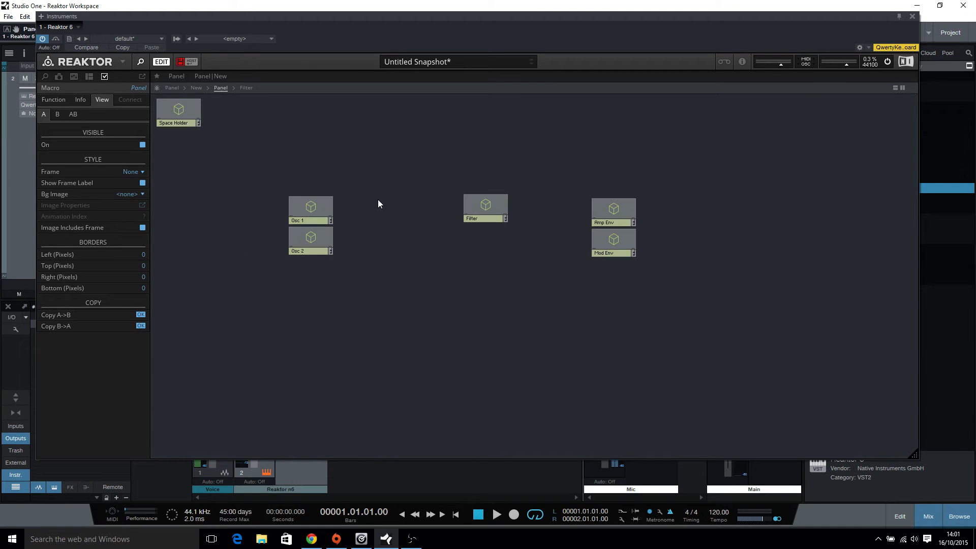
{"action": "double_click", "coordinate": [472, 200]}
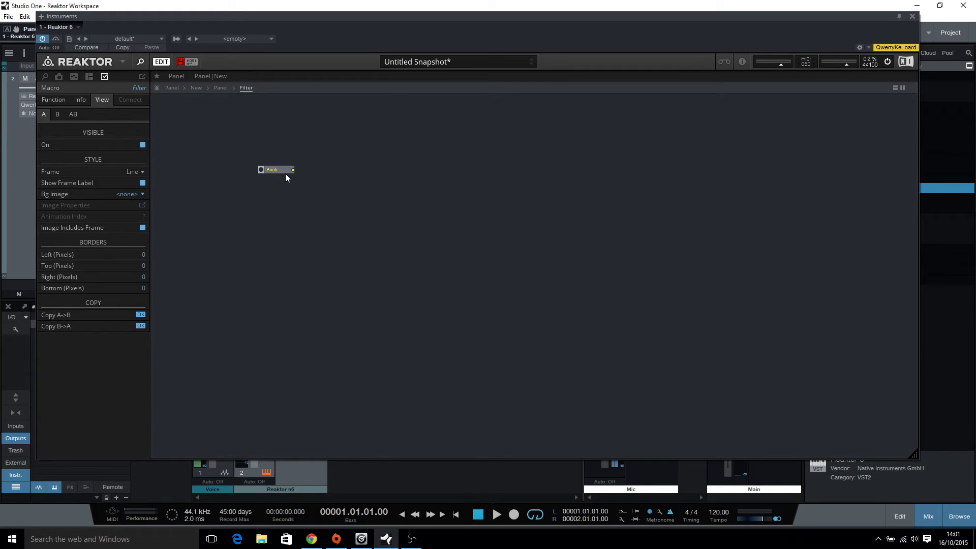
{"action": "left_click", "coordinate": [285, 171]}
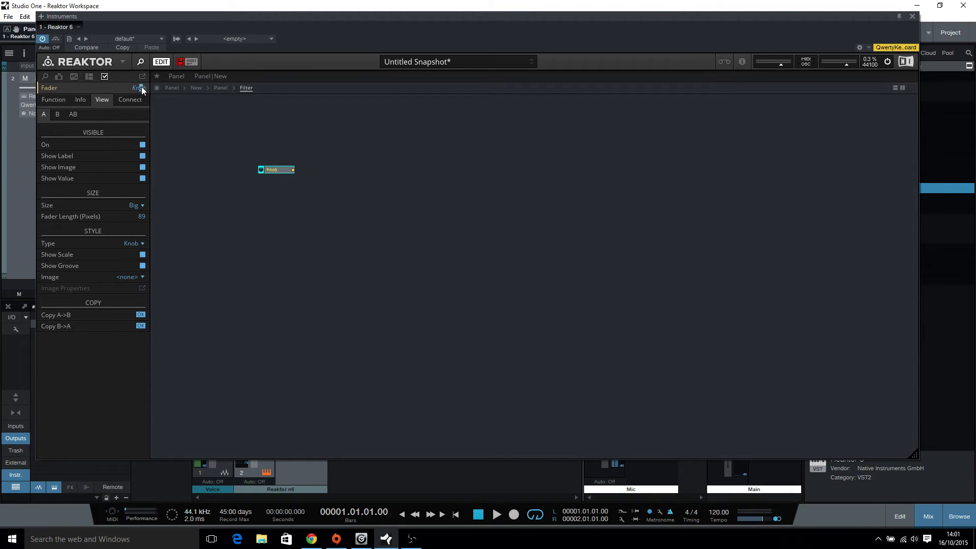
{"action": "type", "text": "utoff"}
{"action": "key", "text": "Return"}
{"action": "mouse_move", "coordinate": [439, 23]}
{"action": "left_mouse_down"}
{"action": "mouse_move", "coordinate": [415, 316]}
{"action": "mouse_move", "coordinate": [396, 350]}
{"action": "mouse_move", "coordinate": [1, 185]}
{"action": "mouse_move", "coordinate": [442, 7]}
{"action": "left_mouse_up"}
{"action": "left_click", "coordinate": [415, 542]}
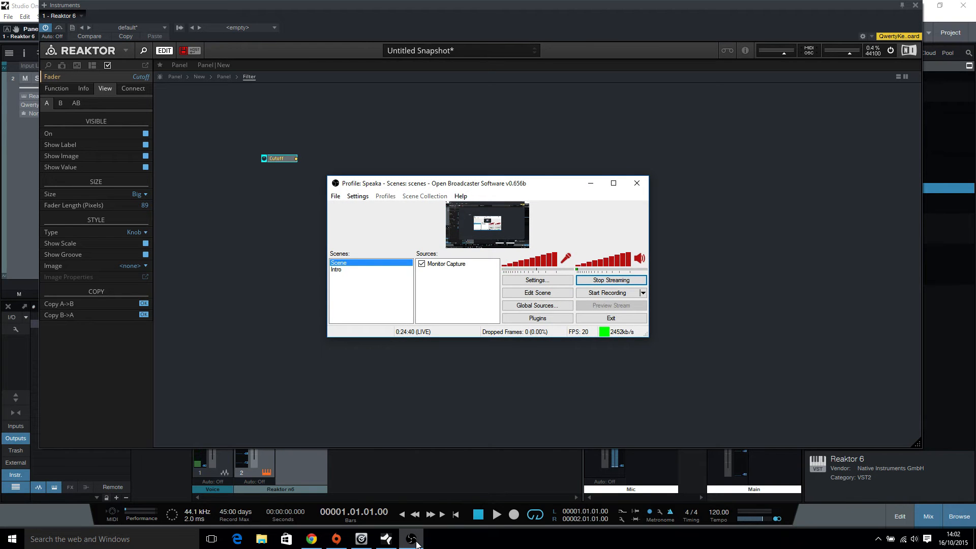
{"action": "left_click", "coordinate": [590, 183]}
{"action": "left_click_drag", "start_coordinate": [587, 11], "coordinate": [584, 40]}
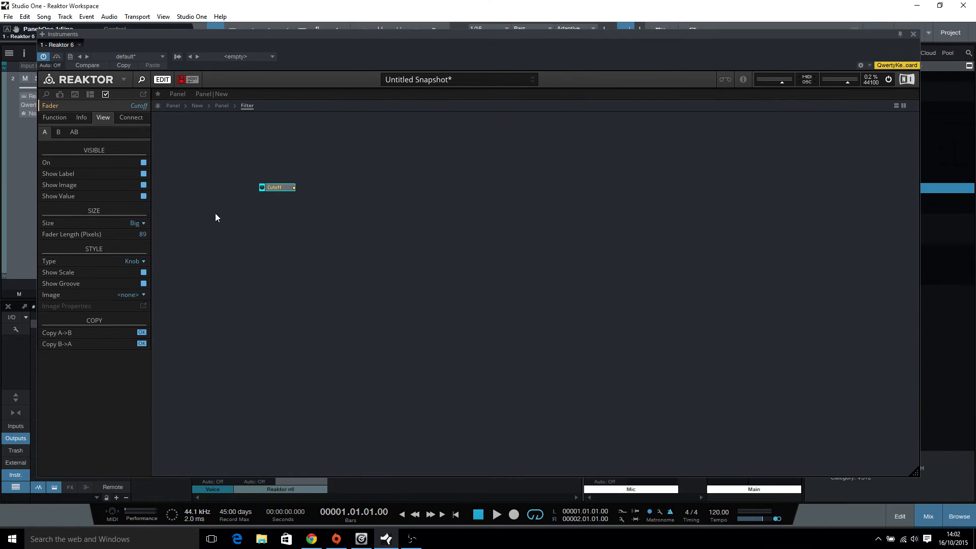
- Copy the Cutoff knob, place the copy directly below the original and name it Resonance
{"action": "left_click", "coordinate": [215, 212]}
{"action": "left_click", "coordinate": [282, 188]}
{"action": "right_click", "coordinate": [282, 188]}
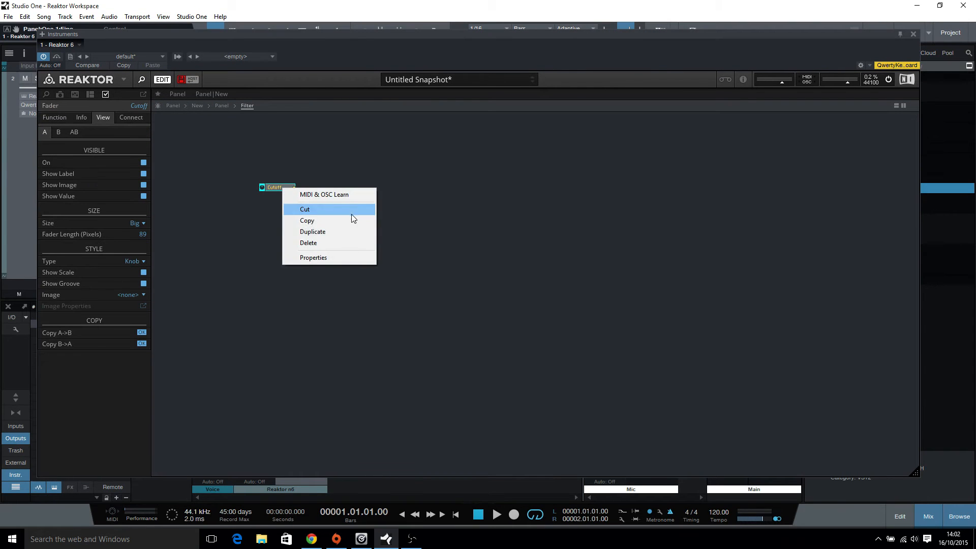
{"action": "left_click", "coordinate": [323, 223]}
{"action": "right_click", "coordinate": [212, 226]}
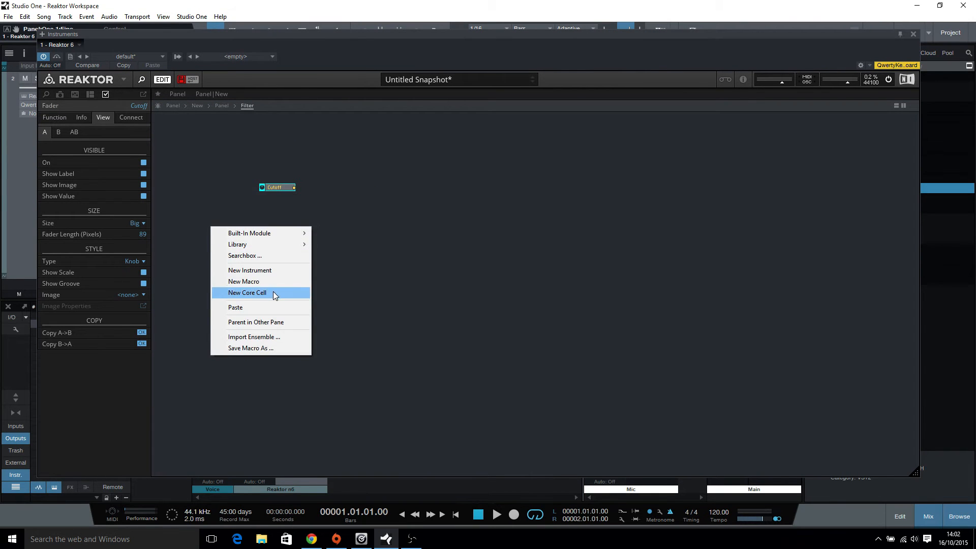
{"action": "left_click", "coordinate": [266, 308]}
{"action": "left_click_drag", "start_coordinate": [230, 234], "coordinate": [275, 197]}
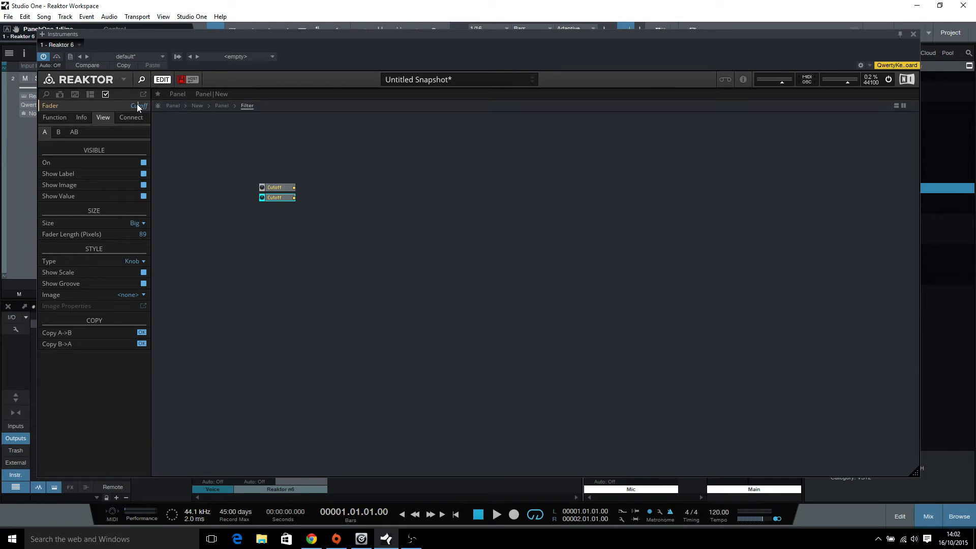
{"action": "type", "text": "Resonance"}
{"action": "left_click", "coordinate": [331, 345]}
- Shorten the Resonance knob's name to Res
{"action": "left_click", "coordinate": [281, 198]}
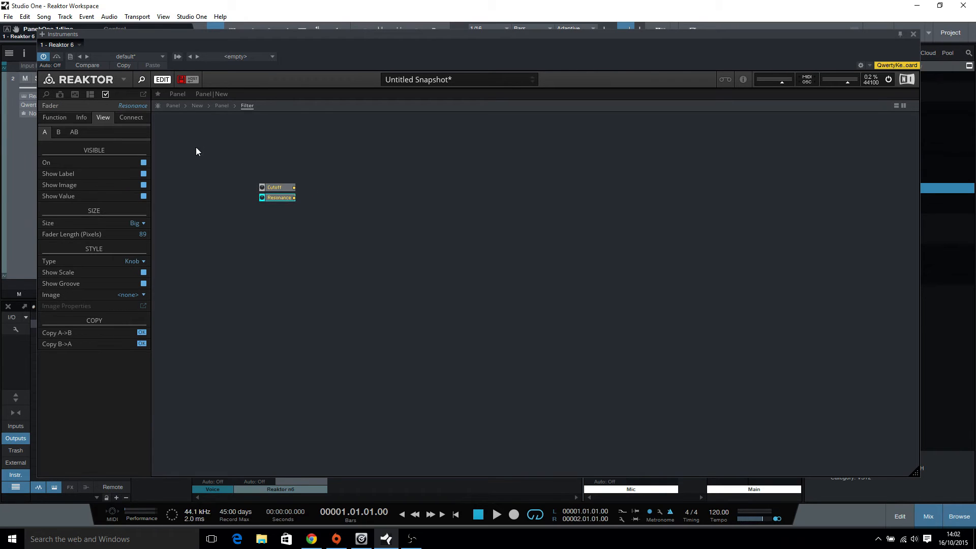
{"action": "left_click", "coordinate": [142, 107]}
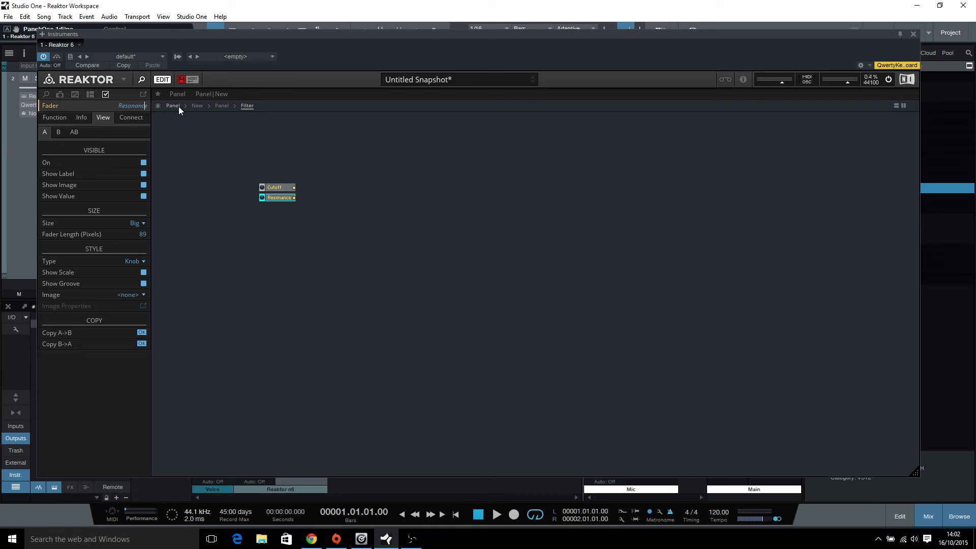
{"action": "key", "text": "BackSpace"}
{"action": "key", "text": "BackSpace"}
{"action": "key", "text": "BackSpace"}
{"action": "key", "text": "BackSpace"}
{"action": "key", "text": "BackSpace"}
{"action": "key", "text": "BackSpace"}
{"action": "left_click", "coordinate": [403, 261]}
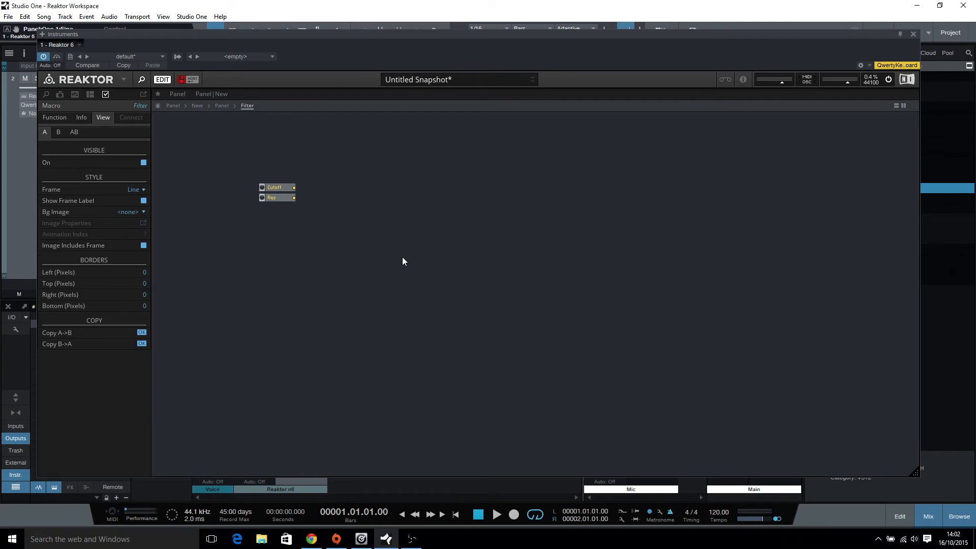
- Add a third built-in Knob directly below Res in the Filter macro and name it Env
{"action": "right_click", "coordinate": [270, 216]}
{"action": "mouse_move", "coordinate": [290, 224]}
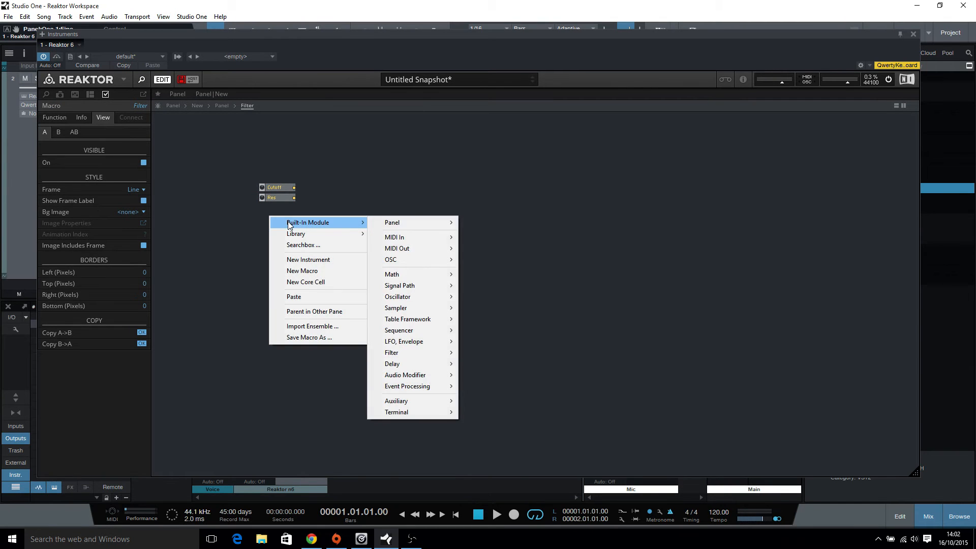
{"action": "mouse_move", "coordinate": [416, 222]}
{"action": "left_click", "coordinate": [480, 232]}
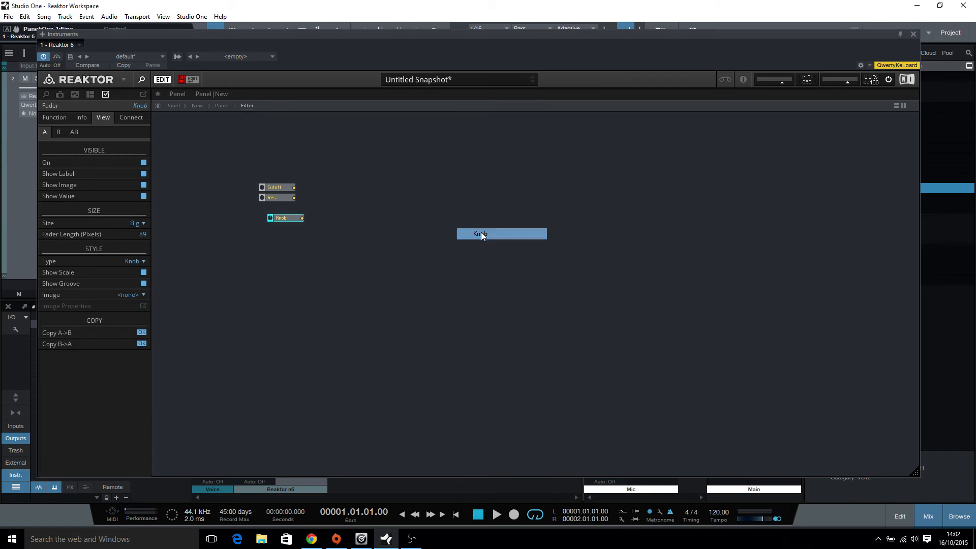
{"action": "left_click_drag", "start_coordinate": [284, 219], "coordinate": [277, 209]}
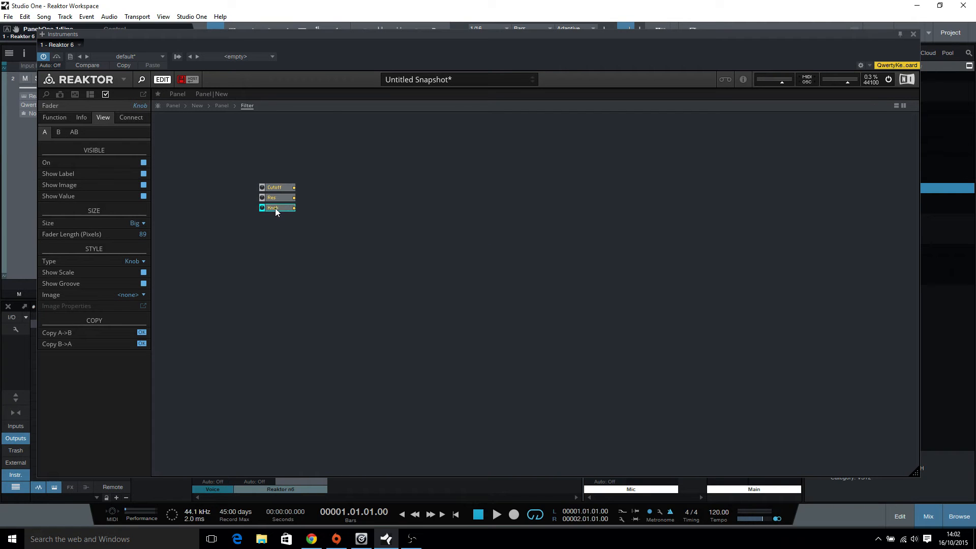
{"action": "left_click", "coordinate": [145, 105]}
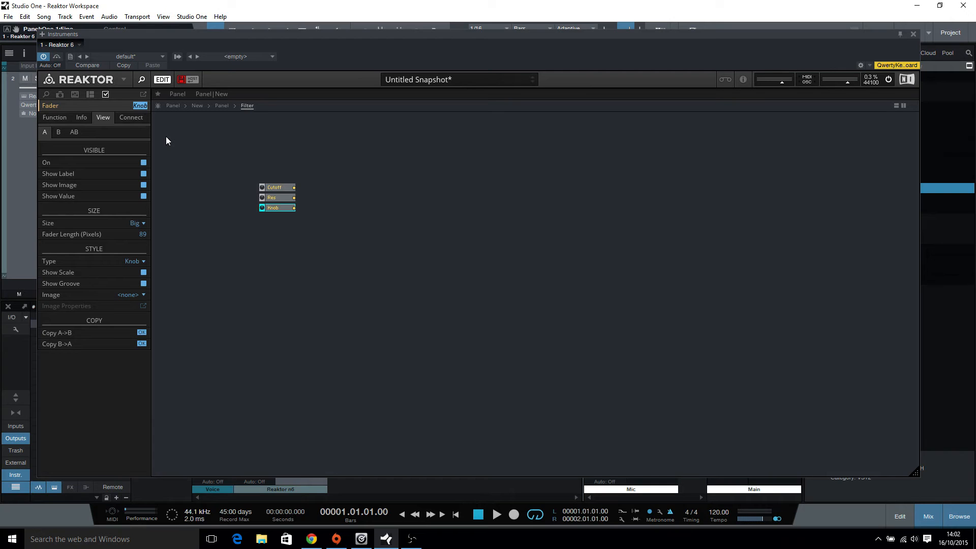
{"action": "type", "text": "Env"}
{"action": "left_click", "coordinate": [349, 252]}
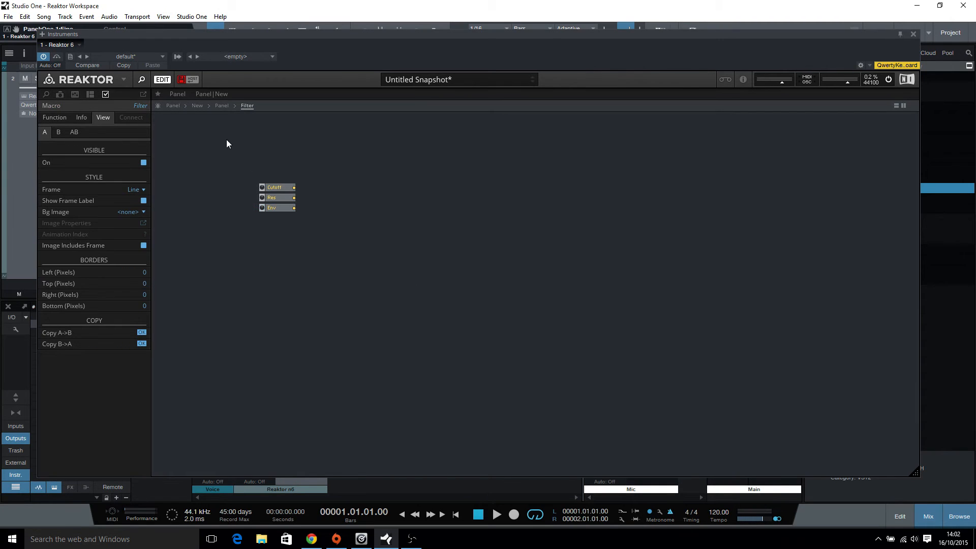
- On the front panel, move the Filter group away from Osc 1 and arrange its Cutoff, Res and Env knobs in a row
{"action": "left_click", "coordinate": [220, 106]}
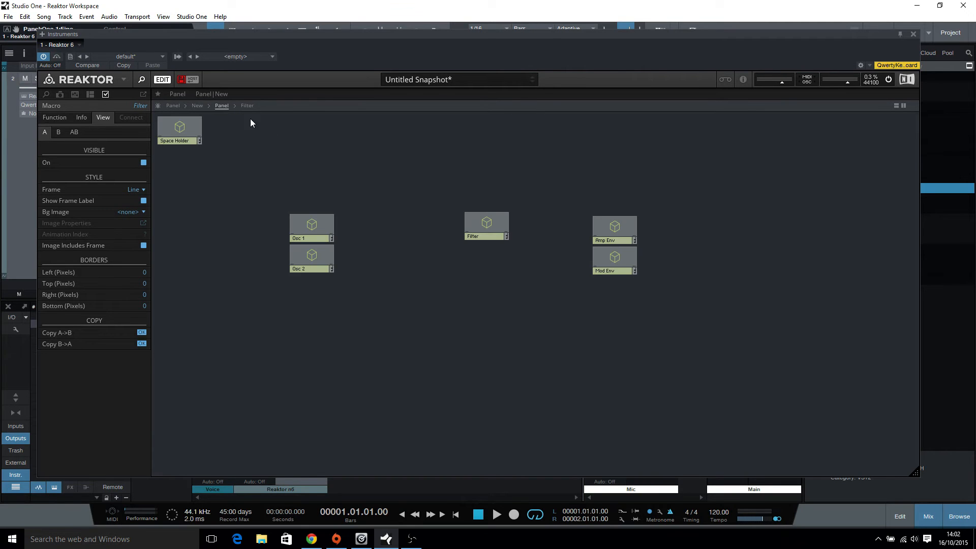
{"action": "left_click", "coordinate": [178, 104]}
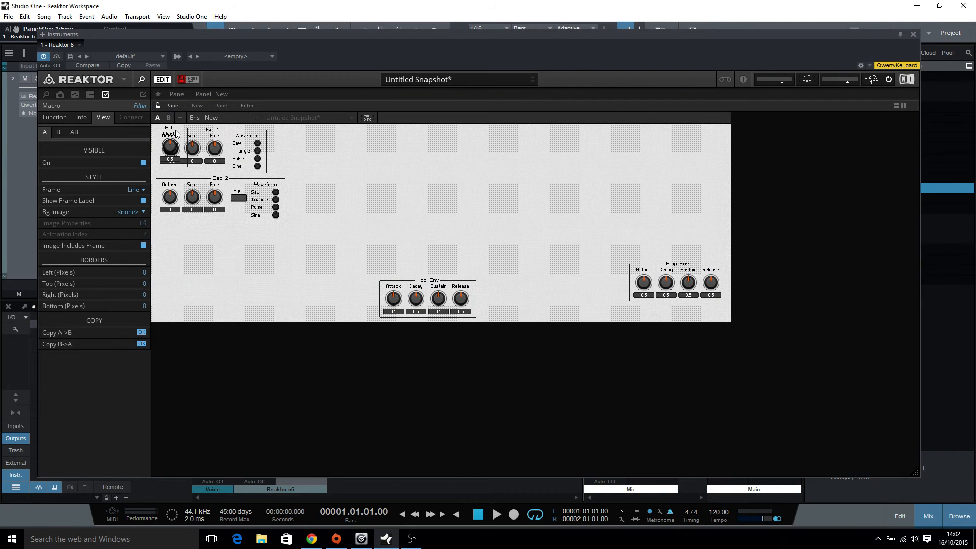
{"action": "left_click_drag", "start_coordinate": [173, 132], "coordinate": [372, 147]}
{"action": "left_click", "coordinate": [323, 149]}
{"action": "left_click_drag", "start_coordinate": [299, 148], "coordinate": [403, 136]}
- Place the Amp Env group directly beside Filter and the Mod Env group directly beneath Amp Env
{"action": "left_click_drag", "start_coordinate": [677, 266], "coordinate": [493, 138]}
{"action": "left_click", "coordinate": [424, 279]}
{"action": "left_click_drag", "start_coordinate": [424, 279], "coordinate": [487, 180]}
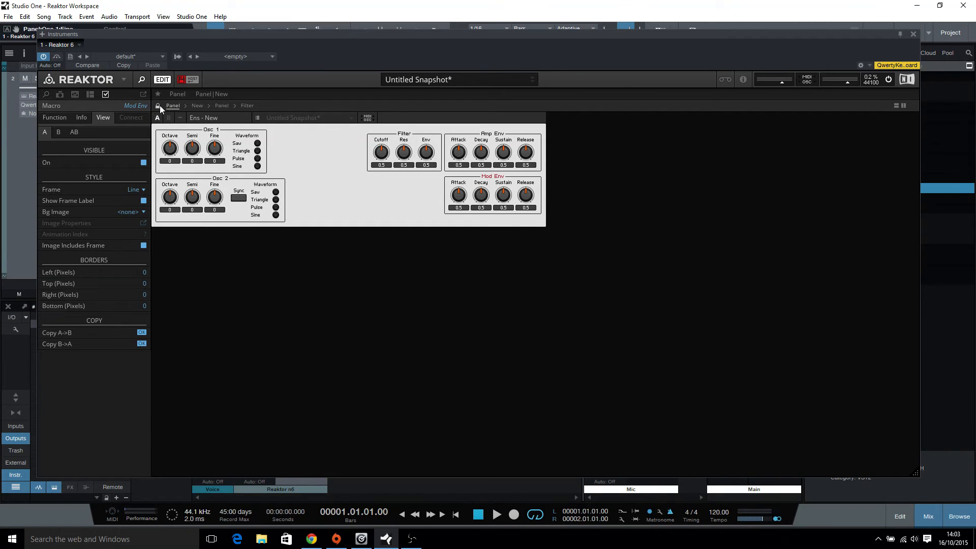
- Unlock the panel layout and set the minimum of the Filter's Env knob to -1
{"action": "left_click", "coordinate": [158, 106]}
{"action": "left_click", "coordinate": [364, 182]}
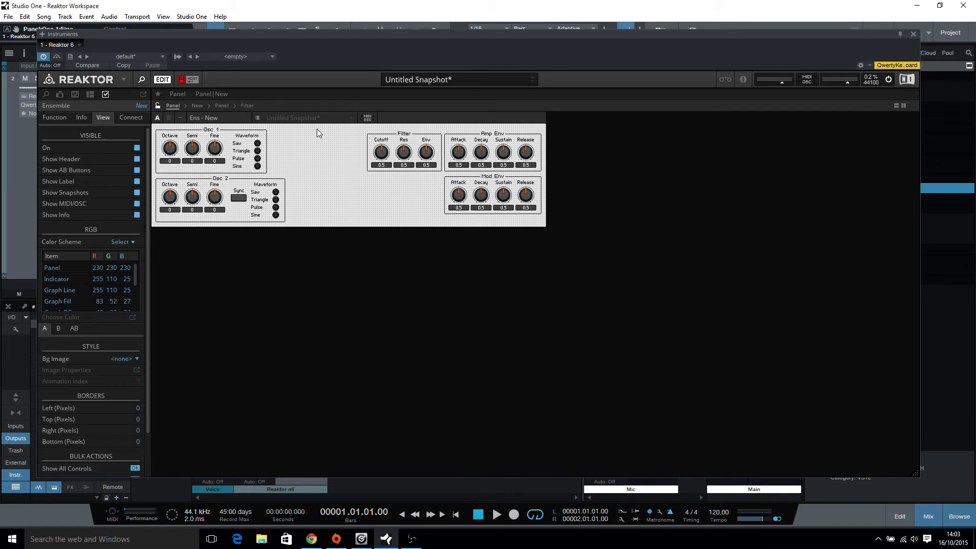
{"action": "left_click", "coordinate": [381, 143]}
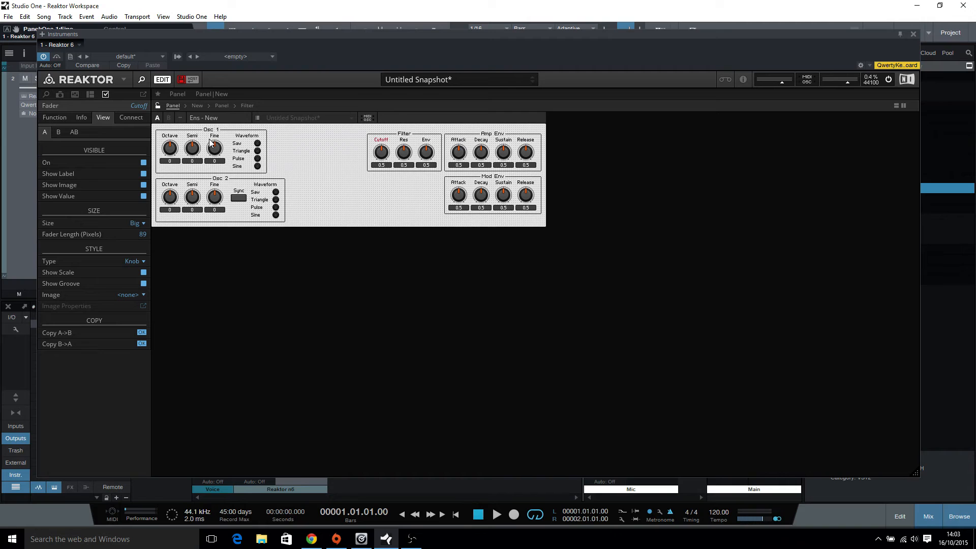
{"action": "left_click", "coordinate": [407, 144]}
{"action": "left_click", "coordinate": [422, 143]}
{"action": "left_click", "coordinate": [75, 118]}
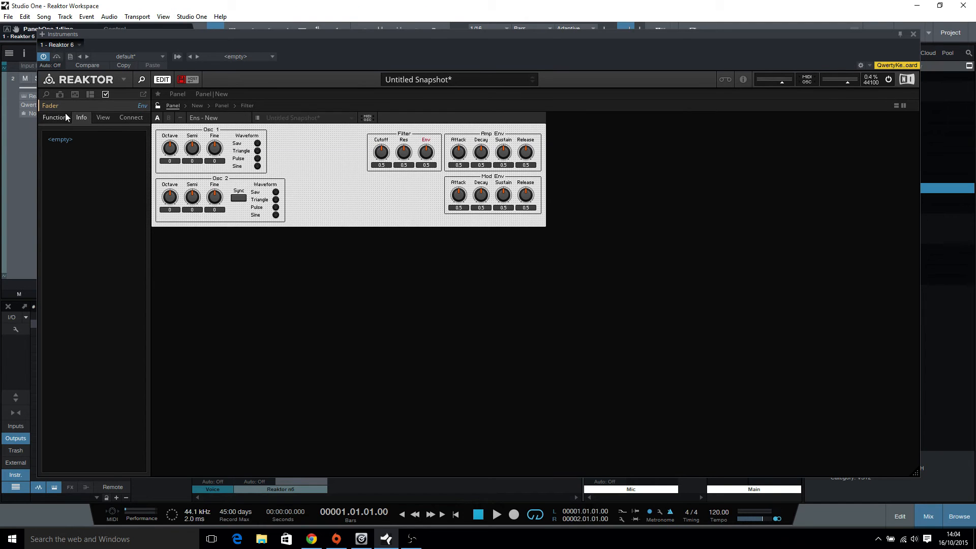
{"action": "left_click", "coordinate": [65, 116]}
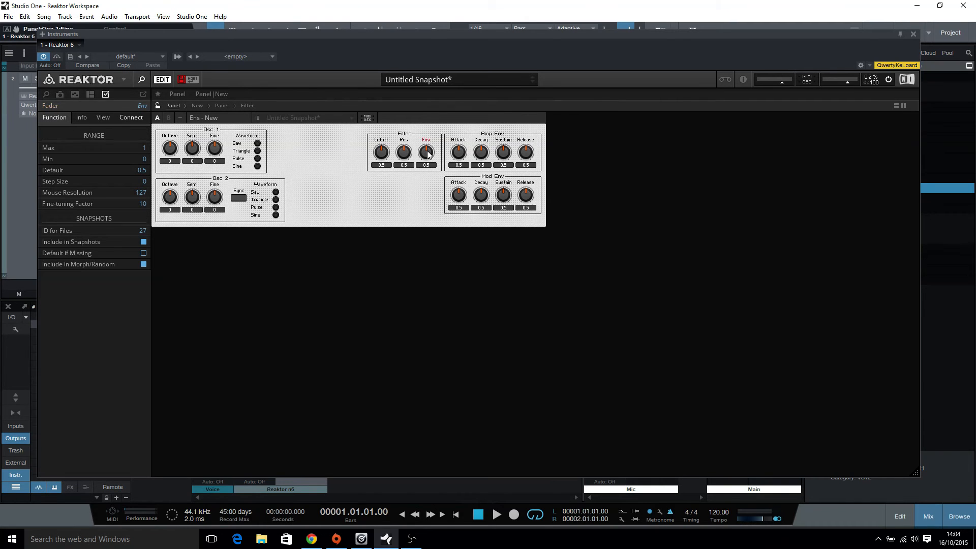
{"action": "double_click", "coordinate": [145, 159]}
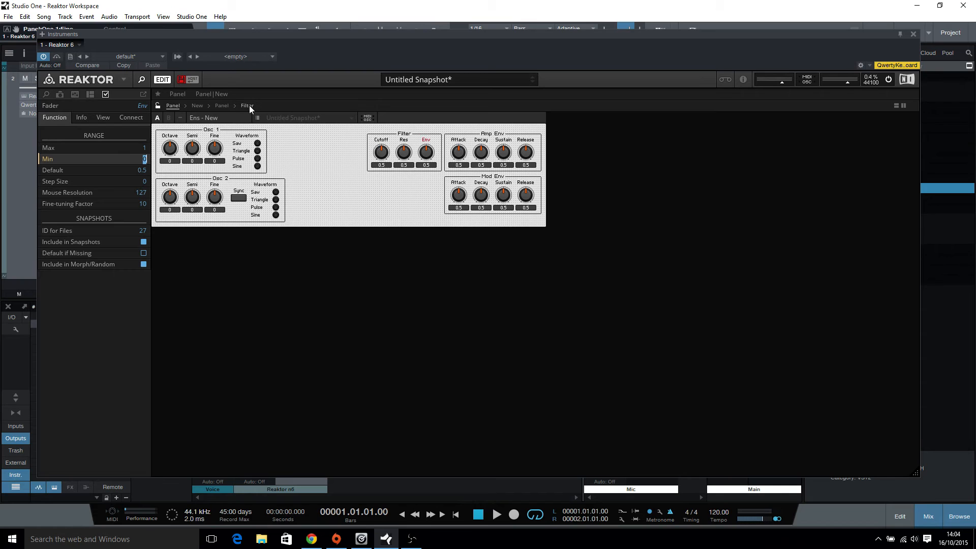
{"action": "type", "text": "-1"}
{"action": "key", "text": "Return"}
{"action": "left_click", "coordinate": [406, 161]}
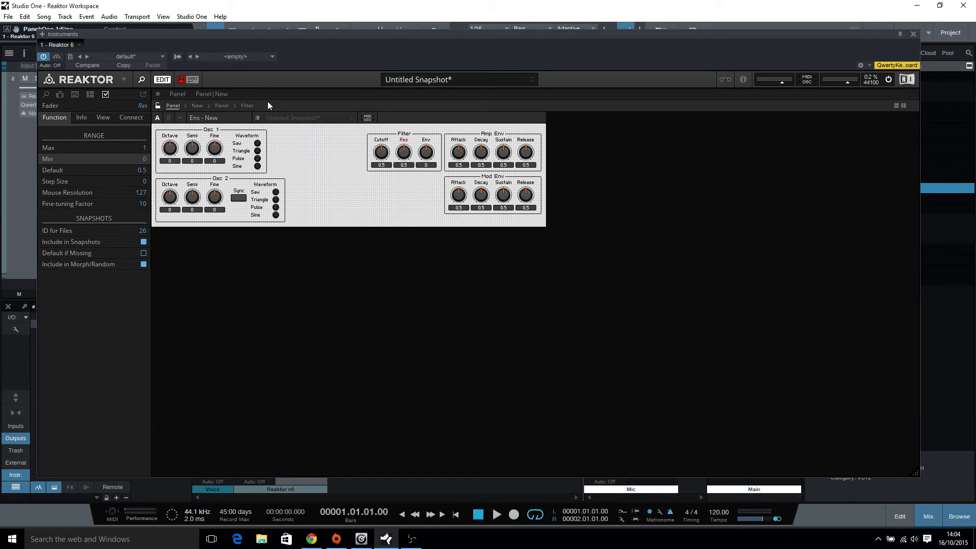
- In the instrument structure, move the Panel macro closer to the output terminals
{"action": "left_click", "coordinate": [197, 106]}
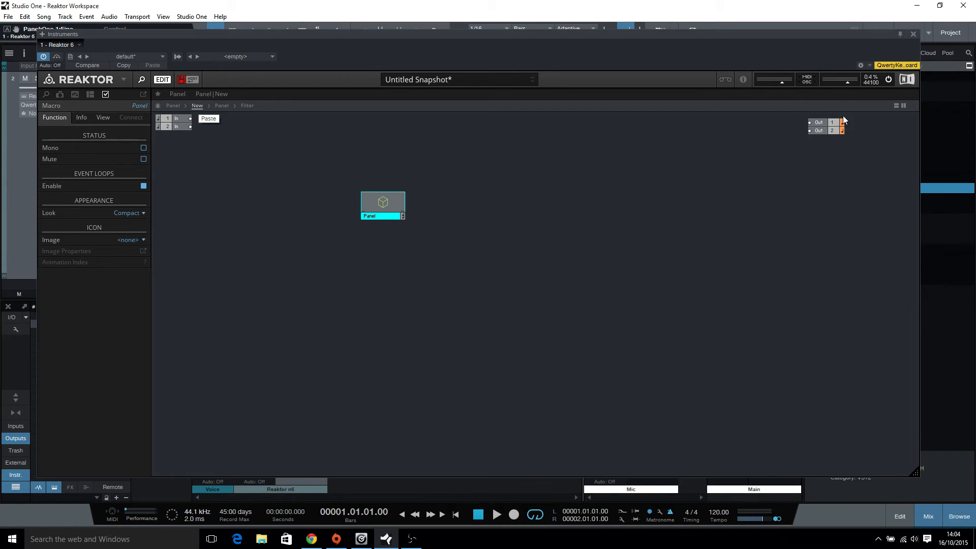
{"action": "left_click_drag", "start_coordinate": [383, 203], "coordinate": [466, 168]}
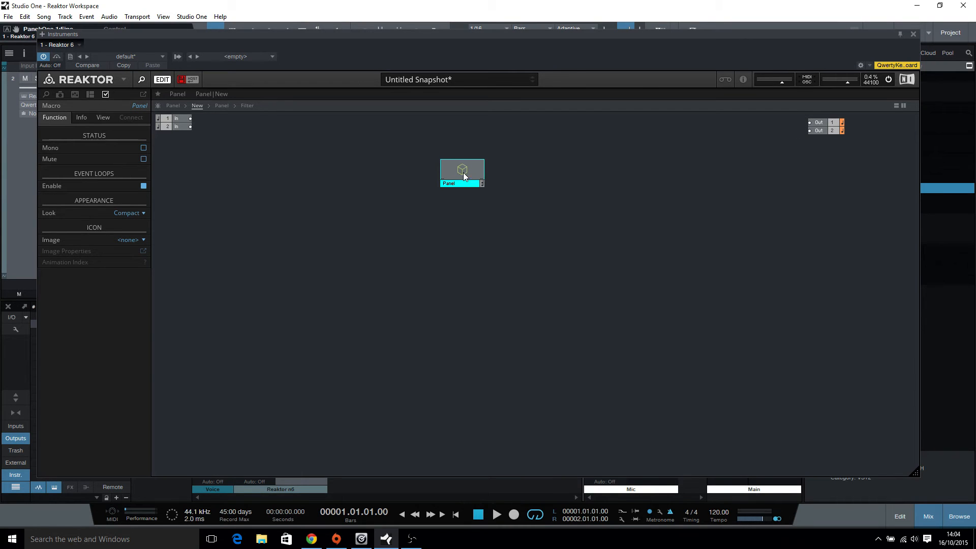
- Examine the range settings of the Attack and Sustain knobs in Amp Env and the Cutoff knob in Filter
{"action": "left_click", "coordinate": [219, 104]}
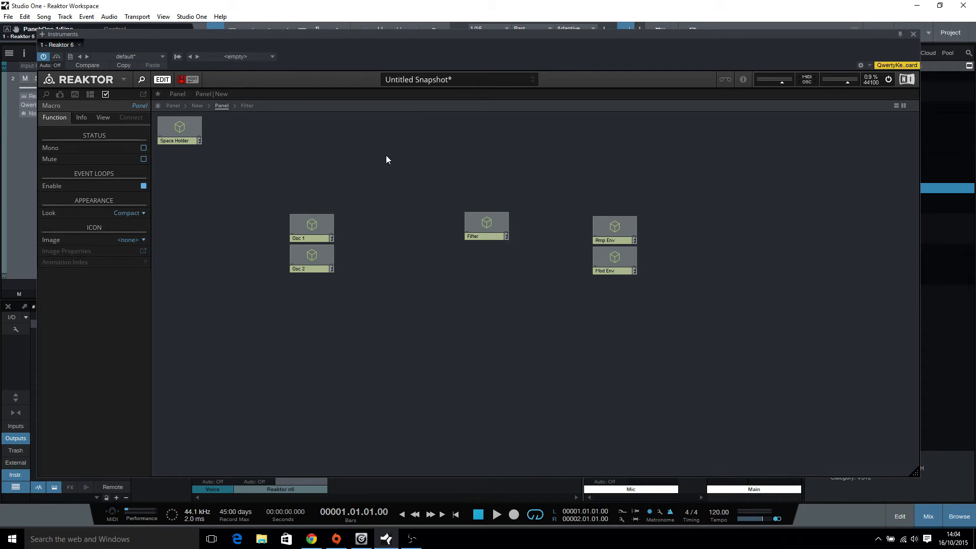
{"action": "double_click", "coordinate": [616, 227]}
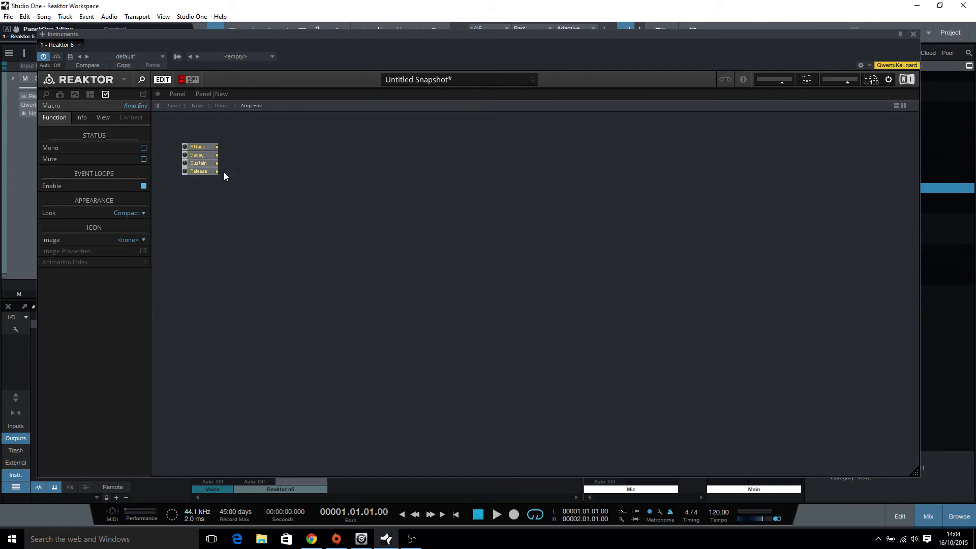
{"action": "left_click", "coordinate": [199, 147]}
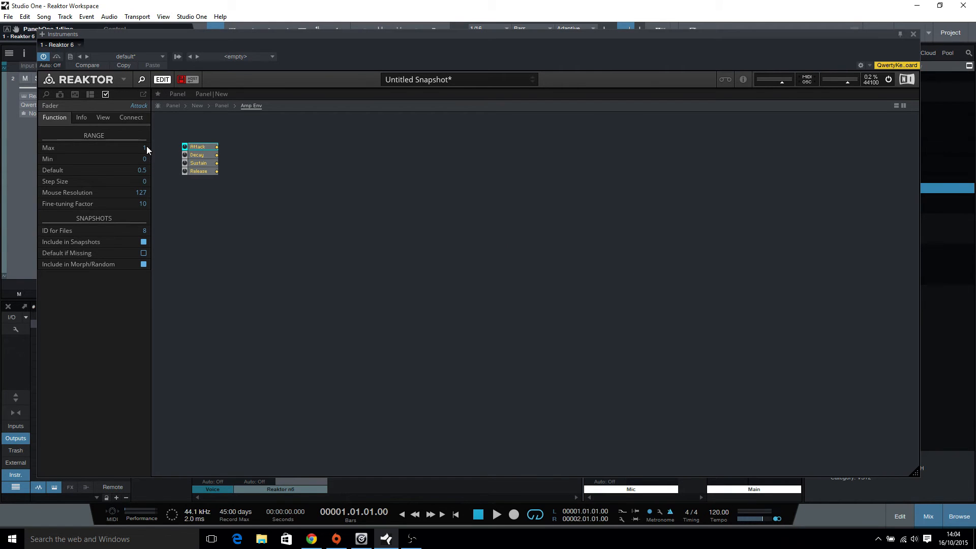
{"action": "left_click", "coordinate": [199, 163]}
{"action": "left_click", "coordinate": [221, 105]}
{"action": "left_click", "coordinate": [200, 107]}
{"action": "left_click", "coordinate": [222, 106]}
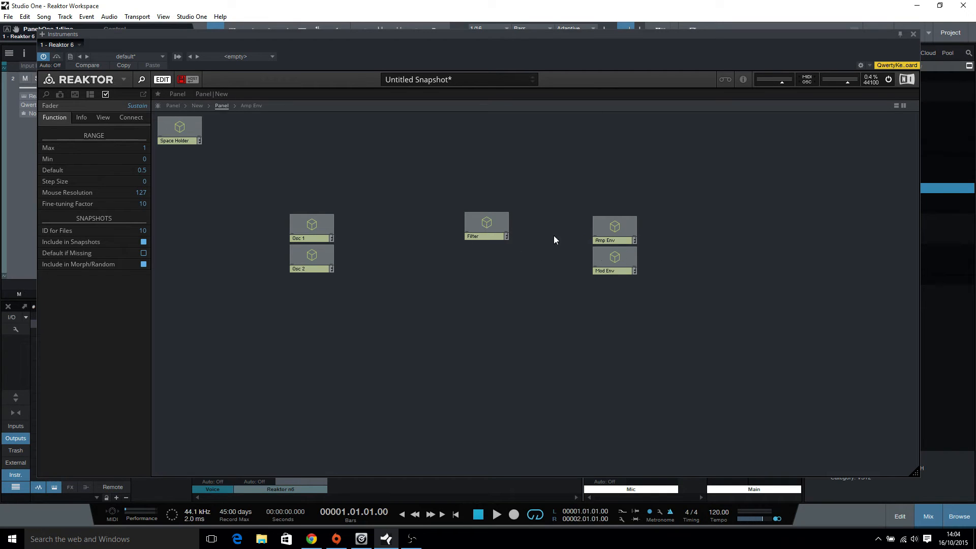
{"action": "left_click", "coordinate": [493, 225]}
{"action": "double_click", "coordinate": [491, 224]}
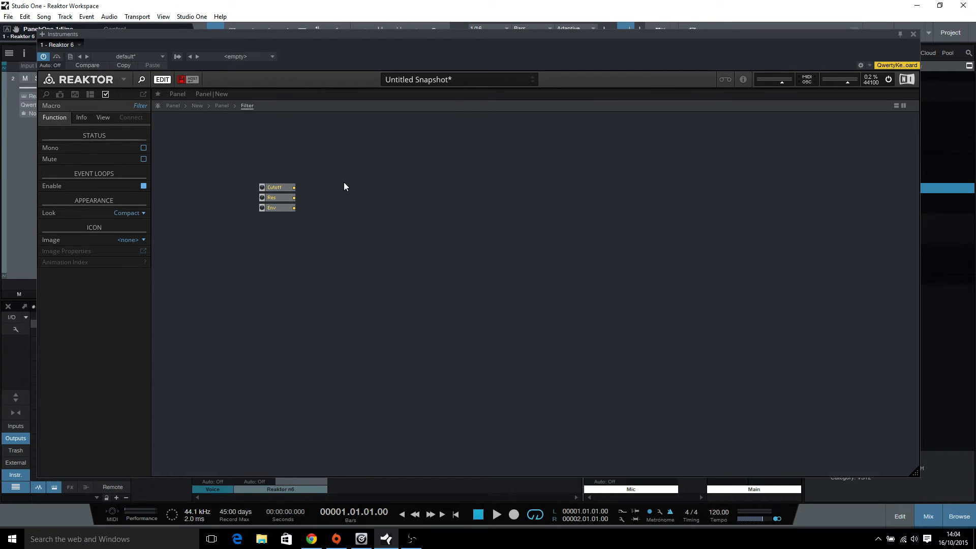
{"action": "left_click", "coordinate": [286, 188]}
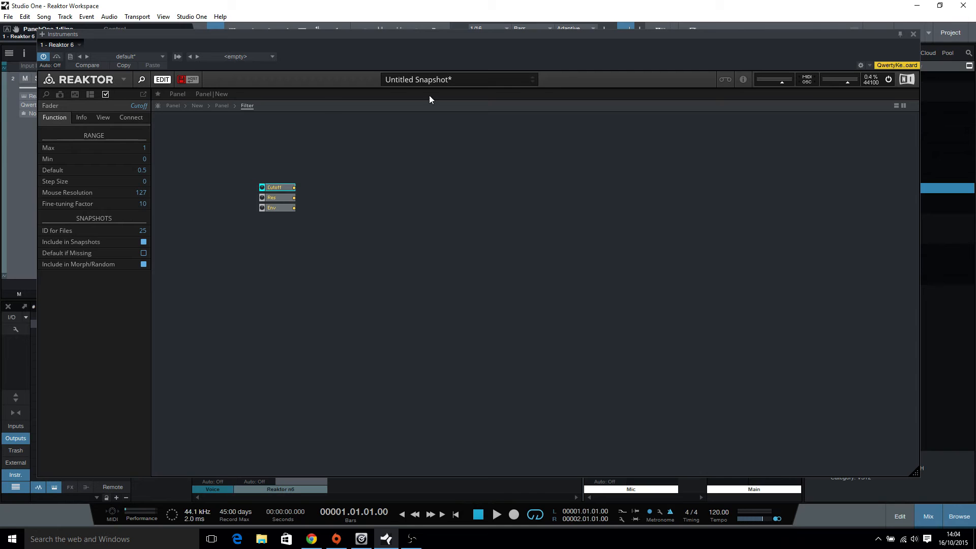
- In the Filter macro, set the Cutoff knob's maximum to 127 and select the knob in the panel view
{"action": "left_click", "coordinate": [230, 108]}
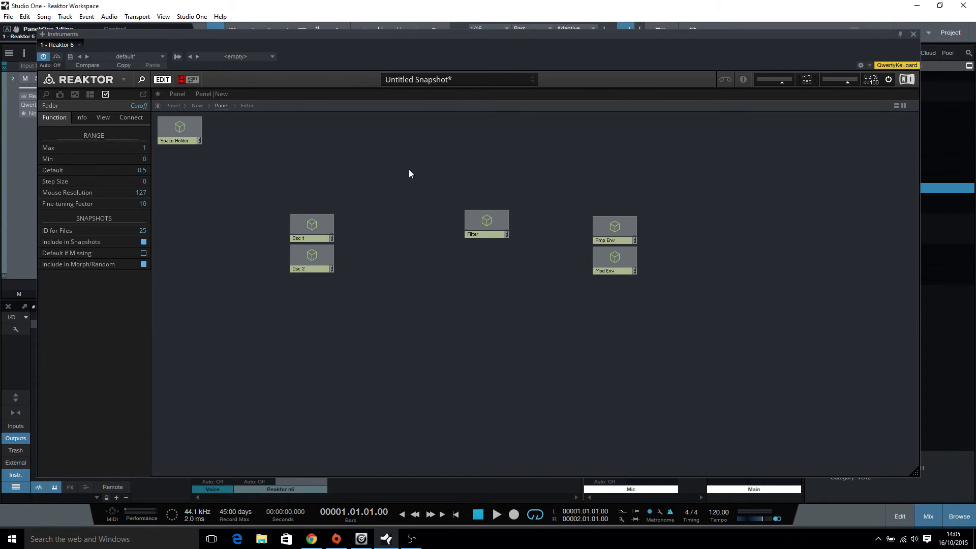
{"action": "double_click", "coordinate": [488, 222]}
{"action": "left_click", "coordinate": [276, 187]}
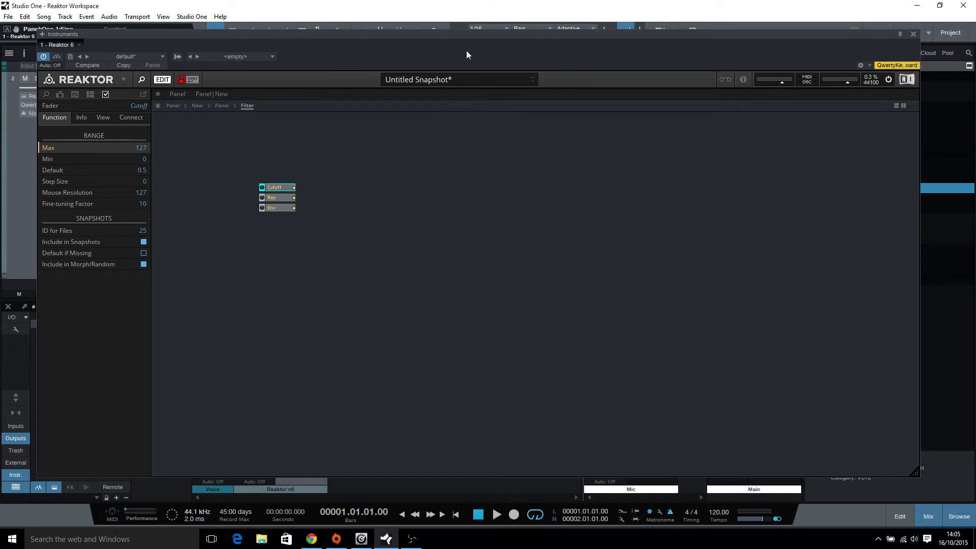
{"action": "left_click", "coordinate": [367, 248]}
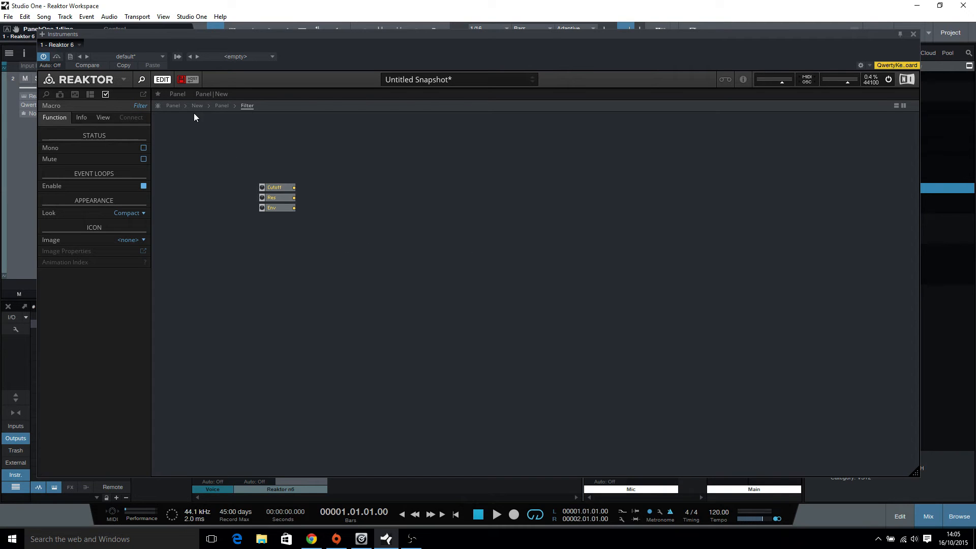
{"action": "left_click", "coordinate": [173, 106]}
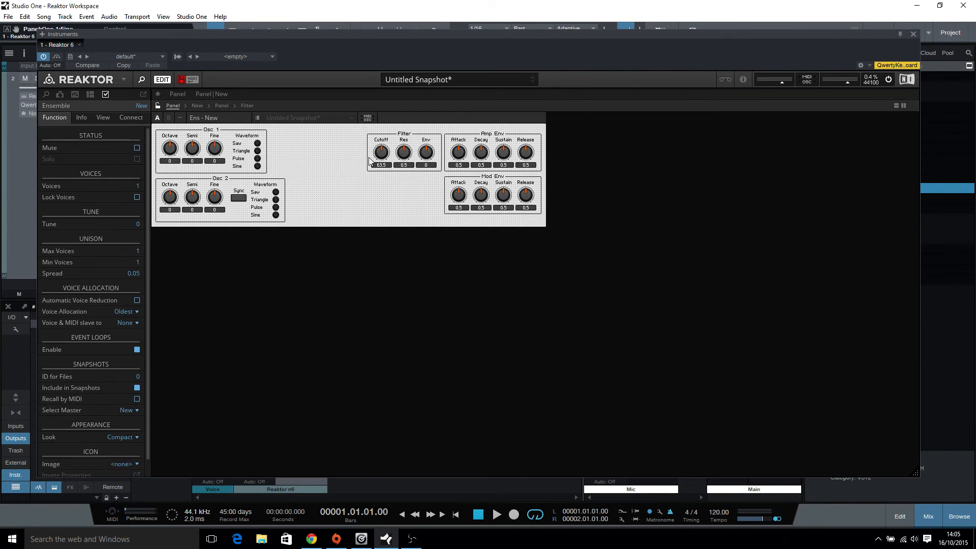
{"action": "left_click", "coordinate": [388, 154]}
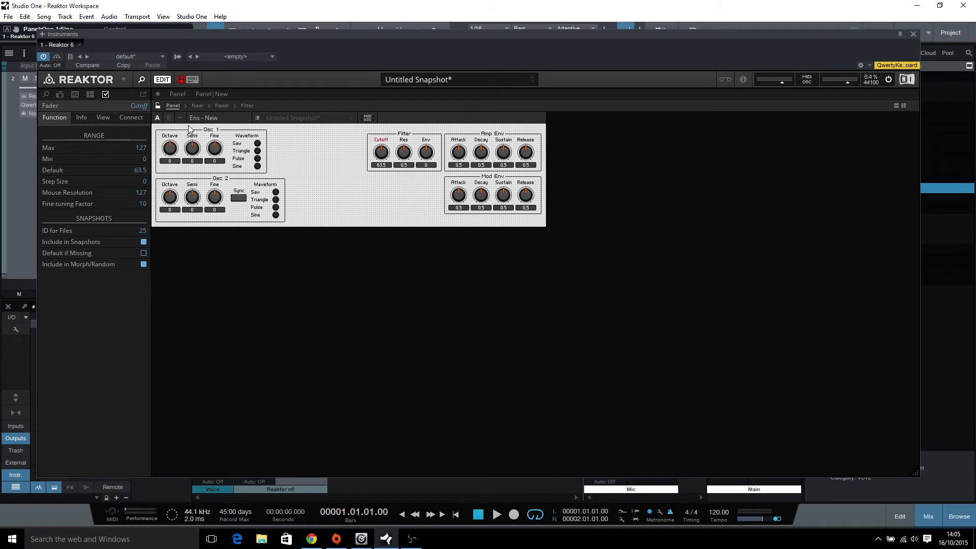
- Lock the panel layout and try Osc 2's waveform choices and Sync button, leaving the waveform on Sine
{"action": "left_click_drag", "start_coordinate": [461, 152], "coordinate": [464, 154]}
{"action": "left_click", "coordinate": [462, 152], "text": "ctrl"}
{"action": "left_click", "coordinate": [276, 200]}
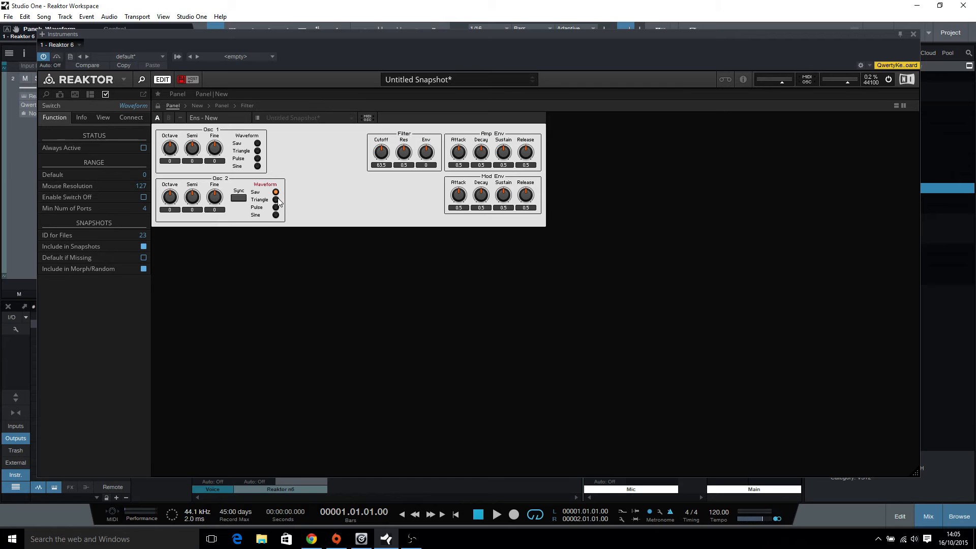
{"action": "left_click", "coordinate": [276, 208]}
{"action": "left_click", "coordinate": [276, 215]}
{"action": "left_click", "coordinate": [238, 197]}
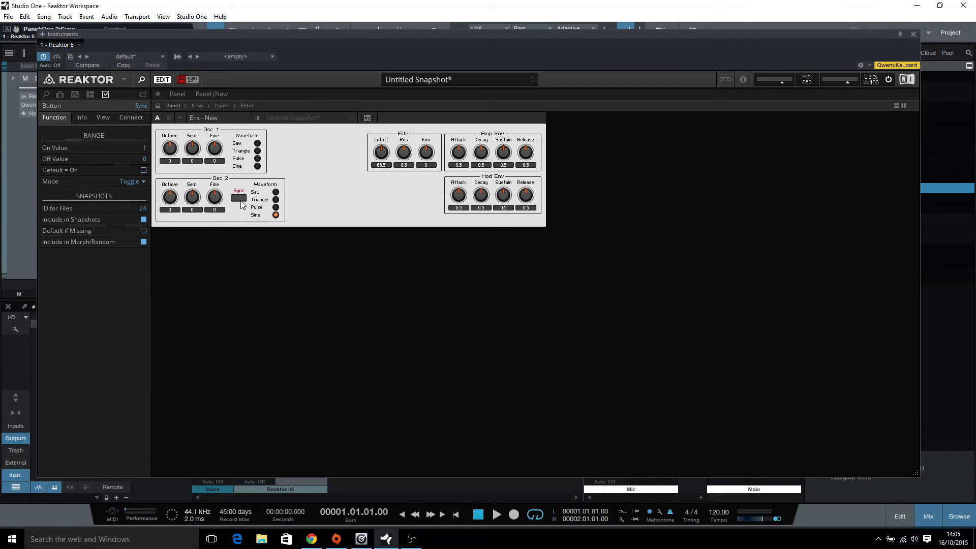
- Hide the Waveform label of the waveform switches in Osc 2 and Osc 1
{"action": "left_click", "coordinate": [275, 196]}
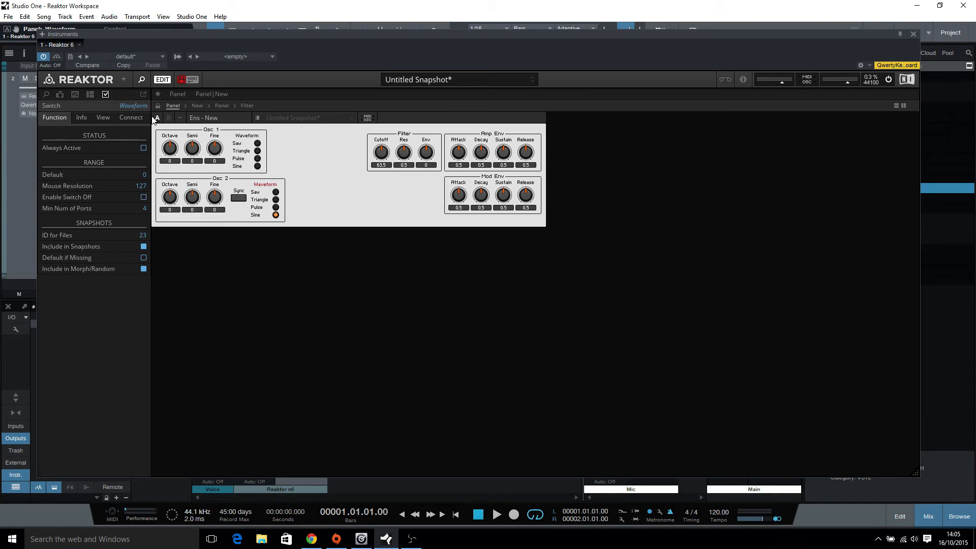
{"action": "left_click", "coordinate": [103, 117]}
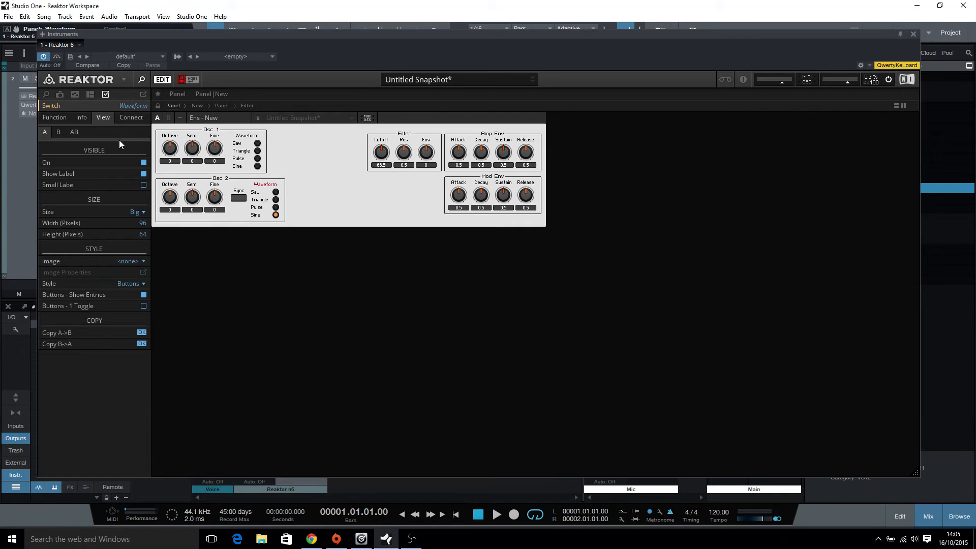
{"action": "left_click", "coordinate": [143, 173]}
{"action": "left_click", "coordinate": [247, 136]}
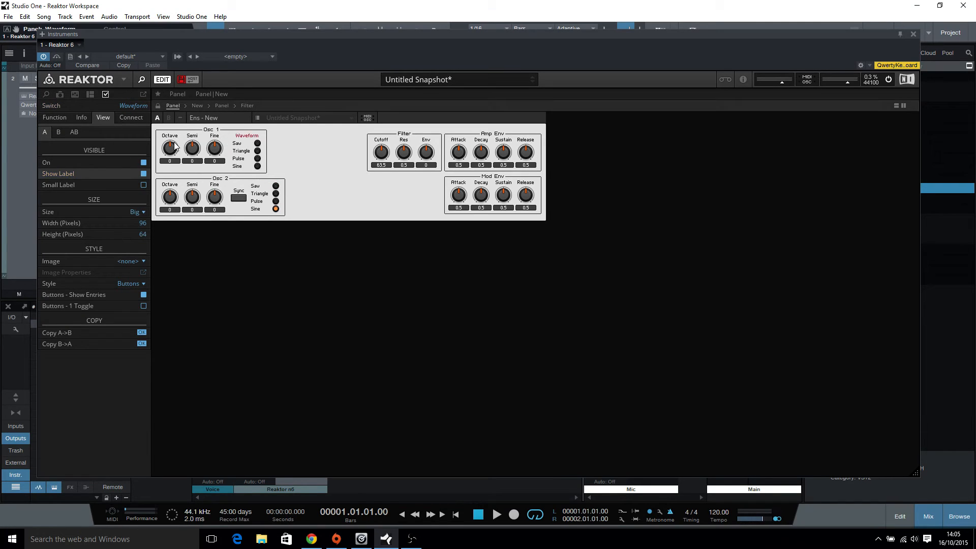
{"action": "left_click", "coordinate": [144, 173]}
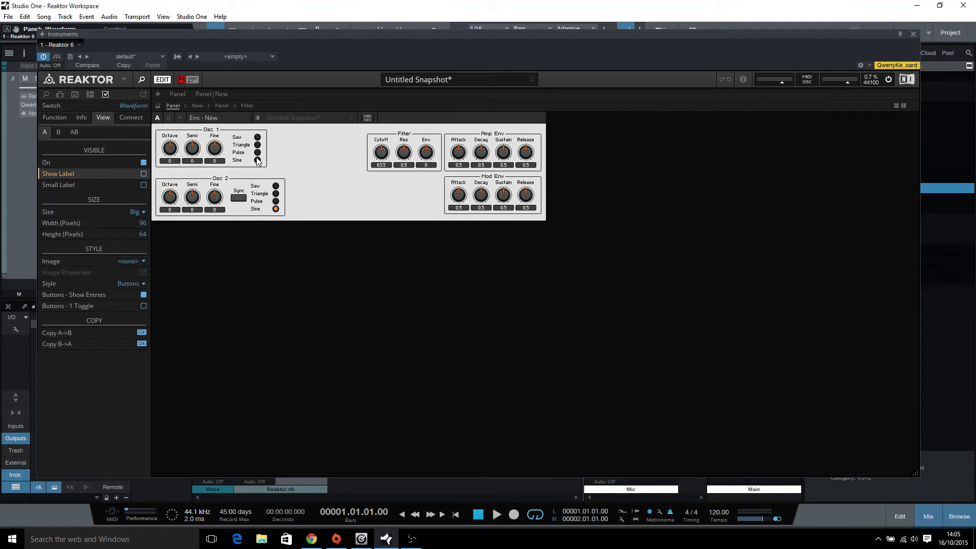
- Unlock the panel, shift Osc 2, Filter, Amp Env and Mod Env upward to close the gaps, and lock it again
{"action": "left_click", "coordinate": [158, 105]}
{"action": "left_click_drag", "start_coordinate": [219, 183], "coordinate": [220, 178]}
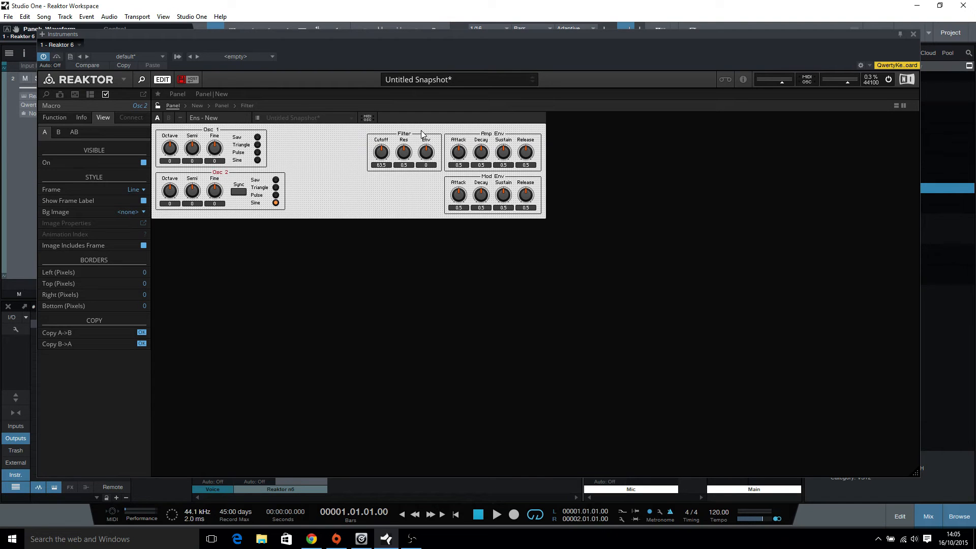
{"action": "left_click_drag", "start_coordinate": [407, 138], "coordinate": [406, 128]}
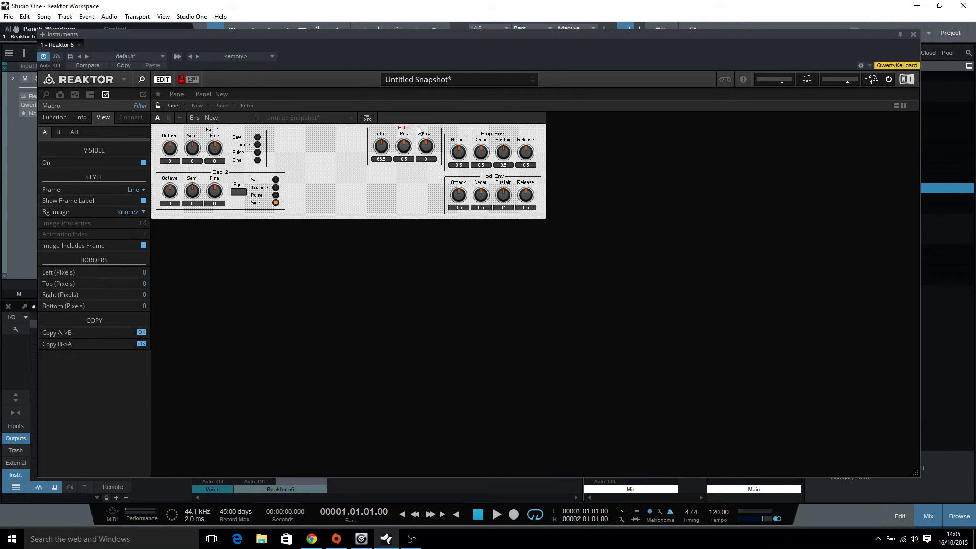
{"action": "left_click", "coordinate": [487, 132]}
{"action": "left_click_drag", "start_coordinate": [487, 136], "coordinate": [487, 130]}
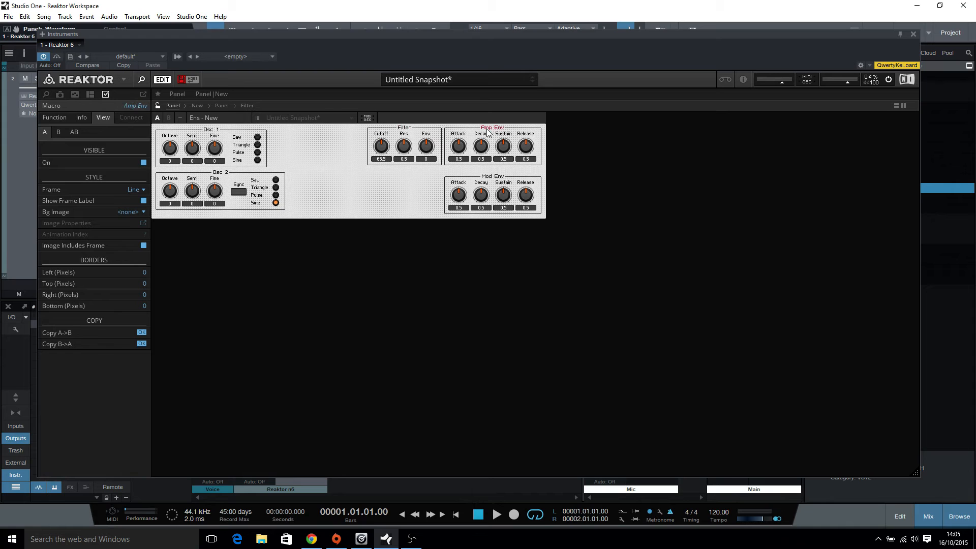
{"action": "left_click_drag", "start_coordinate": [493, 178], "coordinate": [494, 175]}
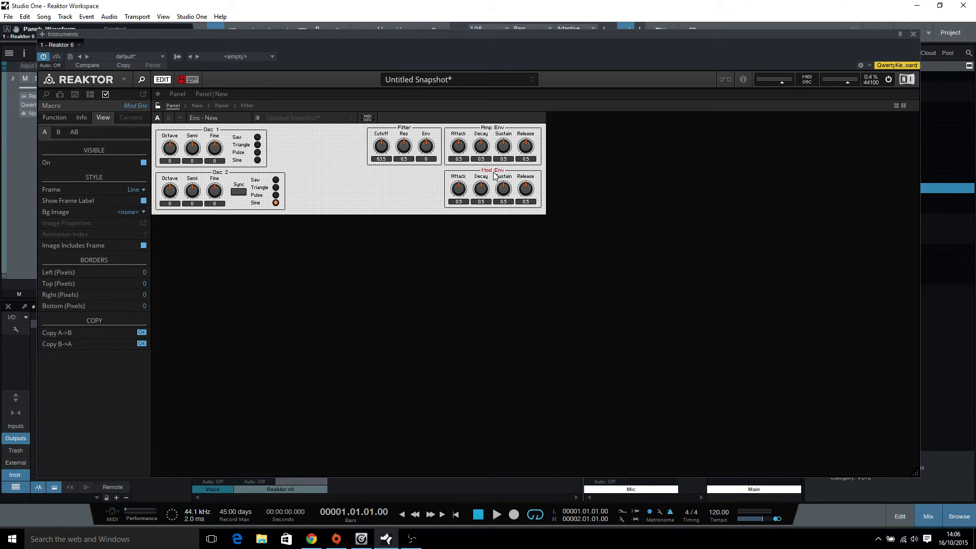
{"action": "left_click", "coordinate": [159, 106]}
- Create a new macro inside the Panel macro, name it Mixer and place it between the oscillator macros and Filter
{"action": "left_click", "coordinate": [224, 105]}
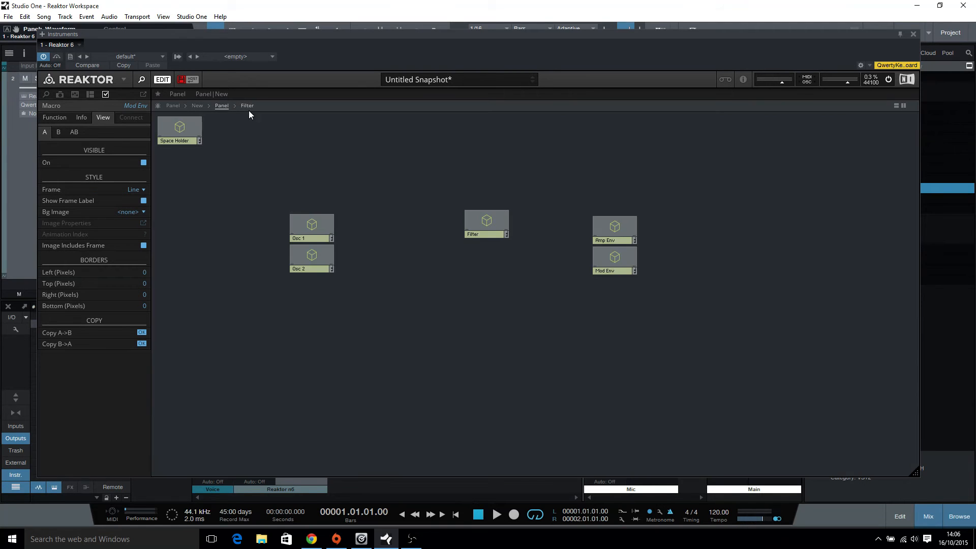
{"action": "right_click", "coordinate": [383, 231]}
{"action": "mouse_move", "coordinate": [439, 237]}
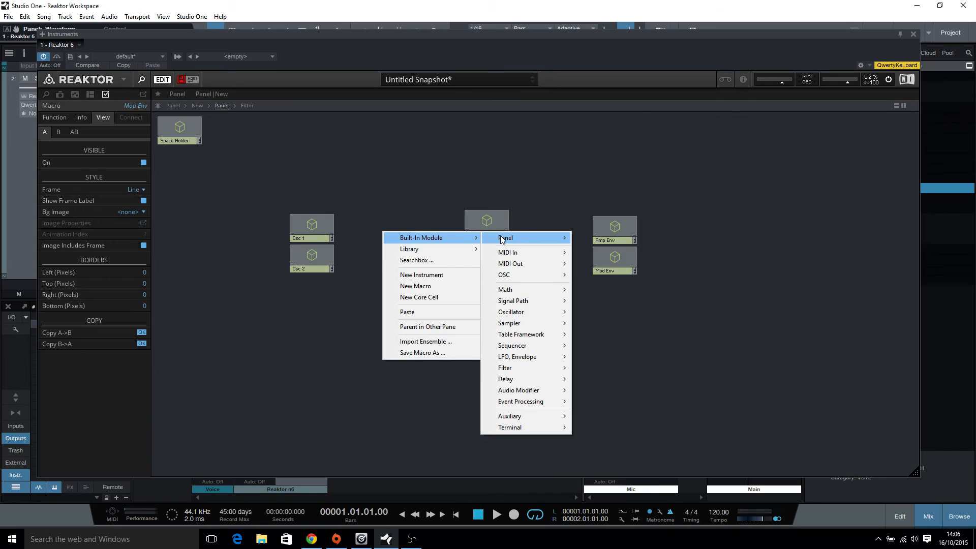
{"action": "mouse_move", "coordinate": [503, 237]}
{"action": "left_click", "coordinate": [440, 286]}
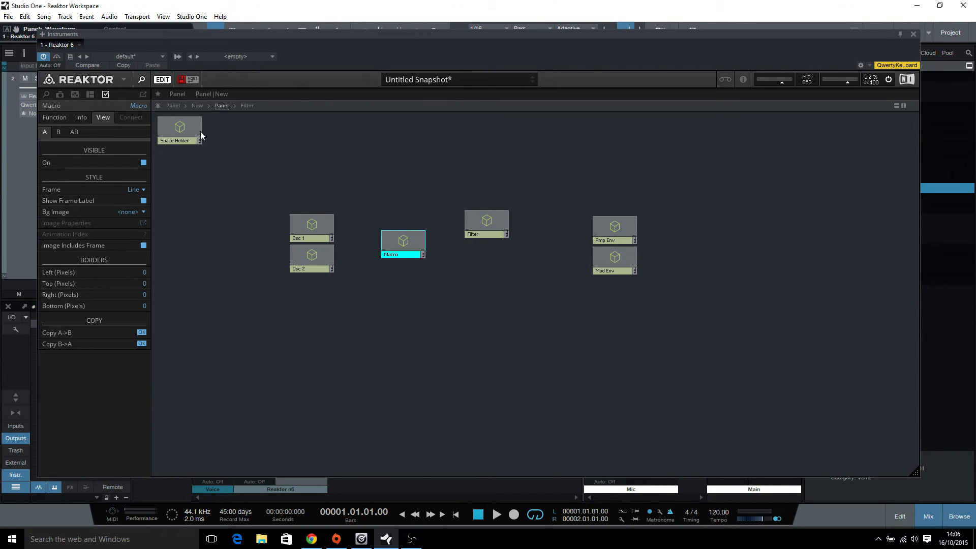
{"action": "left_click", "coordinate": [146, 106]}
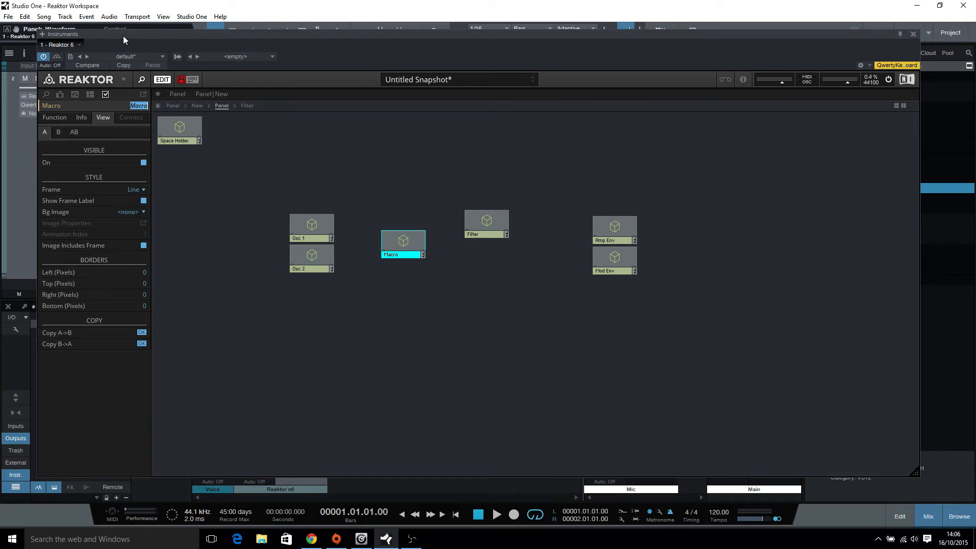
{"action": "type", "text": "Mixer"}
{"action": "key", "text": "Return"}
{"action": "left_click", "coordinate": [407, 242]}
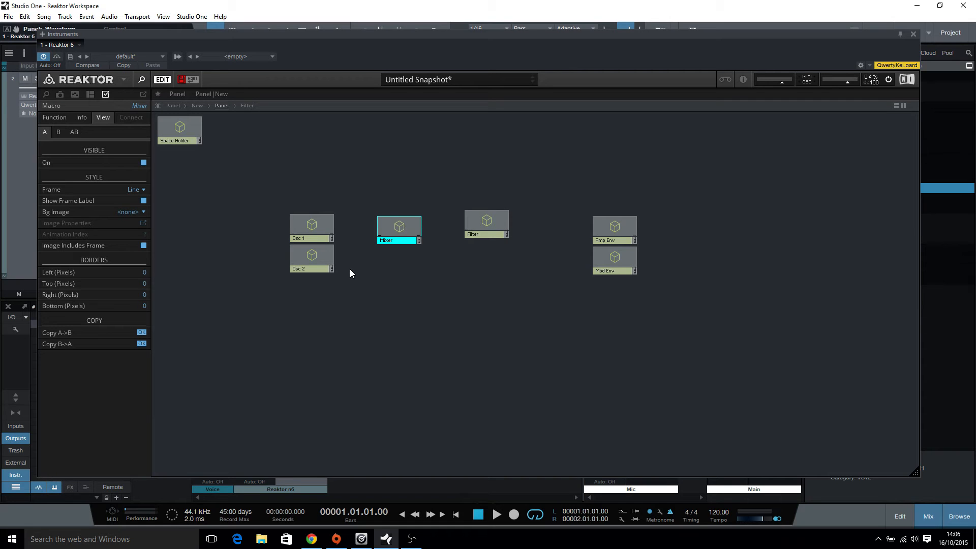
- Inside the Mixer macro, add a knob and name it Osc 1
{"action": "double_click", "coordinate": [399, 228]}
{"action": "right_click", "coordinate": [278, 167]}
{"action": "mouse_move", "coordinate": [330, 172]}
{"action": "mouse_move", "coordinate": [416, 174]}
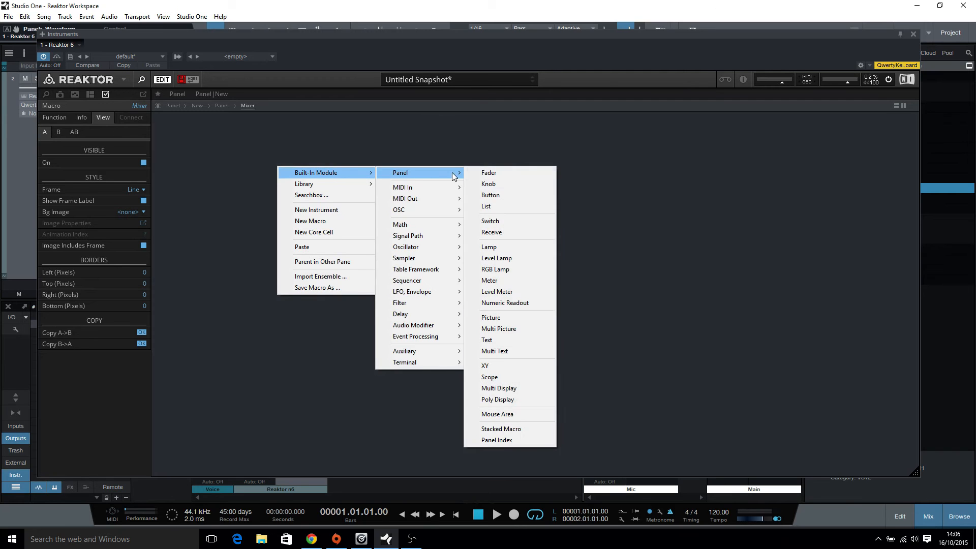
{"action": "left_click", "coordinate": [508, 188]}
{"action": "double_click", "coordinate": [142, 108]}
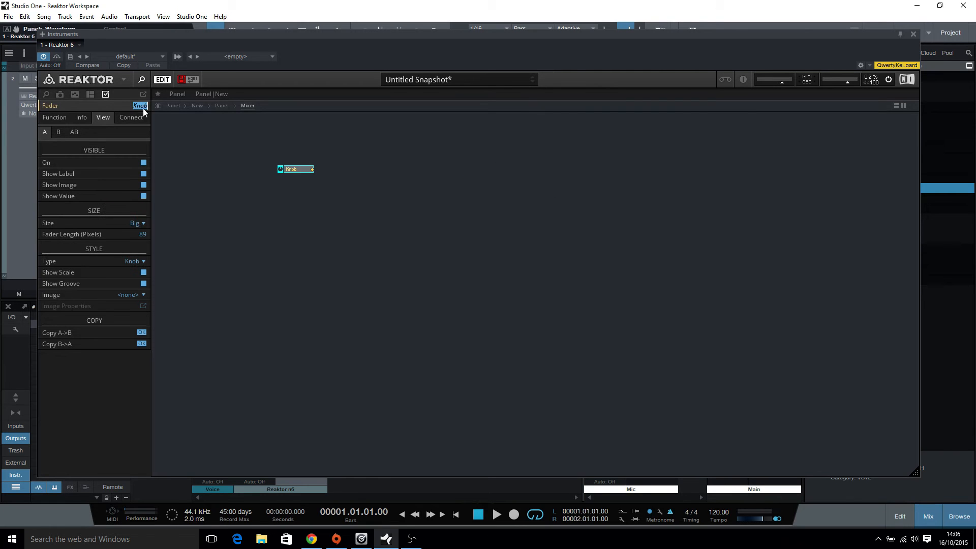
{"action": "type", "text": "Osc 1"}
{"action": "left_click", "coordinate": [327, 205]}
- Add a second knob named Osc 2 and place it directly beneath the Osc 1 knob
{"action": "right_click", "coordinate": [304, 192]}
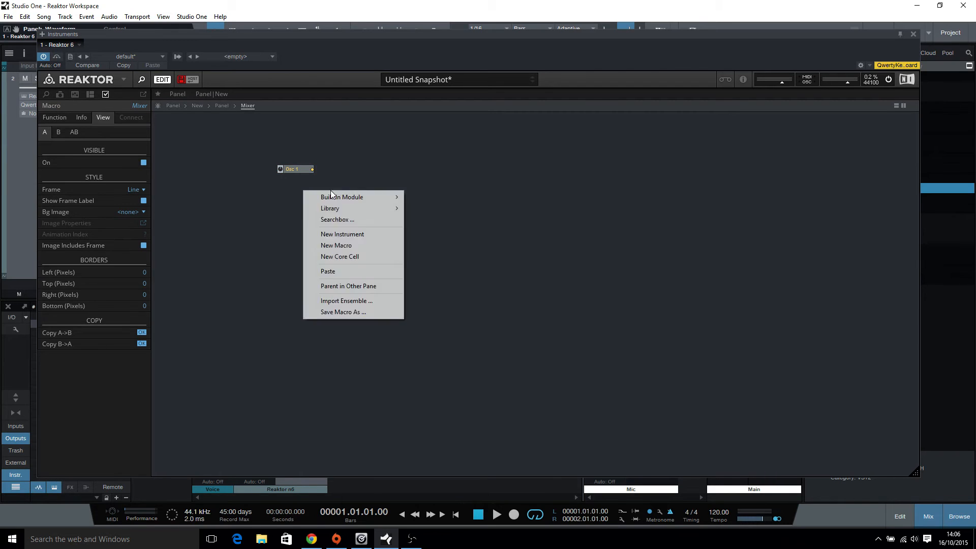
{"action": "mouse_move", "coordinate": [343, 195]}
{"action": "mouse_move", "coordinate": [425, 197]}
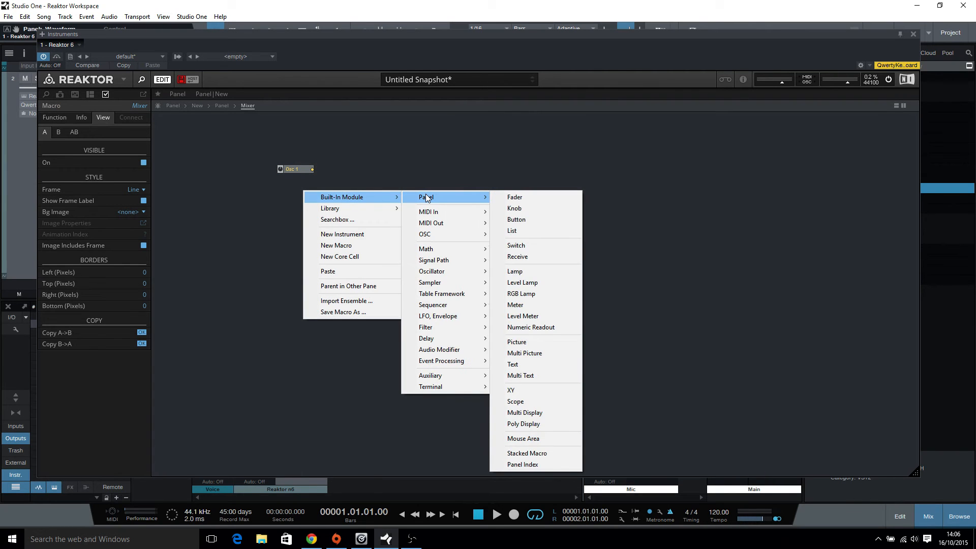
{"action": "left_click", "coordinate": [523, 208]}
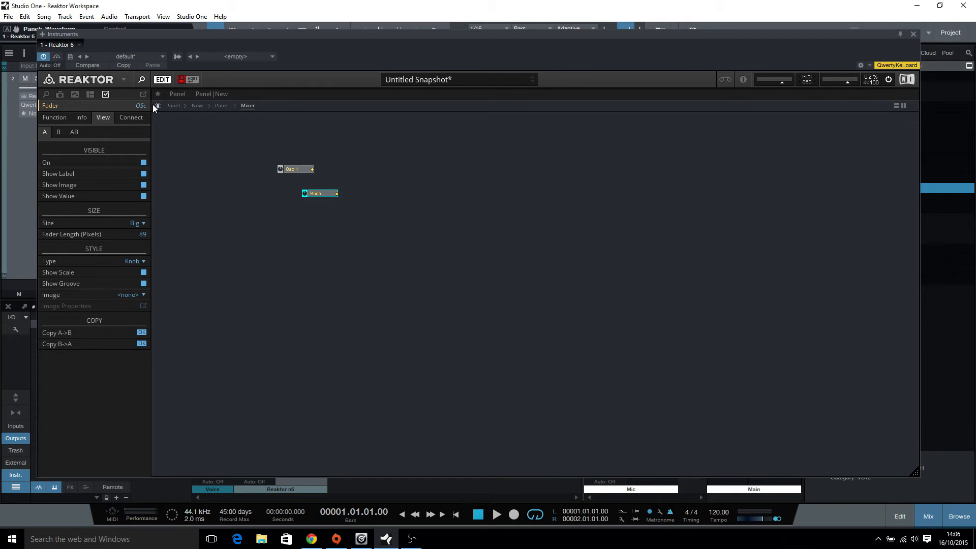
{"action": "type", "text": "sc2"}
{"action": "left_click_drag", "start_coordinate": [320, 194], "coordinate": [298, 183]}
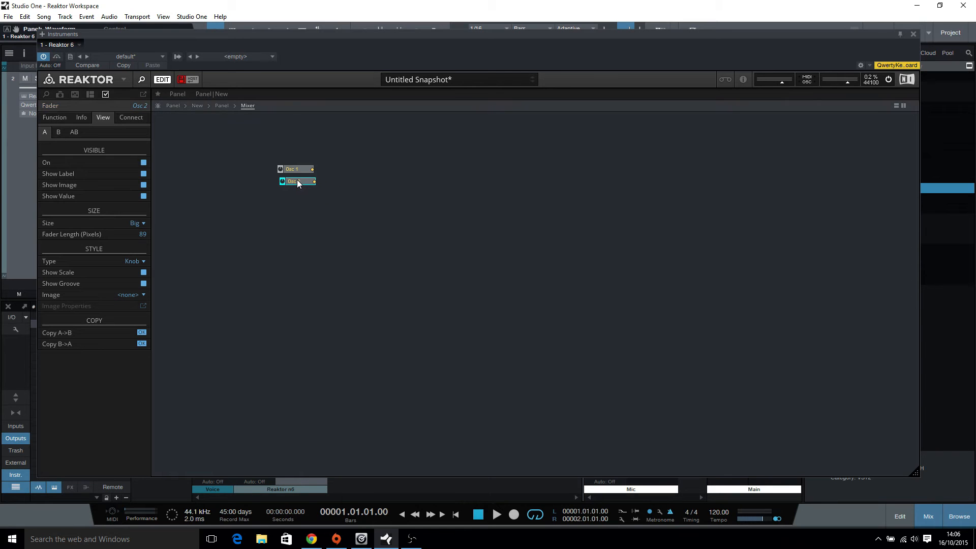
- Add a third knob directly beneath the Osc 2 knob and name it Osc 3
{"action": "right_click", "coordinate": [289, 205]}
{"action": "mouse_move", "coordinate": [331, 211]}
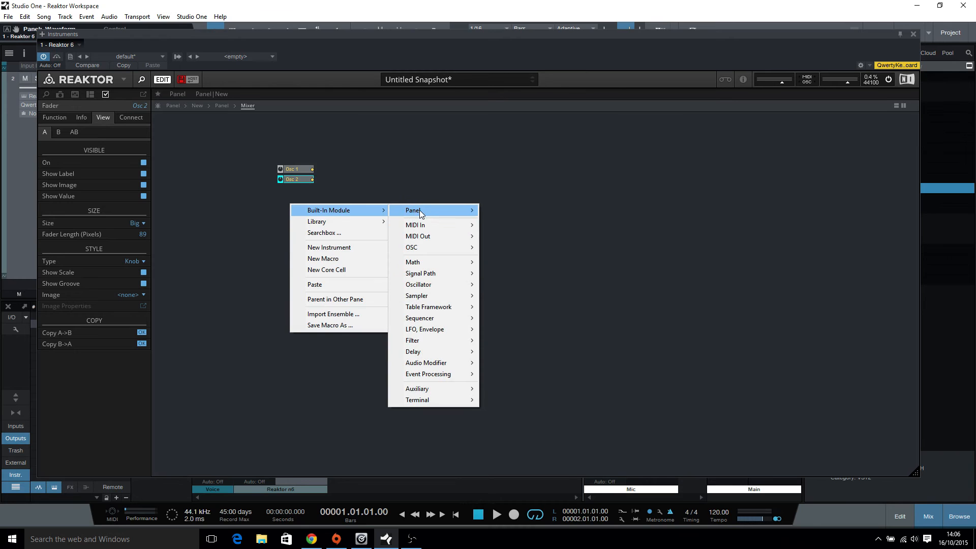
{"action": "mouse_move", "coordinate": [439, 209]}
{"action": "left_click", "coordinate": [493, 219]}
{"action": "left_click_drag", "start_coordinate": [323, 207], "coordinate": [308, 198]}
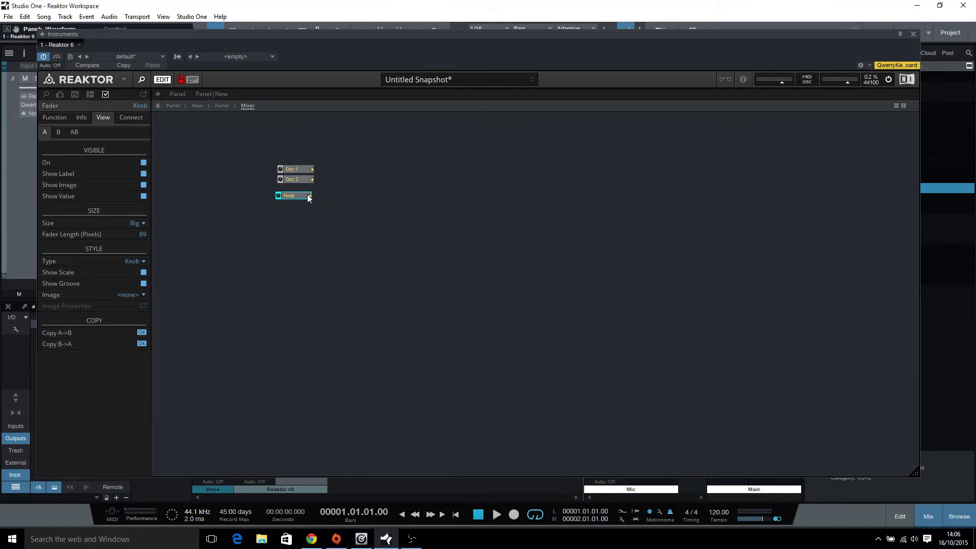
{"action": "double_click", "coordinate": [140, 107]}
{"action": "type", "text": "Osc 3"}
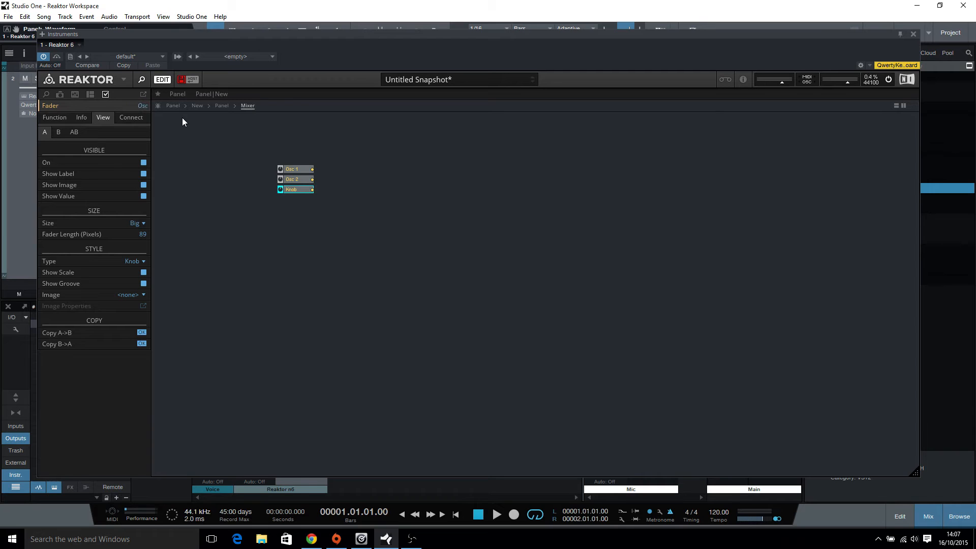
{"action": "key", "text": "Return"}
{"action": "left_click", "coordinate": [319, 273]}
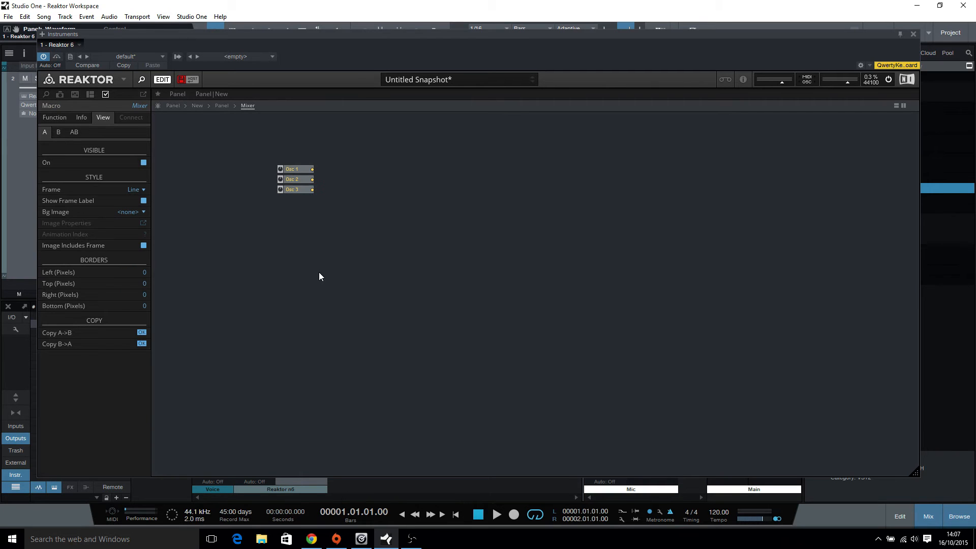
- Rename the Osc 3 knob in the Mixer macro as Noise
{"action": "left_click", "coordinate": [305, 191]}
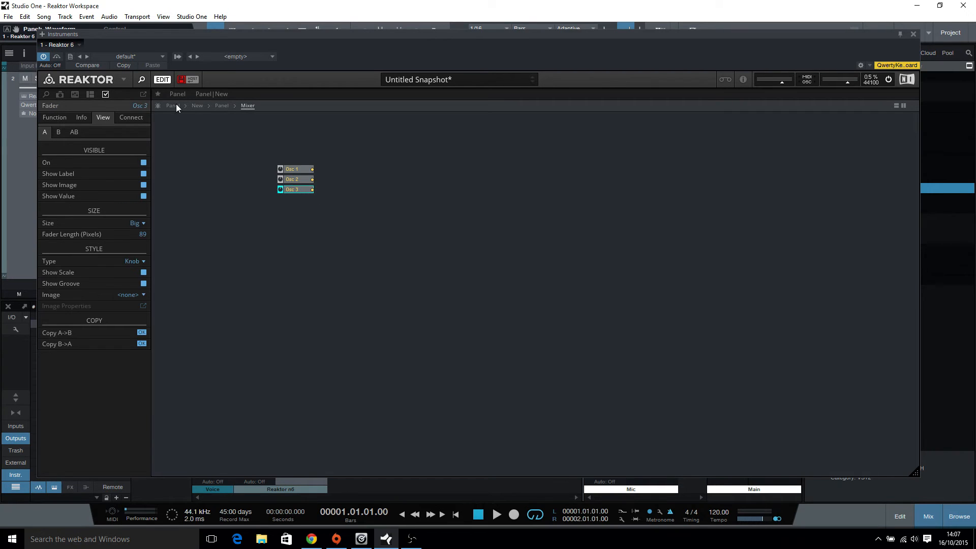
{"action": "double_click", "coordinate": [147, 105]}
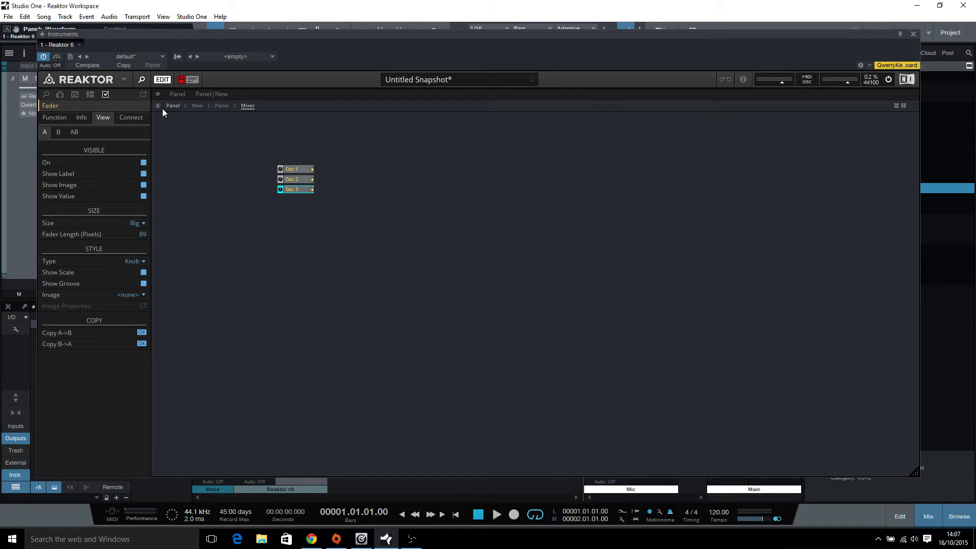
{"action": "left_click", "coordinate": [303, 285]}
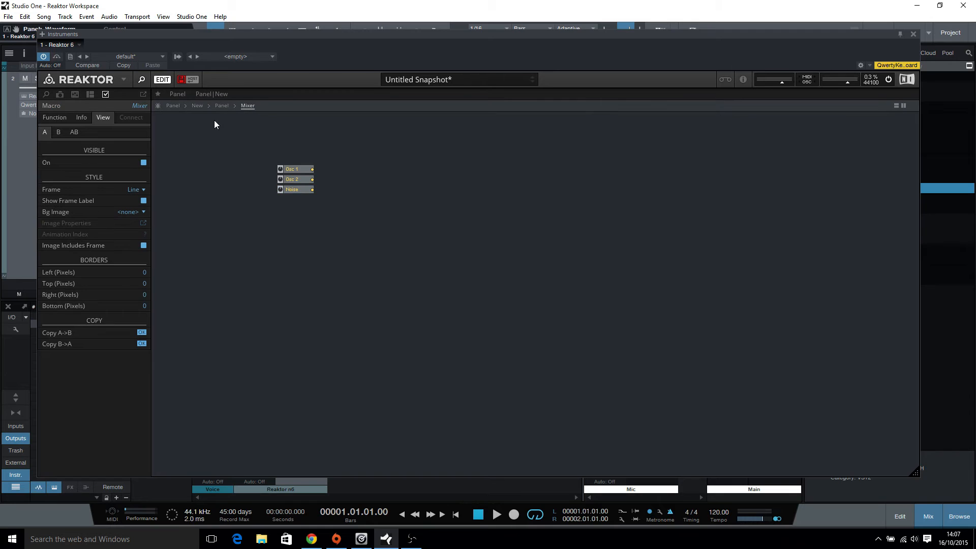
- Unlock the panel, place the Mixer group between Osc 1 and Filter, and align Filter, Amp Env and Mod Env with the oscillator rows
{"action": "left_click", "coordinate": [178, 105]}
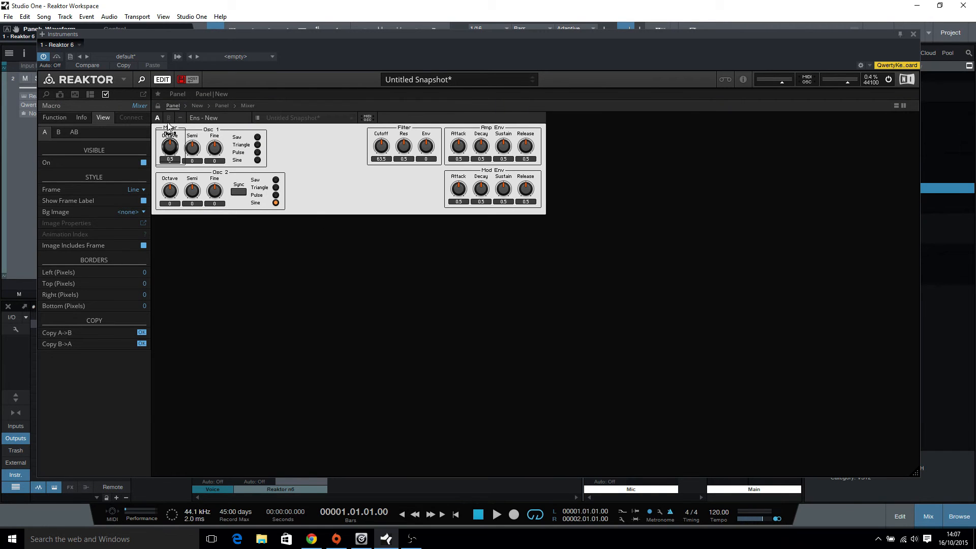
{"action": "left_click_drag", "start_coordinate": [171, 131], "coordinate": [401, 132]}
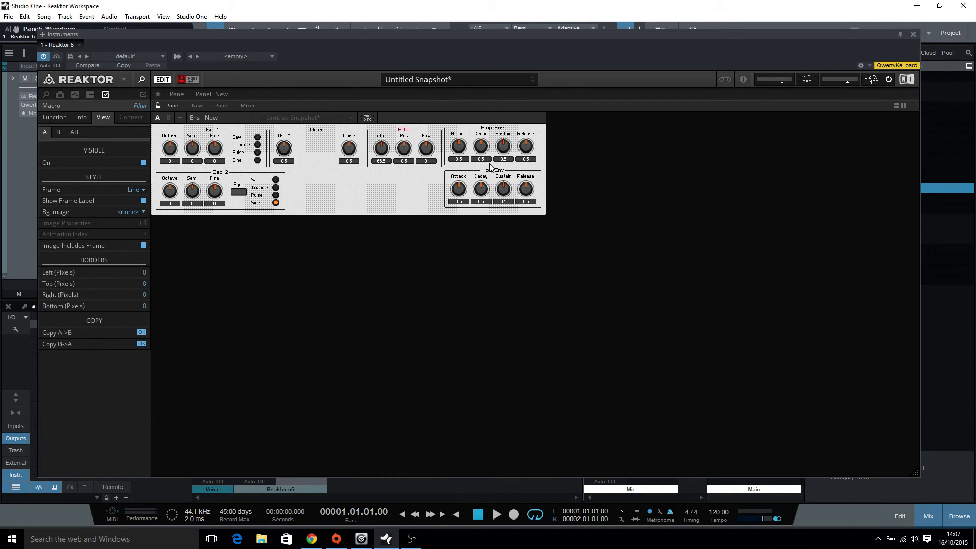
{"action": "left_click_drag", "start_coordinate": [495, 134], "coordinate": [496, 135]}
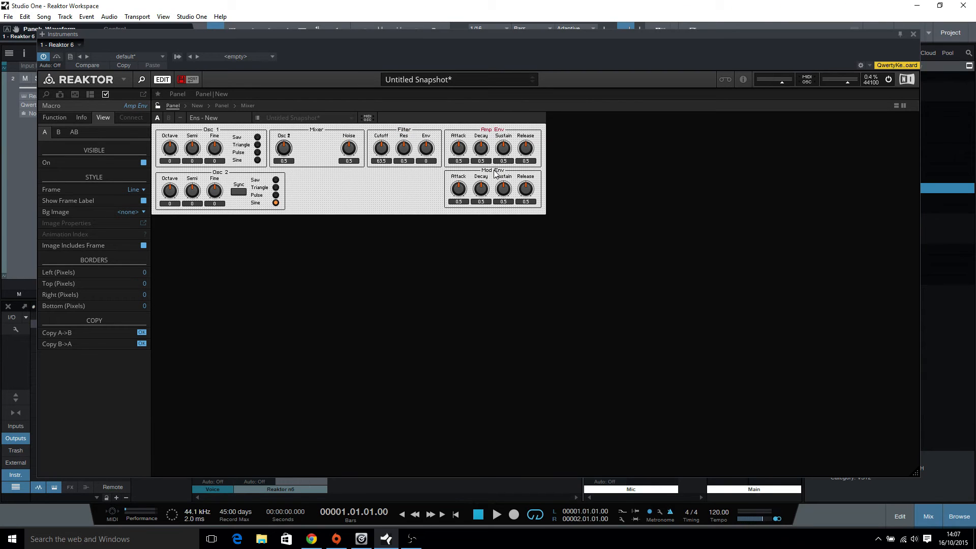
{"action": "left_click_drag", "start_coordinate": [494, 172], "coordinate": [495, 175]}
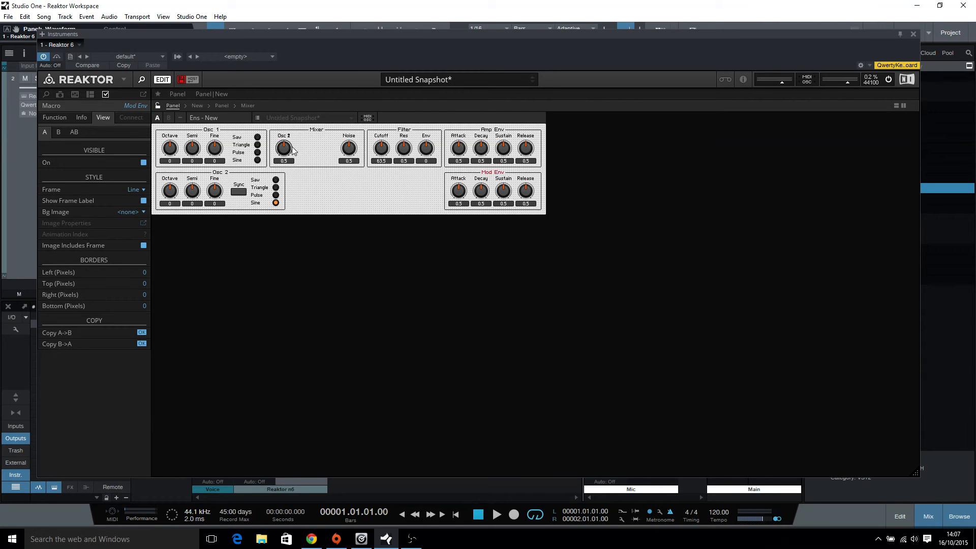
- Place the Mixer's Osc 2 knob midway between the Osc 1 and Noise knobs and lock the panel layout
{"action": "left_click_drag", "start_coordinate": [288, 140], "coordinate": [321, 141]}
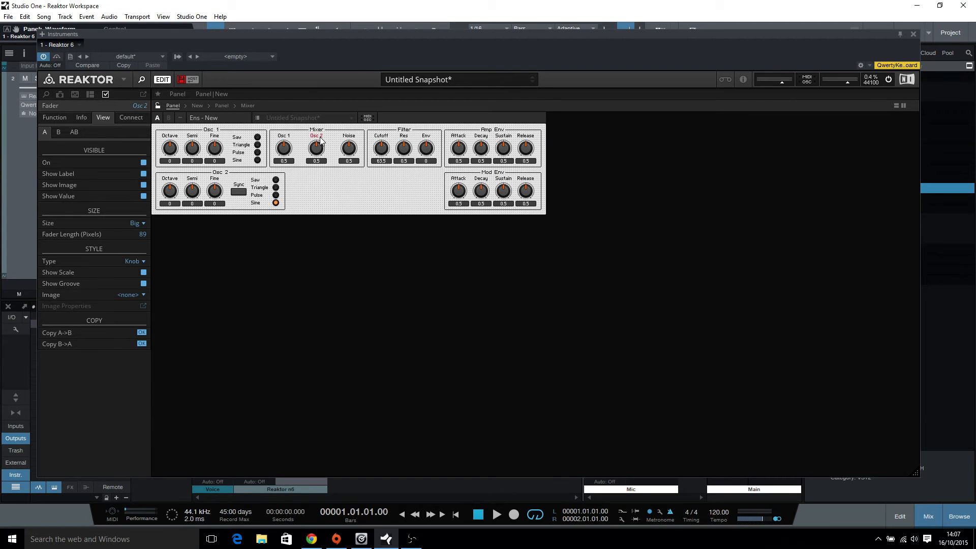
{"action": "left_click", "coordinate": [158, 106]}
- Open the New instrument's structure and move the Panel macro to the lower middle of the canvas
{"action": "left_click", "coordinate": [198, 106]}
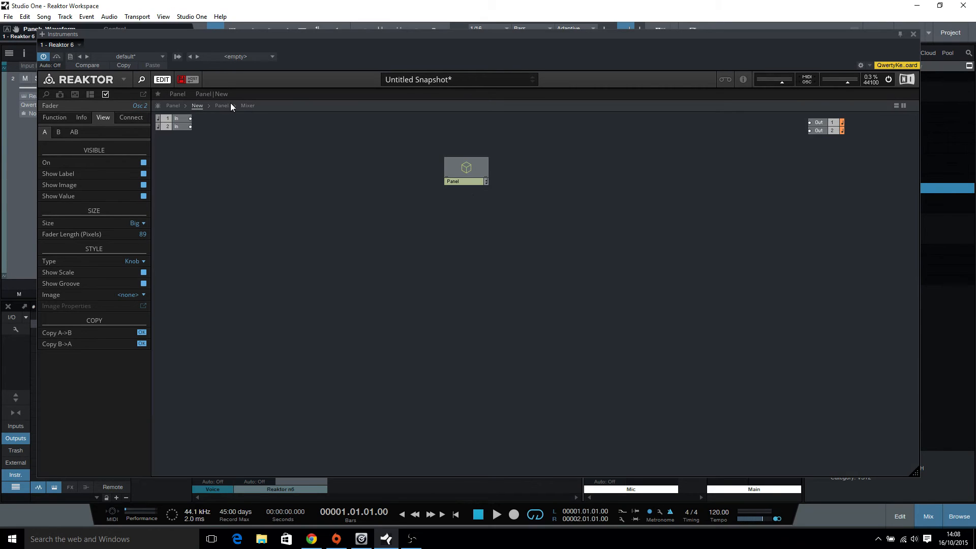
{"action": "left_click_drag", "start_coordinate": [473, 177], "coordinate": [462, 351]}
{"action": "right_click", "coordinate": [327, 129]}
{"action": "mouse_move", "coordinate": [386, 135]}
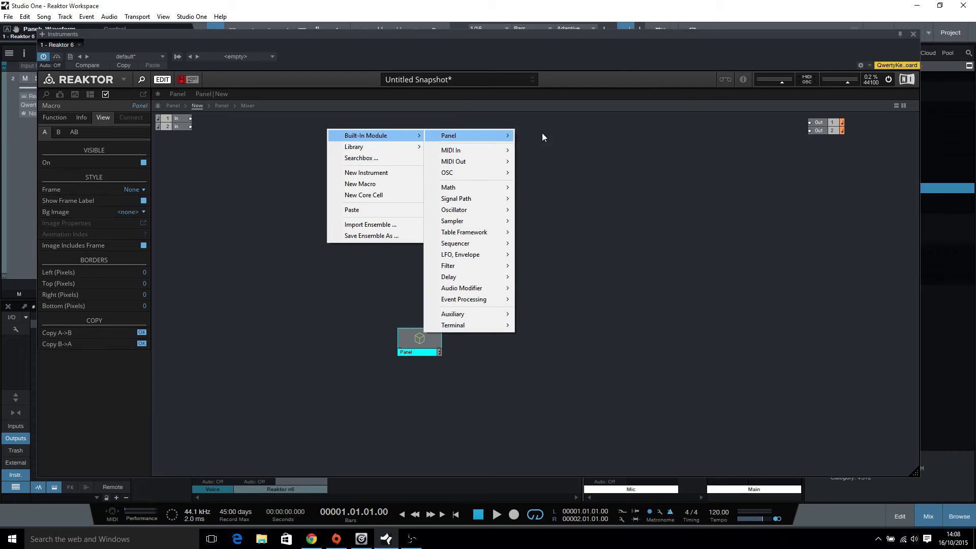
{"action": "mouse_move", "coordinate": [479, 137]}
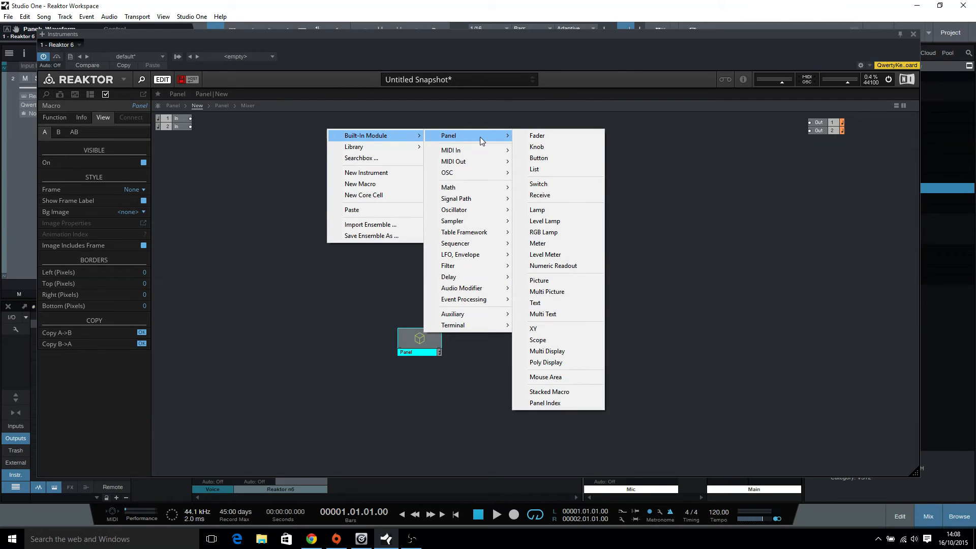
{"action": "left_click", "coordinate": [327, 304]}
- Inside the Panel macro, lower Filter slightly and stack Amp Env above Mod Env close beside it
{"action": "double_click", "coordinate": [422, 342]}
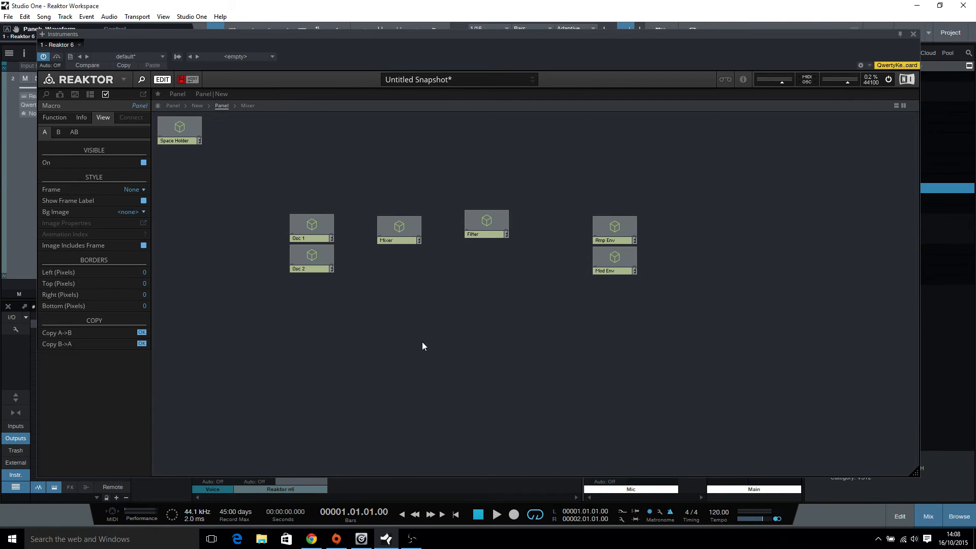
{"action": "left_click_drag", "start_coordinate": [485, 224], "coordinate": [486, 233]}
{"action": "left_click_drag", "start_coordinate": [624, 234], "coordinate": [555, 235]}
{"action": "left_click", "coordinate": [583, 237]}
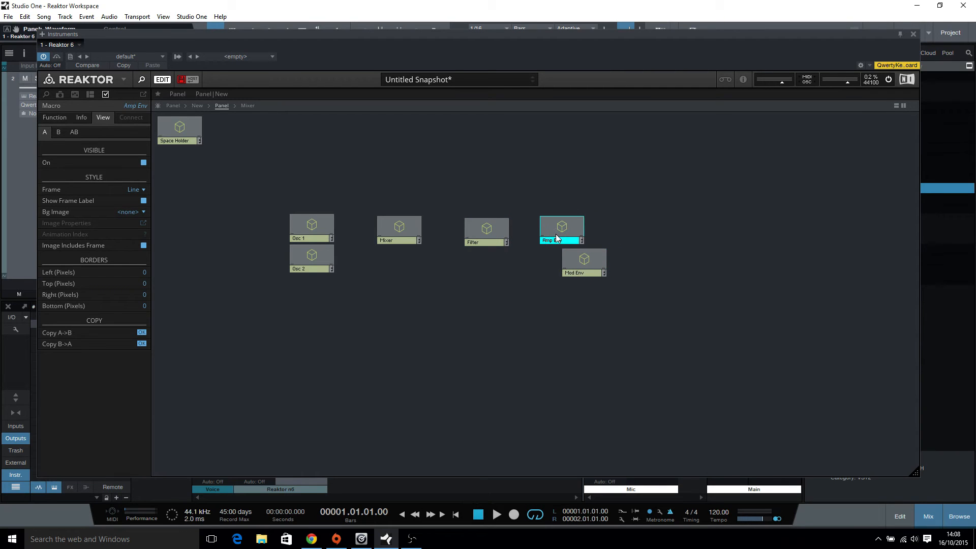
{"action": "left_click_drag", "start_coordinate": [589, 265], "coordinate": [552, 241]}
{"action": "left_click", "coordinate": [553, 239]}
{"action": "left_click", "coordinate": [468, 324]}
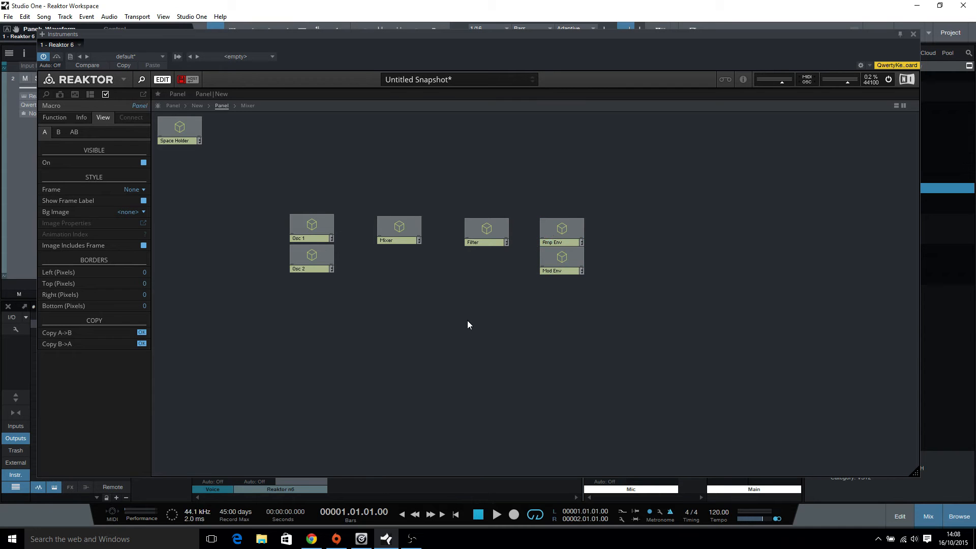
- Add a new macro above the Panel macro in the New instrument's structure and name it Audio
{"action": "double_click", "coordinate": [442, 173]}
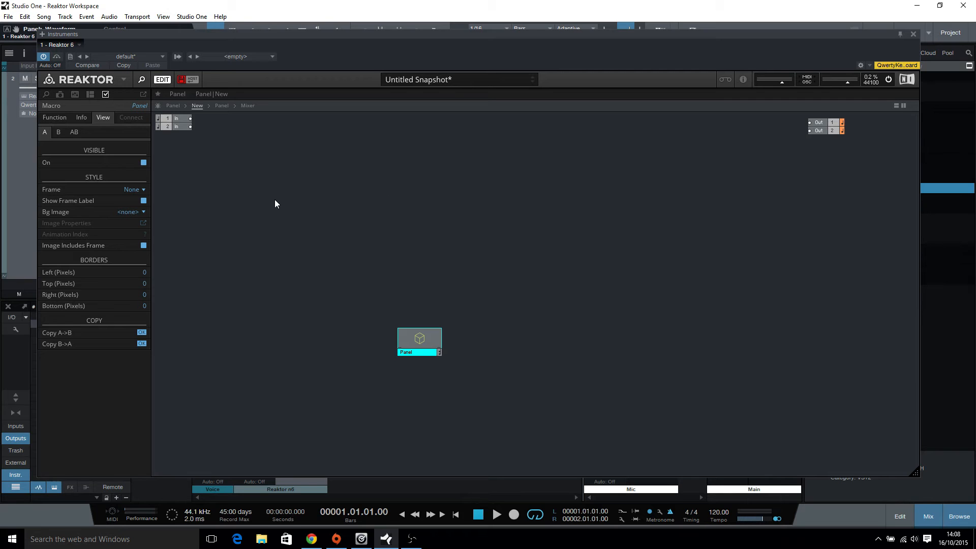
{"action": "right_click", "coordinate": [442, 138]}
{"action": "mouse_move", "coordinate": [490, 145]}
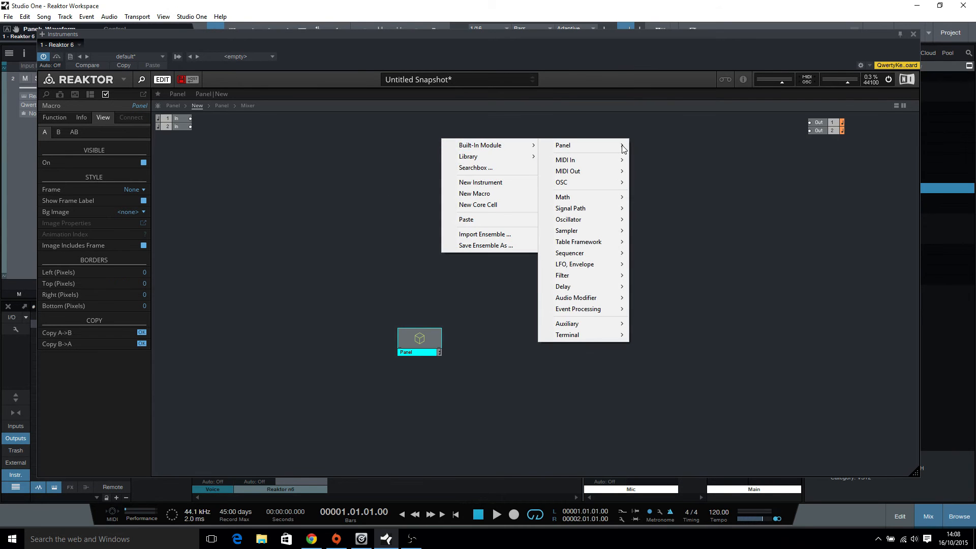
{"action": "left_click", "coordinate": [472, 194]}
{"action": "left_click_drag", "start_coordinate": [465, 147], "coordinate": [430, 162]}
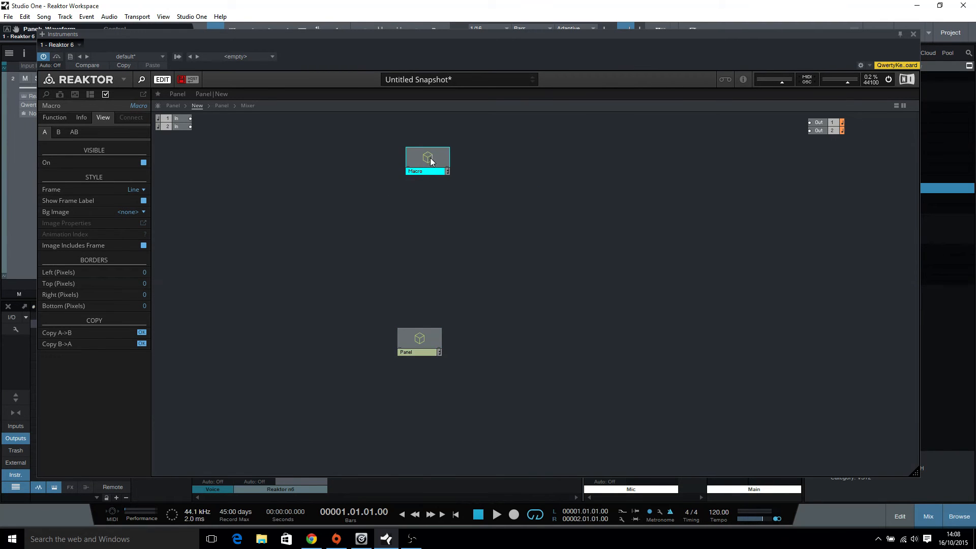
{"action": "left_click", "coordinate": [138, 105]}
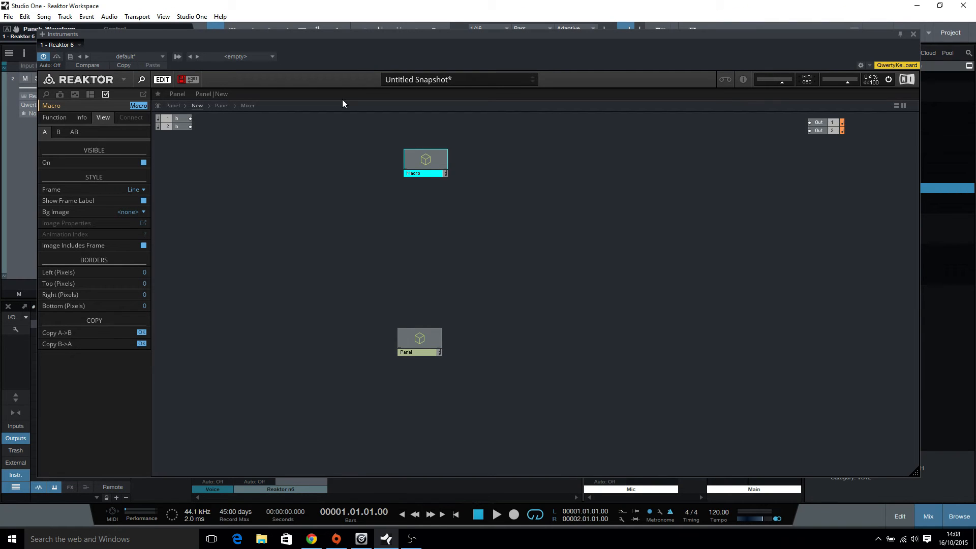
{"action": "type", "text": "Audio"}
{"action": "key", "text": "Return"}
{"action": "left_click_drag", "start_coordinate": [428, 168], "coordinate": [429, 177]}
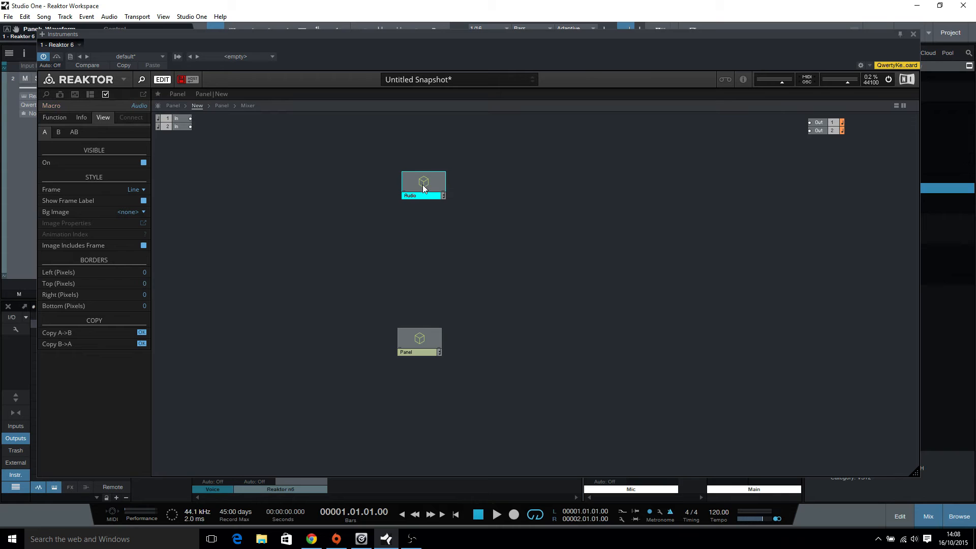
- Rename the Panel macro as Input
{"action": "left_click", "coordinate": [419, 347]}
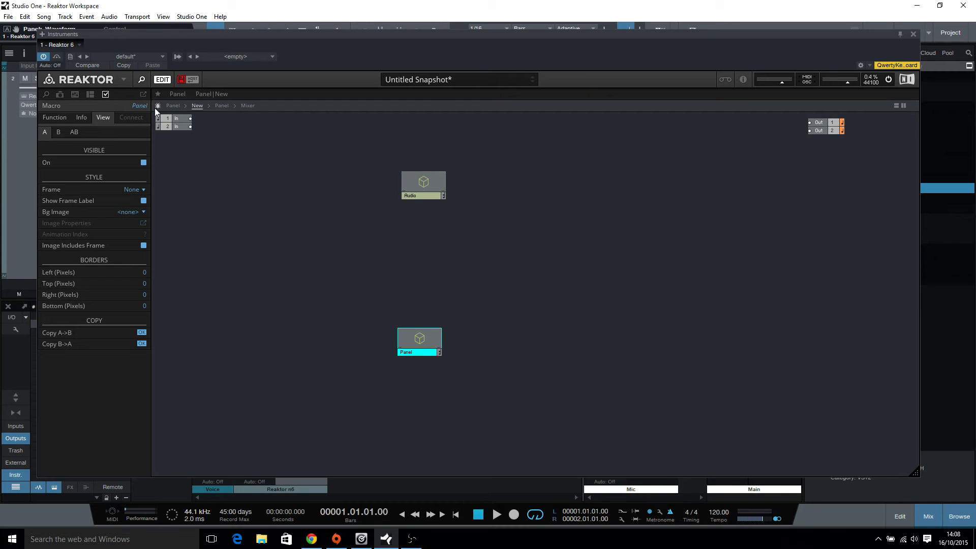
{"action": "type", "text": "Input"}
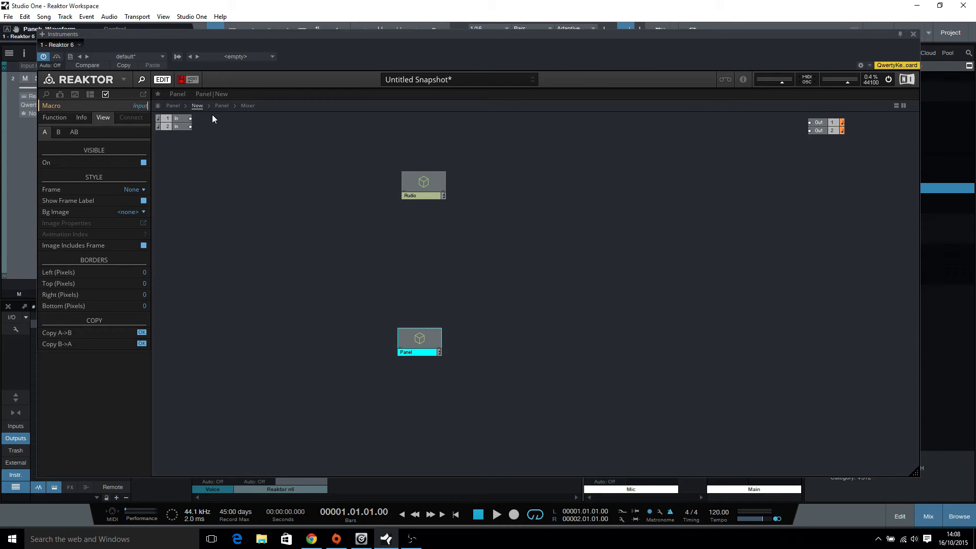
{"action": "key", "text": "Return"}
- Move the Audio macro higher above the Input macro in the New instrument's structure
{"action": "double_click", "coordinate": [424, 183]}
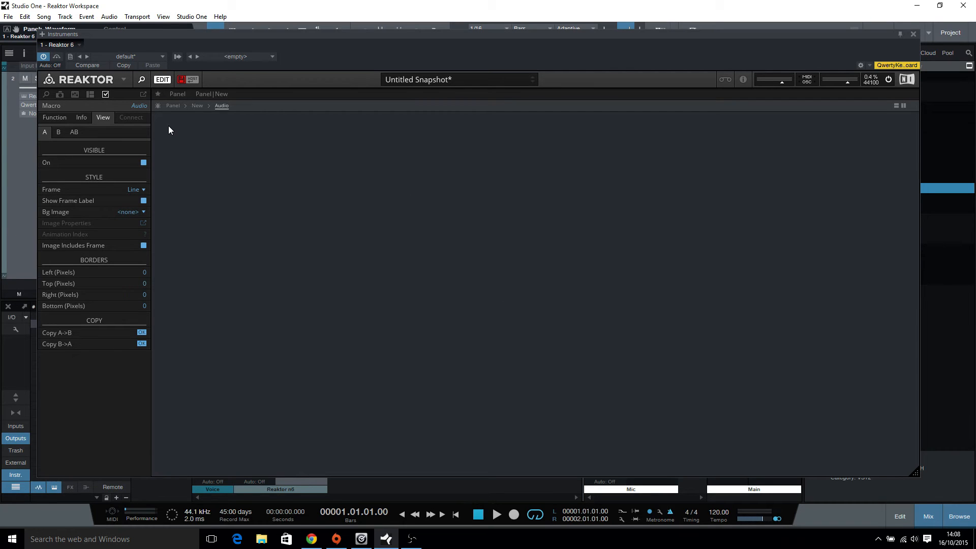
{"action": "double_click", "coordinate": [371, 213]}
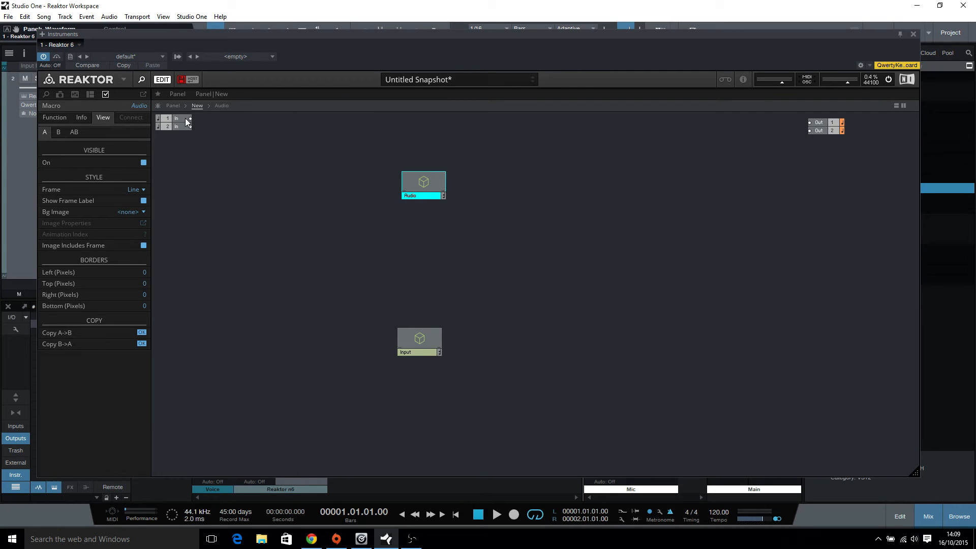
{"action": "left_click_drag", "start_coordinate": [426, 186], "coordinate": [427, 159]}
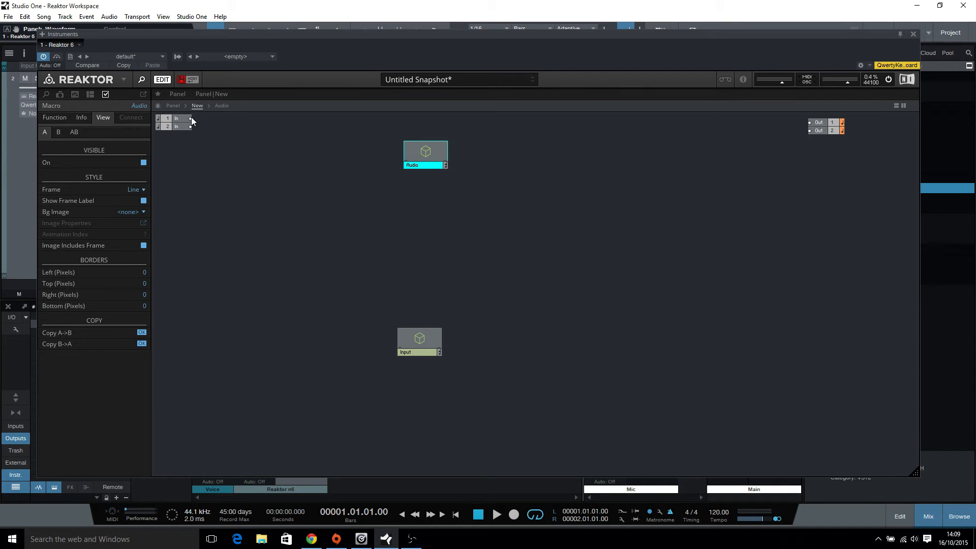
- Create a new macro inside the Audio macro, name it Osc1 and place it near the upper edge
{"action": "double_click", "coordinate": [426, 152]}
{"action": "right_click", "coordinate": [188, 157]}
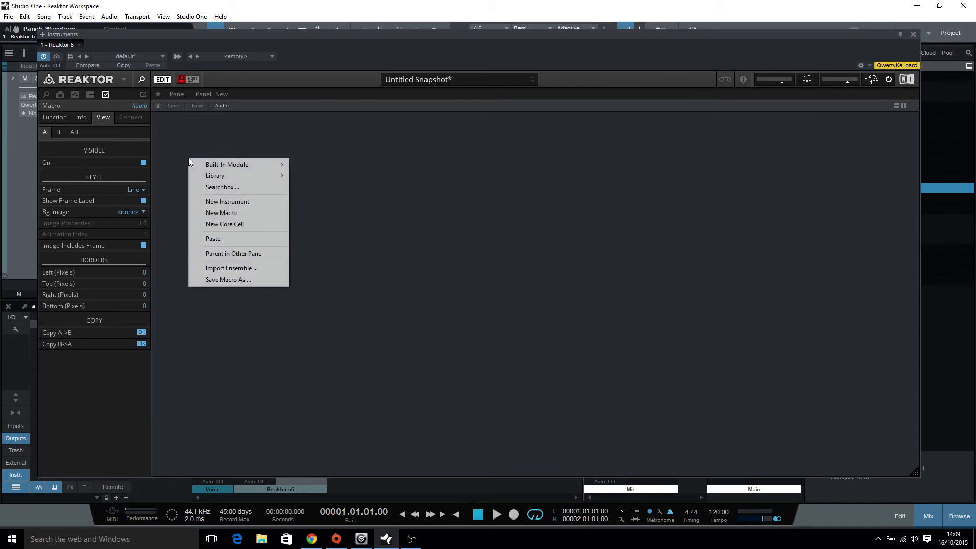
{"action": "mouse_move", "coordinate": [233, 163]}
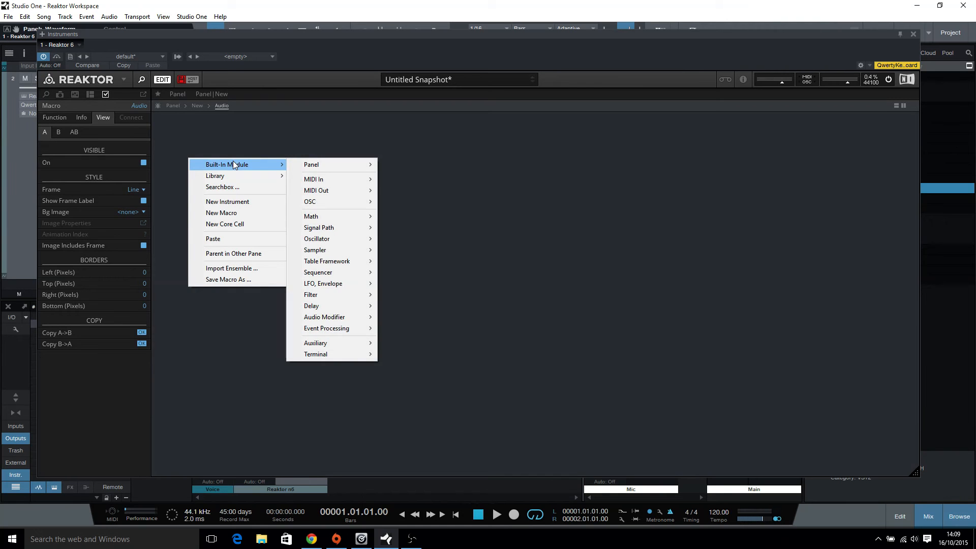
{"action": "left_click", "coordinate": [234, 213]}
{"action": "left_click", "coordinate": [144, 106]}
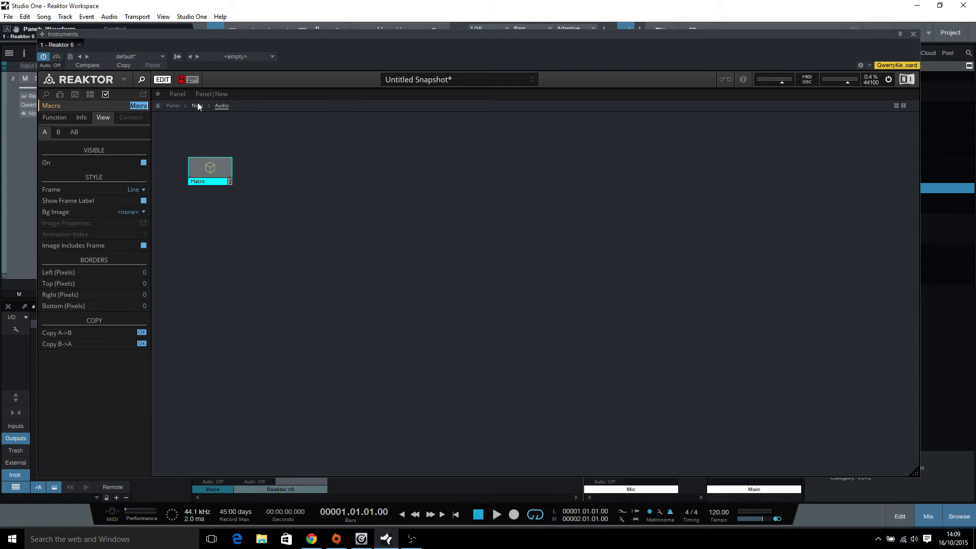
{"action": "type", "text": "Osc1"}
{"action": "key", "text": "Return"}
{"action": "left_click_drag", "start_coordinate": [213, 167], "coordinate": [268, 158]}
- Insert a Saw Sync oscillator inside the Osc1 macro and move it toward the upper middle of the canvas
{"action": "double_click", "coordinate": [269, 158]}
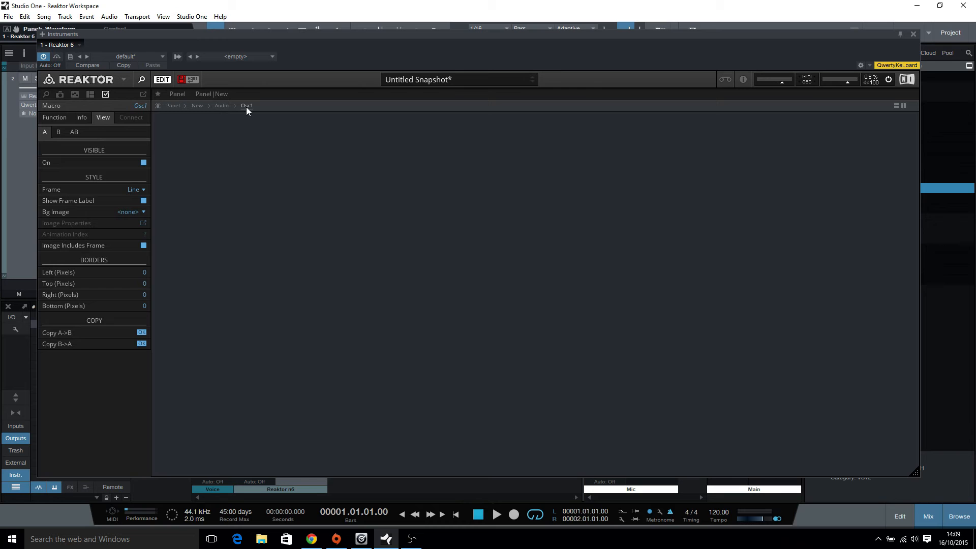
{"action": "right_click", "coordinate": [247, 147]}
{"action": "mouse_move", "coordinate": [273, 154]}
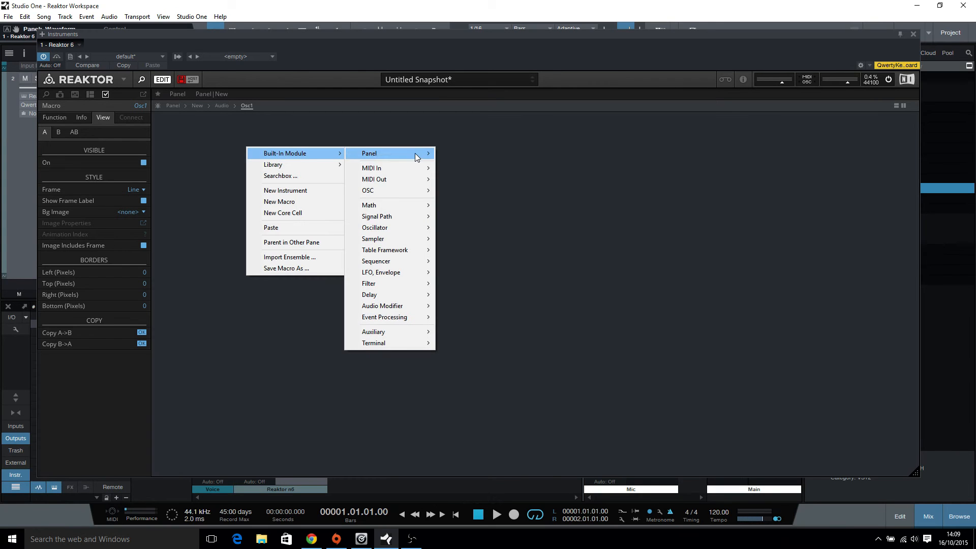
{"action": "mouse_move", "coordinate": [392, 188]}
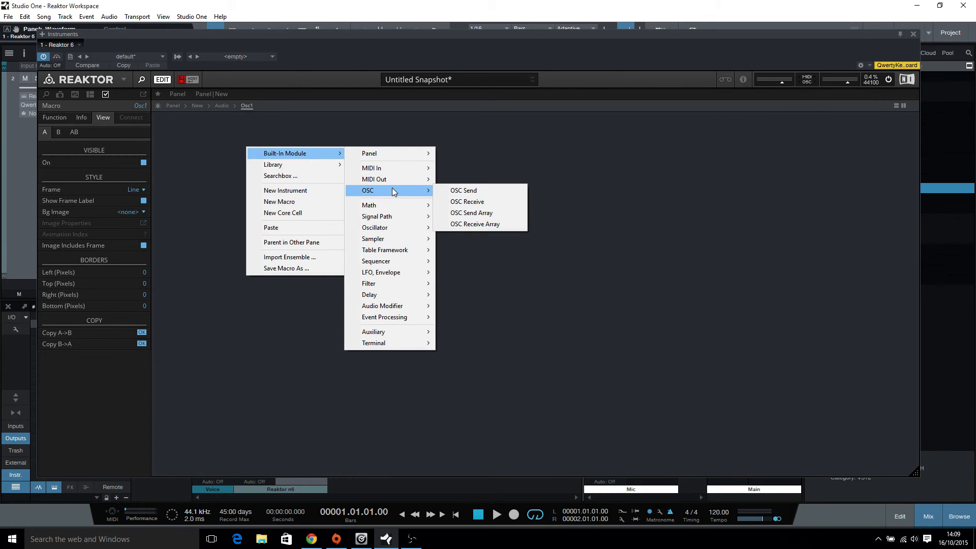
{"action": "mouse_move", "coordinate": [389, 230]}
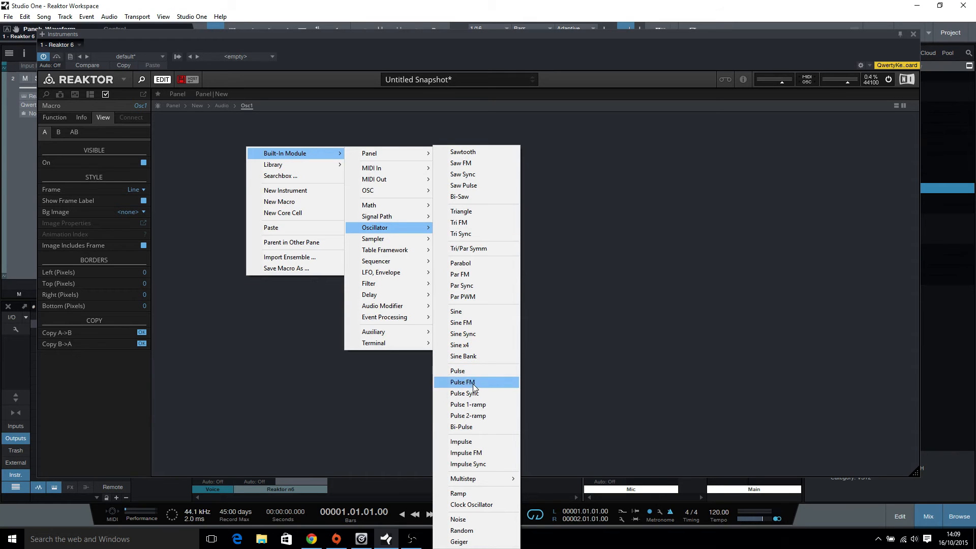
{"action": "left_click", "coordinate": [484, 174]}
{"action": "left_click_drag", "start_coordinate": [270, 173], "coordinate": [390, 175]}
{"action": "right_click", "coordinate": [344, 225]}
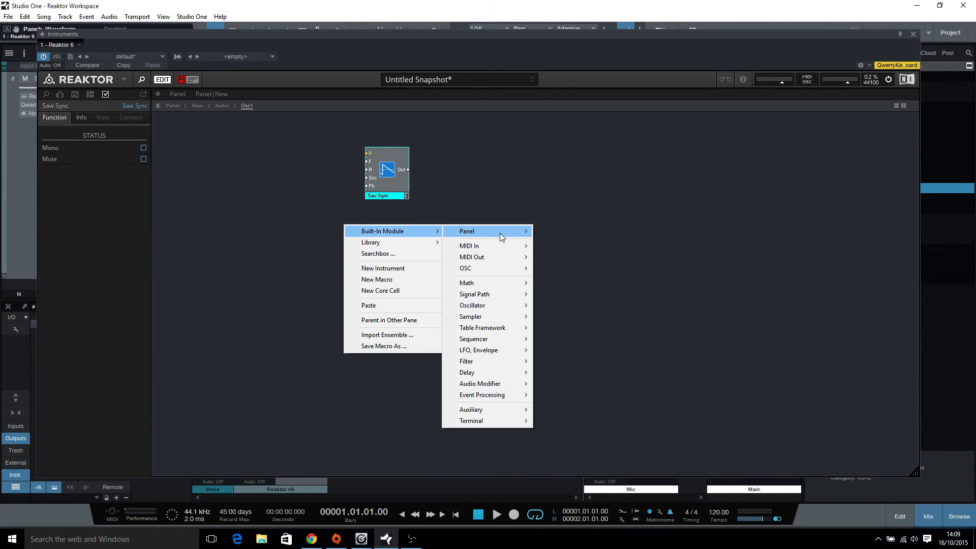
{"action": "mouse_move", "coordinate": [491, 306]}
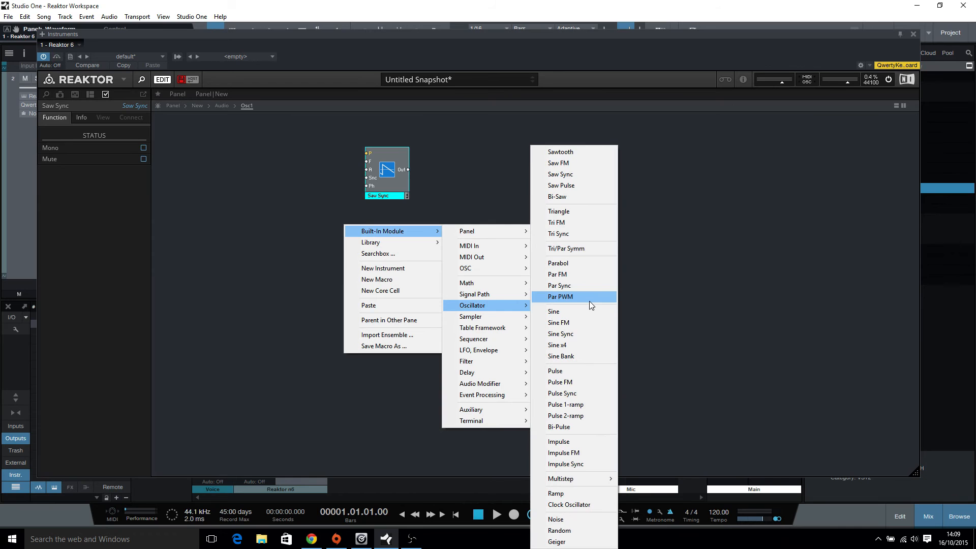
{"action": "left_click", "coordinate": [568, 222]}
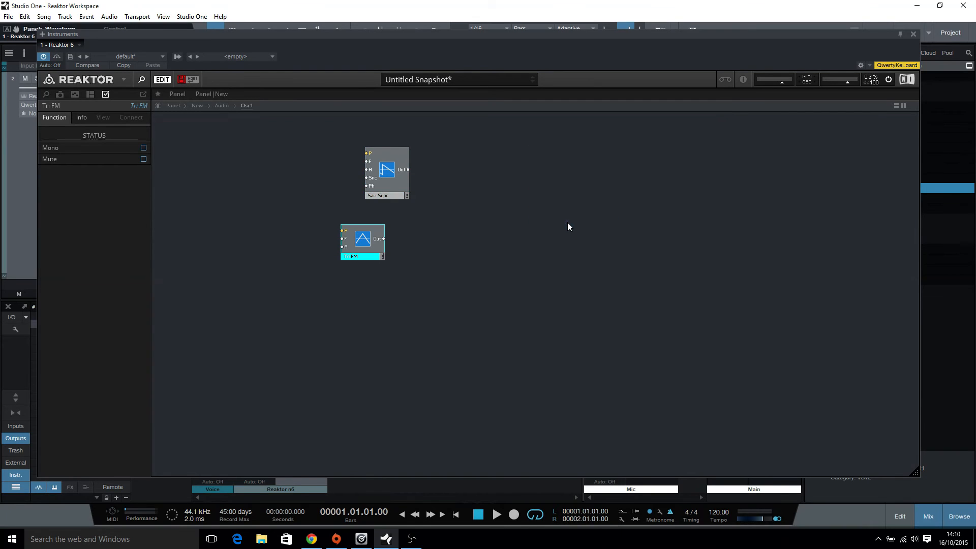
{"action": "right_click", "coordinate": [361, 260]}
{"action": "right_click", "coordinate": [361, 249]}
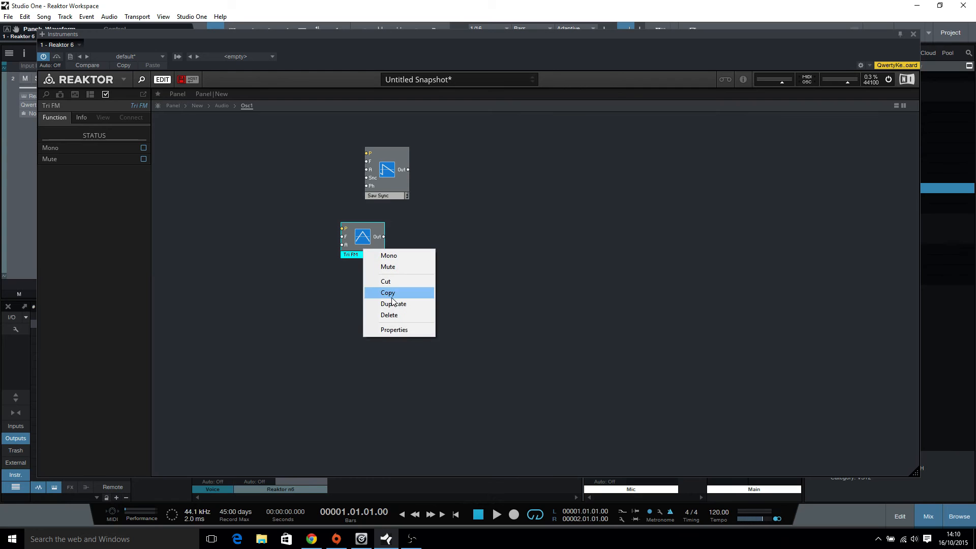
{"action": "left_click", "coordinate": [389, 315]}
- Insert a Tri Sync oscillator and align it directly below Saw Sync
{"action": "right_click", "coordinate": [390, 252]}
{"action": "mouse_move", "coordinate": [456, 259]}
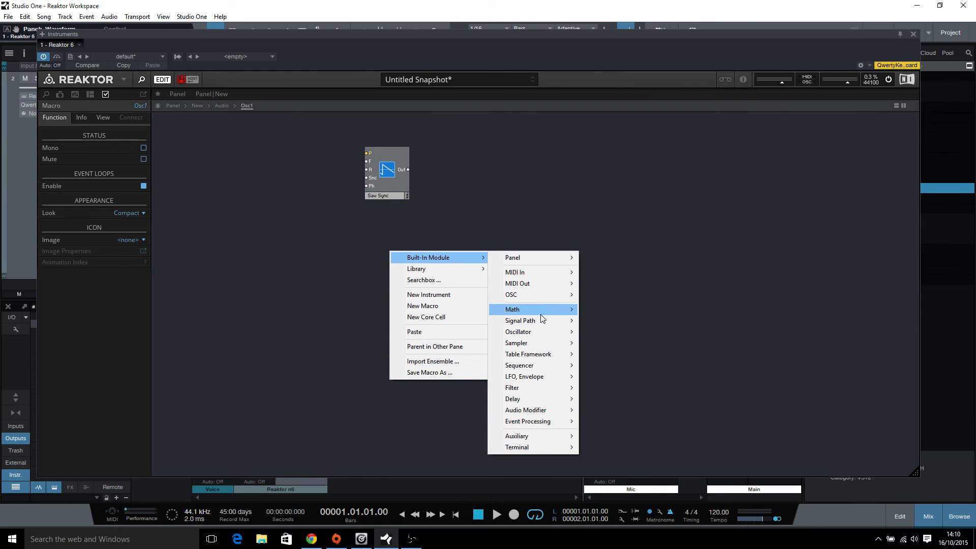
{"action": "mouse_move", "coordinate": [532, 331]}
{"action": "left_click", "coordinate": [623, 234]}
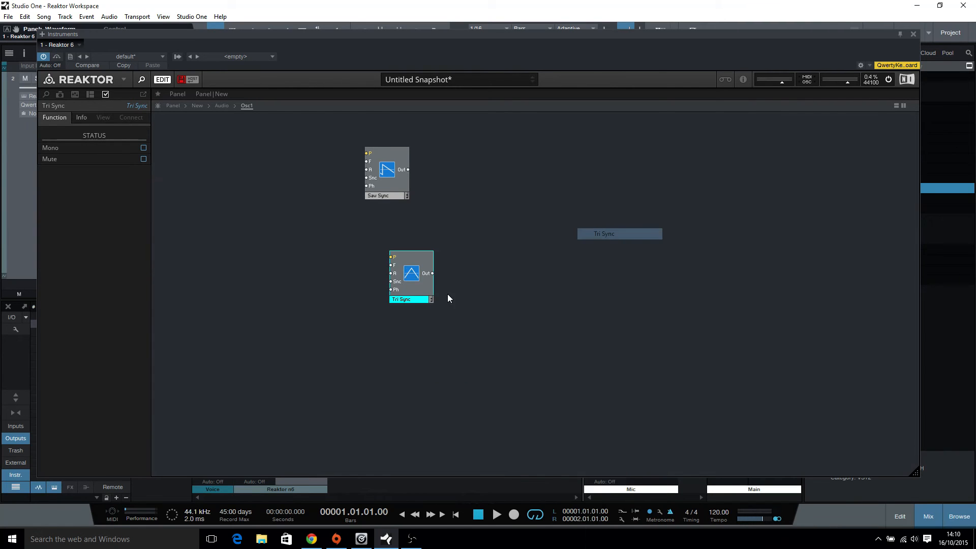
{"action": "left_click_drag", "start_coordinate": [411, 276], "coordinate": [387, 227]}
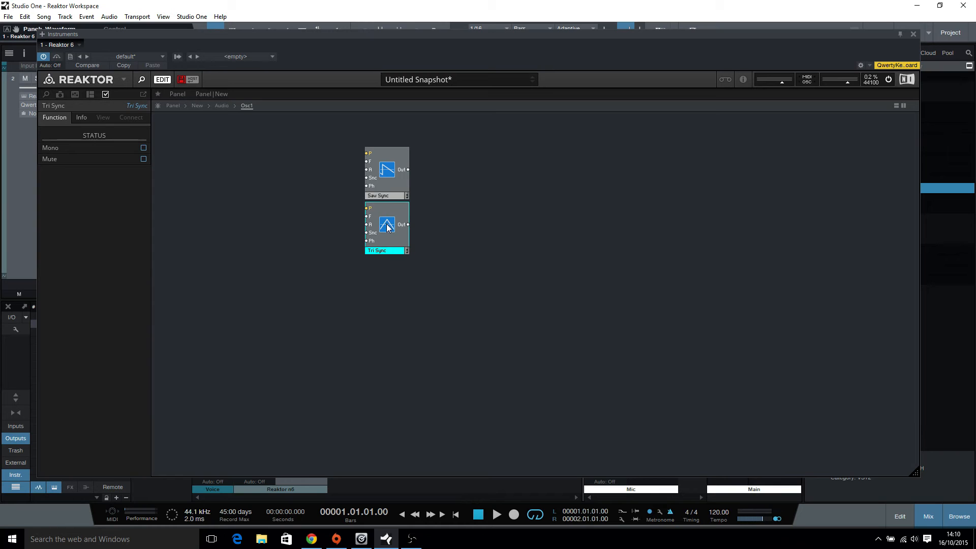
- Insert a Pulse Sync oscillator and align it directly below Tri Sync
{"action": "right_click", "coordinate": [392, 300]}
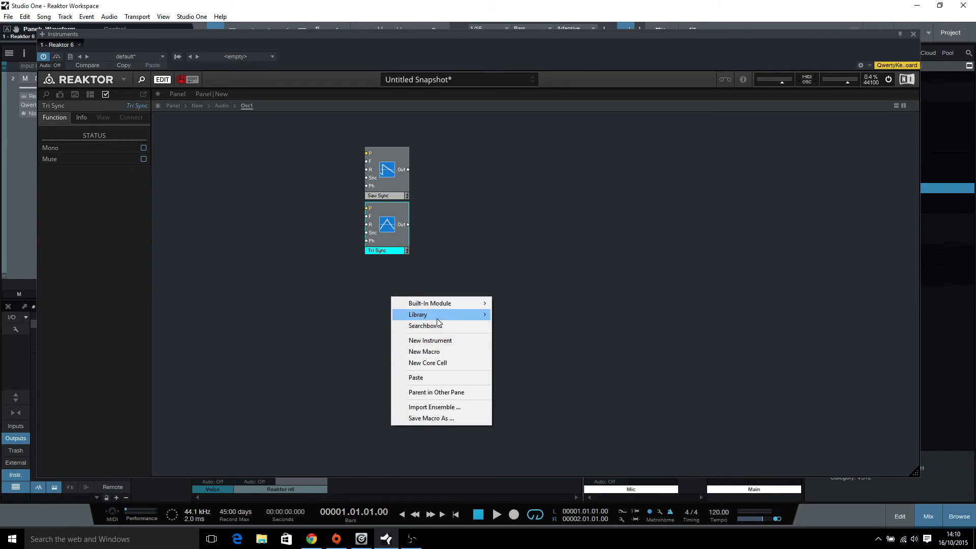
{"action": "mouse_move", "coordinate": [441, 304]}
{"action": "mouse_move", "coordinate": [544, 380]}
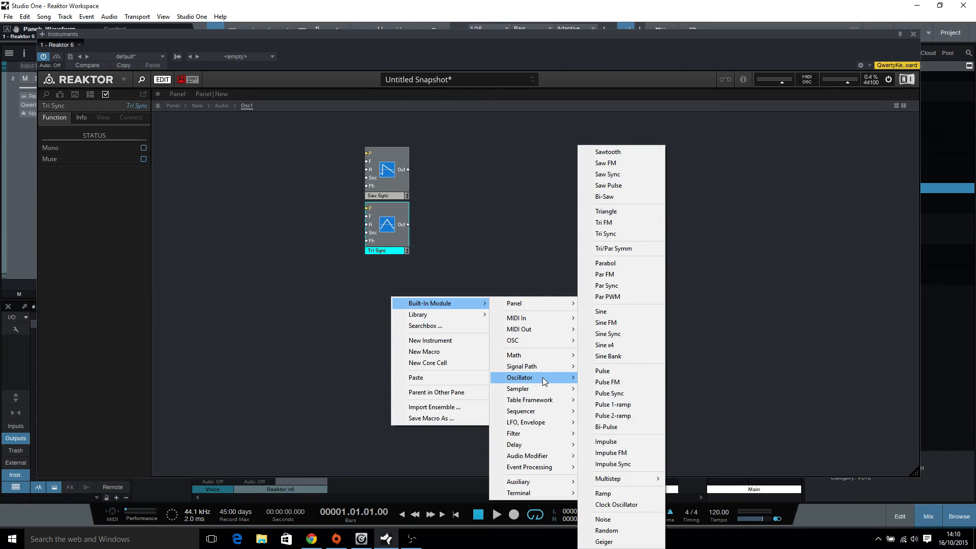
{"action": "left_click", "coordinate": [609, 395]}
{"action": "left_click_drag", "start_coordinate": [412, 325], "coordinate": [389, 288]}
- Insert a Sine Sync oscillator and align it directly below Pulse Sync
{"action": "right_click", "coordinate": [385, 335]}
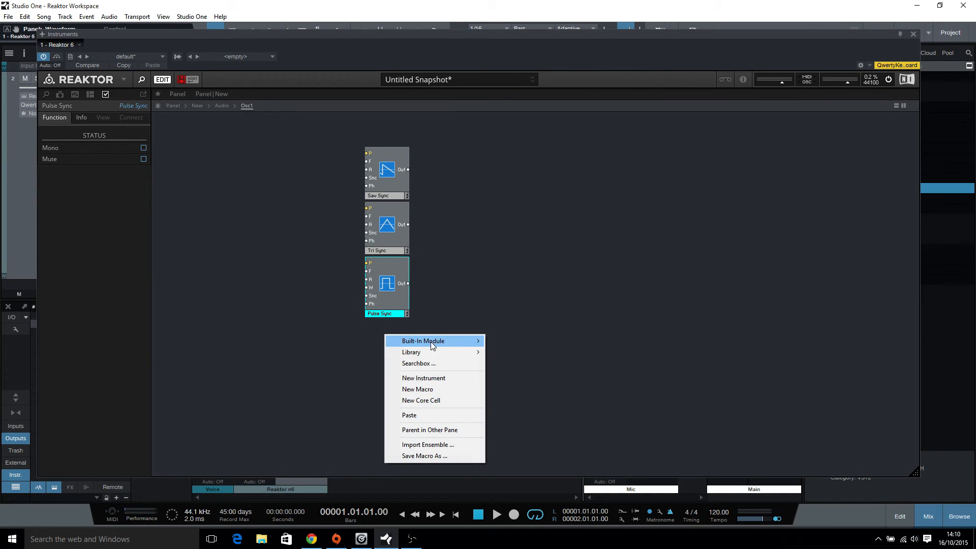
{"action": "mouse_move", "coordinate": [463, 342]}
{"action": "mouse_move", "coordinate": [534, 417]}
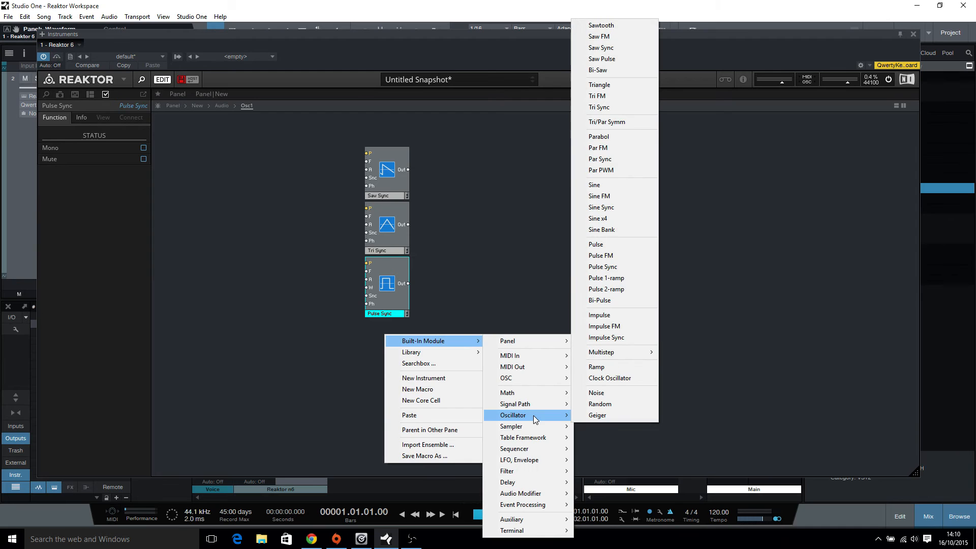
{"action": "left_click", "coordinate": [619, 206]}
{"action": "left_click_drag", "start_coordinate": [406, 368], "coordinate": [389, 353]}
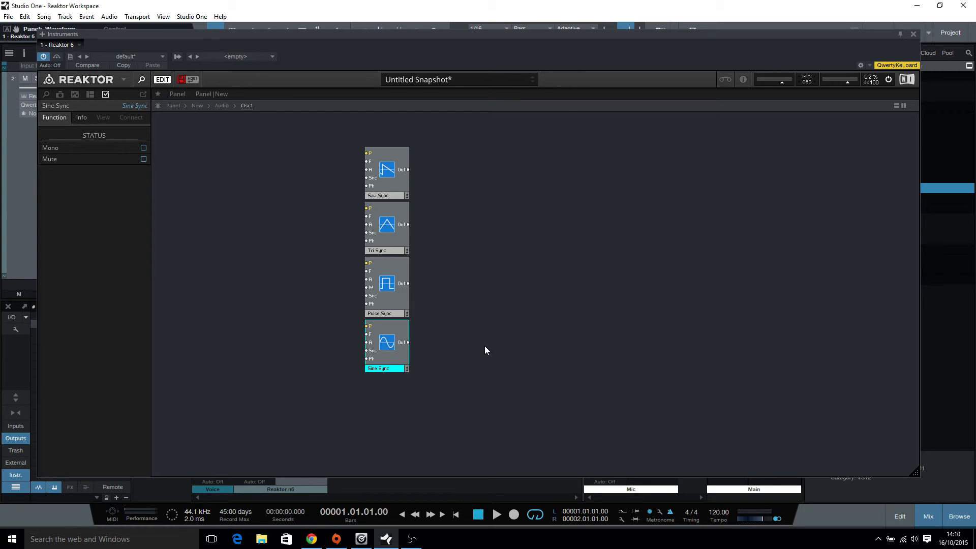
- Insert a Switch module to the right of the oscillators and set its minimum number of ports to 4
{"action": "right_click", "coordinate": [546, 275]}
{"action": "mouse_move", "coordinate": [625, 281]}
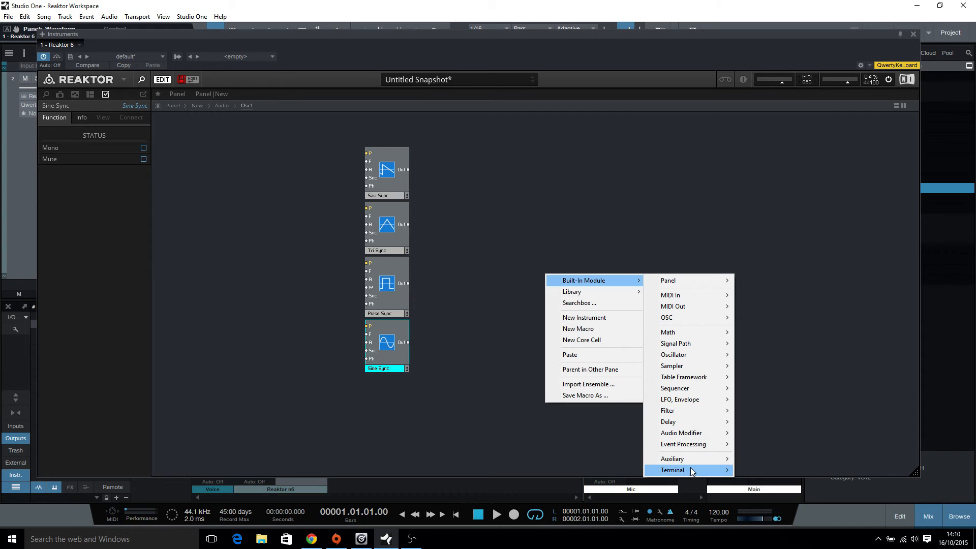
{"action": "mouse_move", "coordinate": [688, 283]}
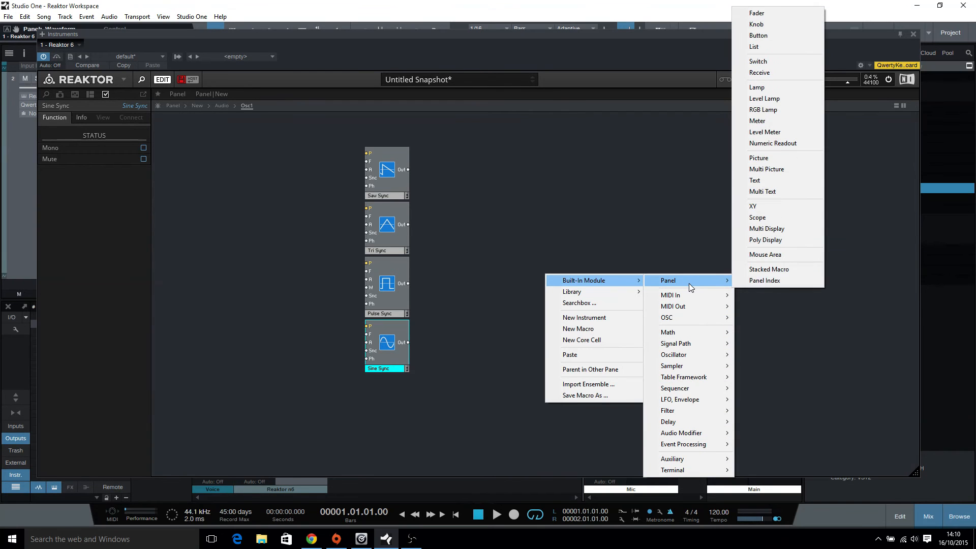
{"action": "left_click", "coordinate": [791, 61]}
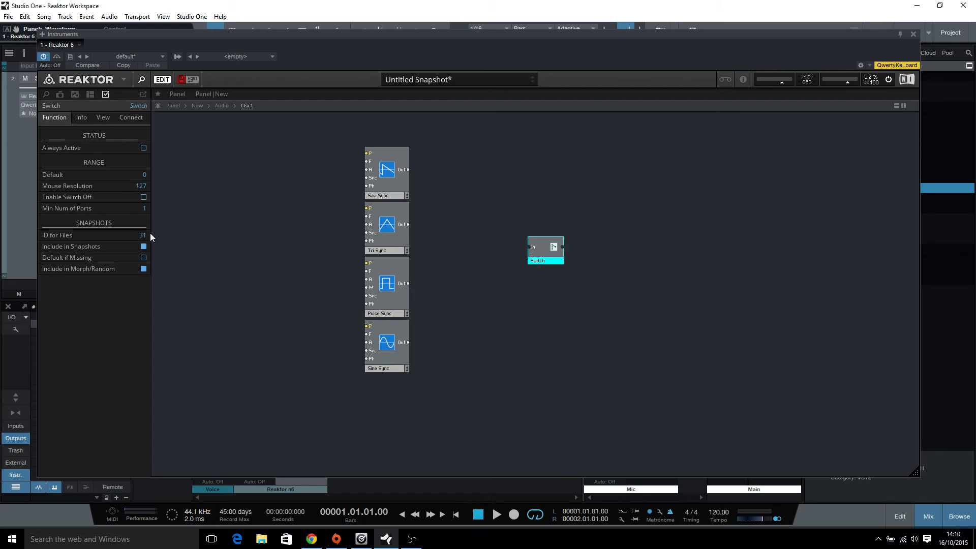
{"action": "left_click_drag", "start_coordinate": [143, 209], "coordinate": [151, 205]}
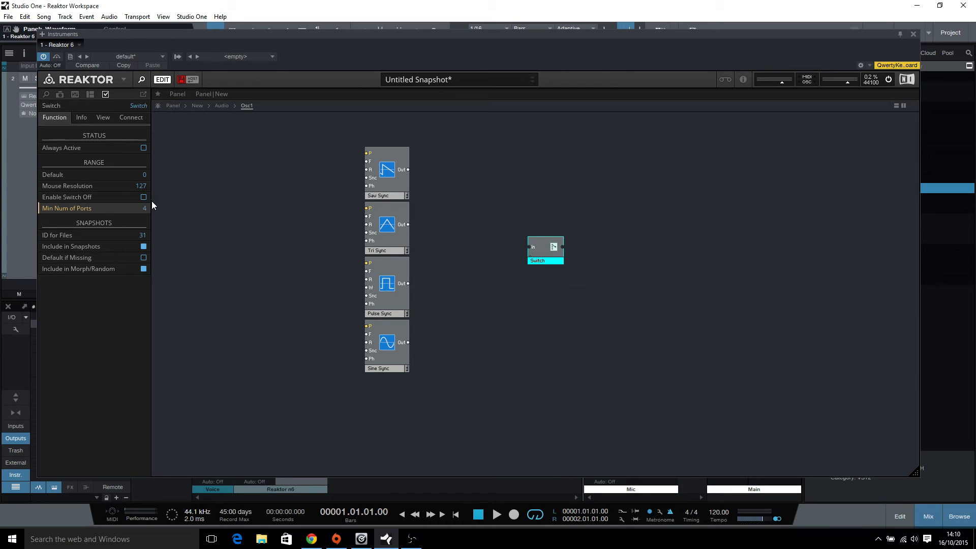
{"action": "left_click", "coordinate": [297, 277]}
{"action": "left_click_drag", "start_coordinate": [547, 263], "coordinate": [537, 265]}
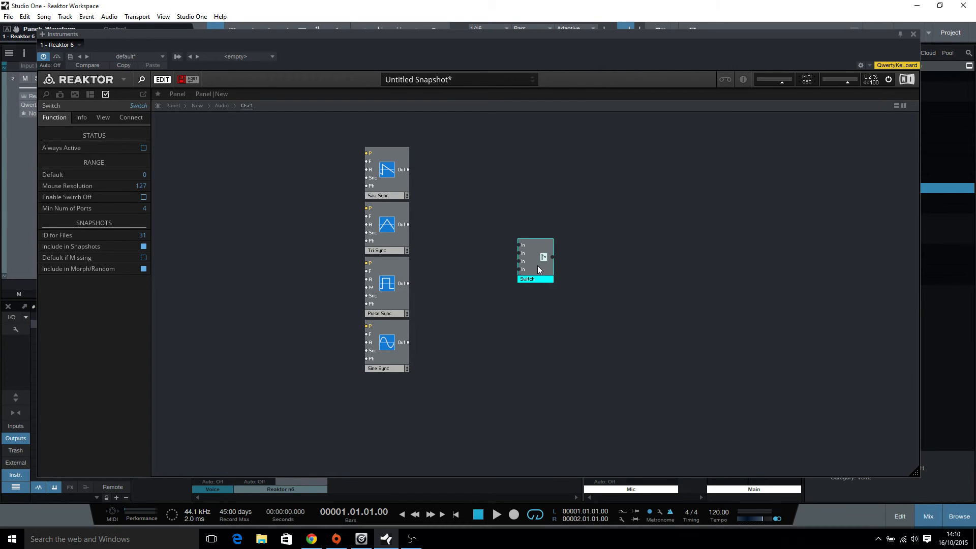
- Wire the Saw, Tri, Pulse and Sine Sync outputs to the Switch's four inputs in order and move the Switch closer to the oscillators
{"action": "left_click_drag", "start_coordinate": [408, 170], "coordinate": [515, 244]}
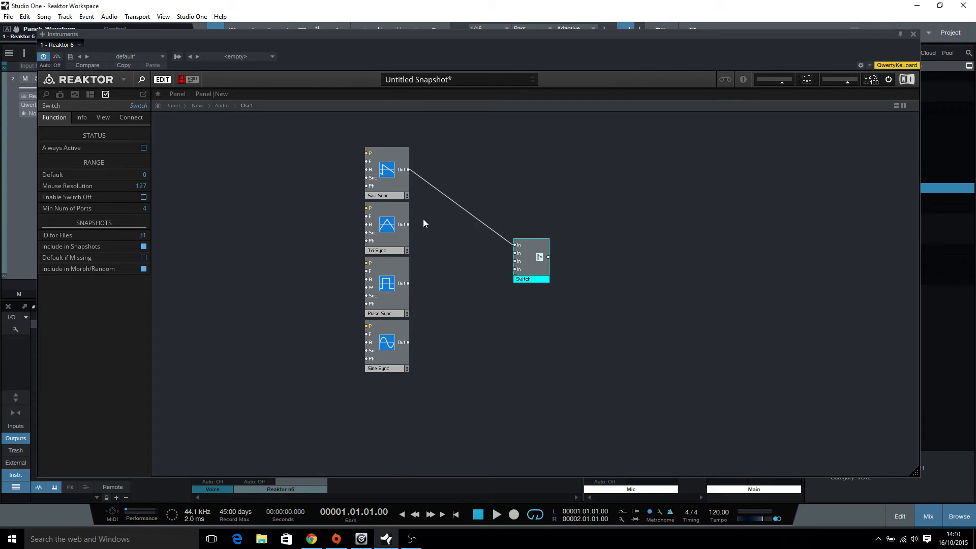
{"action": "left_click_drag", "start_coordinate": [408, 224], "coordinate": [515, 252]}
{"action": "left_click_drag", "start_coordinate": [408, 283], "coordinate": [515, 261]}
{"action": "left_click_drag", "start_coordinate": [408, 342], "coordinate": [484, 281]}
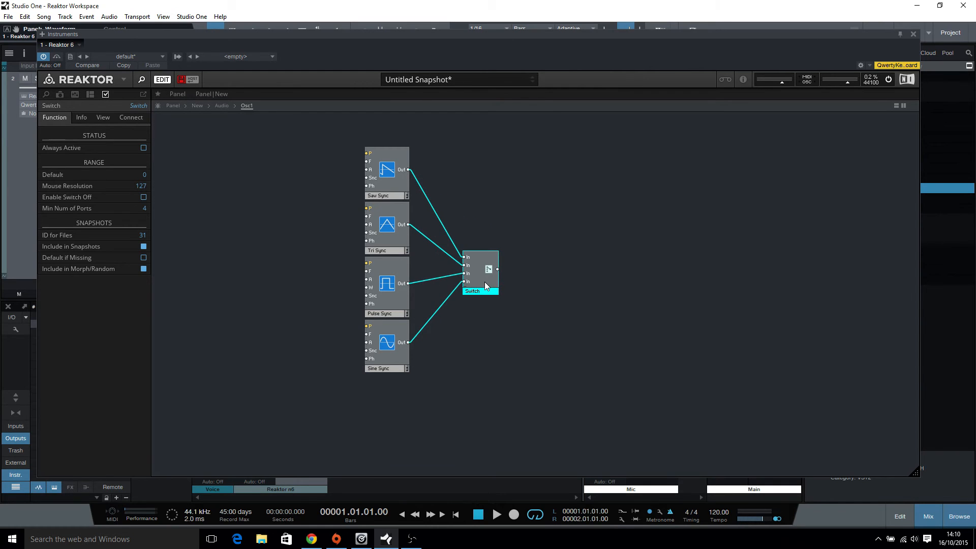
{"action": "left_click", "coordinate": [479, 321]}
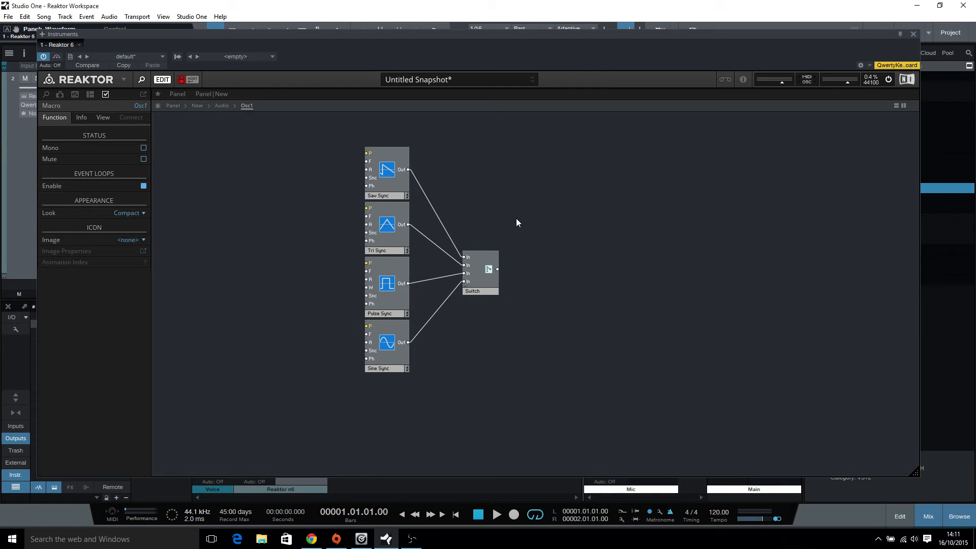
- Move the four oscillators and the Switch together to the right to free space before their inputs
{"action": "left_click_drag", "start_coordinate": [355, 135], "coordinate": [517, 408]}
{"action": "left_click_drag", "start_coordinate": [397, 344], "coordinate": [567, 347]}
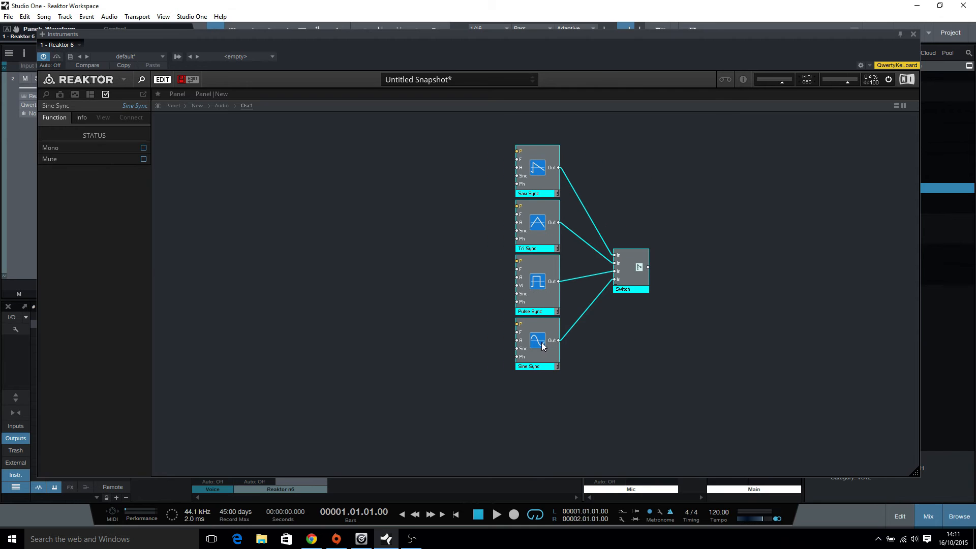
{"action": "left_click", "coordinate": [283, 285]}
{"action": "right_click", "coordinate": [251, 281]}
{"action": "mouse_move", "coordinate": [302, 294]}
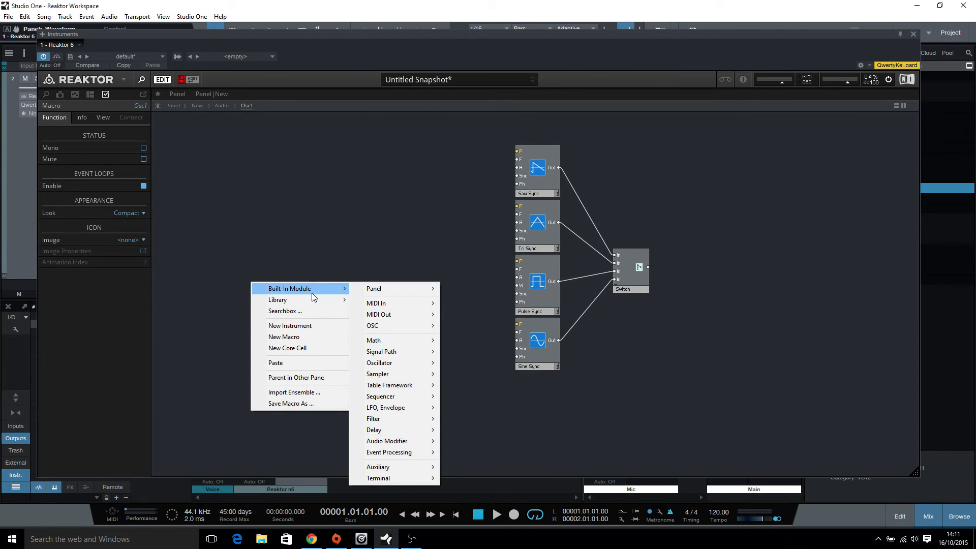
{"action": "mouse_move", "coordinate": [352, 294]}
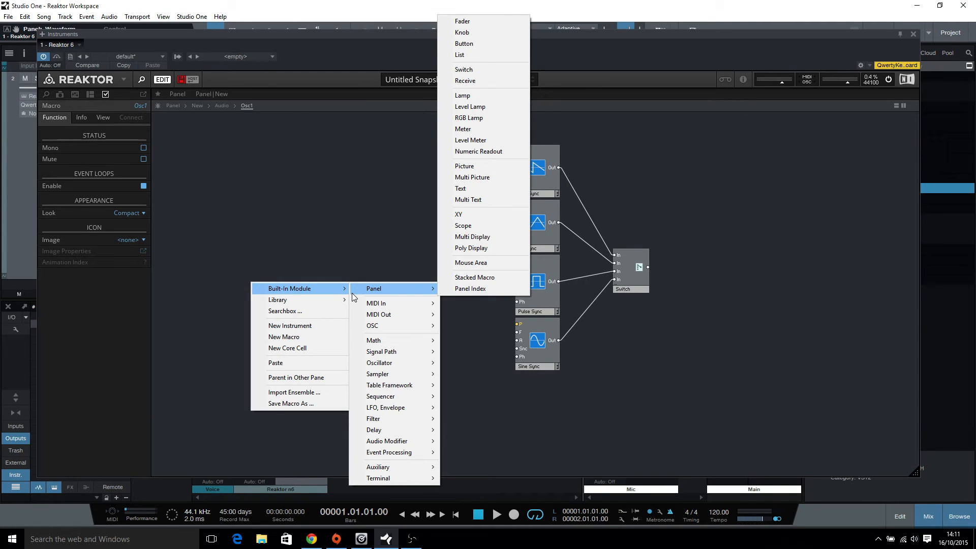
{"action": "mouse_move", "coordinate": [419, 358]}
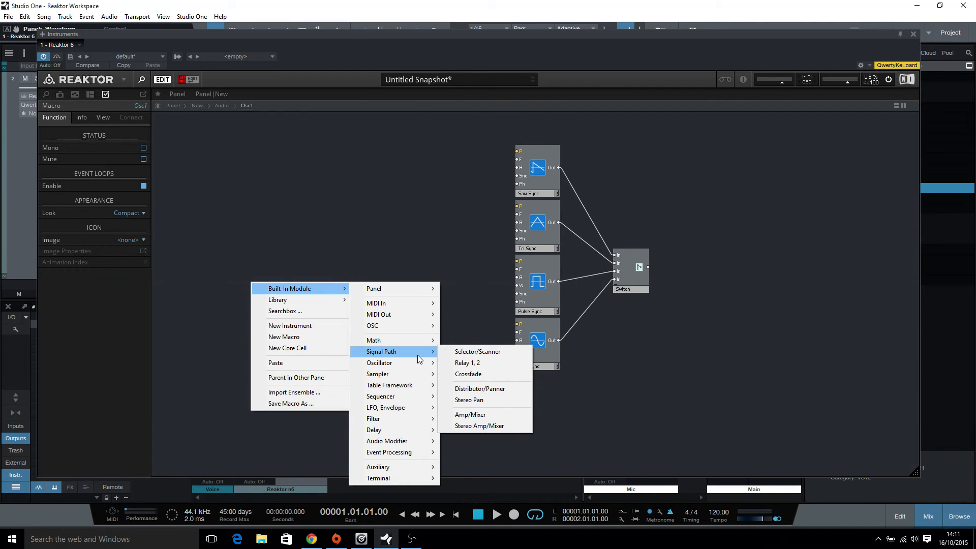
{"action": "mouse_move", "coordinate": [412, 467]}
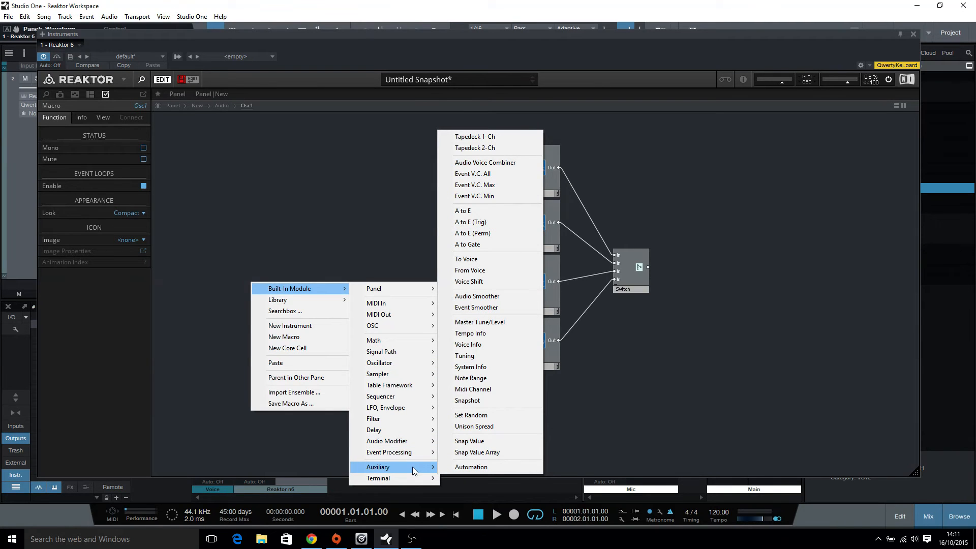
{"action": "left_click", "coordinate": [258, 136]}
- Insert an Add math module to the left of the oscillators and set its minimum number of ports to 3
{"action": "right_click", "coordinate": [255, 192]}
{"action": "mouse_move", "coordinate": [300, 197]}
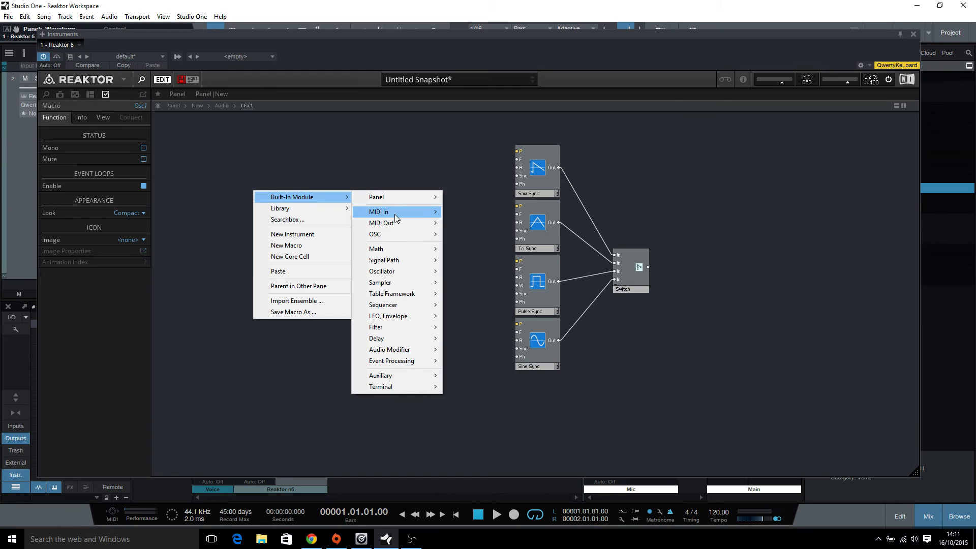
{"action": "mouse_move", "coordinate": [390, 249]}
{"action": "left_click", "coordinate": [498, 253]}
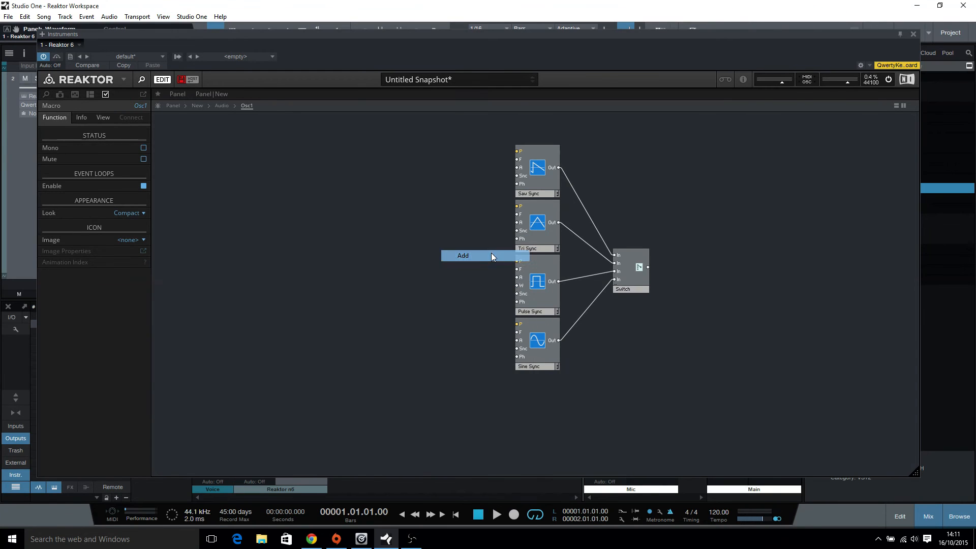
{"action": "left_click_drag", "start_coordinate": [270, 206], "coordinate": [304, 206]}
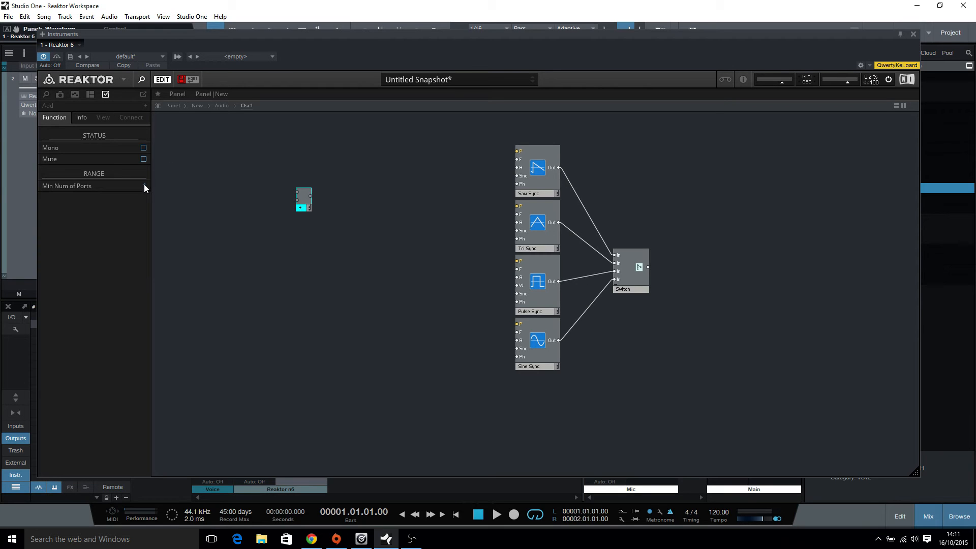
{"action": "left_click_drag", "start_coordinate": [151, 180], "coordinate": [152, 178]}
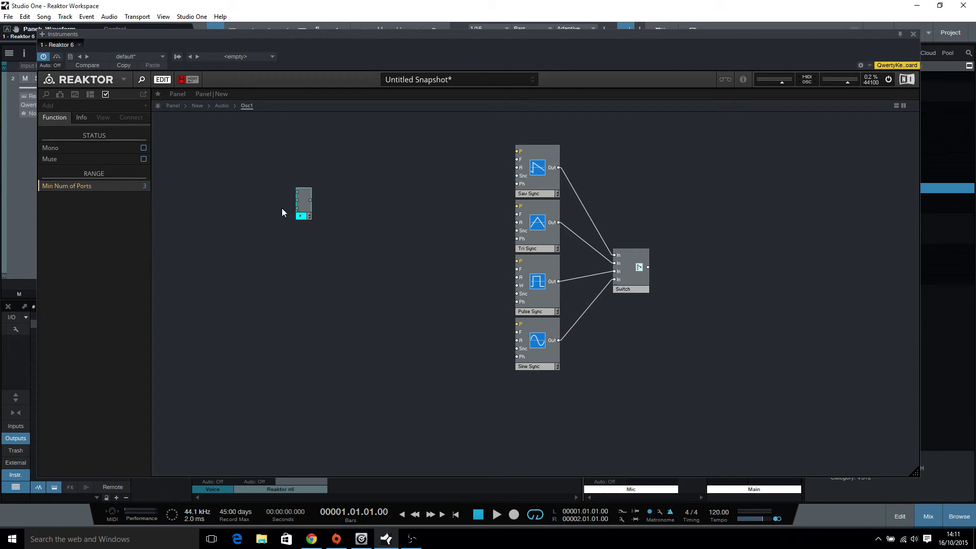
{"action": "left_click_drag", "start_coordinate": [305, 209], "coordinate": [338, 218]}
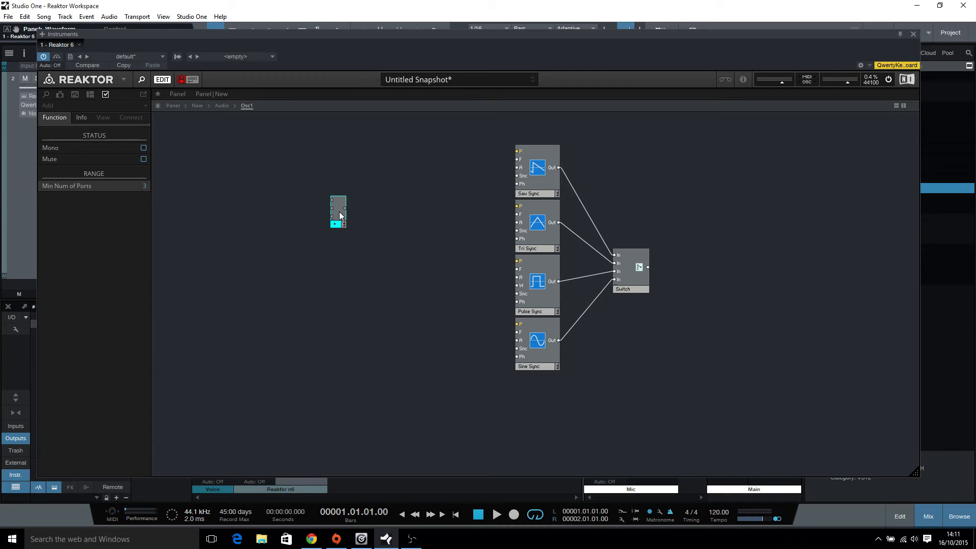
- Wire the Add module's output to the P input of all four oscillators and move it up level with Saw Sync
{"action": "left_click_drag", "start_coordinate": [348, 207], "coordinate": [408, 201]}
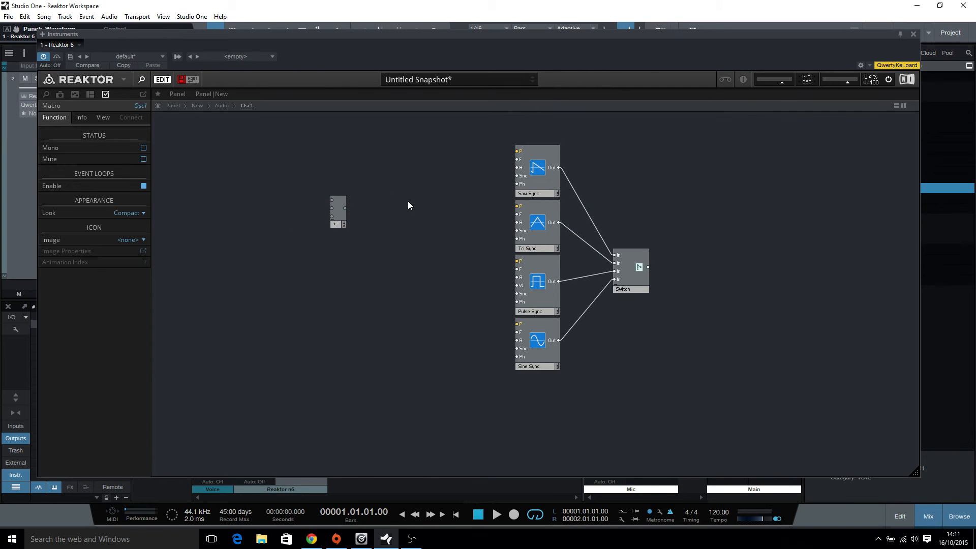
{"action": "left_click_drag", "start_coordinate": [346, 208], "coordinate": [517, 151]}
{"action": "left_click_drag", "start_coordinate": [345, 208], "coordinate": [517, 206]}
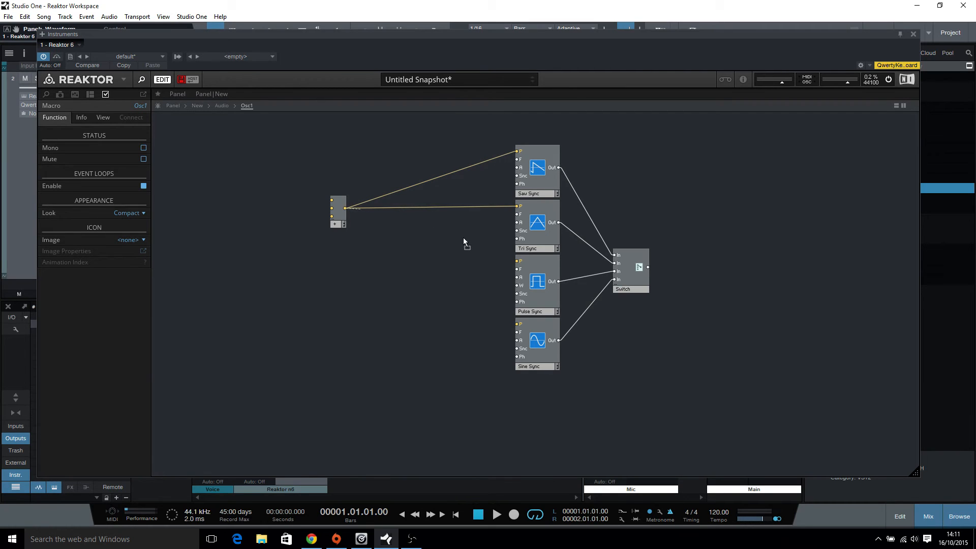
{"action": "left_click_drag", "start_coordinate": [463, 243], "coordinate": [517, 260]}
{"action": "left_click_drag", "start_coordinate": [345, 208], "coordinate": [517, 324]}
{"action": "left_click_drag", "start_coordinate": [343, 208], "coordinate": [358, 151]}
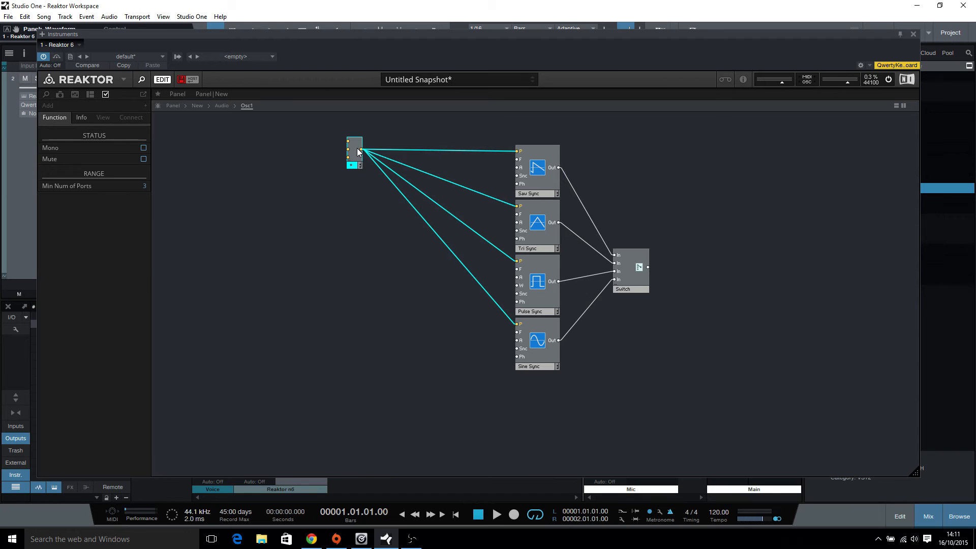
{"action": "left_click", "coordinate": [349, 227]}
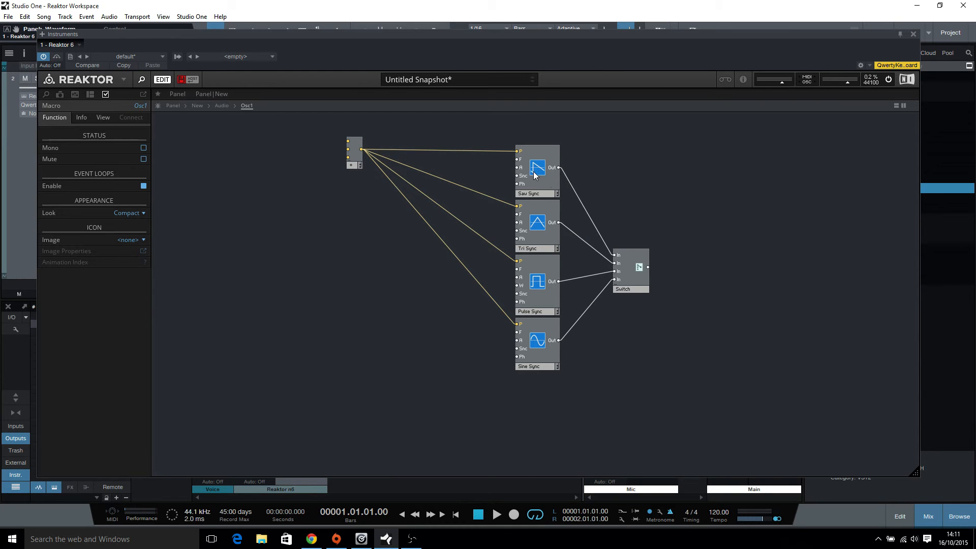
- Create a constant on Sine Sync's A input, wire it to the other three oscillators' A inputs and move it farther left
{"action": "right_click", "coordinate": [521, 341]}
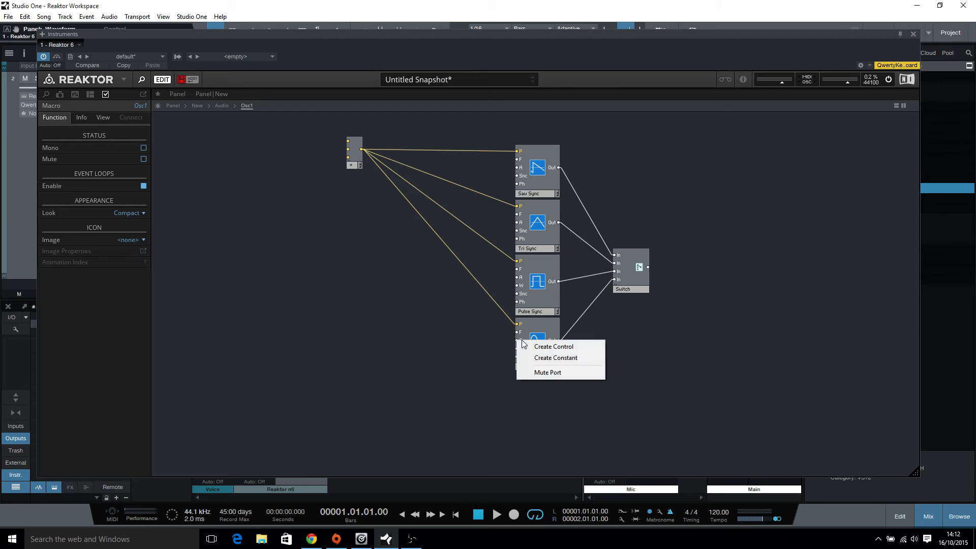
{"action": "left_click", "coordinate": [556, 357]}
{"action": "left_click_drag", "start_coordinate": [485, 339], "coordinate": [455, 341]}
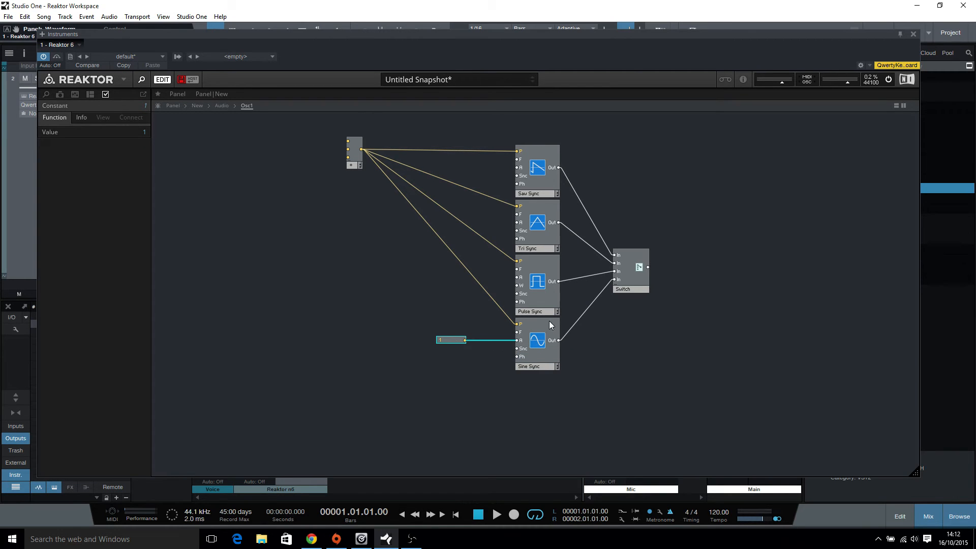
{"action": "left_click_drag", "start_coordinate": [465, 340], "coordinate": [516, 277]}
{"action": "left_click_drag", "start_coordinate": [465, 340], "coordinate": [517, 223]}
{"action": "left_click_drag", "start_coordinate": [465, 340], "coordinate": [516, 168]}
{"action": "left_click", "coordinate": [692, 358]}
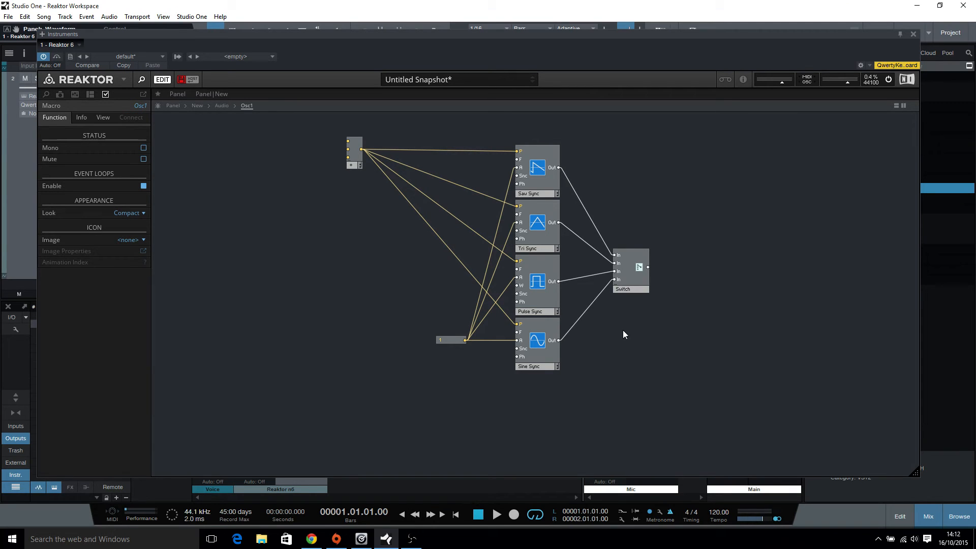
{"action": "left_click_drag", "start_coordinate": [452, 341], "coordinate": [420, 344]}
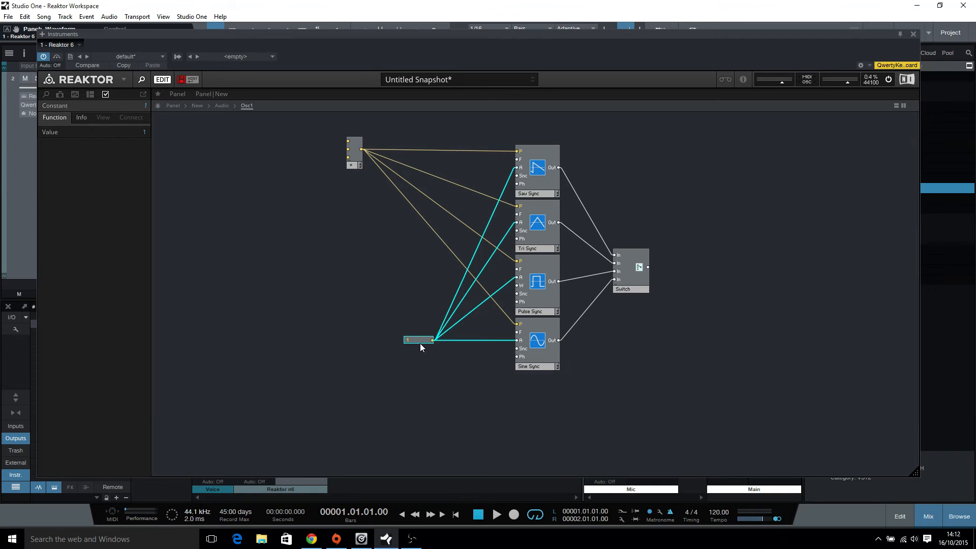
{"action": "left_click", "coordinate": [535, 181]}
{"action": "left_click_drag", "start_coordinate": [533, 178], "coordinate": [537, 176]}
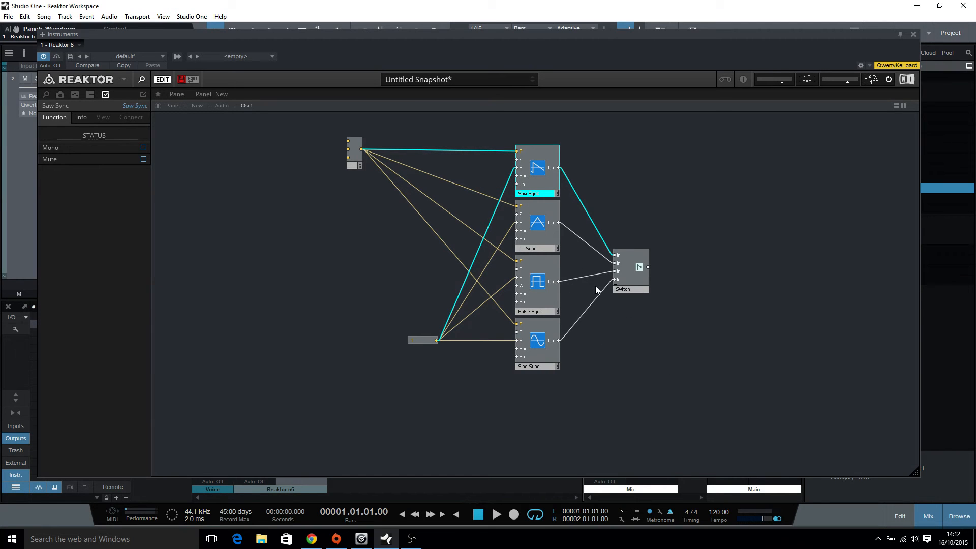
{"action": "left_click", "coordinate": [688, 369]}
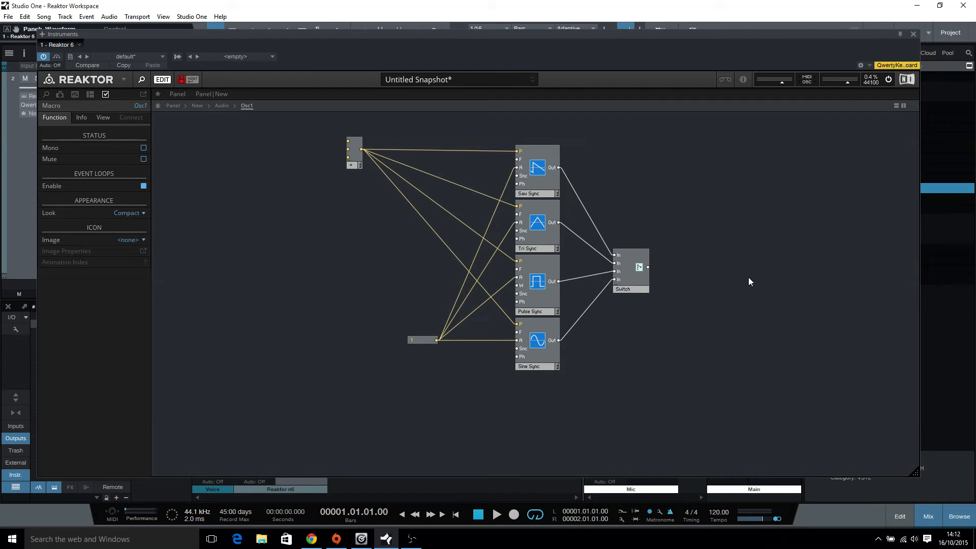
{"action": "double_click", "coordinate": [682, 336]}
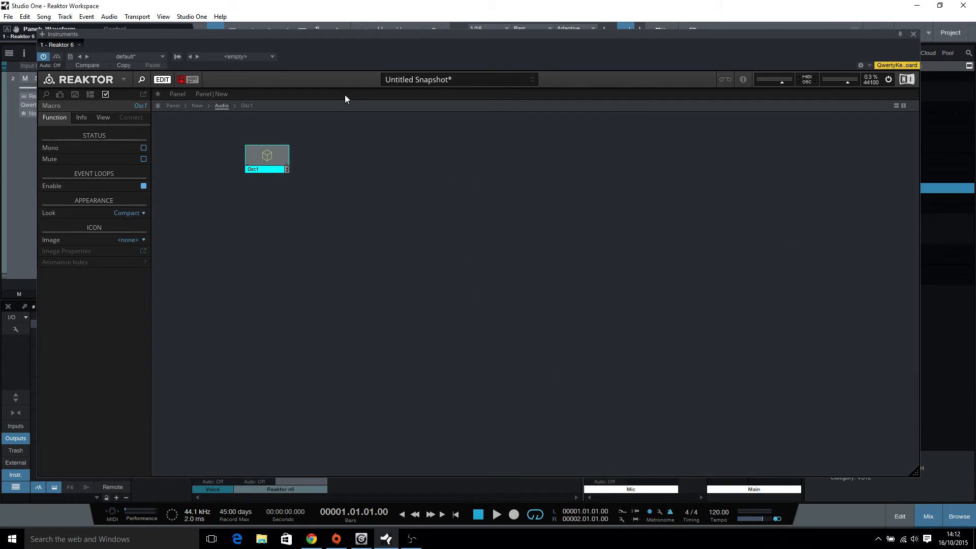
{"action": "double_click", "coordinate": [267, 158]}
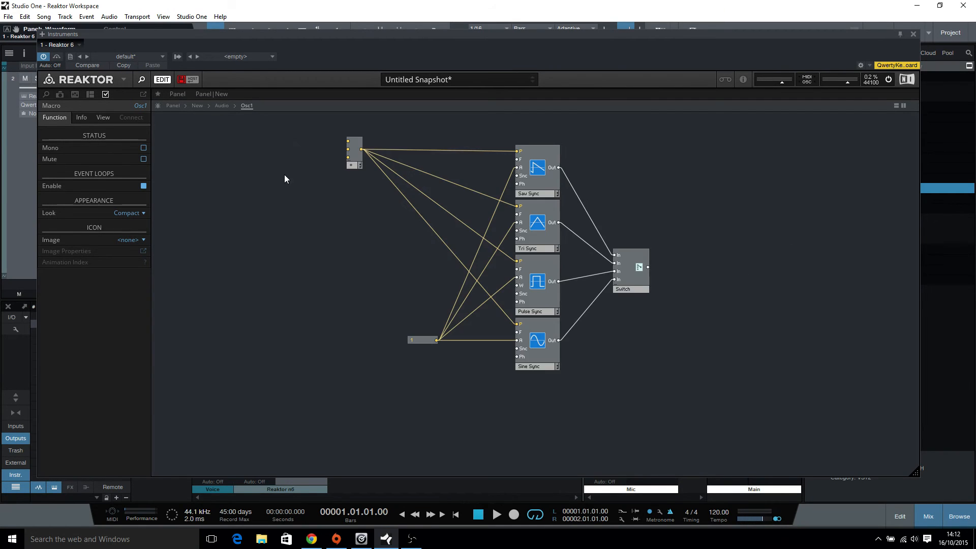
- Insert an Out terminal in the Osc1 macro, above and to the right of the Switch
{"action": "right_click", "coordinate": [700, 212]}
{"action": "mouse_move", "coordinate": [786, 218]}
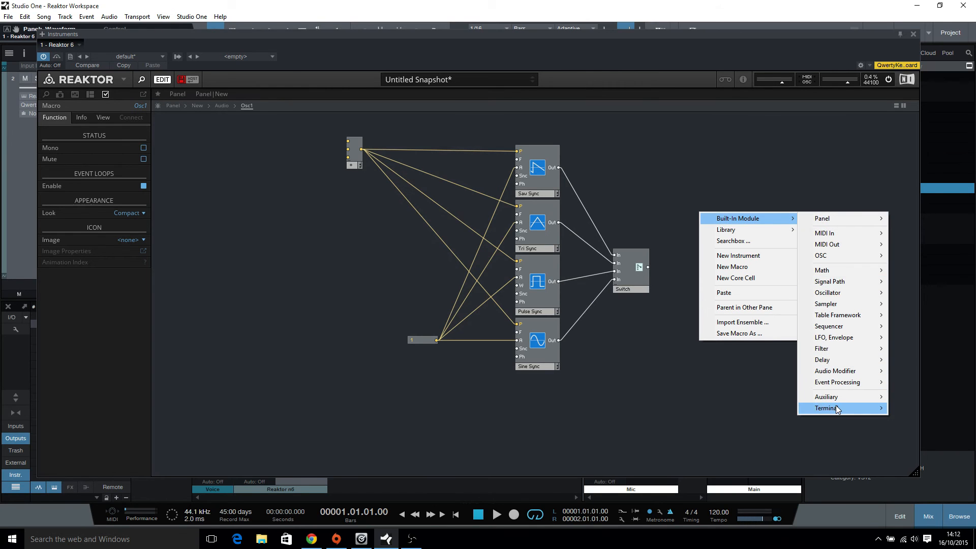
{"action": "mouse_move", "coordinate": [837, 408]}
{"action": "left_click", "coordinate": [764, 419]}
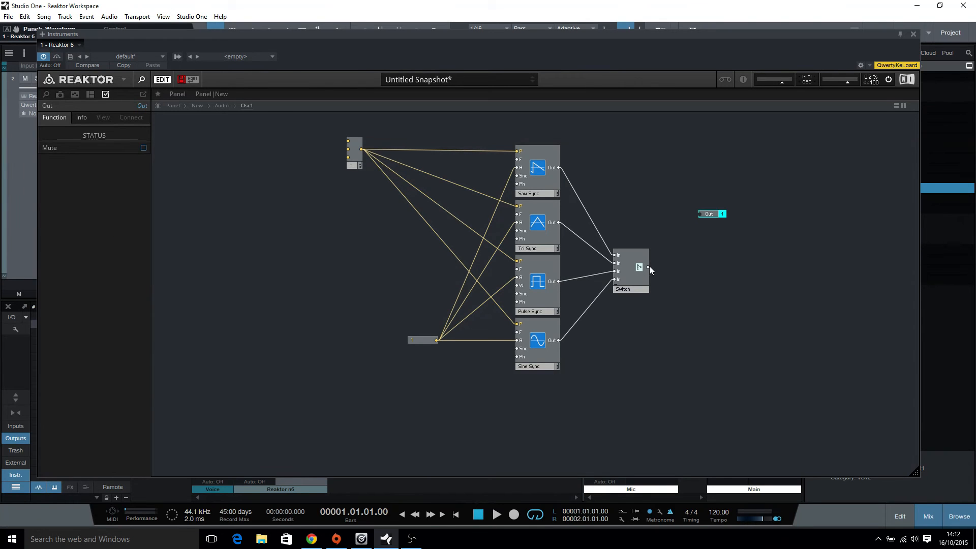
- Wire the Switch's output to the Out terminal, place the terminal level with it and rename the terminal Osc 1
{"action": "left_click_drag", "start_coordinate": [649, 267], "coordinate": [724, 267]}
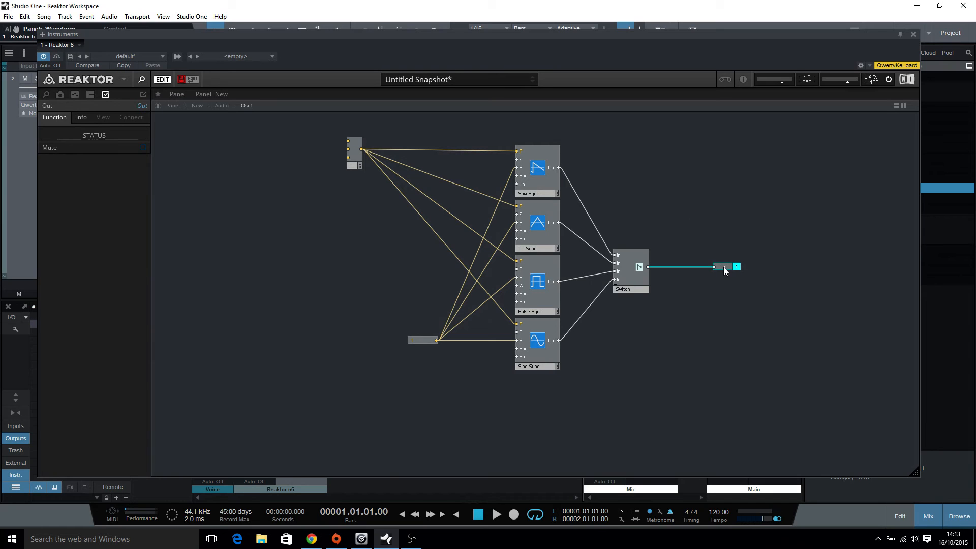
{"action": "left_click", "coordinate": [147, 106]}
{"action": "type", "text": "Osc 1"}
{"action": "key", "text": "Return"}
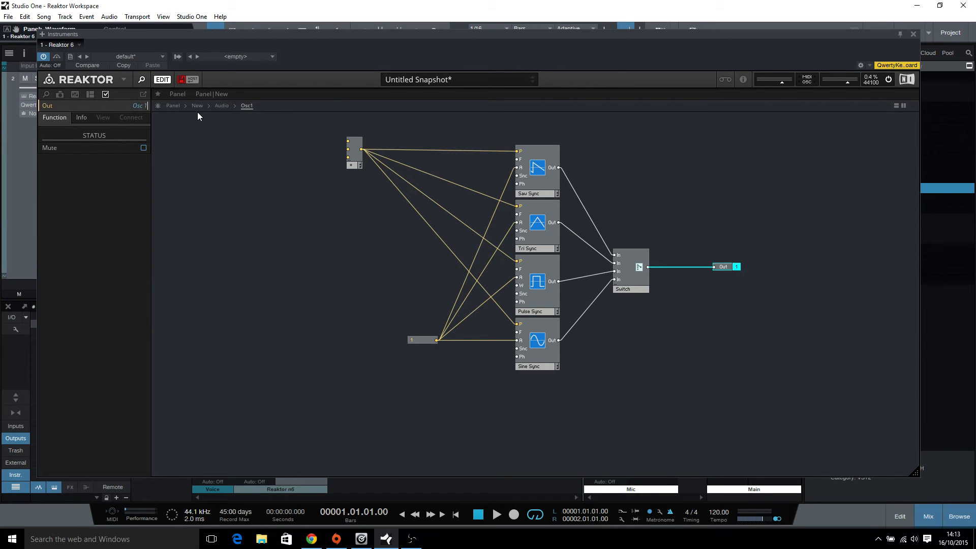
{"action": "left_click", "coordinate": [632, 221]}
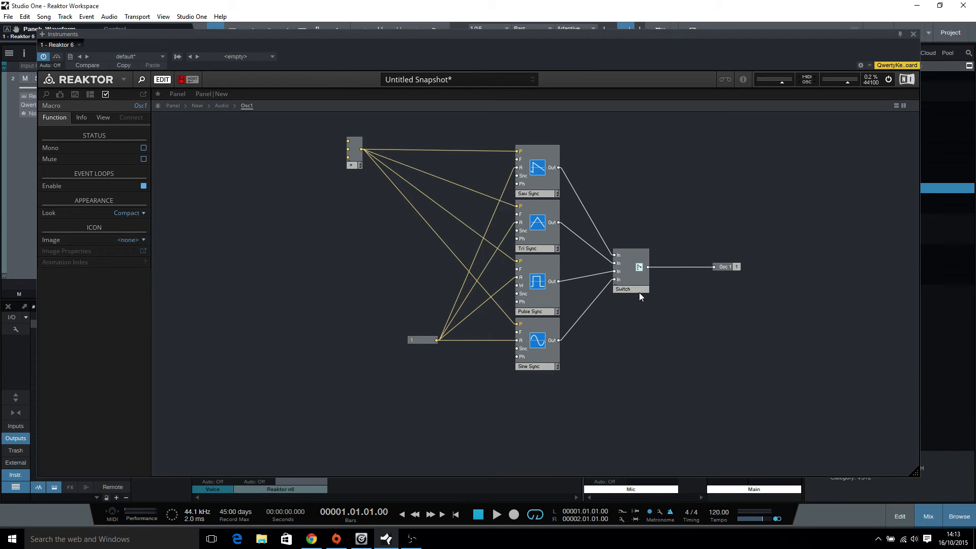
- Move the Switch module slightly left and turn off its visibility on the panel
{"action": "left_click_drag", "start_coordinate": [639, 292], "coordinate": [631, 289]}
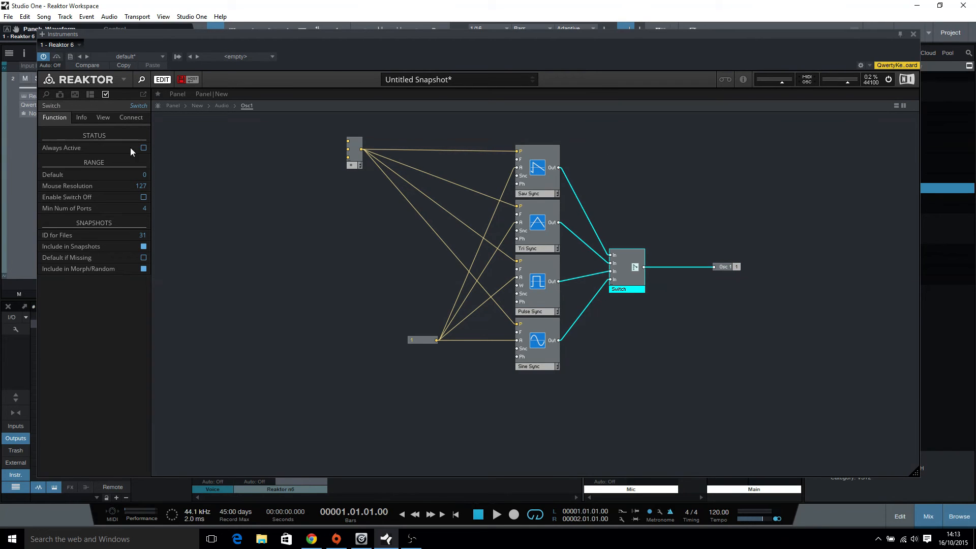
{"action": "left_click", "coordinate": [103, 117]}
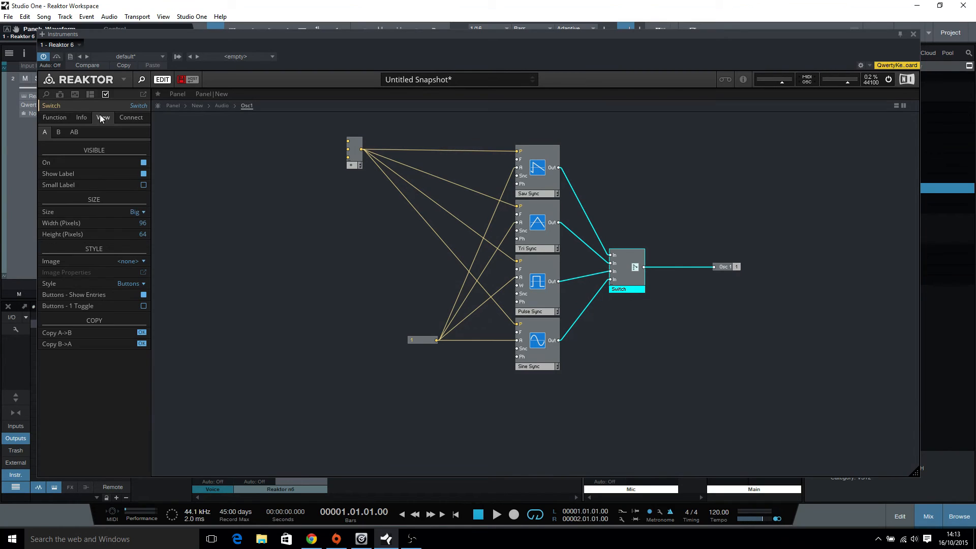
{"action": "left_click", "coordinate": [144, 163]}
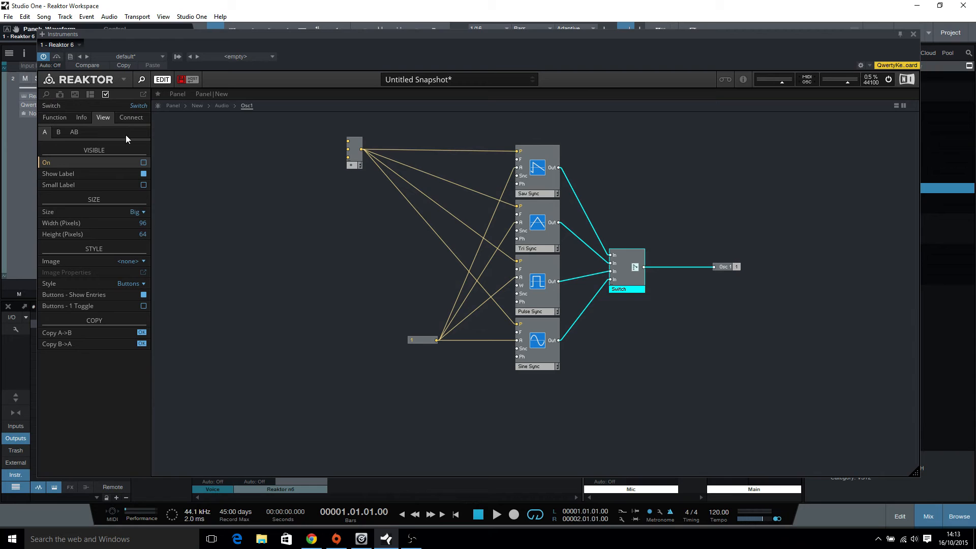
- Turn off panel visibility for the Osc1 macro and for the Audio macro that contains it
{"action": "left_click", "coordinate": [267, 203]}
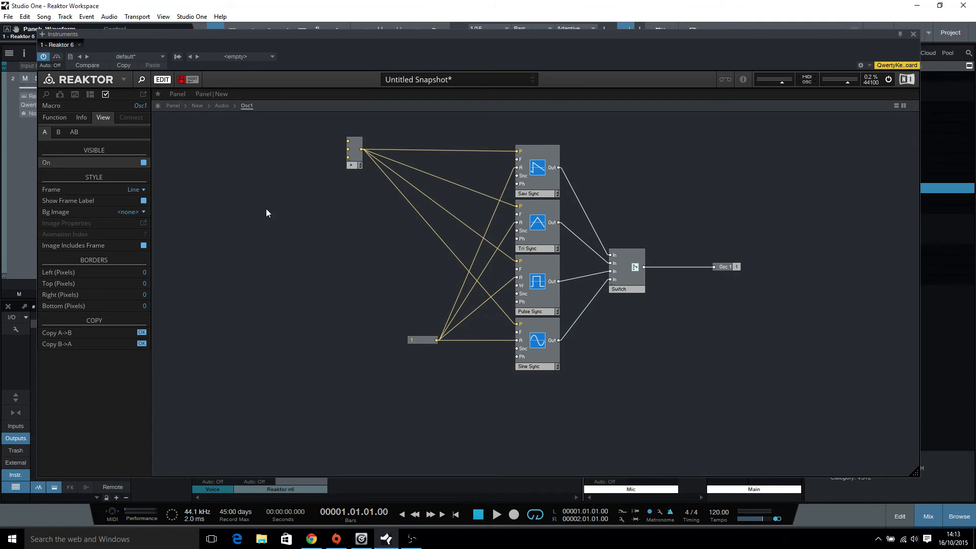
{"action": "double_click", "coordinate": [267, 209]}
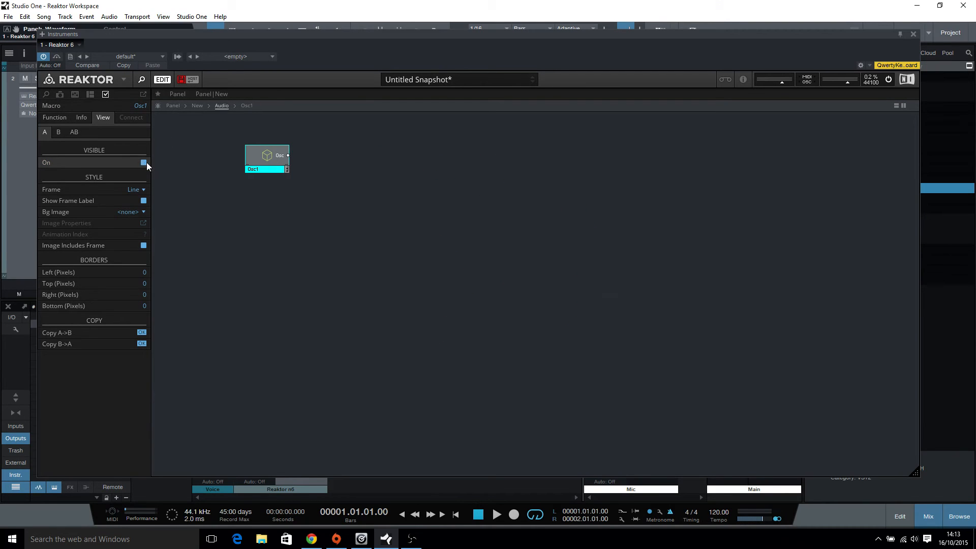
{"action": "left_click", "coordinate": [238, 155]}
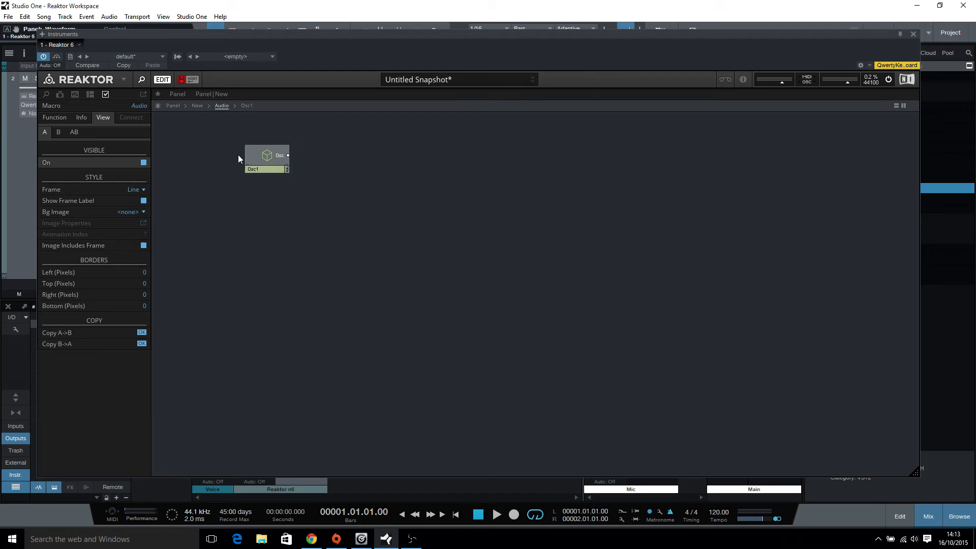
{"action": "left_click", "coordinate": [178, 106]}
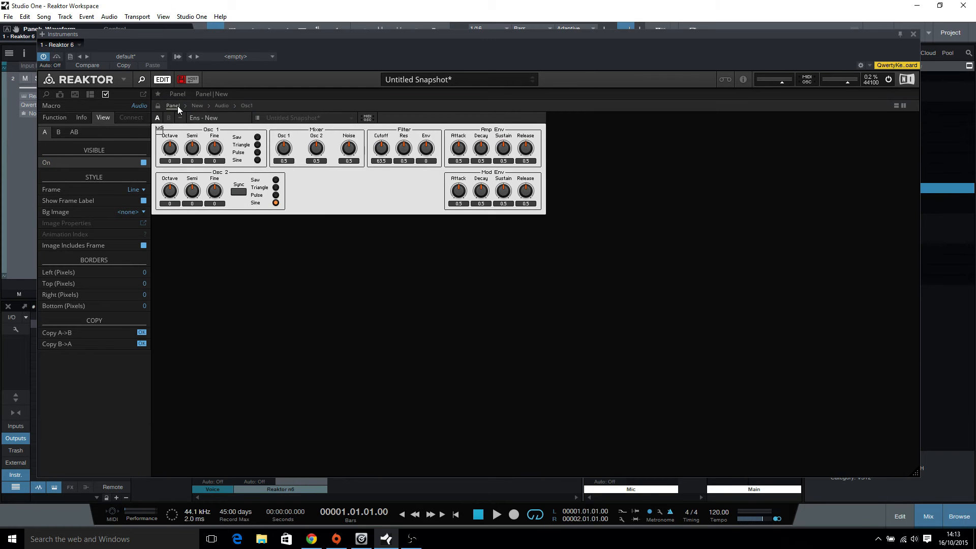
{"action": "left_click", "coordinate": [224, 105]}
{"action": "double_click", "coordinate": [288, 230]}
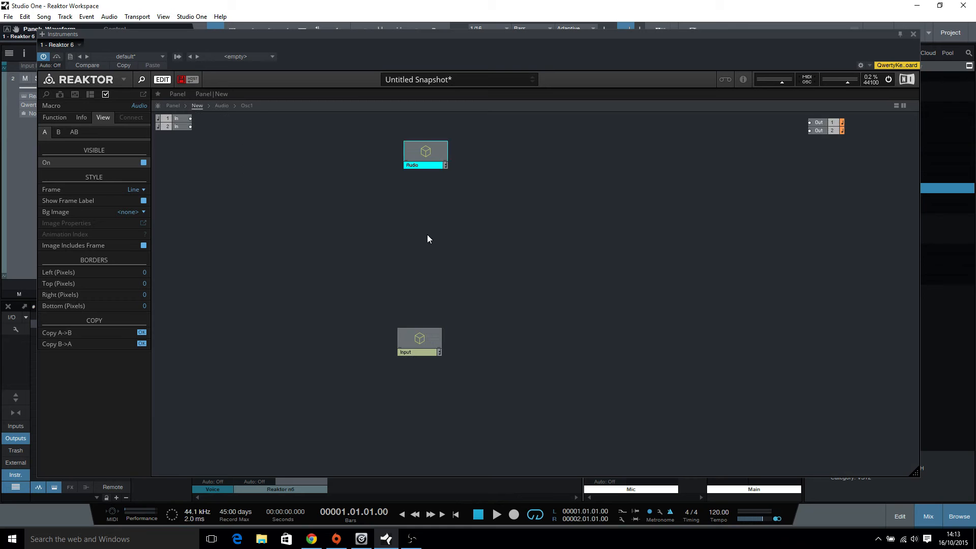
{"action": "left_click", "coordinate": [447, 220]}
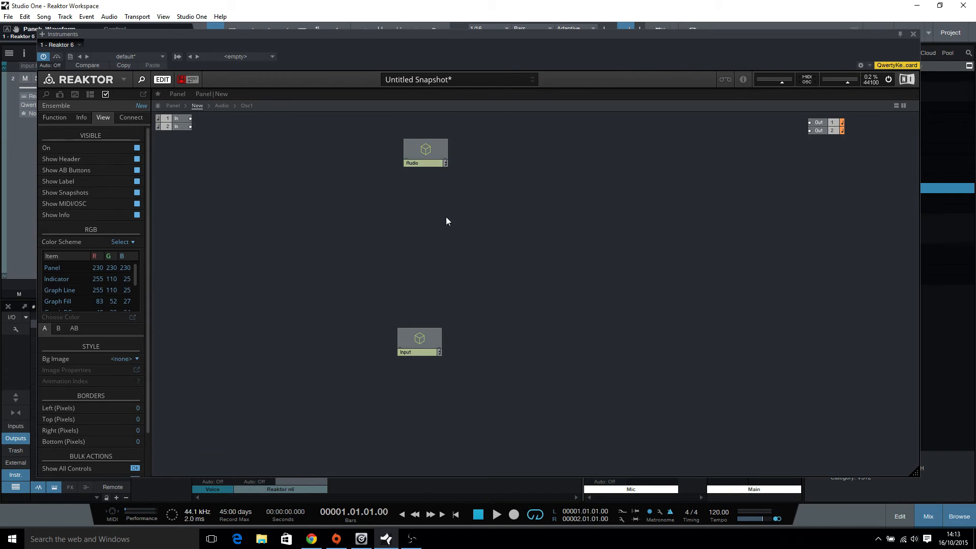
- Copy the Osc1 macro inside the Audio macro and paste the duplicate directly below the original
{"action": "double_click", "coordinate": [422, 159]}
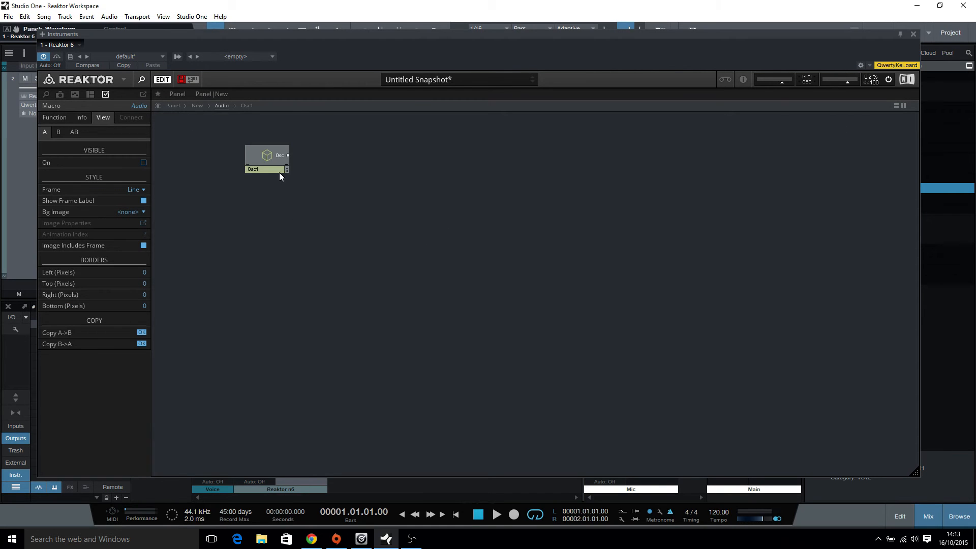
{"action": "left_click", "coordinate": [268, 153]}
{"action": "right_click", "coordinate": [275, 158]}
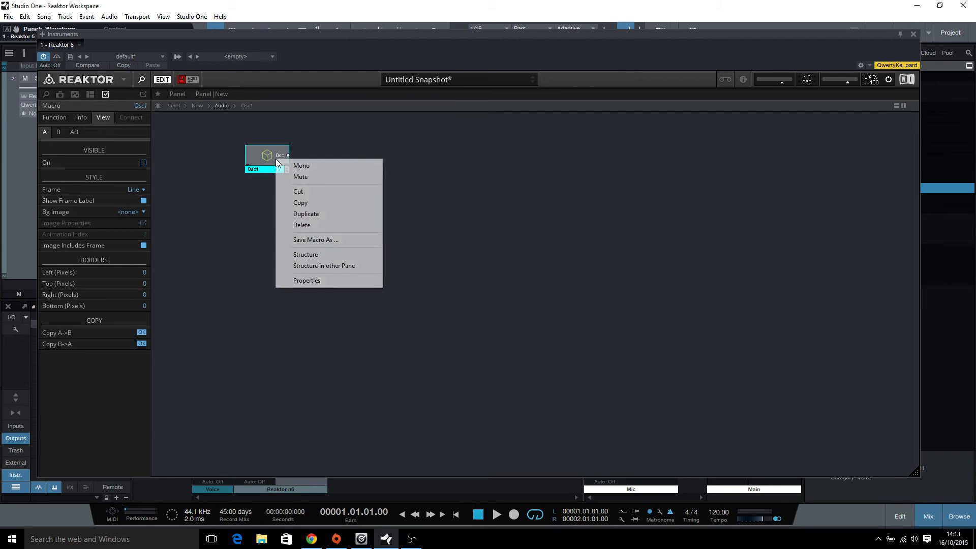
{"action": "left_click", "coordinate": [295, 204]}
{"action": "right_click", "coordinate": [259, 204]}
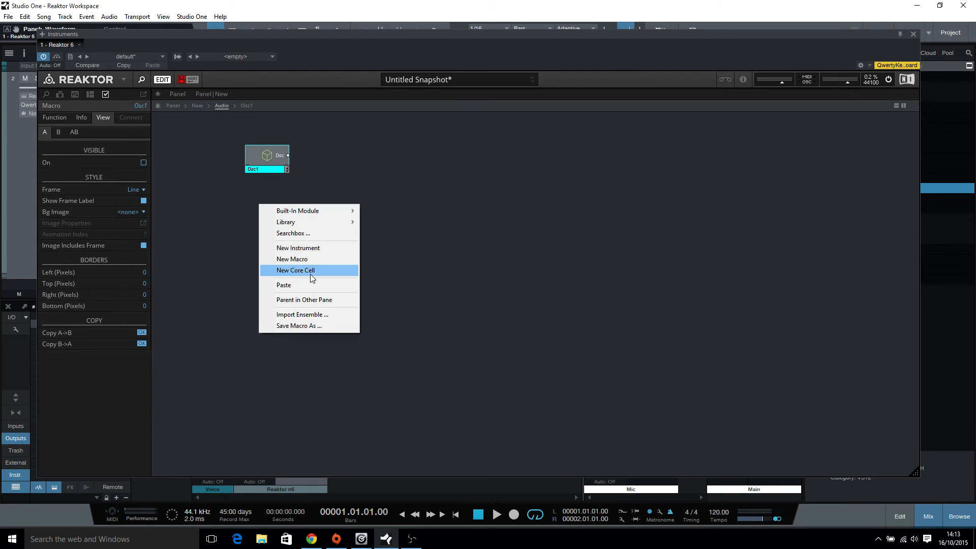
{"action": "left_click", "coordinate": [299, 285]}
{"action": "left_click_drag", "start_coordinate": [285, 232], "coordinate": [275, 218]}
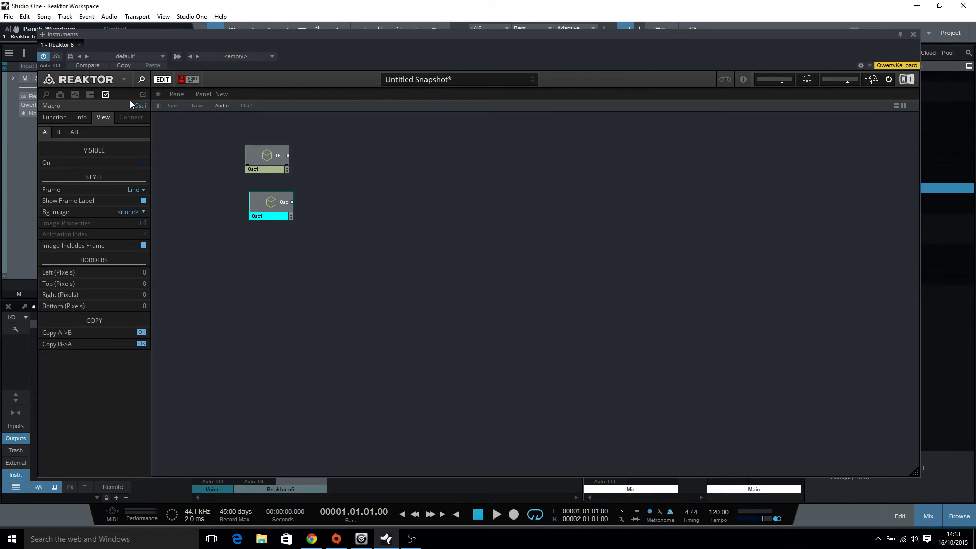
- Rename the pasted macro Osc 2 and shift it slightly left under Osc1
{"action": "left_click", "coordinate": [144, 106]}
{"action": "type", "text": "Osc 2"}
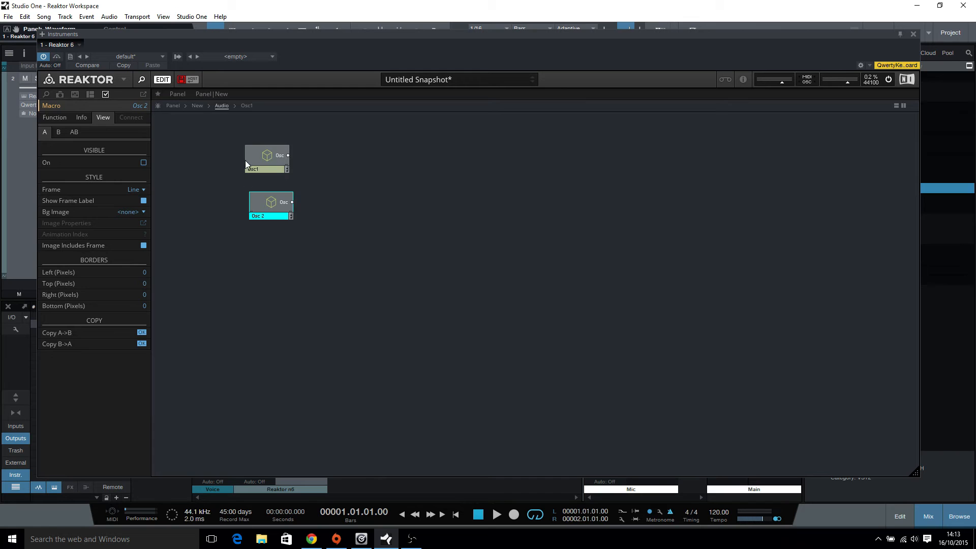
{"action": "left_click", "coordinate": [232, 257]}
{"action": "left_click", "coordinate": [269, 203]}
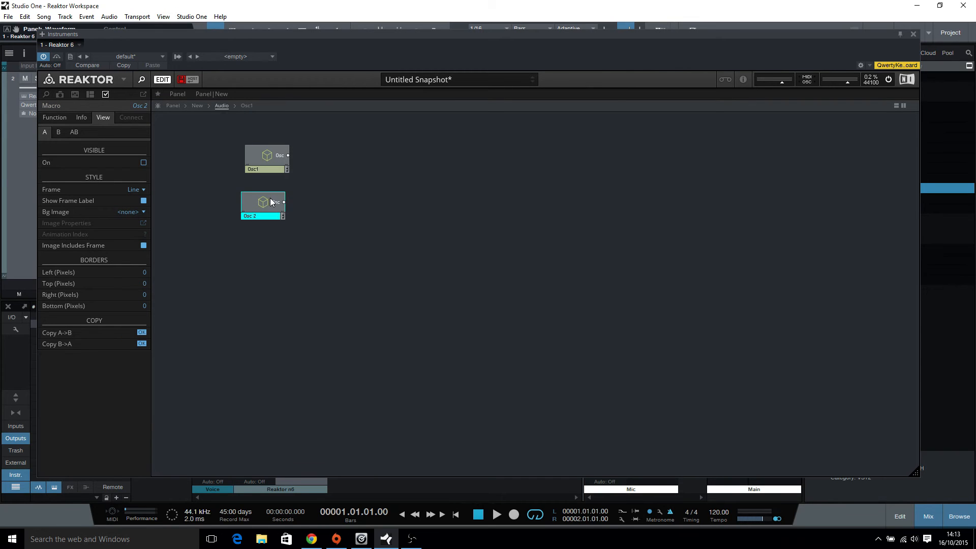
- Review the copied oscillator structure inside Osc 2 against the panel's oscillator controls, and return to the ensemble's top-level structure
{"action": "double_click", "coordinate": [265, 203]}
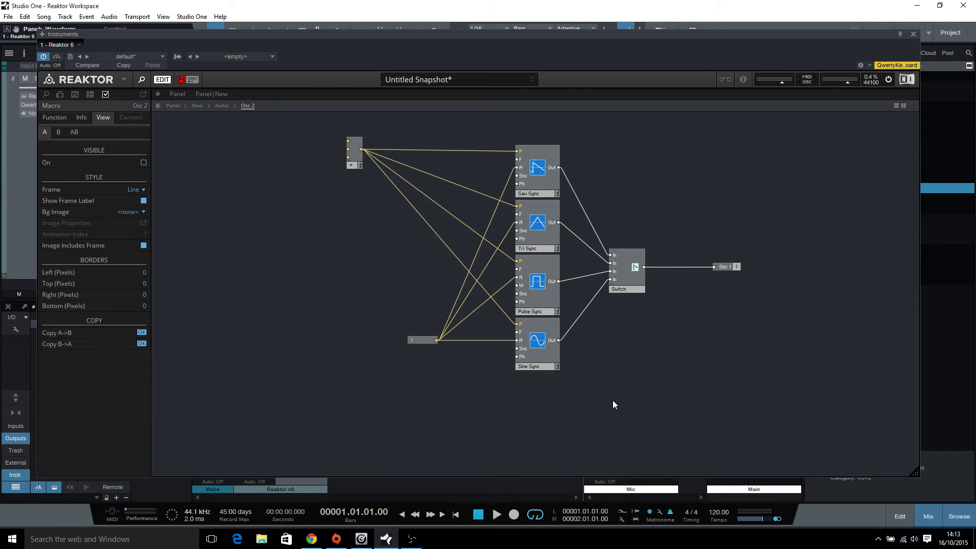
{"action": "left_click", "coordinate": [180, 93]}
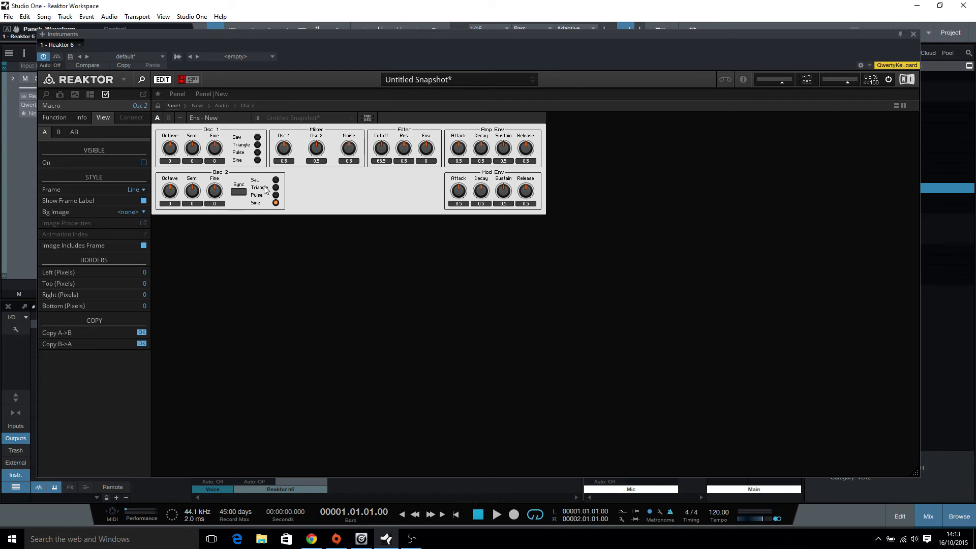
{"action": "left_click", "coordinate": [249, 105]}
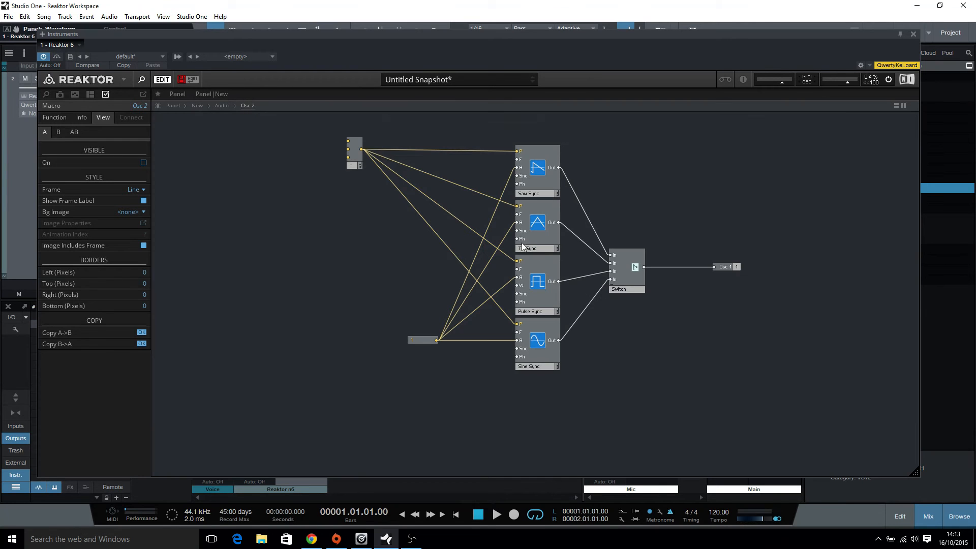
{"action": "left_click", "coordinate": [546, 235]}
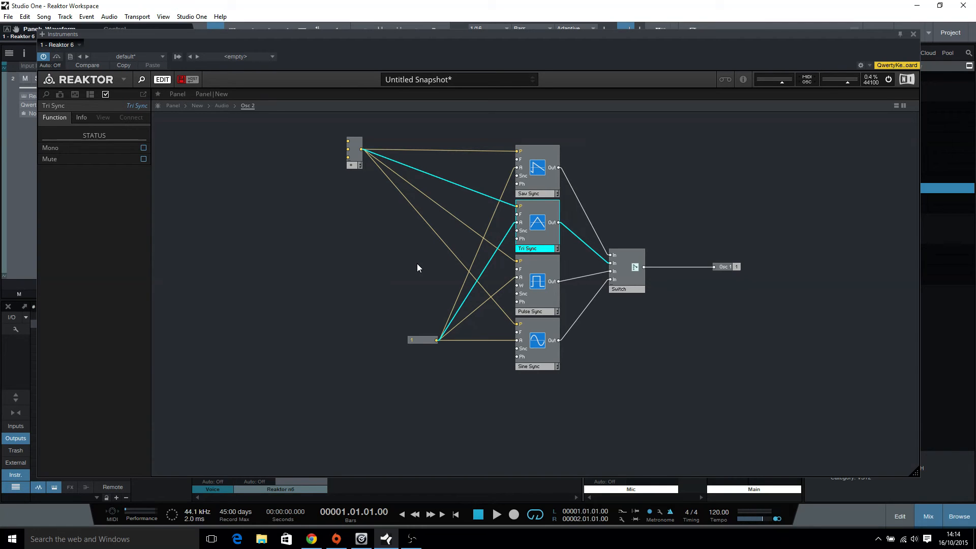
{"action": "double_click", "coordinate": [334, 243]}
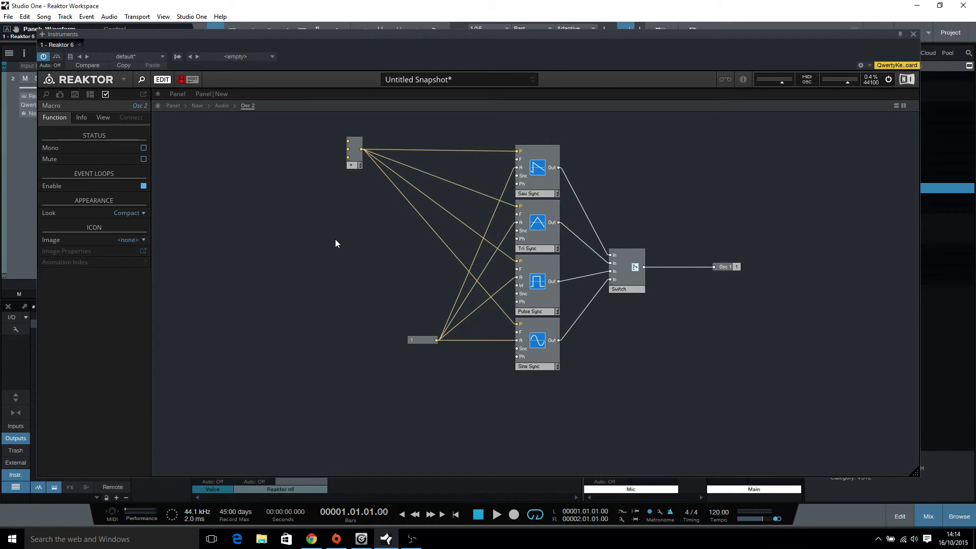
{"action": "double_click", "coordinate": [334, 243]}
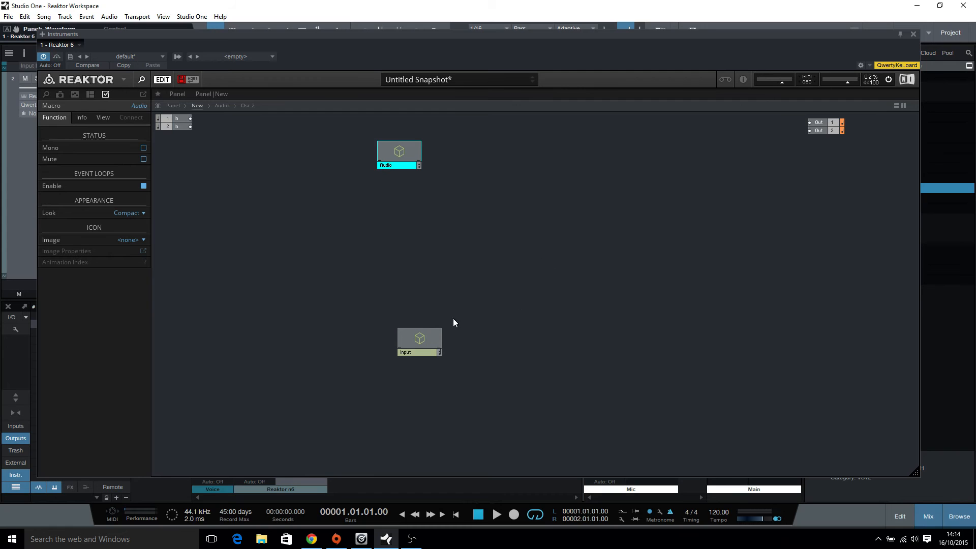
- Insert an IC Send terminal in the Input macro's Osc 1 structure, beside the knobs and Waveform switch
{"action": "double_click", "coordinate": [423, 333]}
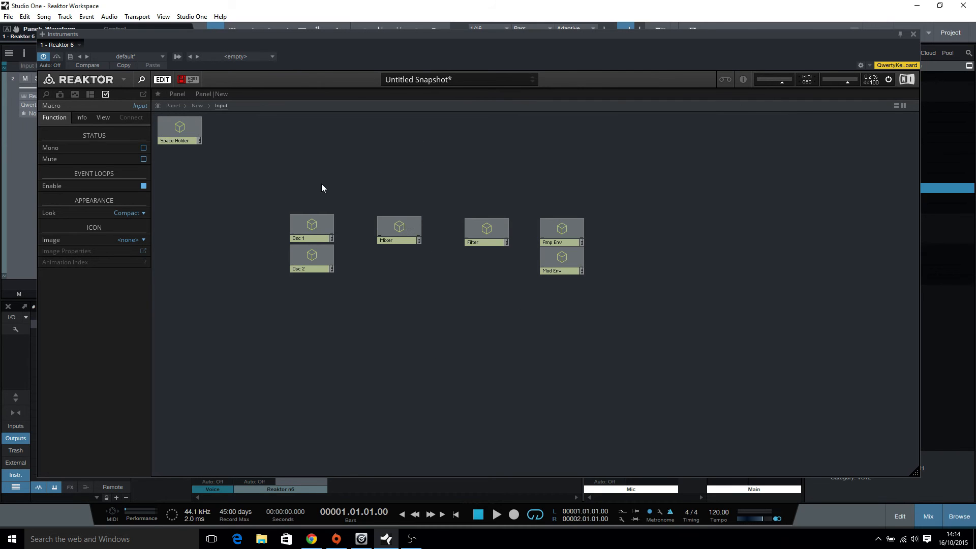
{"action": "double_click", "coordinate": [314, 236]}
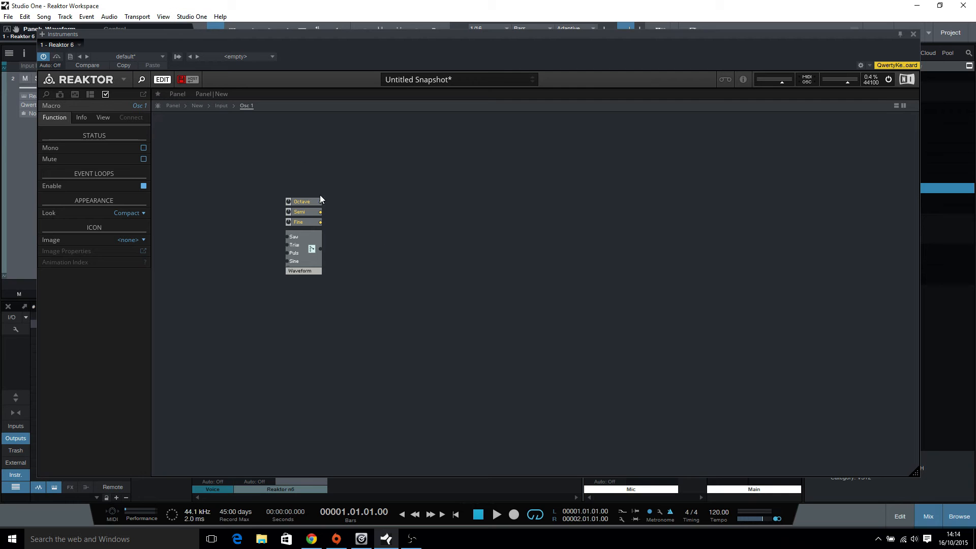
{"action": "right_click", "coordinate": [443, 170]}
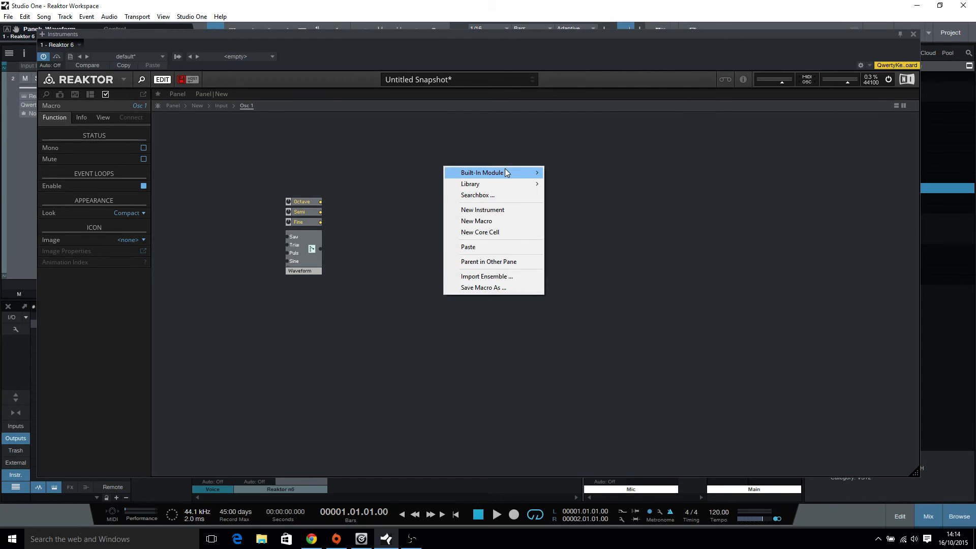
{"action": "mouse_move", "coordinate": [505, 172]}
{"action": "mouse_move", "coordinate": [593, 177]}
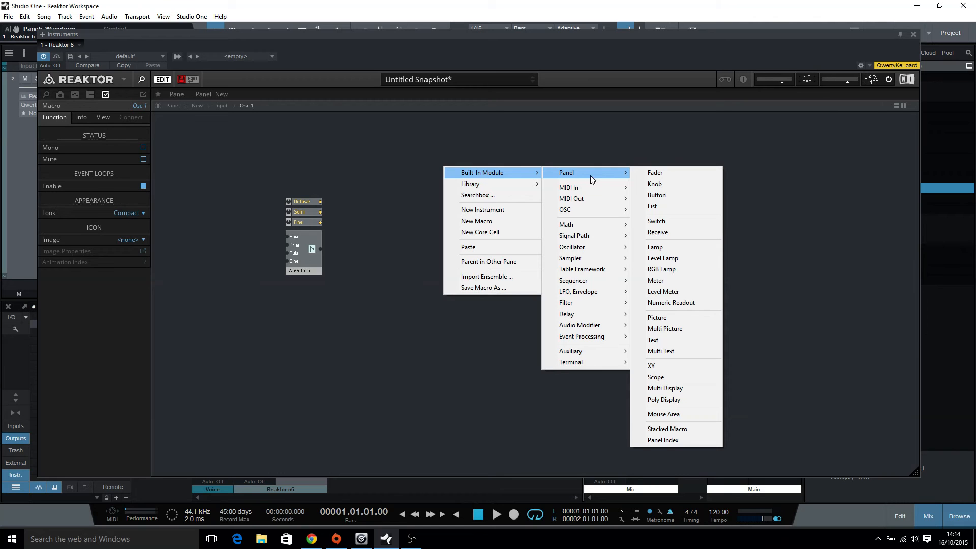
{"action": "mouse_move", "coordinate": [586, 237]}
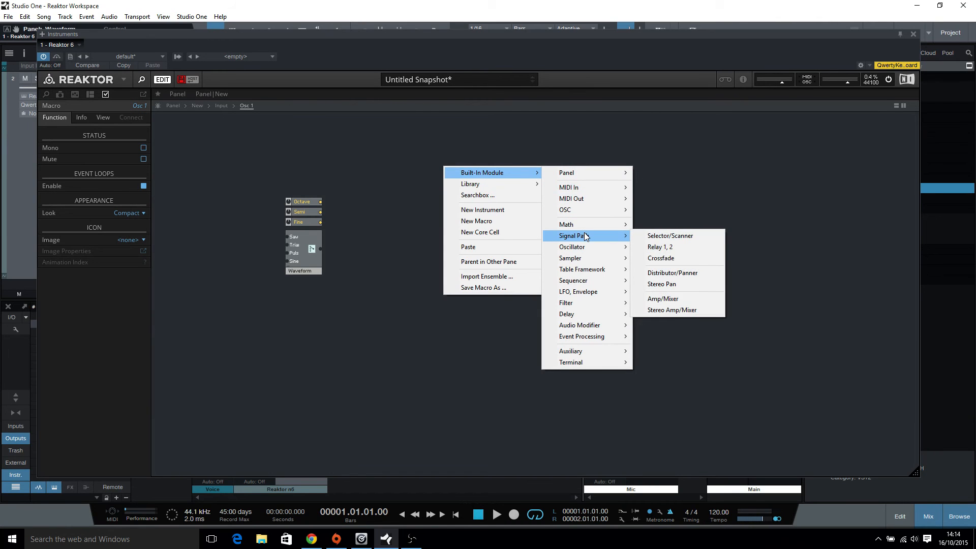
{"action": "mouse_move", "coordinate": [592, 210]}
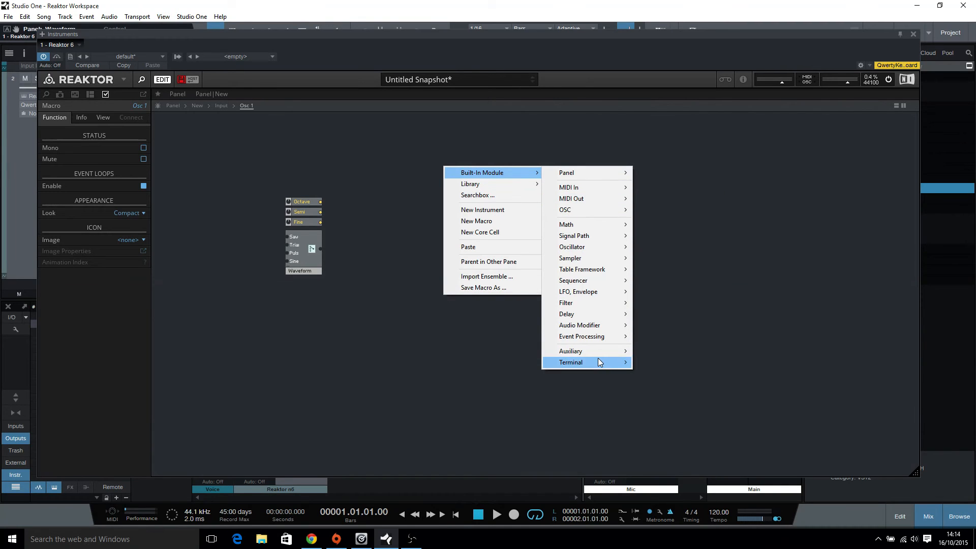
{"action": "mouse_move", "coordinate": [600, 362]}
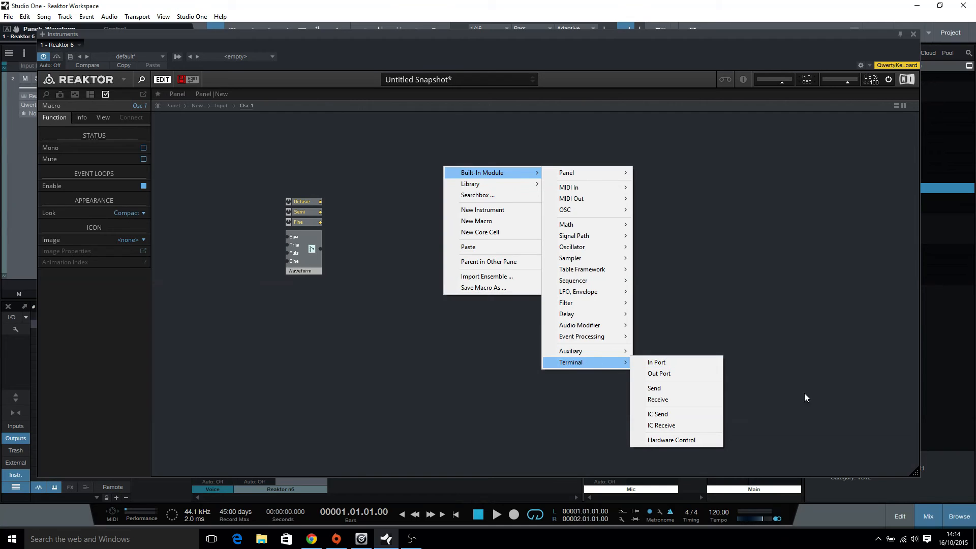
{"action": "left_click", "coordinate": [700, 413]}
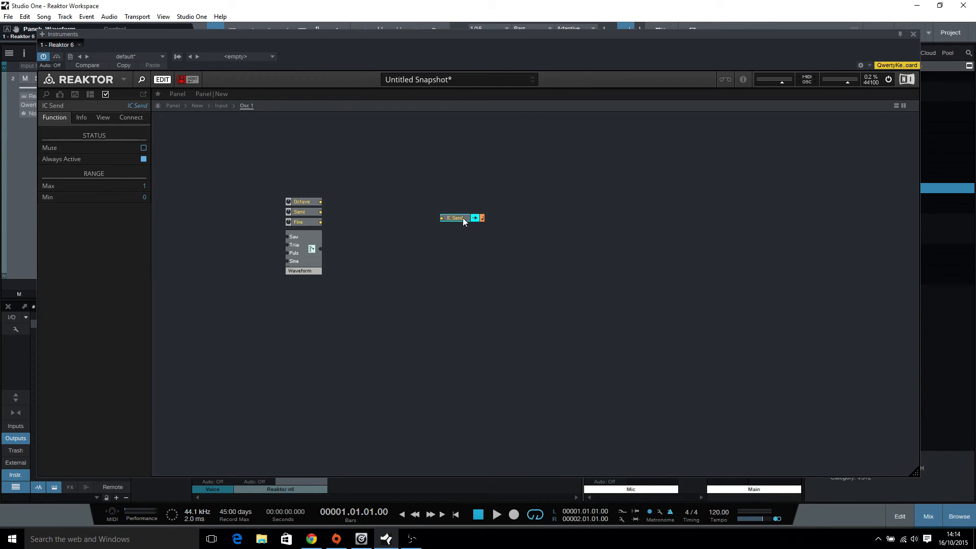
- Show the IC Send's info description and move the module up and left, level with the Octave knob
{"action": "right_click", "coordinate": [462, 219]}
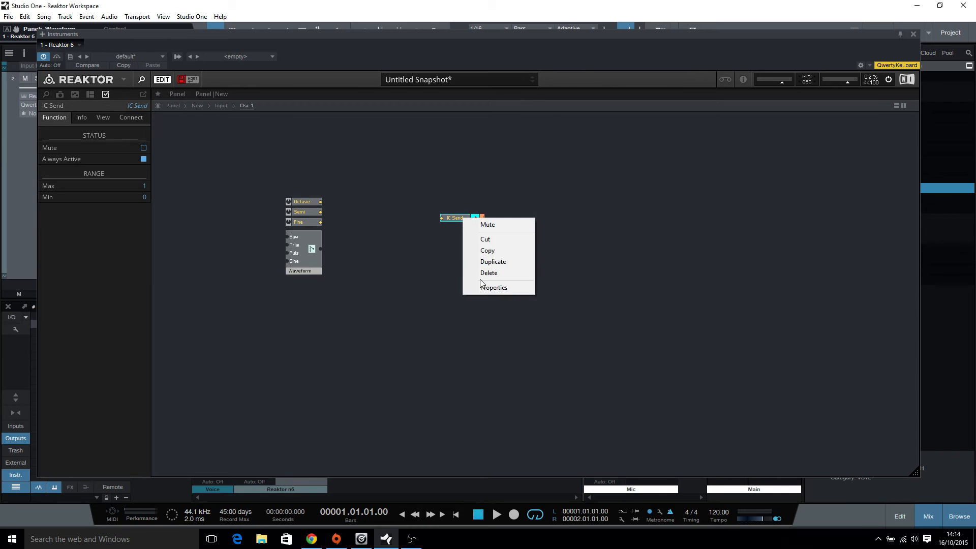
{"action": "left_click", "coordinate": [495, 287]}
{"action": "left_click", "coordinate": [81, 118]}
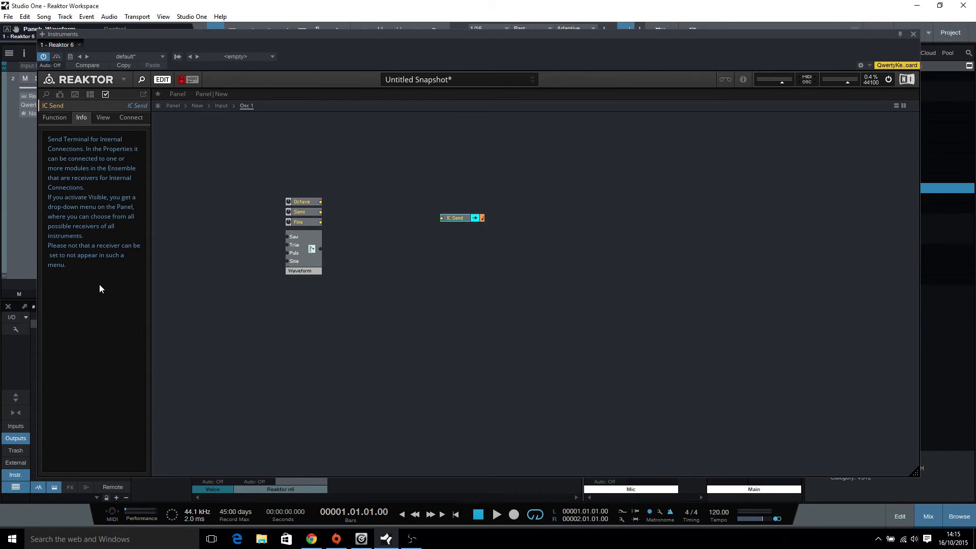
{"action": "left_click", "coordinate": [407, 241]}
{"action": "left_click_drag", "start_coordinate": [446, 216], "coordinate": [389, 198]}
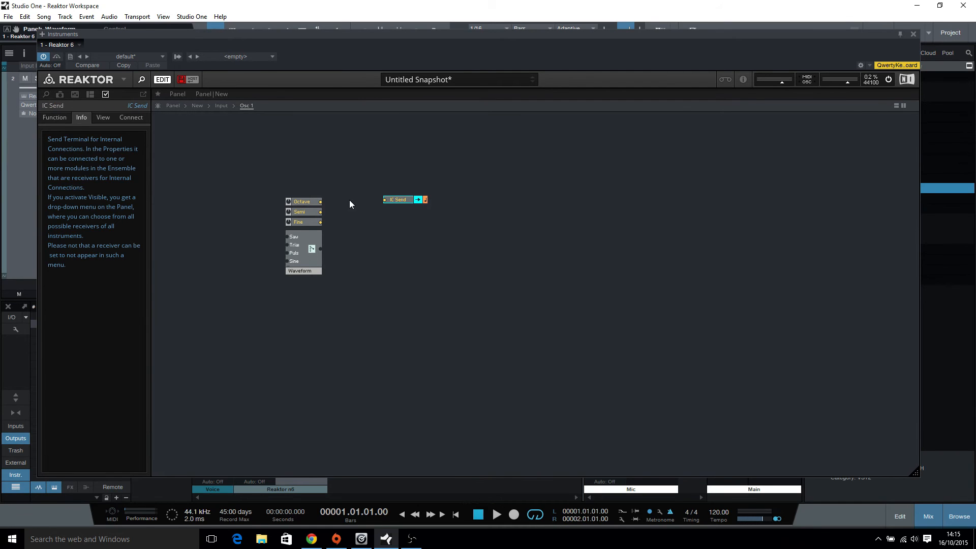
- Wire the Octave knob's output to the IC Send terminal and rename the terminal Osc1Oct
{"action": "left_click_drag", "start_coordinate": [321, 201], "coordinate": [398, 199]}
{"action": "double_click", "coordinate": [146, 105]}
{"action": "key", "text": "BackSpace"}
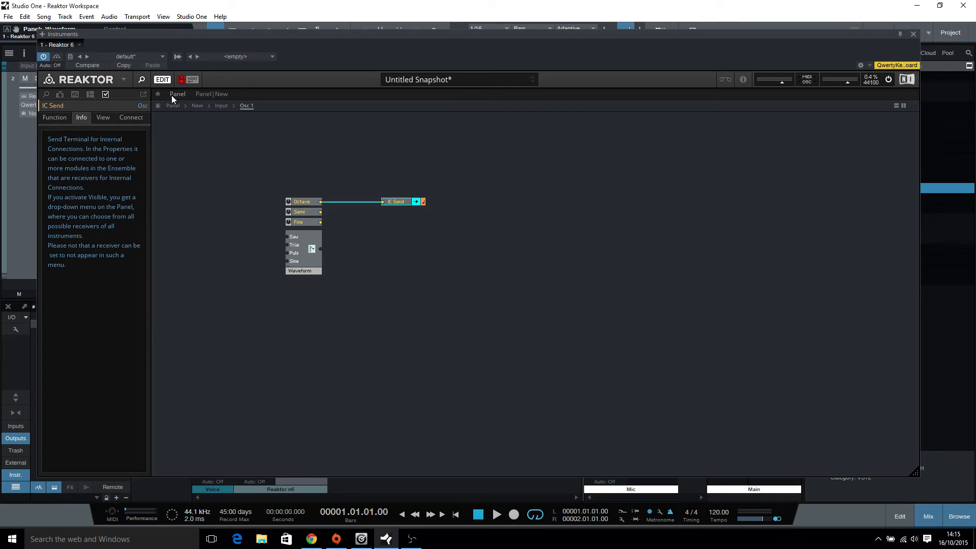
{"action": "type", "text": "1O"}
{"action": "key", "text": "Return"}
{"action": "left_click", "coordinate": [384, 215]}
{"action": "left_click", "coordinate": [397, 202]}
{"action": "type", "text": "ct"}
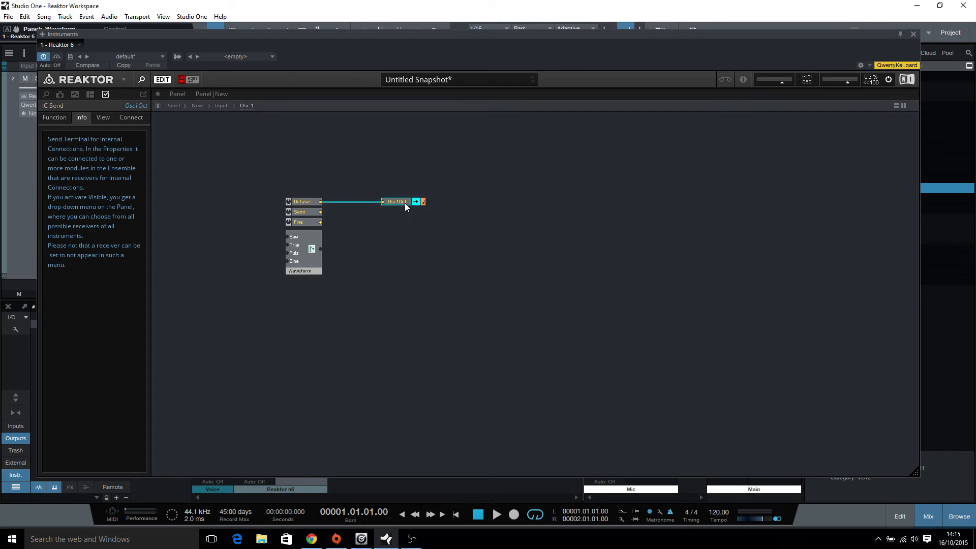
{"action": "right_click", "coordinate": [402, 220]}
{"action": "left_click", "coordinate": [385, 227]}
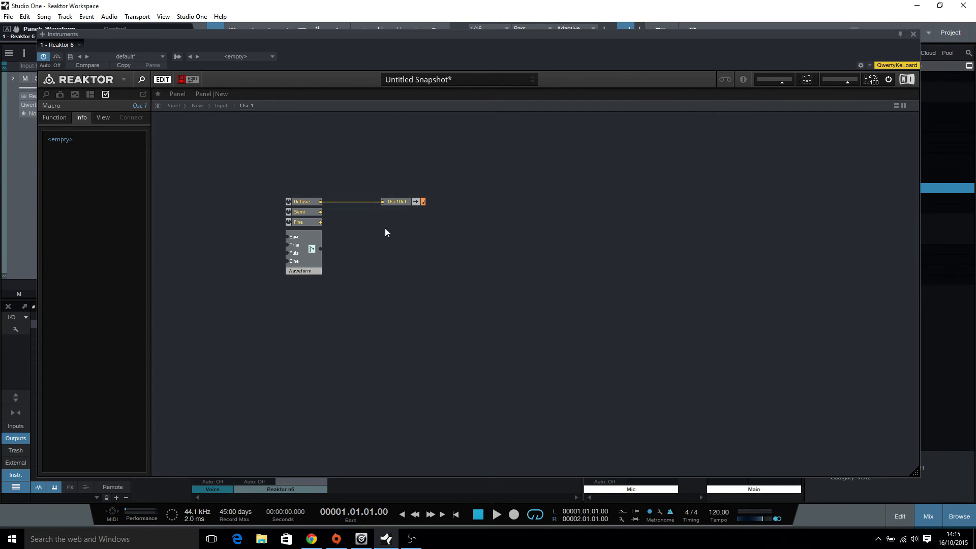
- Paste a copy of the Osc1Oct terminal directly below it and wire the Semi knob to the copy
{"action": "left_click", "coordinate": [398, 203]}
{"action": "right_click", "coordinate": [398, 203]}
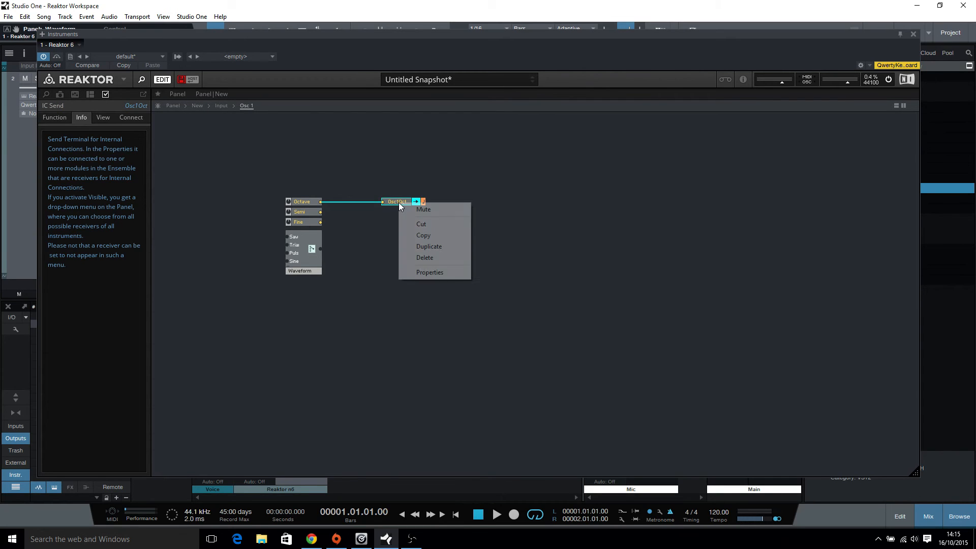
{"action": "left_click", "coordinate": [414, 234]}
{"action": "right_click", "coordinate": [399, 212]}
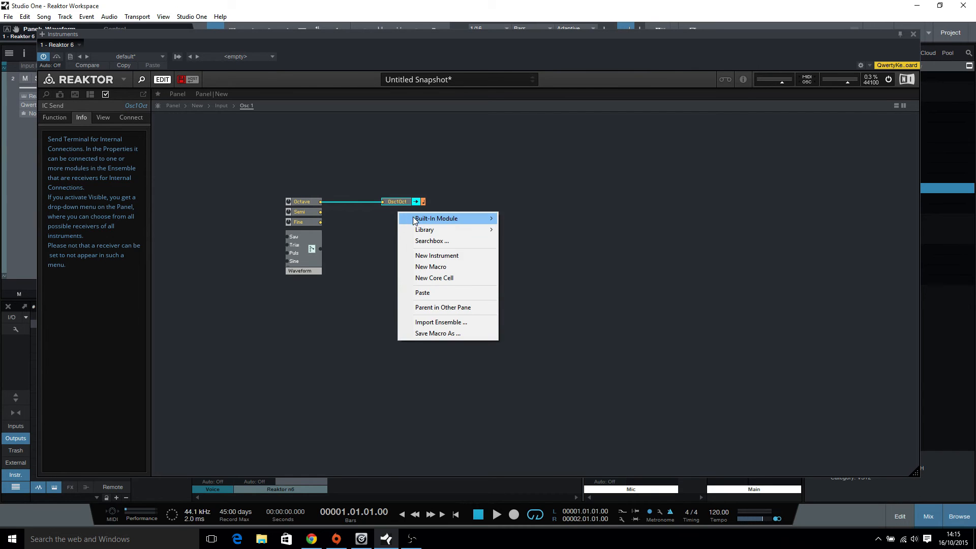
{"action": "left_click", "coordinate": [434, 294]}
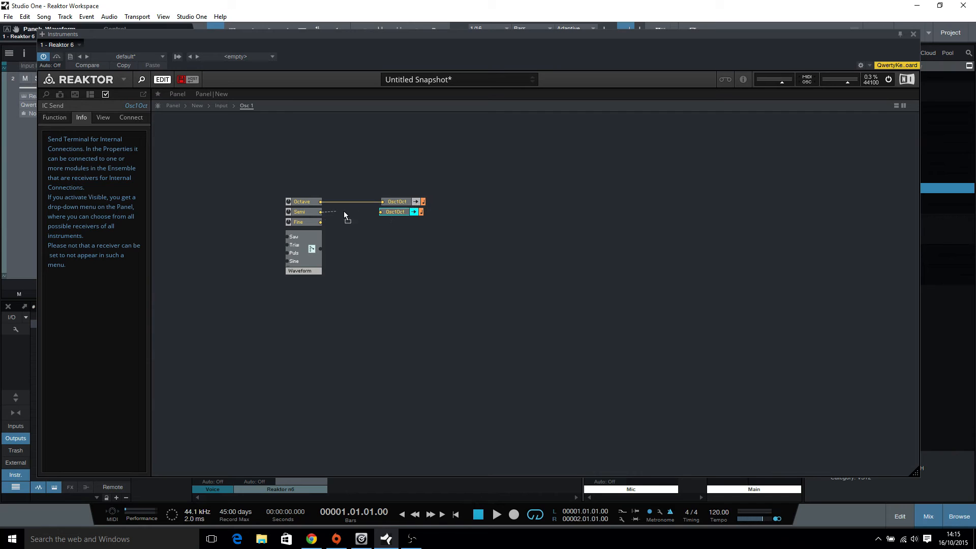
{"action": "left_click_drag", "start_coordinate": [381, 212], "coordinate": [382, 212]}
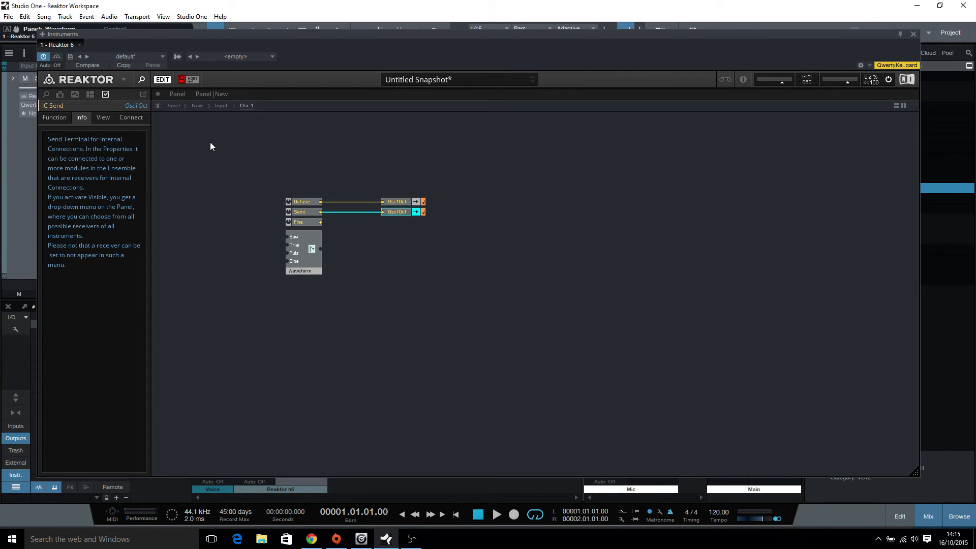
- Rename the copied send terminal on the Semi knob Osc1Semi
{"action": "key", "text": "BackSpace"}
{"action": "key", "text": "BackSpace"}
{"action": "key", "text": "BackSpace"}
{"action": "type", "text": "Semi"}
{"action": "key", "text": "Return"}
{"action": "left_click", "coordinate": [397, 233]}
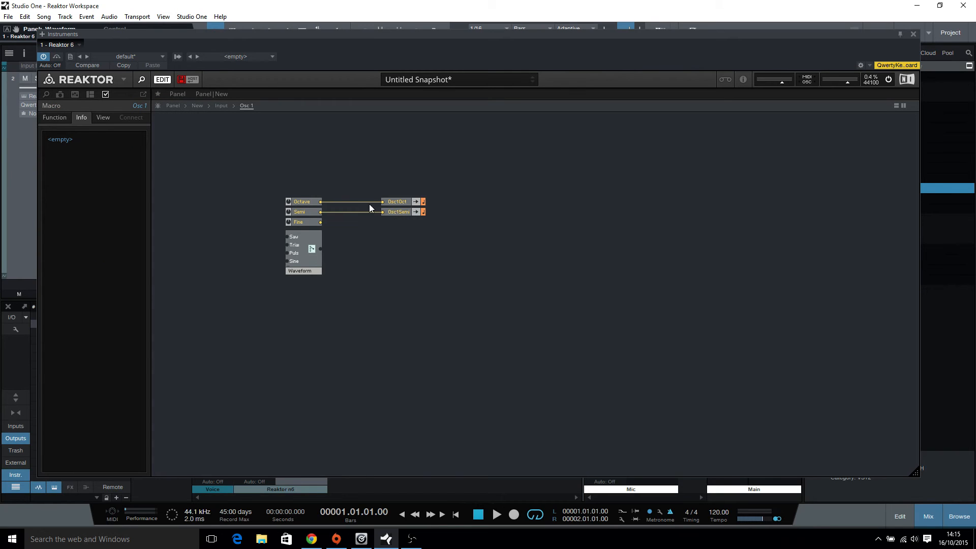
{"action": "right_click", "coordinate": [381, 232]}
{"action": "mouse_move", "coordinate": [446, 238]}
{"action": "mouse_move", "coordinate": [552, 429]}
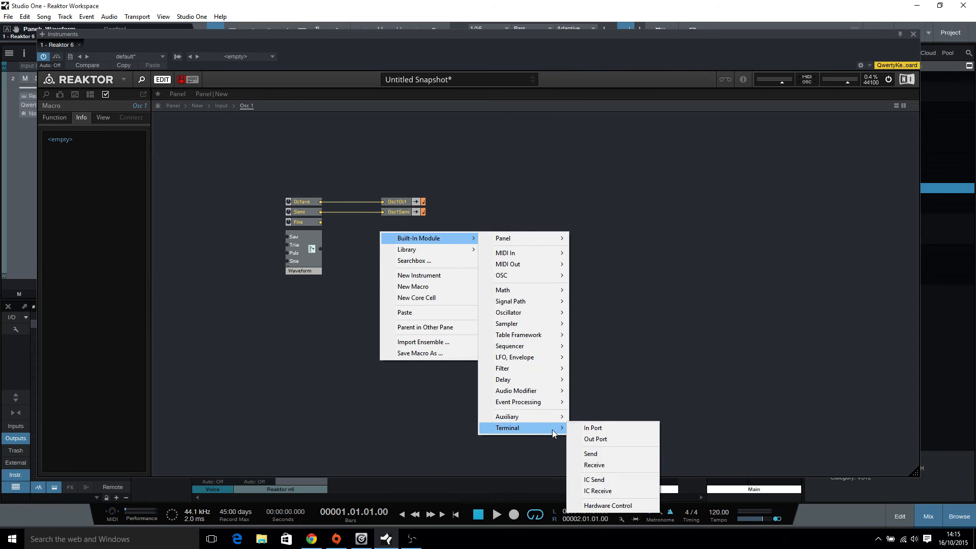
{"action": "left_click", "coordinate": [602, 491]}
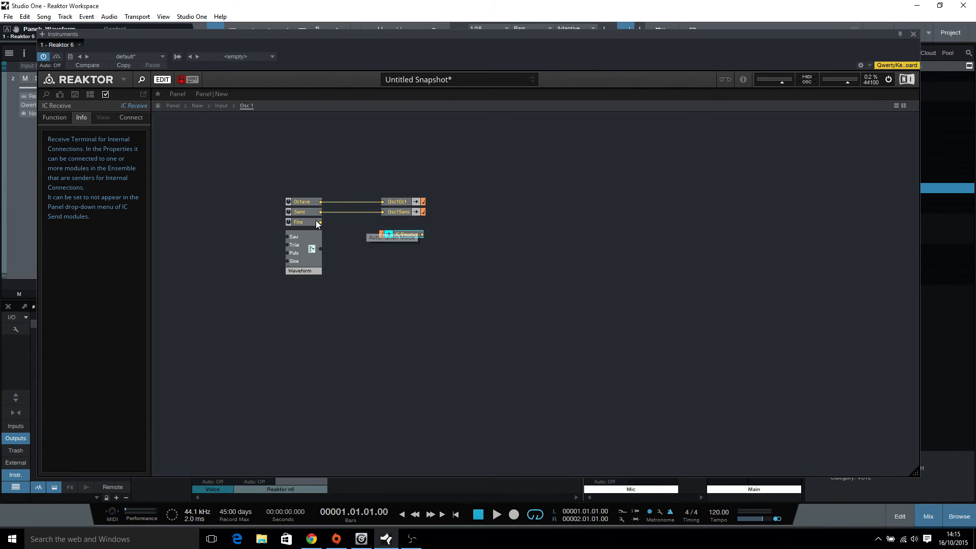
{"action": "left_click", "coordinate": [372, 273]}
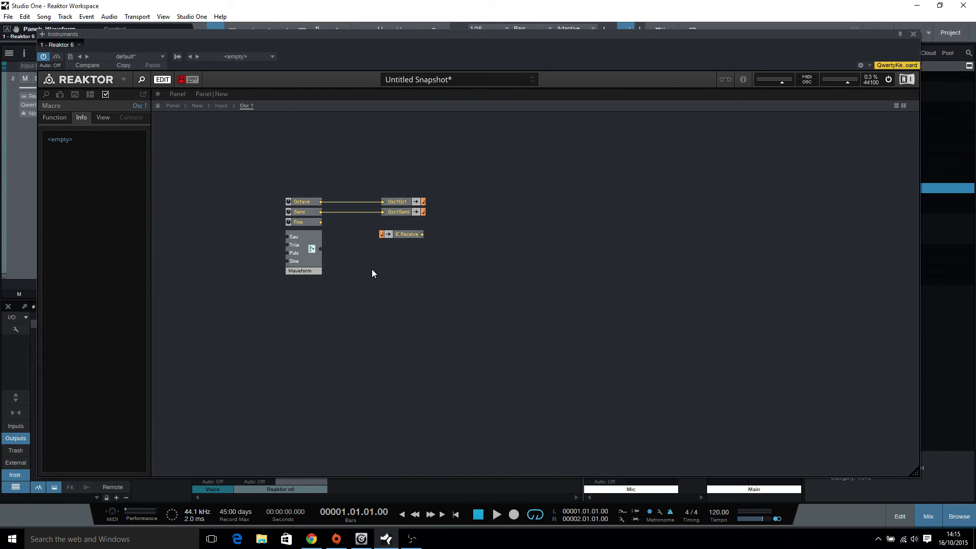
{"action": "left_click_drag", "start_coordinate": [383, 235], "coordinate": [382, 236]}
{"action": "left_click", "coordinate": [398, 236]}
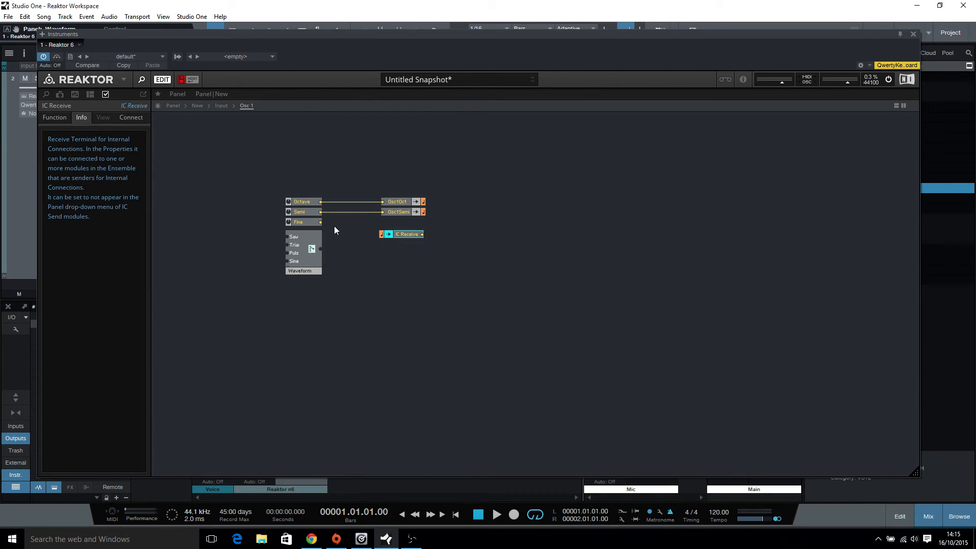
{"action": "key", "text": "Delete"}
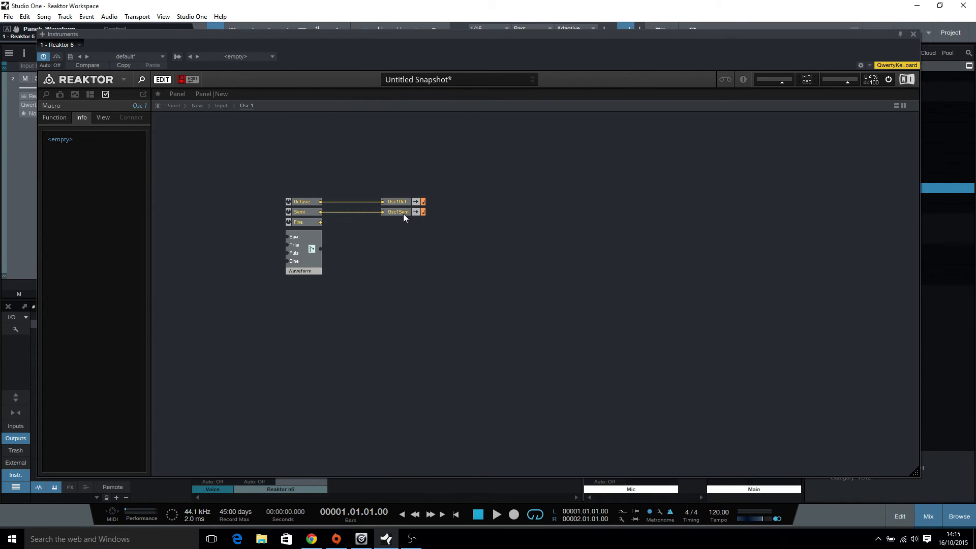
- Duplicate the Osc1Semi terminal below the existing sends and rename the copy Osc1Fine
{"action": "left_click_drag", "start_coordinate": [404, 214], "coordinate": [403, 211]}
{"action": "right_click", "coordinate": [403, 211]}
{"action": "left_click", "coordinate": [409, 244]}
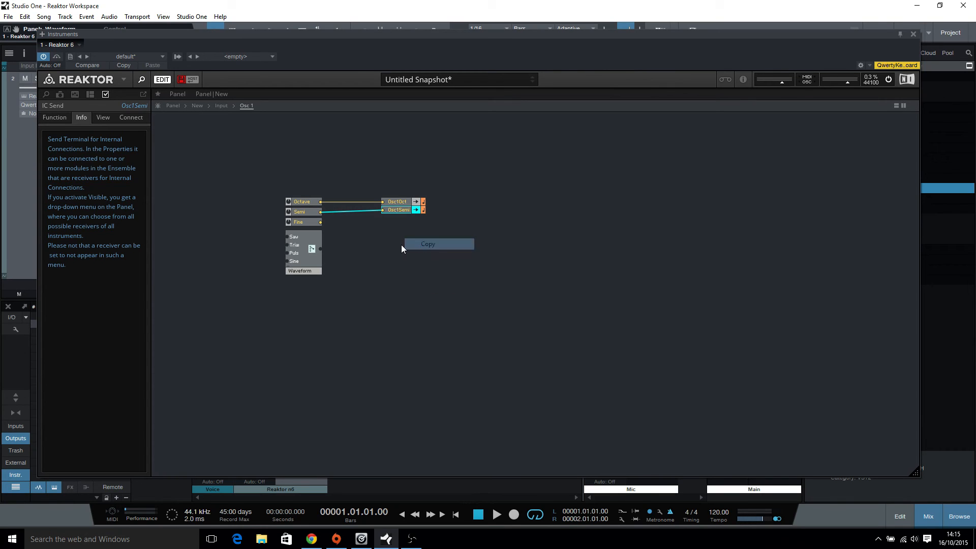
{"action": "right_click", "coordinate": [401, 246]}
{"action": "left_click", "coordinate": [447, 322]}
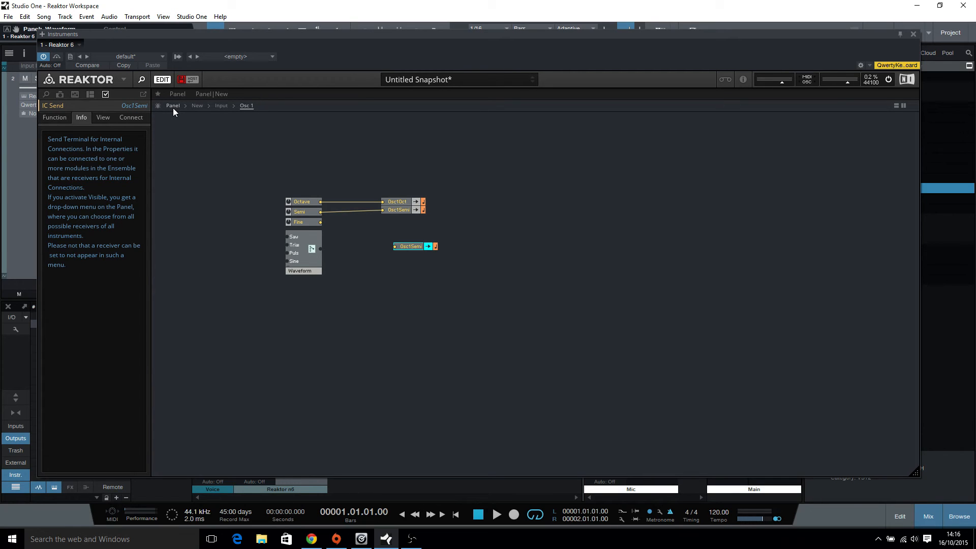
{"action": "key", "text": "BackSpace"}
{"action": "key", "text": "BackSpace"}
{"action": "key", "text": "BackSpace"}
{"action": "key", "text": "BackSpace"}
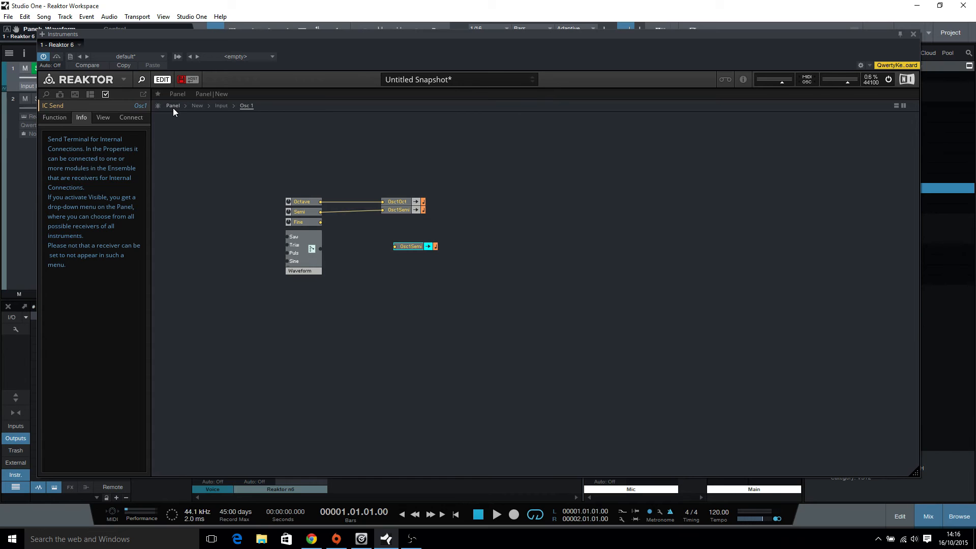
{"action": "type", "text": "Fine"}
- Wire the Fine knob to Osc1Fine and line up the Osc1Semi and Osc1Fine terminals with their knobs
{"action": "left_click", "coordinate": [412, 273]}
{"action": "left_click_drag", "start_coordinate": [347, 231], "coordinate": [396, 214]}
{"action": "left_click", "coordinate": [395, 212]}
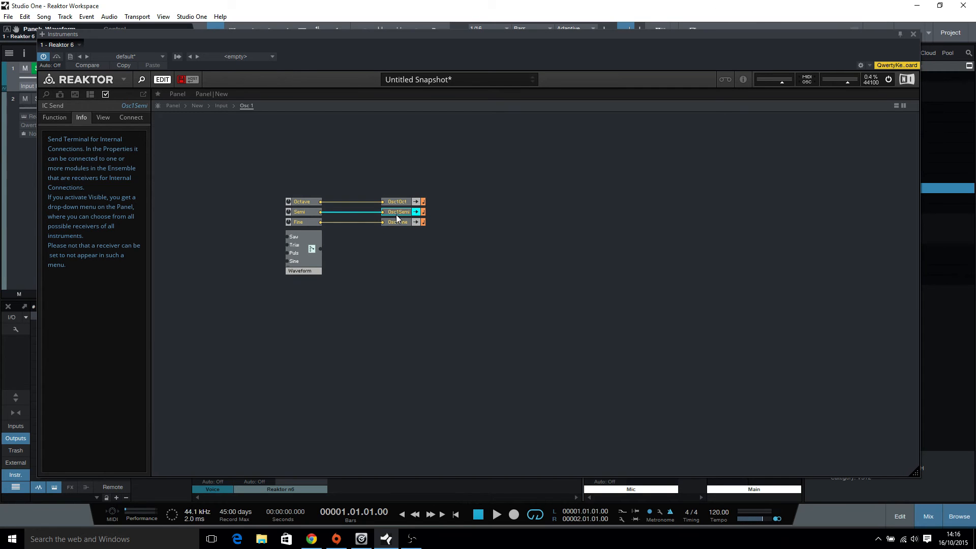
{"action": "left_click", "coordinate": [400, 252]}
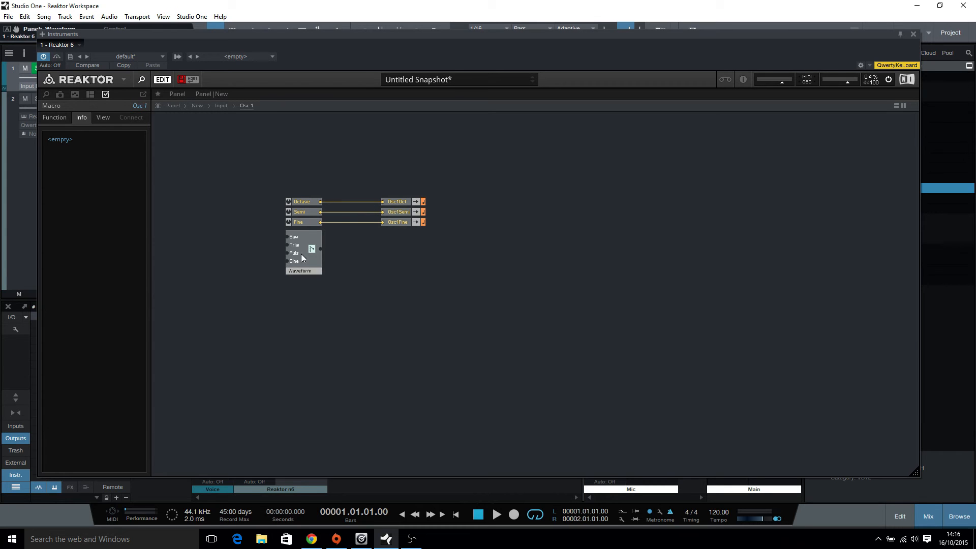
- Rename the Waveform switch Waveform1, moving it up slightly under the knobs, and show its internal connection settings
{"action": "left_click", "coordinate": [309, 263]}
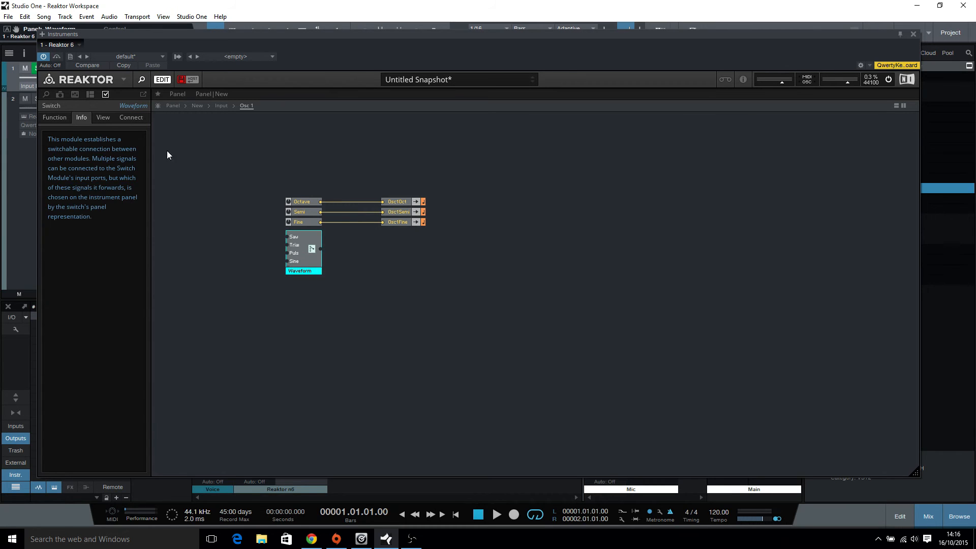
{"action": "left_click", "coordinate": [130, 118]}
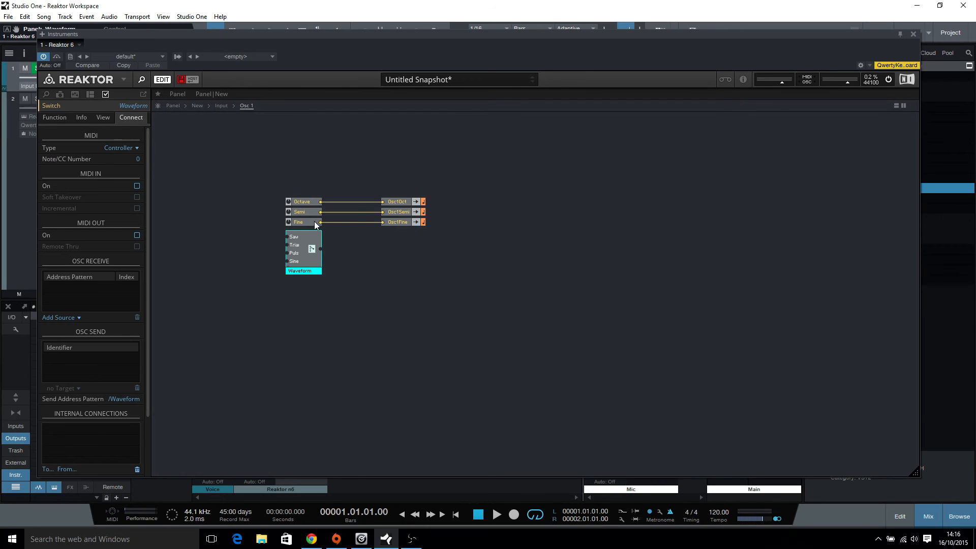
{"action": "left_click_drag", "start_coordinate": [311, 250], "coordinate": [310, 249]}
{"action": "left_click", "coordinate": [146, 106]}
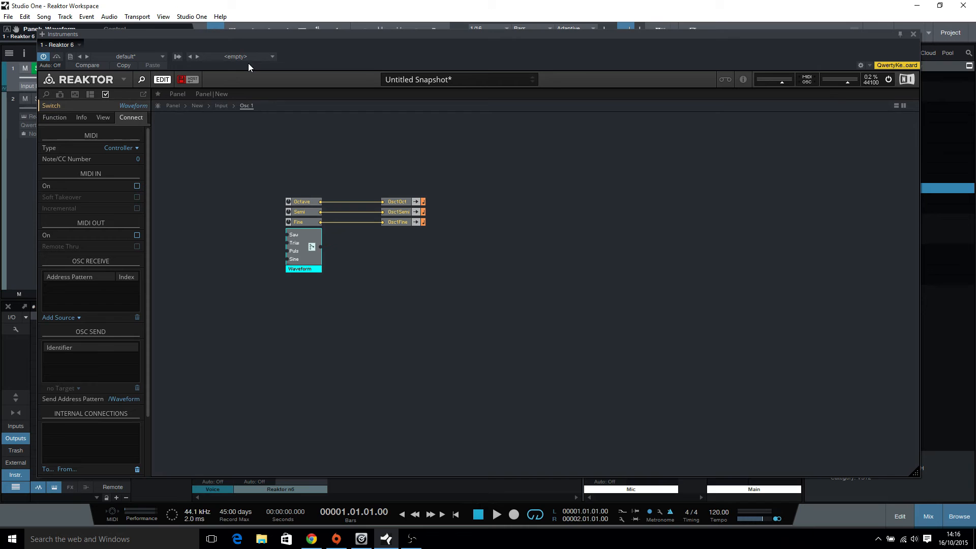
{"action": "type", "text": "1"}
{"action": "key", "text": "Return"}
{"action": "left_click", "coordinate": [315, 263]}
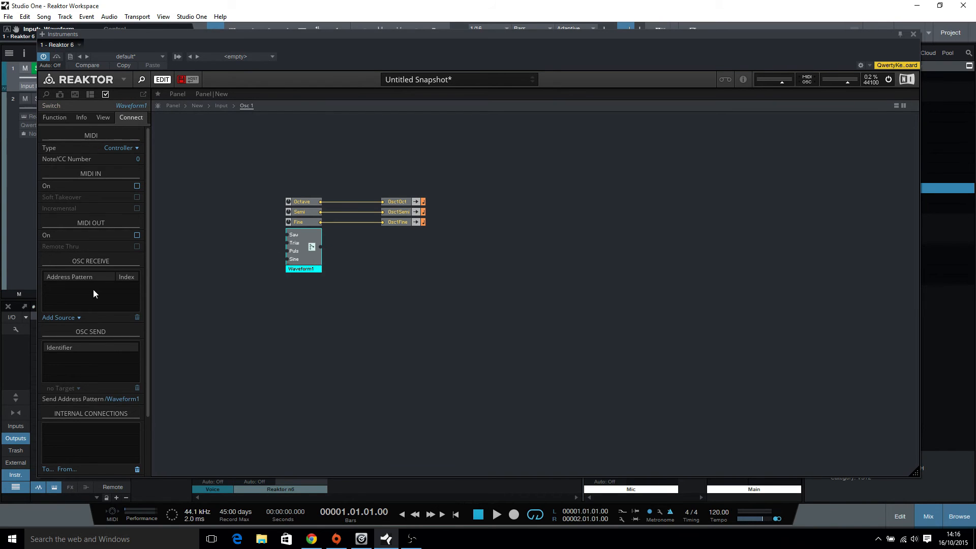
{"action": "scroll", "coordinate": [103, 315], "scroll_direction": "down", "scroll_amount": 3}
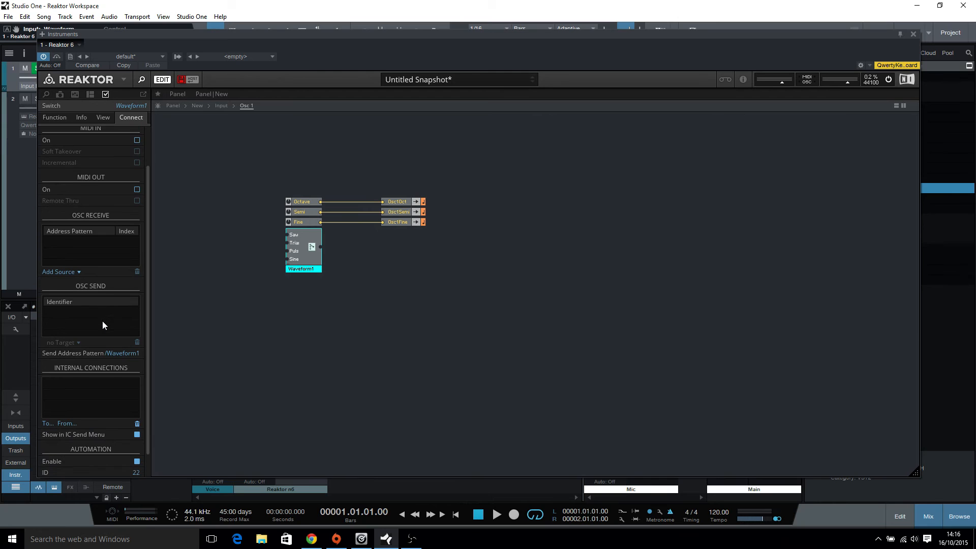
{"action": "scroll", "coordinate": [102, 321], "scroll_direction": "down", "scroll_amount": 2}
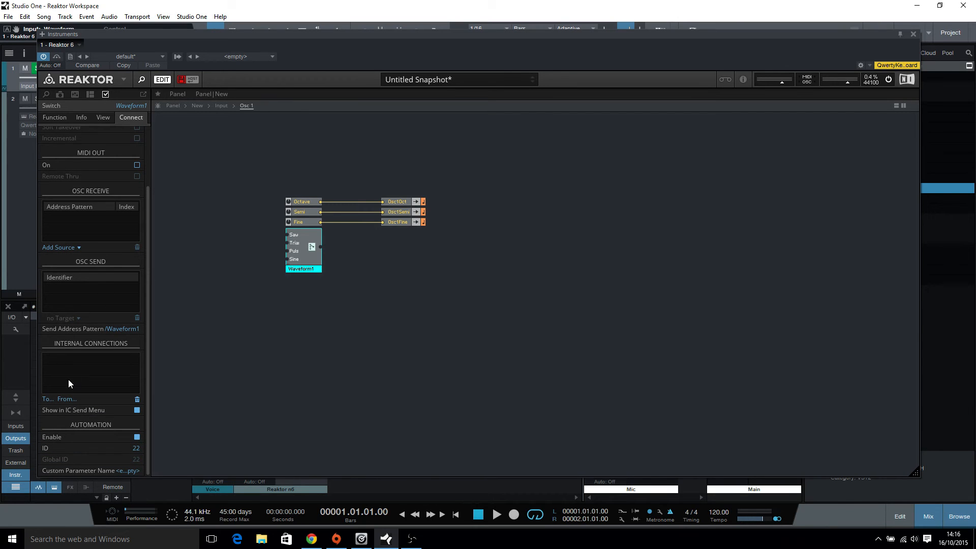
- In the Audio macro's Osc1 structure, rename the switch fed by the four oscillators Waveform1Out
{"action": "left_click", "coordinate": [222, 106]}
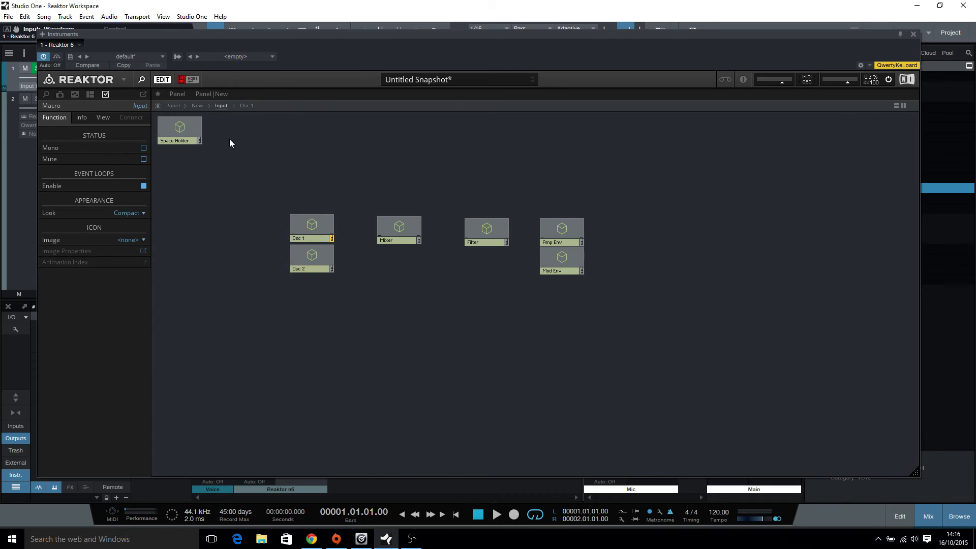
{"action": "double_click", "coordinate": [249, 202]}
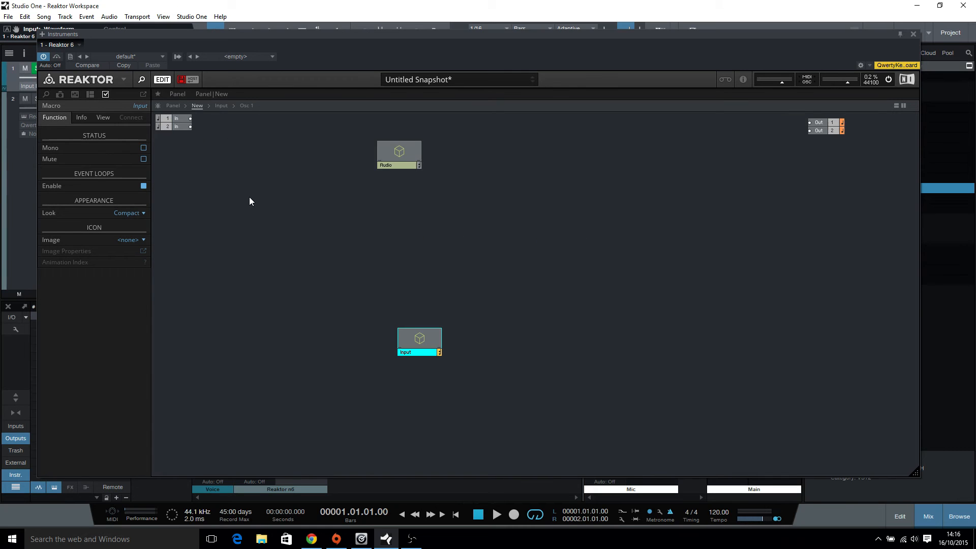
{"action": "double_click", "coordinate": [384, 160]}
{"action": "double_click", "coordinate": [260, 157]}
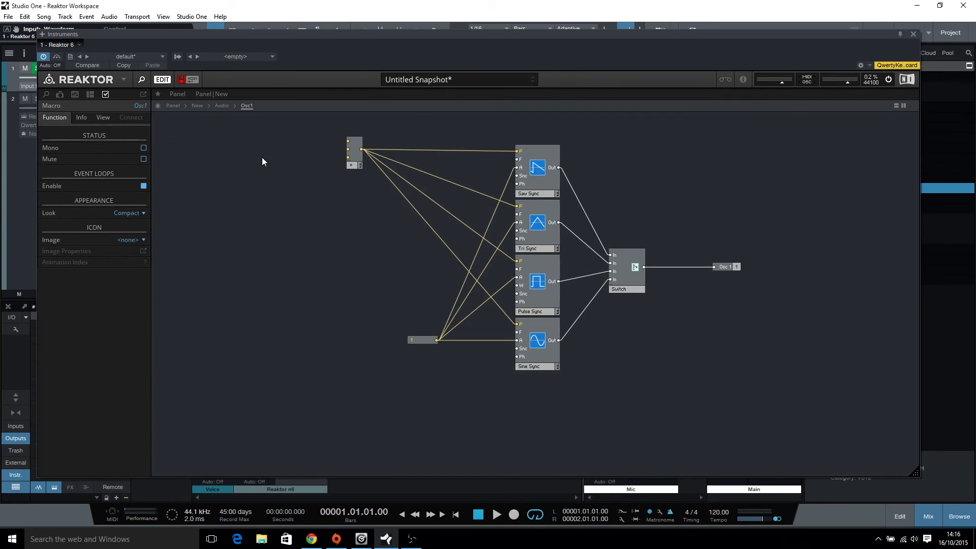
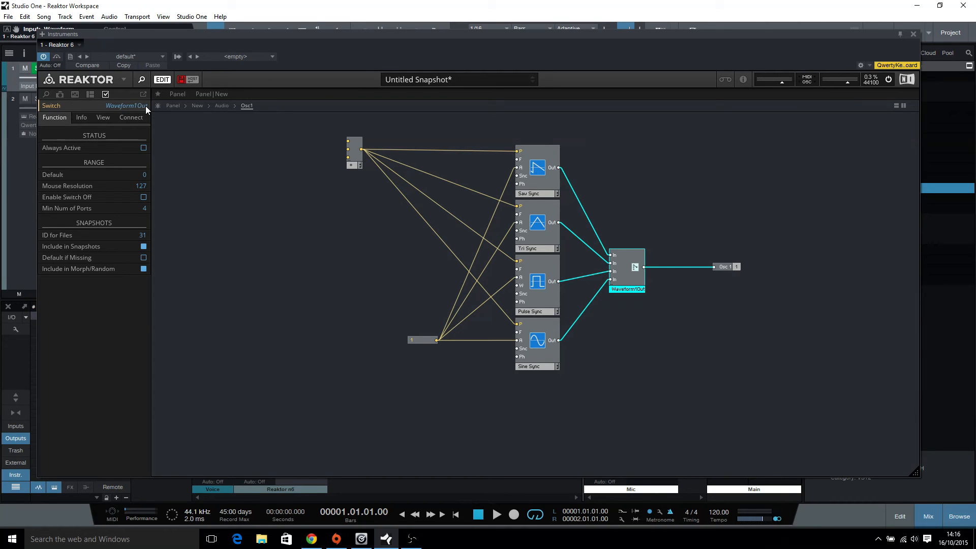
{"action": "left_click", "coordinate": [186, 179]}
{"action": "left_click", "coordinate": [632, 289]}
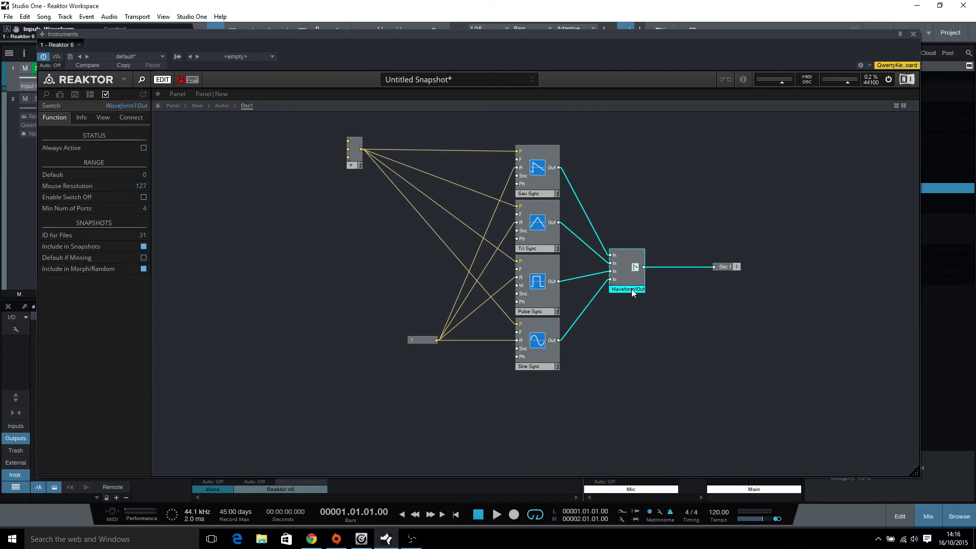
- Return to the Input macro's Osc 1 structure and show the Waveform1 switch's internal connection settings
{"action": "left_click", "coordinate": [618, 364]}
{"action": "double_click", "coordinate": [618, 364]}
{"action": "double_click", "coordinate": [321, 308]}
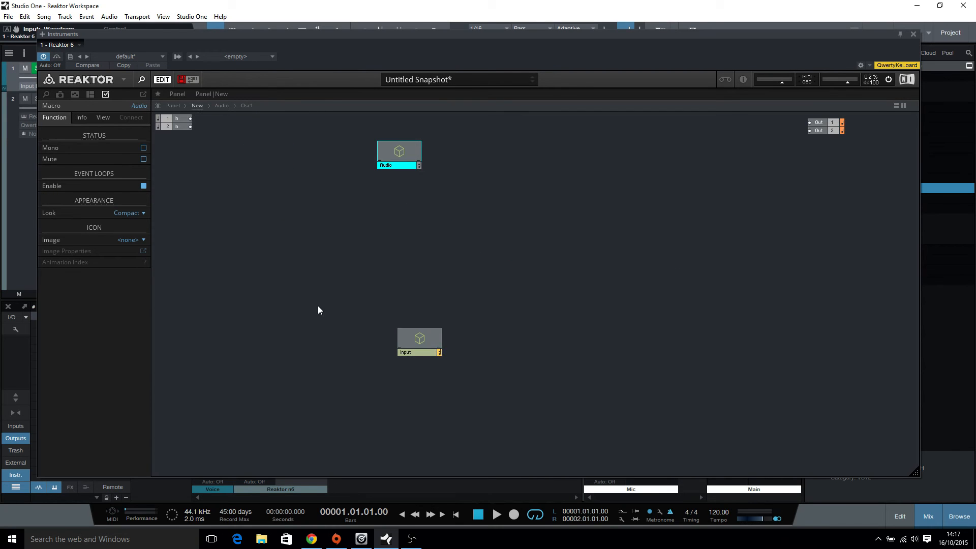
{"action": "left_click", "coordinate": [419, 341]}
{"action": "double_click", "coordinate": [419, 340]}
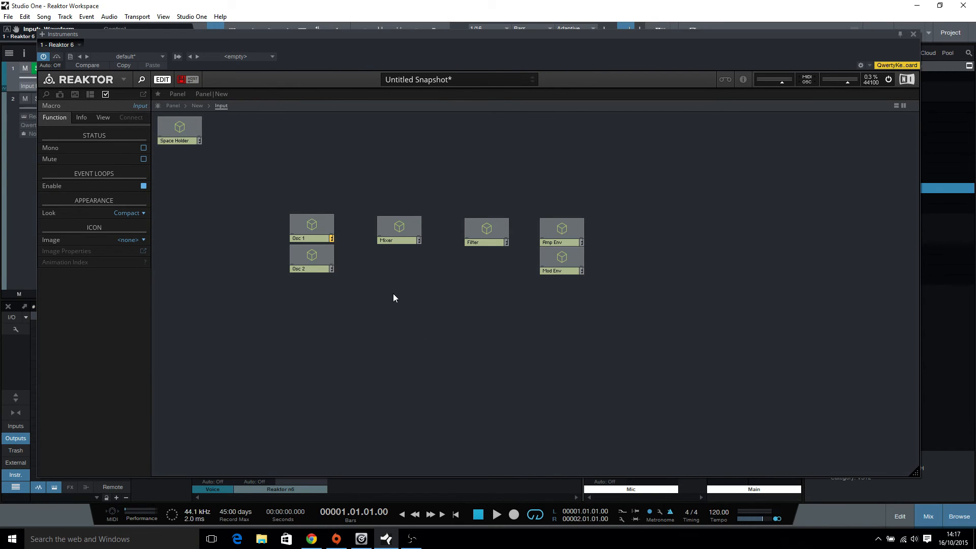
{"action": "double_click", "coordinate": [314, 229]}
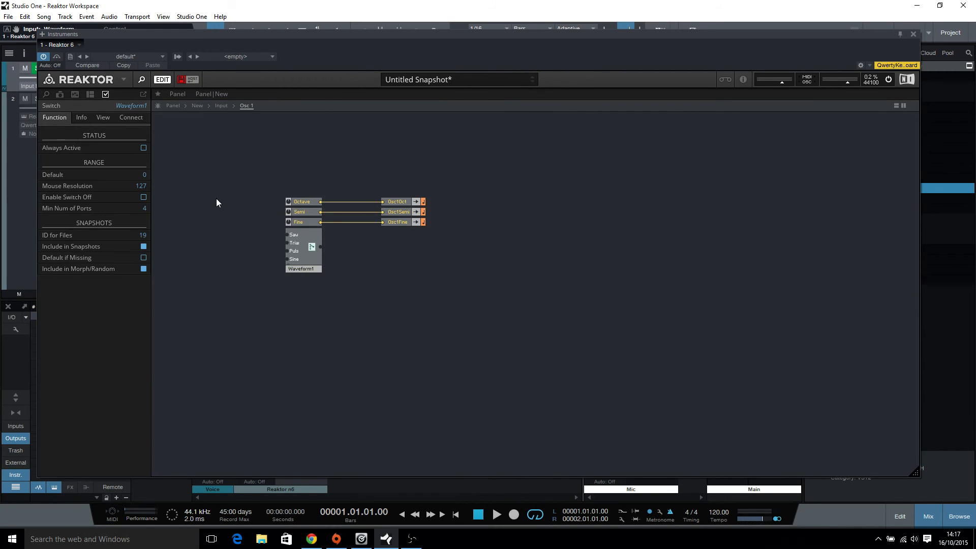
{"action": "left_click", "coordinate": [130, 117]}
{"action": "scroll", "coordinate": [118, 297], "scroll_direction": "down", "scroll_amount": 3}
{"action": "scroll", "coordinate": [117, 298], "scroll_direction": "down", "scroll_amount": 1}
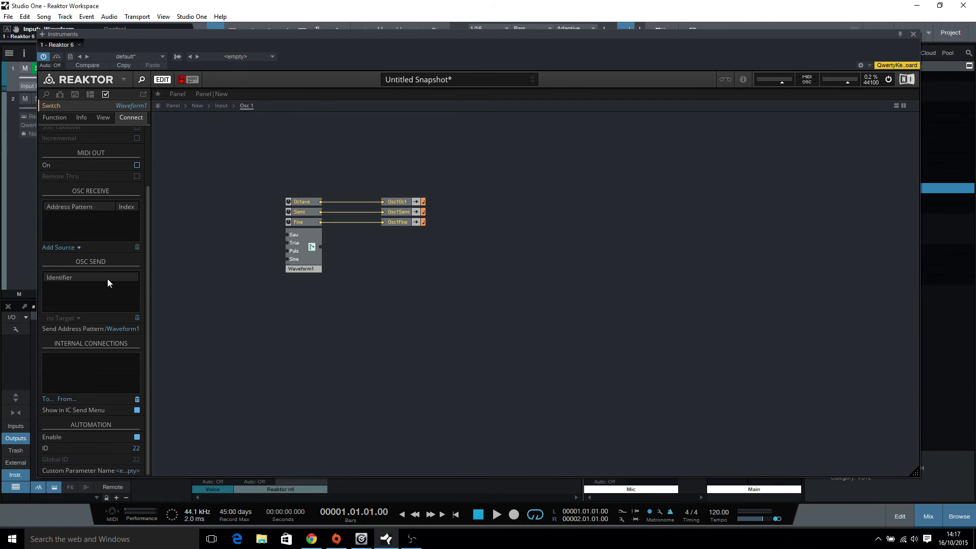
- Try to set up an internal connection for the Waveform1 switch using only its own connection settings
{"action": "left_click", "coordinate": [306, 269]}
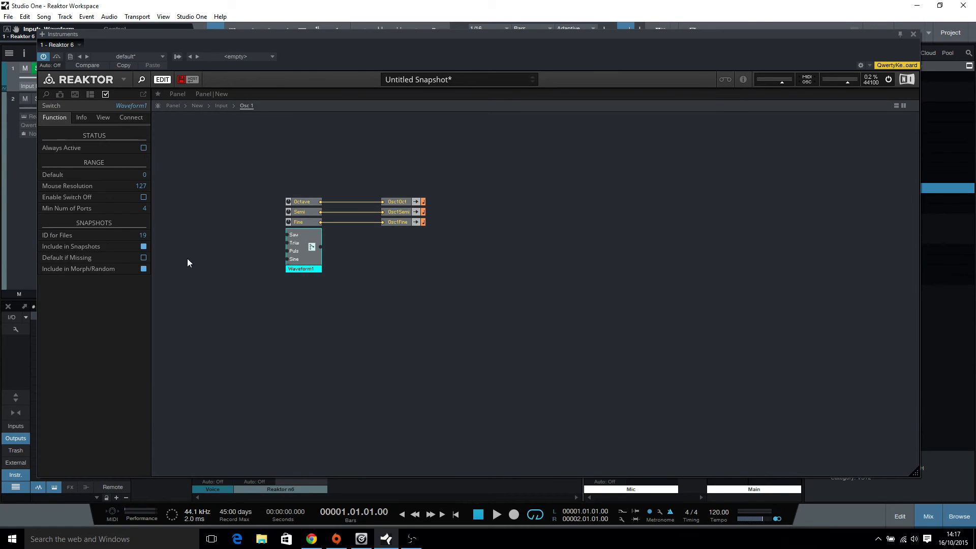
{"action": "left_click", "coordinate": [132, 117]}
{"action": "scroll", "coordinate": [106, 254], "scroll_direction": "down", "scroll_amount": 4}
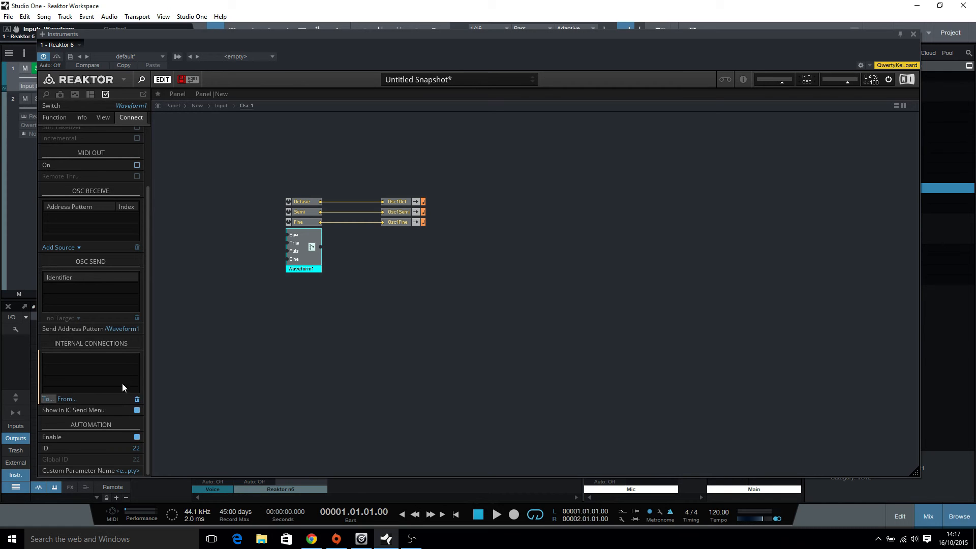
{"action": "left_click", "coordinate": [71, 398]}
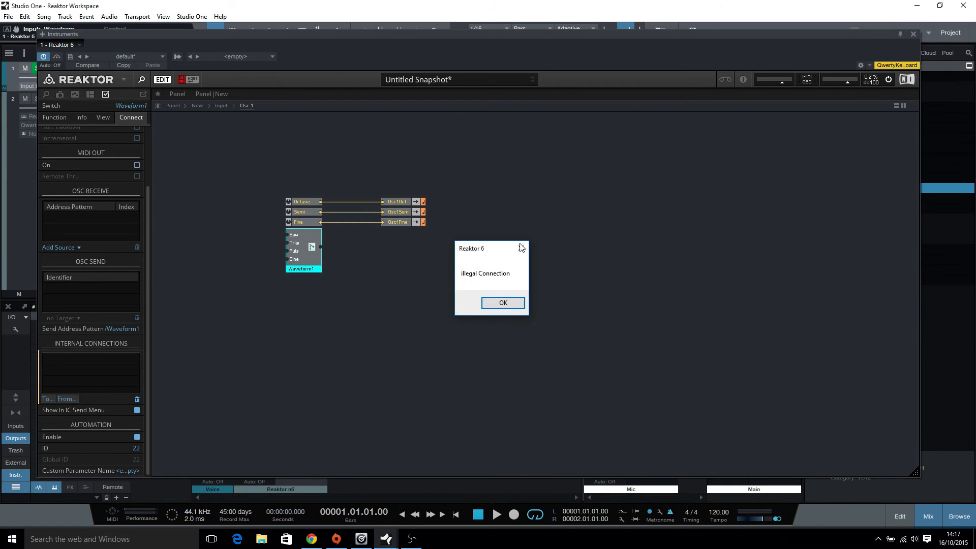
{"action": "left_click", "coordinate": [503, 302]}
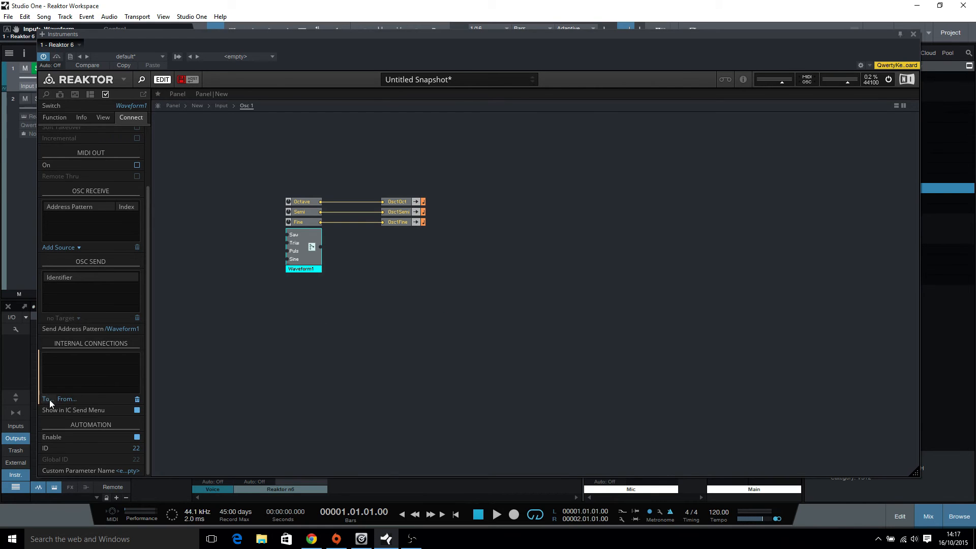
{"action": "left_click", "coordinate": [200, 106]}
{"action": "double_click", "coordinate": [401, 154]}
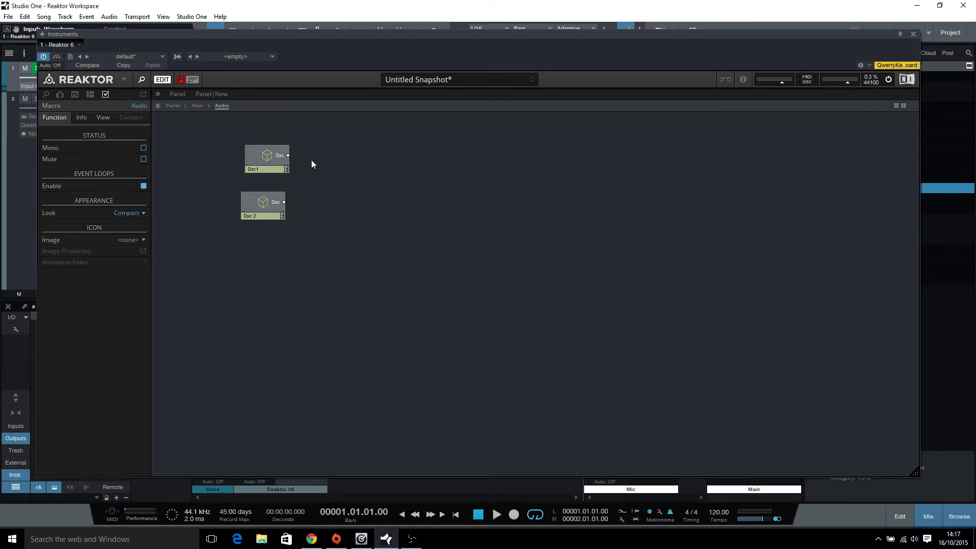
{"action": "double_click", "coordinate": [272, 158]}
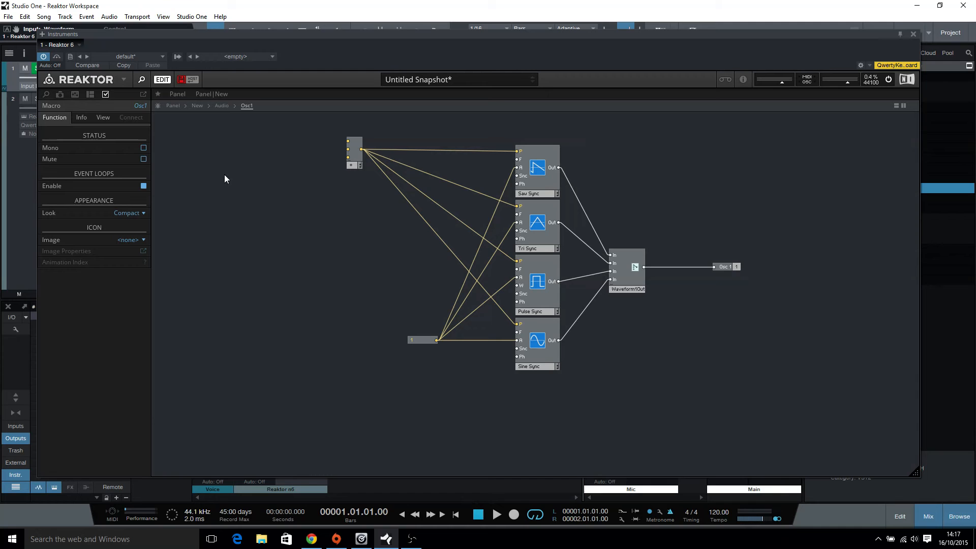
{"action": "left_click", "coordinate": [197, 106]}
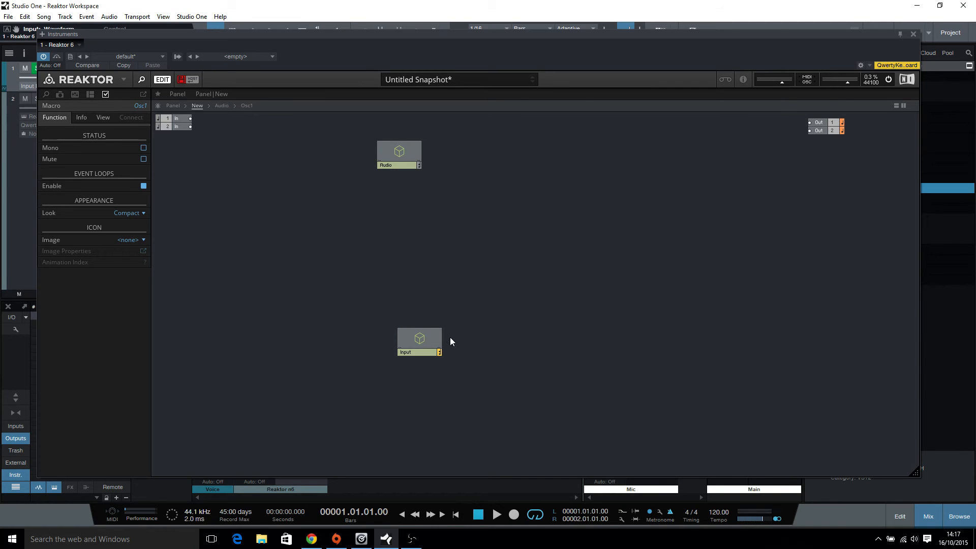
{"action": "double_click", "coordinate": [419, 341]}
{"action": "double_click", "coordinate": [300, 226]}
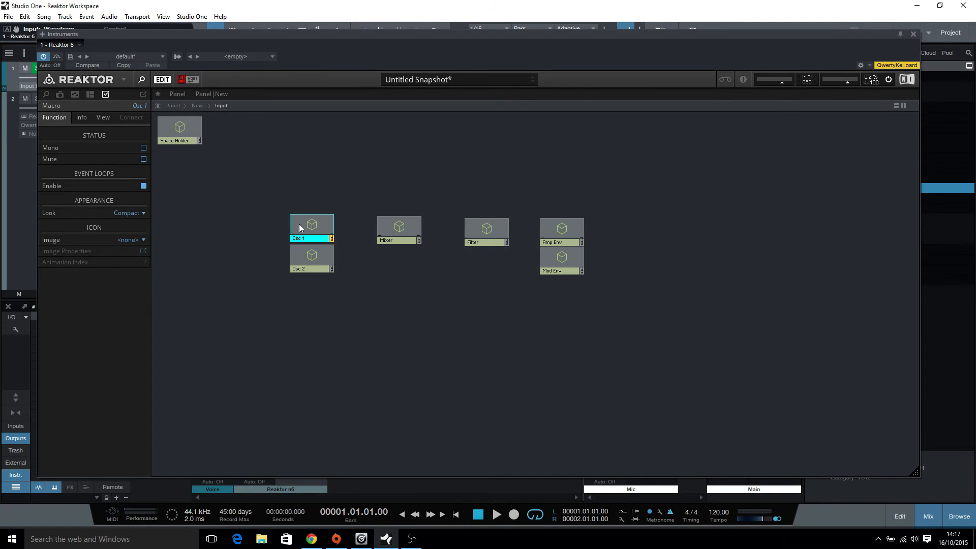
{"action": "left_click", "coordinate": [304, 245]}
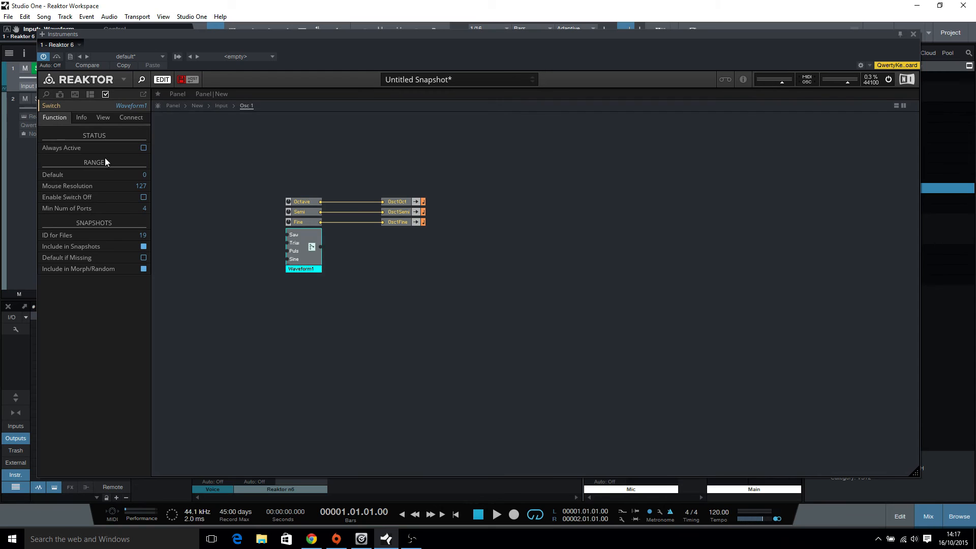
{"action": "left_click", "coordinate": [131, 117]}
{"action": "scroll", "coordinate": [121, 366], "scroll_direction": "down", "scroll_amount": 1}
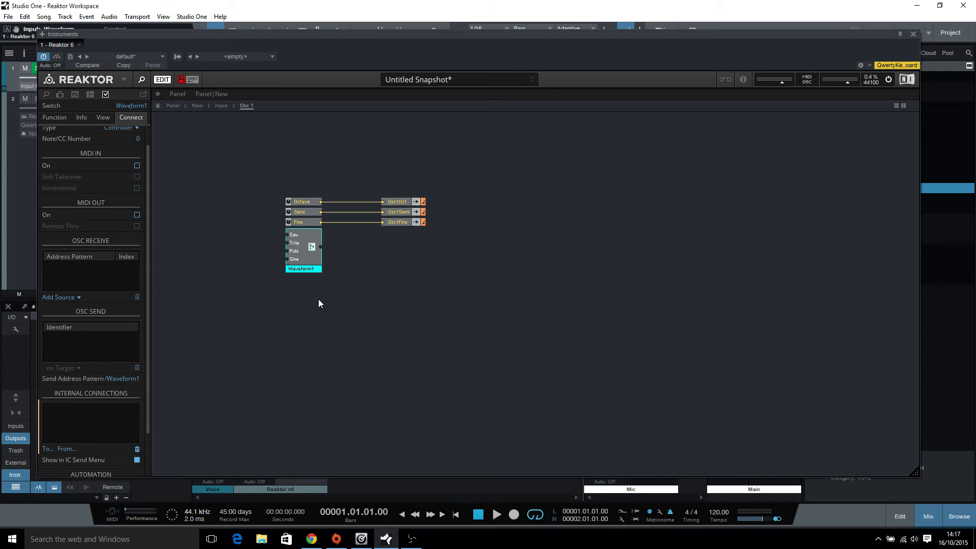
- In the Audio macro's Osc1 structure, mark the Waveform1Out switch as the receiving end of an internal connection
{"action": "left_click", "coordinate": [198, 106]}
{"action": "double_click", "coordinate": [416, 158]}
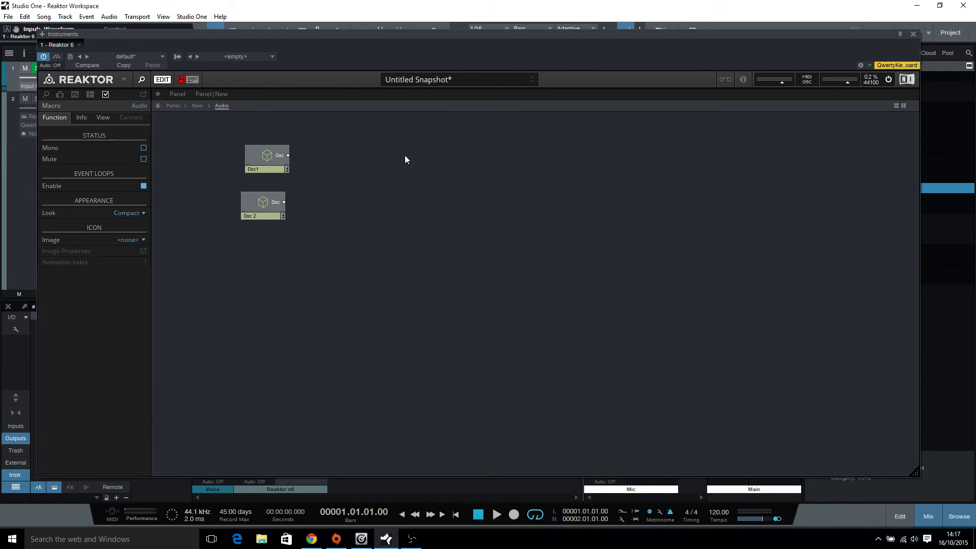
{"action": "double_click", "coordinate": [264, 157]}
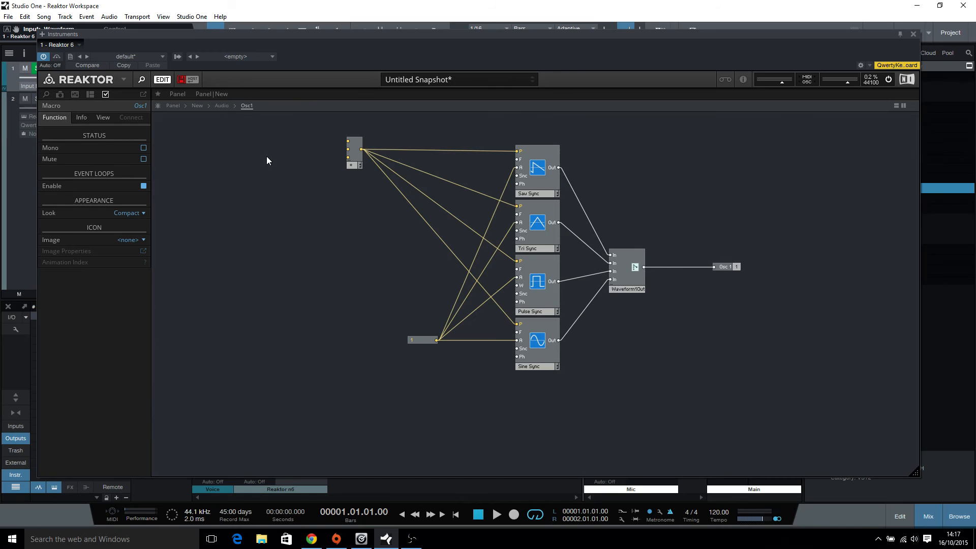
{"action": "left_click", "coordinate": [634, 266]}
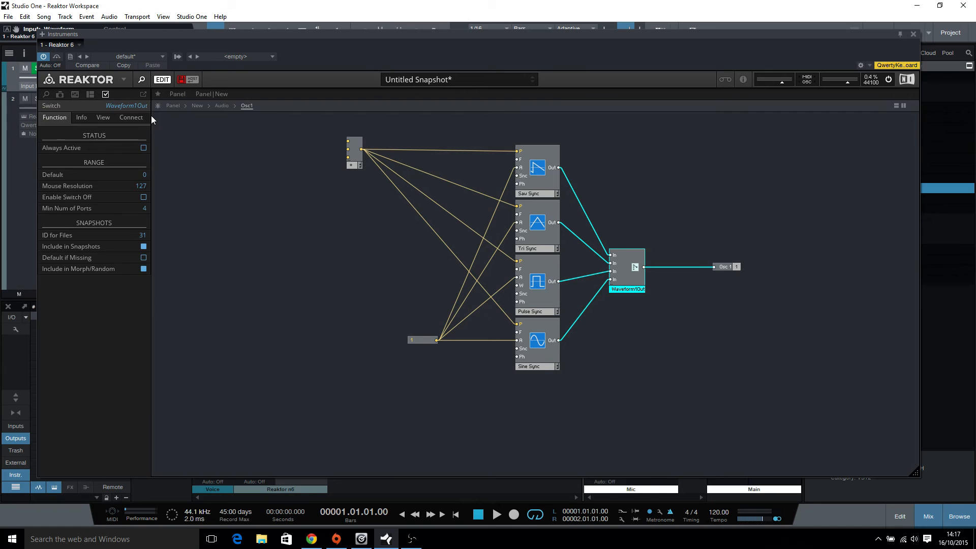
{"action": "left_click", "coordinate": [131, 118]}
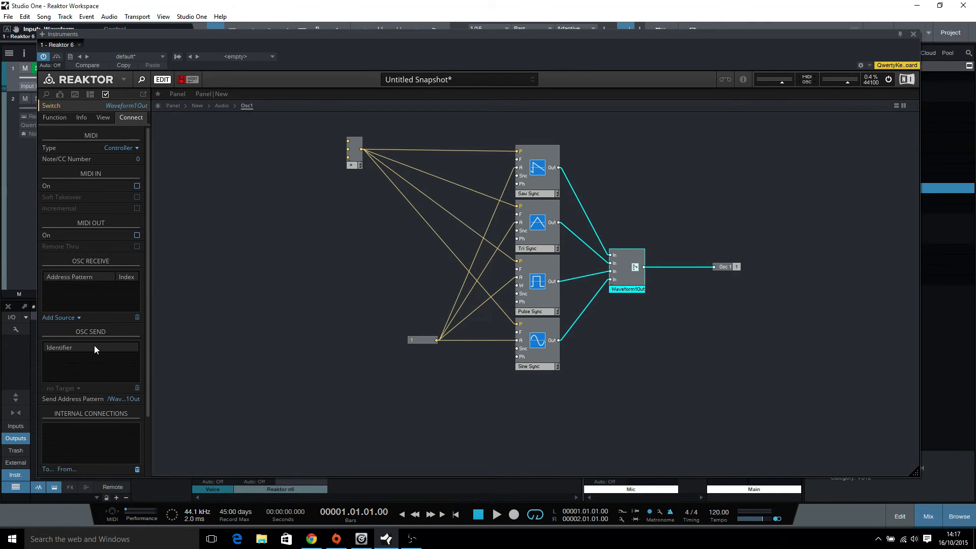
{"action": "left_click_drag", "start_coordinate": [148, 322], "coordinate": [145, 402]}
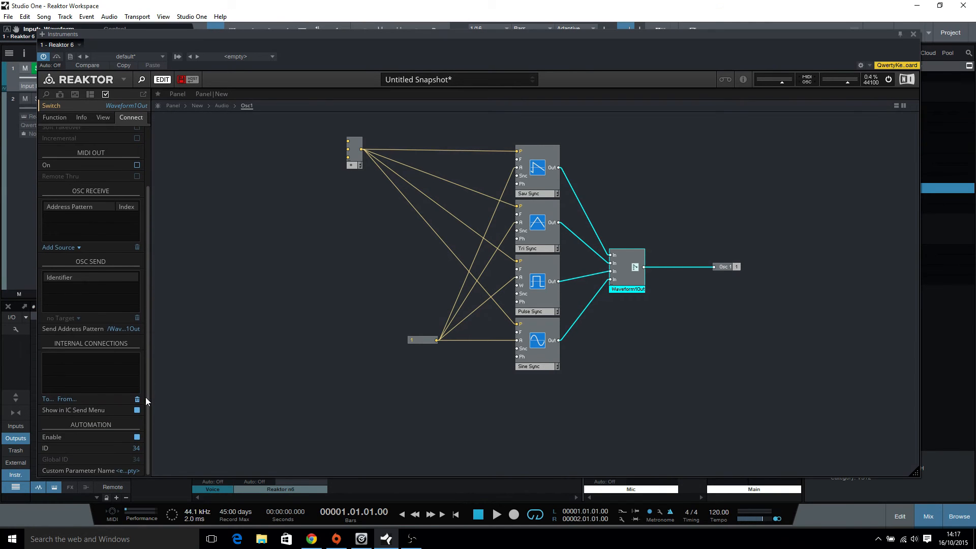
{"action": "left_click", "coordinate": [66, 399]}
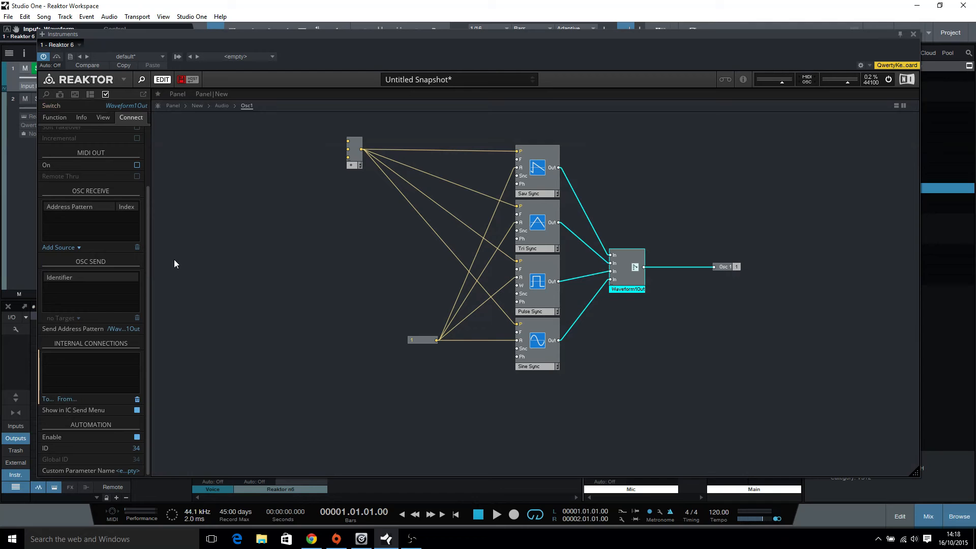
- Complete the internal connection to Waveform1Out from the Waveform1 switch in the Input macro's Osc 1 structure
{"action": "left_click", "coordinate": [197, 106]}
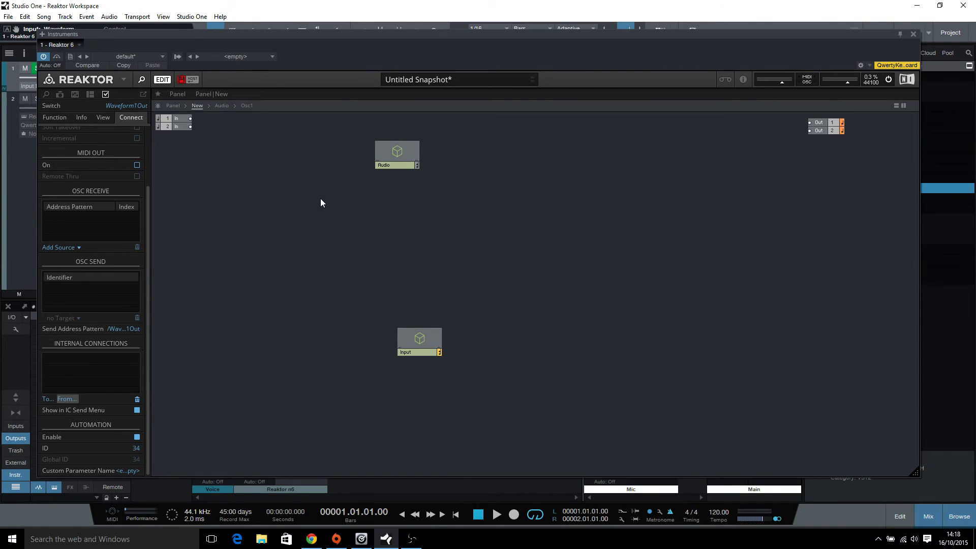
{"action": "double_click", "coordinate": [417, 338]}
{"action": "double_click", "coordinate": [319, 226]}
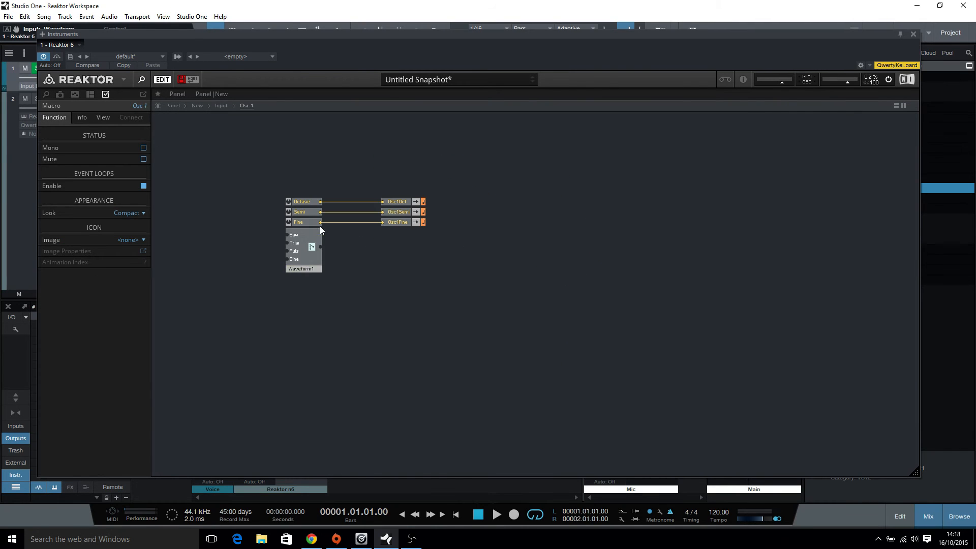
{"action": "left_click", "coordinate": [303, 250]}
{"action": "left_click", "coordinate": [131, 117]}
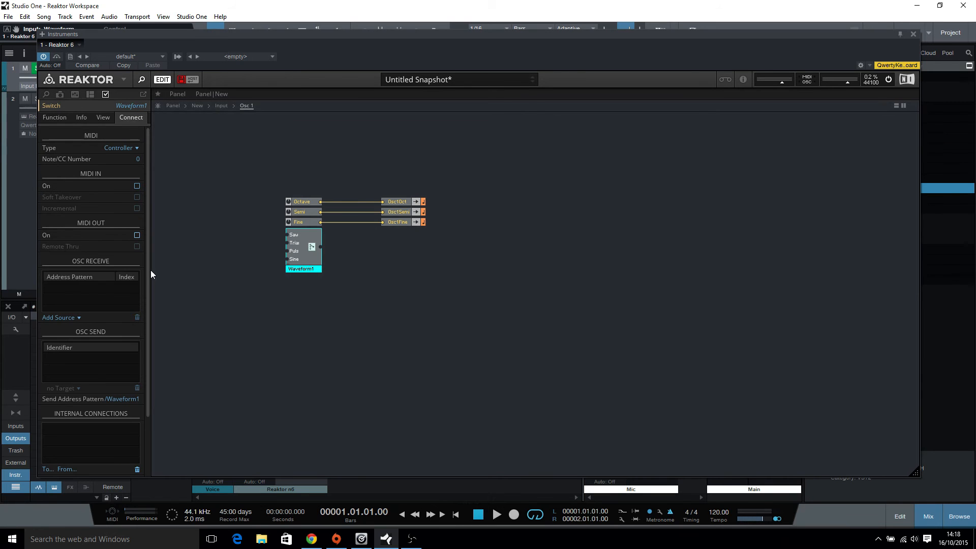
{"action": "scroll", "coordinate": [143, 404], "scroll_direction": "down", "scroll_amount": 4}
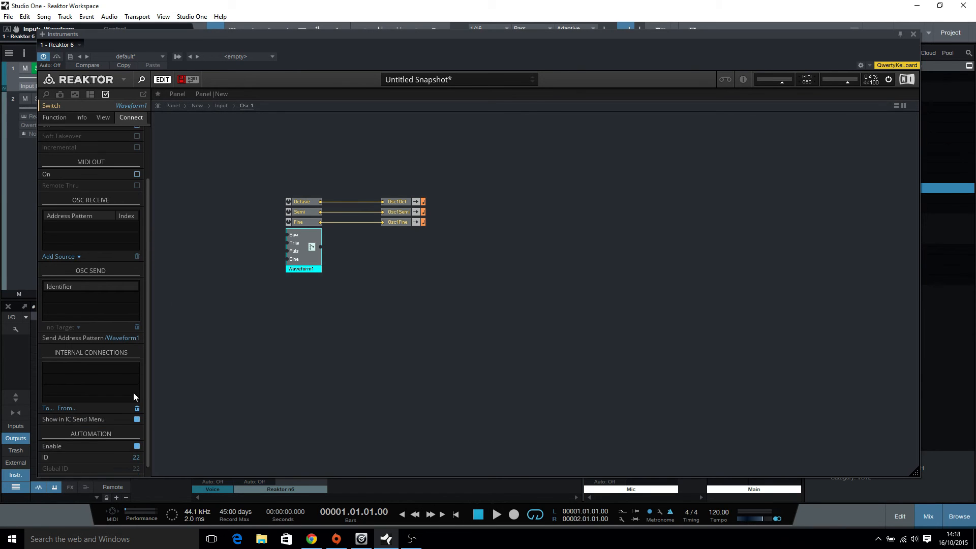
{"action": "left_click", "coordinate": [45, 408]}
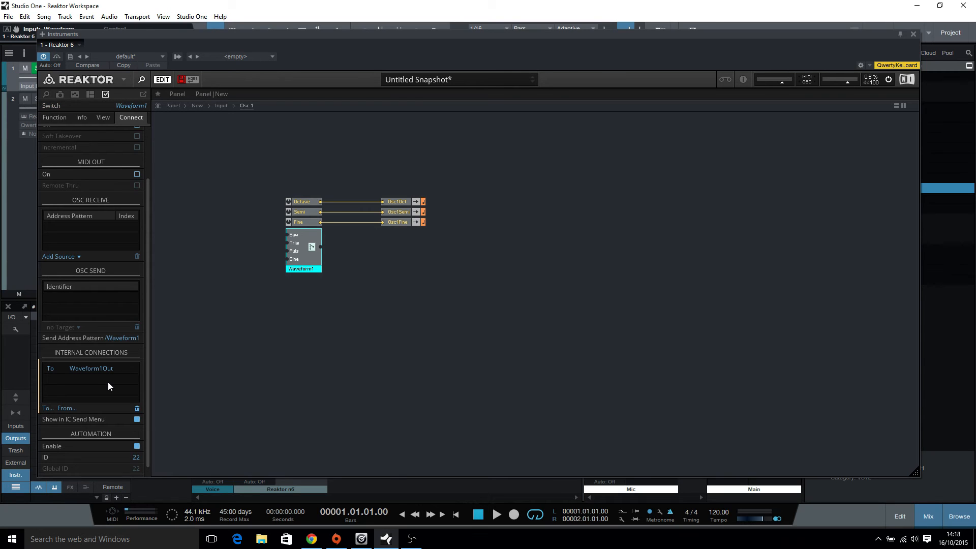
{"action": "left_click", "coordinate": [389, 258]}
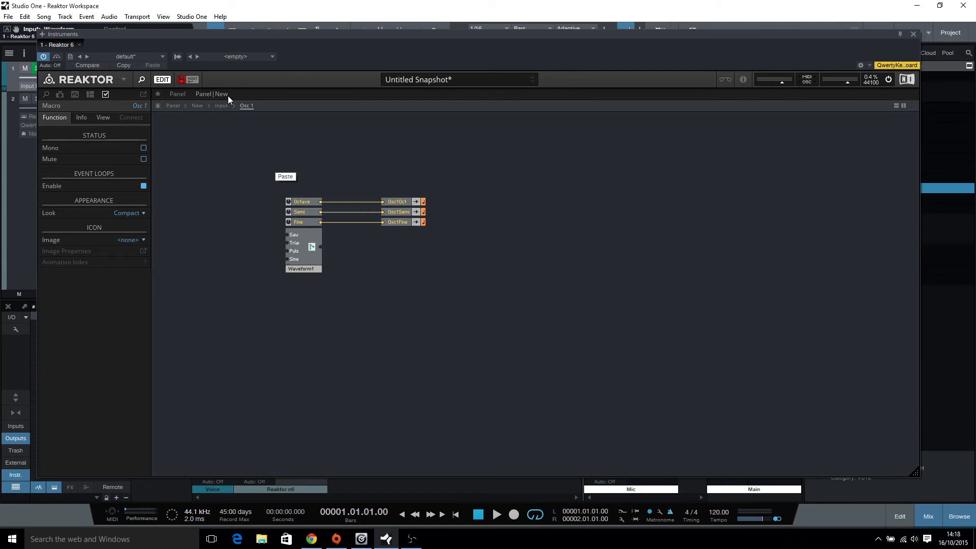
- Add an IC Receive terminal to the Audio macro's Osc1 structure and place it beside the adder
{"action": "left_click", "coordinate": [201, 105]}
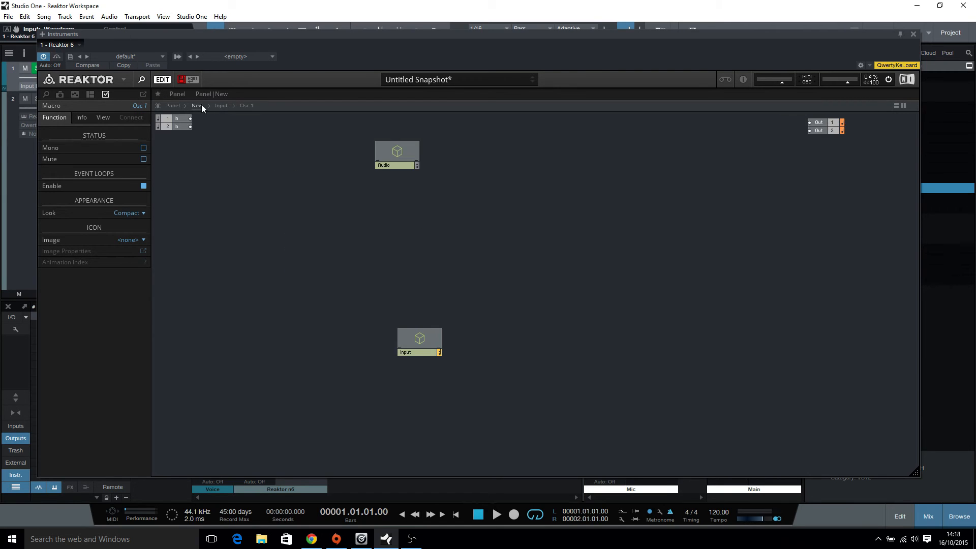
{"action": "double_click", "coordinate": [401, 156]}
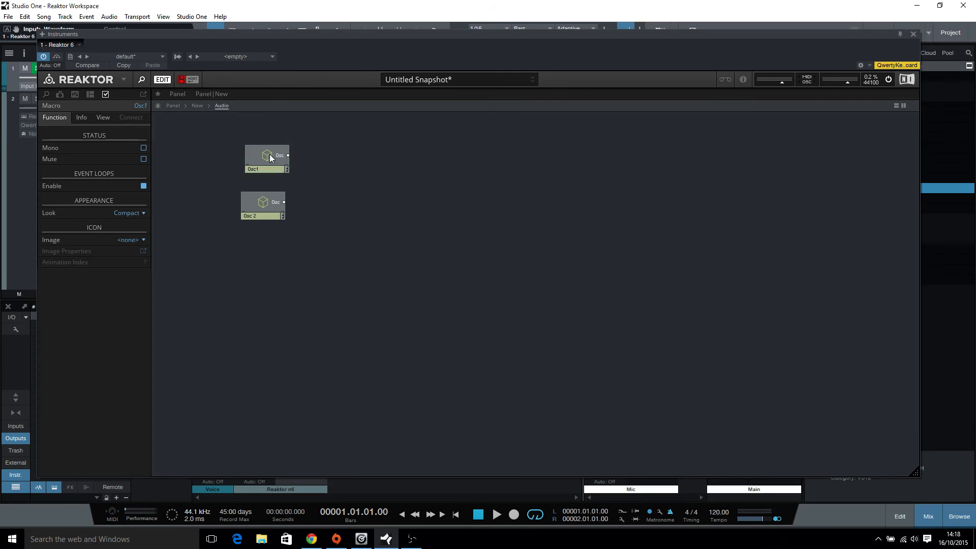
{"action": "double_click", "coordinate": [270, 157]}
{"action": "right_click", "coordinate": [241, 223]}
{"action": "mouse_move", "coordinate": [325, 230]}
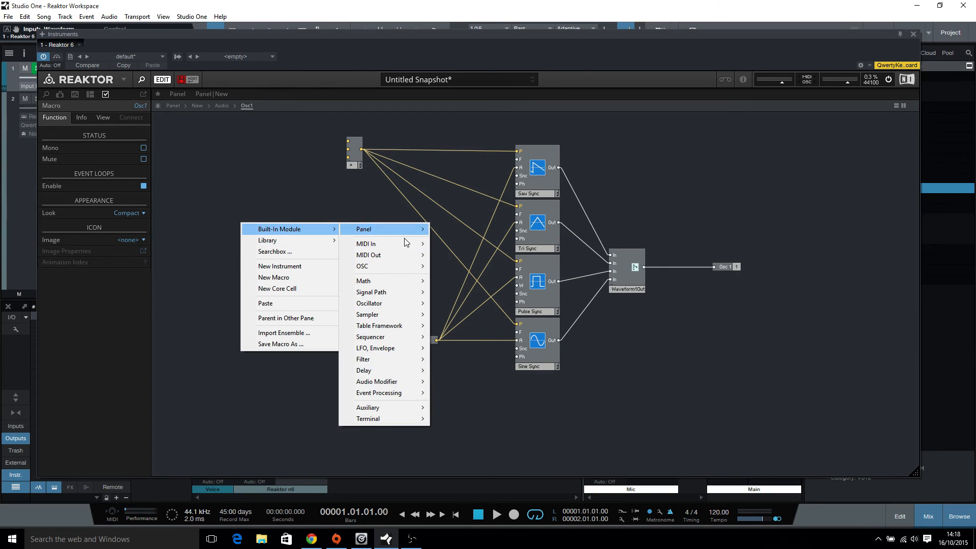
{"action": "mouse_move", "coordinate": [389, 419]}
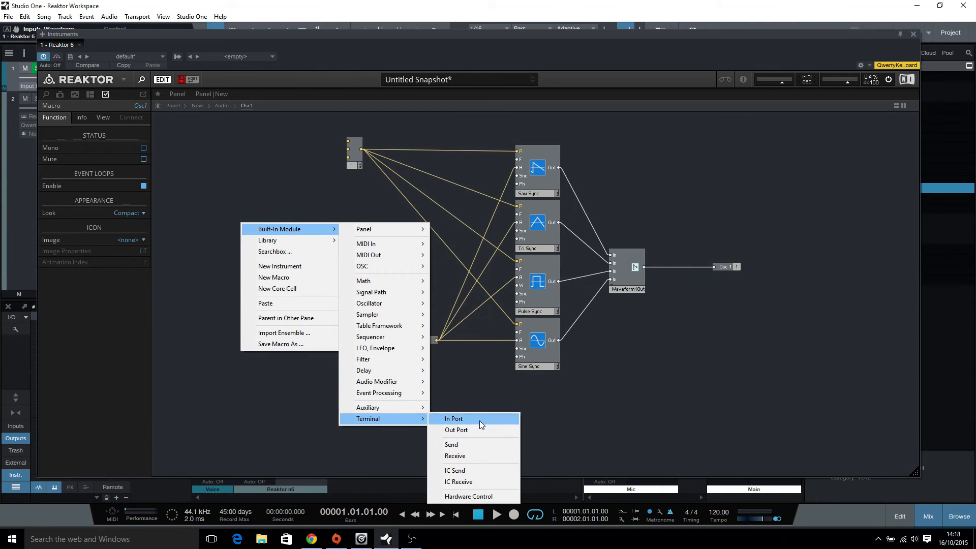
{"action": "left_click", "coordinate": [477, 480]}
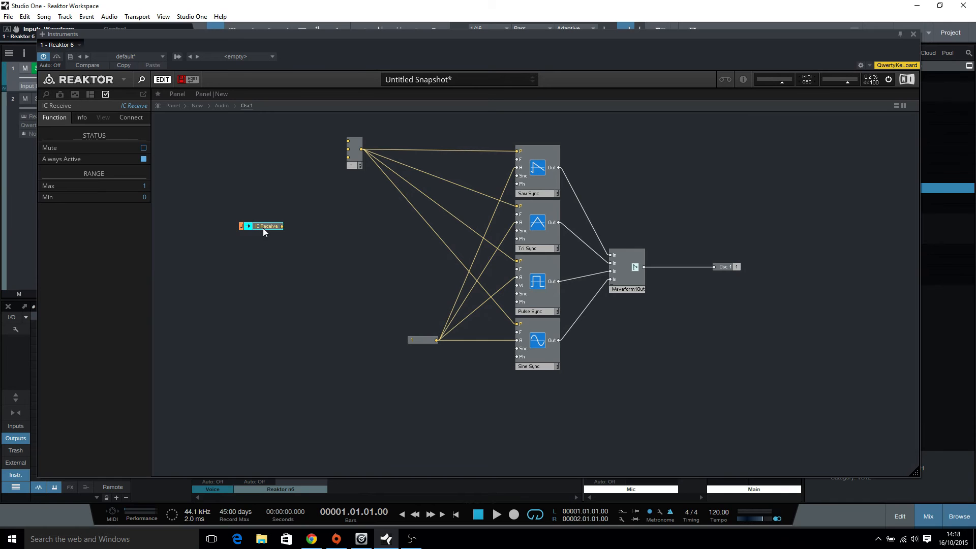
{"action": "left_click_drag", "start_coordinate": [262, 232], "coordinate": [231, 187]}
- Rename the new IC Receive terminal Osc1Oct
{"action": "left_click", "coordinate": [133, 118]}
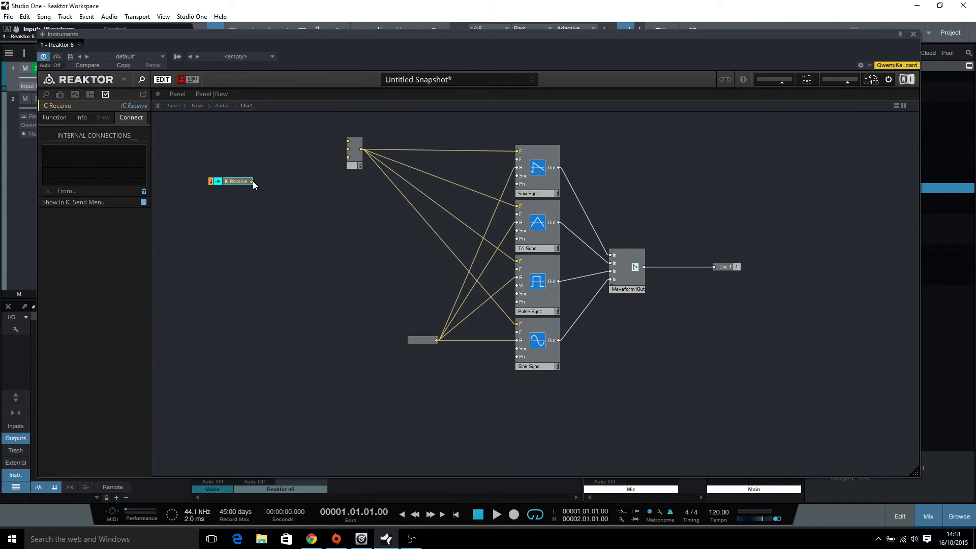
{"action": "double_click", "coordinate": [141, 107]}
{"action": "key", "text": "BackSpace"}
{"action": "type", "text": "Osc1Oct"}
{"action": "key", "text": "Return"}
{"action": "left_click", "coordinate": [259, 191]}
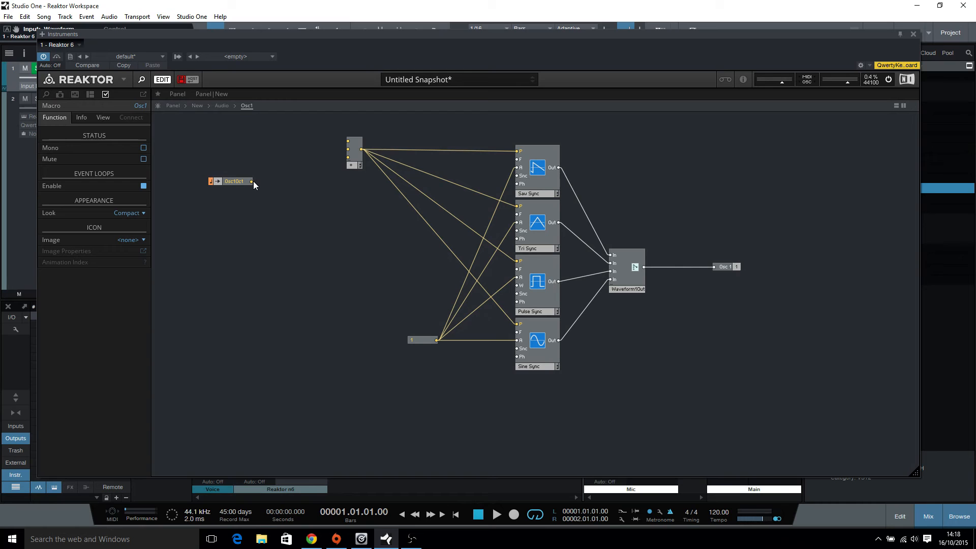
- Wire Osc1Oct to the adder's first input and move the terminal up level with that input
{"action": "left_click_drag", "start_coordinate": [252, 181], "coordinate": [348, 141]}
{"action": "left_click_drag", "start_coordinate": [236, 179], "coordinate": [215, 141]}
- Add a Multiply module below the Osc1Oct terminal in the Audio macro's Osc1 structure
{"action": "right_click", "coordinate": [233, 160]}
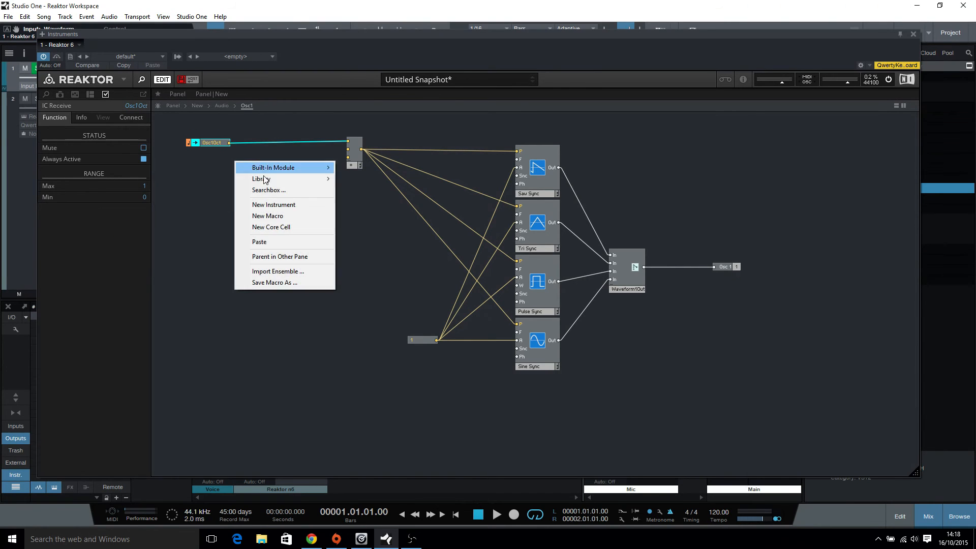
{"action": "left_click", "coordinate": [222, 209]}
{"action": "right_click", "coordinate": [261, 178]}
{"action": "mouse_move", "coordinate": [286, 188]}
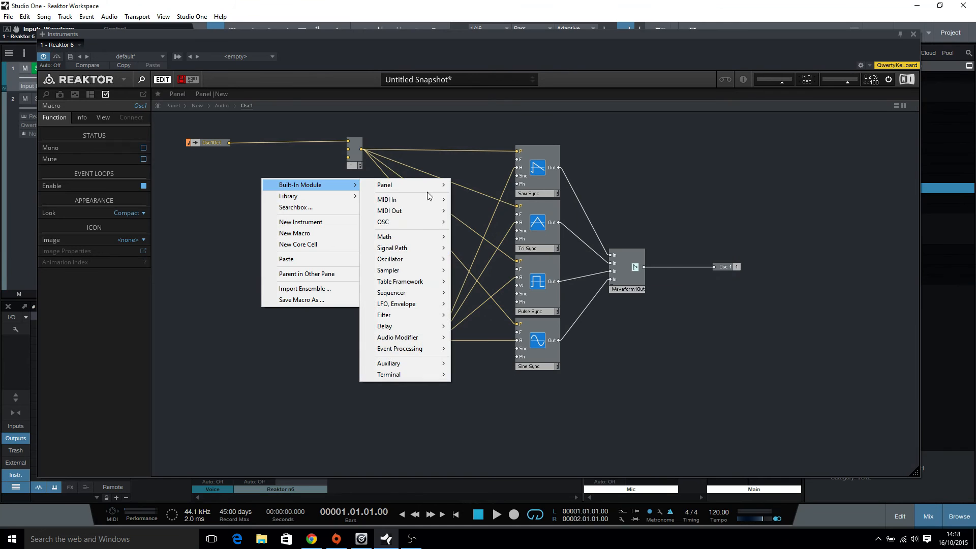
{"action": "mouse_move", "coordinate": [414, 240]}
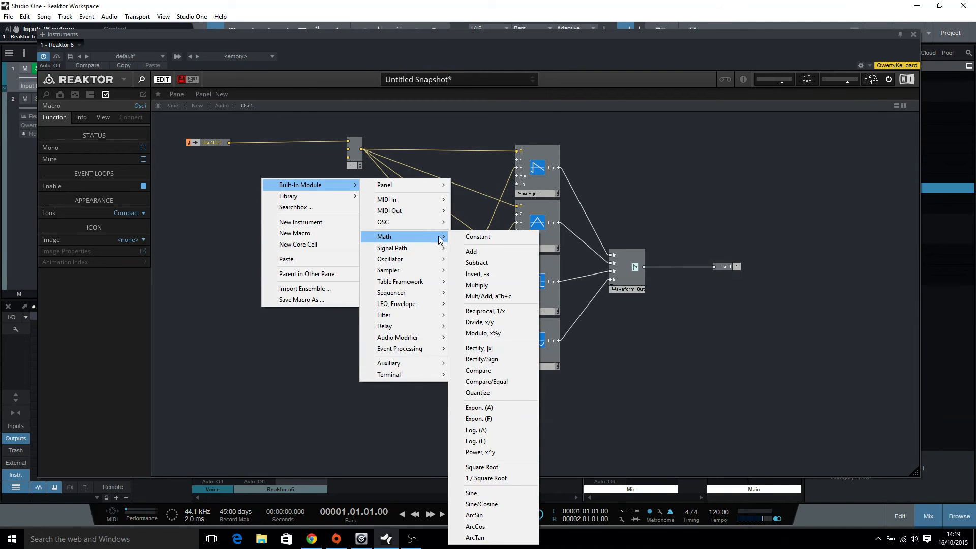
{"action": "left_click", "coordinate": [477, 285]}
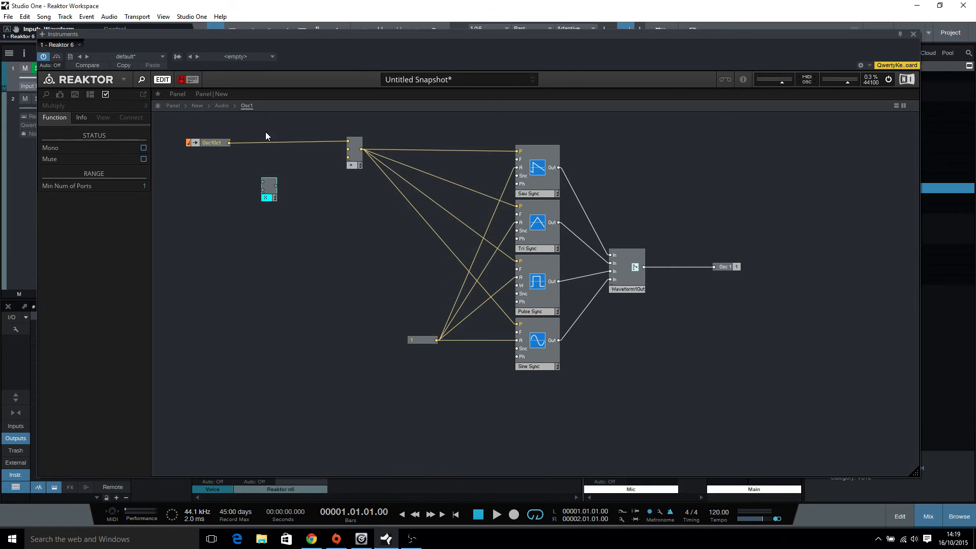
- Wire Osc1Oct to the multiplier's first input and create a constant of 12 on its second input
{"action": "left_click_drag", "start_coordinate": [229, 144], "coordinate": [262, 181]}
{"action": "right_click", "coordinate": [262, 189]}
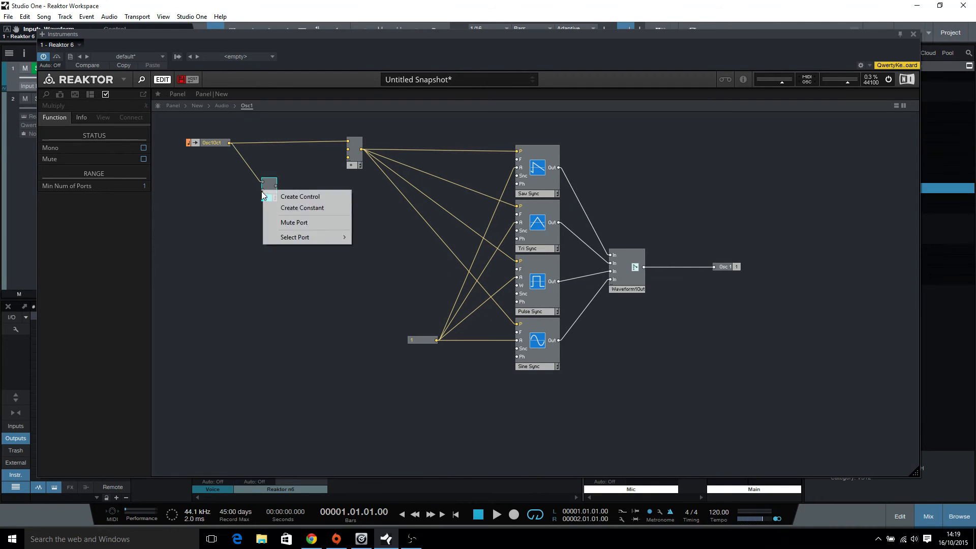
{"action": "left_click", "coordinate": [296, 208]}
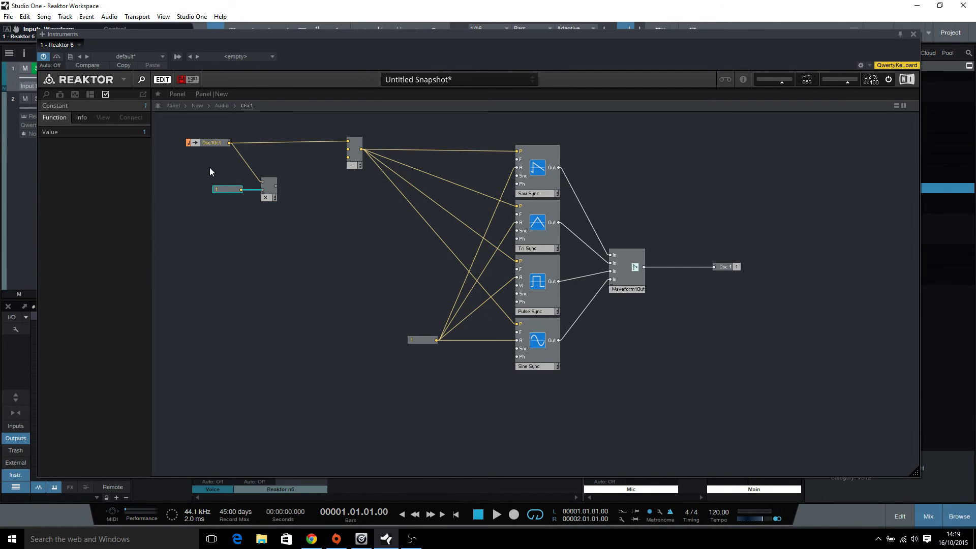
{"action": "double_click", "coordinate": [145, 132]}
{"action": "type", "text": "12"}
{"action": "key", "text": "Return"}
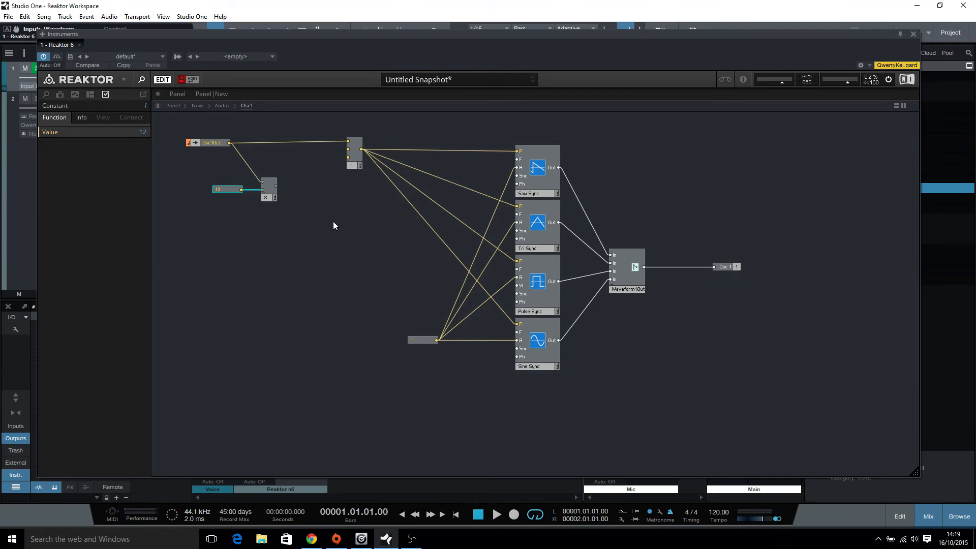
- Wire the multiplier's output to the adder's first input in place of Osc1Oct, and arrange Osc1Oct, the constant and the multiplier compactly
{"action": "left_click", "coordinate": [305, 206]}
{"action": "left_click_drag", "start_coordinate": [276, 185], "coordinate": [338, 143]}
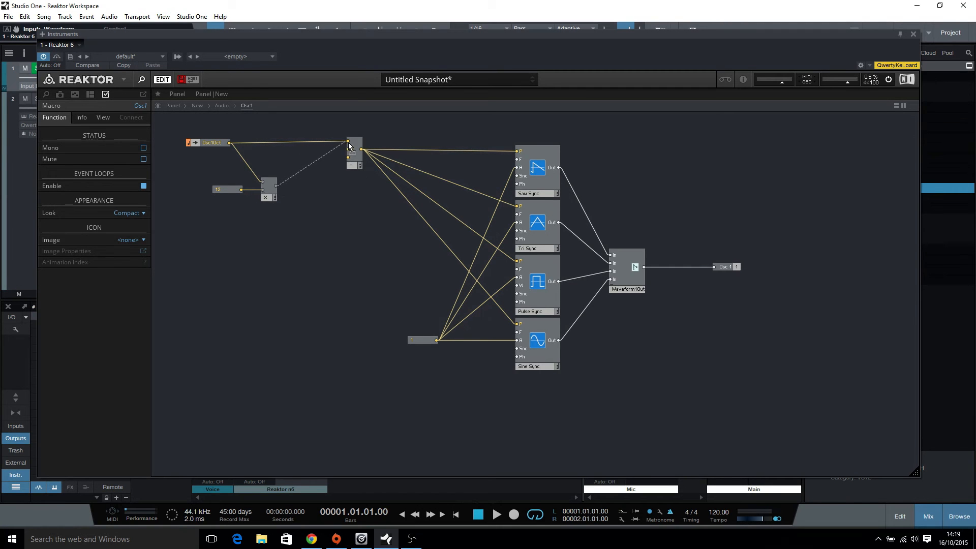
{"action": "left_click_drag", "start_coordinate": [274, 197], "coordinate": [293, 153]}
{"action": "left_click_drag", "start_coordinate": [218, 140], "coordinate": [230, 136]}
{"action": "left_click_drag", "start_coordinate": [224, 189], "coordinate": [227, 145]}
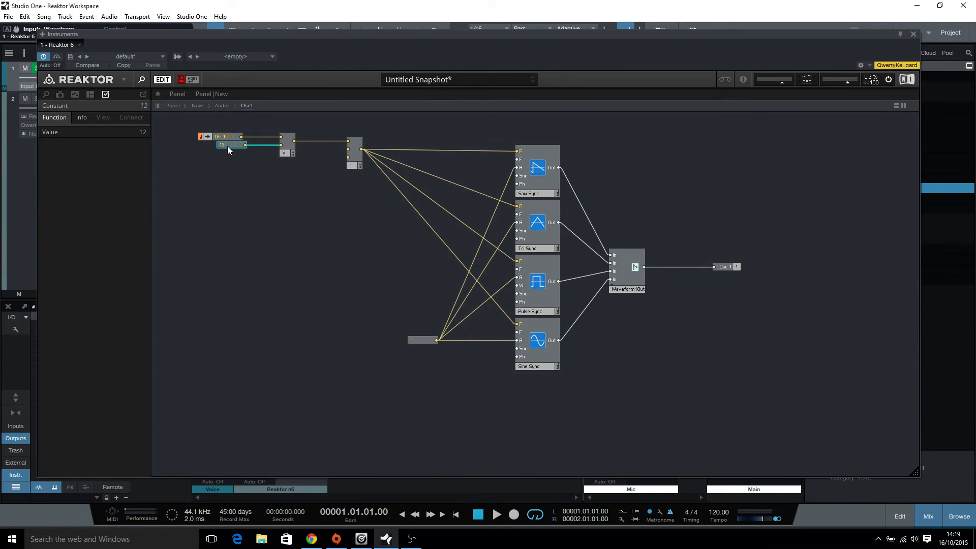
{"action": "left_click_drag", "start_coordinate": [290, 153], "coordinate": [270, 153]}
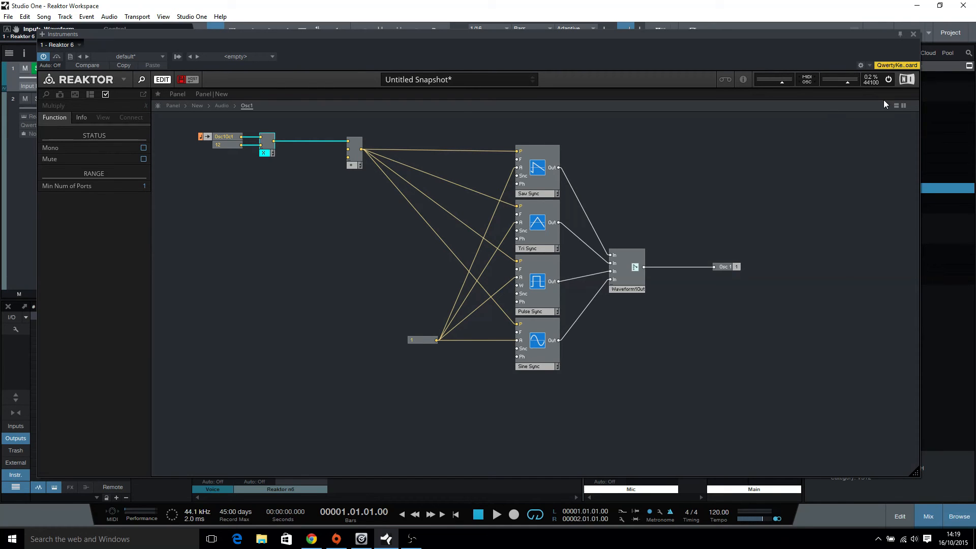
- Split the structure view horizontally and open the Input macro's Osc 1 structure in the second pane, moving Input up beneath Audio
{"action": "left_click", "coordinate": [896, 106]}
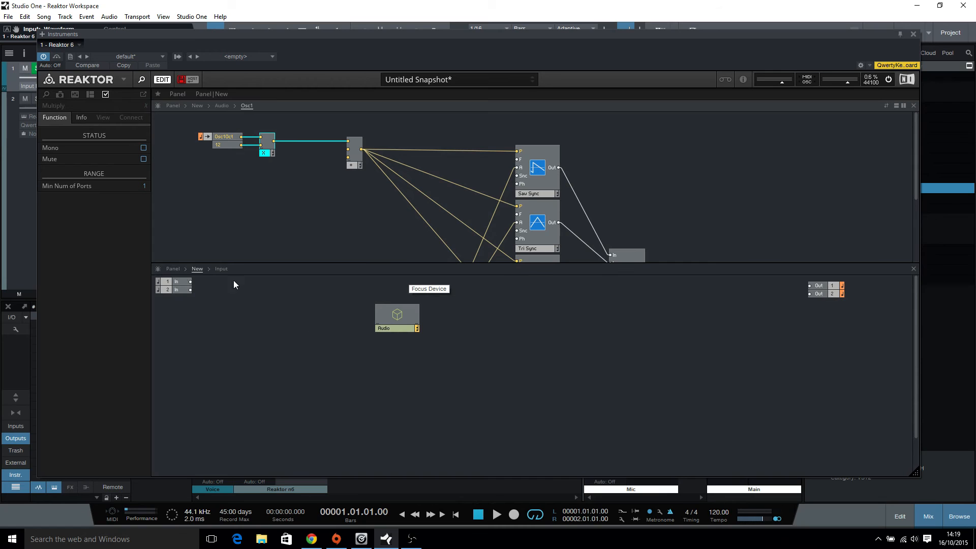
{"action": "scroll", "coordinate": [372, 398], "scroll_direction": "down", "scroll_amount": 3}
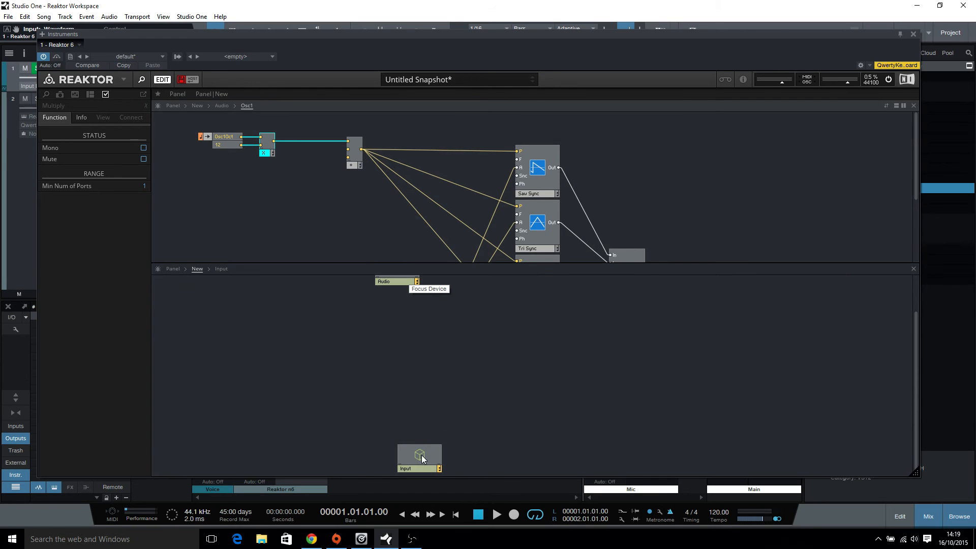
{"action": "left_click_drag", "start_coordinate": [422, 455], "coordinate": [402, 333]}
{"action": "double_click", "coordinate": [401, 334]}
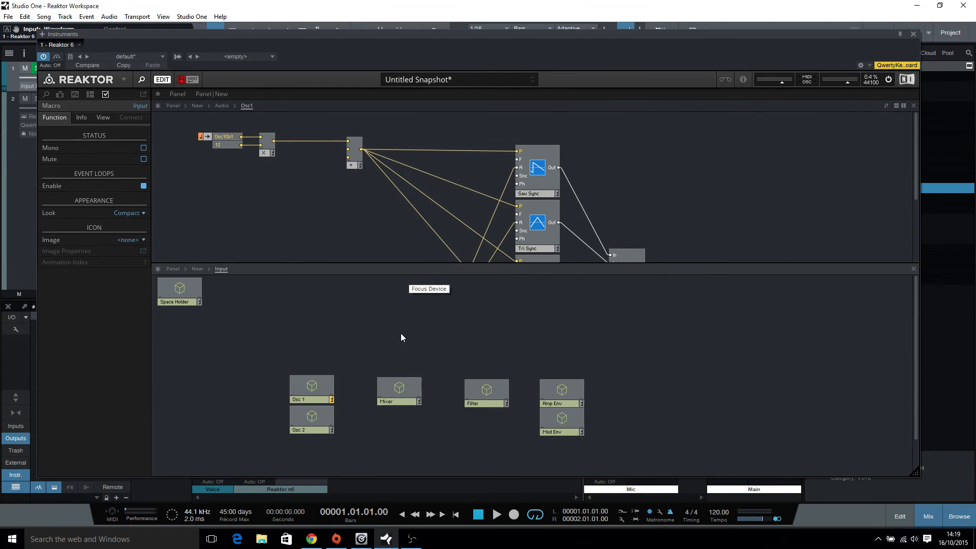
{"action": "double_click", "coordinate": [323, 388]}
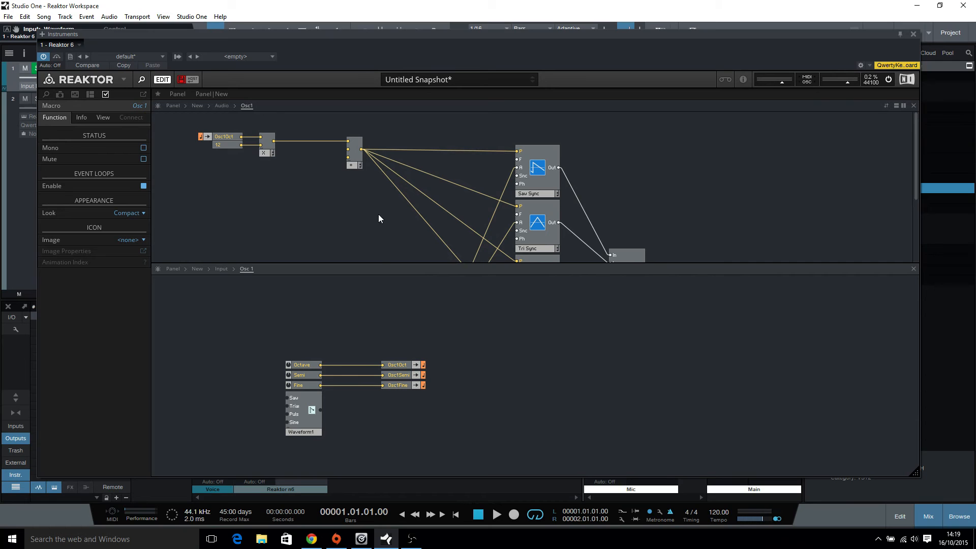
- Make an internal connection from the Osc1Oct IC Send to the Osc1Oct IC Receive
{"action": "left_click", "coordinate": [336, 234]}
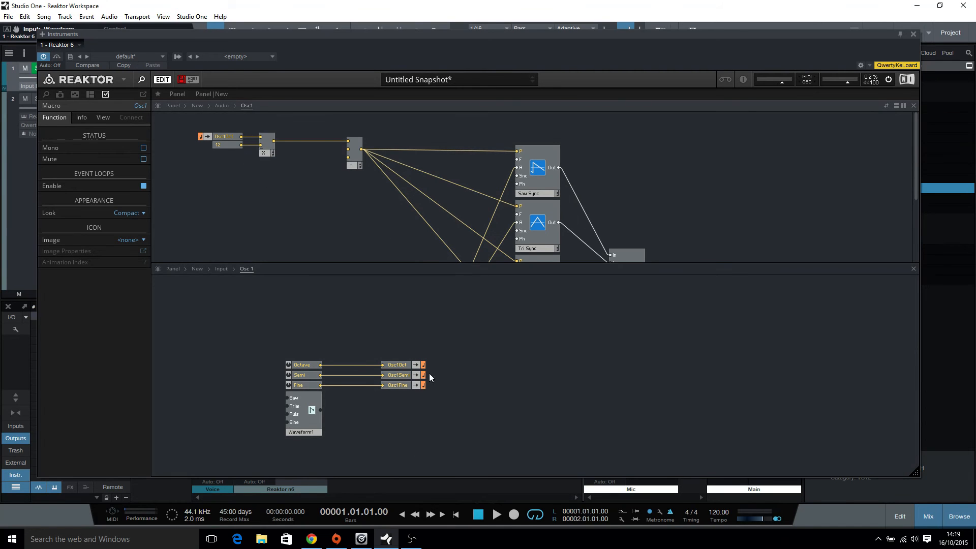
{"action": "left_click", "coordinate": [410, 366]}
{"action": "left_click", "coordinate": [130, 118]}
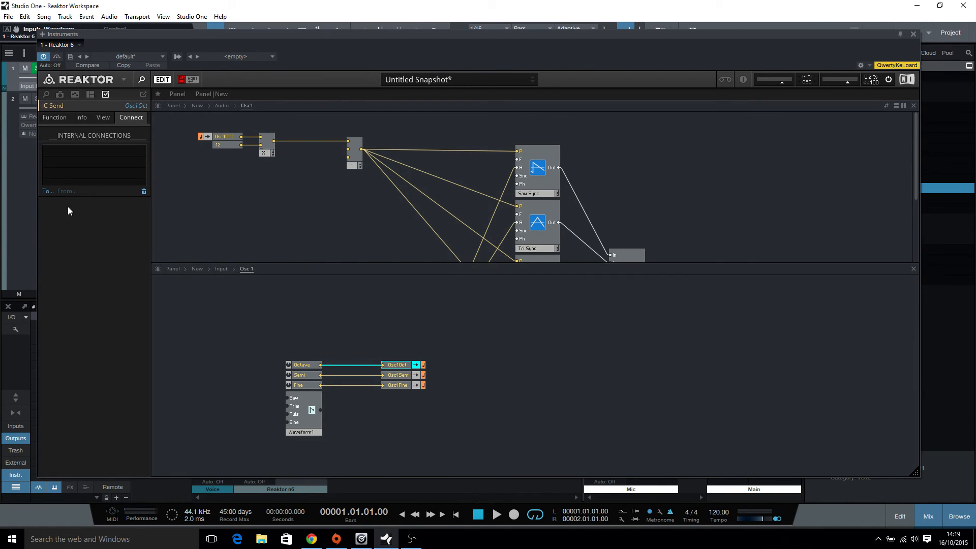
{"action": "left_click", "coordinate": [44, 192]}
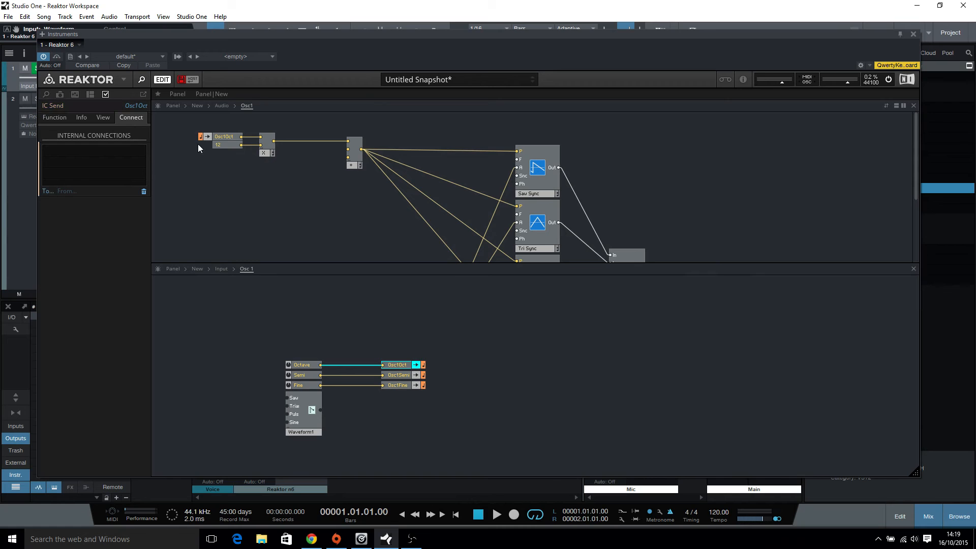
{"action": "left_click", "coordinate": [231, 138]}
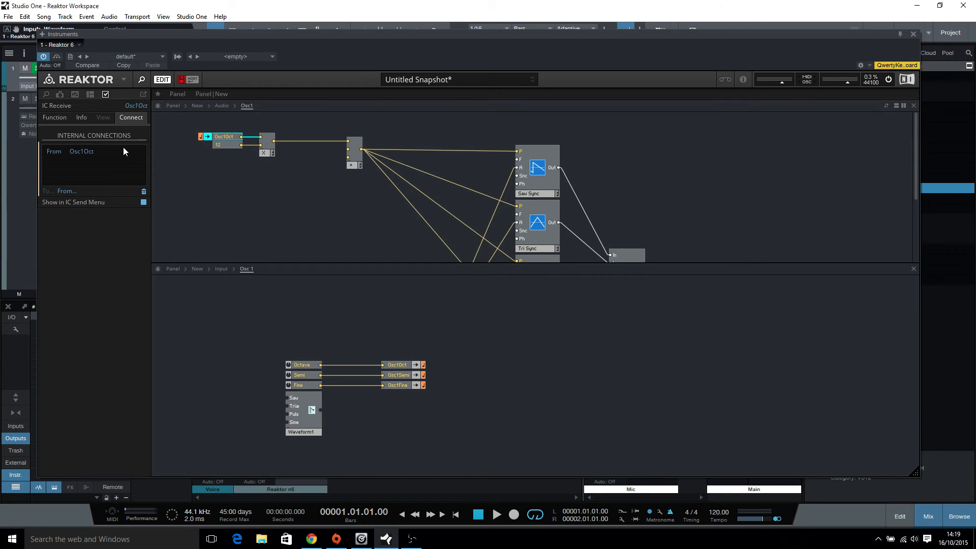
{"action": "left_click", "coordinate": [309, 184]}
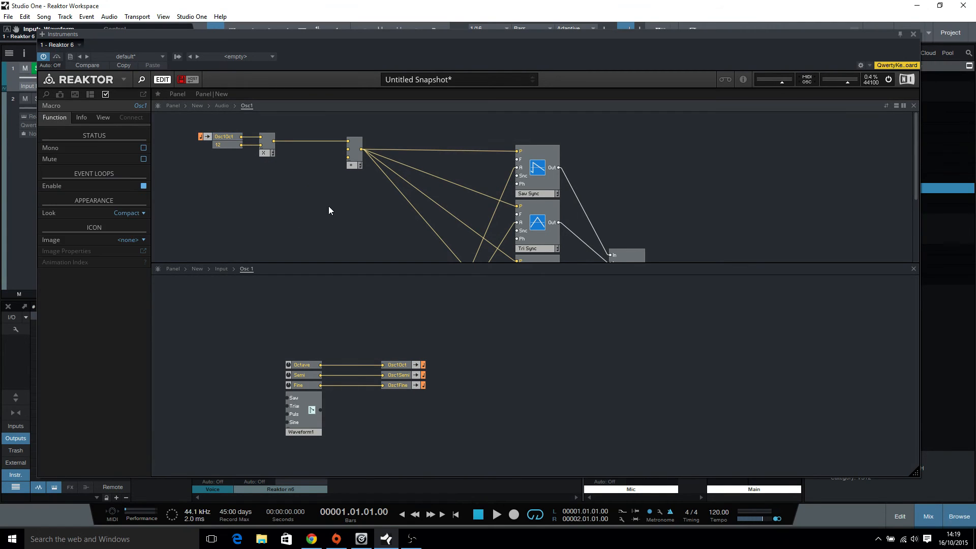
- Add another IC Receive terminal to the Audio macro's Osc1 structure, place it below the constant and wire it to the adder's second input
{"action": "right_click", "coordinate": [281, 196]}
{"action": "mouse_move", "coordinate": [310, 201]}
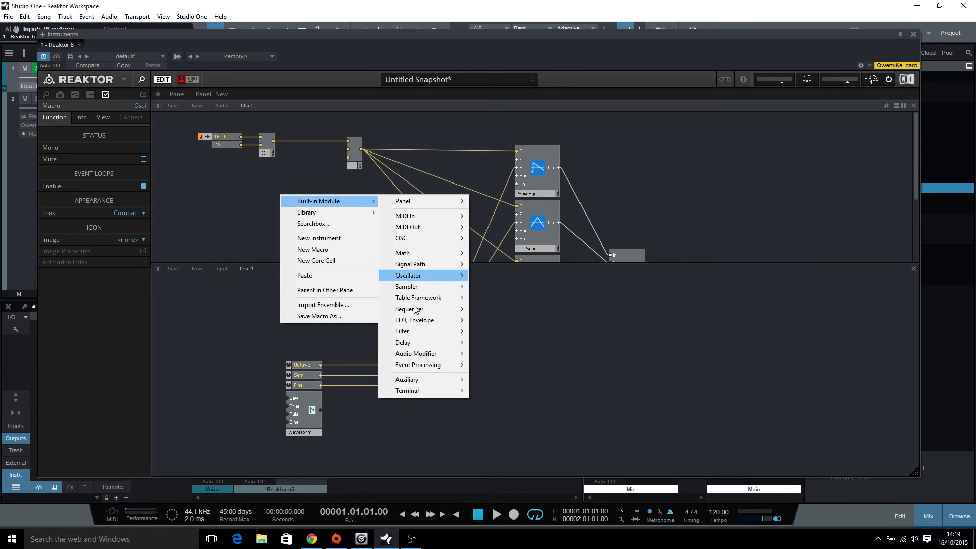
{"action": "mouse_move", "coordinate": [395, 391]}
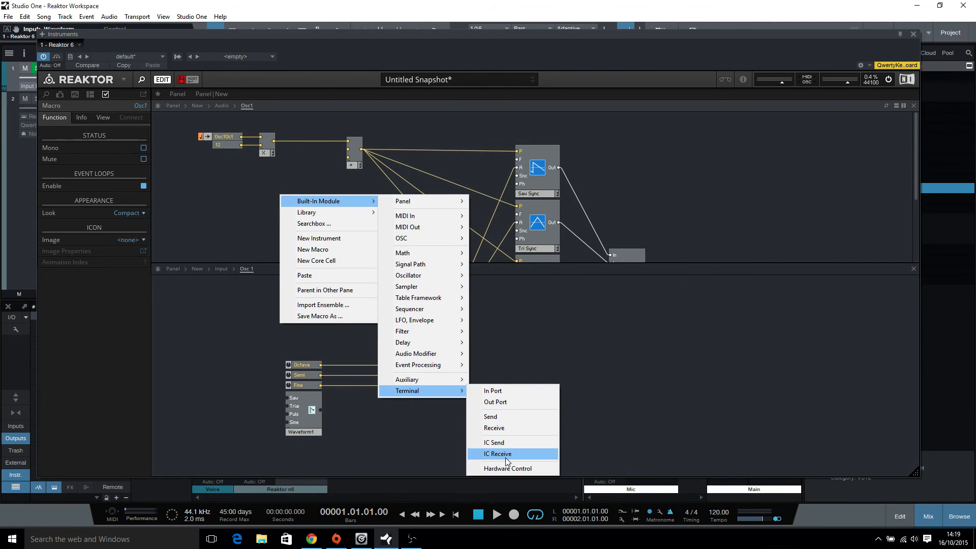
{"action": "left_click", "coordinate": [505, 458]}
{"action": "left_click_drag", "start_coordinate": [295, 196], "coordinate": [225, 174]}
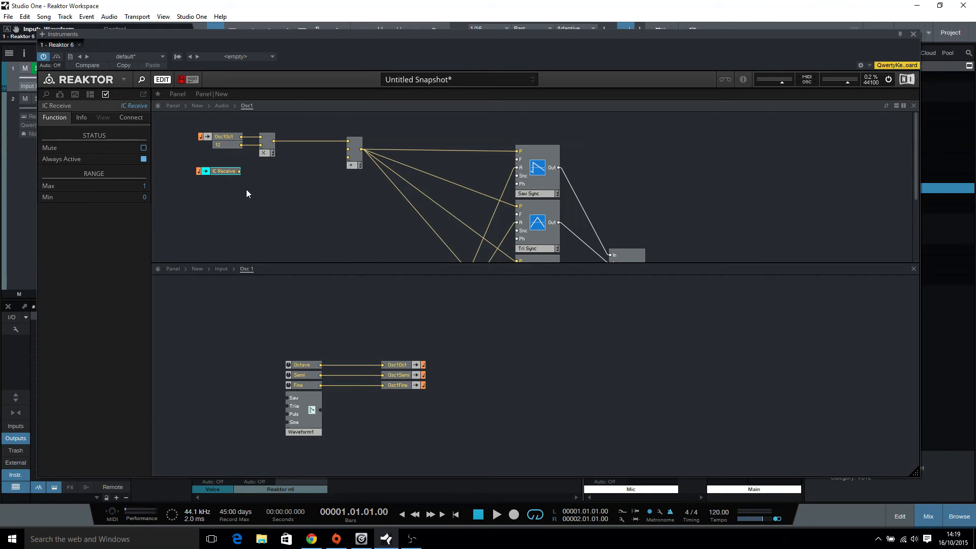
{"action": "left_click_drag", "start_coordinate": [239, 172], "coordinate": [348, 158]}
- Duplicate the new IC Receive, wire the copy to the adder's third input and stack the two terminals neatly
{"action": "right_click", "coordinate": [215, 172]}
{"action": "left_click", "coordinate": [249, 202]}
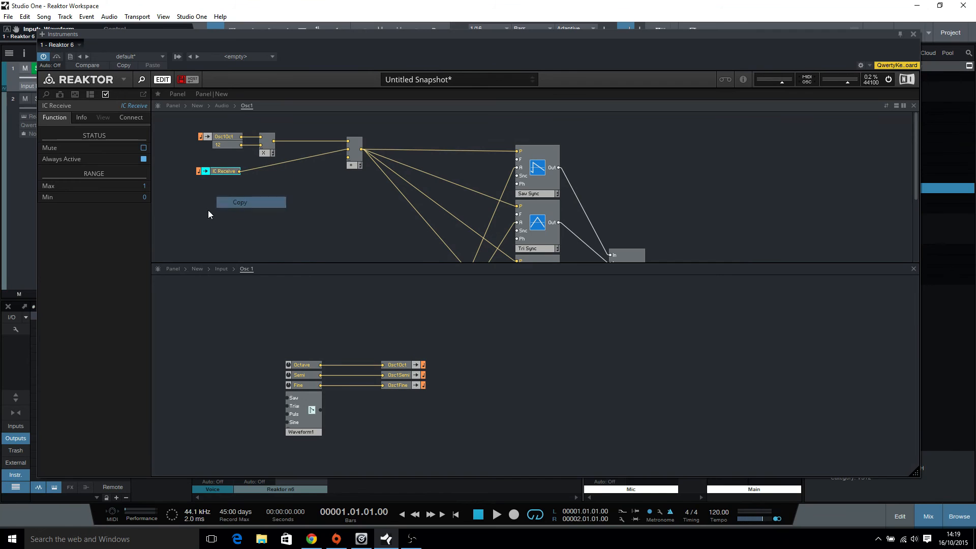
{"action": "right_click", "coordinate": [209, 209]}
{"action": "left_click", "coordinate": [244, 291]}
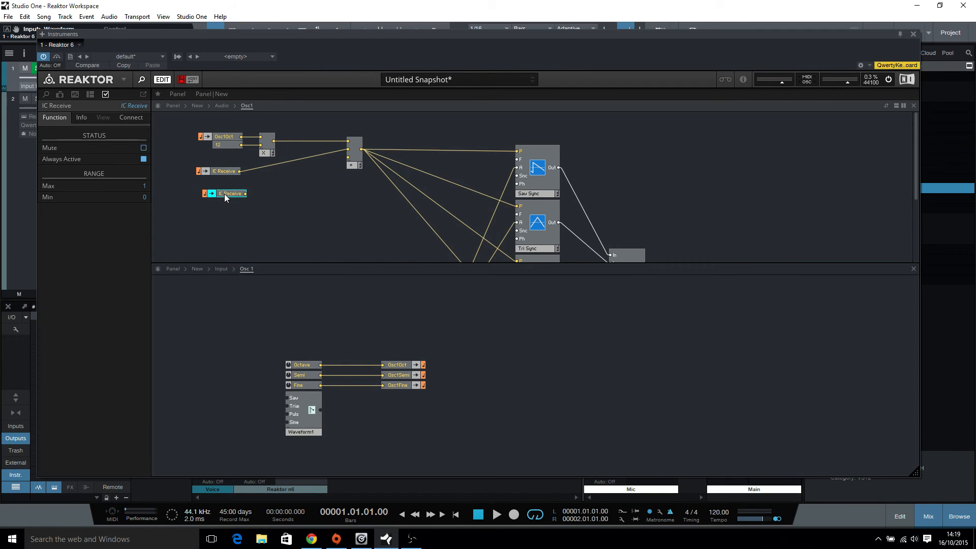
{"action": "left_click_drag", "start_coordinate": [239, 182], "coordinate": [347, 157]}
{"action": "left_click_drag", "start_coordinate": [219, 174], "coordinate": [219, 172]}
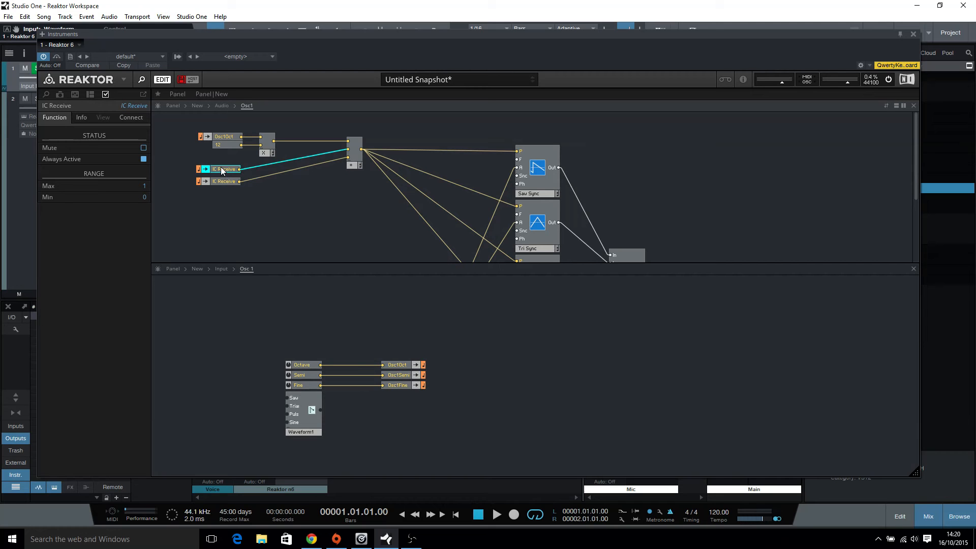
{"action": "left_click_drag", "start_coordinate": [221, 167], "coordinate": [220, 170]}
- Make an internal connection from the Osc1Semi IC Send to the upper unnamed IC Receive
{"action": "left_click", "coordinate": [409, 375]}
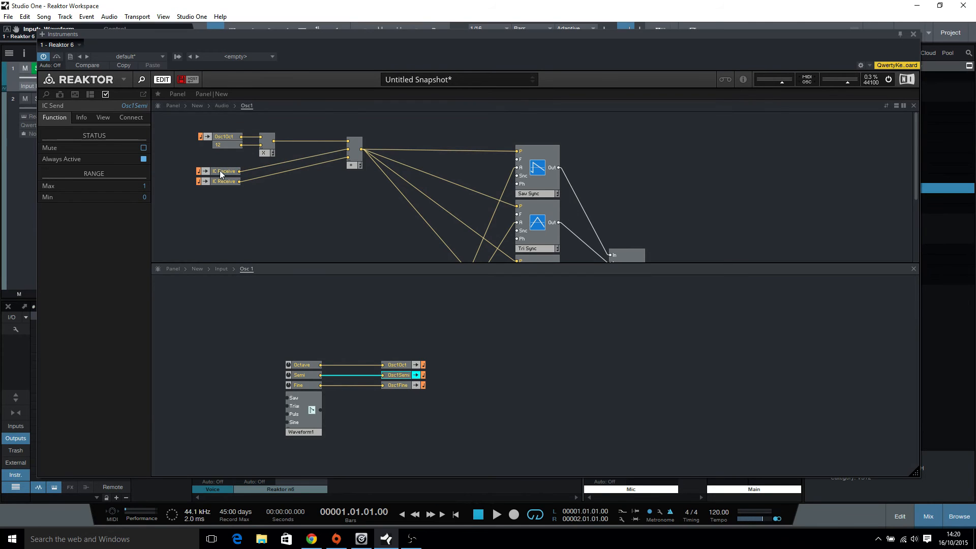
{"action": "left_click", "coordinate": [221, 172]}
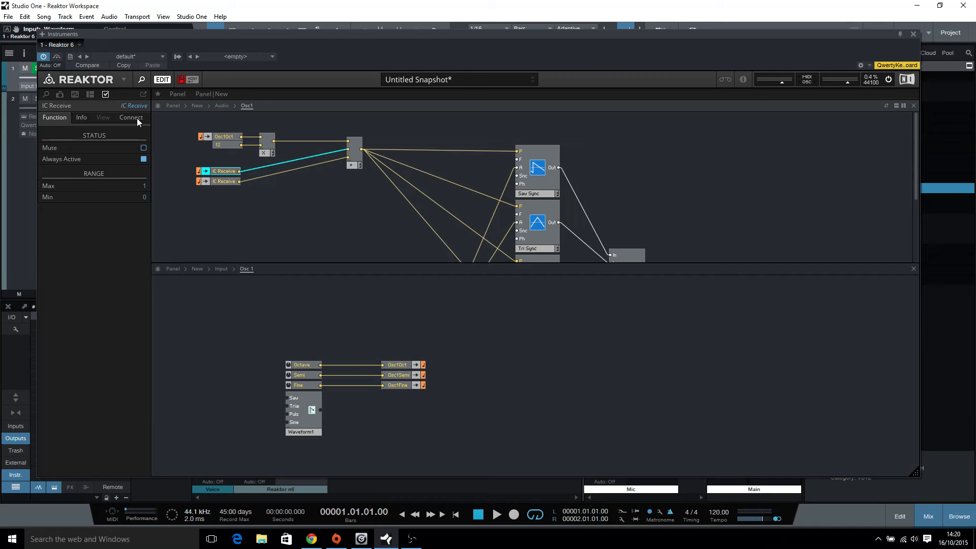
{"action": "left_click", "coordinate": [458, 350]}
{"action": "left_click", "coordinate": [407, 379]}
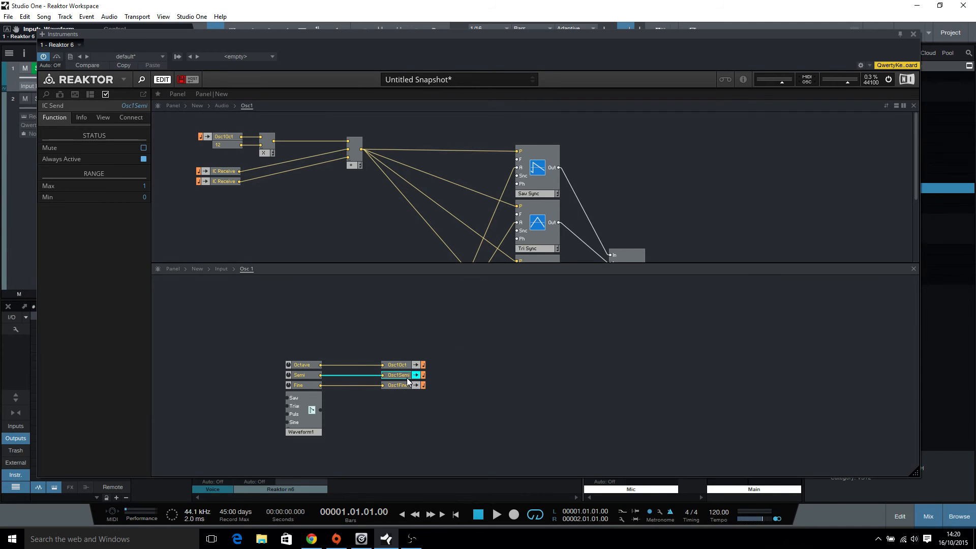
{"action": "left_click", "coordinate": [132, 118]}
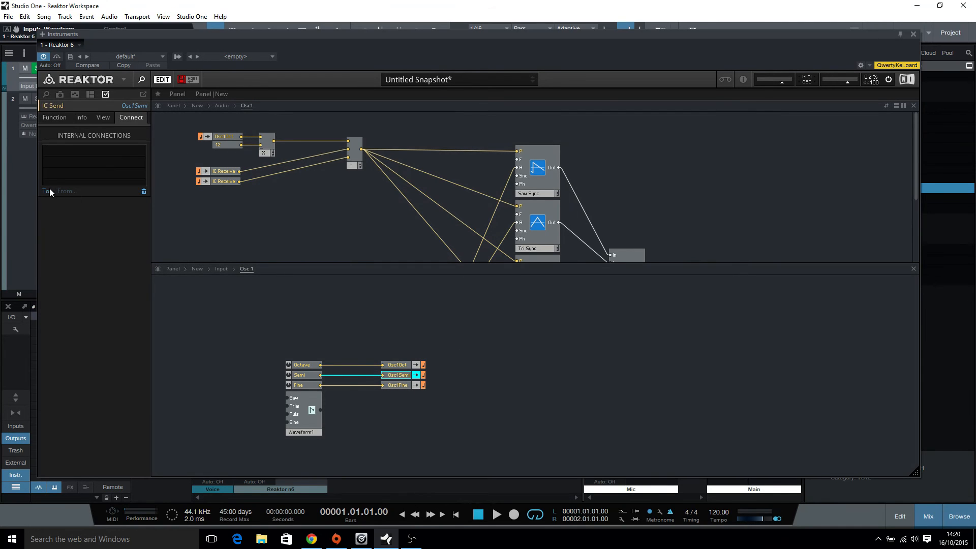
{"action": "left_click", "coordinate": [227, 170]}
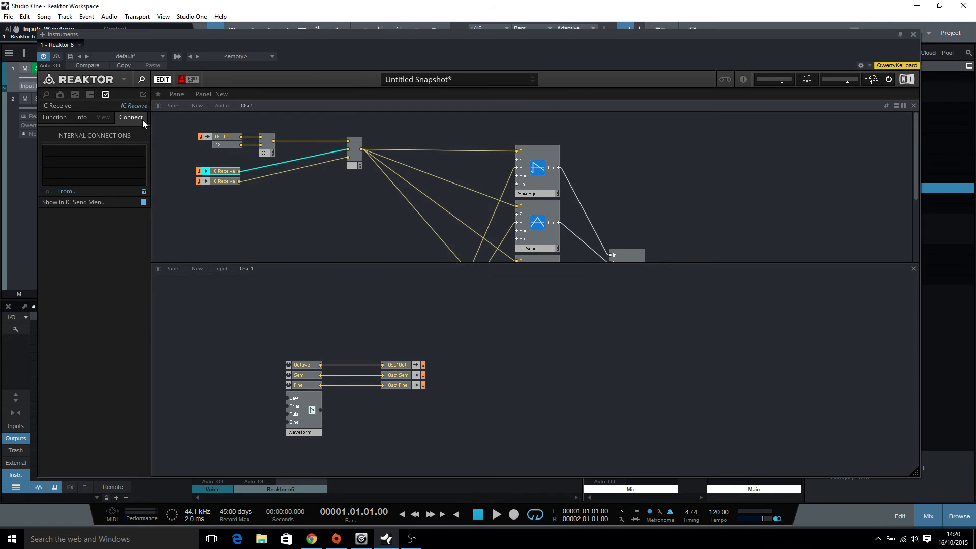
{"action": "left_click", "coordinate": [71, 191]}
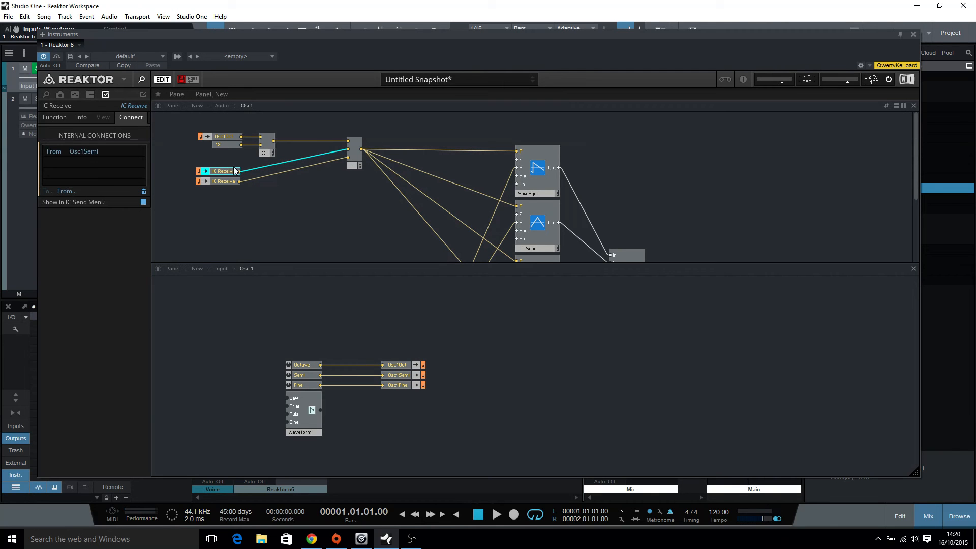
- Rename the upper IC Receive terminal Osc1Semi
{"action": "left_click", "coordinate": [141, 106]}
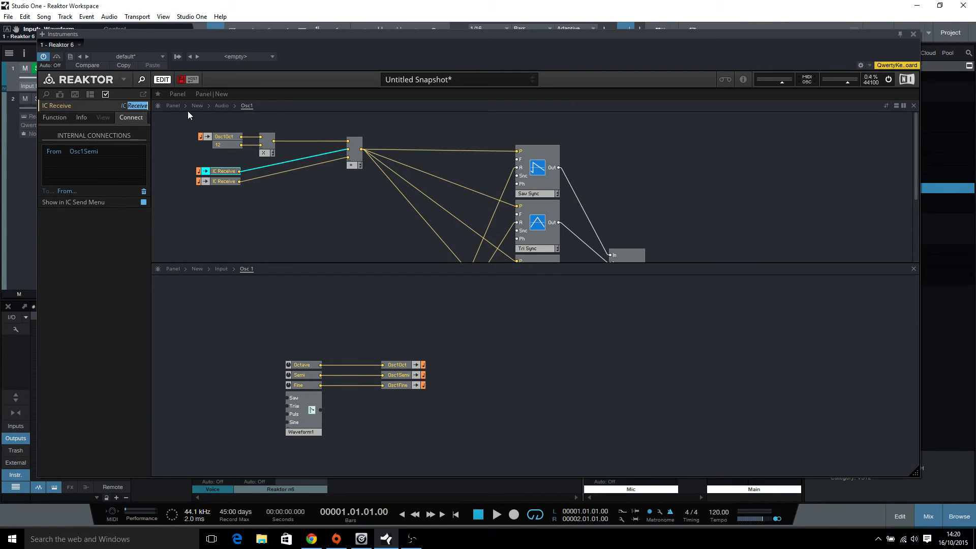
{"action": "type", "text": "Osc1Semi"}
{"action": "key", "text": "Return"}
- Make an internal connection from the Osc1Fine IC Send to the remaining unnamed IC Receive
{"action": "left_click", "coordinate": [401, 385]}
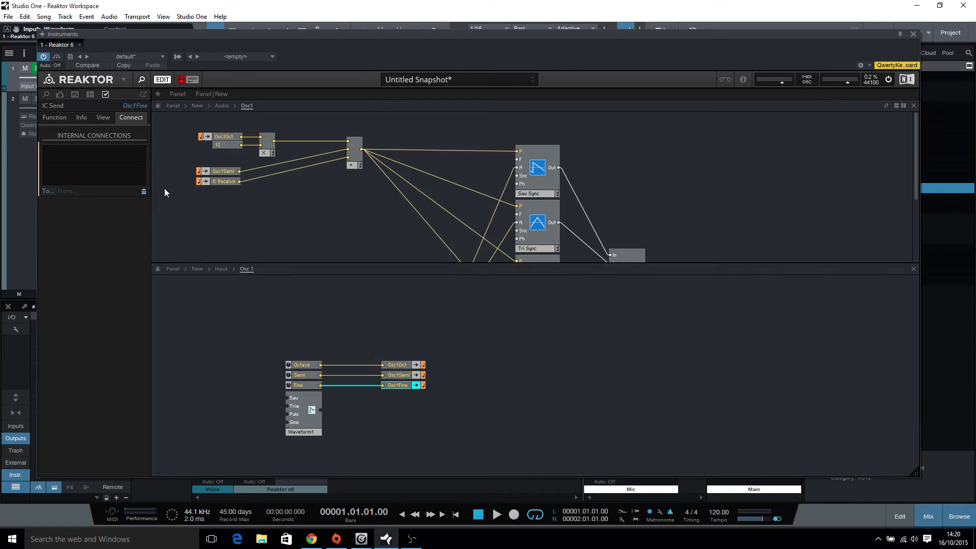
{"action": "left_click", "coordinate": [216, 181]}
{"action": "left_click", "coordinate": [65, 191]}
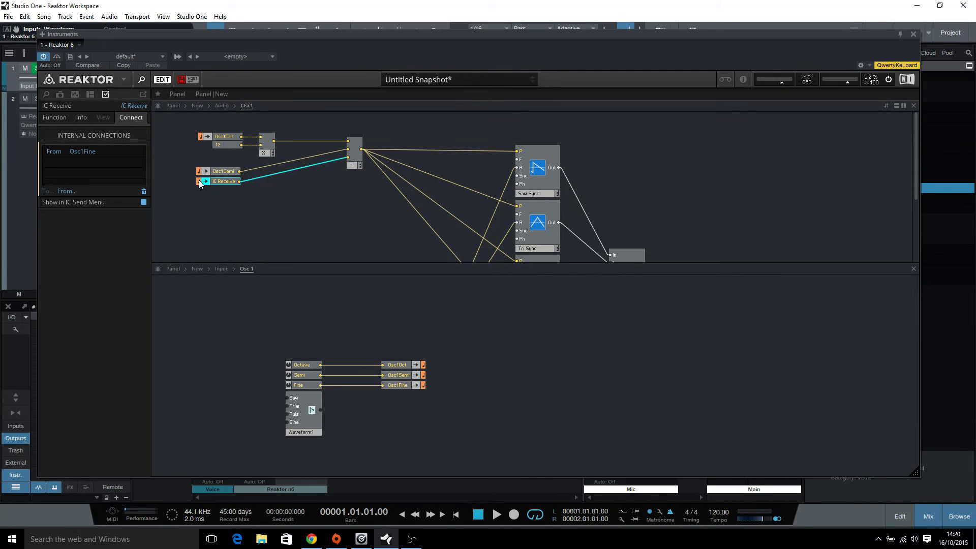
- Rename the newly connected IC Receive terminal Osc1Fine
{"action": "double_click", "coordinate": [141, 107]}
{"action": "type", "text": "Osc"}
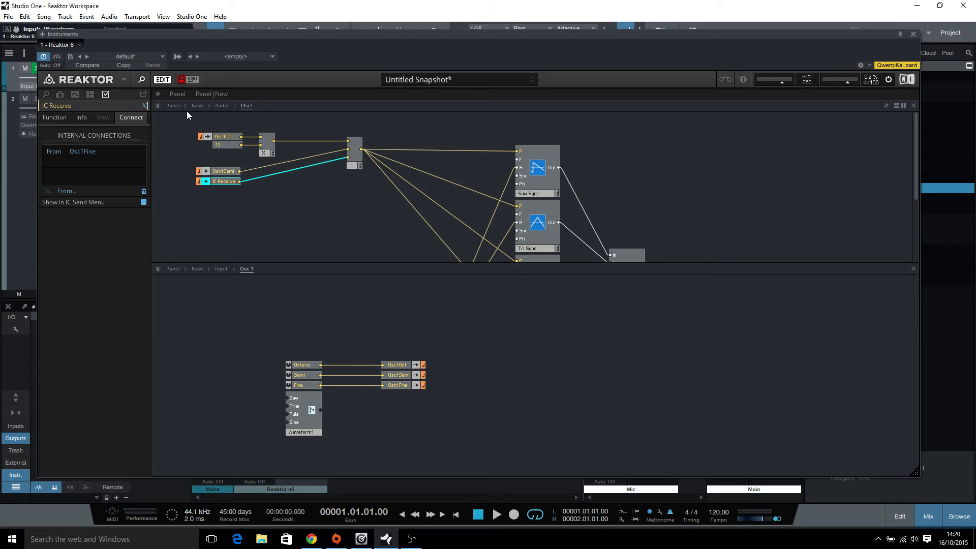
{"action": "type", "text": "1Fine"}
{"action": "key", "text": "Return"}
{"action": "left_click", "coordinate": [287, 264]}
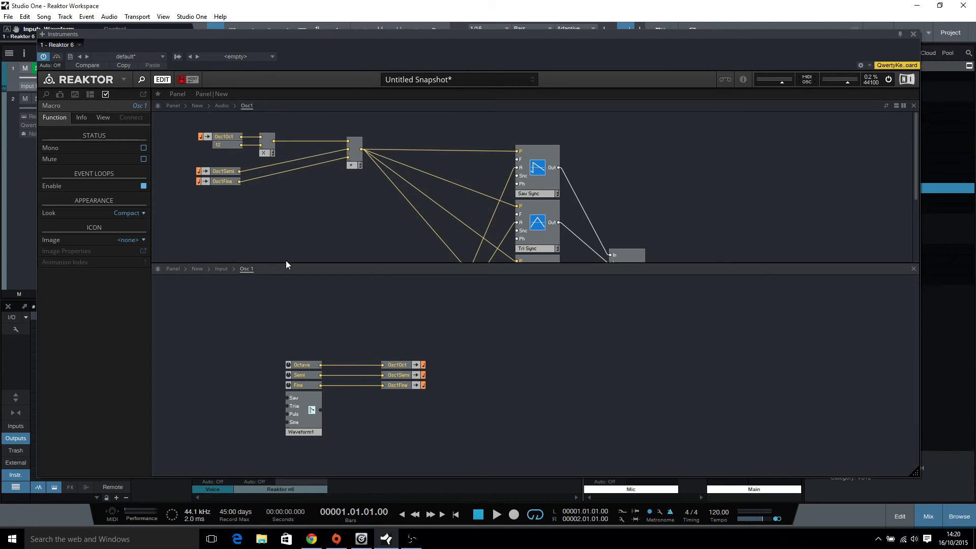
- Take the lower pane back to the Input structure, close that pane and go up to the Audio structure
{"action": "left_click", "coordinate": [219, 270]}
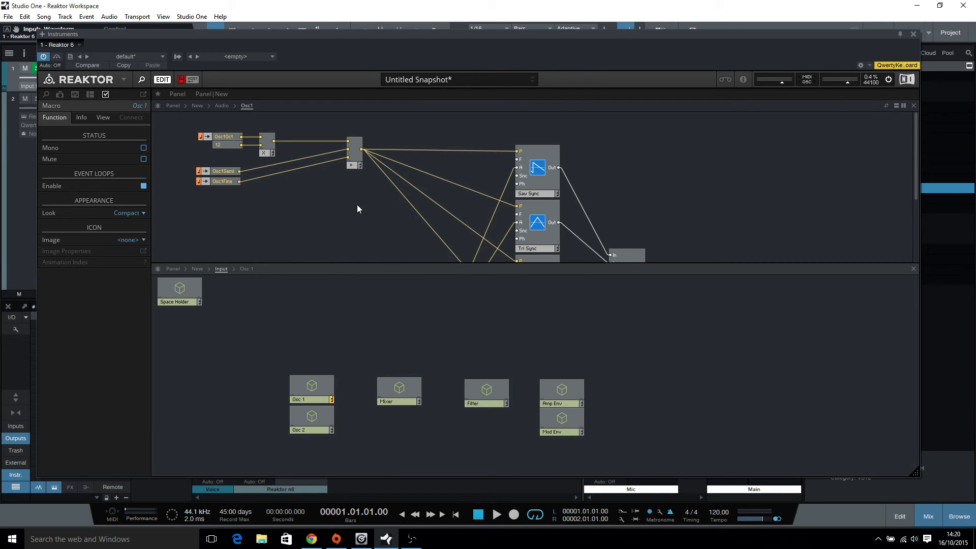
{"action": "left_click", "coordinate": [912, 269]}
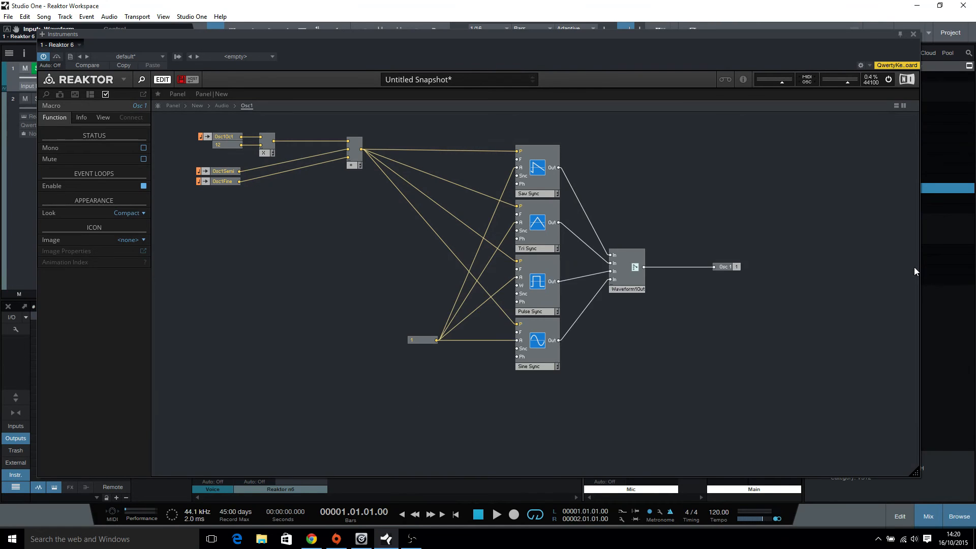
{"action": "double_click", "coordinate": [324, 246]}
{"action": "right_click", "coordinate": [420, 193]}
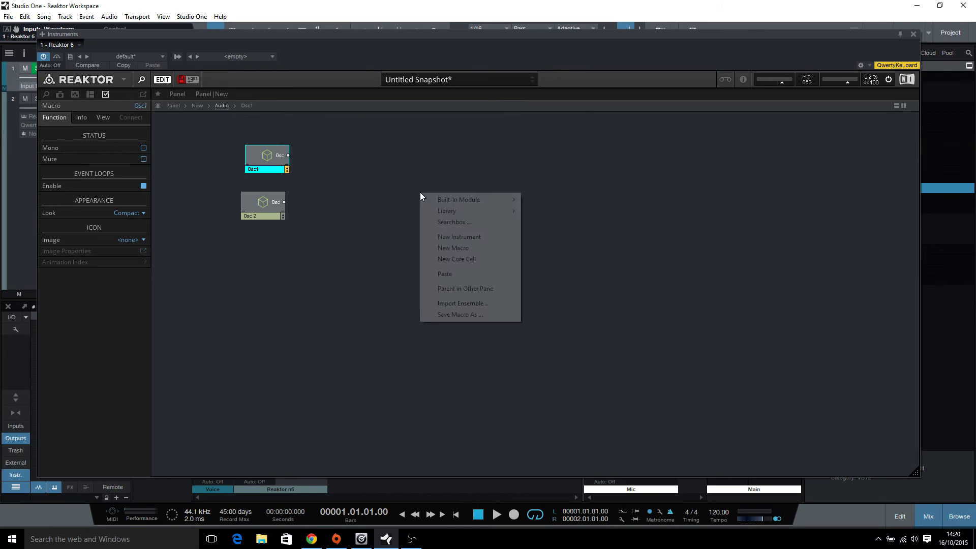
{"action": "mouse_move", "coordinate": [474, 204]}
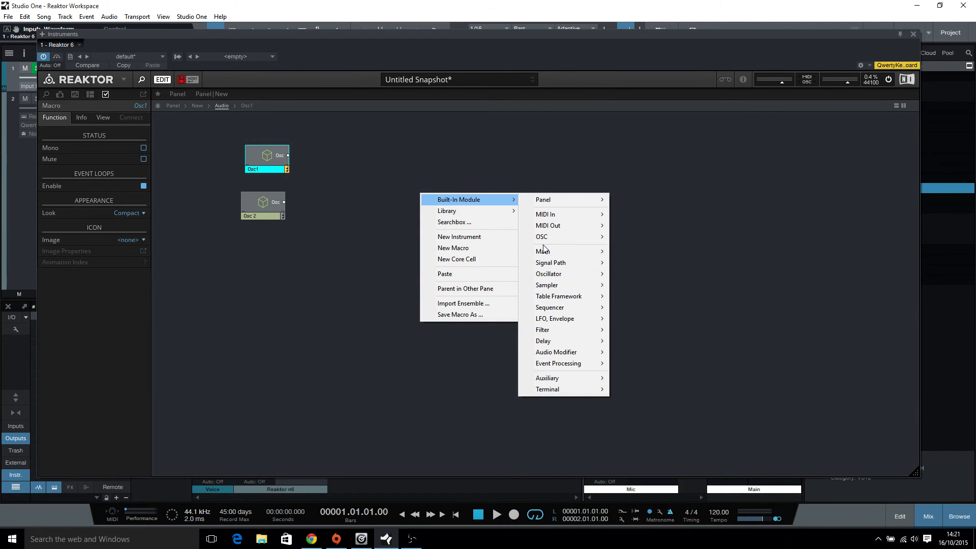
{"action": "mouse_move", "coordinate": [542, 254]}
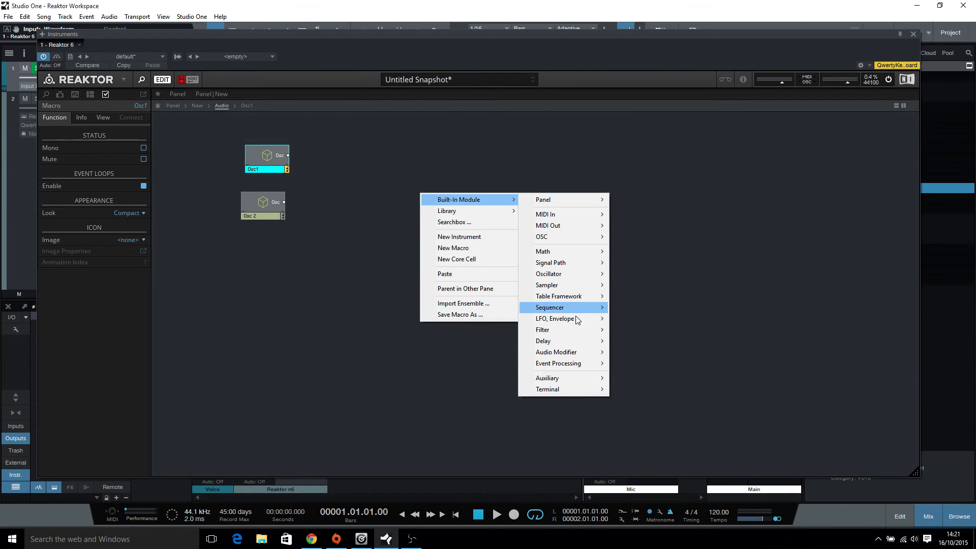
{"action": "mouse_move", "coordinate": [558, 306]}
{"action": "mouse_move", "coordinate": [577, 319]}
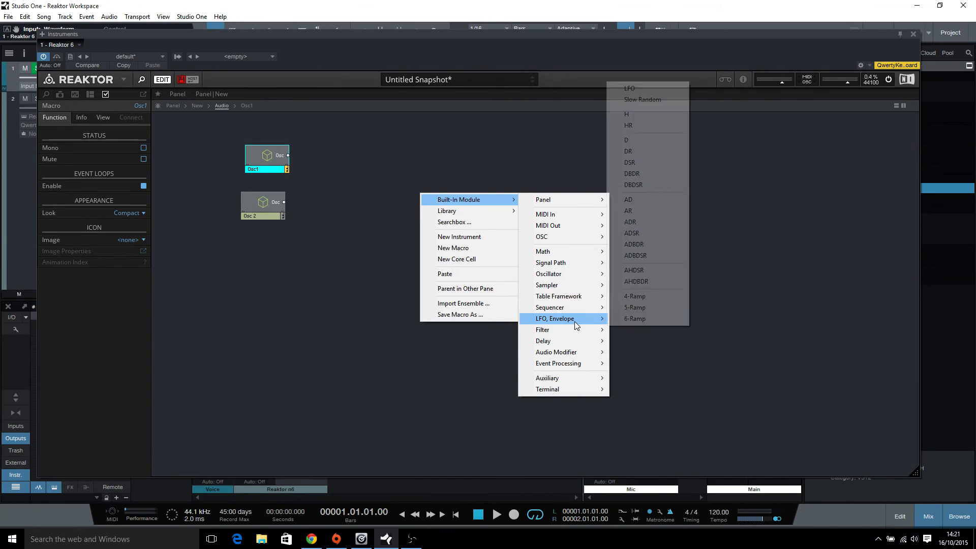
{"action": "left_click", "coordinate": [646, 232]}
{"action": "left_click_drag", "start_coordinate": [455, 216], "coordinate": [573, 165]}
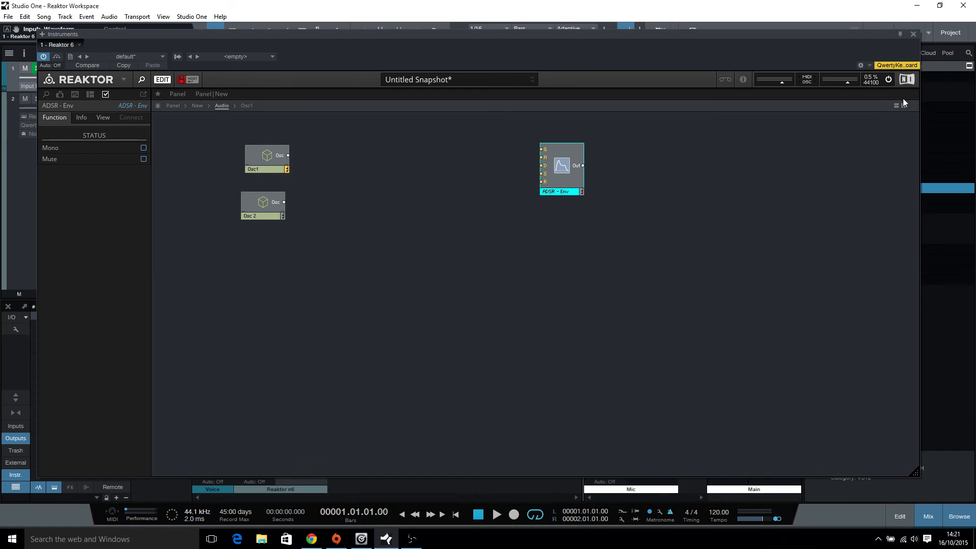
{"action": "right_click", "coordinate": [560, 158]}
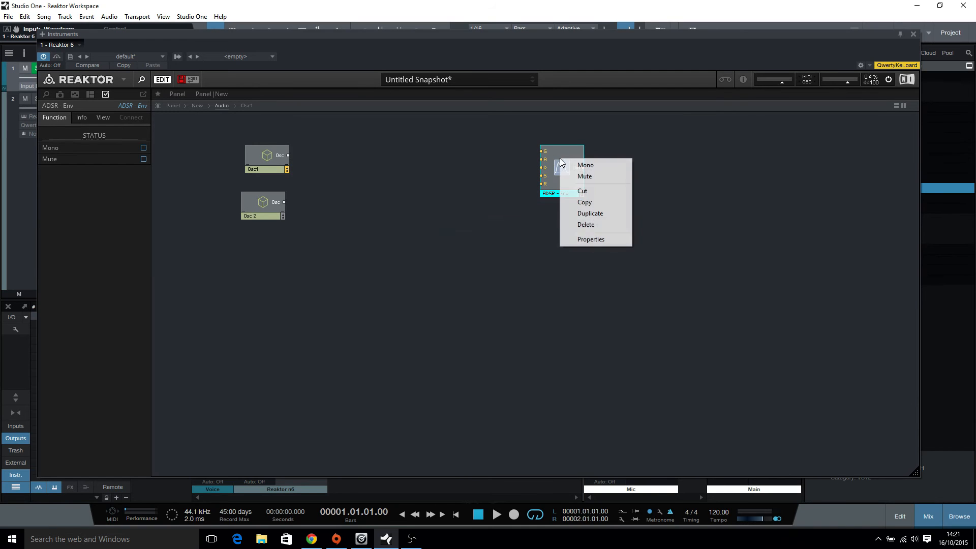
{"action": "left_click", "coordinate": [584, 226]}
{"action": "right_click", "coordinate": [483, 162]}
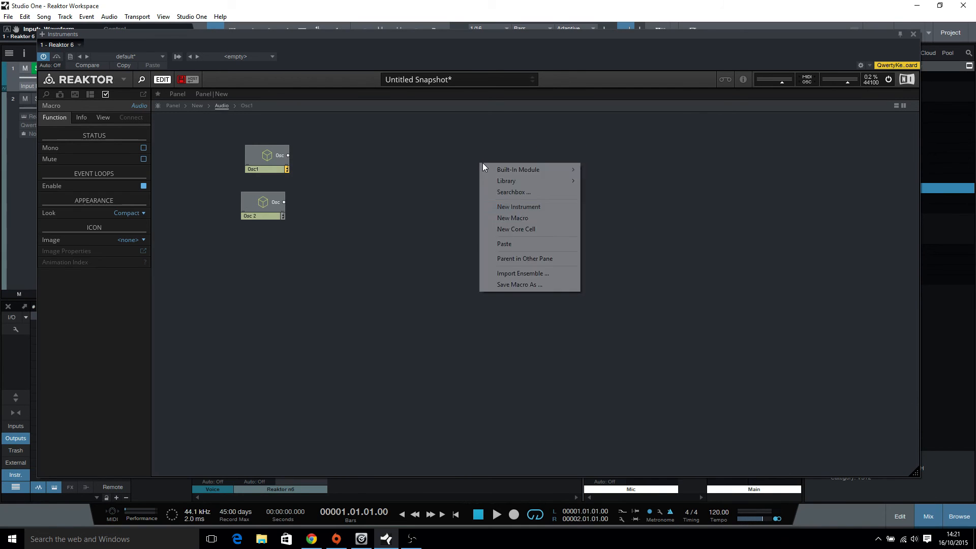
{"action": "left_click", "coordinate": [514, 207]}
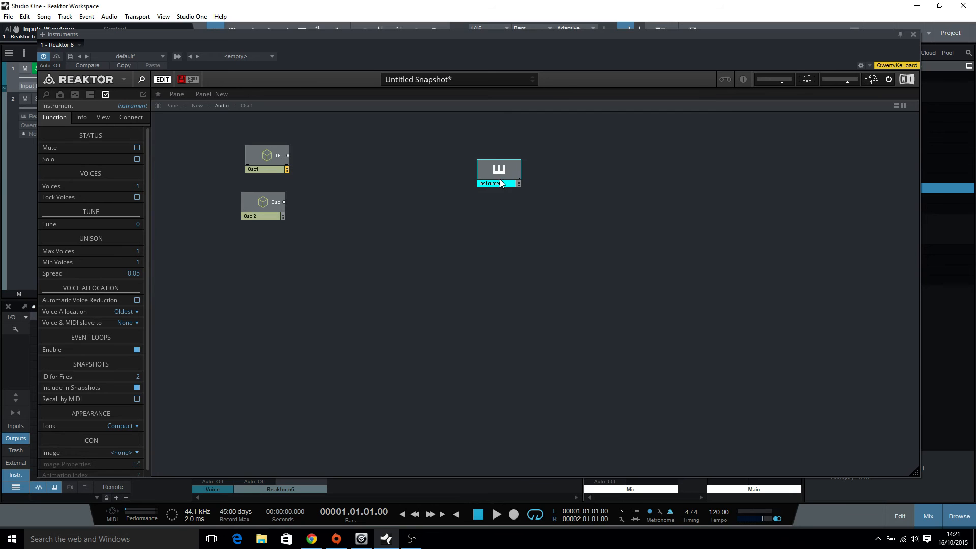
{"action": "right_click", "coordinate": [498, 177]}
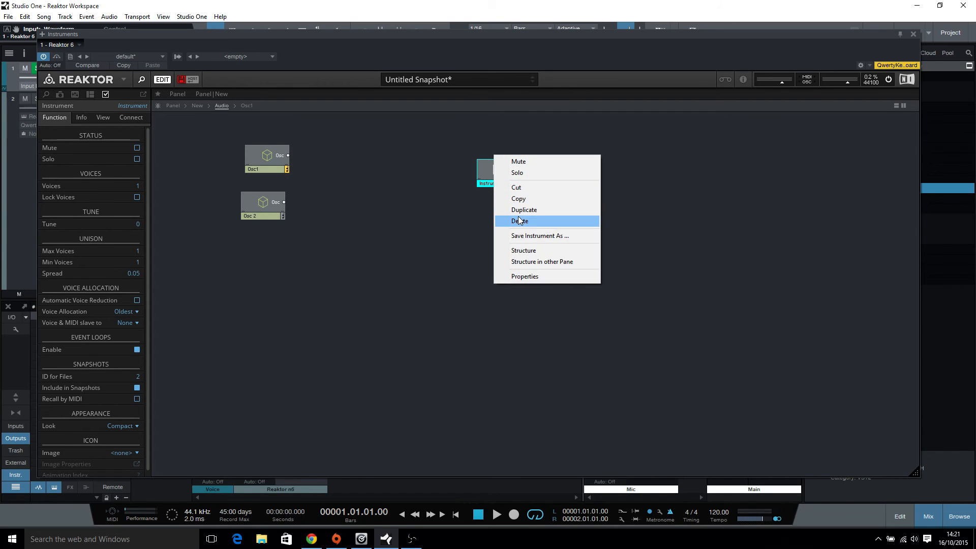
{"action": "left_click", "coordinate": [519, 220]}
- Create a new macro in the Audio structure, name it Amp Env and turn off its panel visibility
{"action": "right_click", "coordinate": [506, 173]}
{"action": "left_click", "coordinate": [532, 229]}
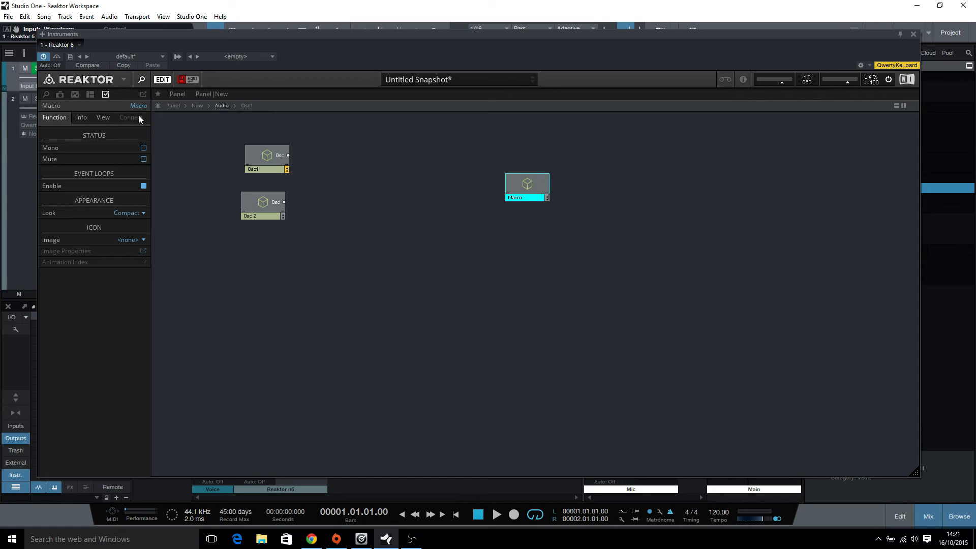
{"action": "type", "text": "Am"}
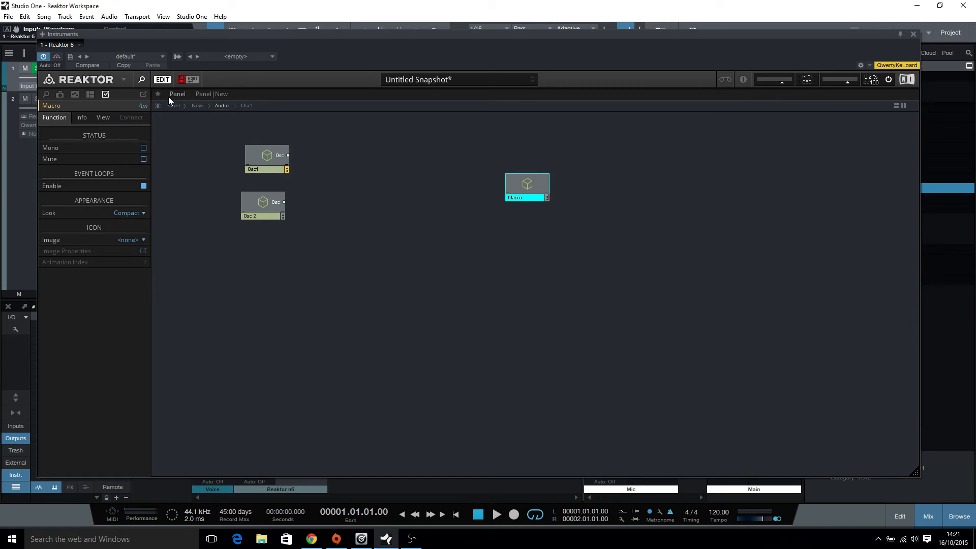
{"action": "type", "text": "p Env"}
{"action": "key", "text": "Return"}
{"action": "left_click", "coordinate": [102, 116]}
- Open the Audio structure's Amp Env macro and add a built-in ADSR envelope module near its middle
{"action": "double_click", "coordinate": [525, 187]}
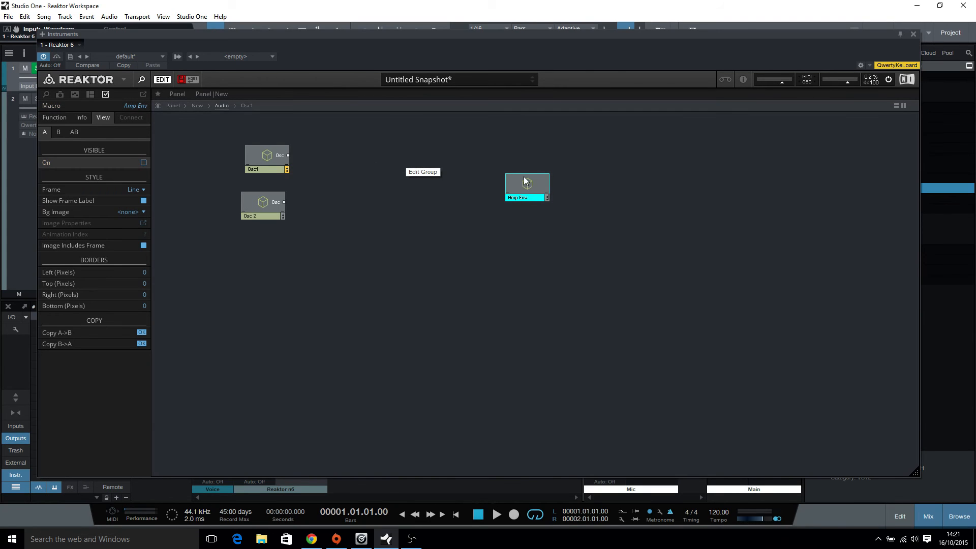
{"action": "right_click", "coordinate": [429, 195]}
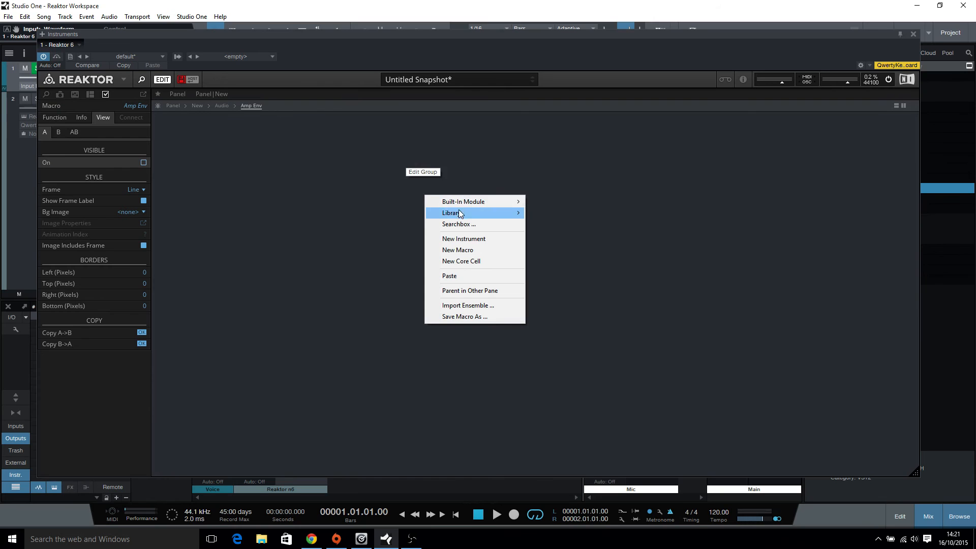
{"action": "mouse_move", "coordinate": [569, 322]}
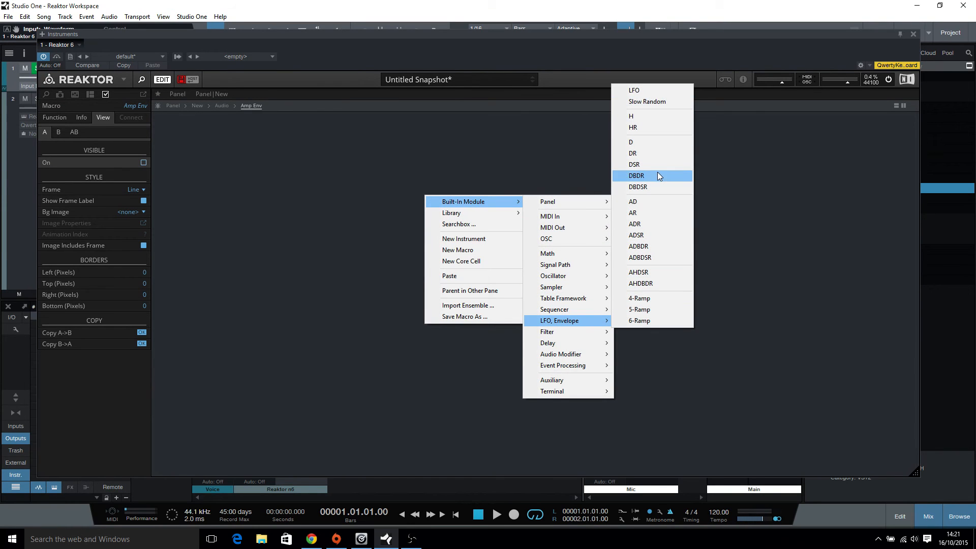
{"action": "left_click", "coordinate": [647, 235]}
{"action": "mouse_move", "coordinate": [445, 204]}
{"action": "left_mouse_down"}
{"action": "mouse_move", "coordinate": [431, 196]}
{"action": "mouse_move", "coordinate": [458, 197]}
{"action": "left_mouse_up"}
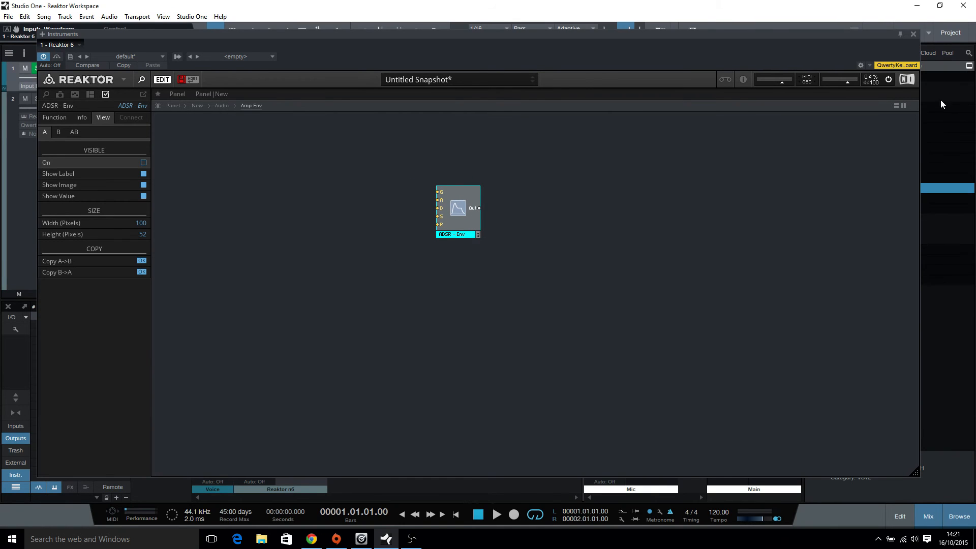
- Switch to the Input structure, create a new macro above Osc 1 and name it Midi
{"action": "left_click", "coordinate": [904, 105]}
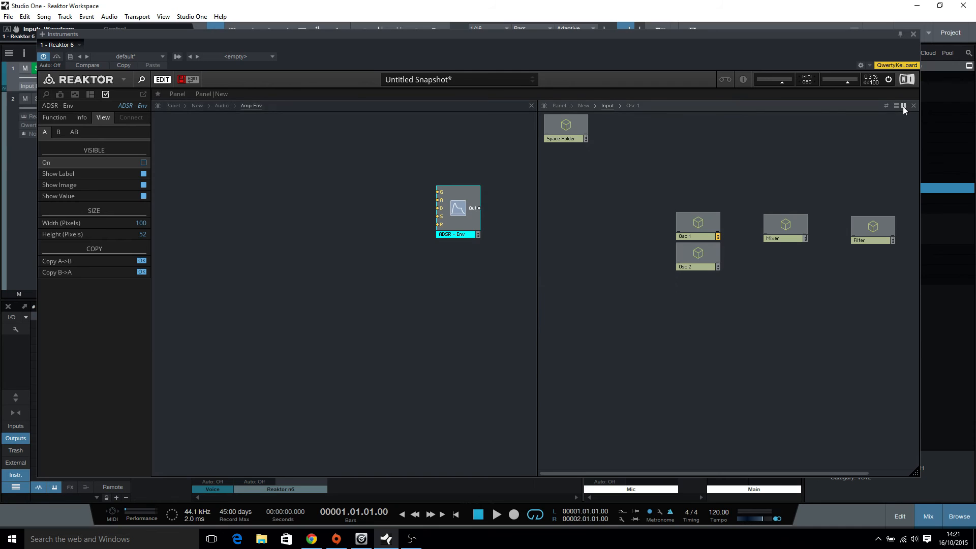
{"action": "left_click", "coordinate": [903, 106]}
{"action": "left_click", "coordinate": [768, 183]}
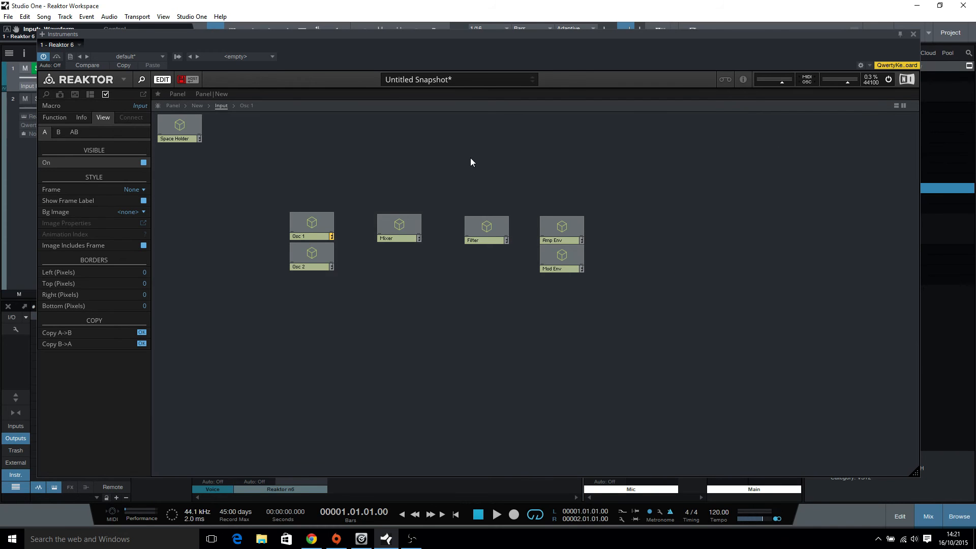
{"action": "right_click", "coordinate": [302, 174]}
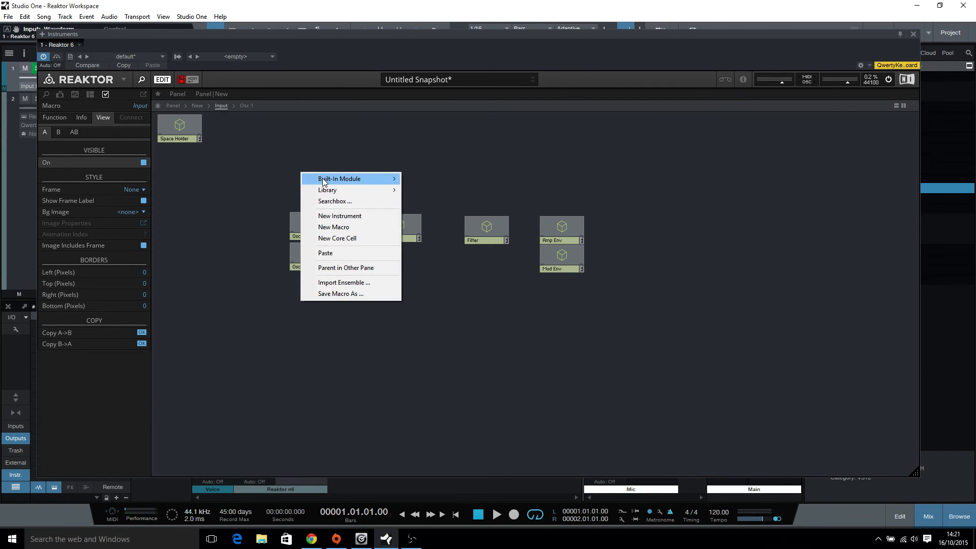
{"action": "mouse_move", "coordinate": [346, 179]}
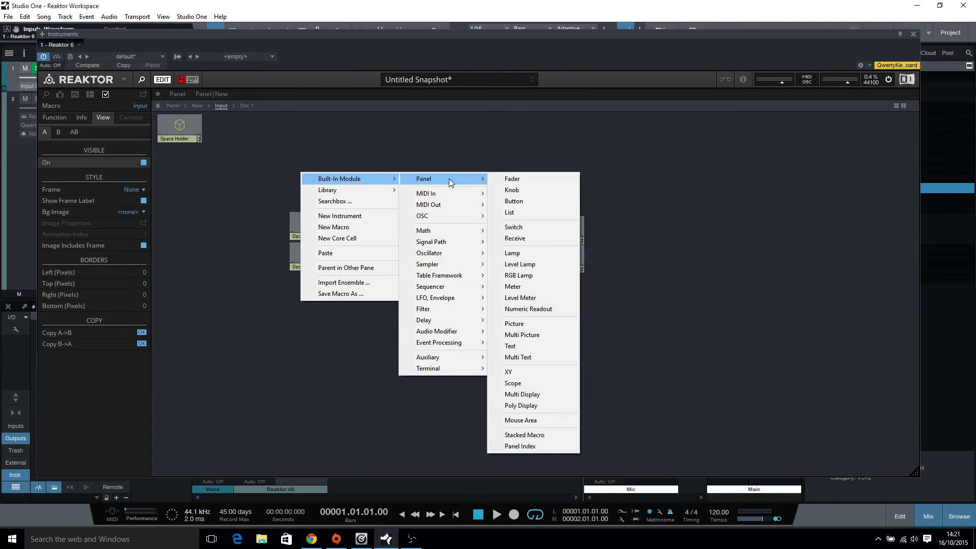
{"action": "left_click", "coordinate": [371, 227]}
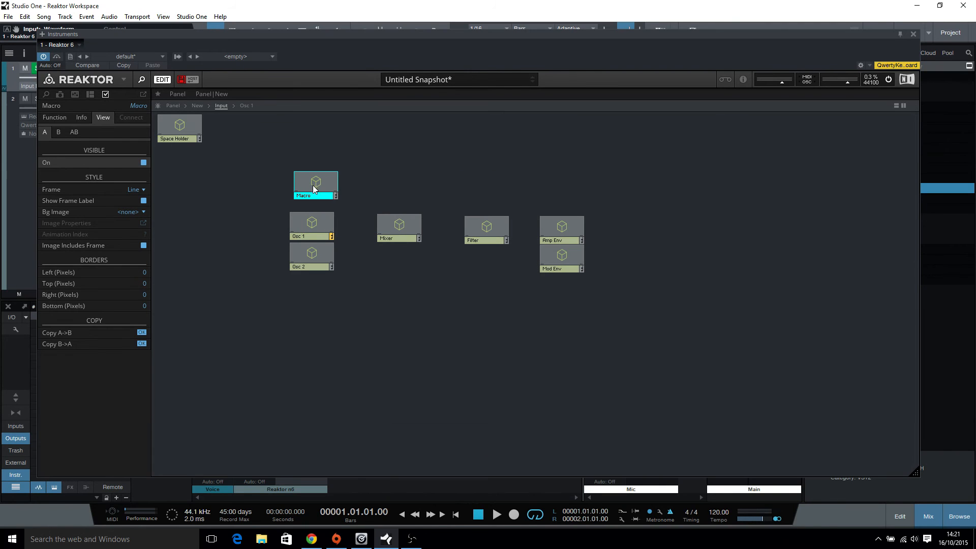
{"action": "double_click", "coordinate": [138, 106]}
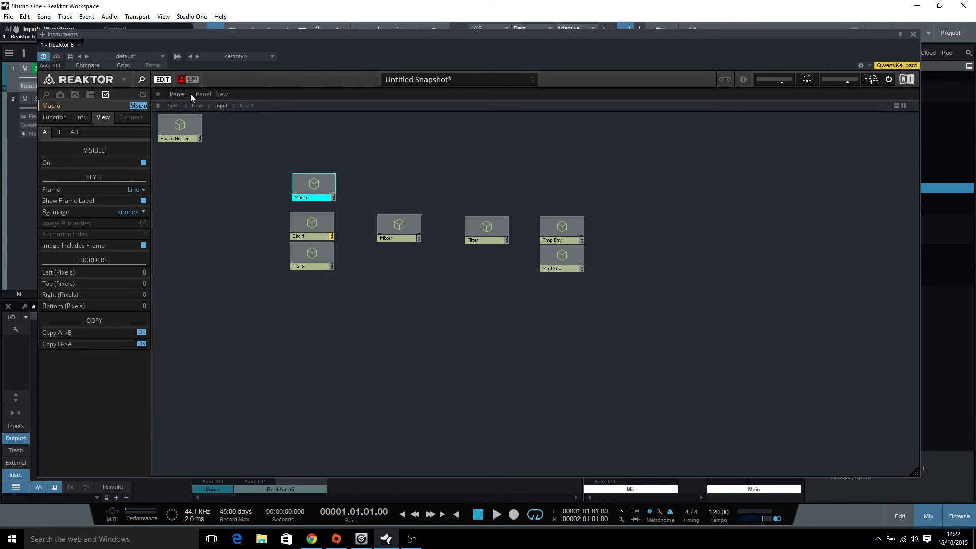
{"action": "type", "text": "Midi"}
{"action": "key", "text": "Return"}
- Open the Midi macro, add a MIDI In Gate module and place it with free space beside its output
{"action": "double_click", "coordinate": [324, 177]}
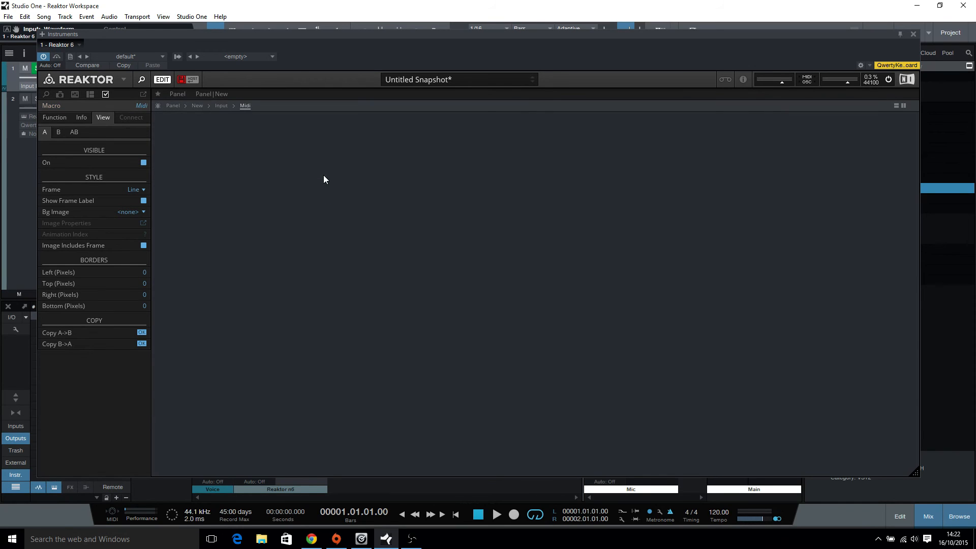
{"action": "right_click", "coordinate": [282, 157]}
{"action": "mouse_move", "coordinate": [325, 164]}
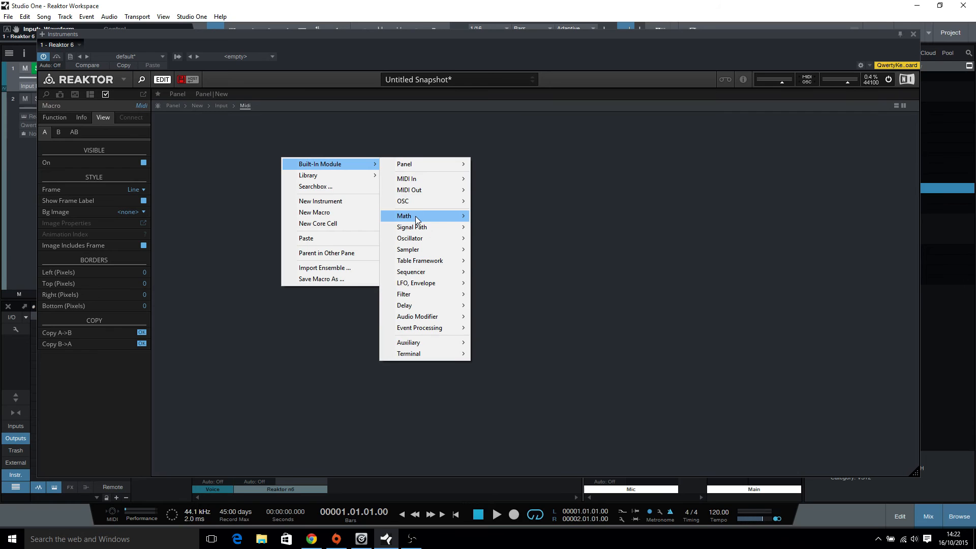
{"action": "mouse_move", "coordinate": [442, 183]}
{"action": "left_click", "coordinate": [508, 204]}
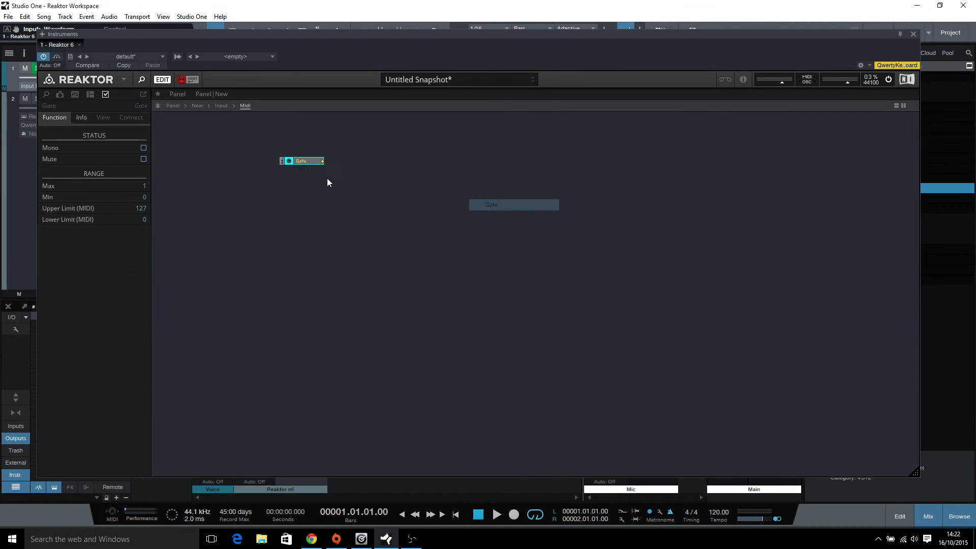
{"action": "left_click_drag", "start_coordinate": [294, 162], "coordinate": [246, 192]}
- Add an IC Send terminal to the Midi macro and wire the Gate module's output to it
{"action": "right_click", "coordinate": [354, 190]}
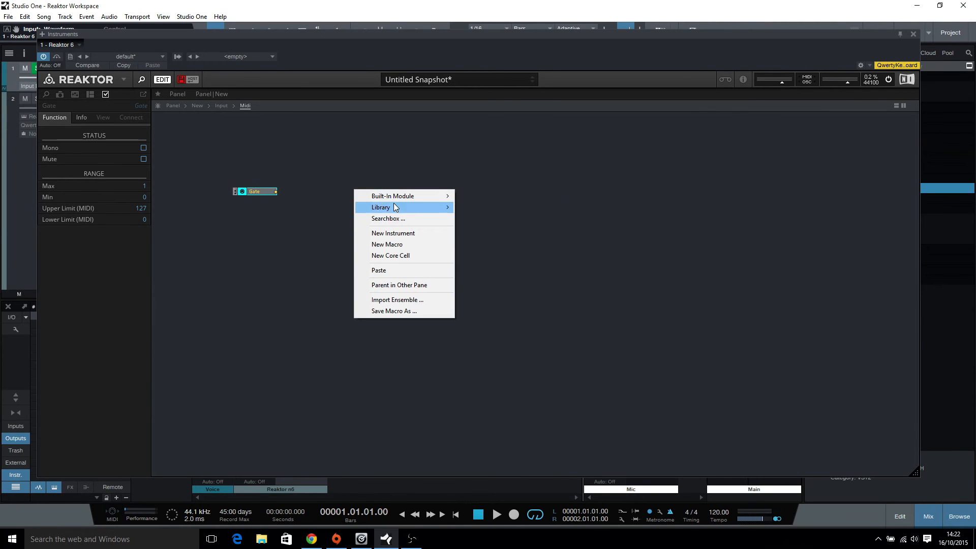
{"action": "mouse_move", "coordinate": [398, 198]}
{"action": "mouse_move", "coordinate": [506, 388]}
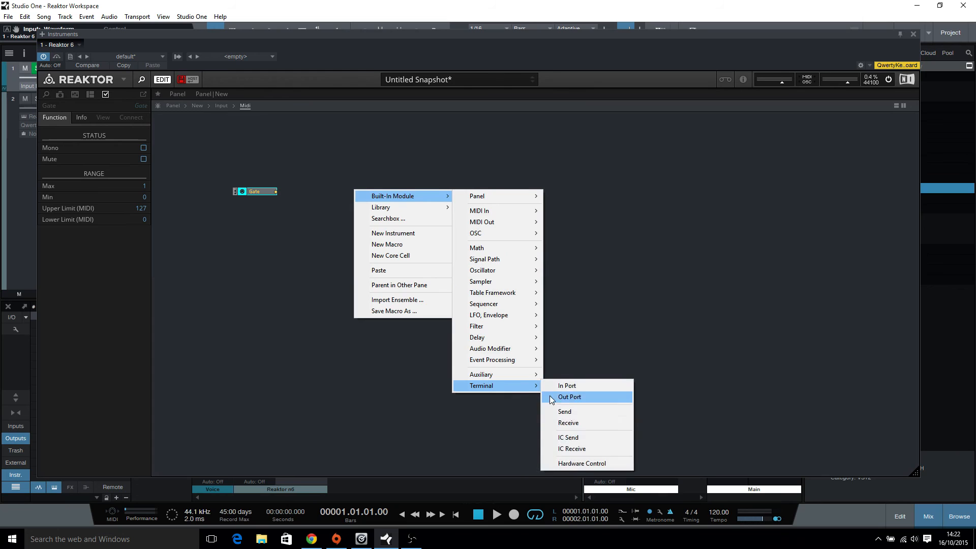
{"action": "left_click", "coordinate": [568, 438]}
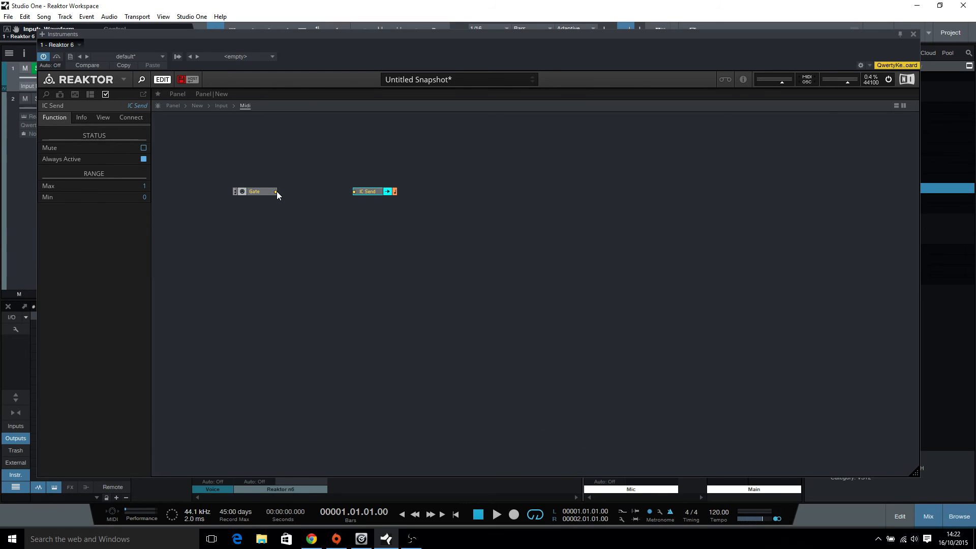
{"action": "left_click_drag", "start_coordinate": [276, 191], "coordinate": [355, 192]}
- Rename the Midi macro's IC Send terminal Gate
{"action": "left_click", "coordinate": [141, 107]}
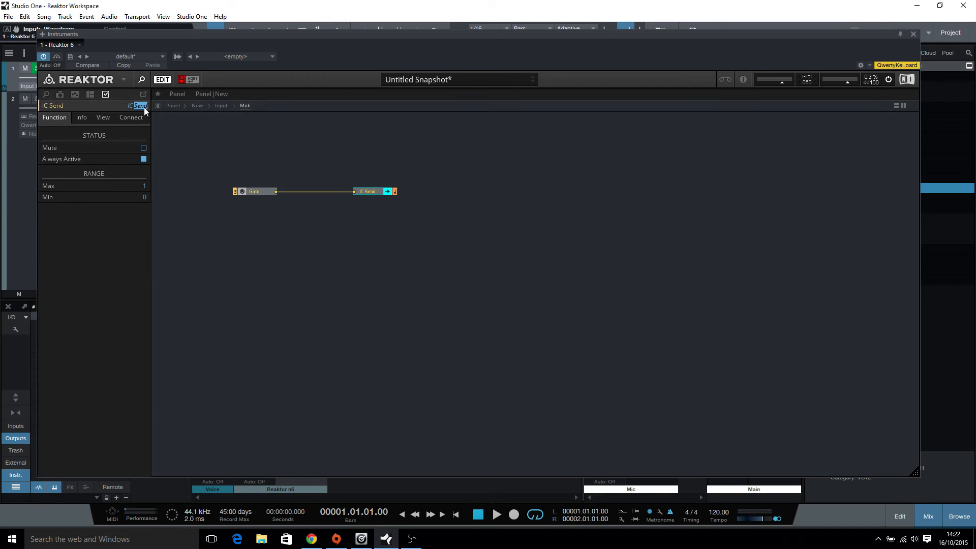
{"action": "type", "text": "Gate"}
{"action": "key", "text": "Return"}
{"action": "left_click", "coordinate": [345, 215]}
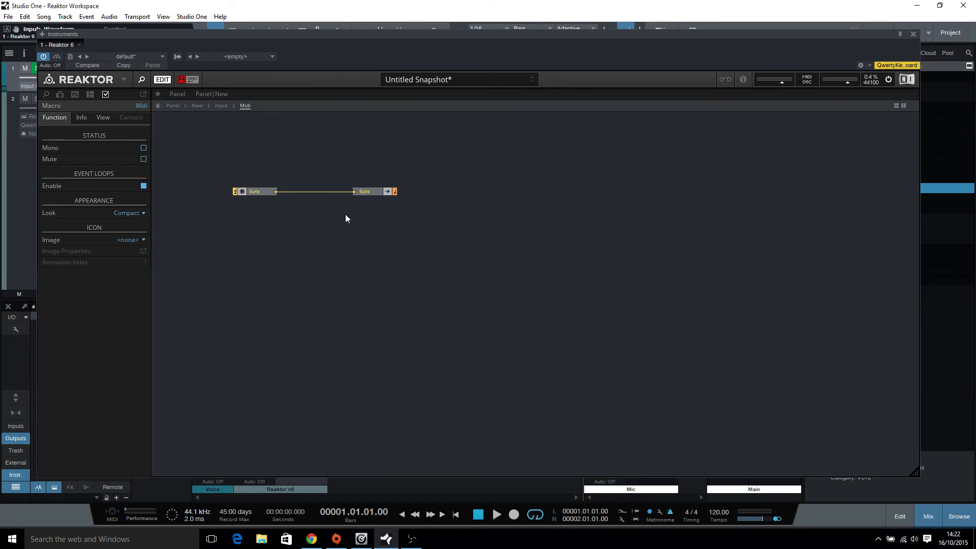
- Open the Amp Env macro in the Audio structure and add an IC Receive terminal on the input side of the ADSR envelope
{"action": "double_click", "coordinate": [367, 153]}
{"action": "double_click", "coordinate": [470, 157]}
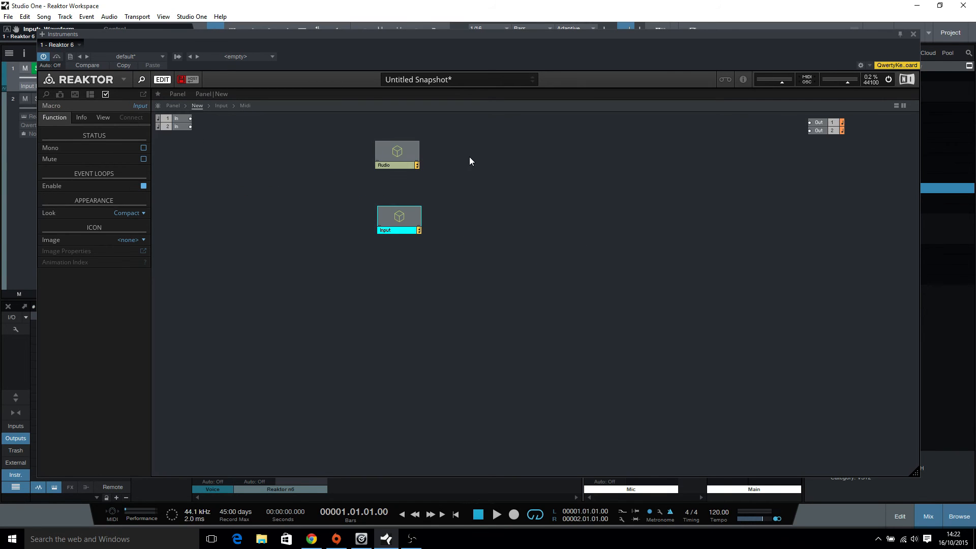
{"action": "double_click", "coordinate": [394, 148]}
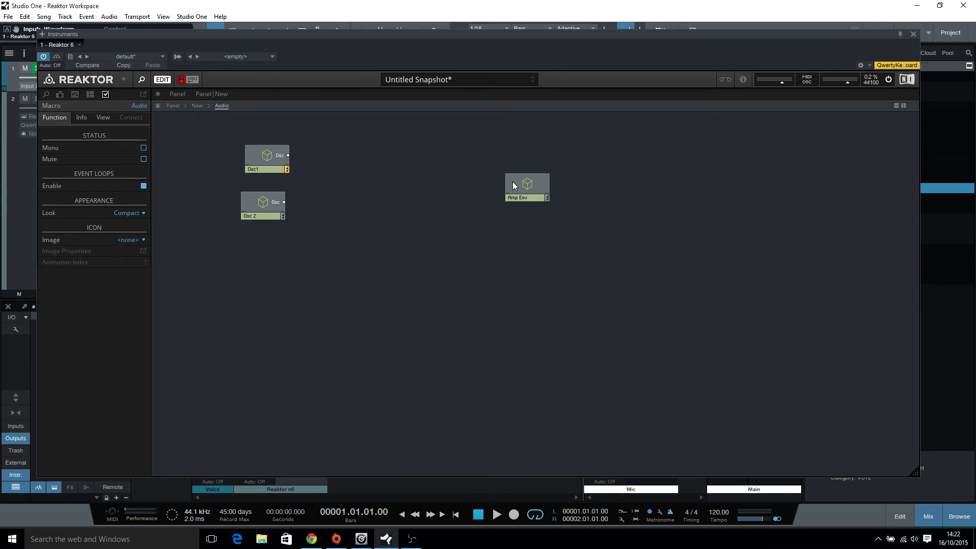
{"action": "left_click_drag", "start_coordinate": [513, 185], "coordinate": [406, 148]}
{"action": "double_click", "coordinate": [406, 148]}
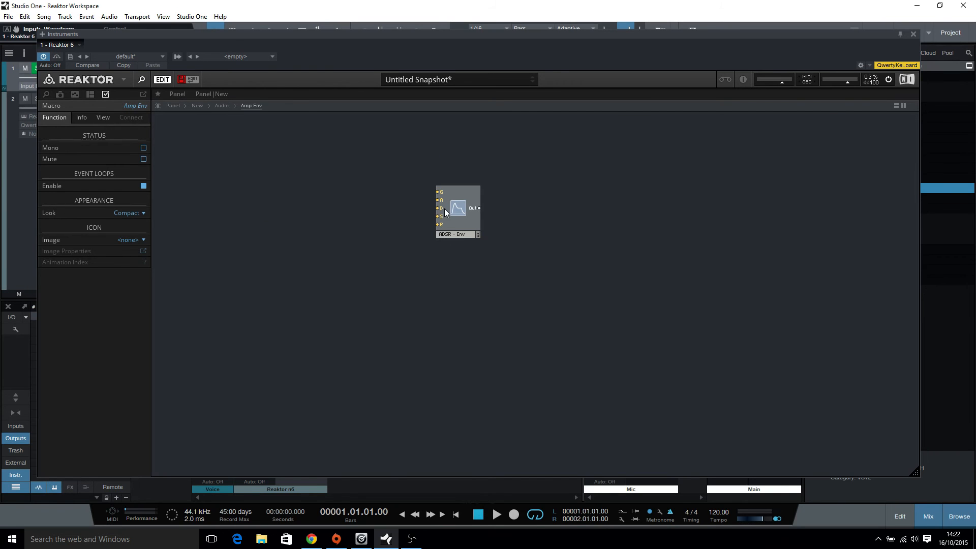
{"action": "right_click", "coordinate": [238, 176]}
{"action": "mouse_move", "coordinate": [275, 178]}
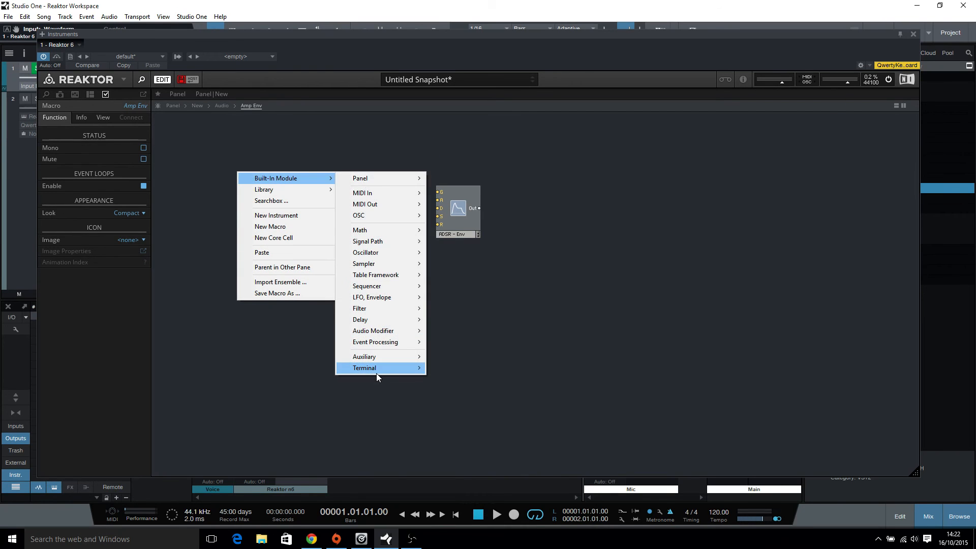
{"action": "mouse_move", "coordinate": [376, 373]}
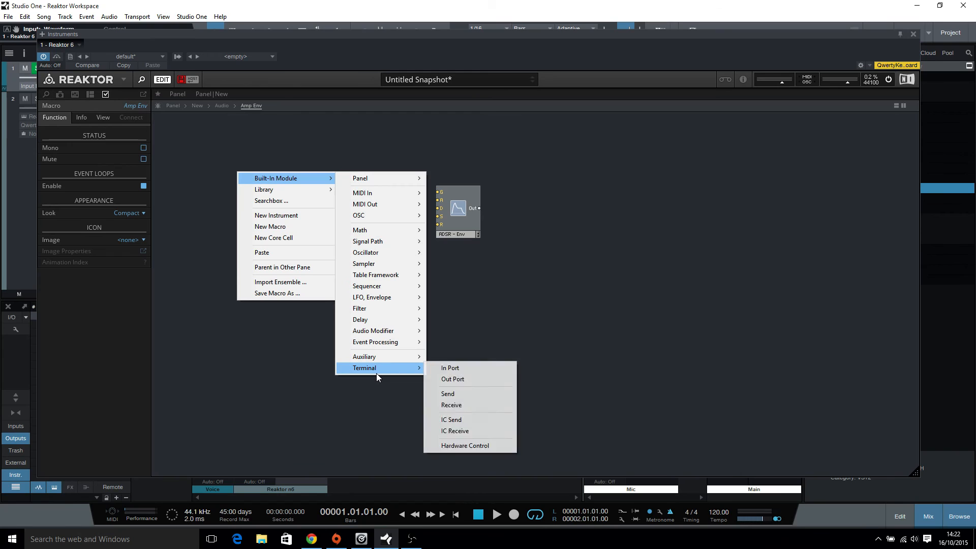
{"action": "left_click", "coordinate": [463, 431]}
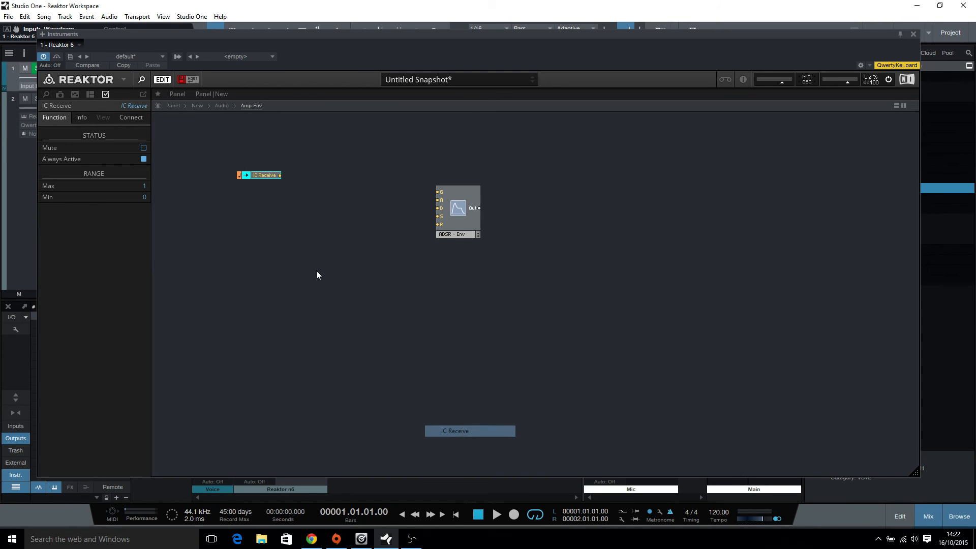
- Rename the Amp Env macro's IC Receive terminal Gate
{"action": "left_click", "coordinate": [145, 108]}
{"action": "type", "text": "G"}
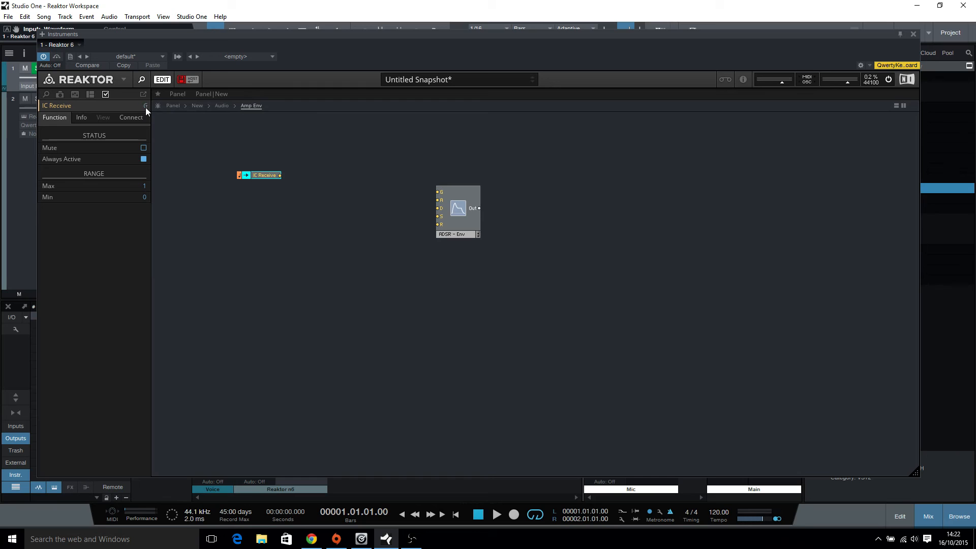
{"action": "type", "text": "ate"}
{"action": "key", "text": "Return"}
{"action": "left_click", "coordinate": [214, 196]}
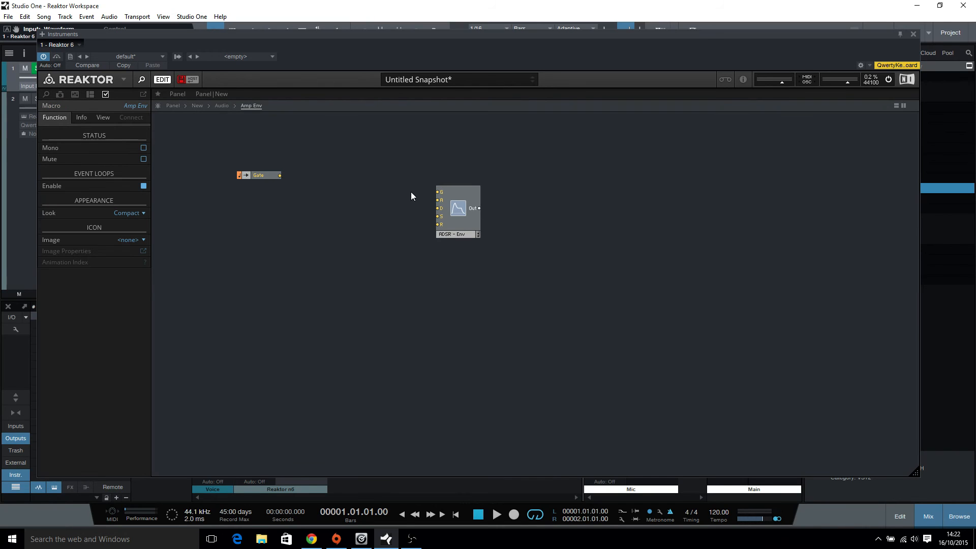
- Create a trial control on the ADSR envelope's A input, check its range properties and delete it
{"action": "right_click", "coordinate": [439, 201]}
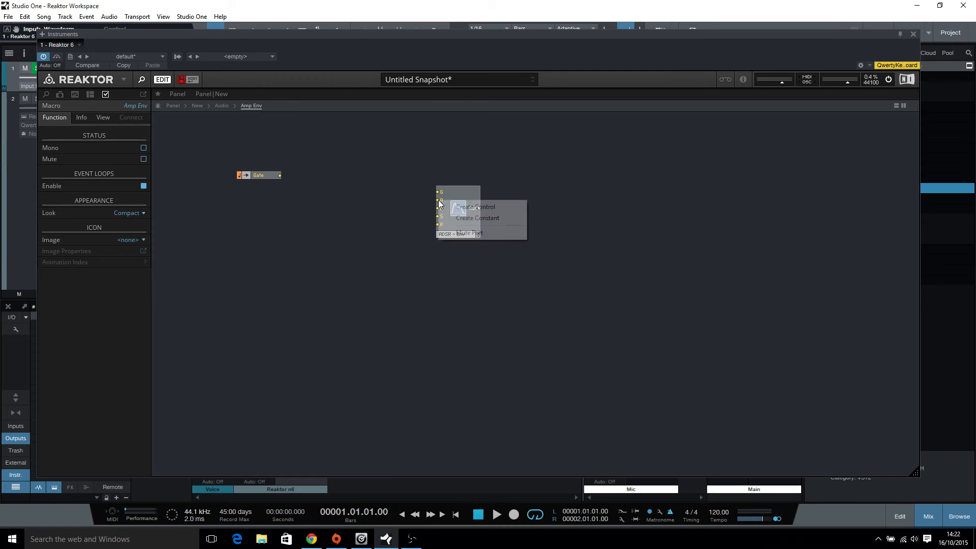
{"action": "left_click", "coordinate": [452, 194]}
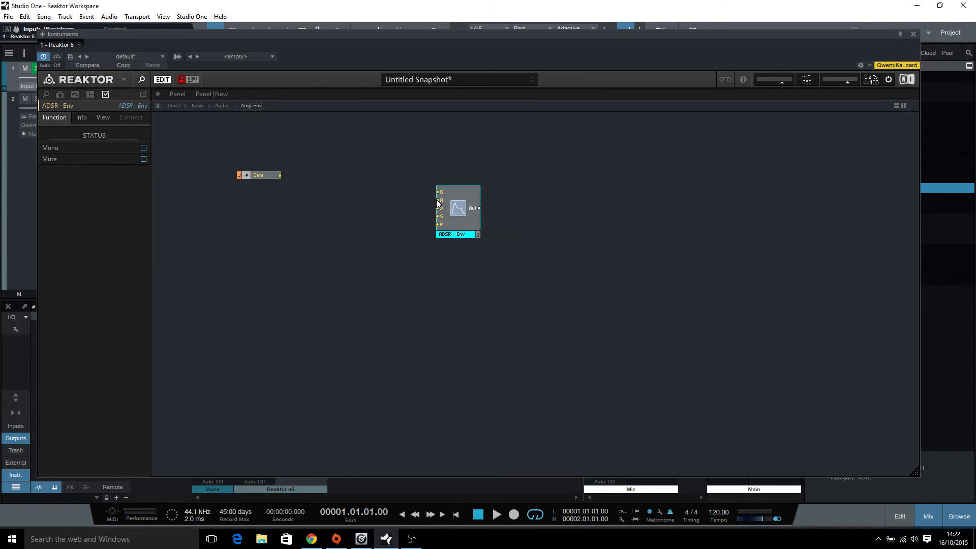
{"action": "left_click", "coordinate": [84, 117]}
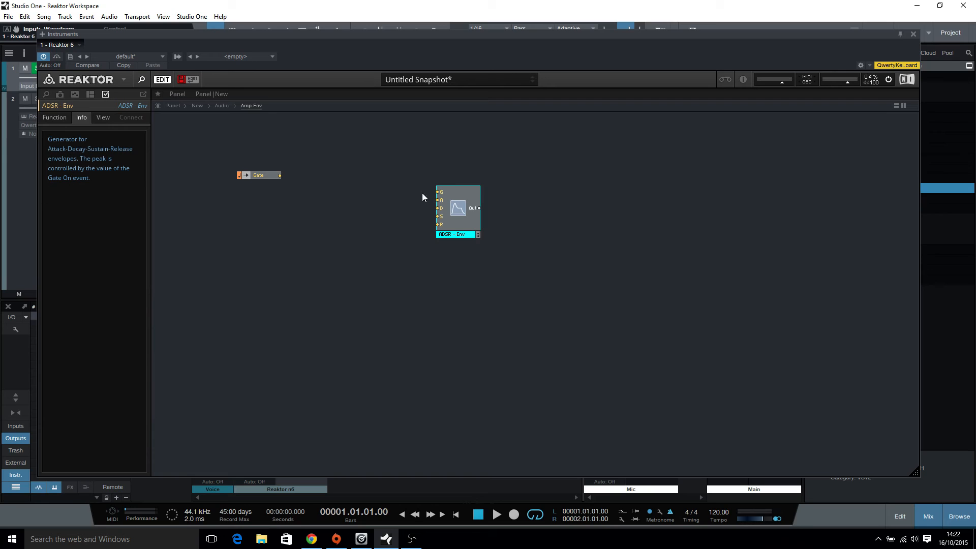
{"action": "right_click", "coordinate": [438, 201]}
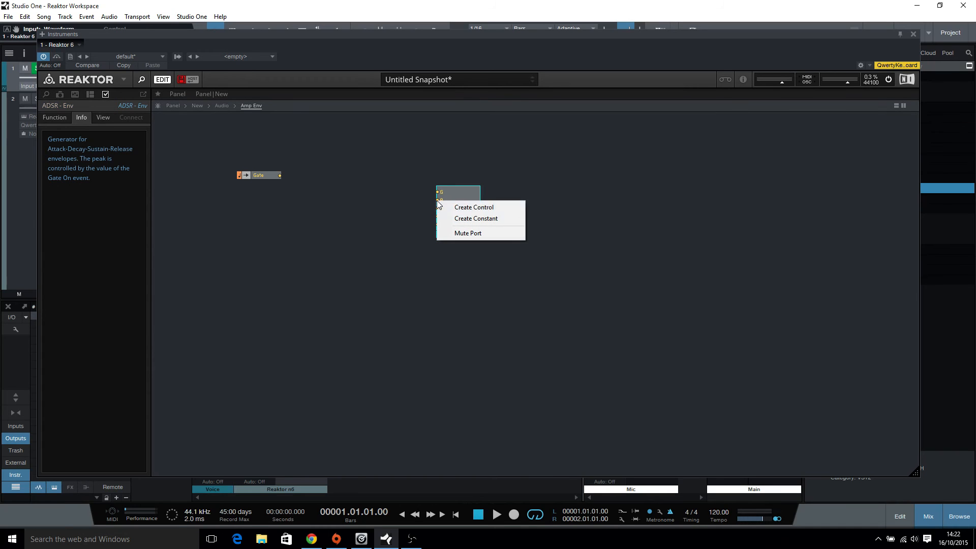
{"action": "left_click", "coordinate": [482, 211]}
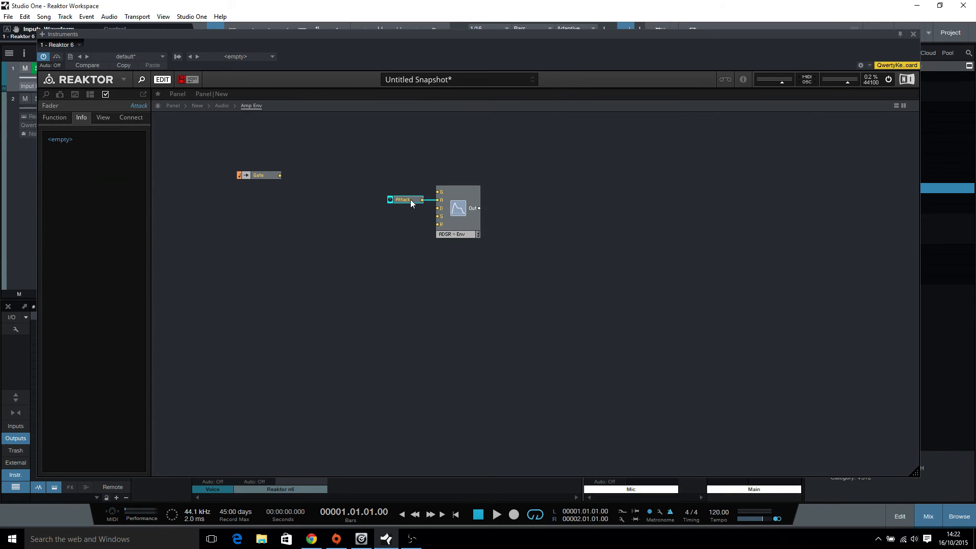
{"action": "left_click", "coordinate": [54, 117]}
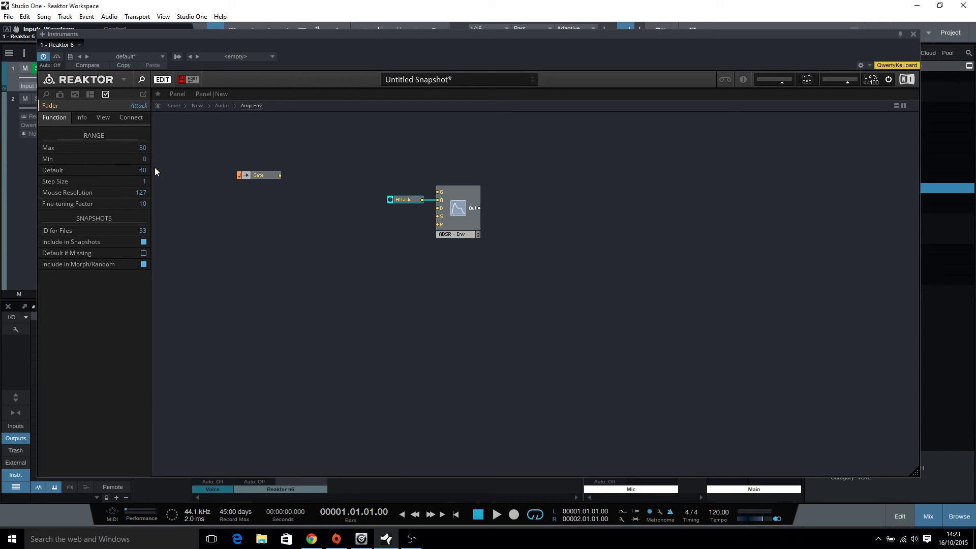
{"action": "left_click", "coordinate": [359, 260]}
{"action": "left_click", "coordinate": [405, 202]}
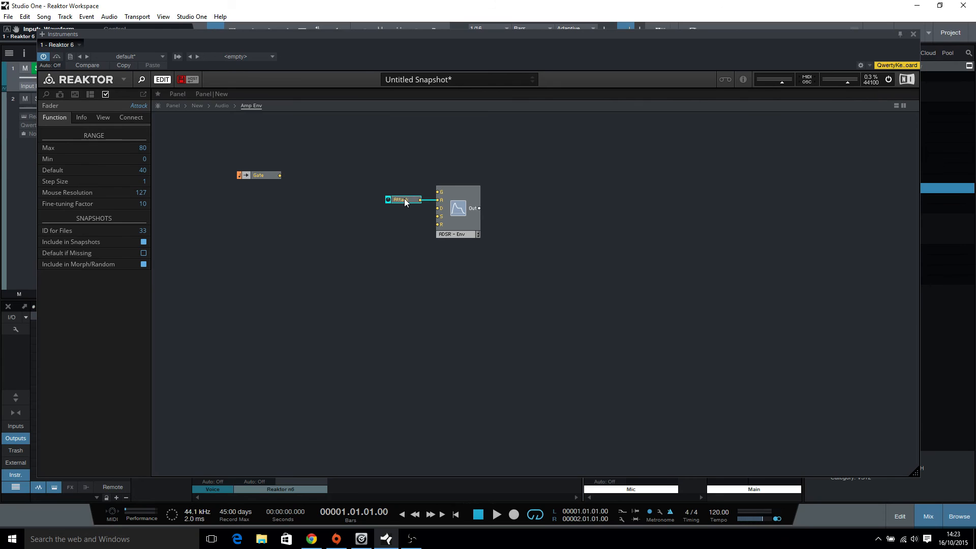
{"action": "key", "text": "Delete"}
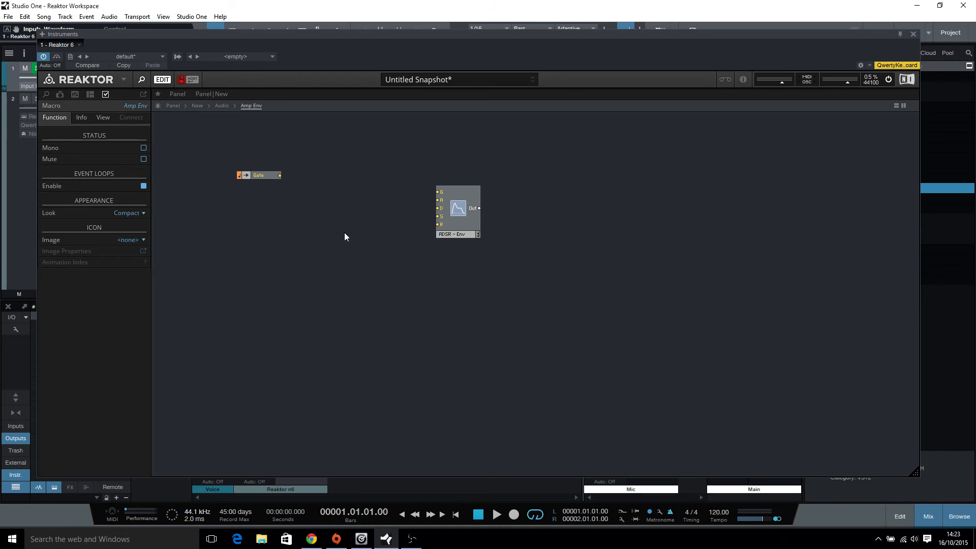
- Split the structure view into two stacked panes and open the Input structure's Midi macro in the lower one
{"action": "left_click_drag", "start_coordinate": [460, 193], "coordinate": [440, 181]}
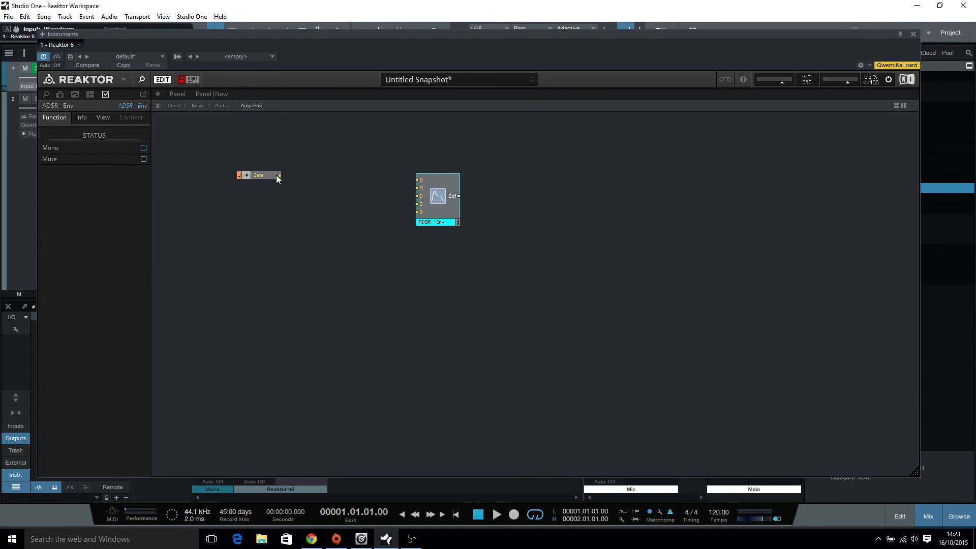
{"action": "left_click", "coordinate": [275, 175]}
{"action": "left_click", "coordinate": [892, 103]}
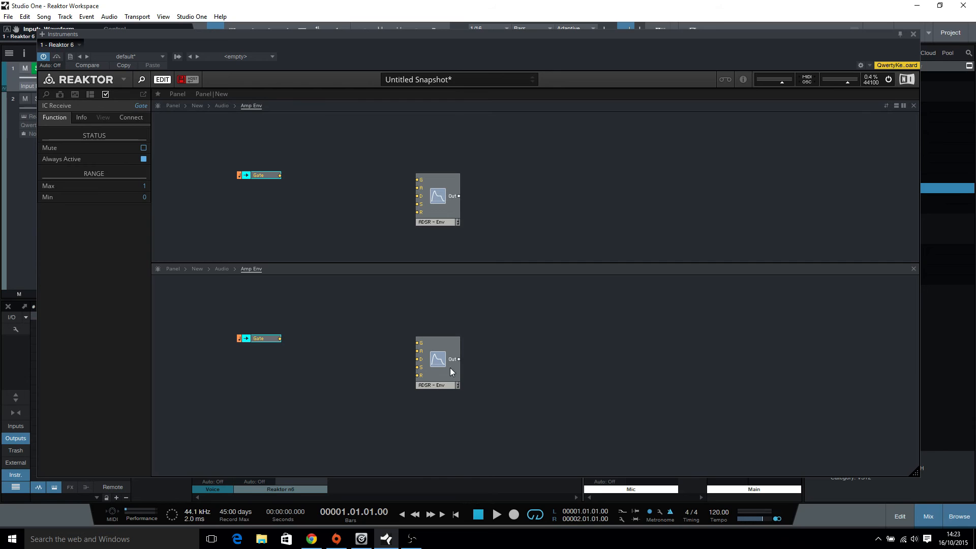
{"action": "left_click", "coordinate": [204, 268]}
{"action": "double_click", "coordinate": [401, 371]}
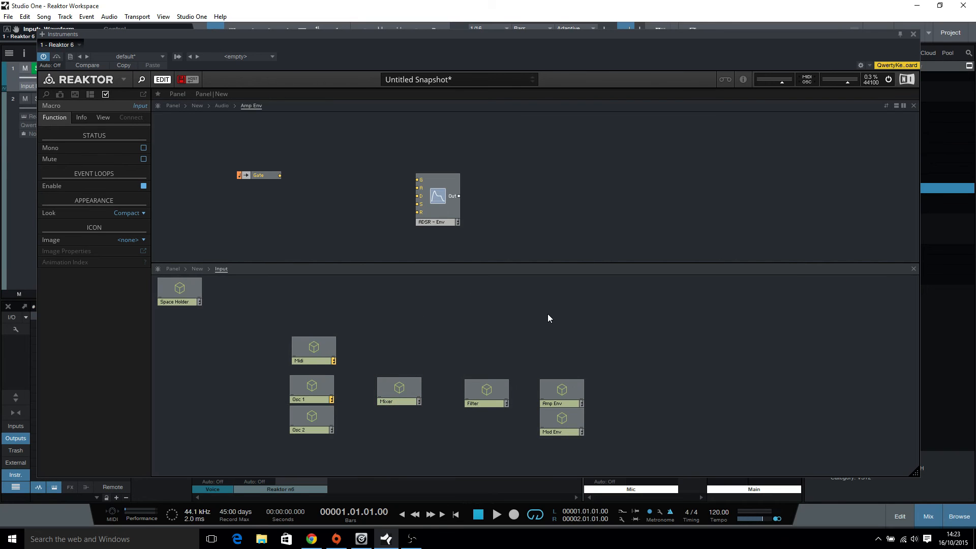
{"action": "double_click", "coordinate": [318, 350]}
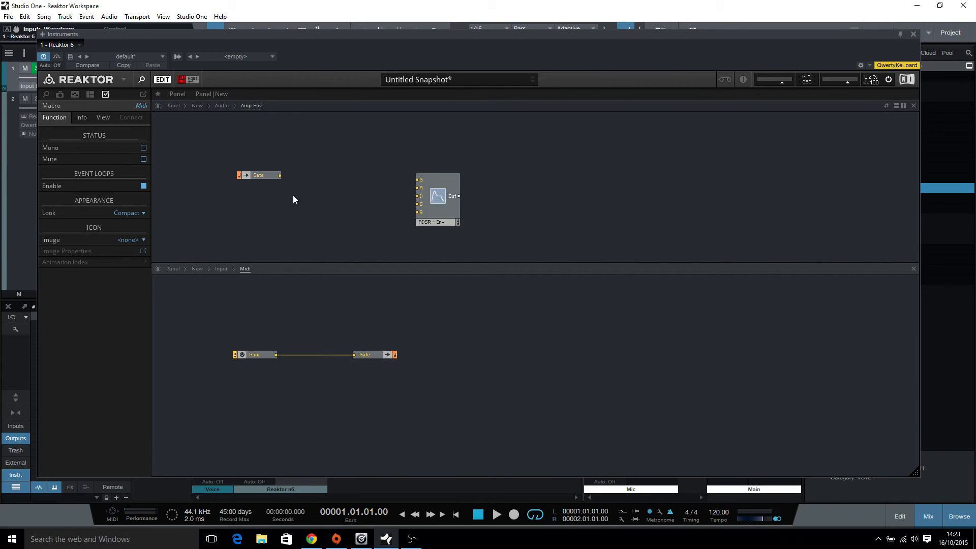
- Link the Gate IC Receive to the Midi macro's Gate IC Send and wire its output to the ADSR envelope's G input
{"action": "left_click", "coordinate": [371, 355]}
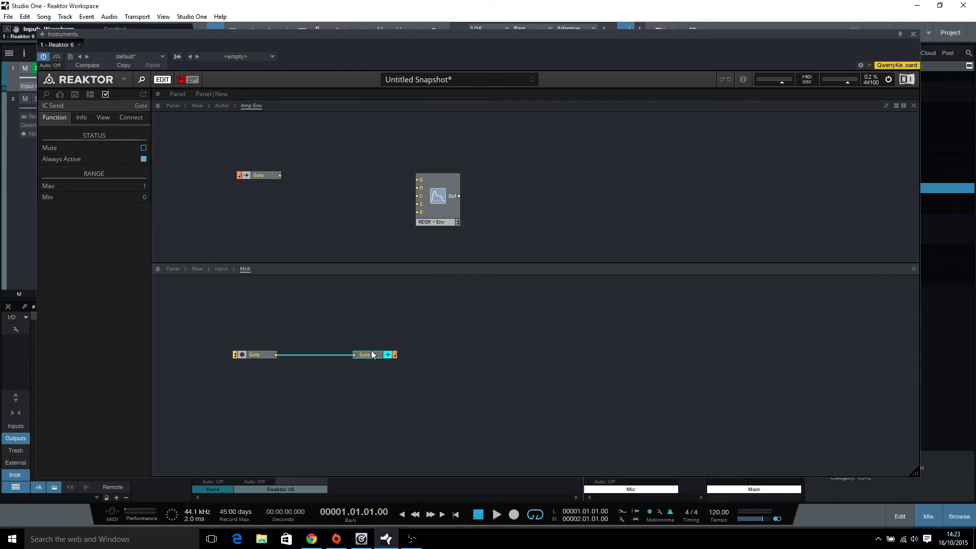
{"action": "left_click", "coordinate": [136, 119]}
{"action": "left_click", "coordinate": [250, 176]}
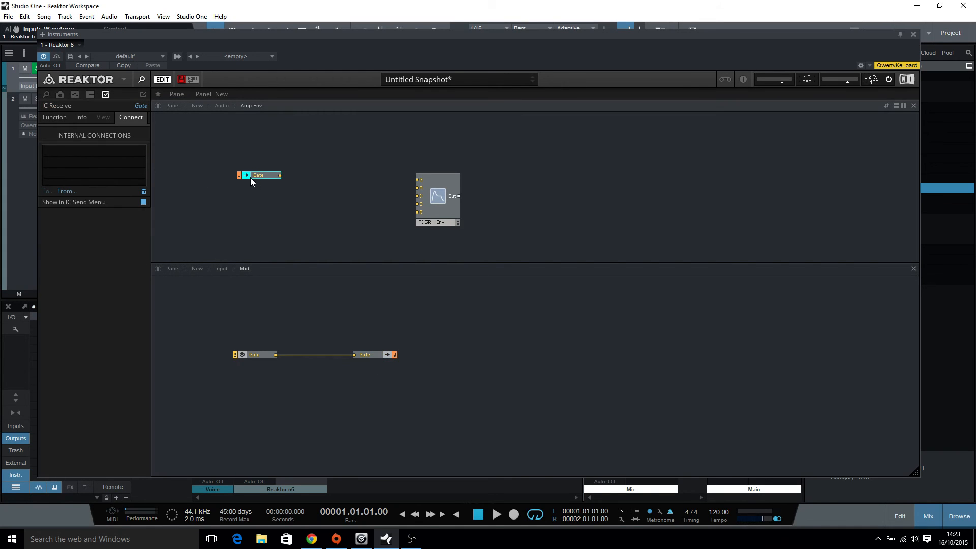
{"action": "left_click", "coordinate": [67, 194]}
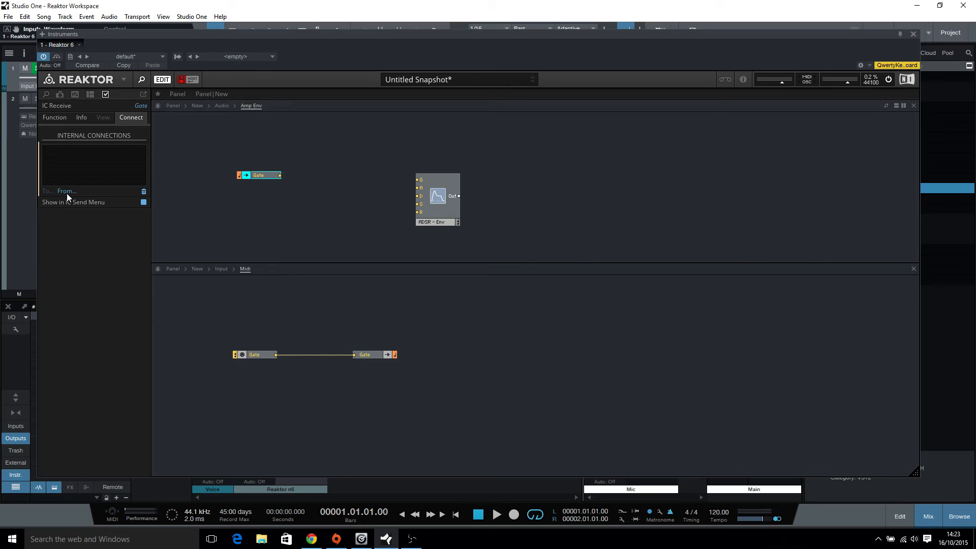
{"action": "left_click", "coordinate": [262, 193]}
{"action": "left_click_drag", "start_coordinate": [279, 175], "coordinate": [424, 176]}
{"action": "left_click", "coordinate": [596, 166]}
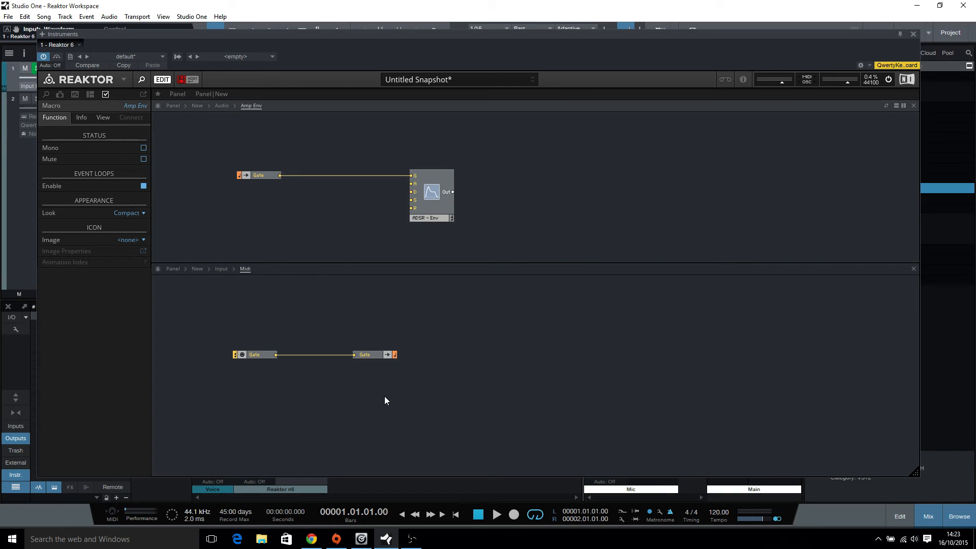
- Show the Input structure's Amp Env macro in the lower pane and add an IC Send terminal beside the Attack control
{"action": "double_click", "coordinate": [394, 307]}
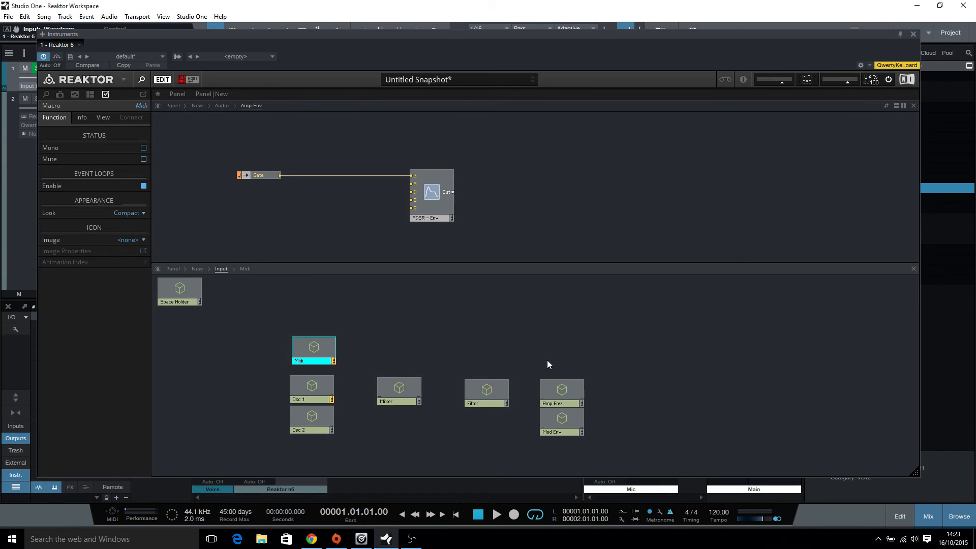
{"action": "double_click", "coordinate": [561, 390]}
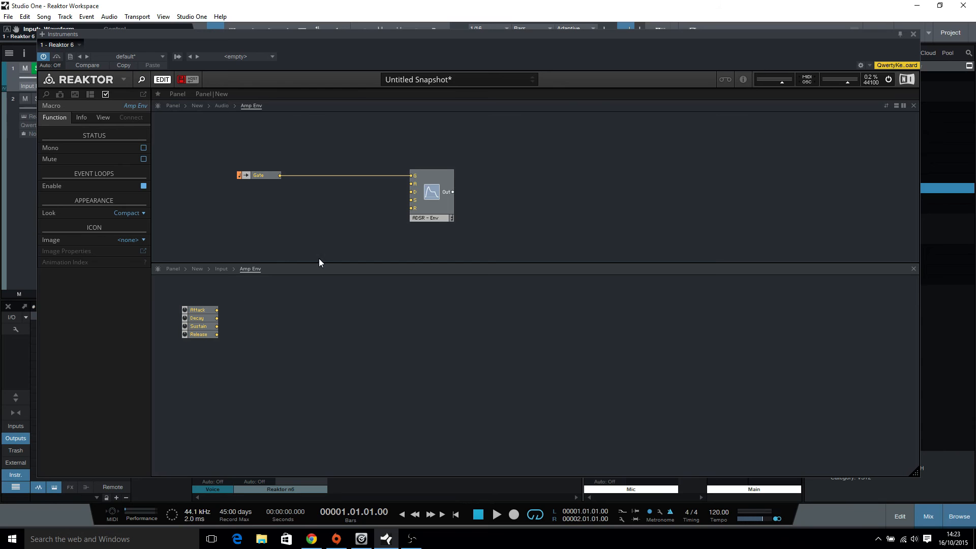
{"action": "right_click", "coordinate": [283, 308]}
{"action": "mouse_move", "coordinate": [333, 314]}
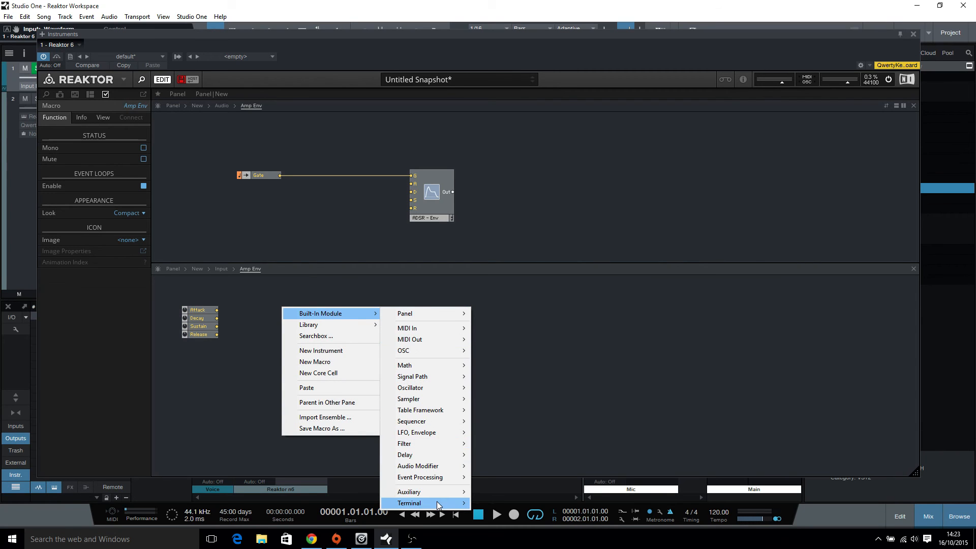
{"action": "mouse_move", "coordinate": [437, 503]}
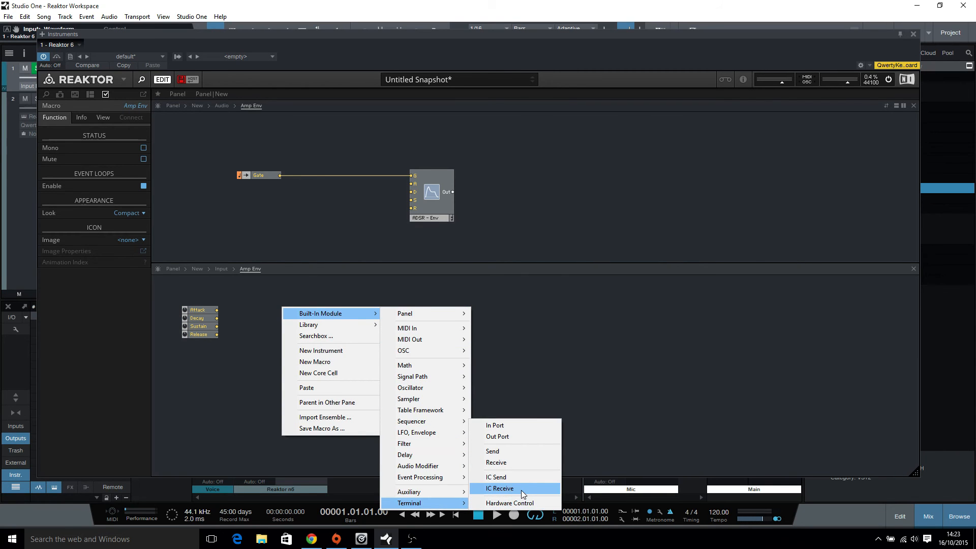
{"action": "left_click", "coordinate": [514, 476]}
- Copy the IC Send three times and stack the four terminals in line with the Attack, Decay, Sustain and Release controls
{"action": "right_click", "coordinate": [298, 310]}
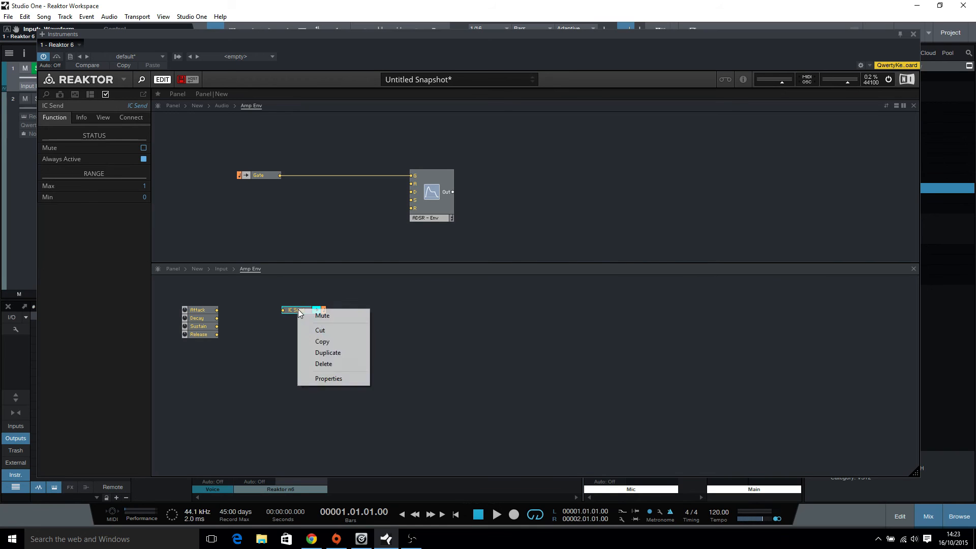
{"action": "left_click", "coordinate": [319, 339]}
{"action": "right_click", "coordinate": [318, 339]}
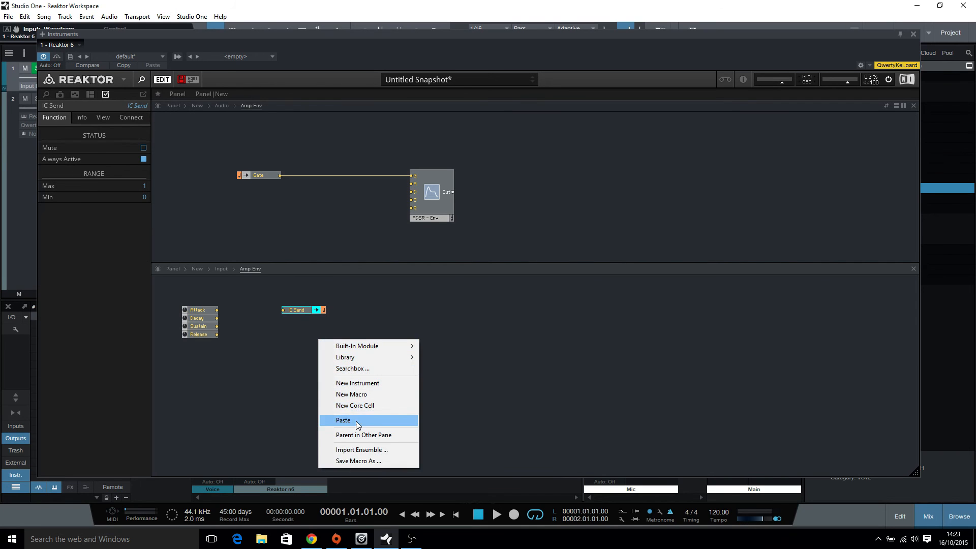
{"action": "left_click", "coordinate": [356, 420]}
{"action": "right_click", "coordinate": [322, 353]}
{"action": "left_click", "coordinate": [355, 439]}
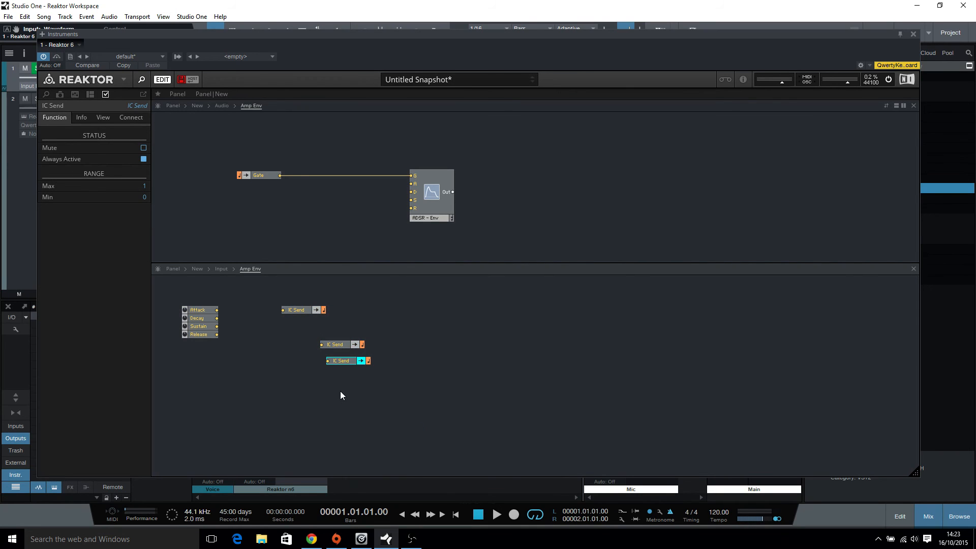
{"action": "right_click", "coordinate": [340, 391]}
{"action": "left_click", "coordinate": [359, 472]}
{"action": "left_click_drag", "start_coordinate": [341, 338], "coordinate": [302, 318]}
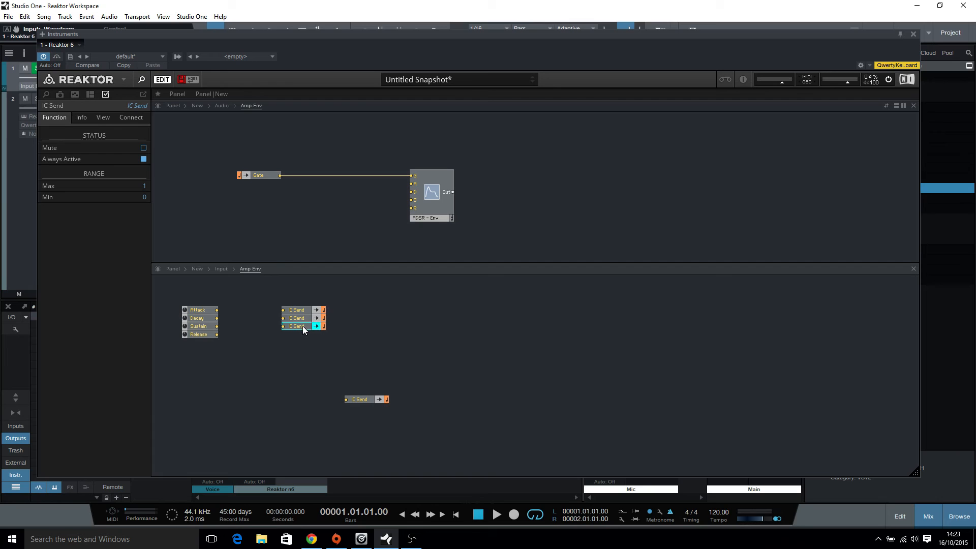
{"action": "left_click_drag", "start_coordinate": [364, 399], "coordinate": [301, 340]}
- Wire the Attack, Decay, Sustain and Release controls to their matching IC Send terminals
{"action": "left_click_drag", "start_coordinate": [215, 309], "coordinate": [283, 318]}
{"action": "left_click", "coordinate": [222, 326]}
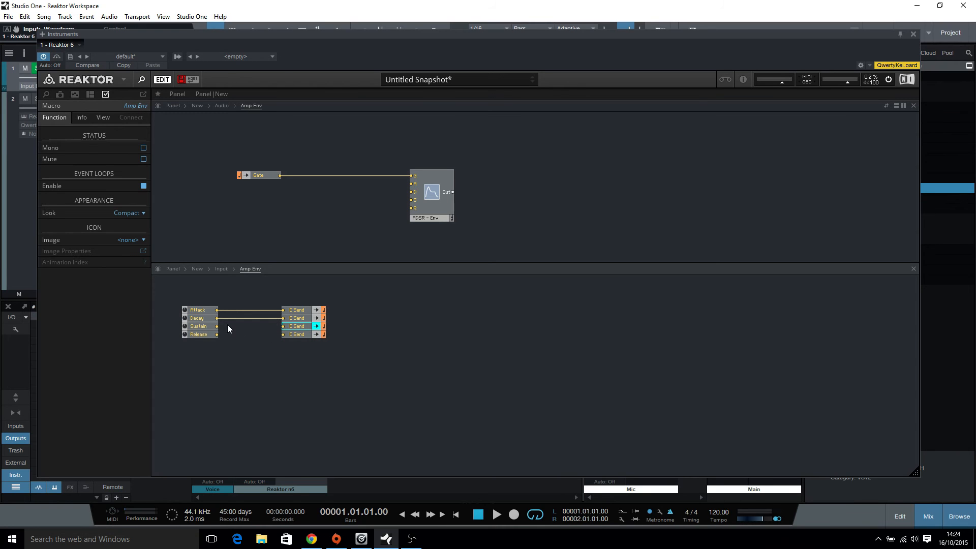
{"action": "left_click_drag", "start_coordinate": [217, 327], "coordinate": [283, 334]}
- Rename the IC Send wired to the Attack control AmpAttack
{"action": "left_click", "coordinate": [299, 310]}
{"action": "left_click", "coordinate": [146, 105]}
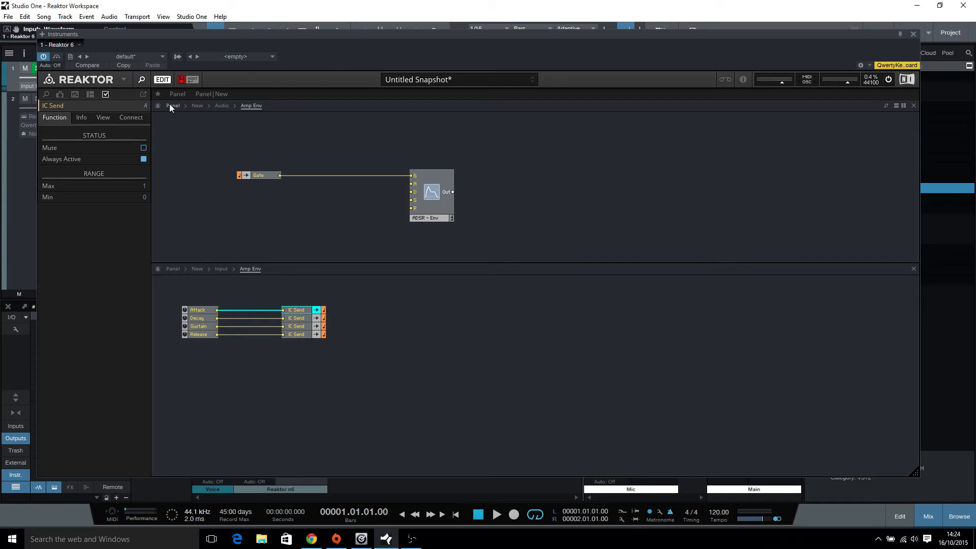
{"action": "type", "text": "Amp Att"}
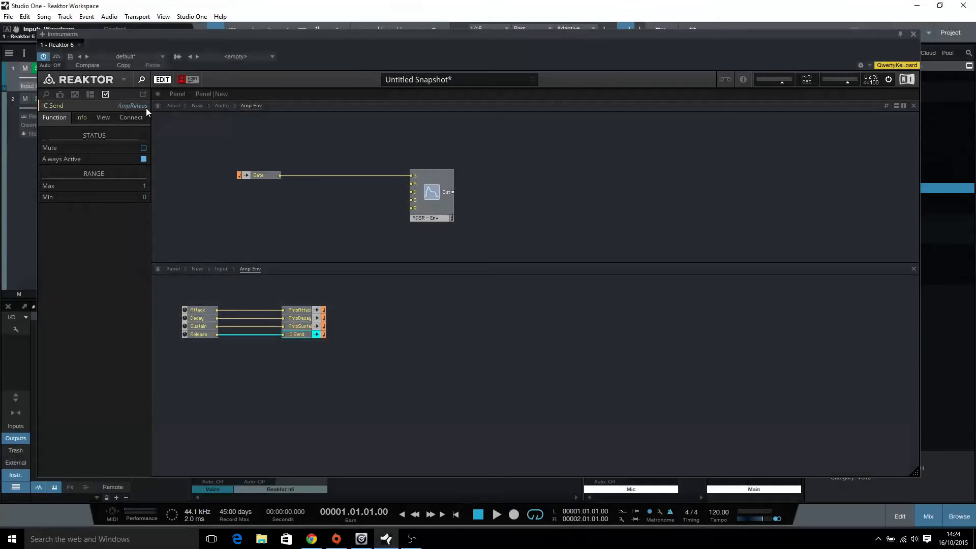
- Add an IC Receive terminal directly below the Gate terminal in the Audio structure's Amp Env macro
{"action": "left_click", "coordinate": [279, 200]}
{"action": "right_click", "coordinate": [278, 204]}
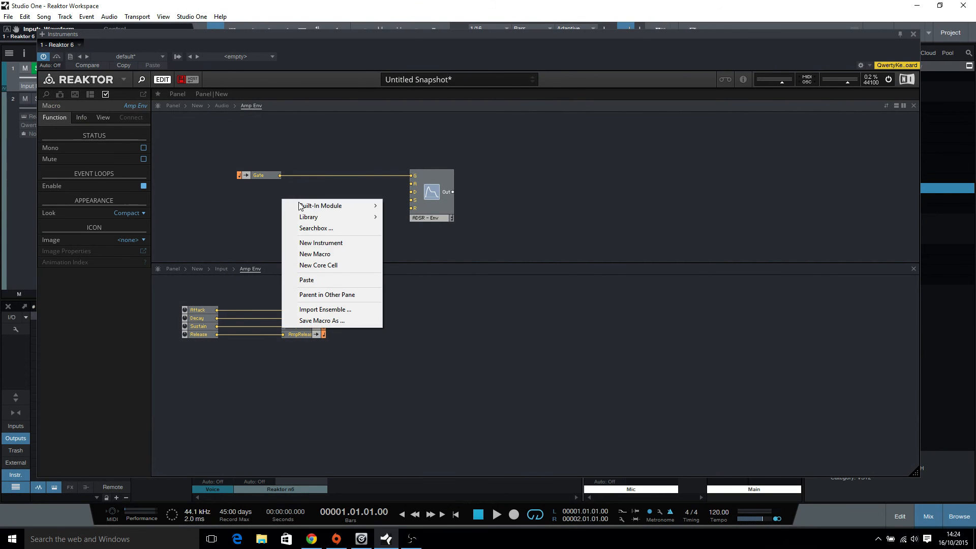
{"action": "mouse_move", "coordinate": [311, 206]}
{"action": "mouse_move", "coordinate": [425, 399]}
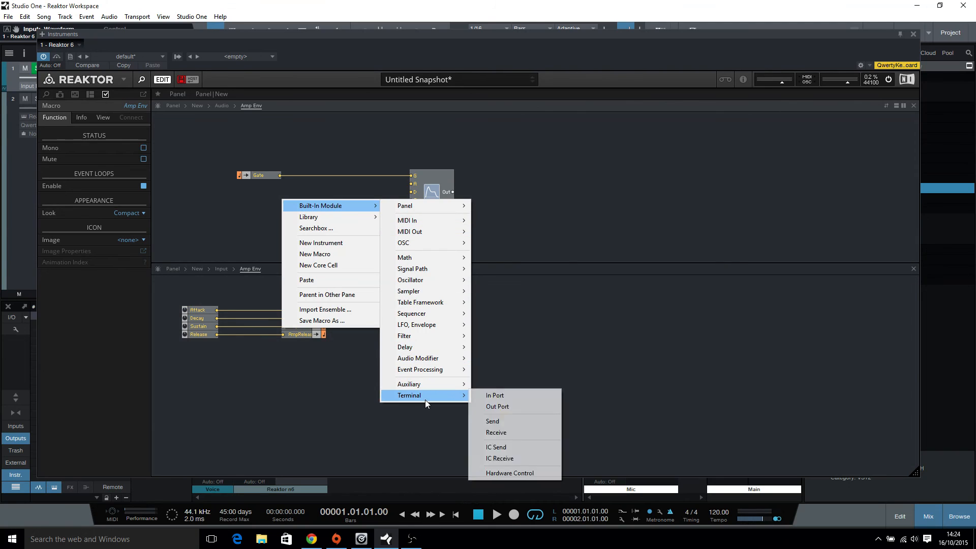
{"action": "left_click", "coordinate": [521, 454]}
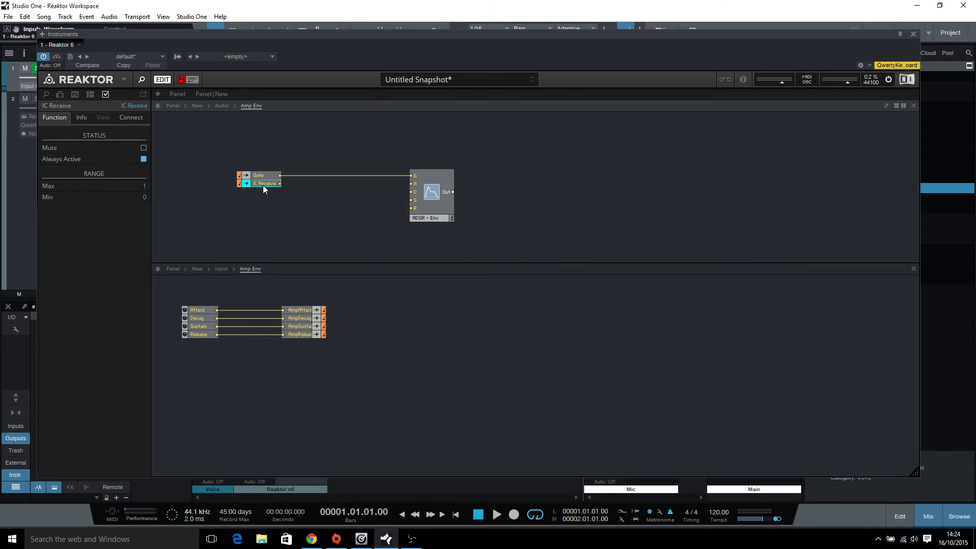
- Copy the new IC Receive terminal and paste three duplicates into the Audio structure's Amp Env macro
{"action": "right_click", "coordinate": [263, 185]}
{"action": "left_click", "coordinate": [293, 218]}
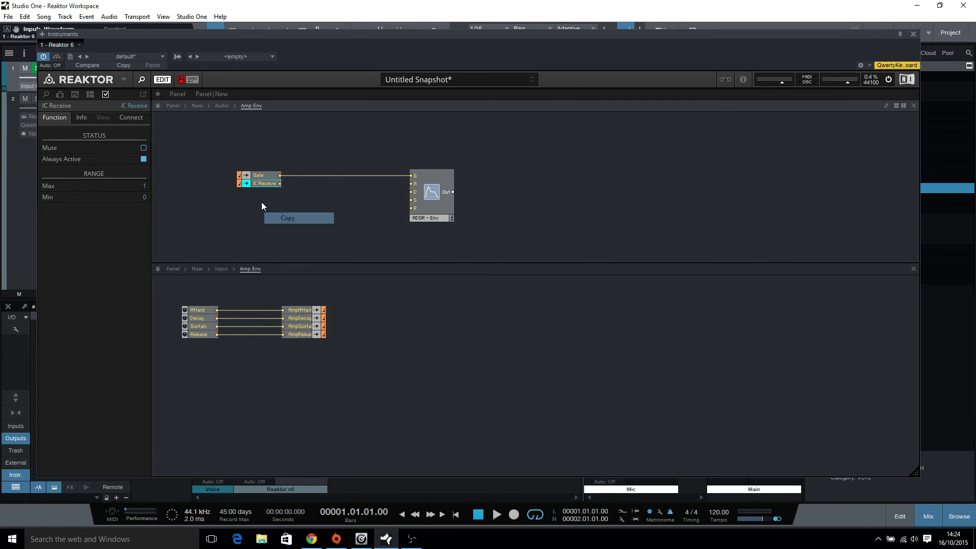
{"action": "right_click", "coordinate": [255, 199]}
{"action": "left_click", "coordinate": [290, 279]}
{"action": "right_click", "coordinate": [279, 219]}
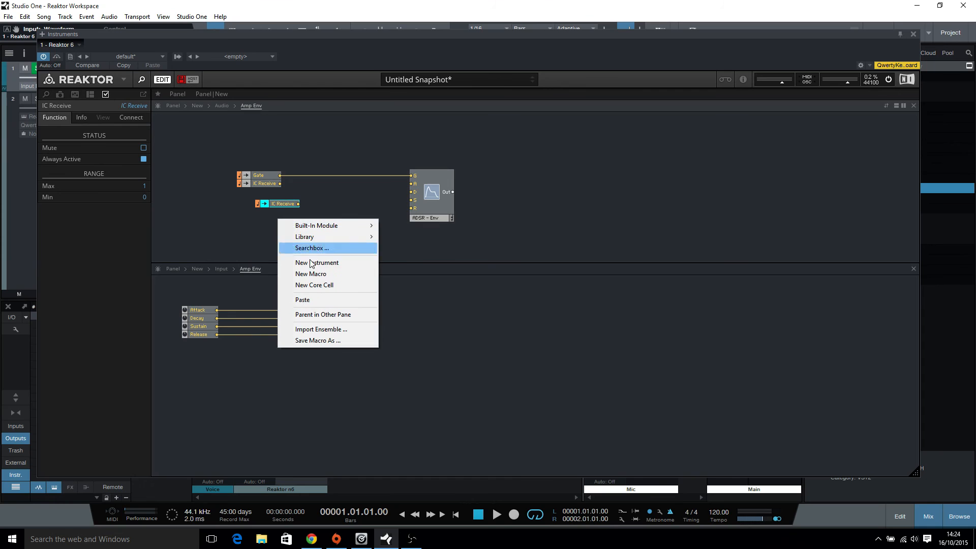
{"action": "left_click", "coordinate": [305, 298]}
{"action": "right_click", "coordinate": [302, 241]}
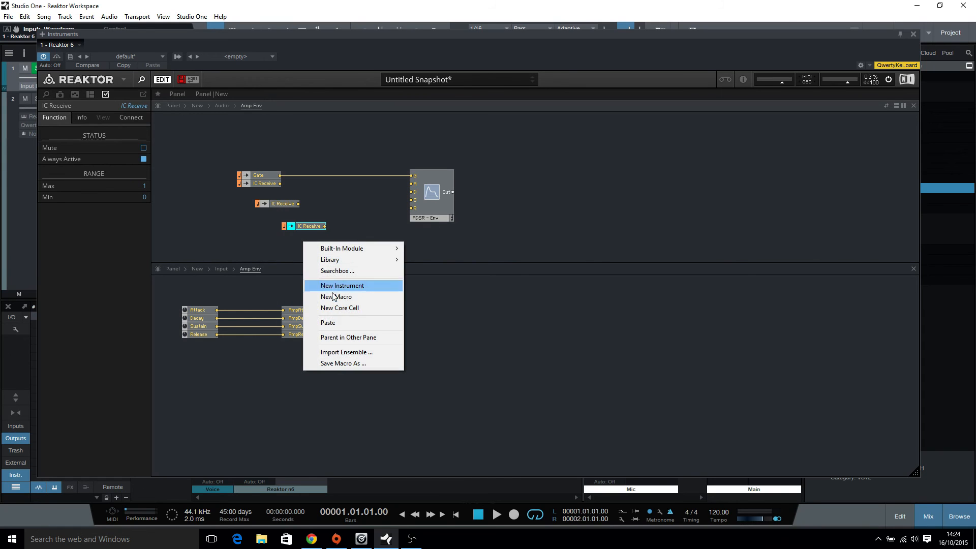
{"action": "left_click", "coordinate": [328, 322]}
- Stack the three pasted IC Receive terminals beneath the first one, in line with the Gate terminal
{"action": "left_click_drag", "start_coordinate": [285, 203], "coordinate": [267, 191]}
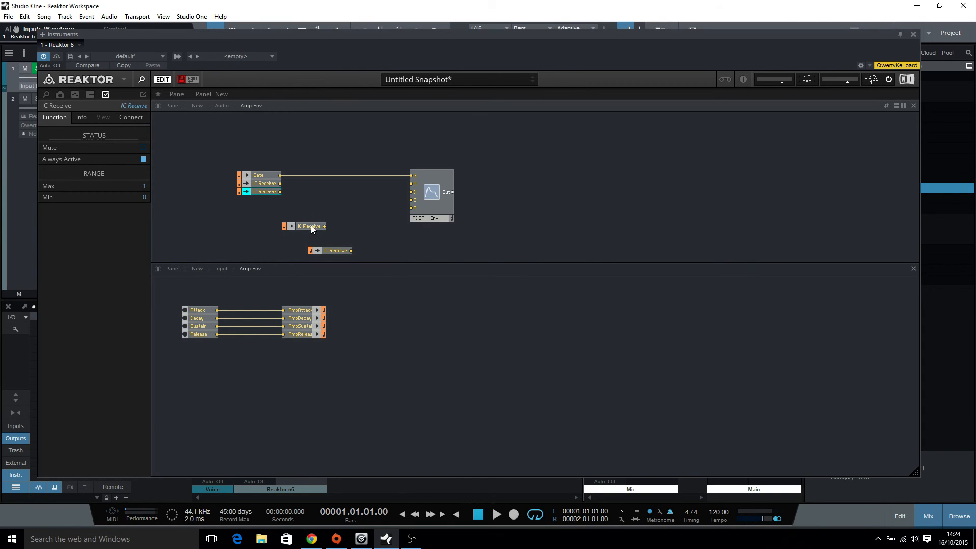
{"action": "left_click_drag", "start_coordinate": [310, 225], "coordinate": [273, 207]}
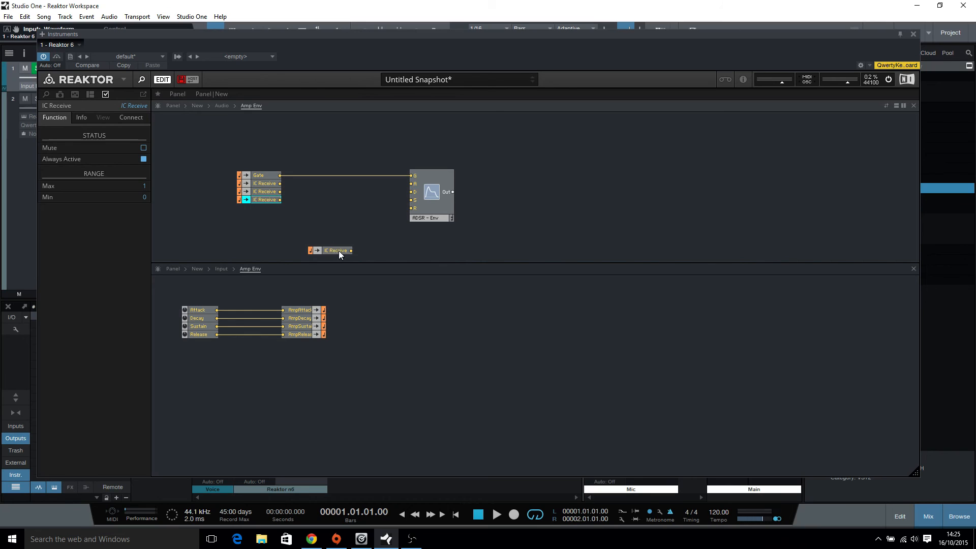
{"action": "left_click_drag", "start_coordinate": [339, 251], "coordinate": [277, 222]}
- Select the topmost IC Receive, followed by the AmpAttack IC Send in the Input structure's Amp Env macro
{"action": "left_click", "coordinate": [266, 184]}
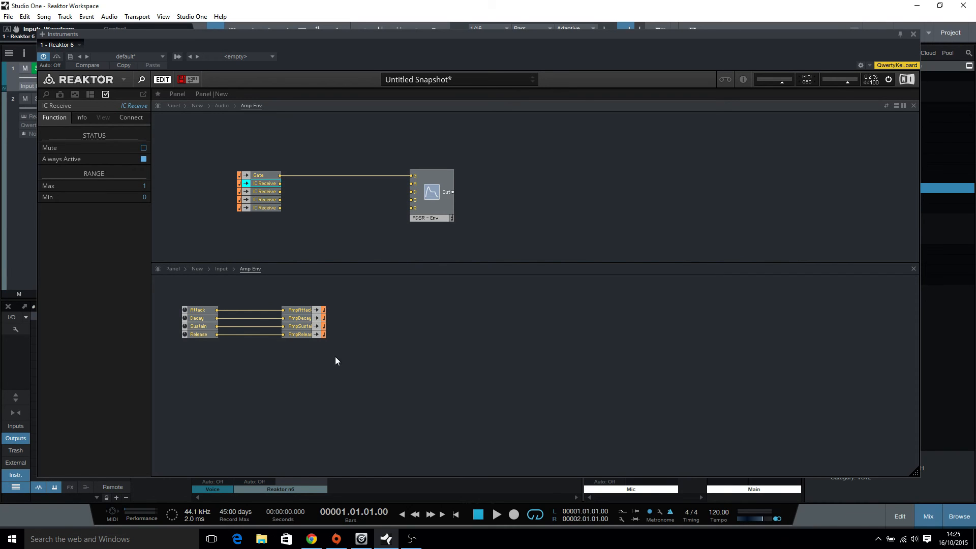
{"action": "left_click", "coordinate": [302, 310]}
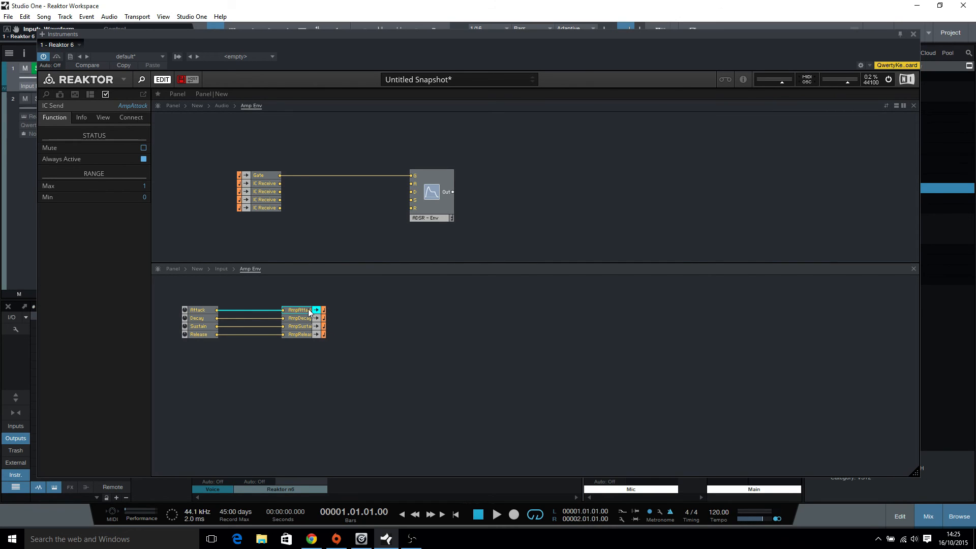
- Link the first IC Receive below Gate to AmpAttack and the second to AmpDecay as internal connection sources
{"action": "left_click", "coordinate": [133, 119]}
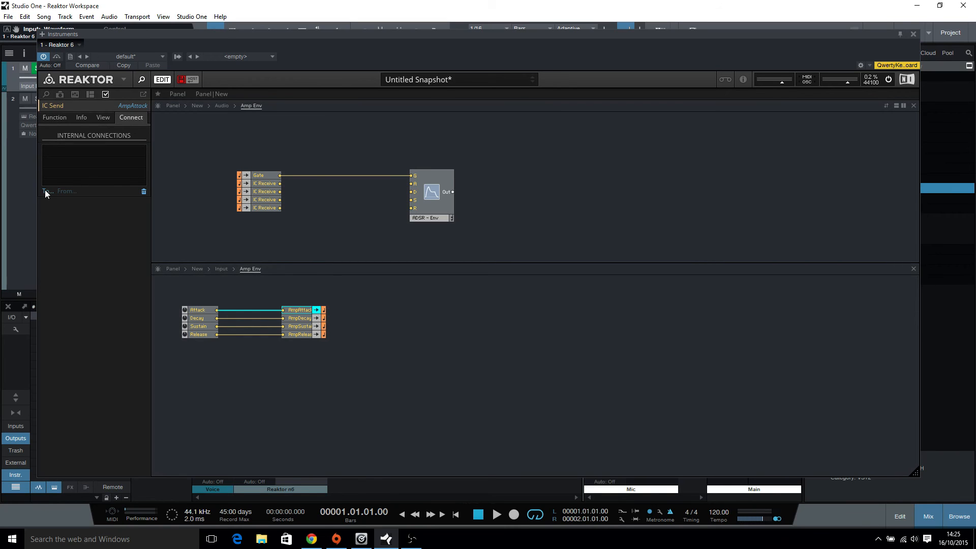
{"action": "left_click", "coordinate": [273, 183]}
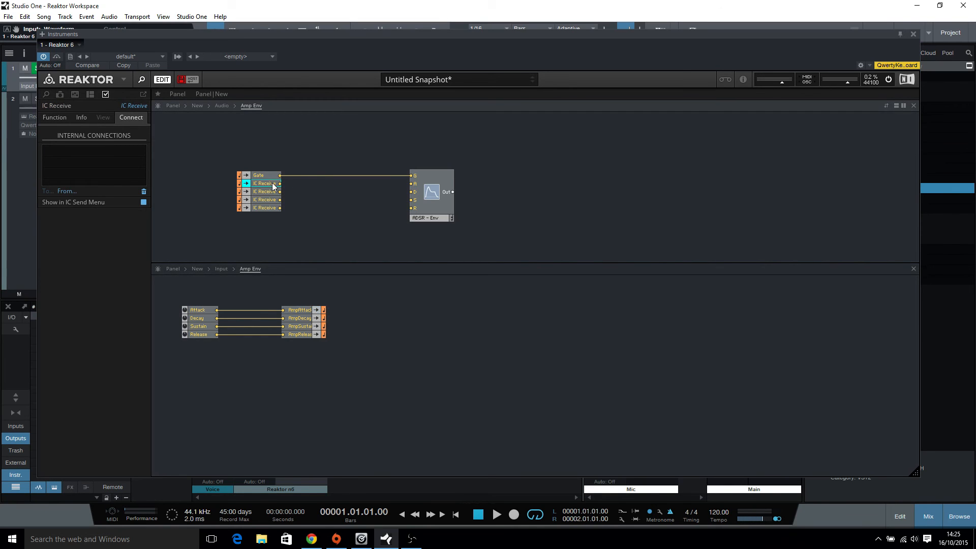
{"action": "left_click", "coordinate": [68, 191]}
{"action": "left_click", "coordinate": [94, 139]}
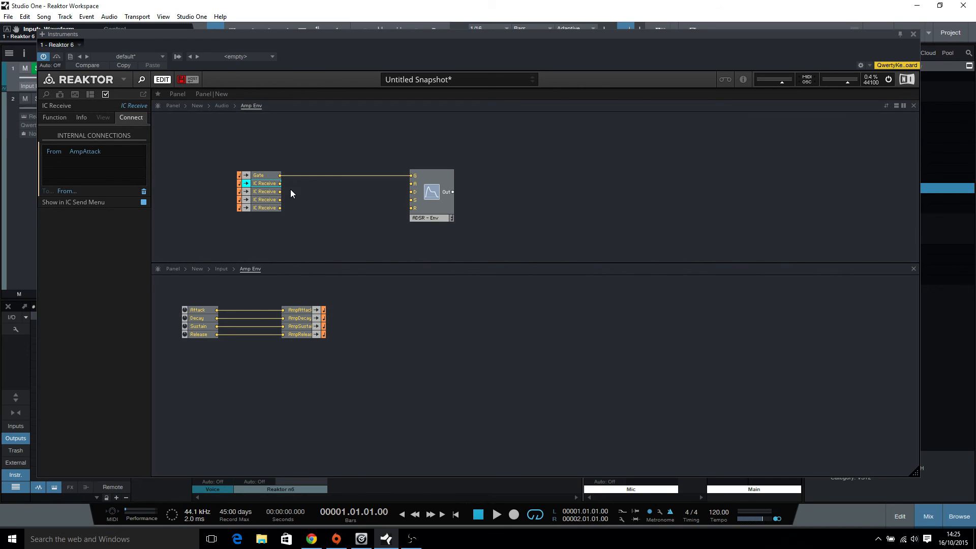
{"action": "left_click", "coordinate": [299, 320]}
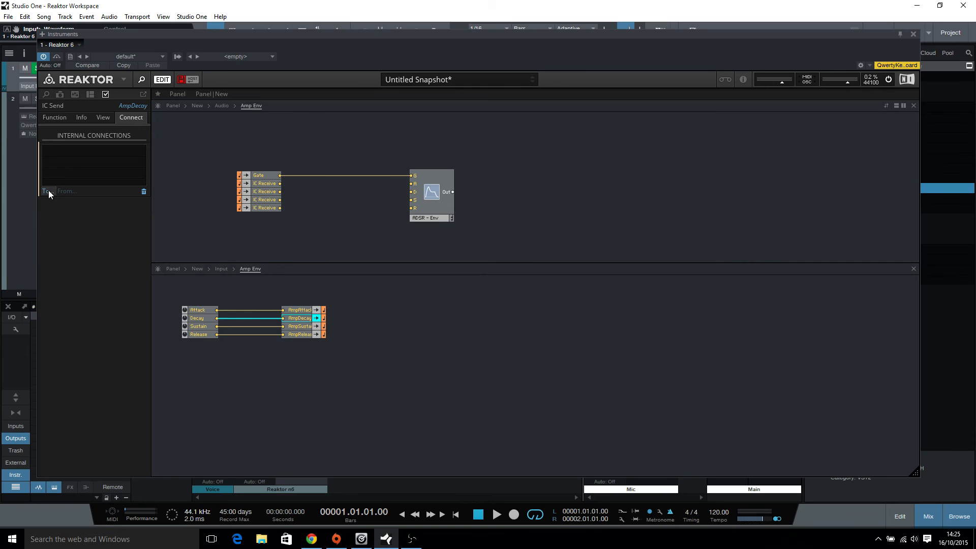
{"action": "left_click", "coordinate": [264, 191]}
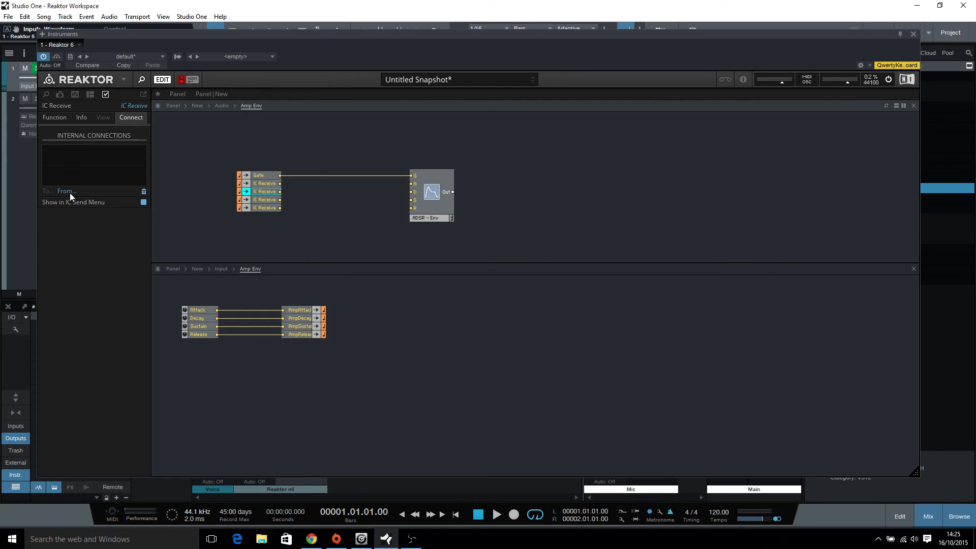
- Link the third IC Receive to AmpSustain and the fourth to AmpRelease as internal connection sources
{"action": "left_click", "coordinate": [303, 325]}
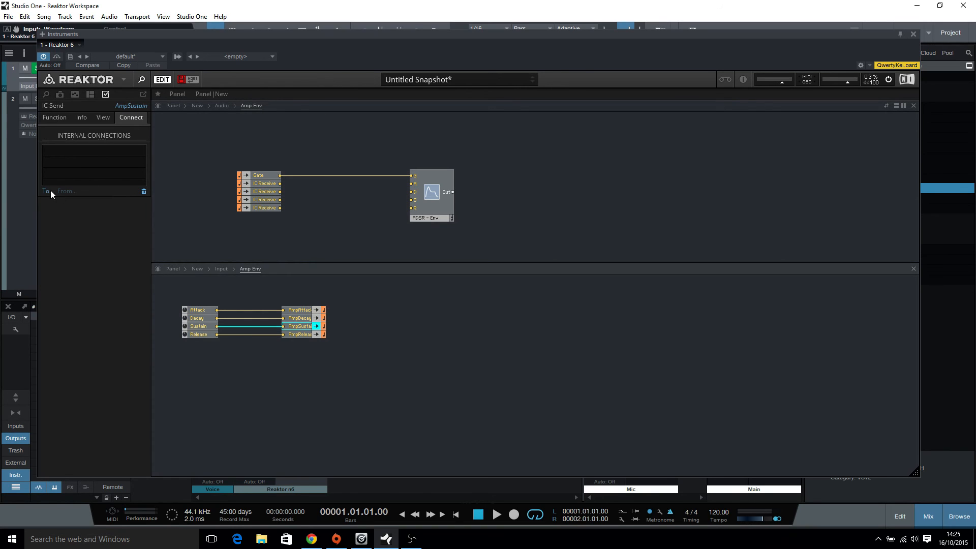
{"action": "left_click", "coordinate": [264, 201]}
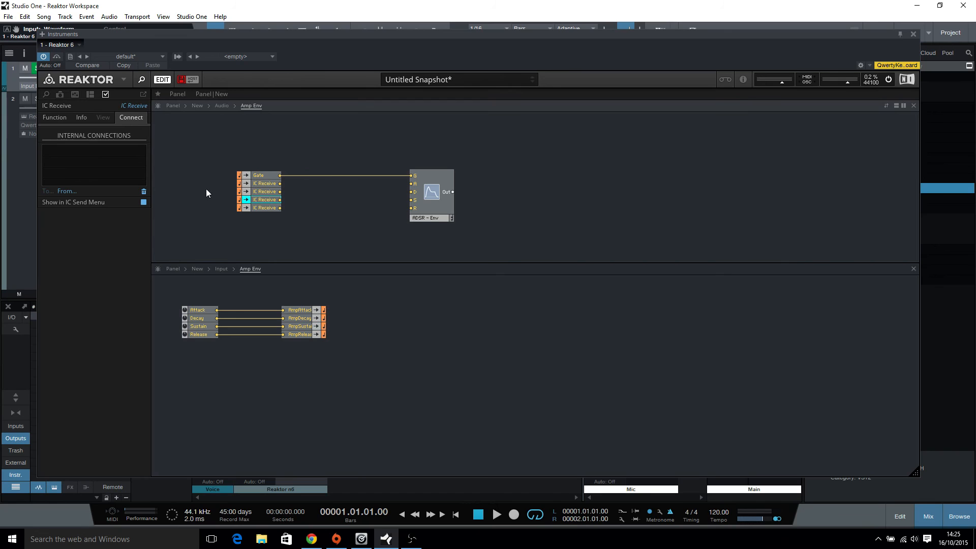
{"action": "left_click", "coordinate": [74, 191]}
{"action": "left_click", "coordinate": [301, 334]}
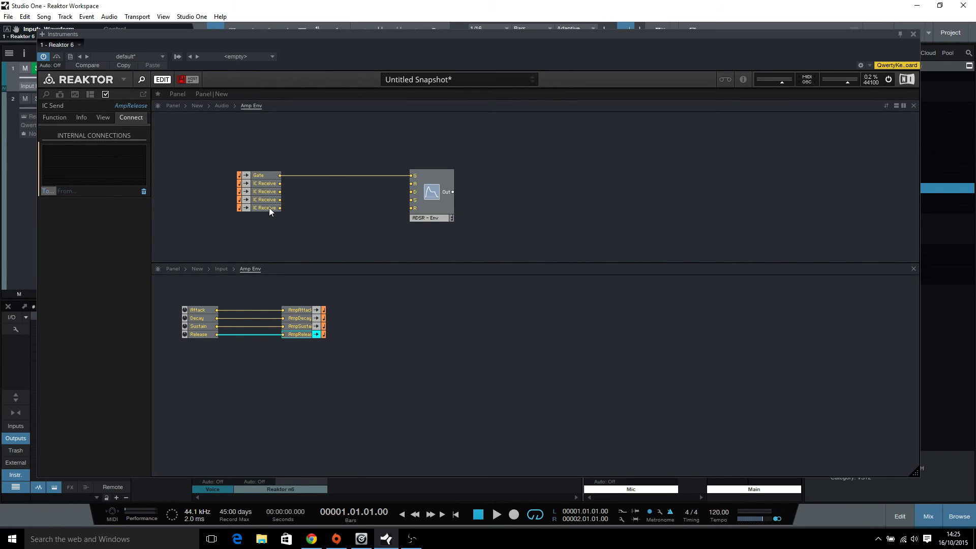
{"action": "left_click", "coordinate": [269, 208]}
{"action": "left_click", "coordinate": [256, 228]}
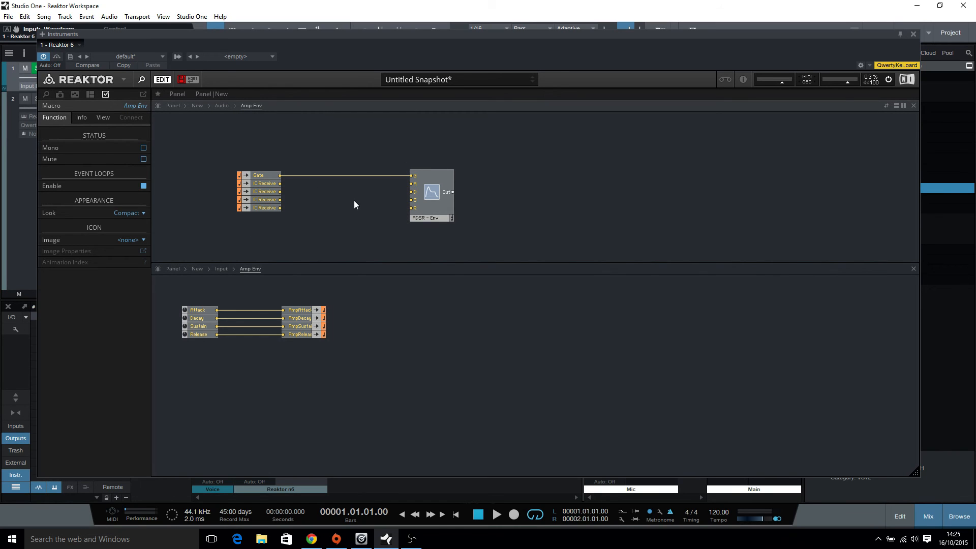
- Add a Constant module below the IC Receive modules and set its value to 80
{"action": "right_click", "coordinate": [284, 212]}
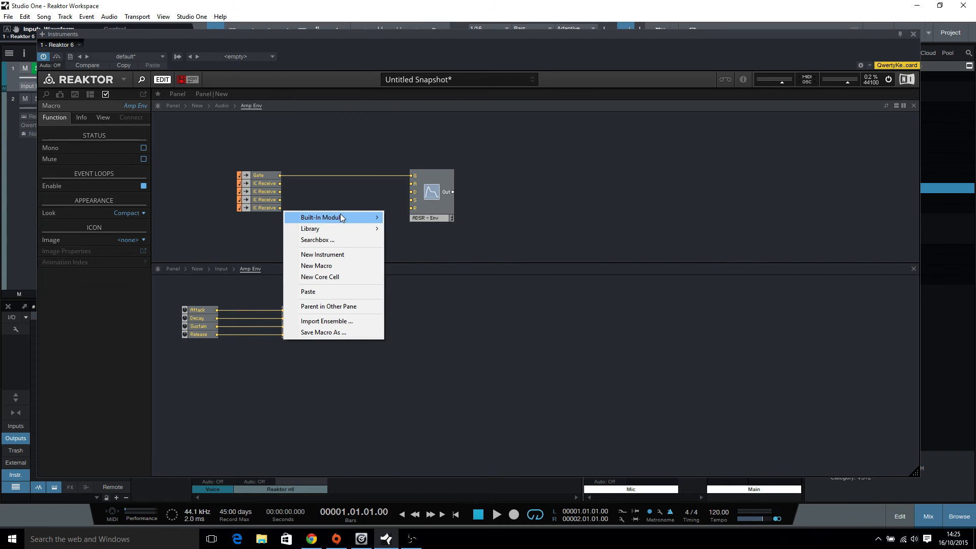
{"action": "mouse_move", "coordinate": [340, 218]}
{"action": "mouse_move", "coordinate": [437, 267]}
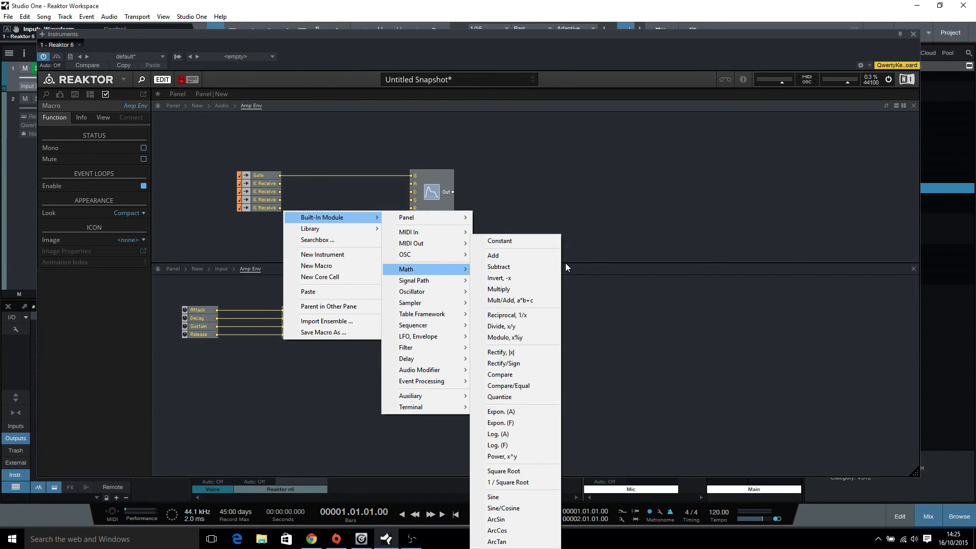
{"action": "left_click", "coordinate": [525, 238]}
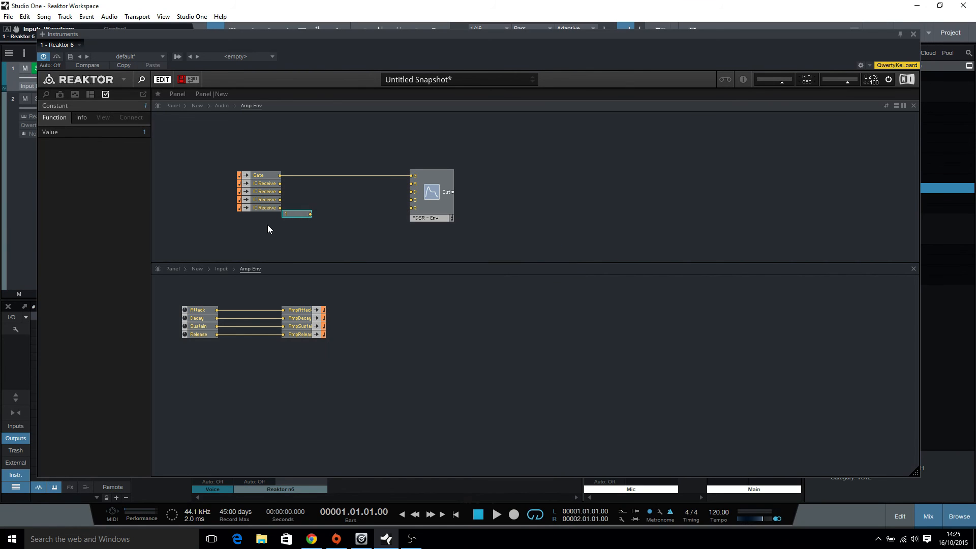
{"action": "left_click_drag", "start_coordinate": [302, 213], "coordinate": [257, 233]}
{"action": "left_click", "coordinate": [146, 132]}
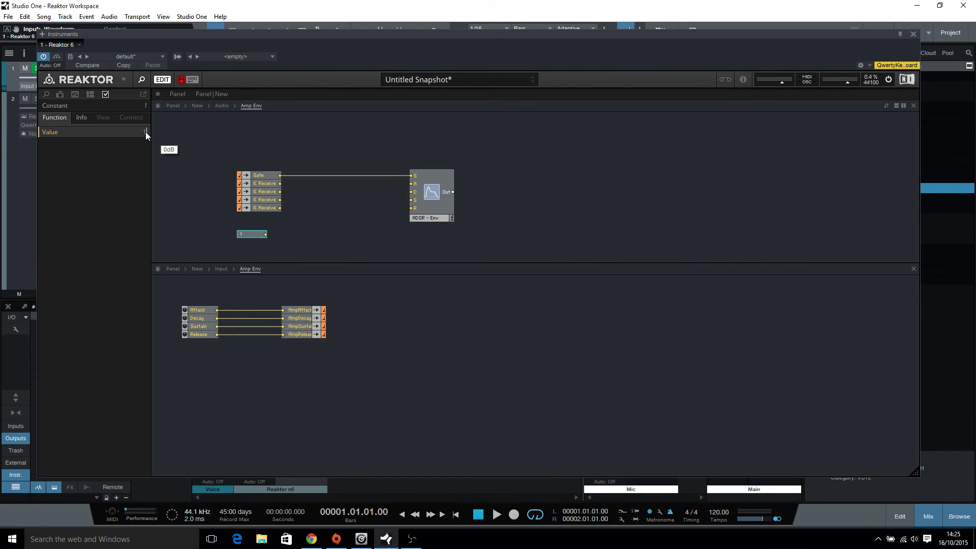
{"action": "type", "text": "80"}
{"action": "key", "text": "Return"}
- Add a Multiply module and place it between the IC Receive modules and the ADSR envelope
{"action": "right_click", "coordinate": [298, 231]}
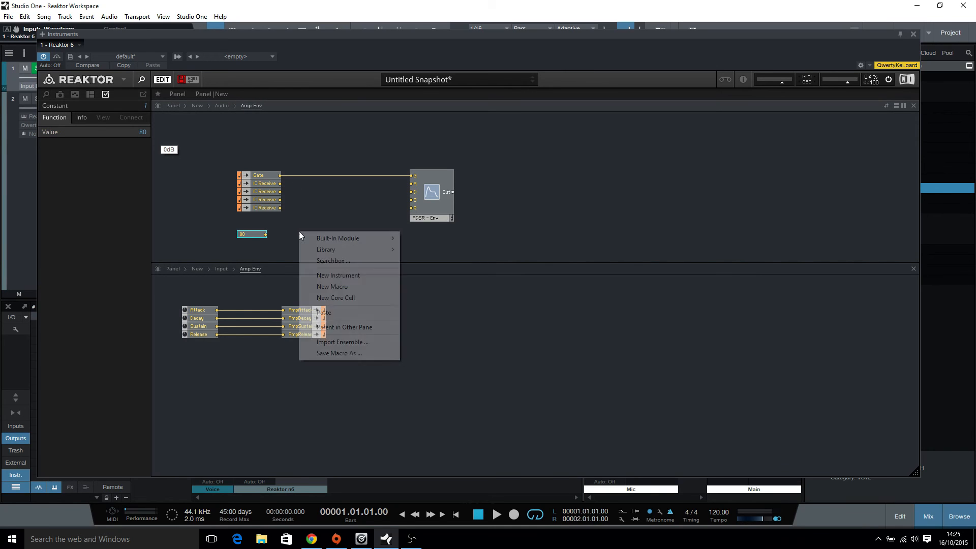
{"action": "mouse_move", "coordinate": [383, 239]}
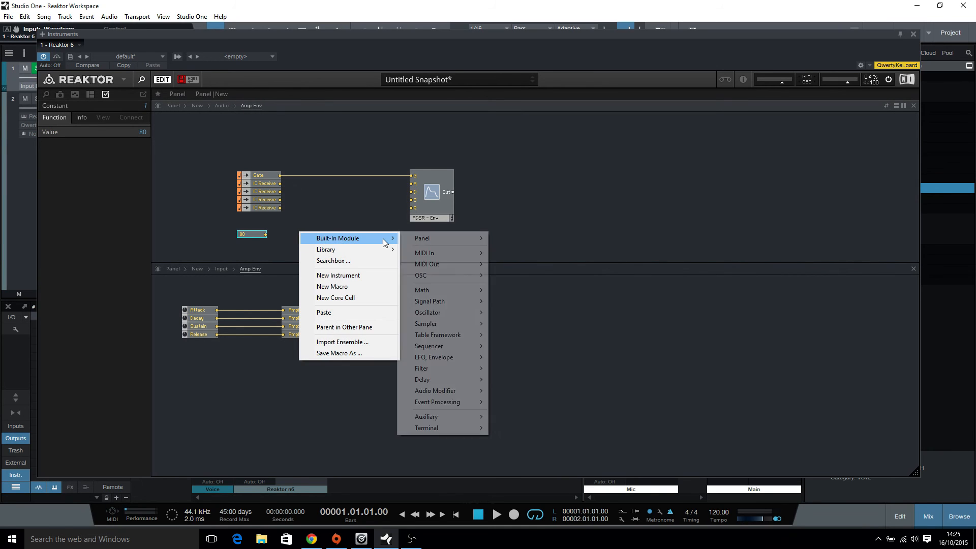
{"action": "mouse_move", "coordinate": [439, 289]}
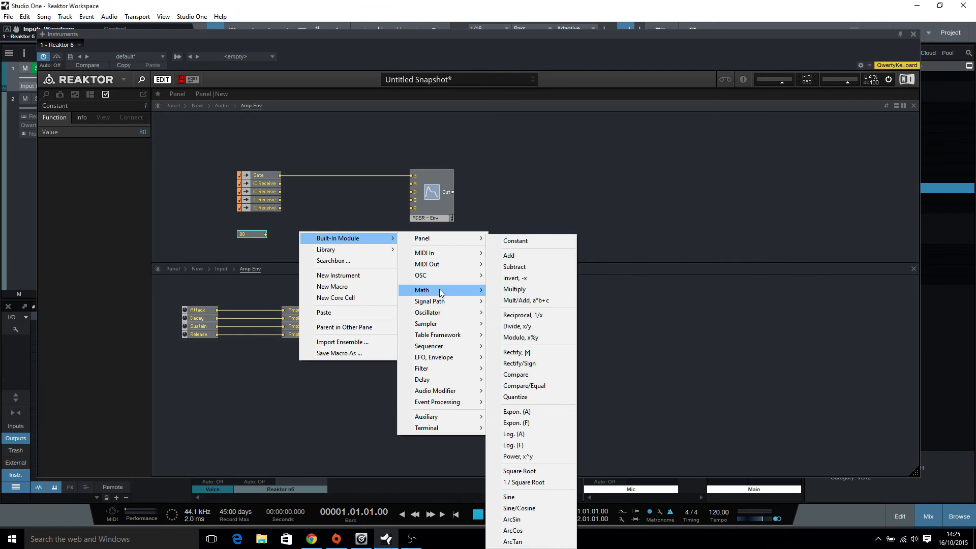
{"action": "left_click", "coordinate": [554, 289]}
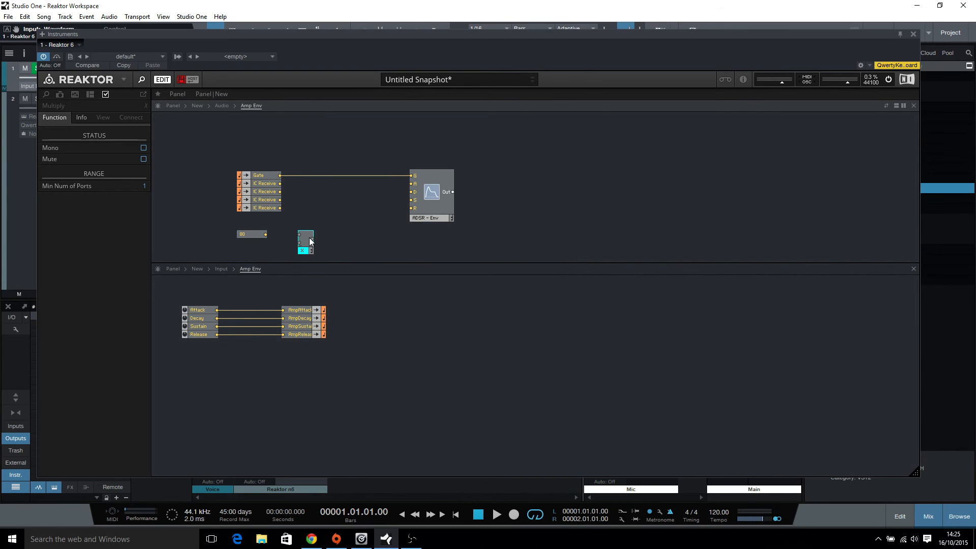
{"action": "left_click_drag", "start_coordinate": [326, 205], "coordinate": [325, 208]}
{"action": "left_click_drag", "start_coordinate": [305, 247], "coordinate": [364, 212]}
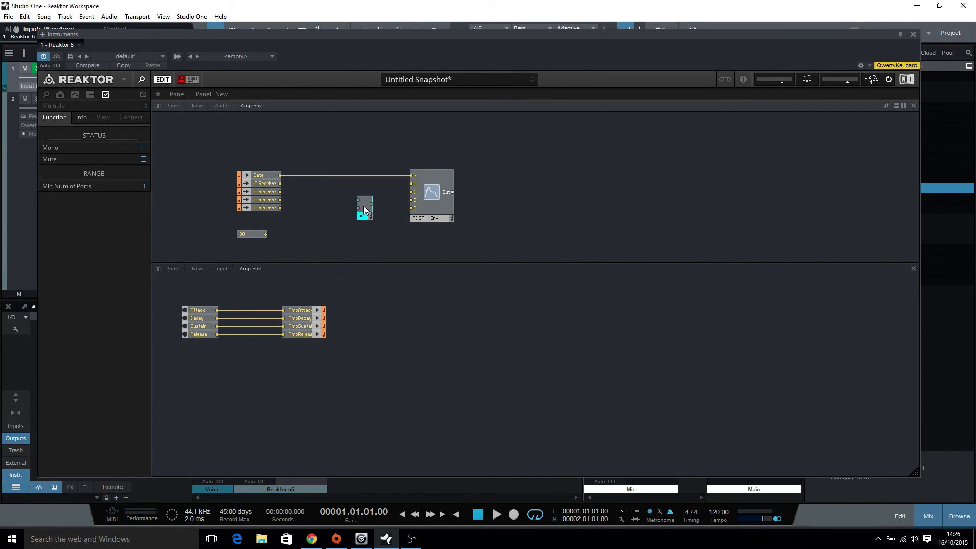
- Duplicate the Multiply module twice so that there are three in the Amp Env structure
{"action": "right_click", "coordinate": [364, 206]}
{"action": "left_click", "coordinate": [399, 261]}
{"action": "right_click", "coordinate": [361, 237]}
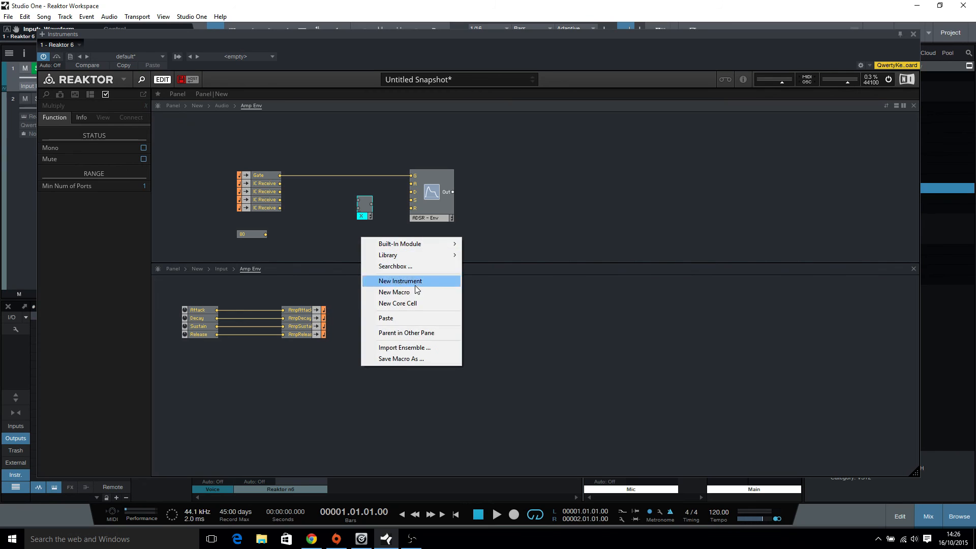
{"action": "left_click", "coordinate": [398, 318]}
{"action": "left_click_drag", "start_coordinate": [370, 254], "coordinate": [370, 227]}
{"action": "mouse_move", "coordinate": [350, 186]}
{"action": "left_mouse_down"}
{"action": "mouse_move", "coordinate": [381, 255]}
{"action": "mouse_move", "coordinate": [363, 214]}
{"action": "left_mouse_up"}
{"action": "right_click", "coordinate": [359, 233]}
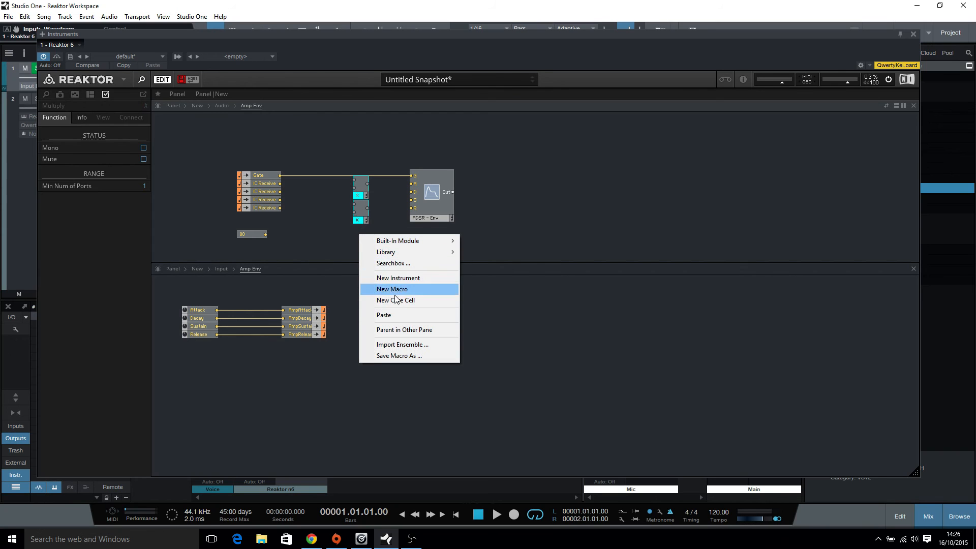
{"action": "left_click", "coordinate": [392, 317]}
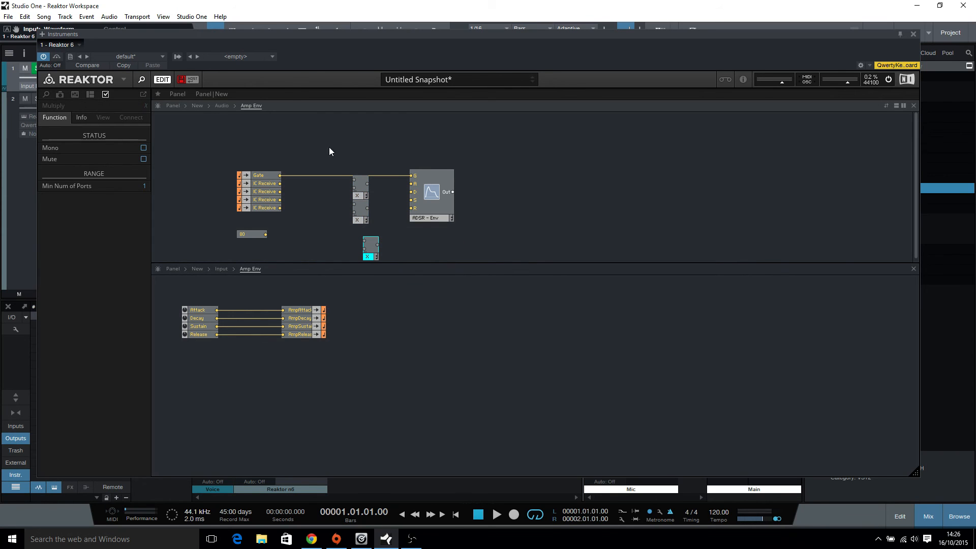
- Close the Input Amp Env structure pane and spread out the Multiply modules, ADSR envelope and constant to make room for wiring
{"action": "left_click", "coordinate": [913, 269]}
{"action": "left_click_drag", "start_coordinate": [338, 157], "coordinate": [417, 300]}
{"action": "left_click_drag", "start_coordinate": [376, 256], "coordinate": [380, 349]}
{"action": "left_click", "coordinate": [450, 379]}
{"action": "left_click_drag", "start_coordinate": [446, 290], "coordinate": [466, 208]}
{"action": "left_click", "coordinate": [212, 227]}
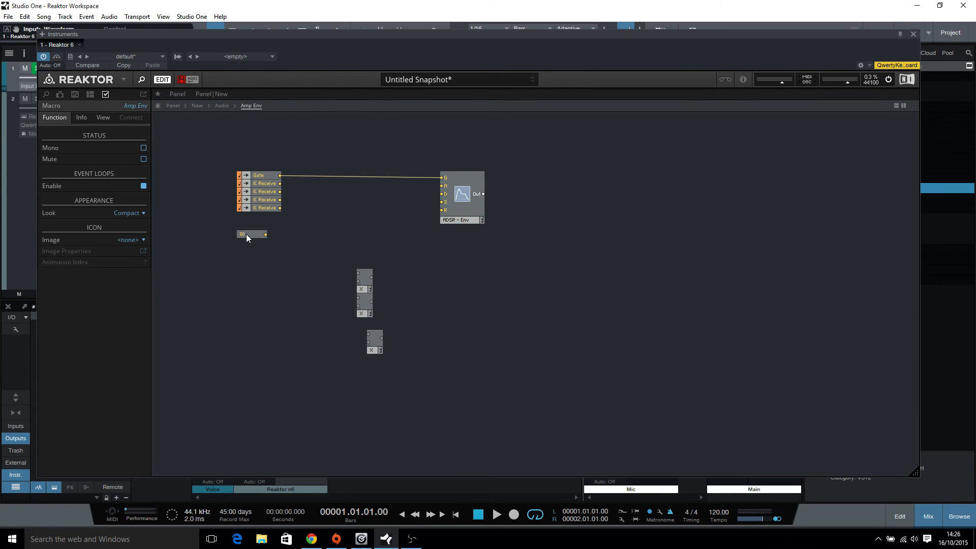
{"action": "left_click_drag", "start_coordinate": [246, 233], "coordinate": [259, 274]}
- Wire the attack IC Receive and the constant 80 through a Multiply module into the envelope's A input
{"action": "left_click_drag", "start_coordinate": [357, 276], "coordinate": [352, 192]}
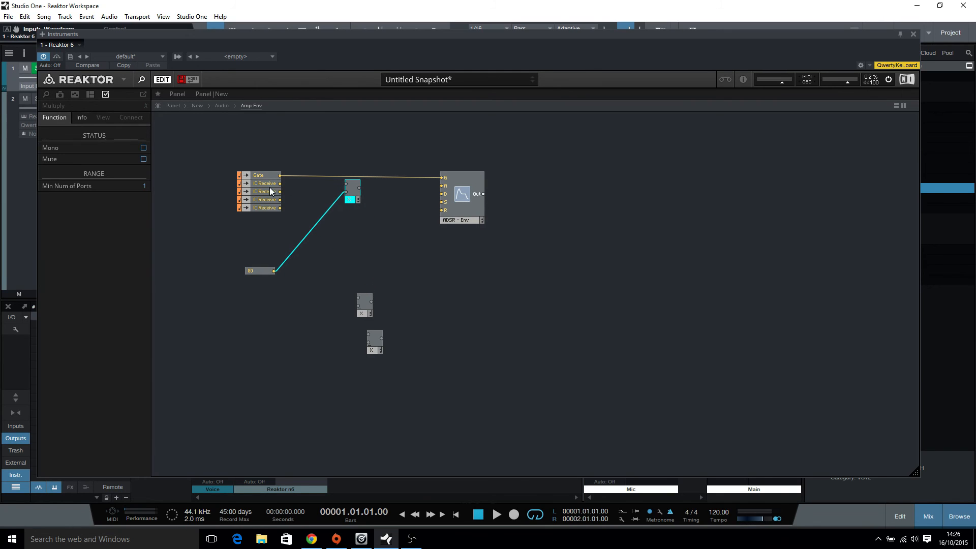
{"action": "left_click_drag", "start_coordinate": [280, 183], "coordinate": [346, 183]}
{"action": "left_click_drag", "start_coordinate": [462, 176], "coordinate": [460, 175]}
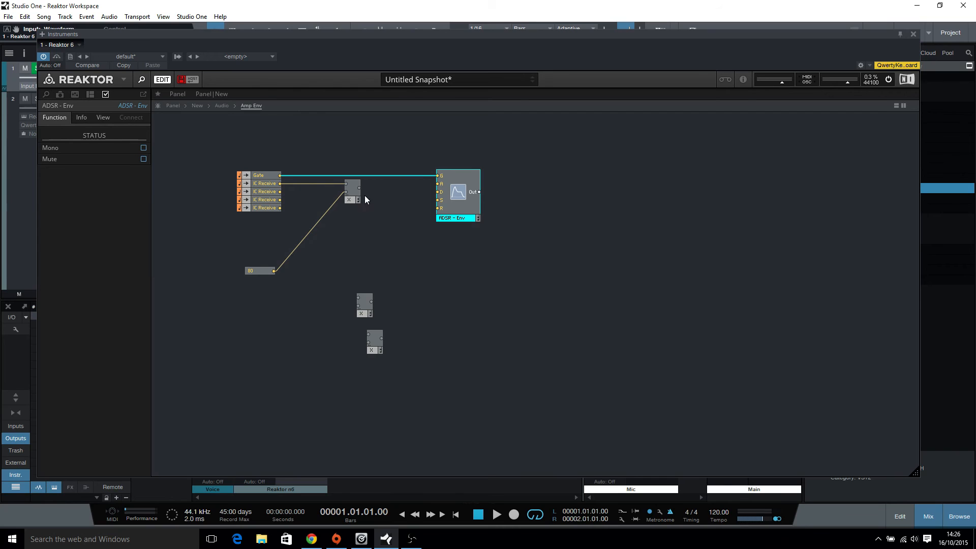
{"action": "left_click_drag", "start_coordinate": [424, 184], "coordinate": [436, 184]}
- Wire the decay IC Receive and the constant 80 through the second Multiply module into the envelope's D input
{"action": "left_click_drag", "start_coordinate": [280, 192], "coordinate": [358, 297]}
{"action": "left_click_drag", "start_coordinate": [275, 271], "coordinate": [437, 191]}
{"action": "left_click_drag", "start_coordinate": [353, 223], "coordinate": [351, 271]}
- Wire the sustain IC Receive directly to S, and the release IC Receive and constant through the third Multiply module to R
{"action": "left_click_drag", "start_coordinate": [281, 199], "coordinate": [437, 199]}
{"action": "left_click", "coordinate": [377, 199]}
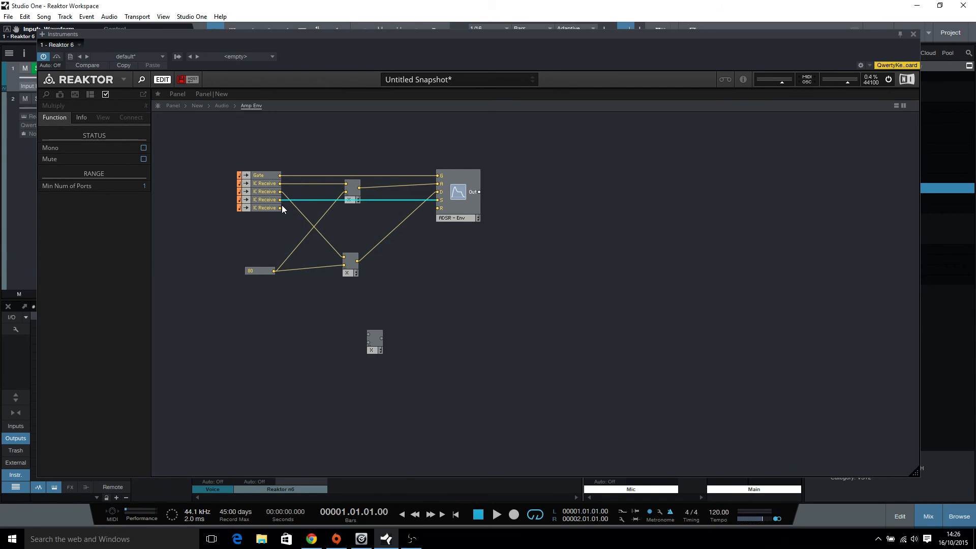
{"action": "left_click_drag", "start_coordinate": [281, 208], "coordinate": [368, 334]}
{"action": "left_click_drag", "start_coordinate": [312, 318], "coordinate": [437, 208]}
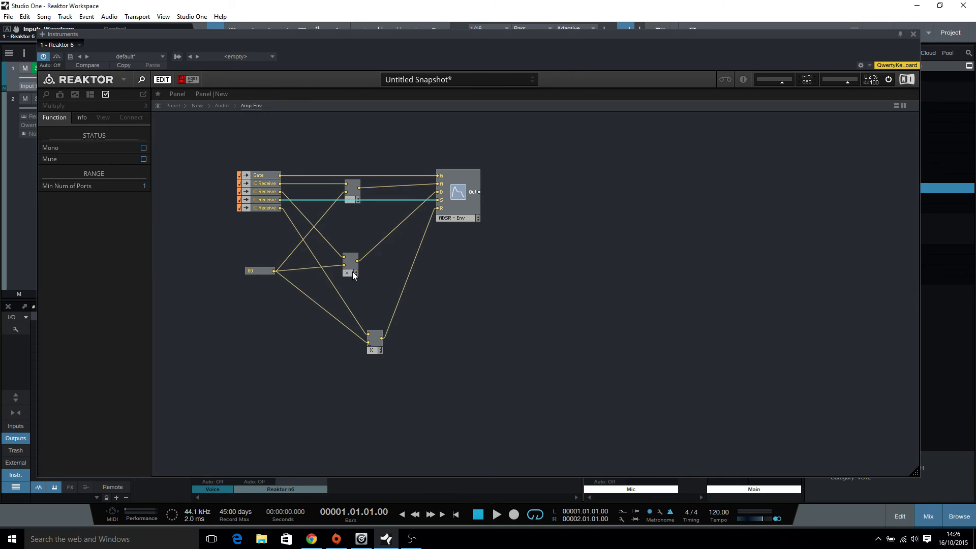
- Stack the decay and release Multiply modules together and move the constant down level with the lower one
{"action": "mouse_move", "coordinate": [352, 271]}
{"action": "left_mouse_down"}
{"action": "mouse_move", "coordinate": [355, 224]}
{"action": "mouse_move", "coordinate": [355, 283]}
{"action": "left_mouse_up"}
{"action": "left_click_drag", "start_coordinate": [375, 341], "coordinate": [353, 293]}
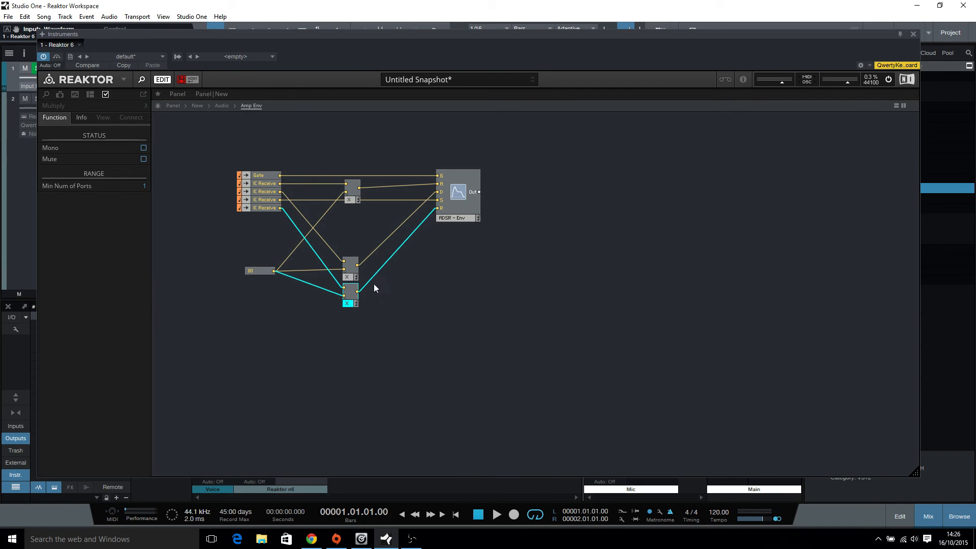
{"action": "left_click", "coordinate": [448, 301]}
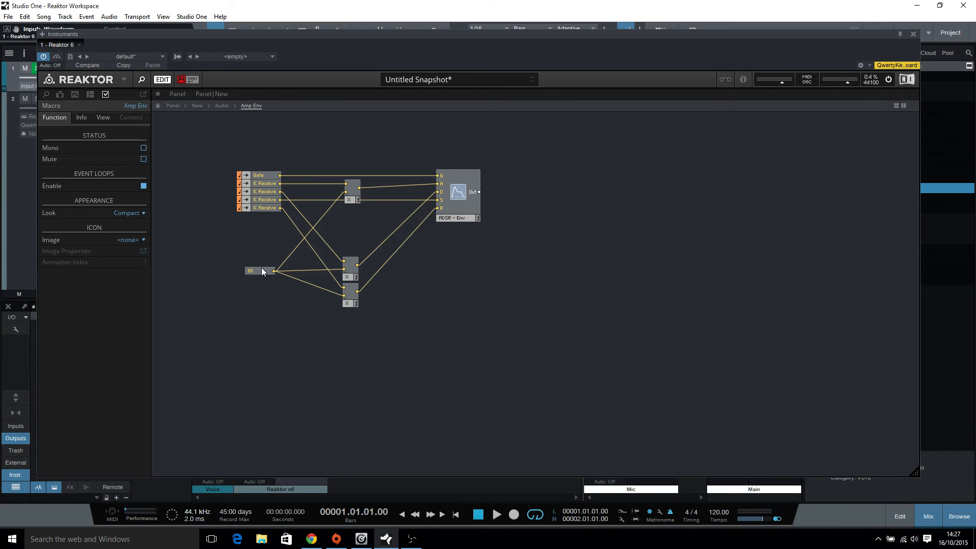
{"action": "left_click_drag", "start_coordinate": [262, 271], "coordinate": [261, 294]}
{"action": "left_click", "coordinate": [502, 277]}
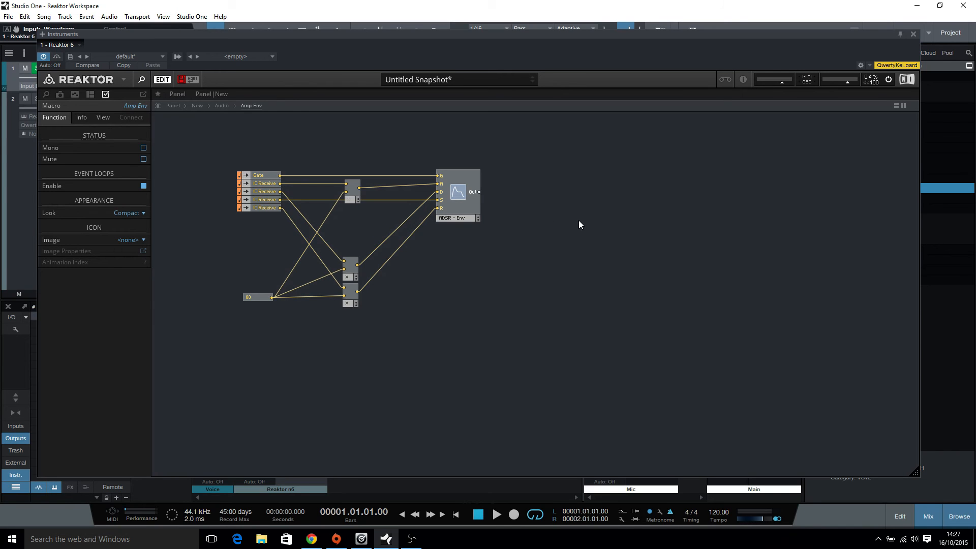
- Add an Out Port terminal beside the ADSR envelope and connect the envelope's output to it
{"action": "right_click", "coordinate": [556, 198]}
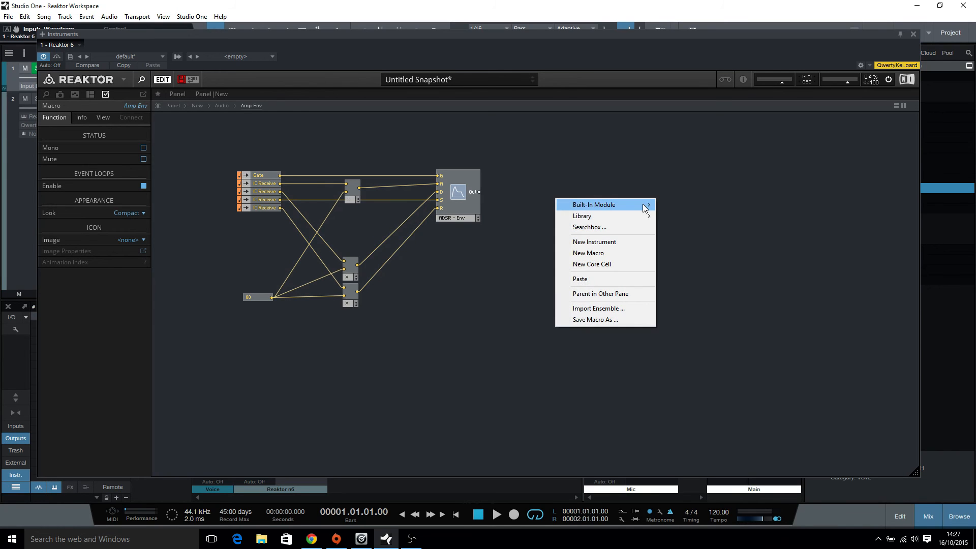
{"action": "mouse_move", "coordinate": [643, 205]}
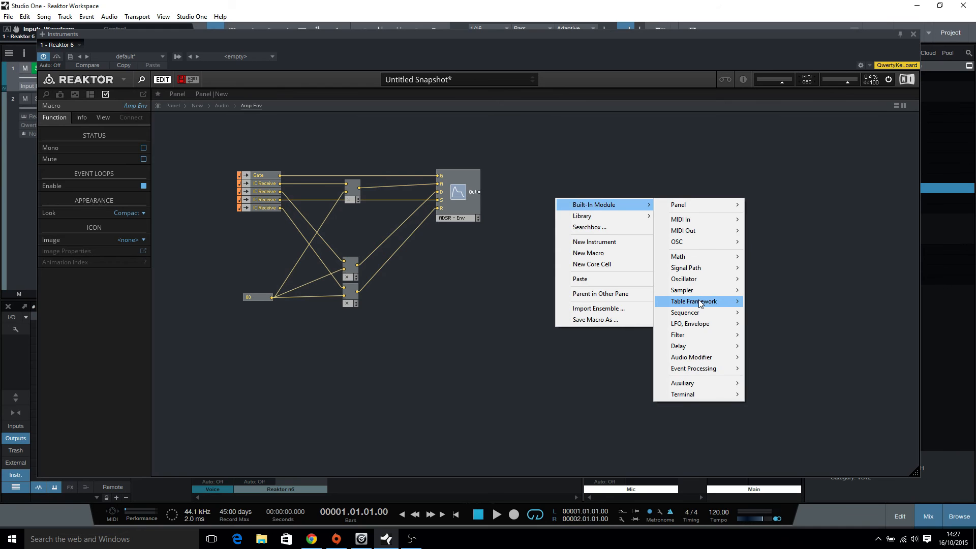
{"action": "mouse_move", "coordinate": [700, 303]}
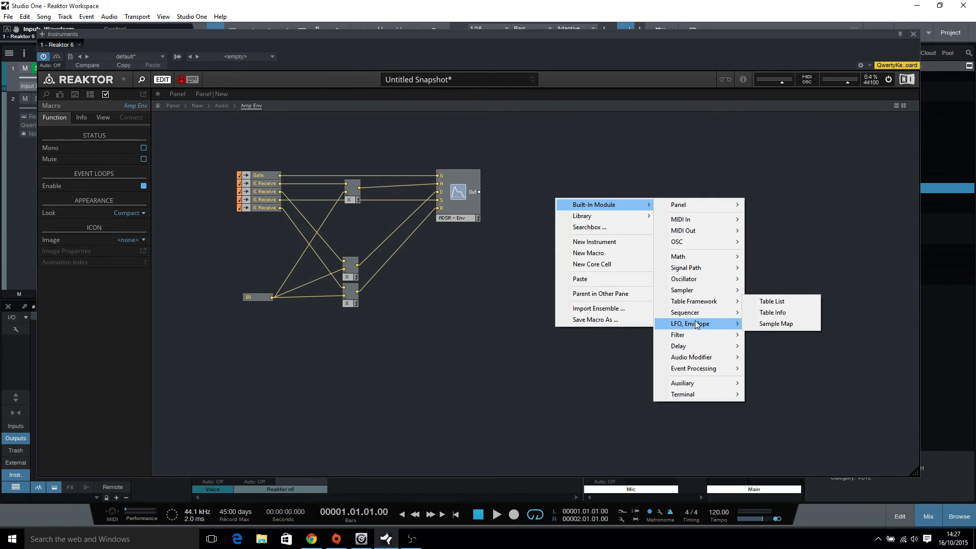
{"action": "mouse_move", "coordinate": [699, 386]}
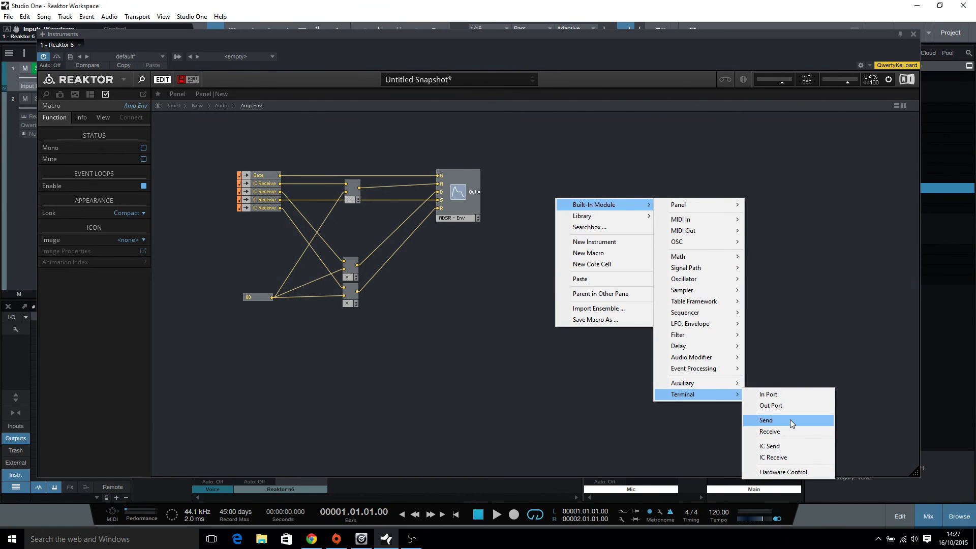
{"action": "left_click", "coordinate": [786, 405]}
{"action": "left_click_drag", "start_coordinate": [479, 192], "coordinate": [563, 200]}
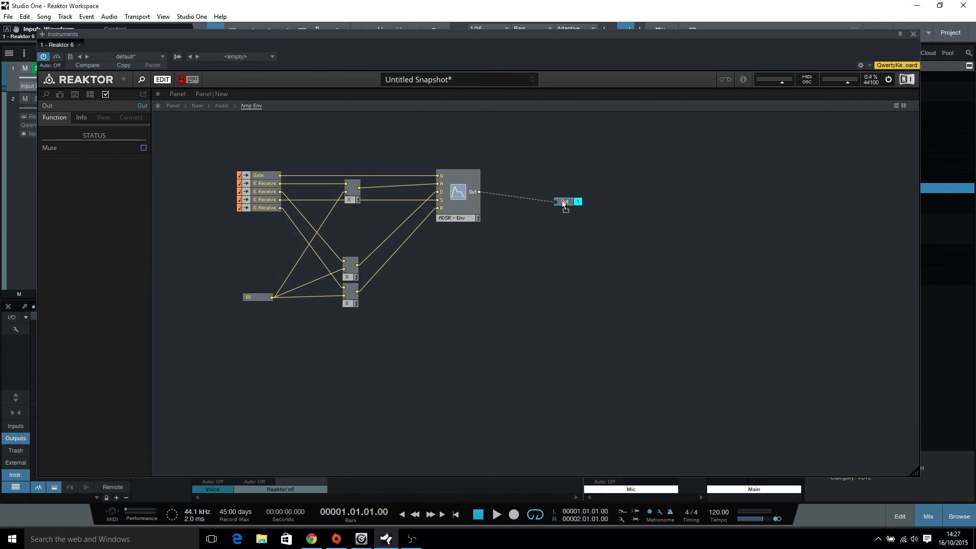
- Try to rename the Out port terminal inside the Amp Env macro
{"action": "left_click", "coordinate": [143, 106]}
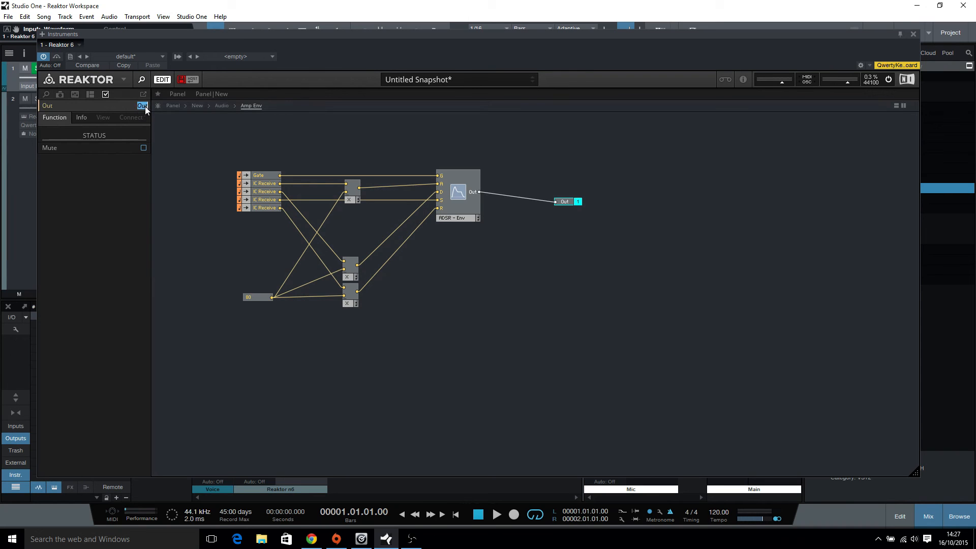
{"action": "left_click", "coordinate": [197, 113]}
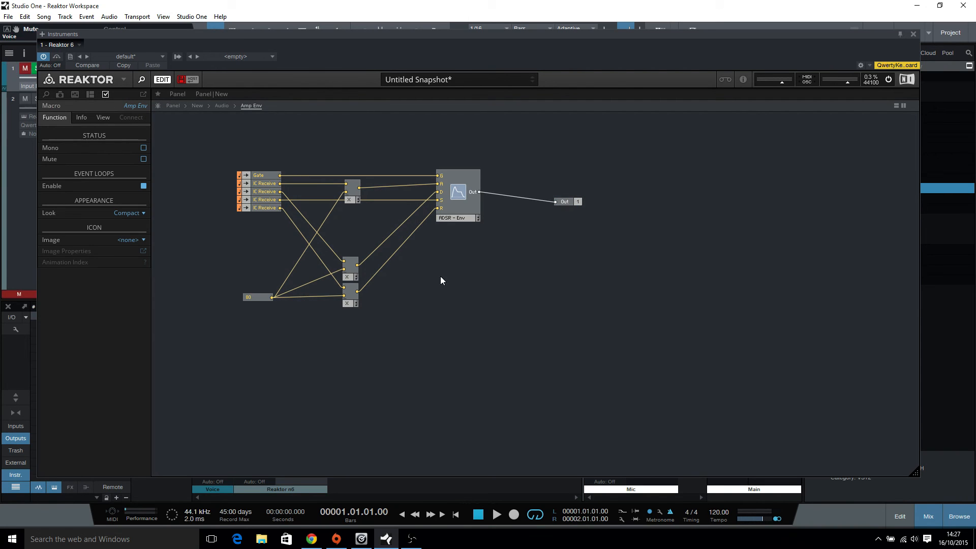
{"action": "left_click", "coordinate": [564, 202]}
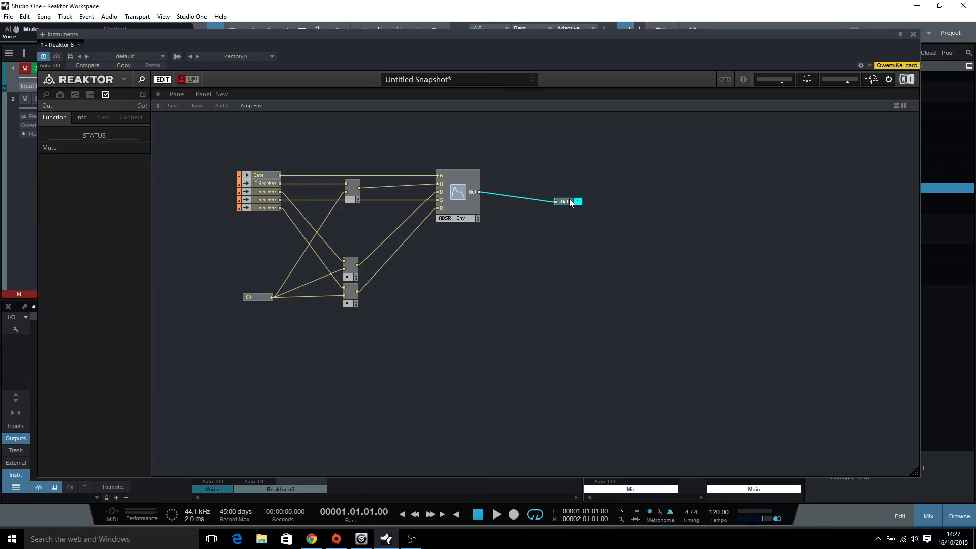
{"action": "left_click", "coordinate": [143, 106]}
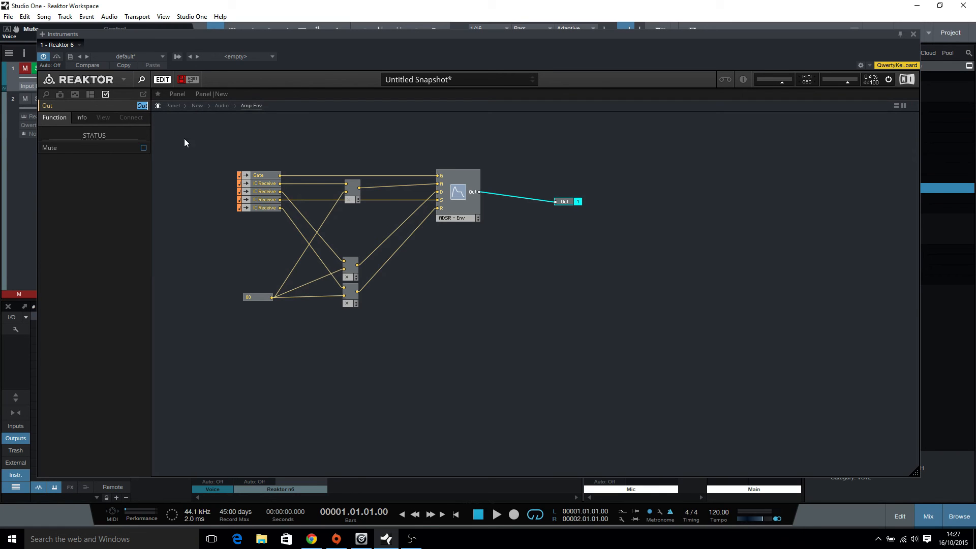
{"action": "left_click", "coordinate": [20, 223]}
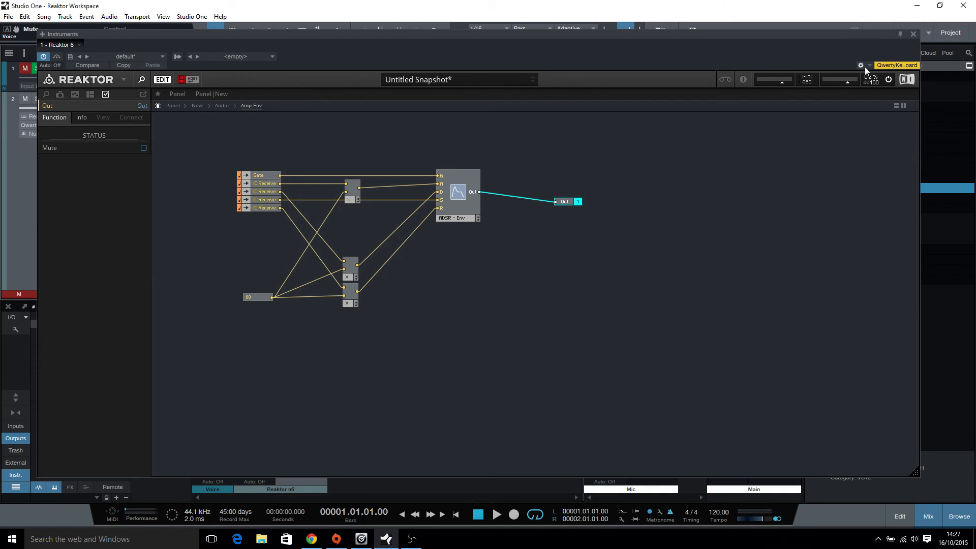
- Close the Reaktor 6 window, unmute the Voice channel in the Studio One mixer, and reopen the instrument from its track
{"action": "left_click", "coordinate": [912, 35]}
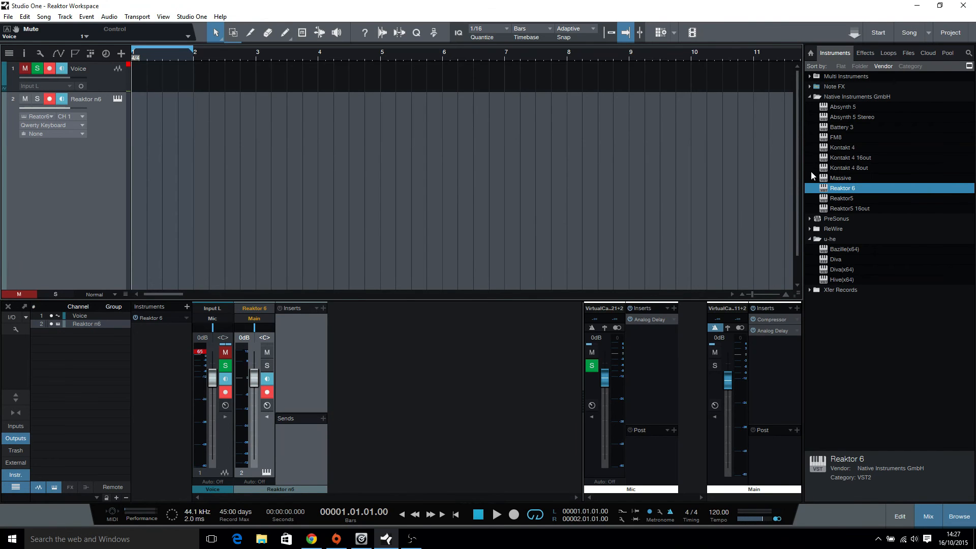
{"action": "left_click", "coordinate": [223, 353]}
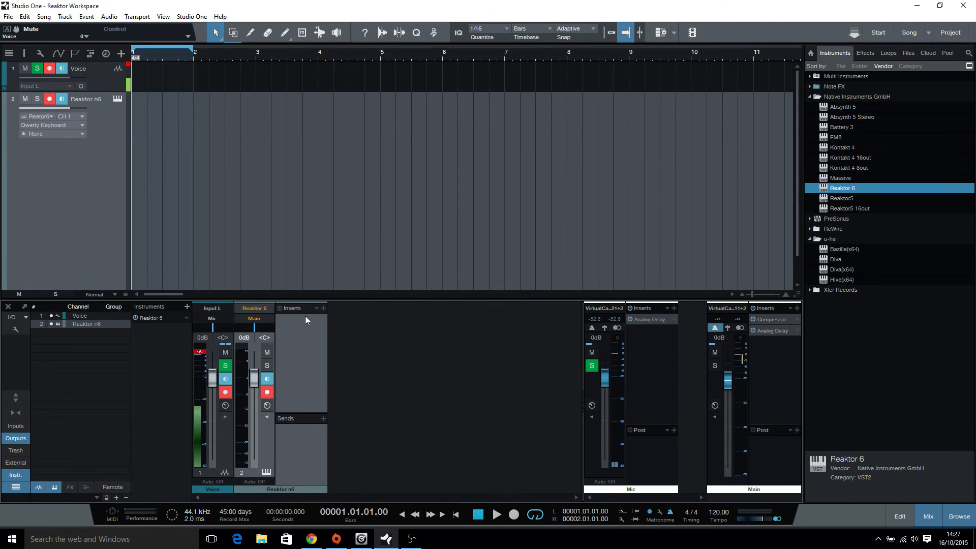
{"action": "mouse_move", "coordinate": [413, 541]}
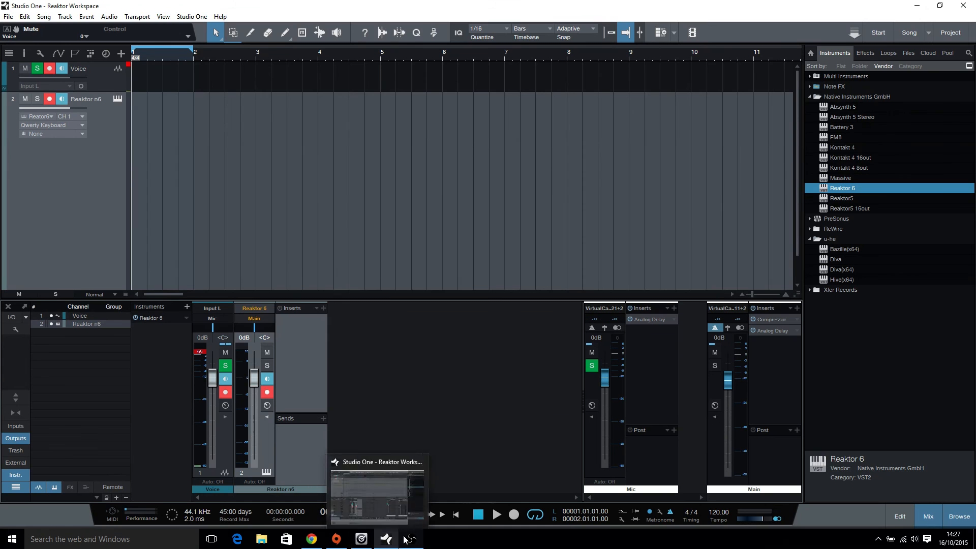
{"action": "mouse_move", "coordinate": [361, 543]}
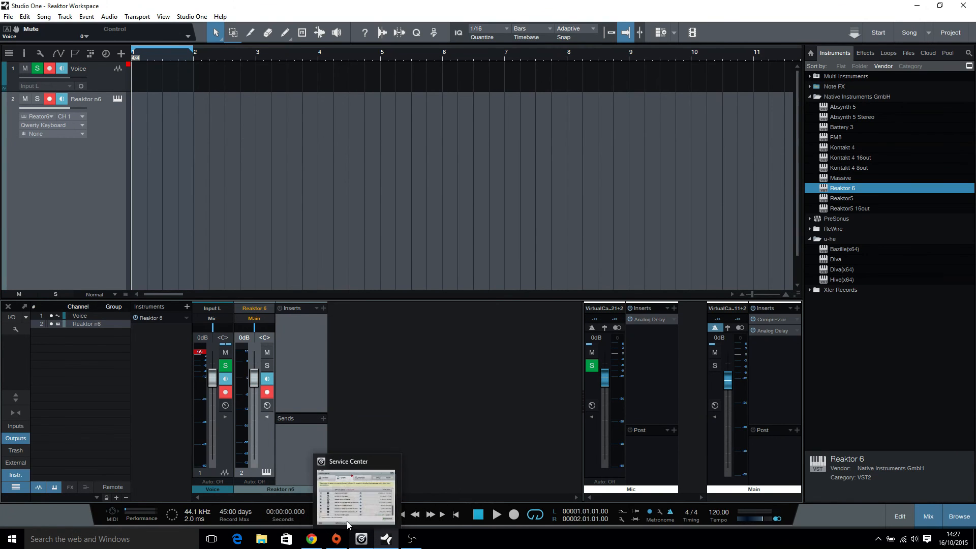
{"action": "left_click", "coordinate": [117, 99]}
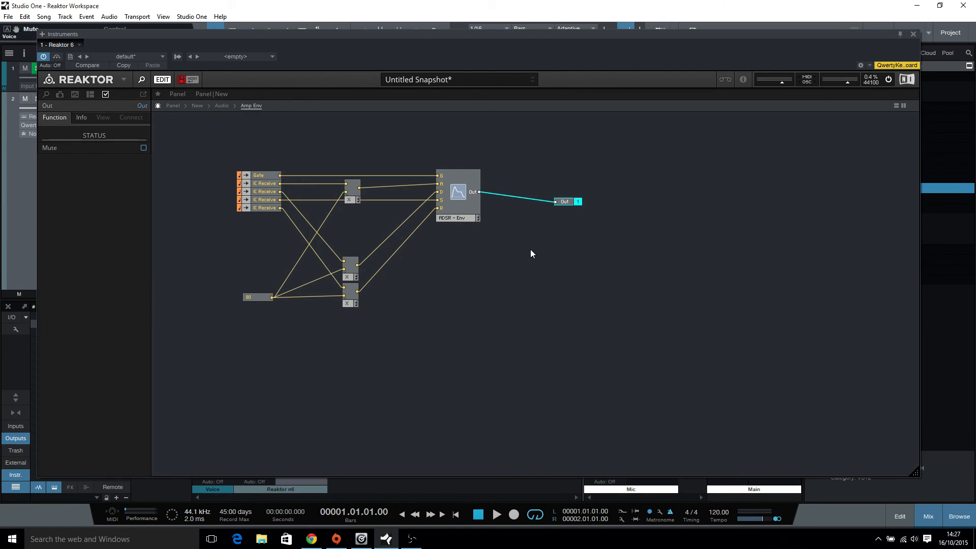
- Align the Out port level with the ADSR envelope's output and rename it Amp Env
{"action": "left_click_drag", "start_coordinate": [572, 204], "coordinate": [573, 195]}
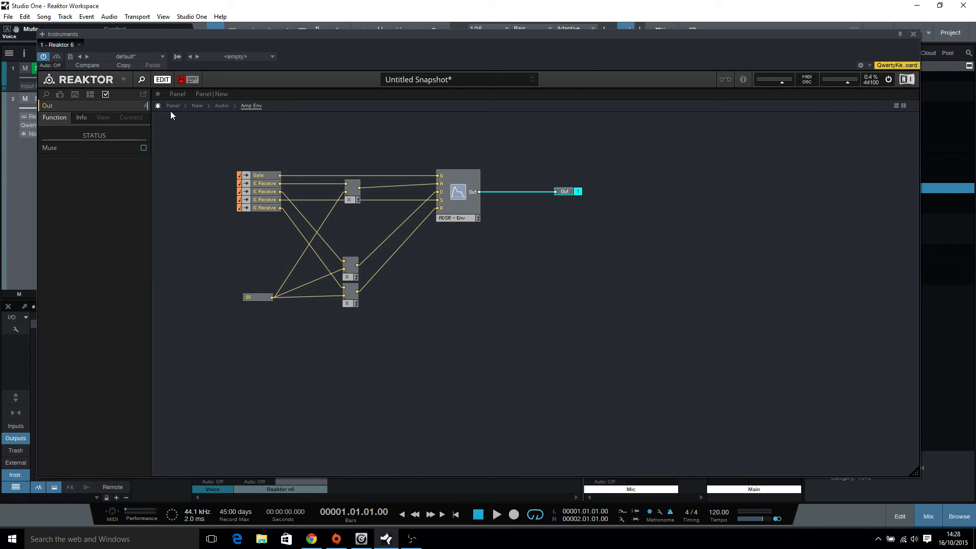
{"action": "type", "text": "Env"}
{"action": "key", "text": "Return"}
{"action": "left_click", "coordinate": [567, 236]}
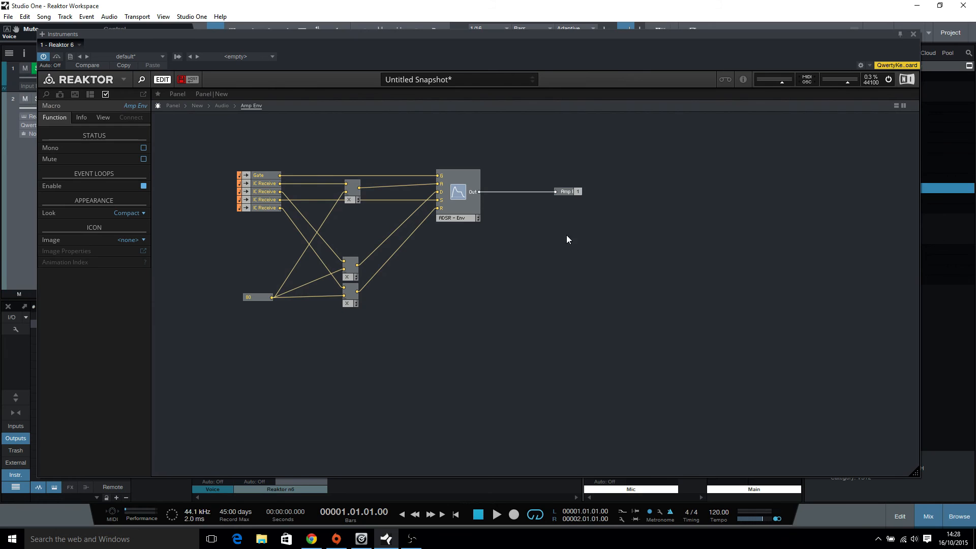
- In the Audio macro, lower Amp Env and wire the outputs of Osc1 and Amp Env into a new Multiply module
{"action": "double_click", "coordinate": [499, 278]}
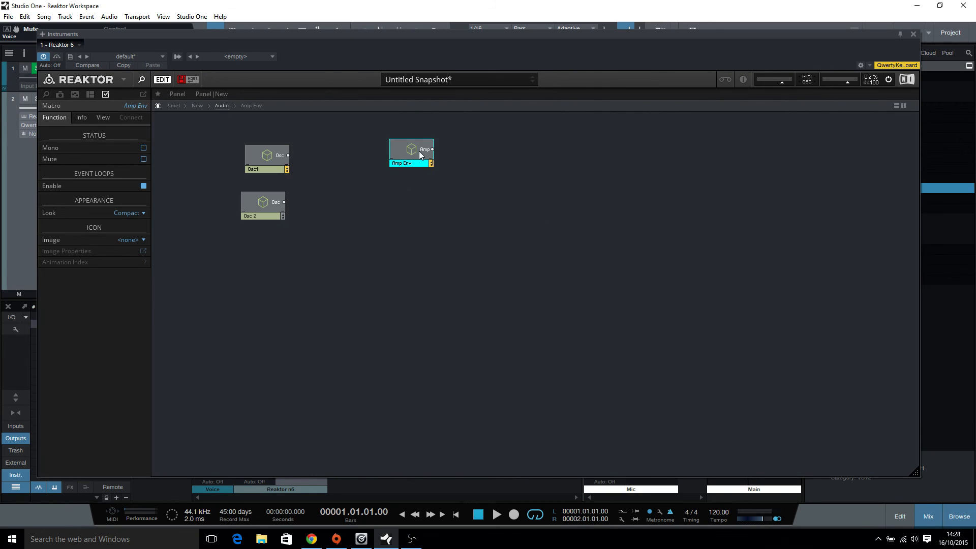
{"action": "left_click_drag", "start_coordinate": [410, 152], "coordinate": [428, 188]}
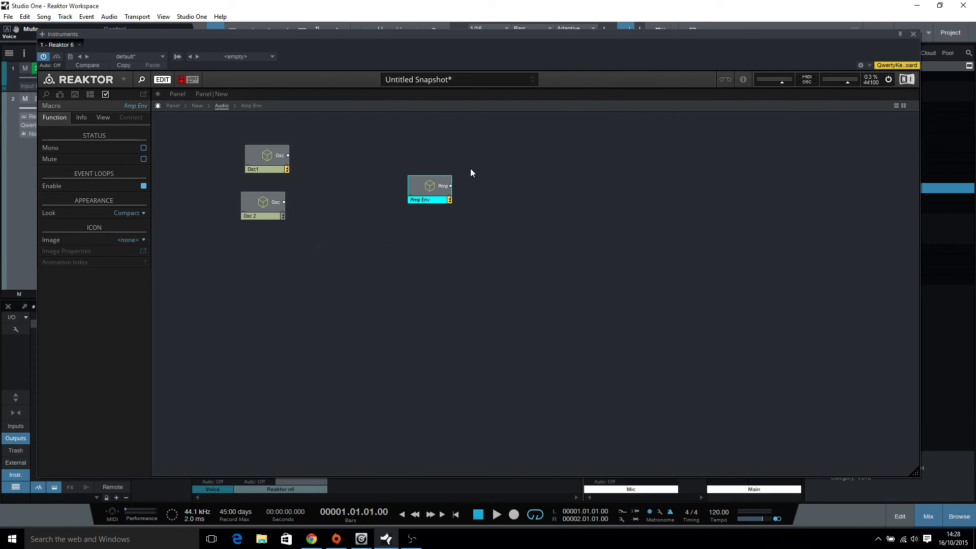
{"action": "right_click", "coordinate": [481, 151]}
{"action": "mouse_move", "coordinate": [523, 157]}
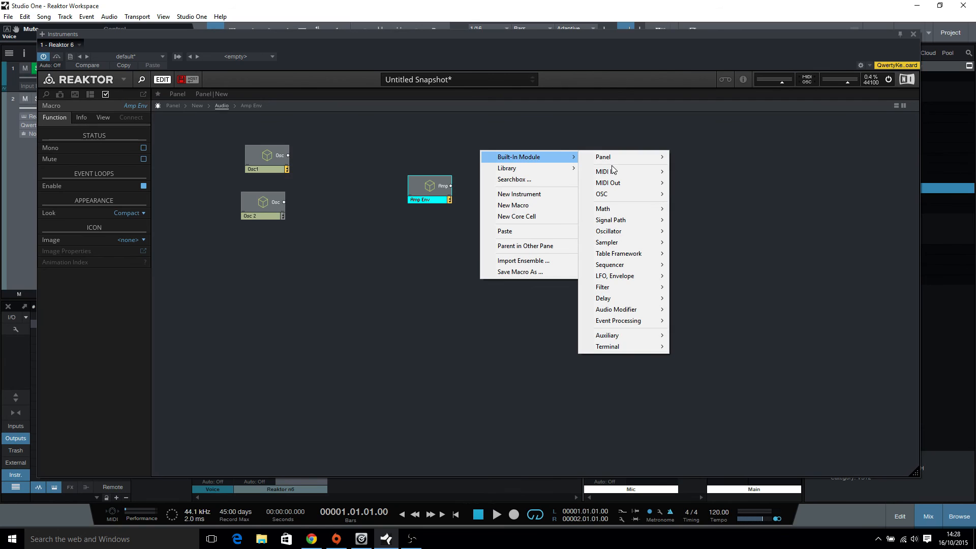
{"action": "mouse_move", "coordinate": [612, 212]}
{"action": "left_click", "coordinate": [711, 257]}
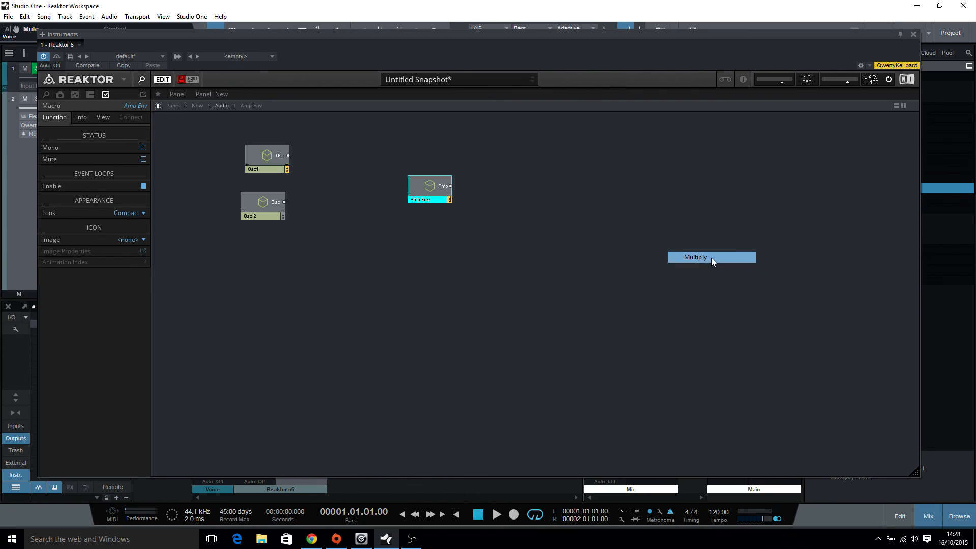
{"action": "left_click_drag", "start_coordinate": [288, 155], "coordinate": [481, 154]}
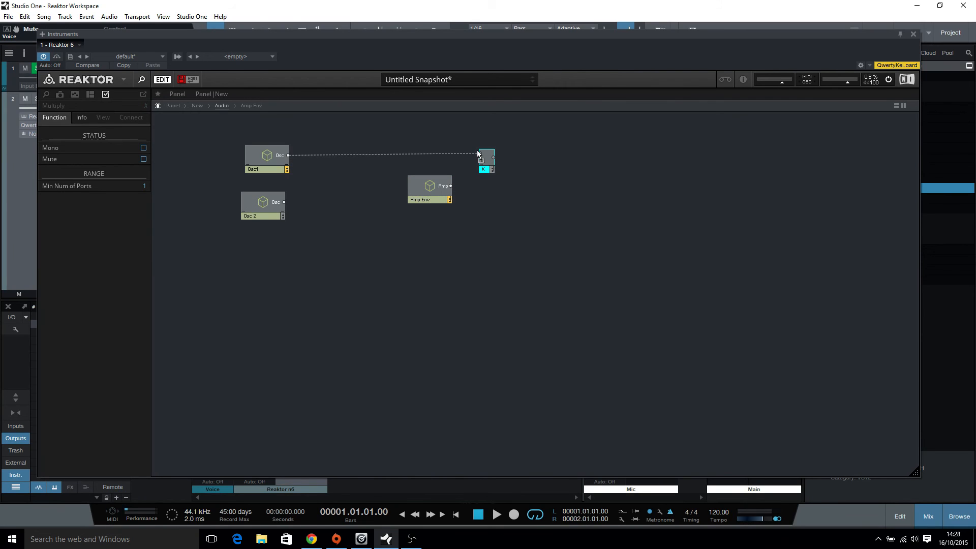
{"action": "left_click_drag", "start_coordinate": [451, 186], "coordinate": [480, 162]}
{"action": "right_click", "coordinate": [544, 160]}
{"action": "mouse_move", "coordinate": [593, 167]}
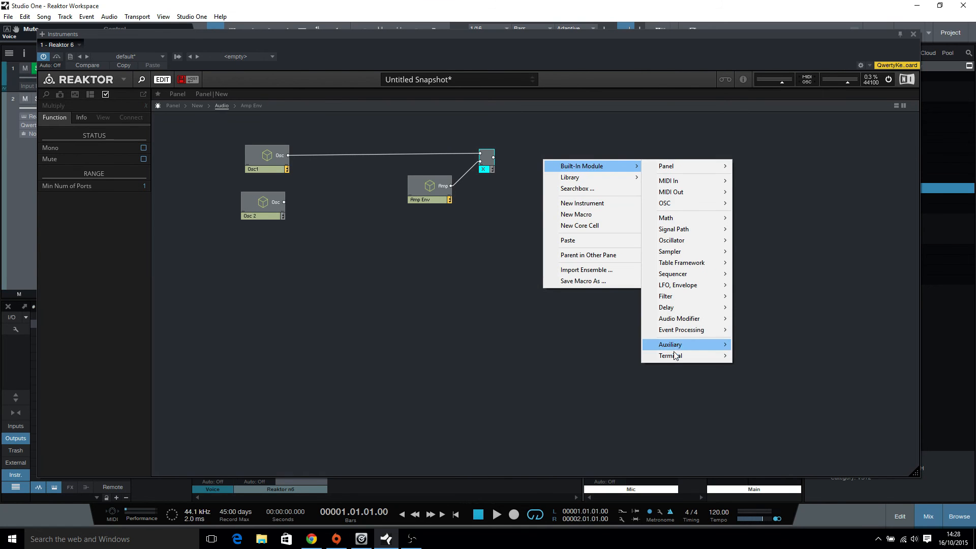
{"action": "mouse_move", "coordinate": [677, 357]}
{"action": "left_click", "coordinate": [748, 361]}
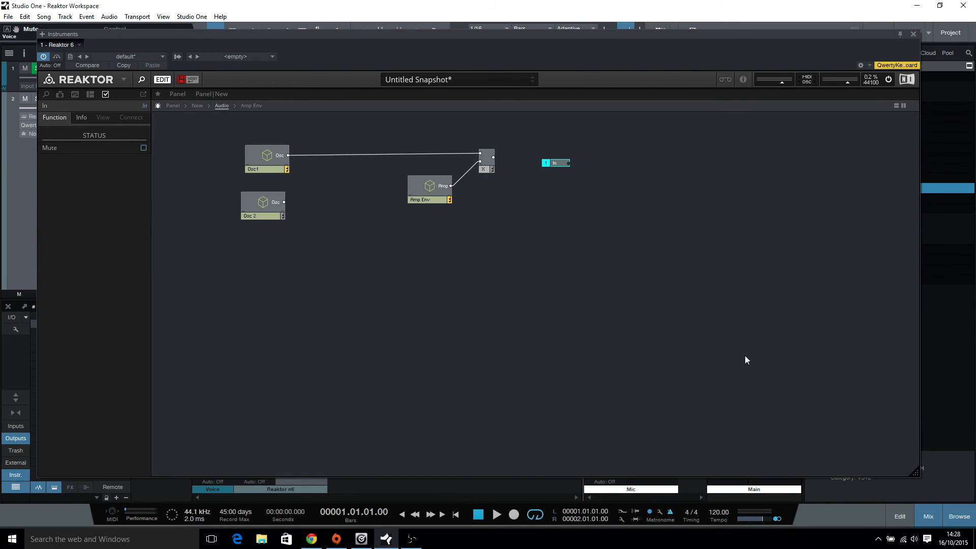
{"action": "right_click", "coordinate": [558, 163]}
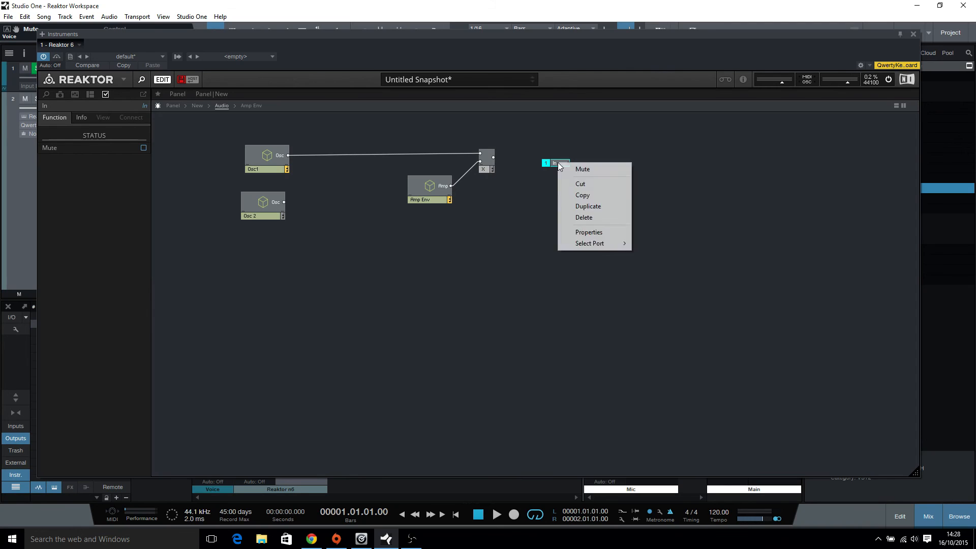
{"action": "left_click", "coordinate": [583, 218]}
- Move the Osc1 macro slightly up and farther away from the Multiply module
{"action": "left_click_drag", "start_coordinate": [257, 158], "coordinate": [242, 151]}
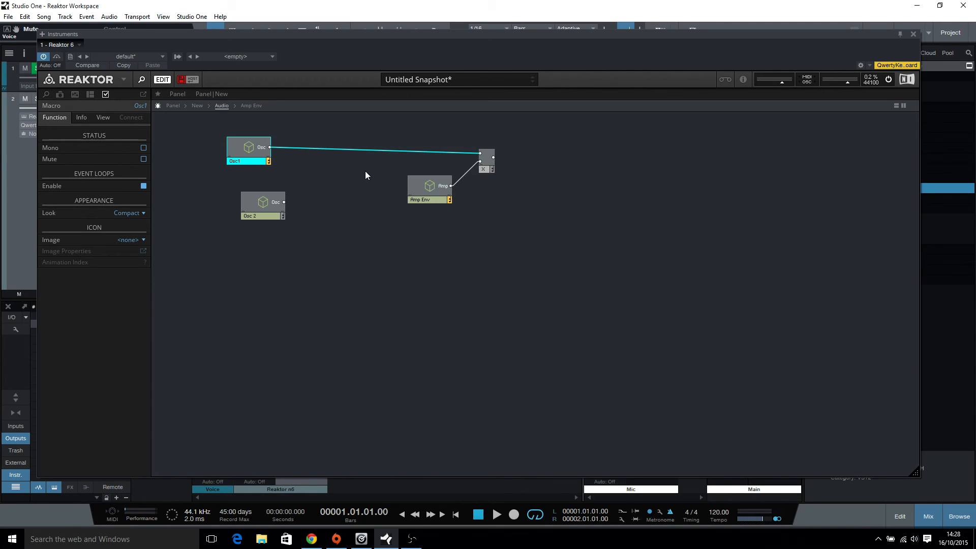
{"action": "right_click", "coordinate": [542, 158]}
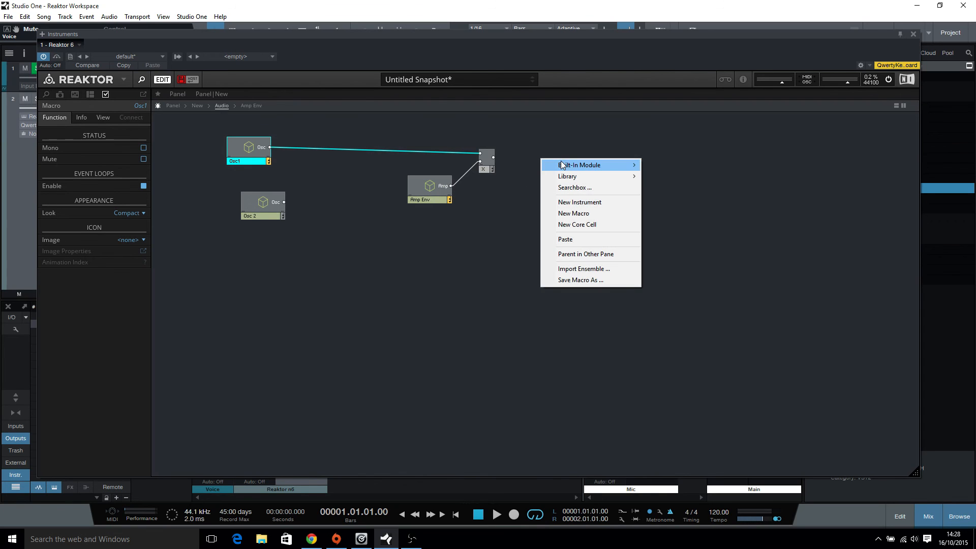
{"action": "mouse_move", "coordinate": [562, 163]}
{"action": "mouse_move", "coordinate": [693, 346]}
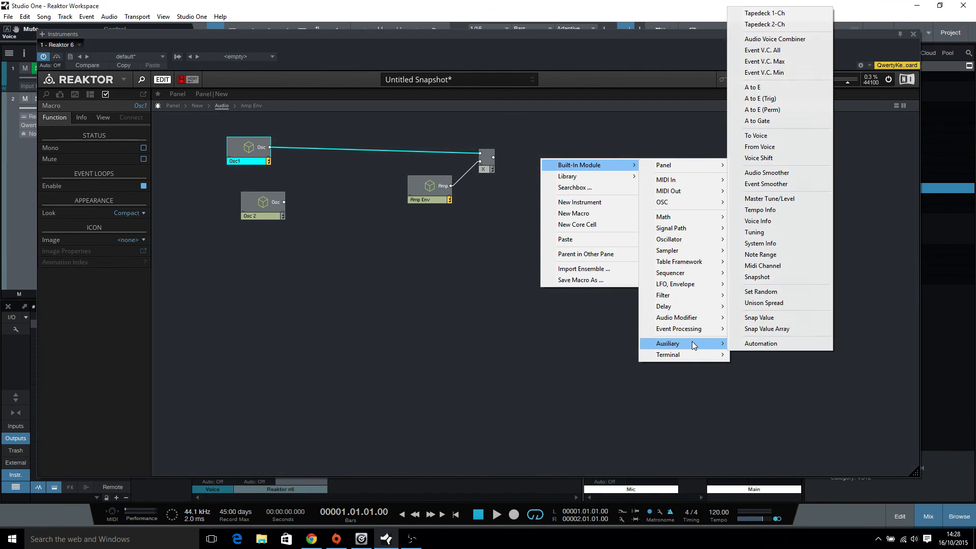
{"action": "left_click", "coordinate": [687, 134]}
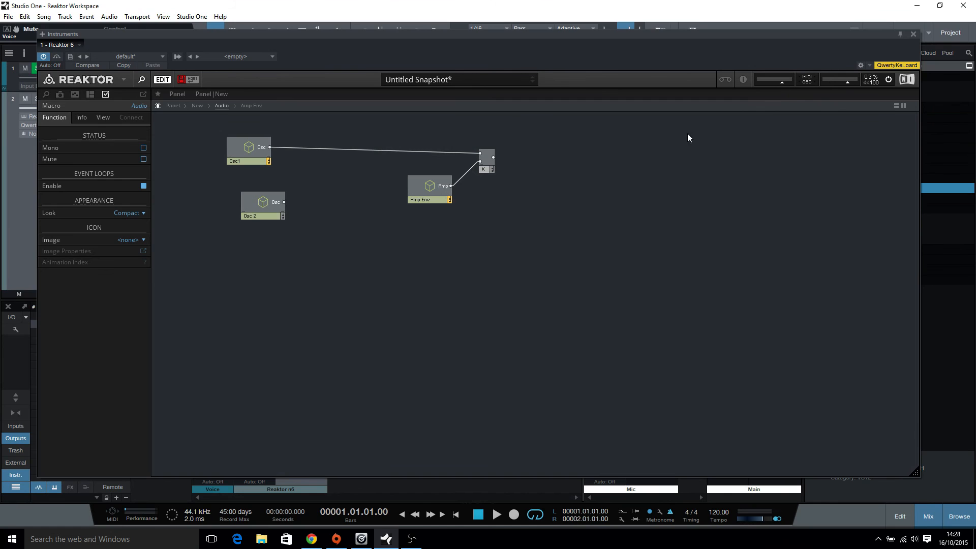
- Add an Audio Voice Combiner well beyond the Multiply module and wire the multiplied signal into it
{"action": "right_click", "coordinate": [717, 140]}
{"action": "mouse_move", "coordinate": [770, 146]}
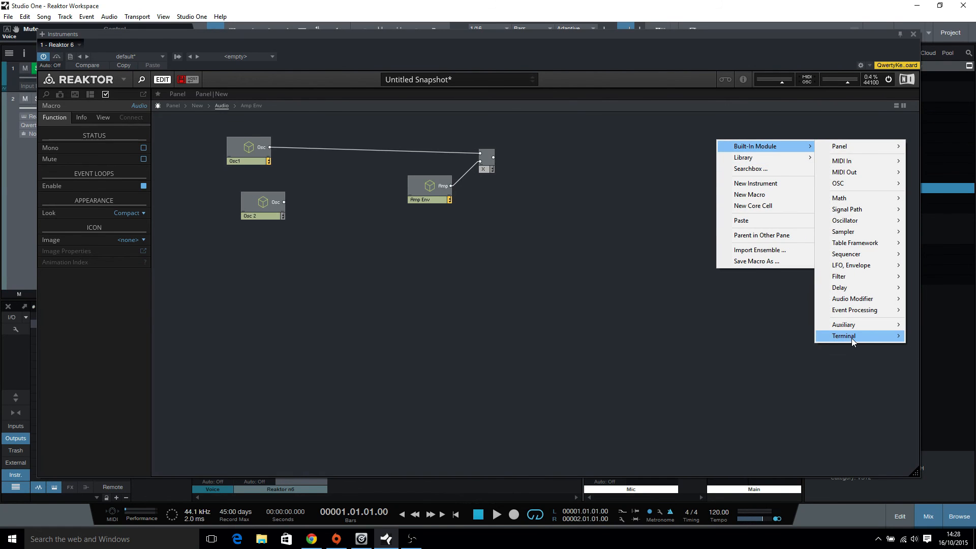
{"action": "mouse_move", "coordinate": [849, 337]}
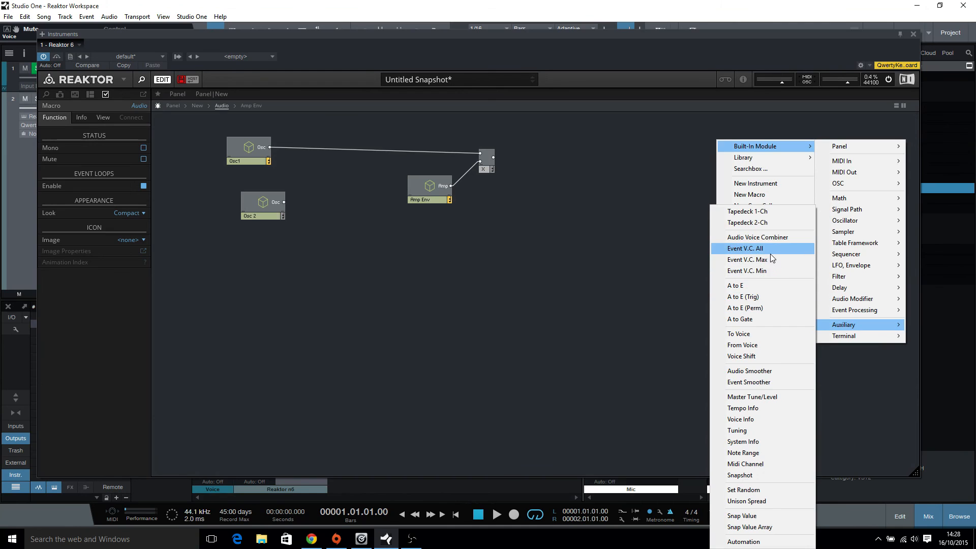
{"action": "left_click", "coordinate": [770, 237]}
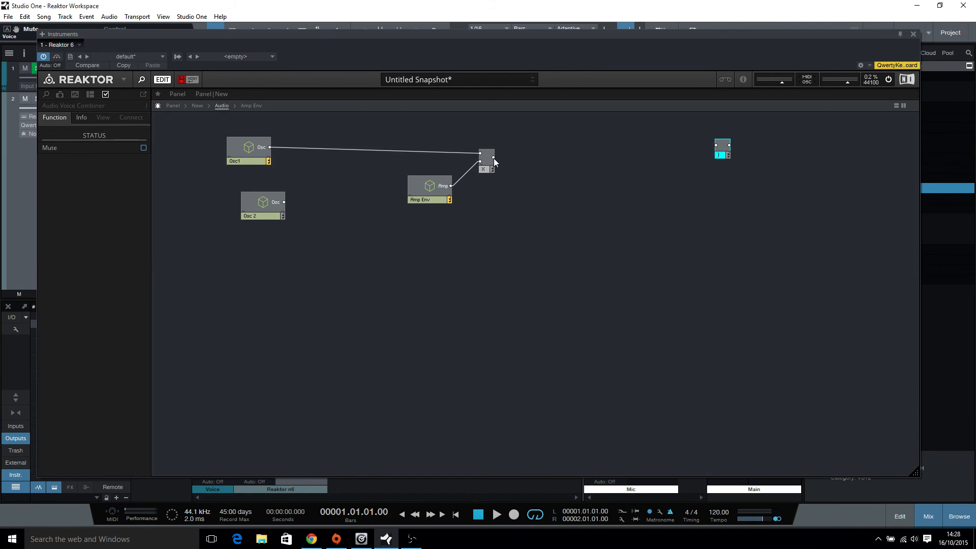
{"action": "left_click_drag", "start_coordinate": [493, 158], "coordinate": [690, 163]}
- Add an Out Port terminal beside the Audio Voice Combiner and connect the combiner's output to it
{"action": "right_click", "coordinate": [725, 158]}
{"action": "mouse_move", "coordinate": [748, 163]}
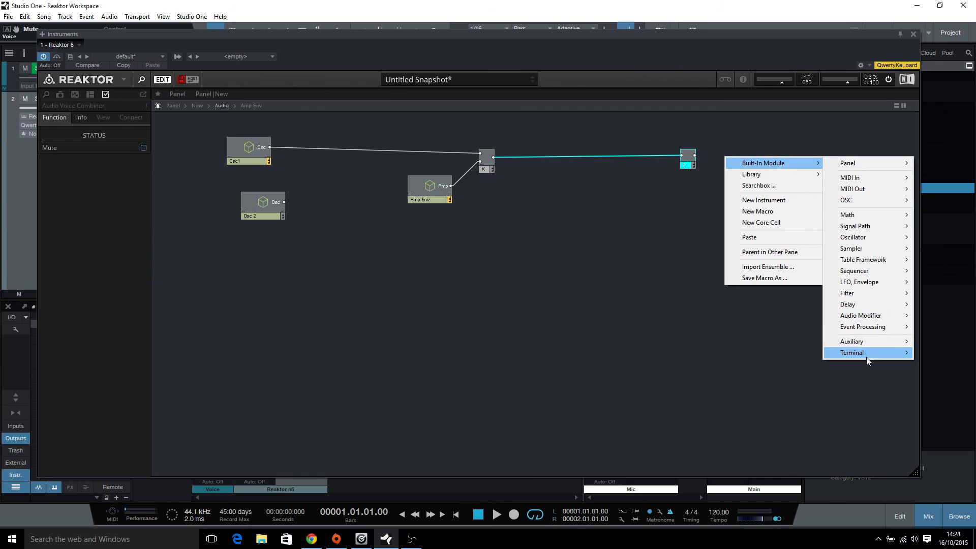
{"action": "mouse_move", "coordinate": [866, 357]}
{"action": "left_click", "coordinate": [790, 365]}
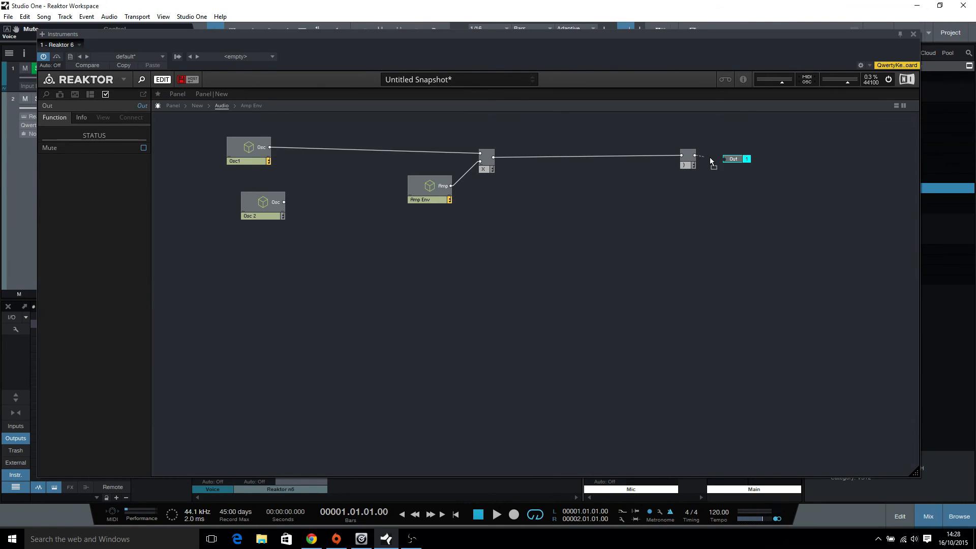
{"action": "left_click_drag", "start_coordinate": [712, 162], "coordinate": [726, 159]}
- Go up to the instrument structure, wire the Audio macro's output to the first Out port, and close the Reaktor window
{"action": "double_click", "coordinate": [697, 201]}
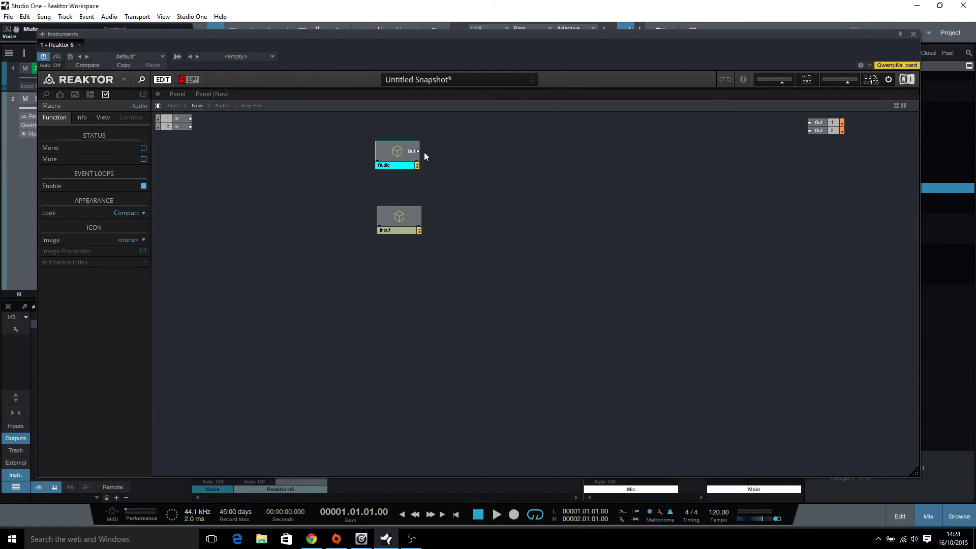
{"action": "left_click_drag", "start_coordinate": [418, 151], "coordinate": [809, 123]}
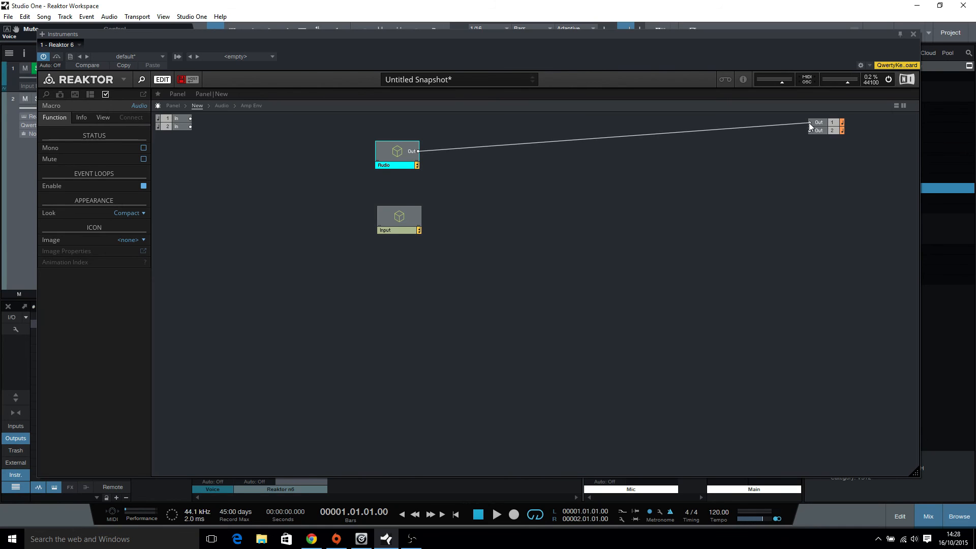
{"action": "left_click", "coordinate": [913, 34]}
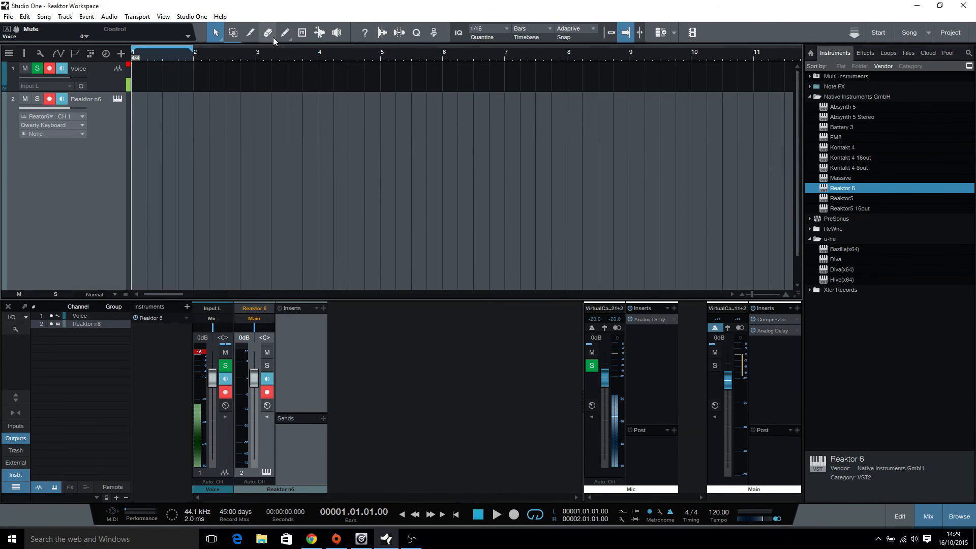
- Draw a one-bar part at the start of the Reaktor n6 track and open it in the note editor
{"action": "left_click", "coordinate": [285, 33]}
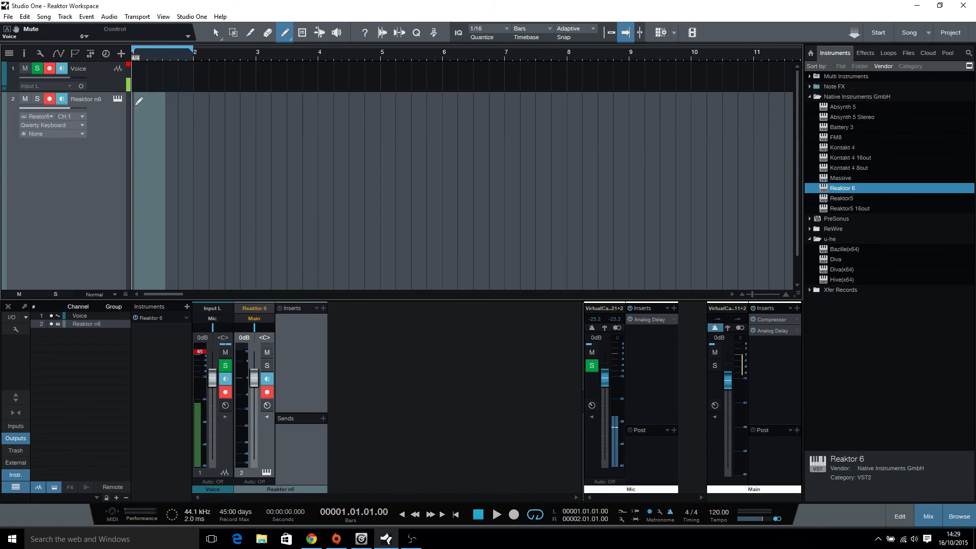
{"action": "left_click_drag", "start_coordinate": [138, 100], "coordinate": [195, 99]}
{"action": "left_click", "coordinate": [216, 33]}
{"action": "left_click", "coordinate": [148, 138]}
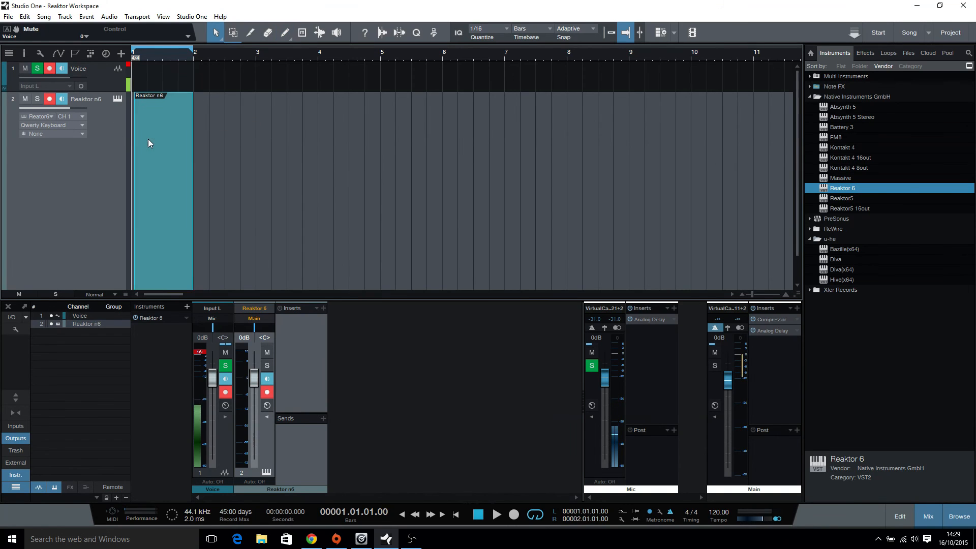
{"action": "double_click", "coordinate": [144, 147]}
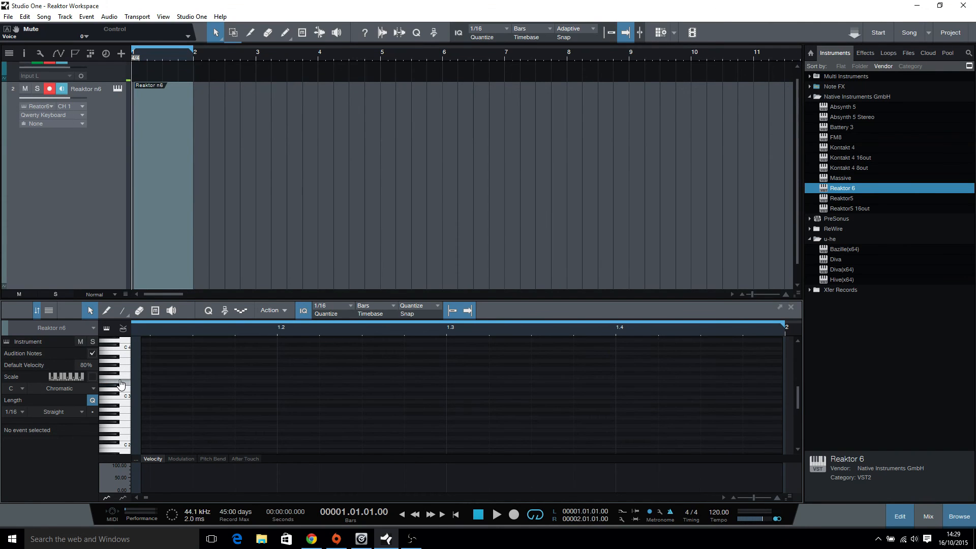
- Enter three rising sixteenth notes across the first three beats of the part, ending on A3 at beat 3, and start playback
{"action": "left_click", "coordinate": [153, 384]}
{"action": "left_click", "coordinate": [292, 377]}
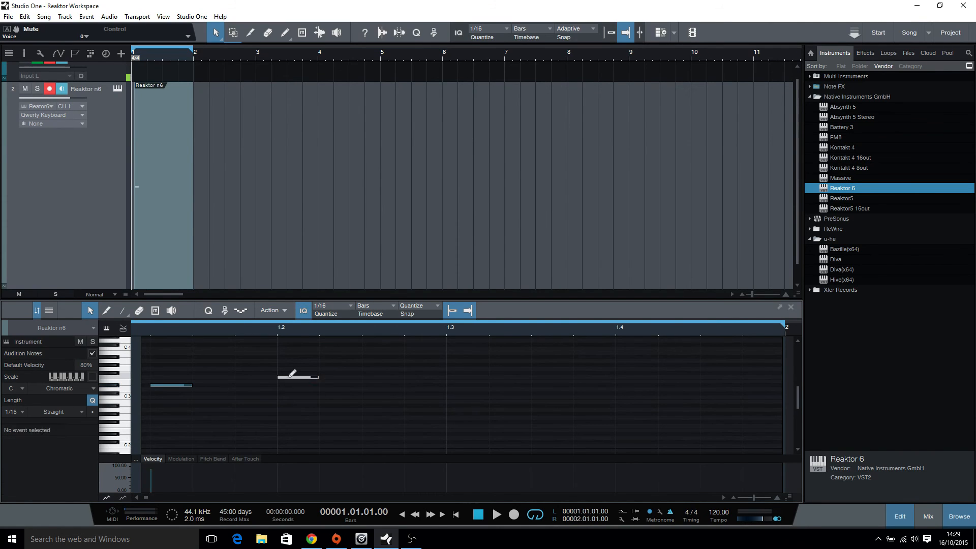
{"action": "left_click", "coordinate": [465, 360]}
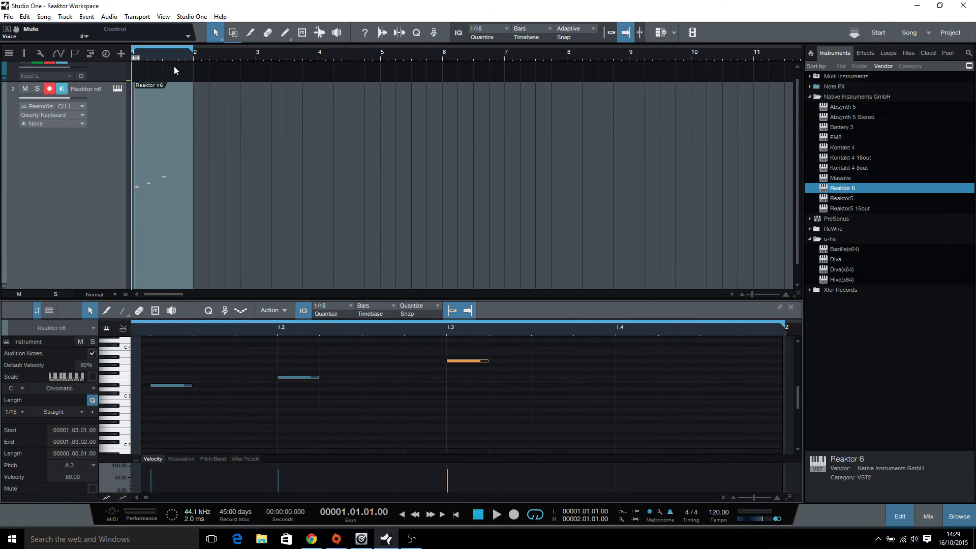
{"action": "key", "text": "space"}
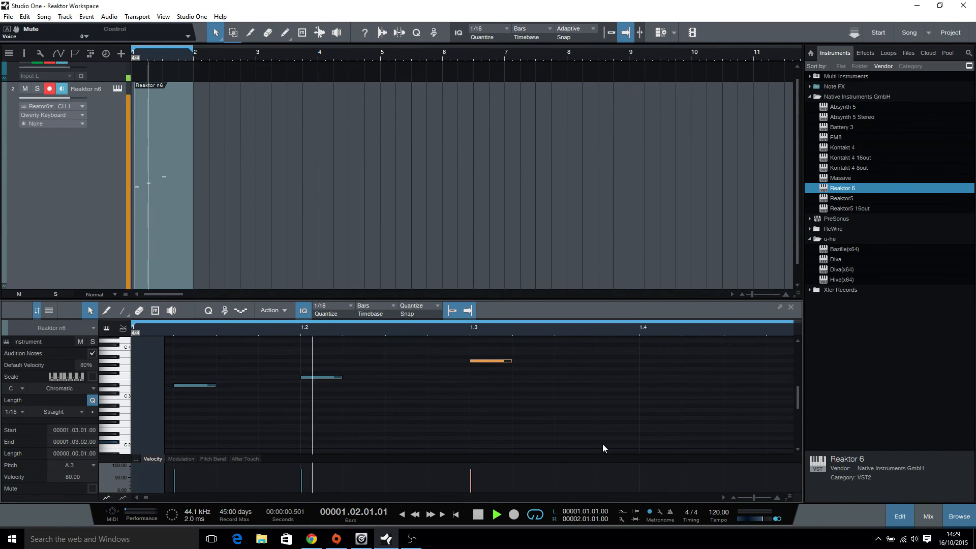
- Show the mixer, reopen the Reaktor instrument and inspect the signal wires inside its Audio macro
{"action": "key", "text": "F3"}
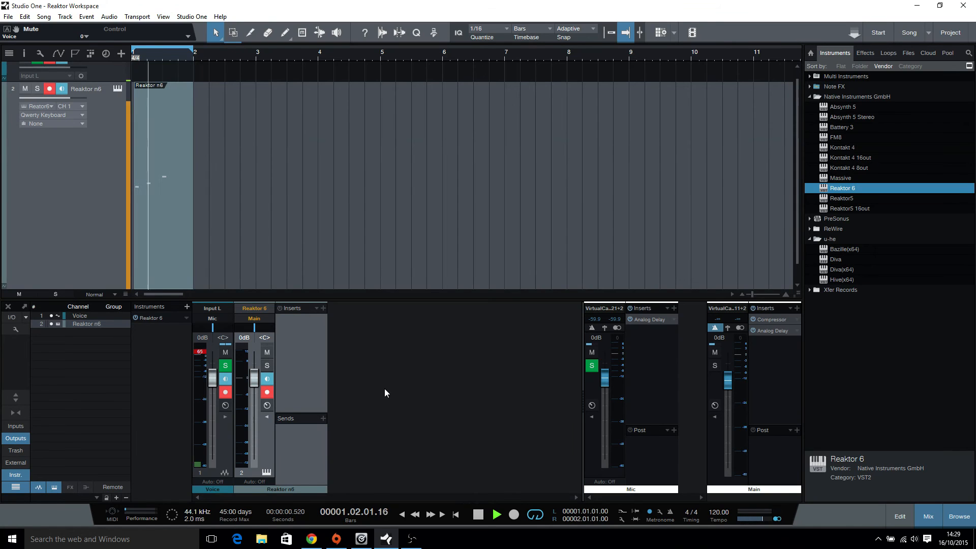
{"action": "left_click", "coordinate": [118, 89]}
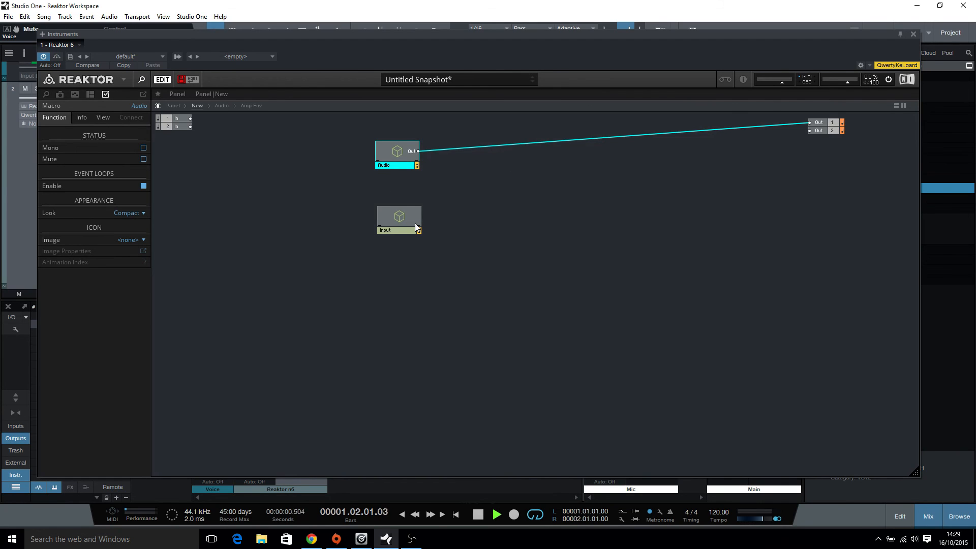
{"action": "double_click", "coordinate": [399, 151]}
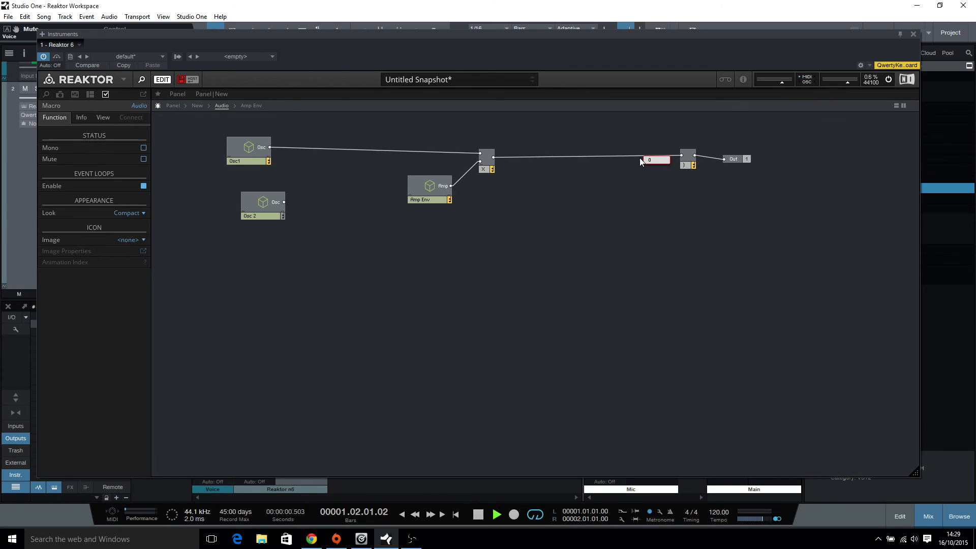
{"action": "mouse_move", "coordinate": [463, 175]}
- In the Osc1 macro, wire the Saw Sync output directly to the Osc 1 output port and check the Add module's connections
{"action": "double_click", "coordinate": [254, 148]}
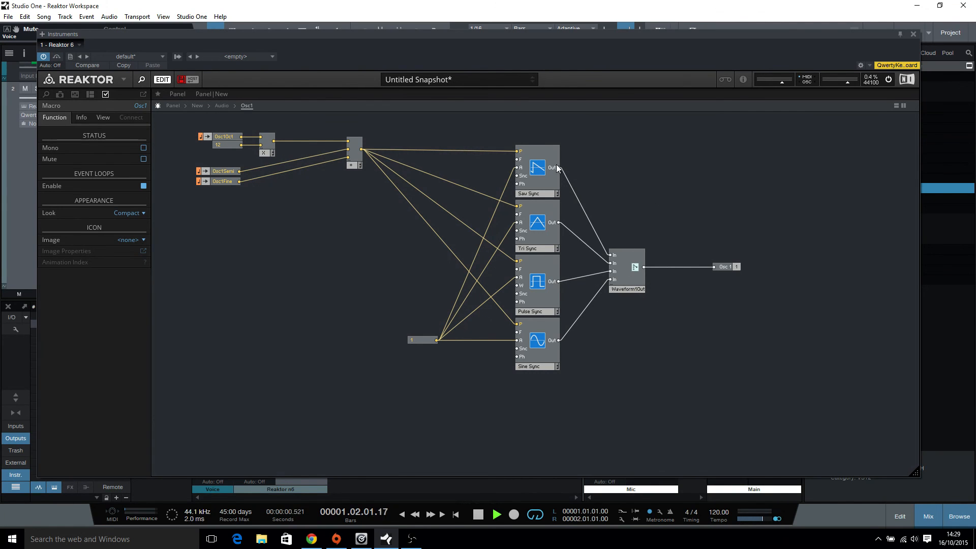
{"action": "left_click_drag", "start_coordinate": [558, 167], "coordinate": [715, 267]}
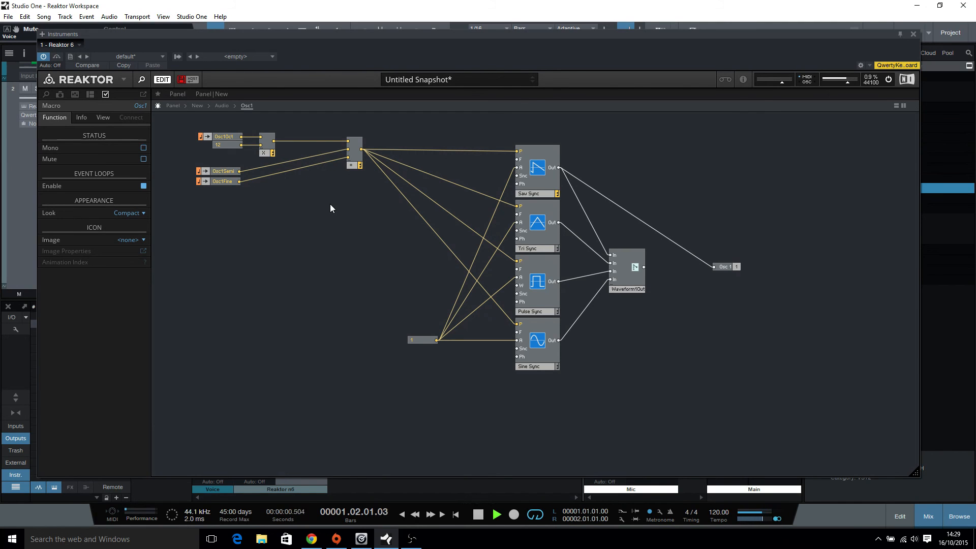
{"action": "left_click", "coordinate": [356, 150]}
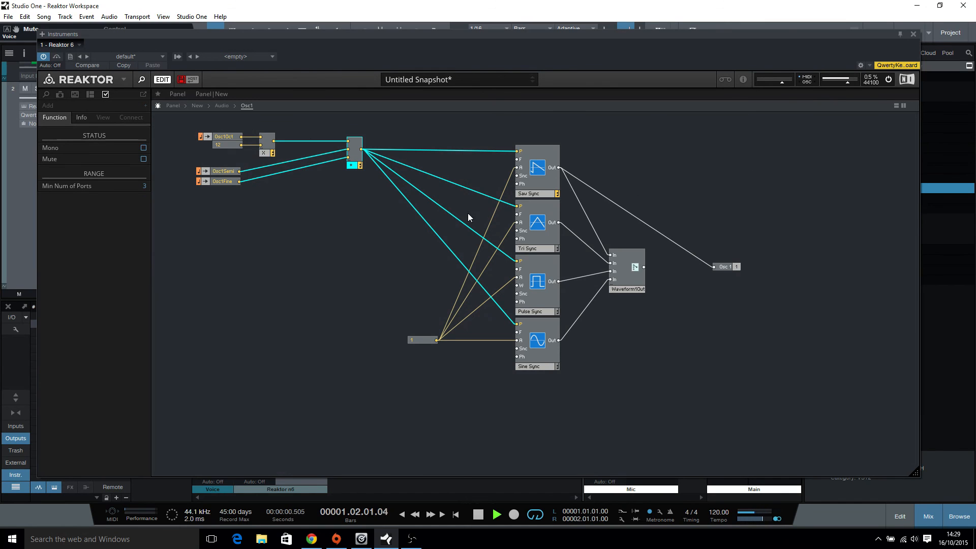
- Go to the Midi macro inside the Input macro and add a Note Pitch module below the Gate input
{"action": "double_click", "coordinate": [295, 234]}
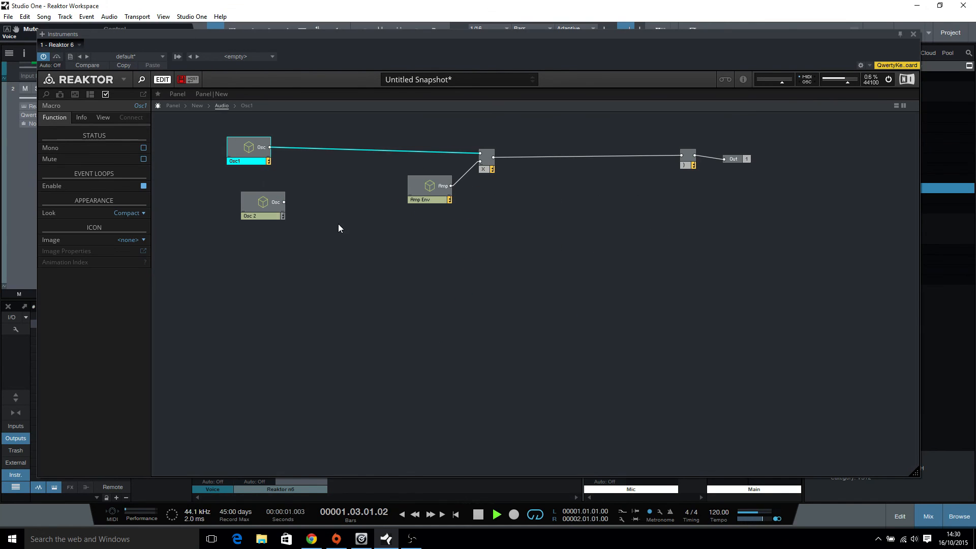
{"action": "double_click", "coordinate": [365, 337]}
{"action": "double_click", "coordinate": [392, 220]}
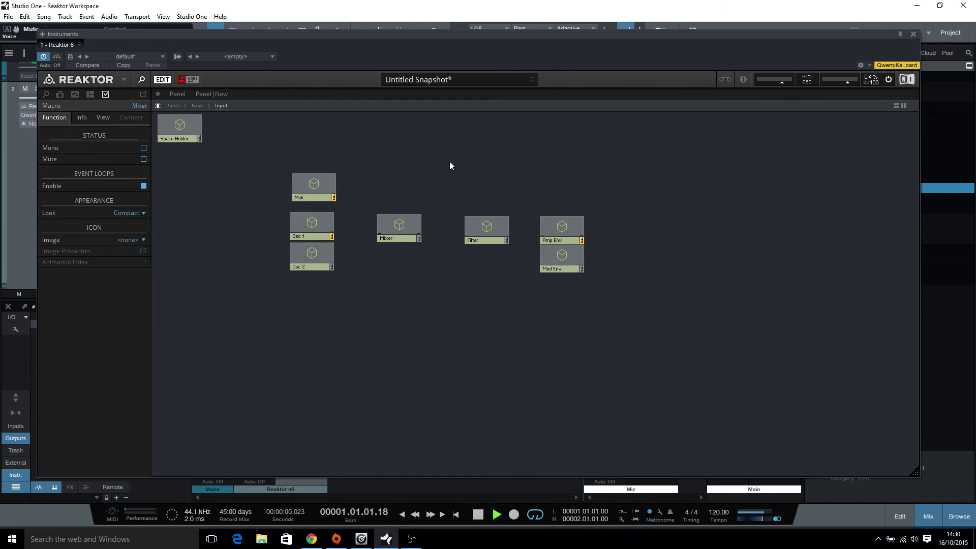
{"action": "double_click", "coordinate": [321, 189]}
{"action": "right_click", "coordinate": [243, 214]}
{"action": "mouse_move", "coordinate": [273, 216]}
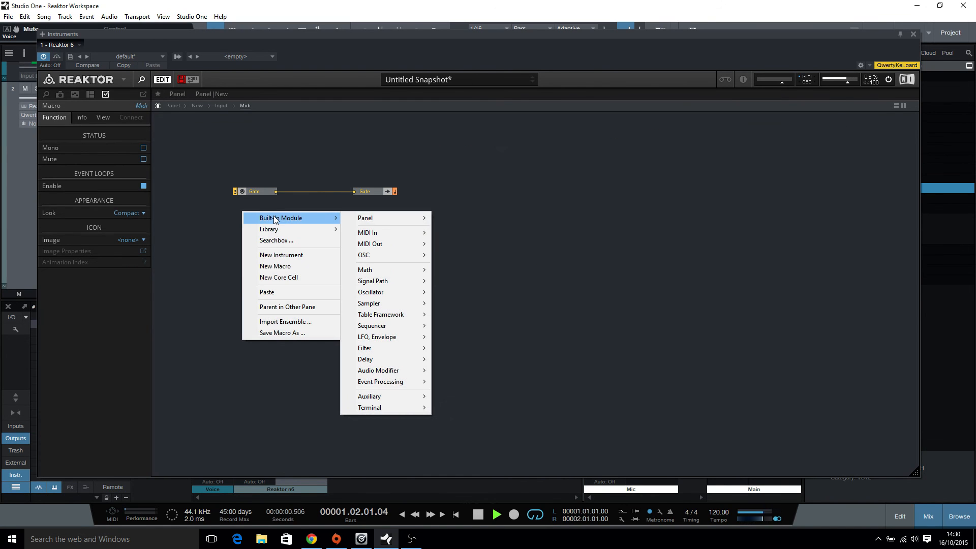
{"action": "mouse_move", "coordinate": [383, 232]}
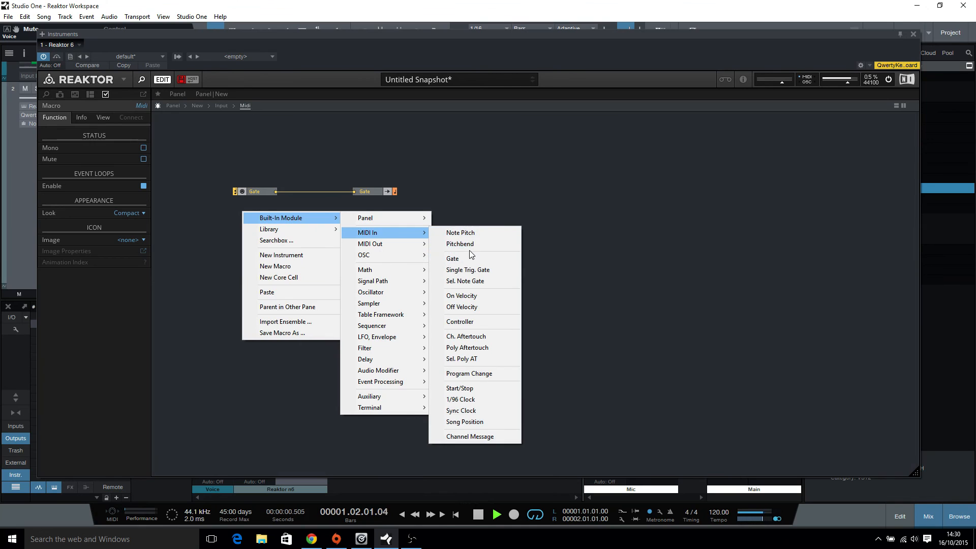
{"action": "left_click", "coordinate": [471, 233]}
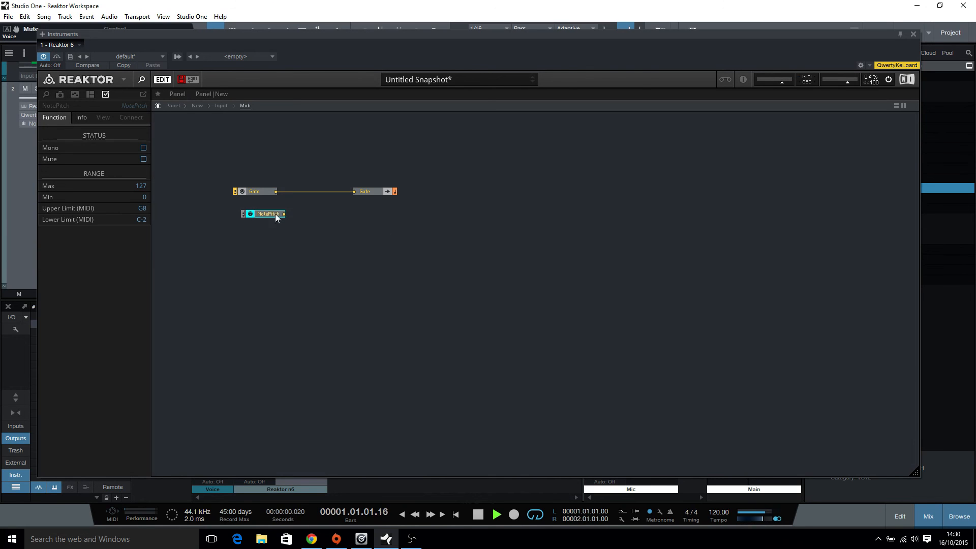
- Add an IC Send terminal below the Gate send and wire the NotePitch output into it
{"action": "right_click", "coordinate": [374, 212]}
{"action": "mouse_move", "coordinate": [463, 218]}
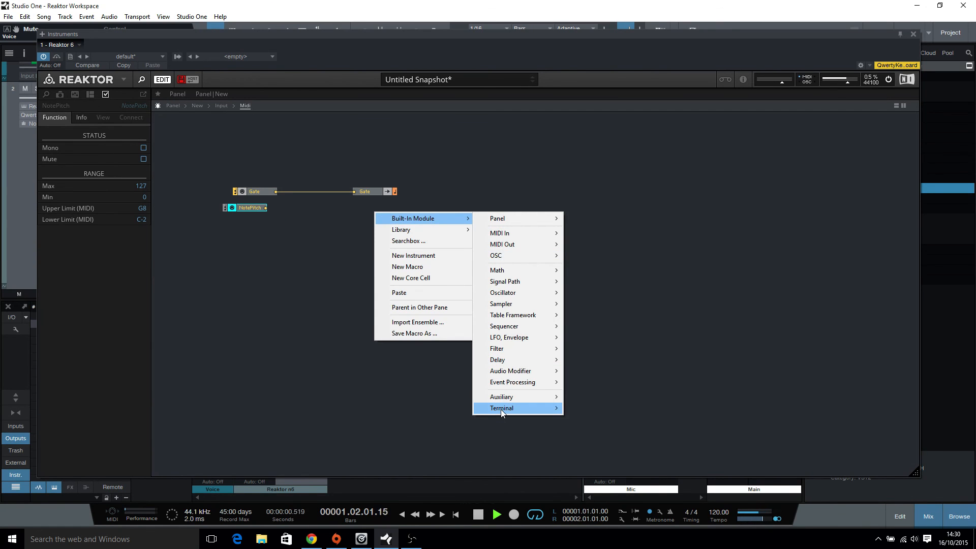
{"action": "mouse_move", "coordinate": [501, 409]}
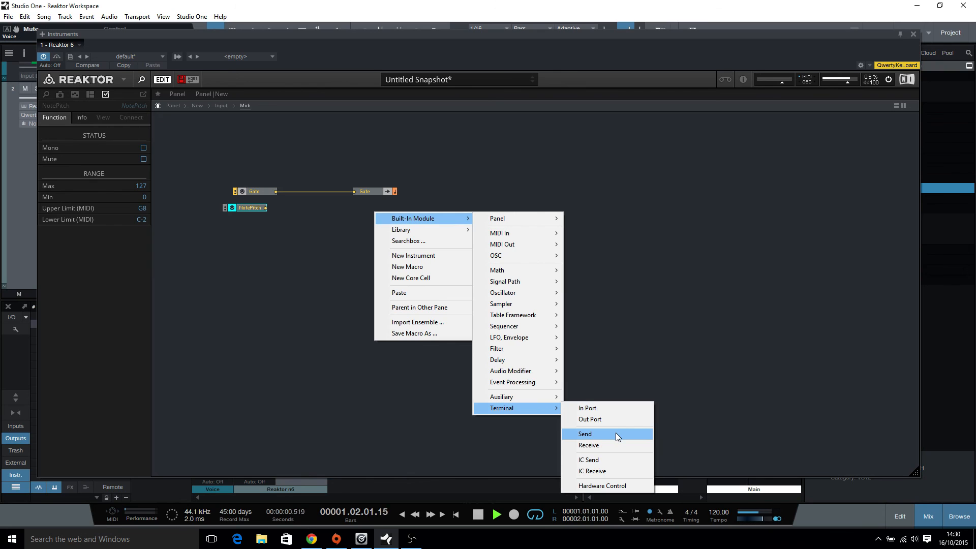
{"action": "left_click", "coordinate": [603, 460]}
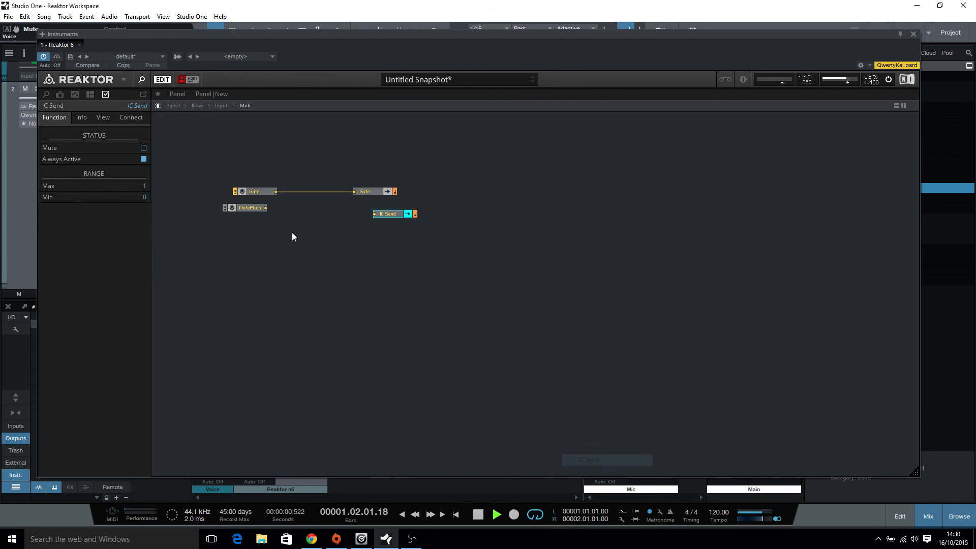
{"action": "left_click_drag", "start_coordinate": [265, 207], "coordinate": [382, 210]}
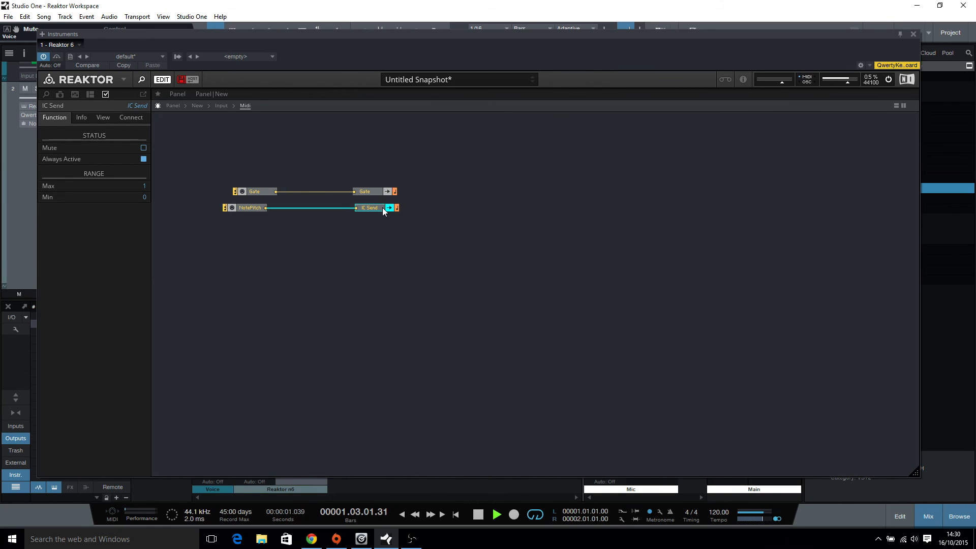
- Rename the new IC Send terminal as Pitch
{"action": "left_click", "coordinate": [141, 109]}
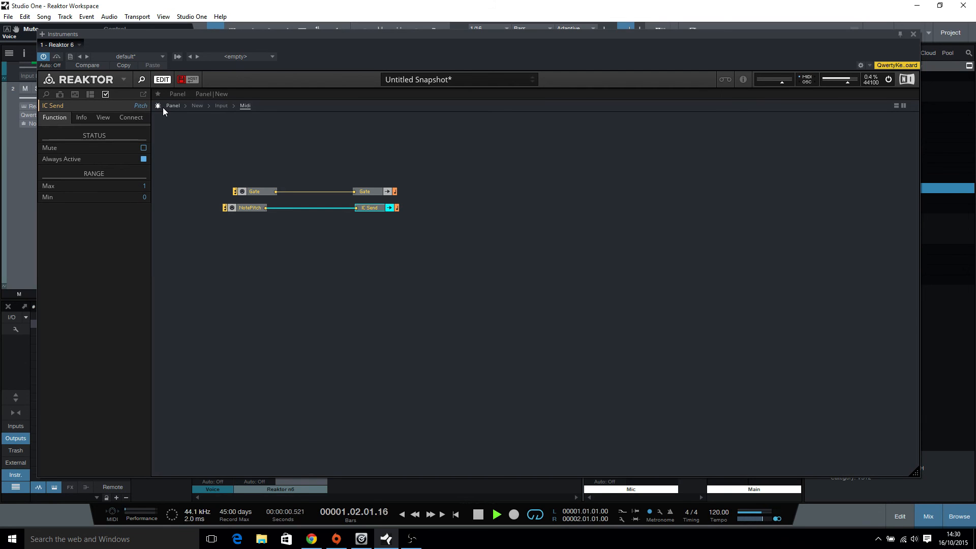
{"action": "key", "text": "Return"}
{"action": "left_click", "coordinate": [215, 151]}
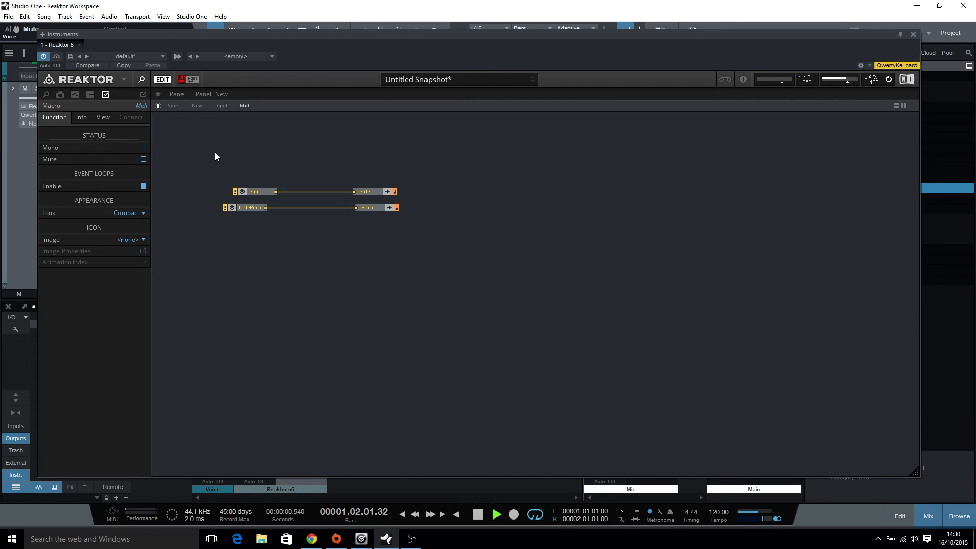
- Return to the Osc1 macro inside the Audio macro and set the Add module's minimum number of ports to 4
{"action": "left_click", "coordinate": [226, 105]}
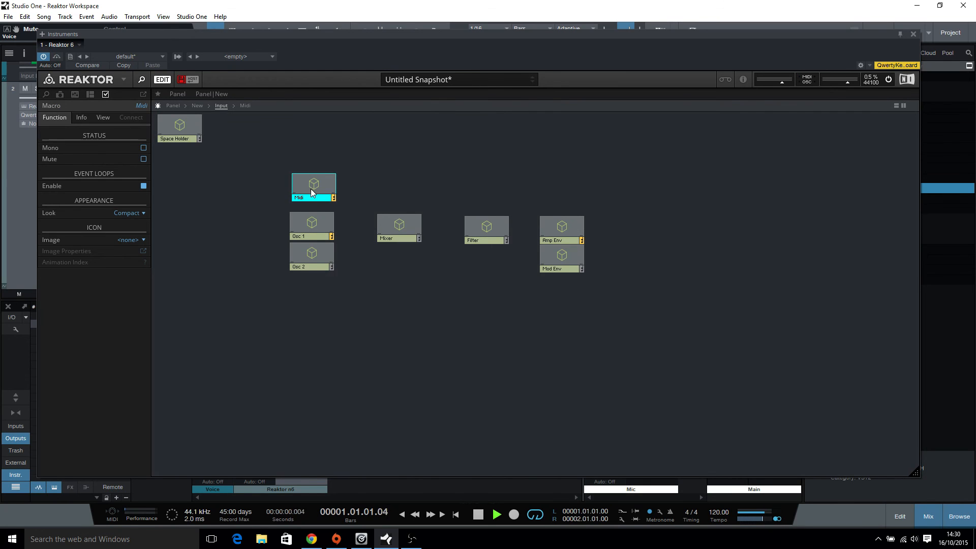
{"action": "double_click", "coordinate": [489, 171]}
{"action": "double_click", "coordinate": [401, 151]}
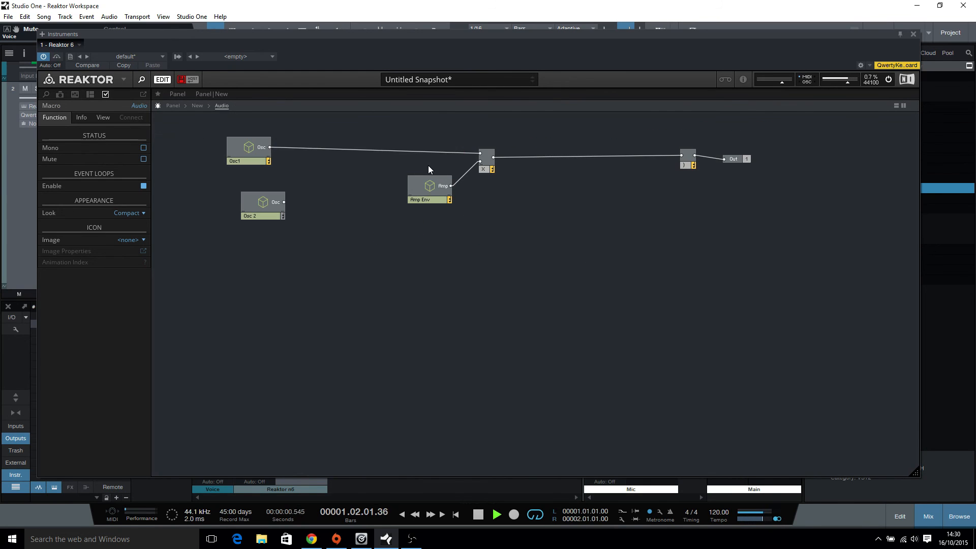
{"action": "double_click", "coordinate": [252, 145]}
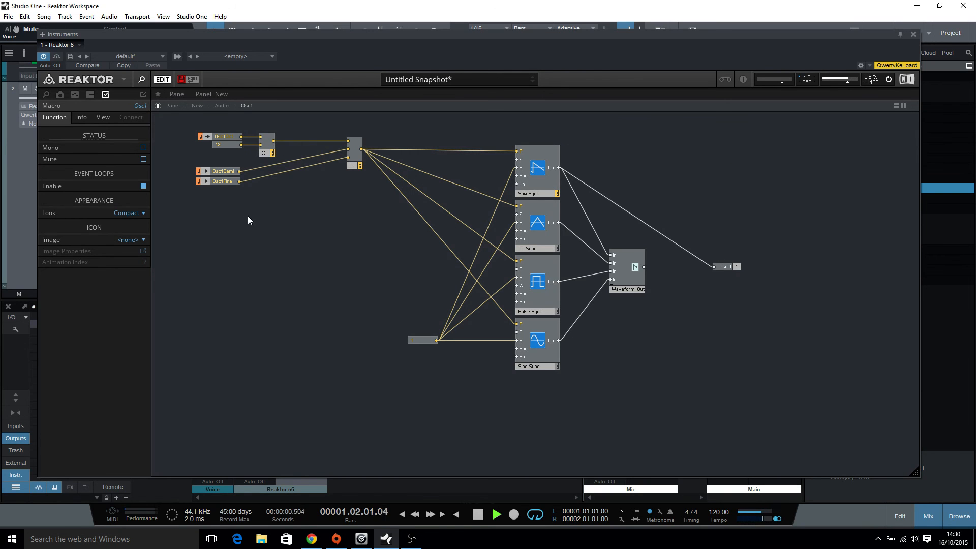
{"action": "left_click", "coordinate": [359, 163]}
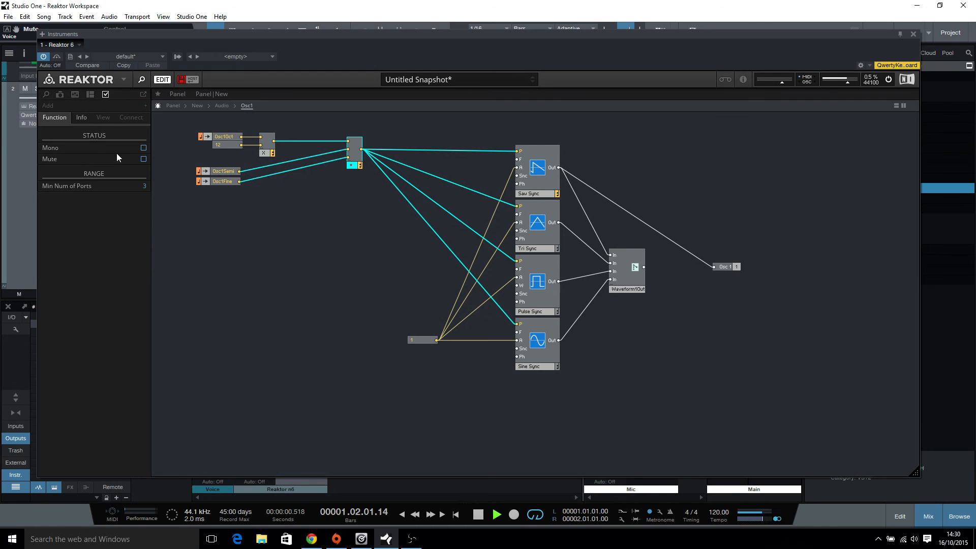
{"action": "double_click", "coordinate": [145, 185]}
{"action": "type", "text": "4"}
{"action": "key", "text": "Return"}
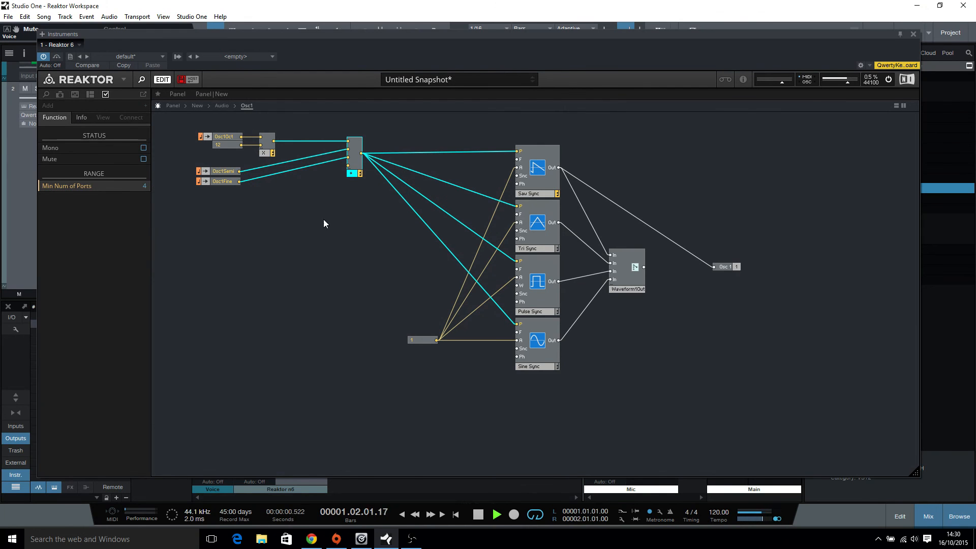
- Add an IC Receive terminal below the Osc1Fine receive in the Osc1 macro
{"action": "right_click", "coordinate": [252, 222]}
{"action": "mouse_move", "coordinate": [291, 229]}
{"action": "mouse_move", "coordinate": [389, 419]}
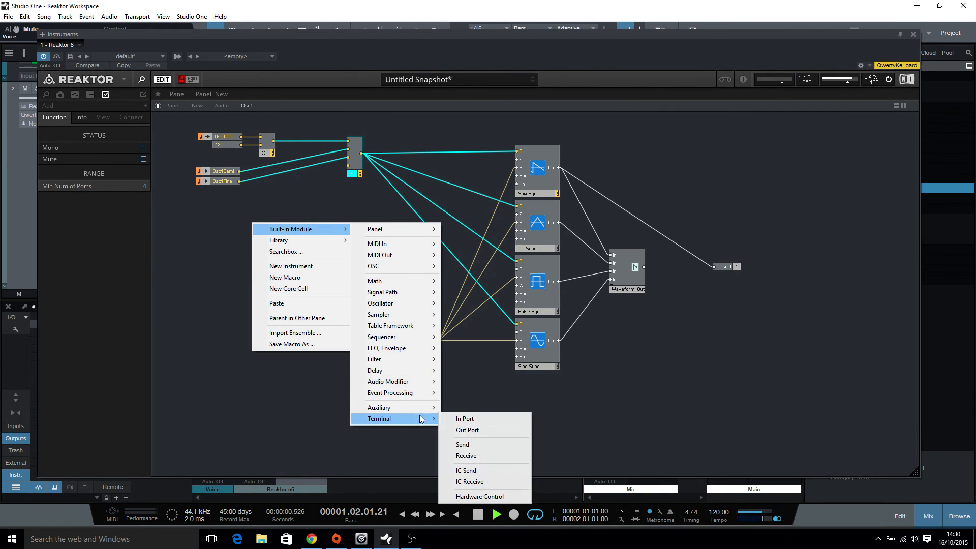
{"action": "left_click", "coordinate": [486, 481]}
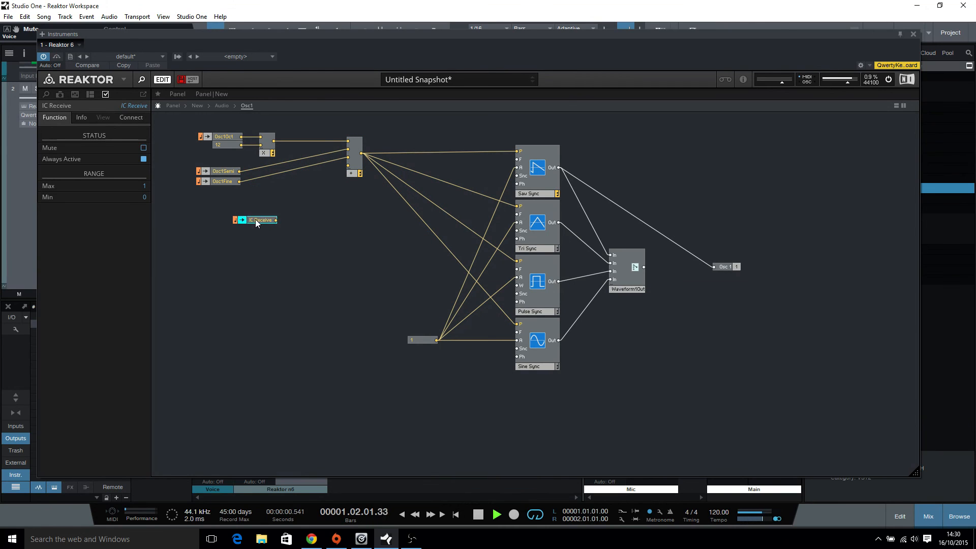
- Split the structure view into two stacked panes and bring up the Pitch send of the Midi macro in the second one
{"action": "left_click", "coordinate": [132, 118]}
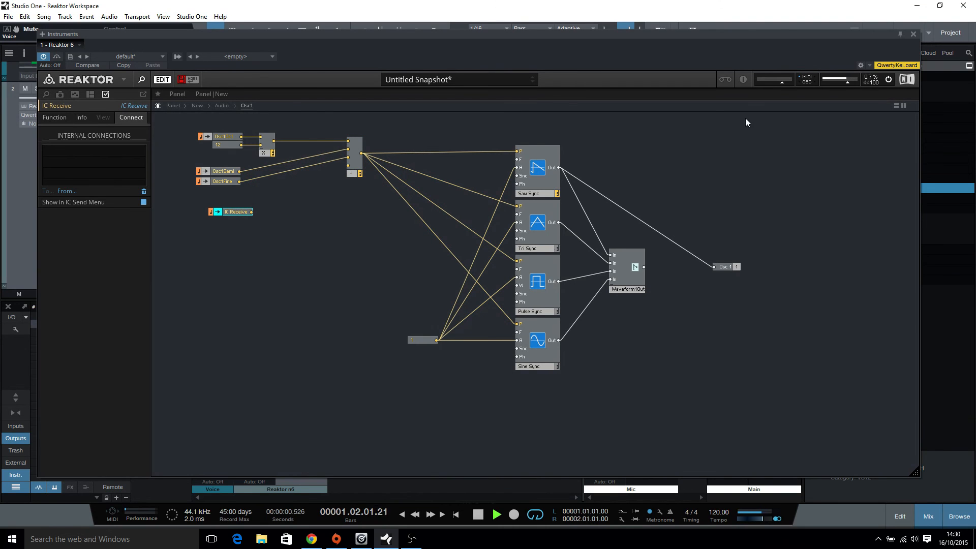
{"action": "left_click", "coordinate": [895, 104]}
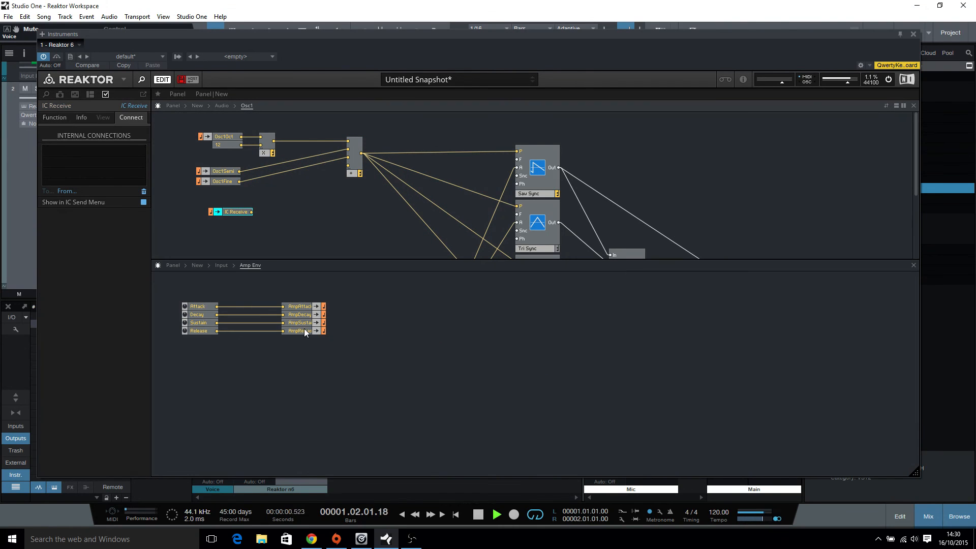
{"action": "left_click", "coordinate": [226, 265]}
{"action": "double_click", "coordinate": [323, 349]}
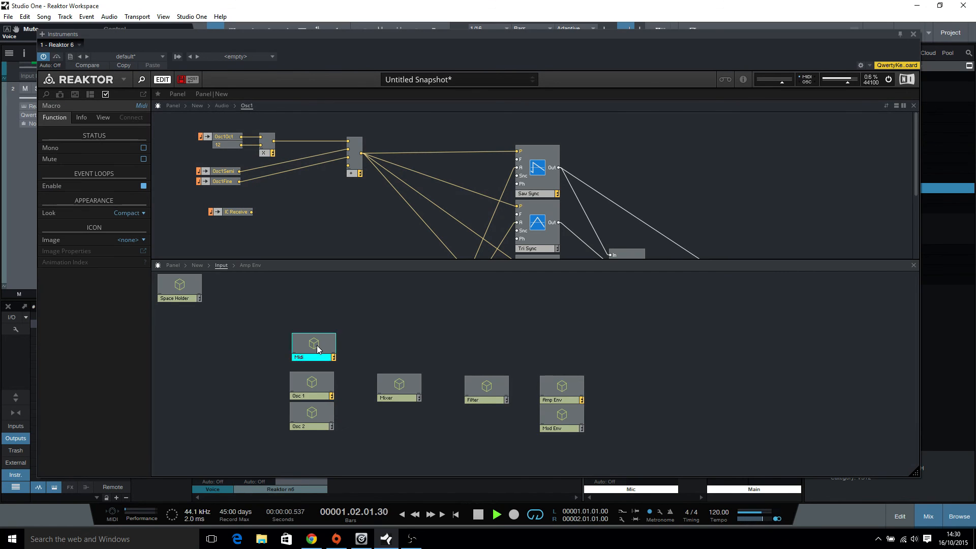
{"action": "left_click", "coordinate": [370, 366]}
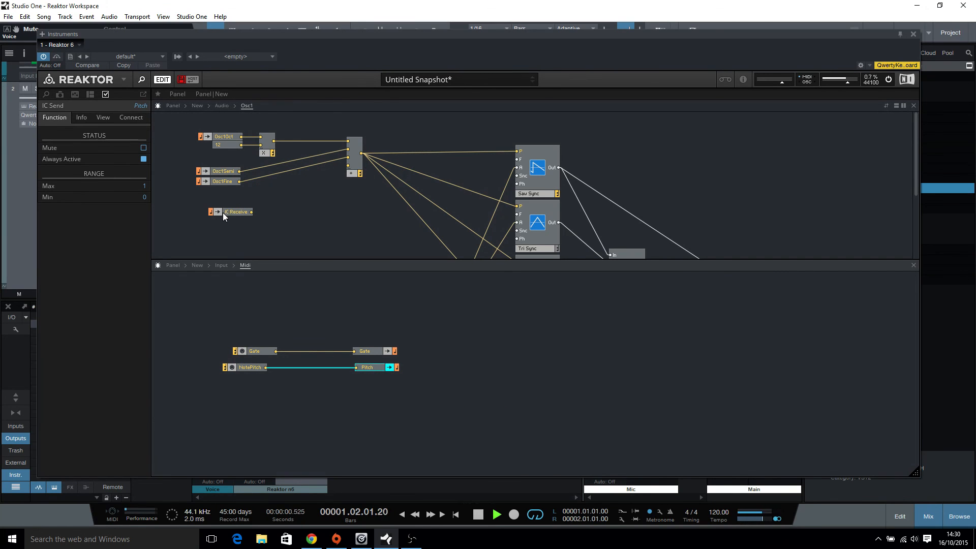
- Link the IC Receive terminal to the Pitch send, wire it into the Add module's fourth input and align it under Osc1Fine
{"action": "left_click", "coordinate": [131, 118]}
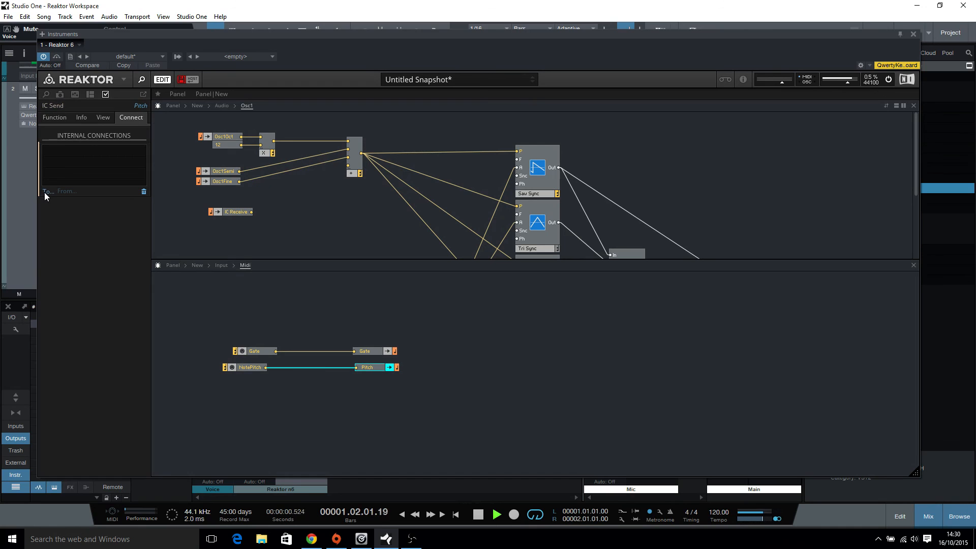
{"action": "left_click", "coordinate": [236, 212]}
{"action": "left_click", "coordinate": [66, 191]}
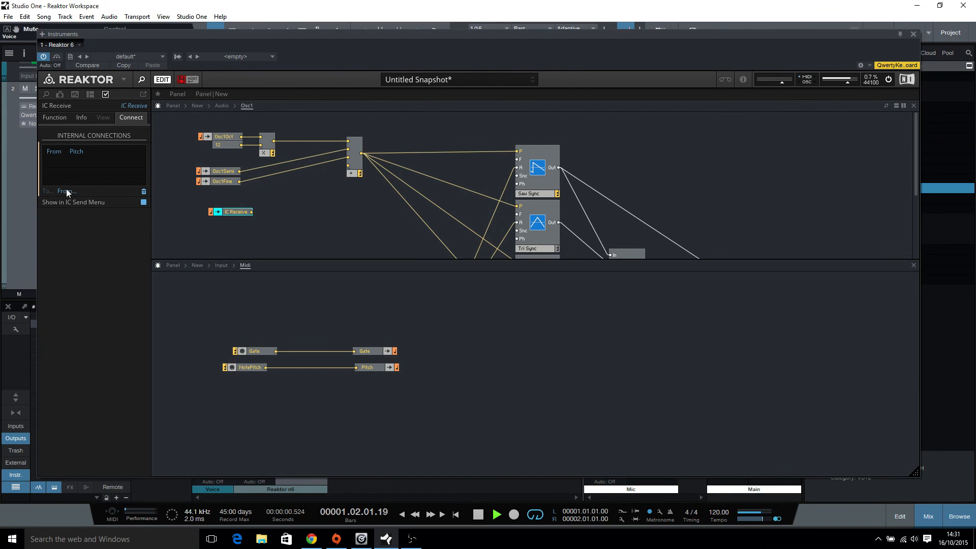
{"action": "left_click_drag", "start_coordinate": [251, 211], "coordinate": [348, 165]}
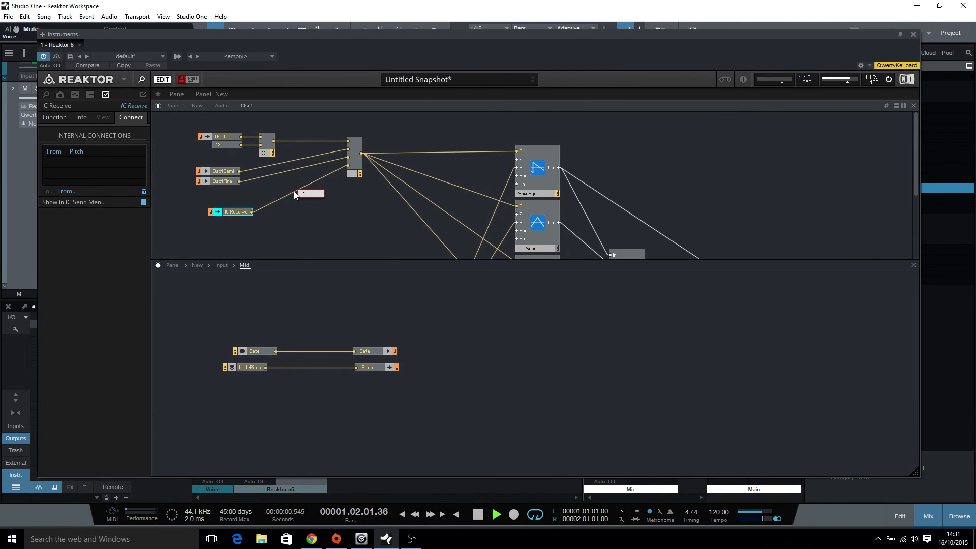
{"action": "left_click_drag", "start_coordinate": [236, 211], "coordinate": [225, 212]}
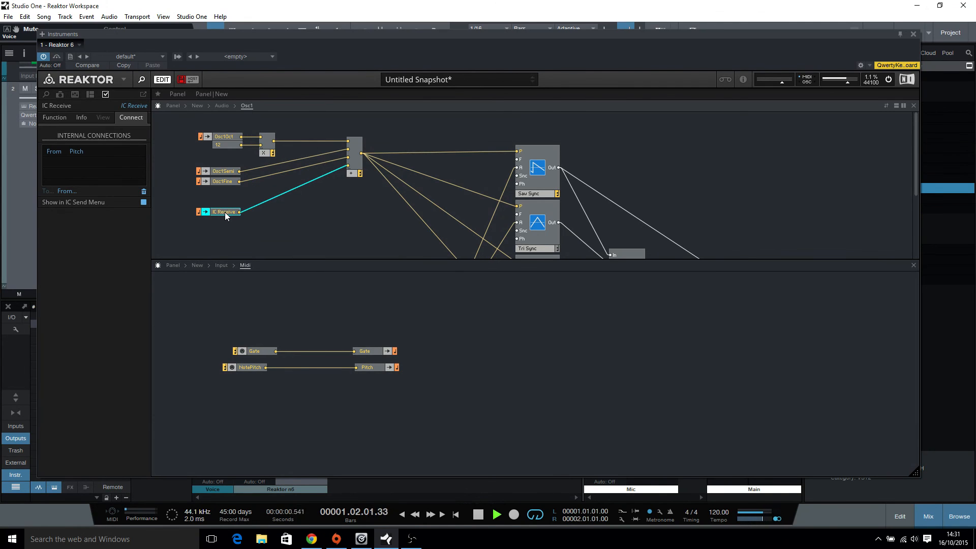
- Set the maximum range of the IC Receive terminal in the Osc1 macro to 127
{"action": "left_click", "coordinate": [60, 118]}
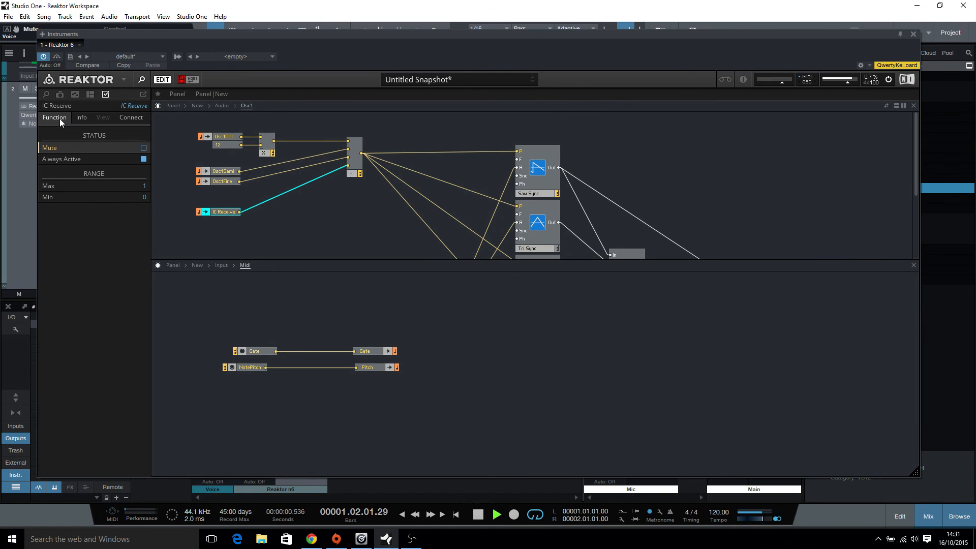
{"action": "double_click", "coordinate": [144, 185]}
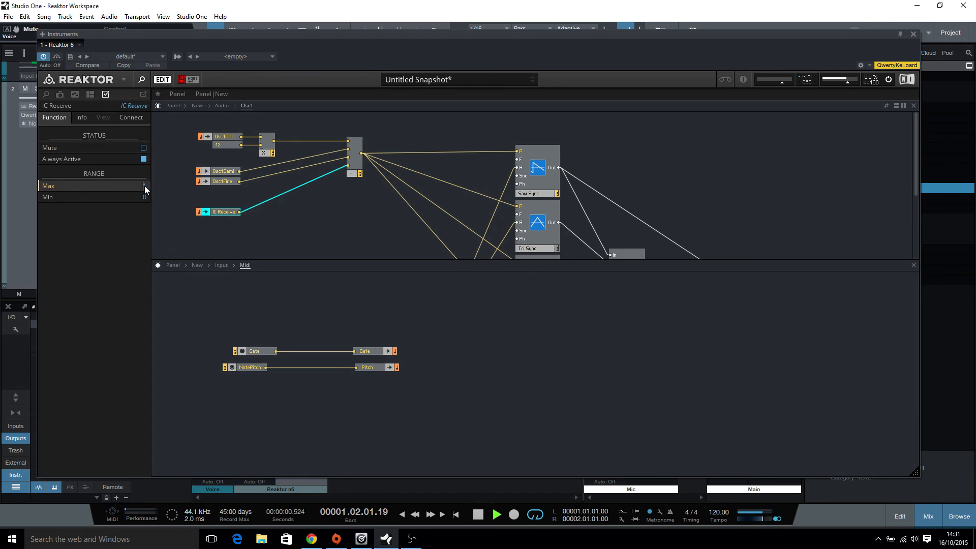
{"action": "type", "text": "127"}
{"action": "key", "text": "Return"}
{"action": "left_click", "coordinate": [337, 212]}
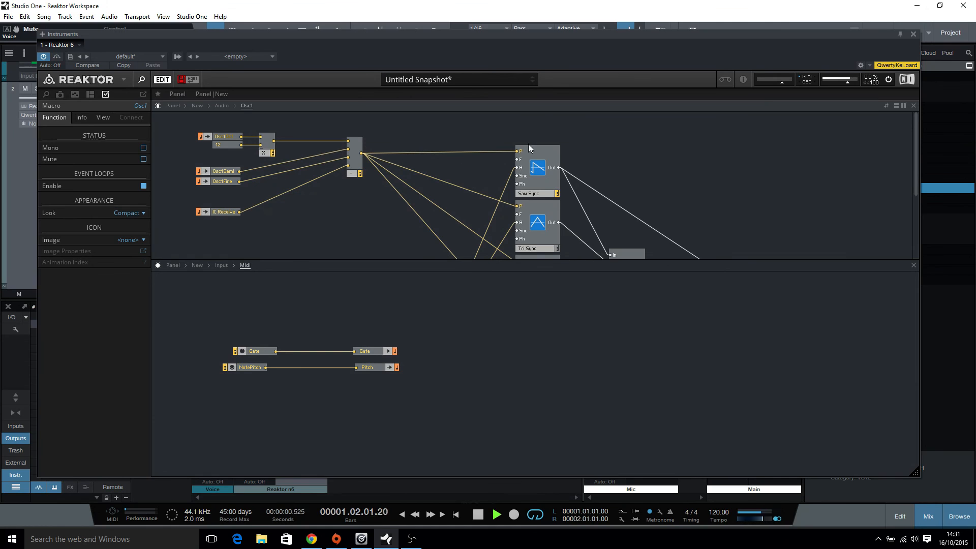
- Compare the range settings of the IC Receive terminal and the Pitch send, and check the receive's internal connection
{"action": "mouse_move", "coordinate": [515, 154]}
{"action": "mouse_move", "coordinate": [288, 193]}
{"action": "mouse_move", "coordinate": [319, 370]}
{"action": "left_click", "coordinate": [225, 211]}
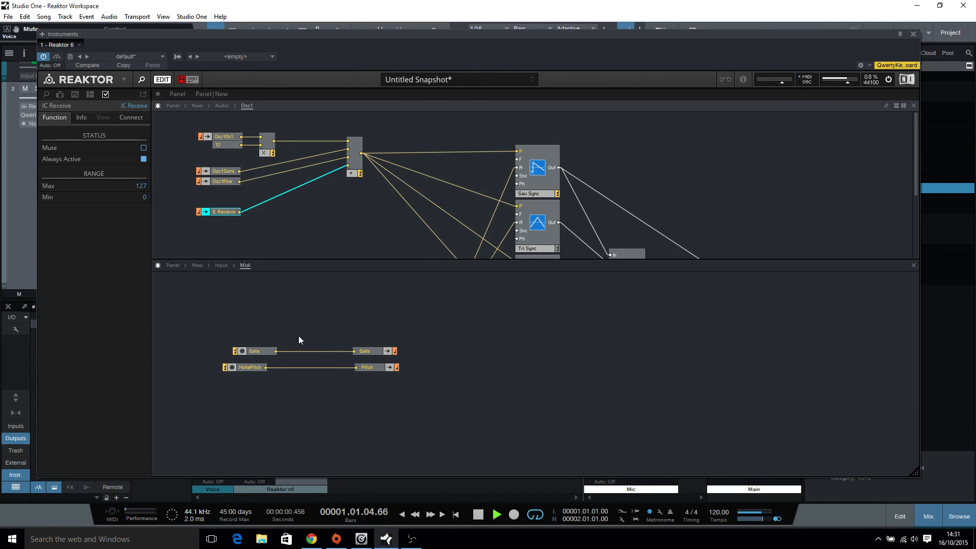
{"action": "left_click", "coordinate": [370, 367]}
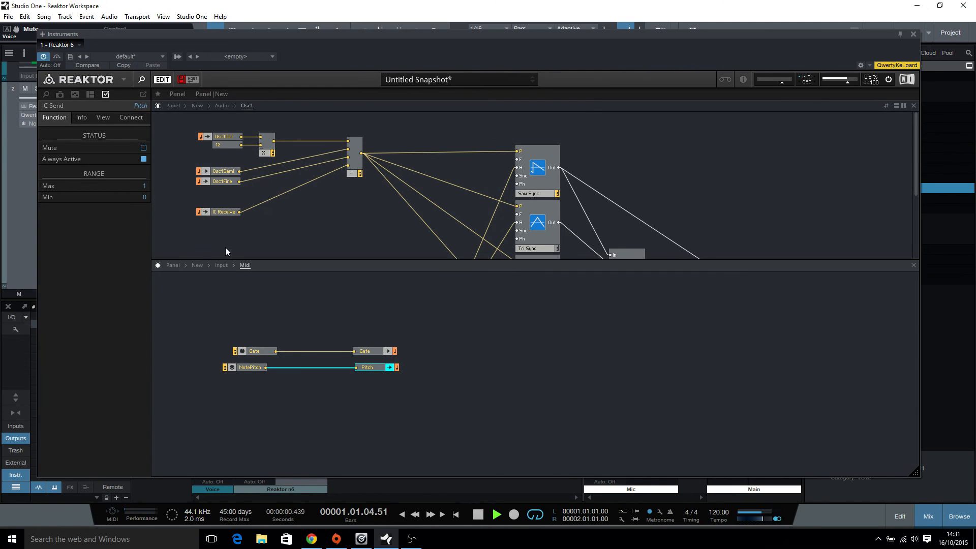
{"action": "left_click", "coordinate": [218, 212]}
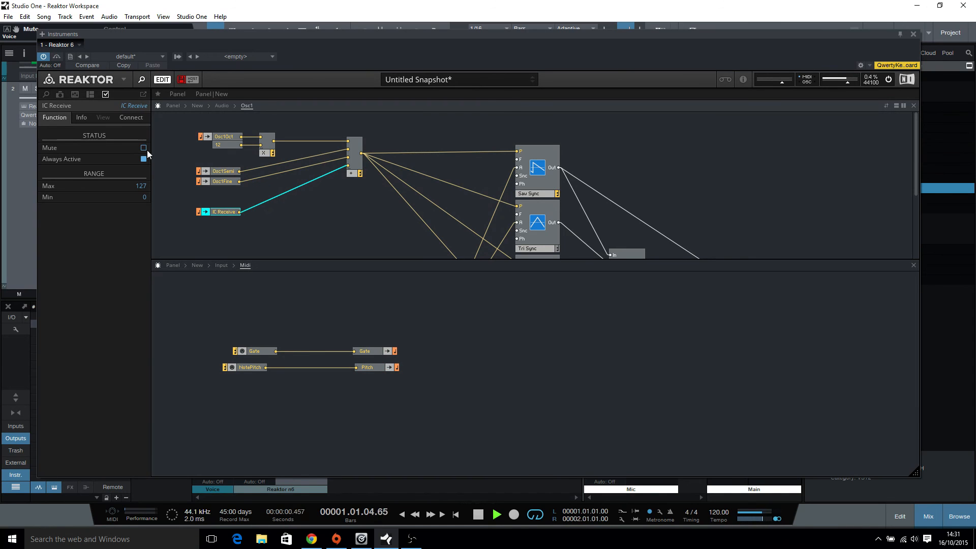
{"action": "left_click", "coordinate": [136, 118]}
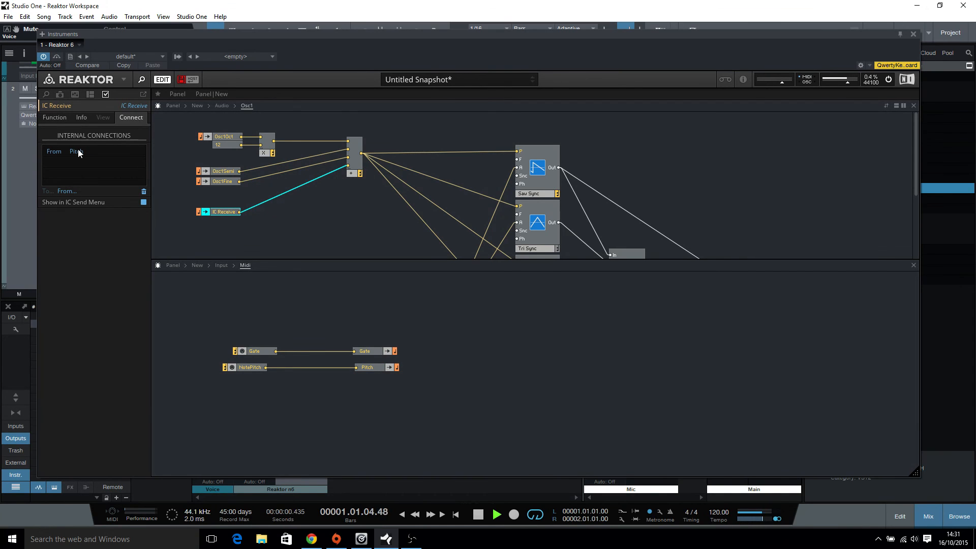
- Add a Note Pitch module to the Osc1 macro and wire it into the Add module's fourth input in place of IC Receive
{"action": "right_click", "coordinate": [248, 224]}
{"action": "mouse_move", "coordinate": [330, 226]}
{"action": "mouse_move", "coordinate": [379, 242]}
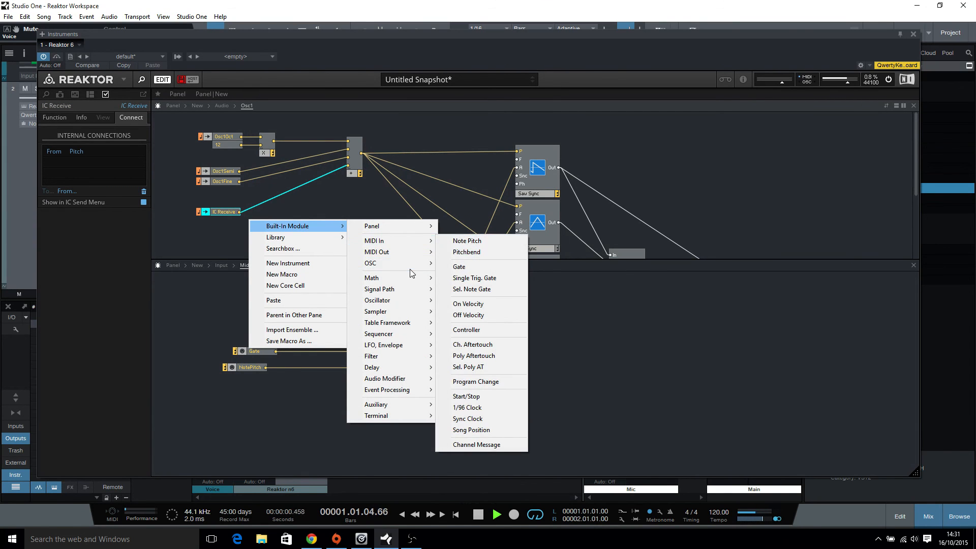
{"action": "left_click", "coordinate": [471, 241]}
{"action": "left_click_drag", "start_coordinate": [287, 224], "coordinate": [348, 166]}
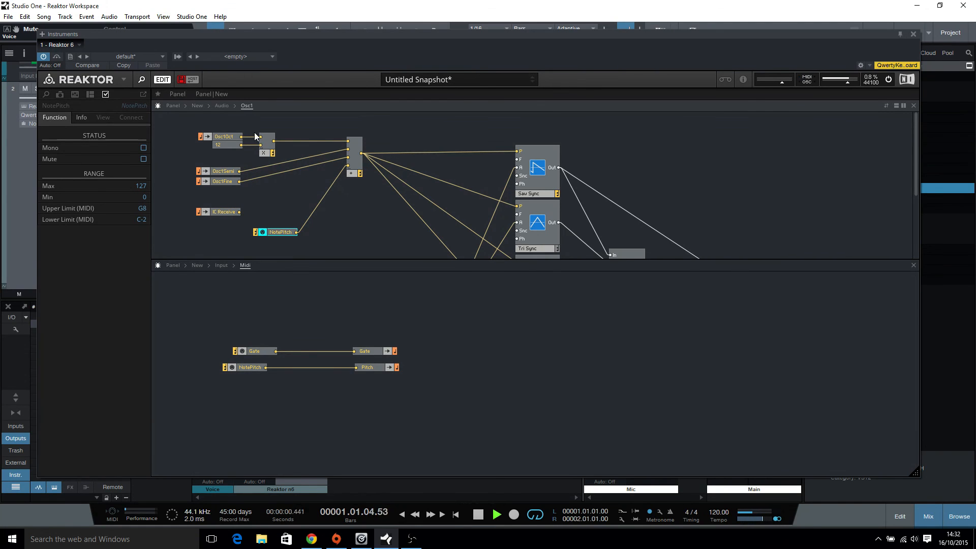
- On the instrument panel, set the Mod Env Attack to 0 and move the four amp envelope sends clear of the Amp Env knobs
{"action": "left_click", "coordinate": [189, 94]}
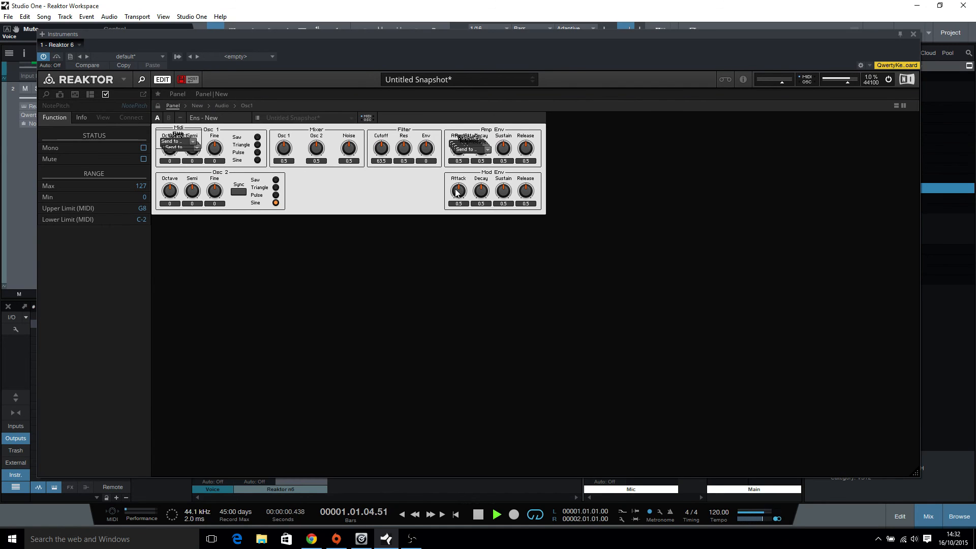
{"action": "left_click_drag", "start_coordinate": [457, 193], "coordinate": [454, 218]}
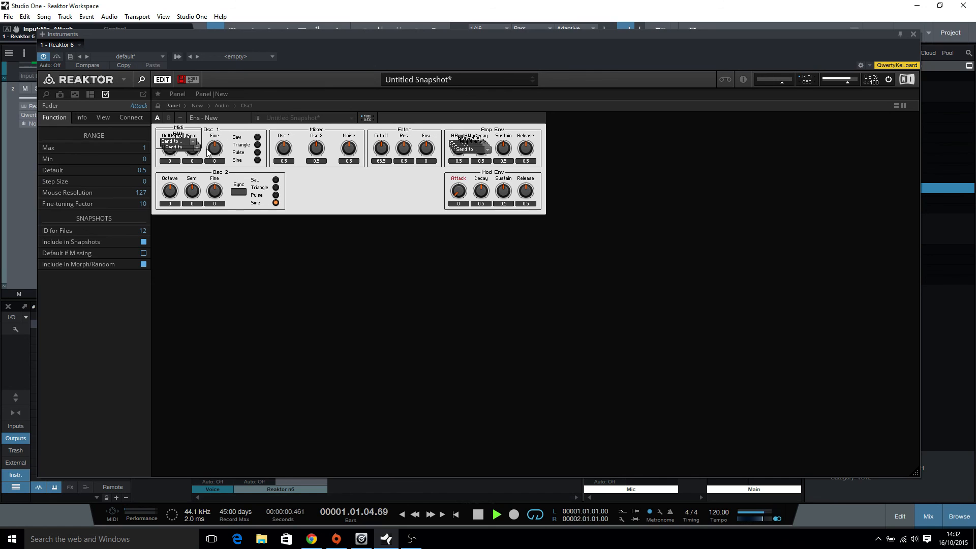
{"action": "left_click", "coordinate": [466, 143]}
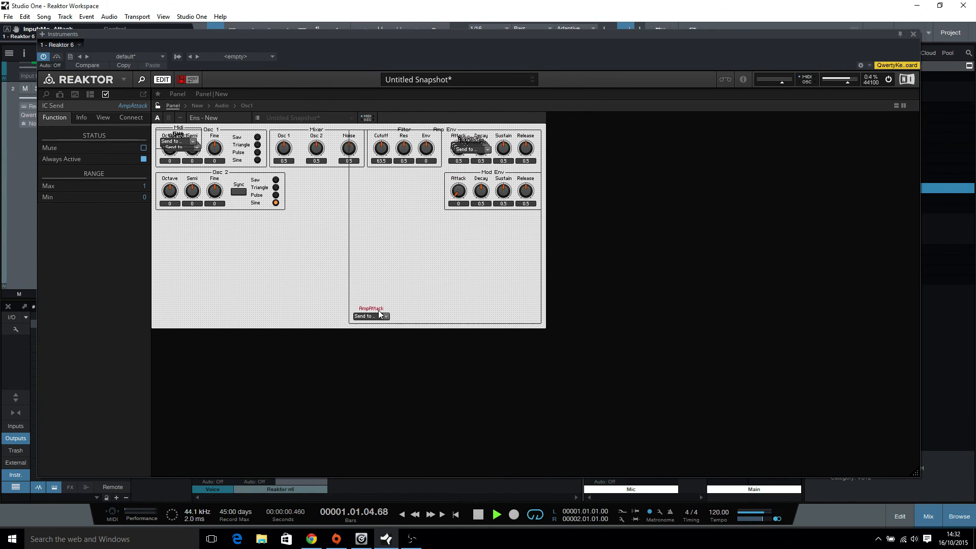
{"action": "left_click", "coordinate": [466, 143]}
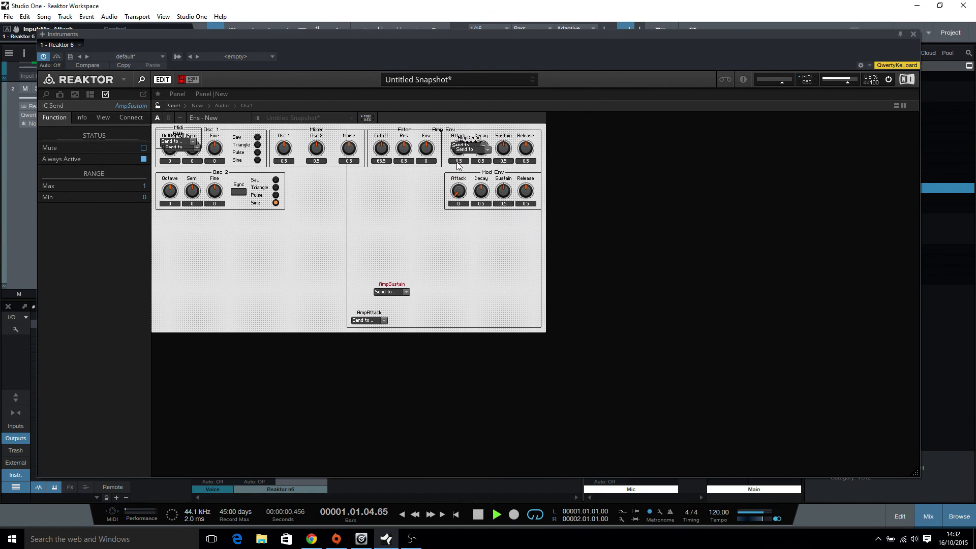
{"action": "left_click", "coordinate": [468, 144]}
{"action": "left_click_drag", "start_coordinate": [474, 145], "coordinate": [445, 269]}
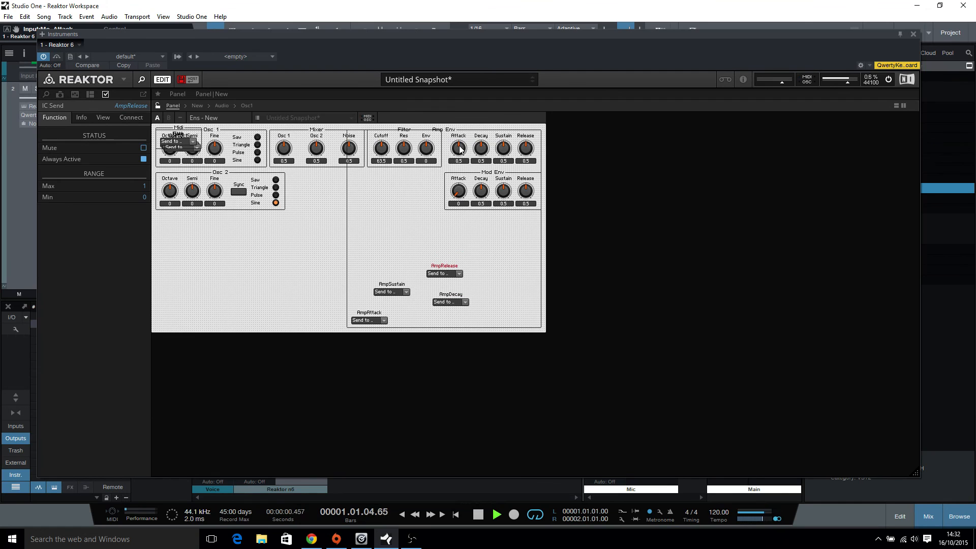
{"action": "left_click", "coordinate": [158, 105]}
- Set the Amp Env Attack, Sustain and Release knobs to 0 and stop playback
{"action": "left_click_drag", "start_coordinate": [462, 143], "coordinate": [464, 208]}
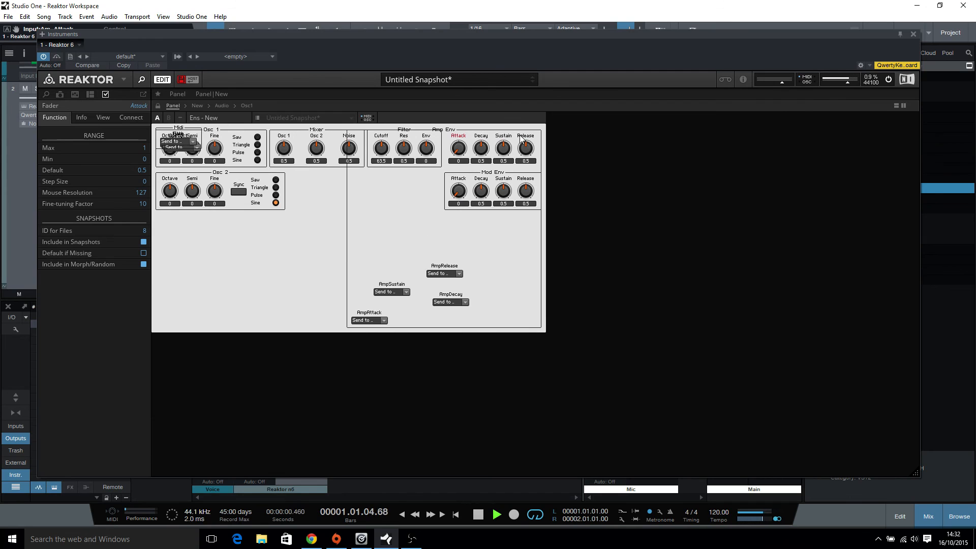
{"action": "left_click_drag", "start_coordinate": [503, 148], "coordinate": [502, 216]}
{"action": "left_click_drag", "start_coordinate": [527, 146], "coordinate": [527, 213]}
{"action": "left_click", "coordinate": [478, 514]}
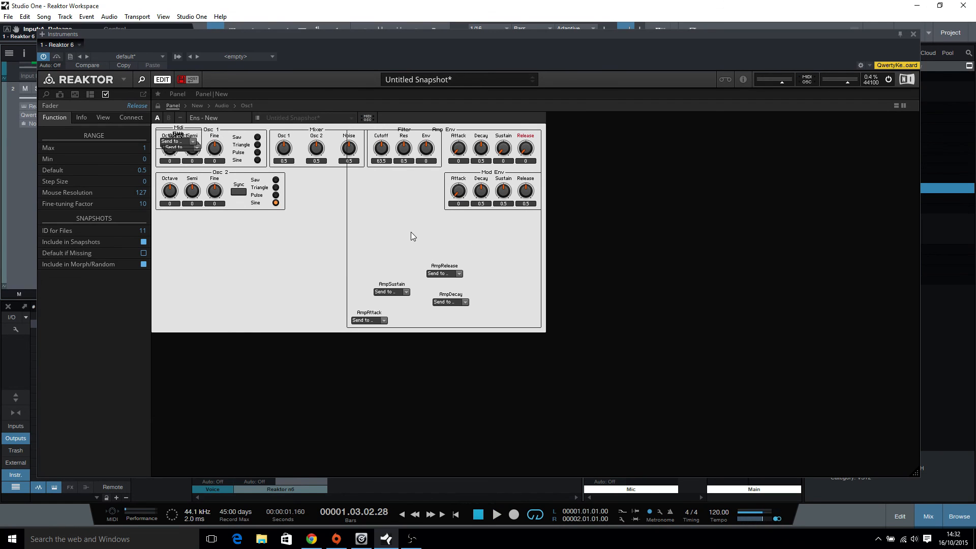
- Hide the AmpSustain, AmpAttack, AmpRelease and AmpDecay sends from panel view A
{"action": "left_click", "coordinate": [392, 286]}
{"action": "left_click", "coordinate": [103, 116]}
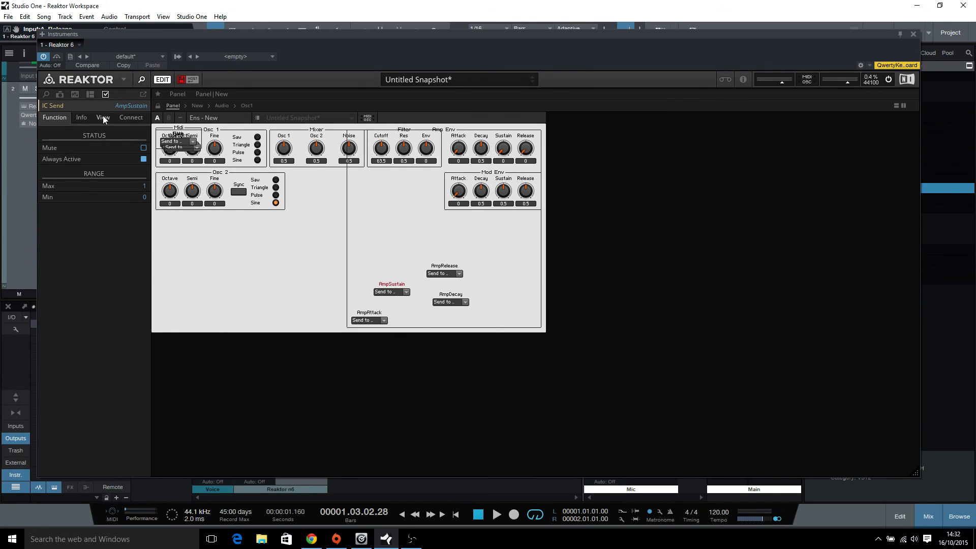
{"action": "left_click", "coordinate": [145, 162]}
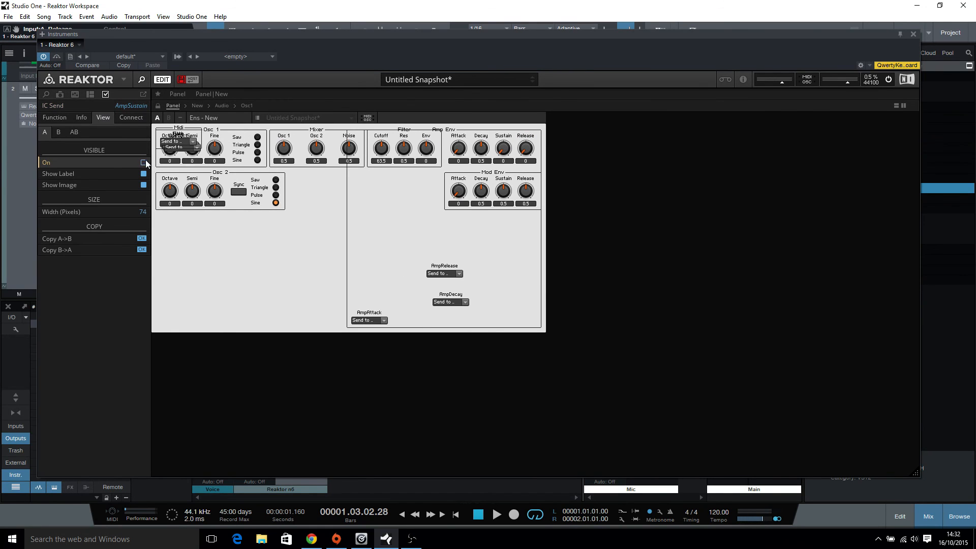
{"action": "left_click", "coordinate": [379, 316]}
{"action": "left_click", "coordinate": [144, 162]}
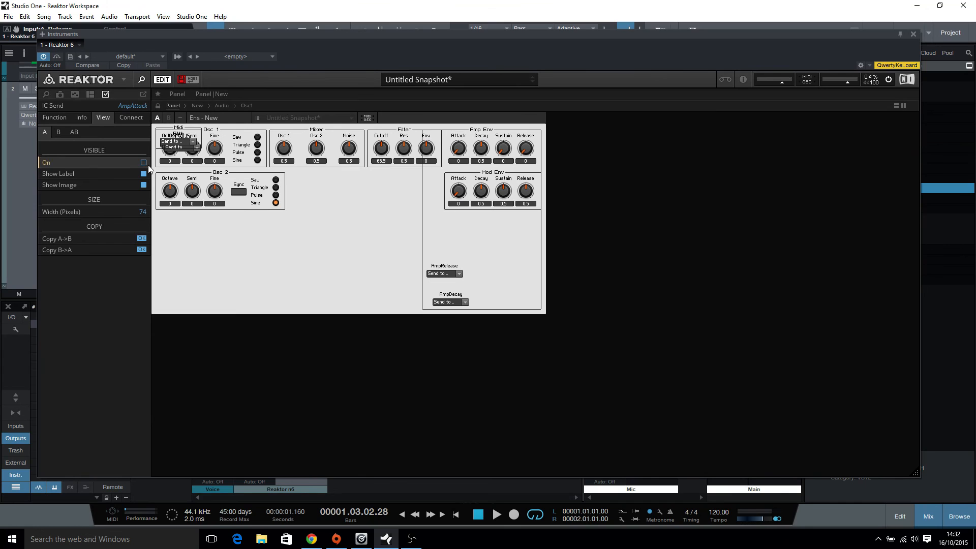
{"action": "left_click", "coordinate": [445, 269]}
{"action": "left_click", "coordinate": [144, 162]}
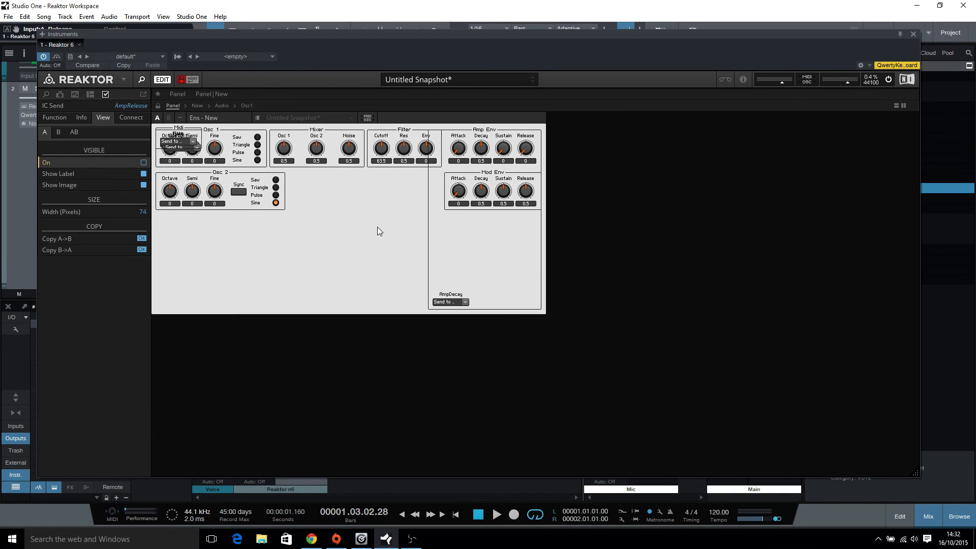
{"action": "left_click", "coordinate": [456, 294]}
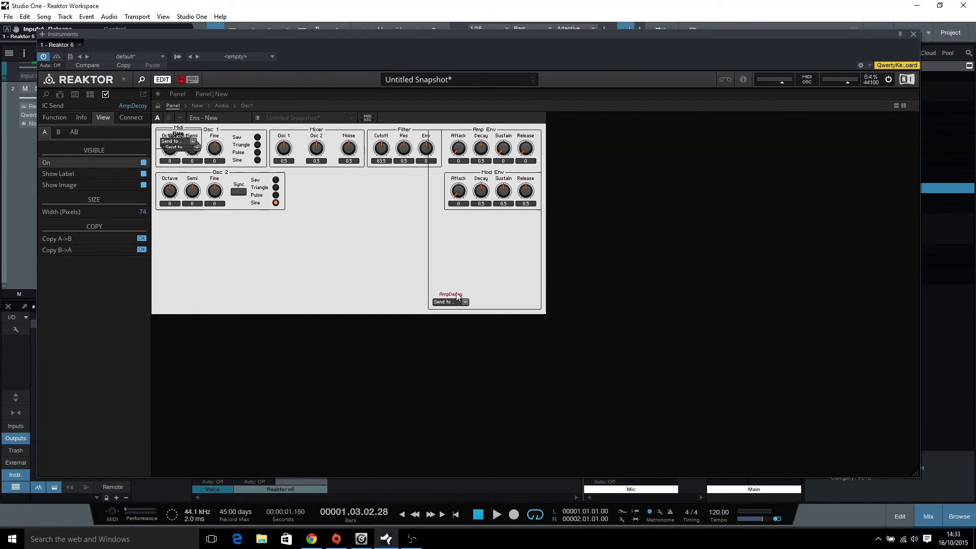
{"action": "left_click", "coordinate": [144, 163]}
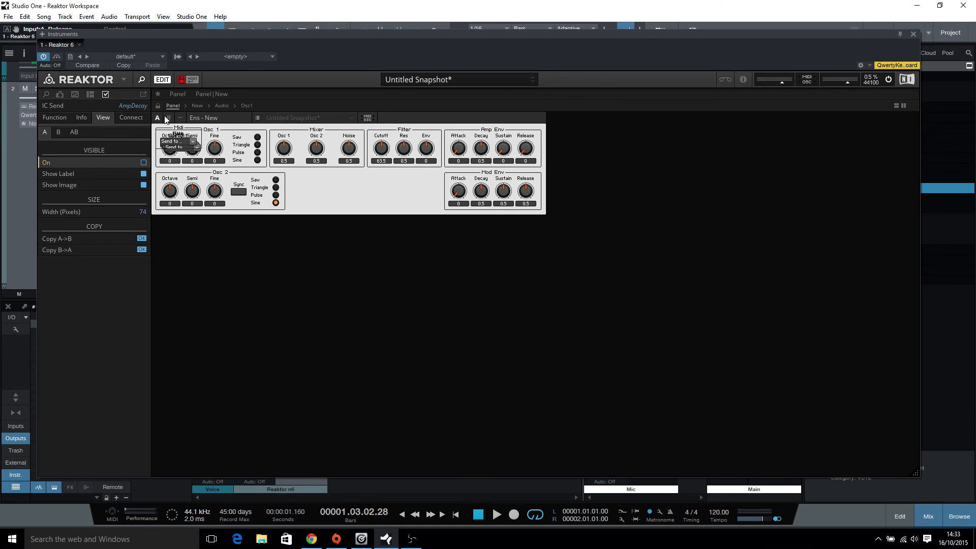
- Unlock the panel, move the Midi macro frame and Osc1Semi send off the Osc 1 knobs, and hide the Midi macro
{"action": "left_click", "coordinate": [158, 107]}
{"action": "left_click_drag", "start_coordinate": [175, 129], "coordinate": [304, 232]}
{"action": "left_click_drag", "start_coordinate": [319, 243], "coordinate": [348, 209]}
{"action": "left_click_drag", "start_coordinate": [190, 137], "coordinate": [345, 276]}
{"action": "left_click_drag", "start_coordinate": [348, 214], "coordinate": [348, 211]}
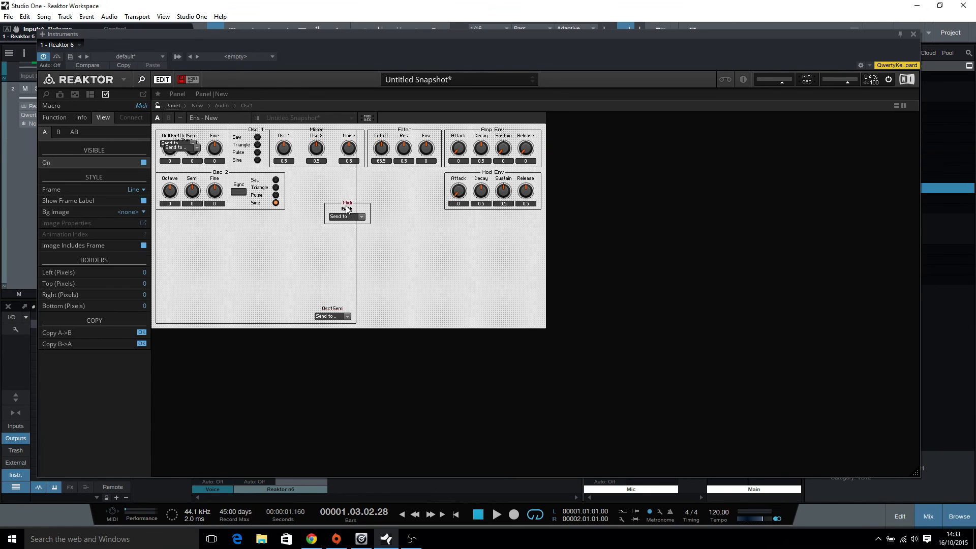
{"action": "left_click", "coordinate": [143, 162]}
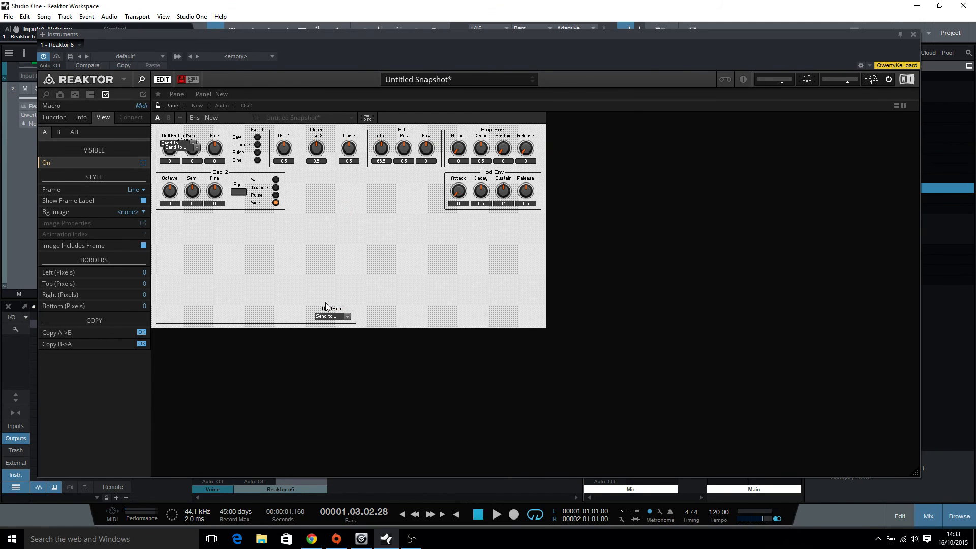
- Hide the Osc1Semi, Osc1Fine and Osc1Oct sends from the panel and lock the panel layout
{"action": "left_click_drag", "start_coordinate": [326, 307], "coordinate": [370, 219]}
{"action": "left_click_drag", "start_coordinate": [190, 146], "coordinate": [333, 254]}
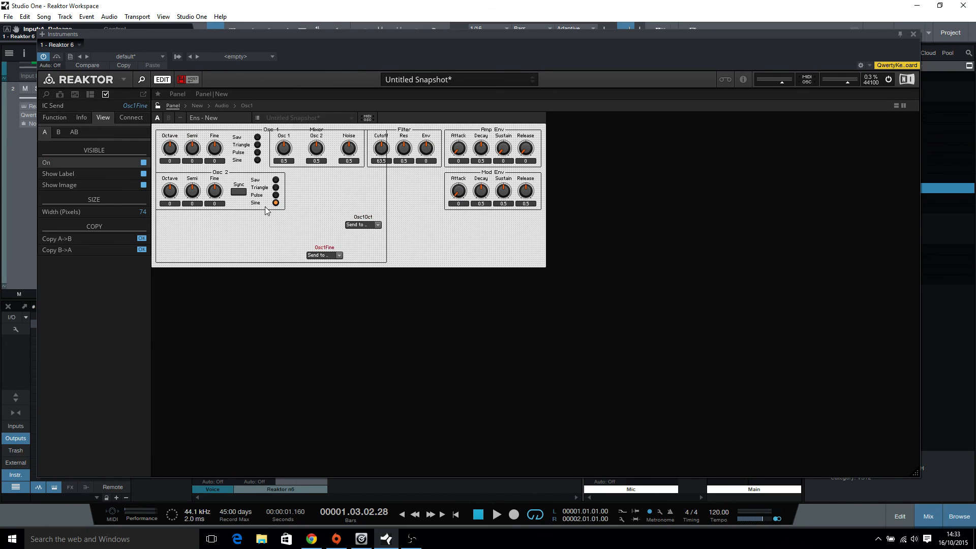
{"action": "left_click", "coordinate": [143, 162]}
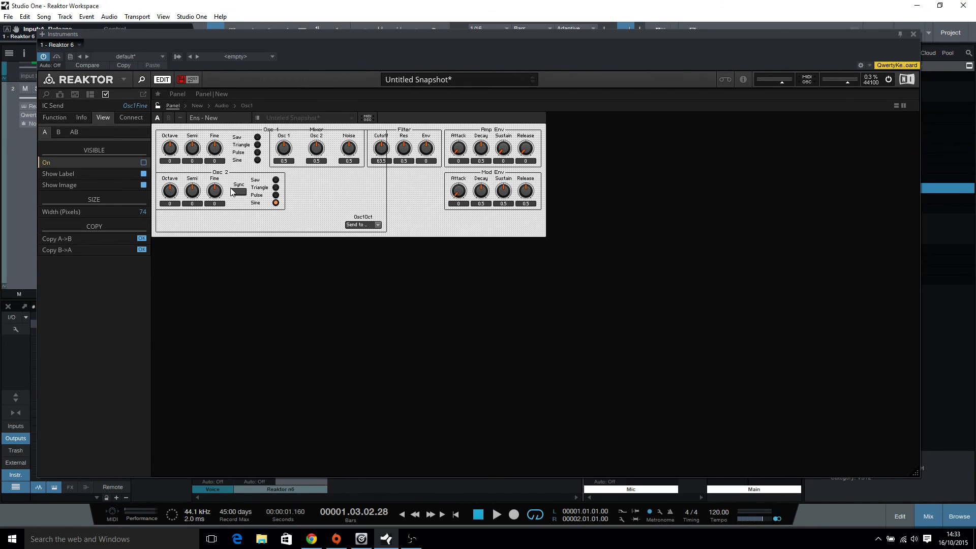
{"action": "left_click", "coordinate": [359, 222]}
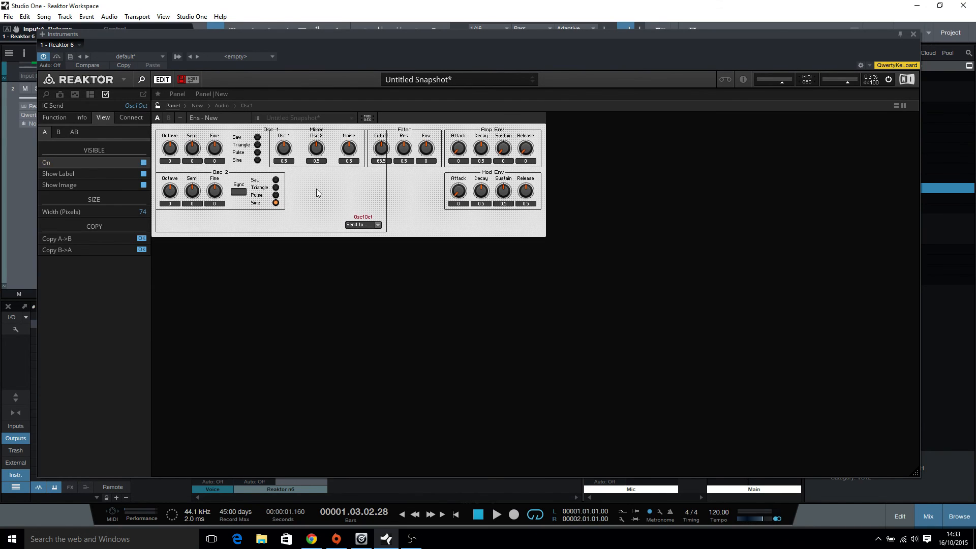
{"action": "left_click", "coordinate": [143, 162]}
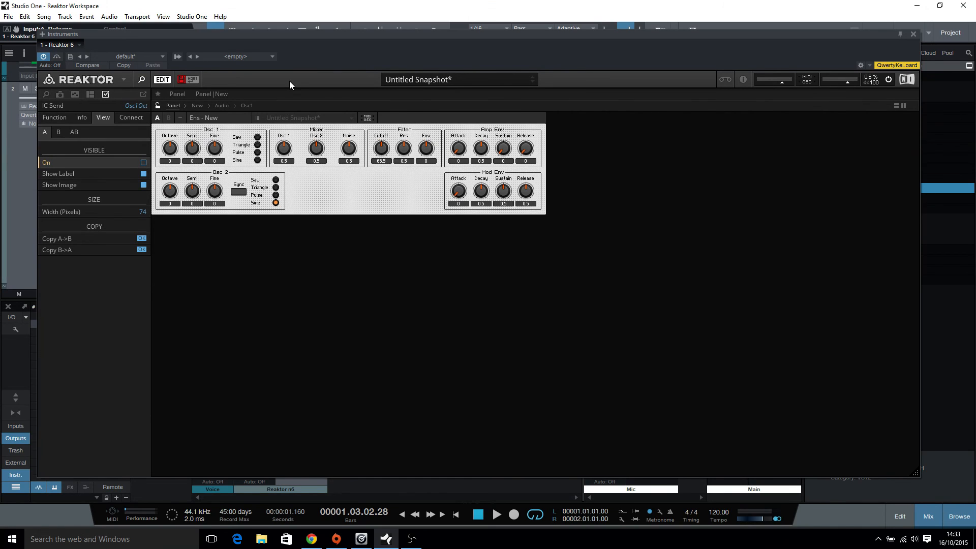
{"action": "left_click", "coordinate": [159, 105]}
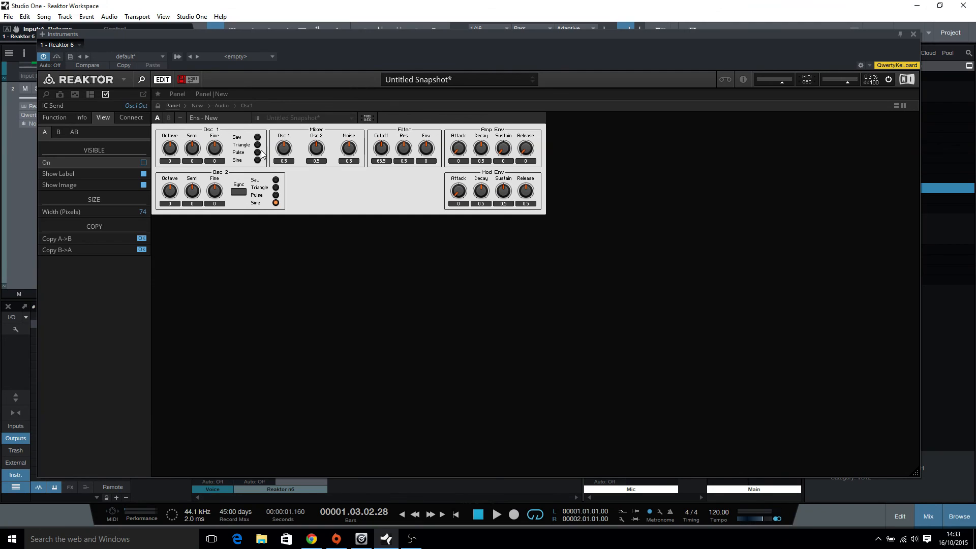
- In the Osc1 macro structure, wire the waveform switch's output to the Osc 1 output terminal in place of the Saw Sync oscillator
{"action": "left_click", "coordinate": [246, 105]}
{"action": "left_click", "coordinate": [337, 261]}
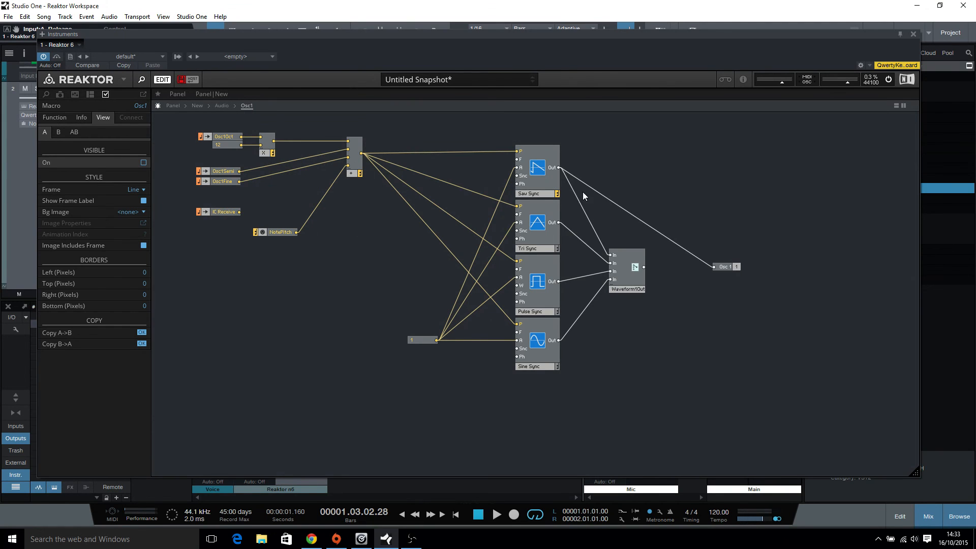
{"action": "left_click", "coordinate": [661, 233]}
{"action": "left_click_drag", "start_coordinate": [645, 267], "coordinate": [714, 267]}
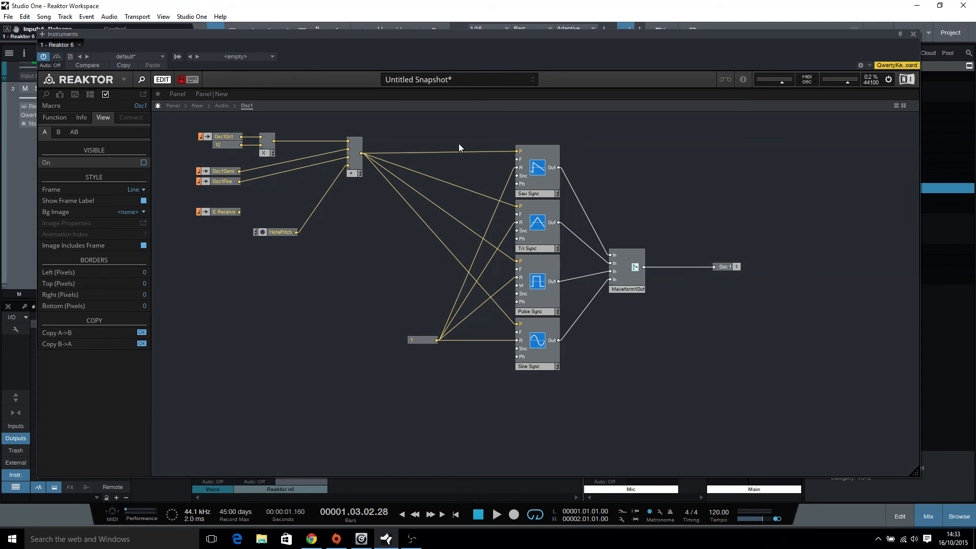
- Start playback, try Osc 1's Saw, Triangle and Pulse waveforms from the panel, and lower its Octave to -2 with Pulse selected
{"action": "left_click", "coordinate": [182, 93]}
{"action": "left_click", "coordinate": [257, 137]}
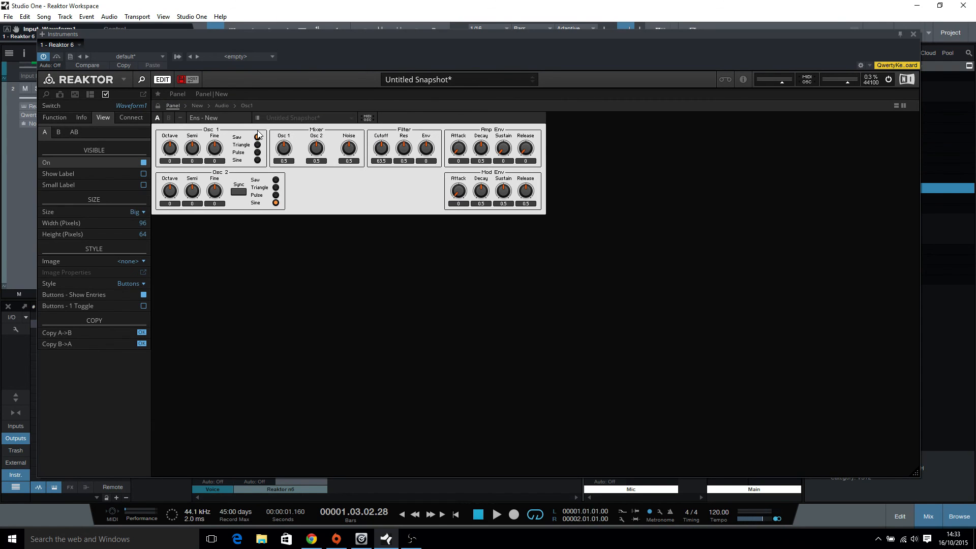
{"action": "key", "text": "space"}
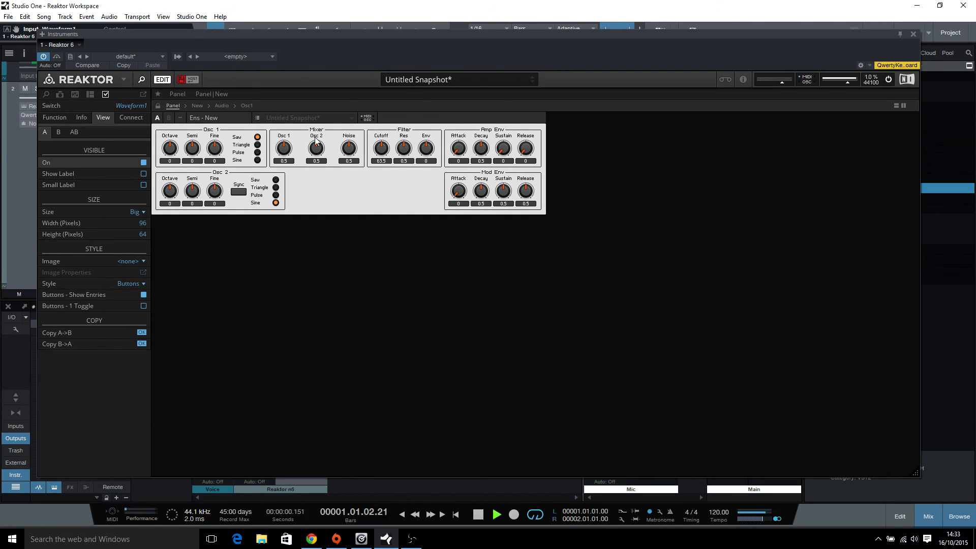
{"action": "left_click", "coordinate": [257, 144]}
{"action": "left_click", "coordinate": [258, 152]}
{"action": "left_click", "coordinate": [172, 105]}
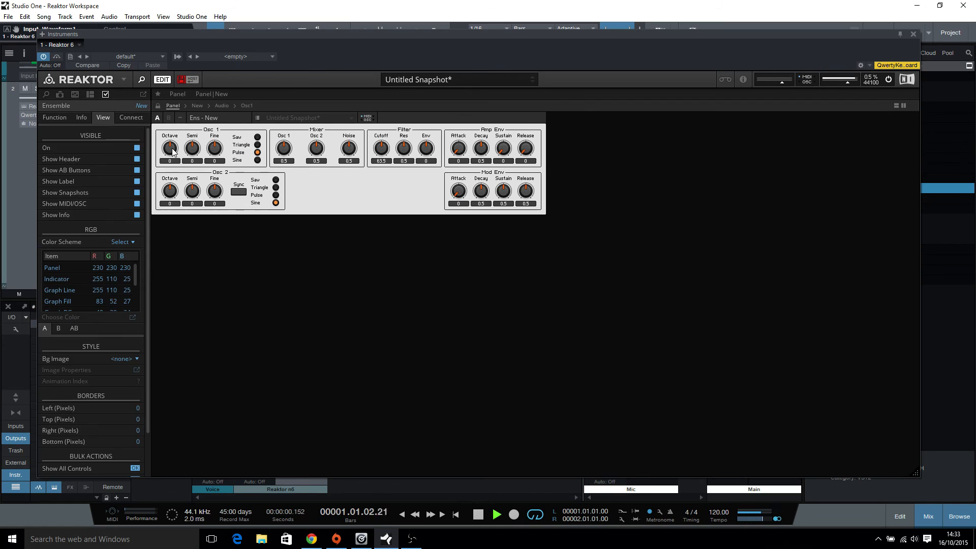
{"action": "left_click_drag", "start_coordinate": [173, 151], "coordinate": [188, 347]}
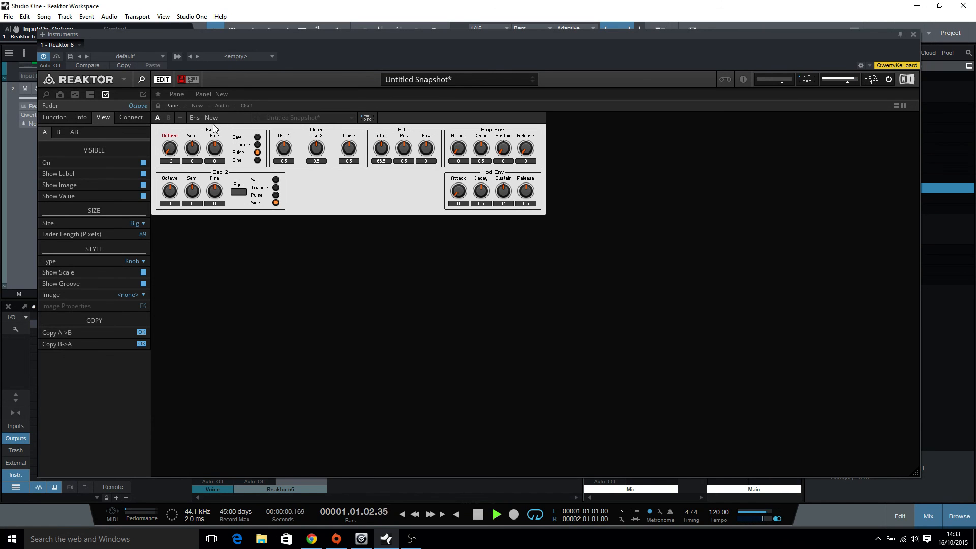
- In the Osc1 macro structure, set the Osc1Oct receiver's range to a maximum of 2 and a minimum of -2
{"action": "left_click", "coordinate": [246, 105]}
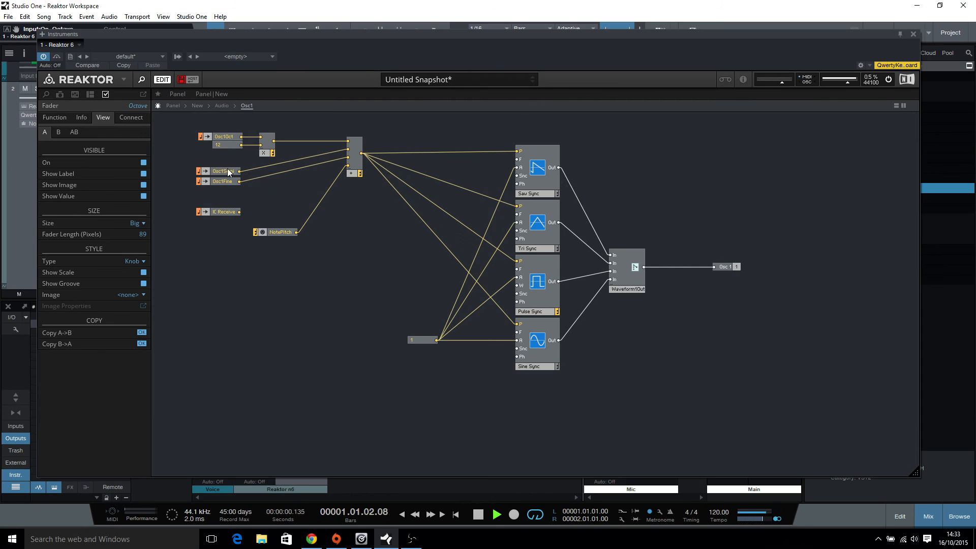
{"action": "left_click", "coordinate": [226, 137]}
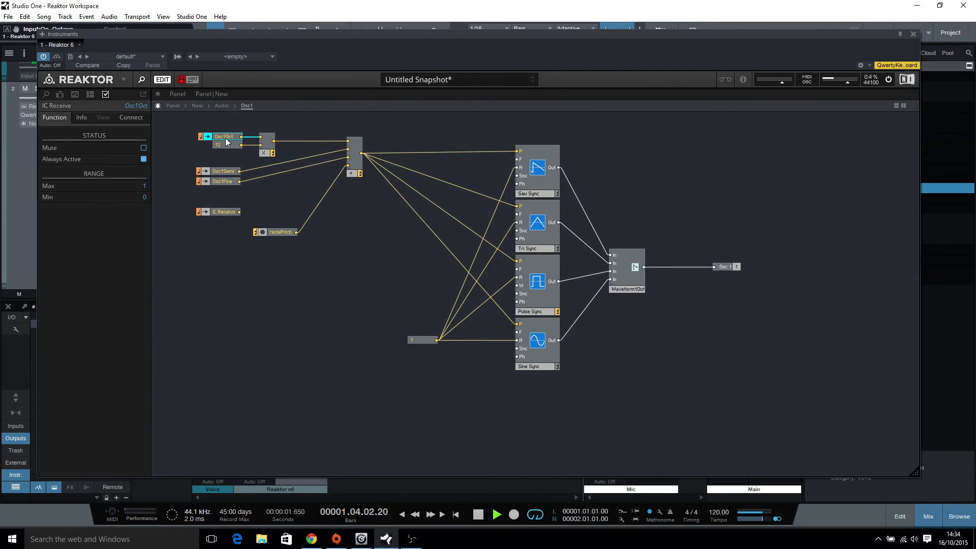
{"action": "double_click", "coordinate": [145, 185]}
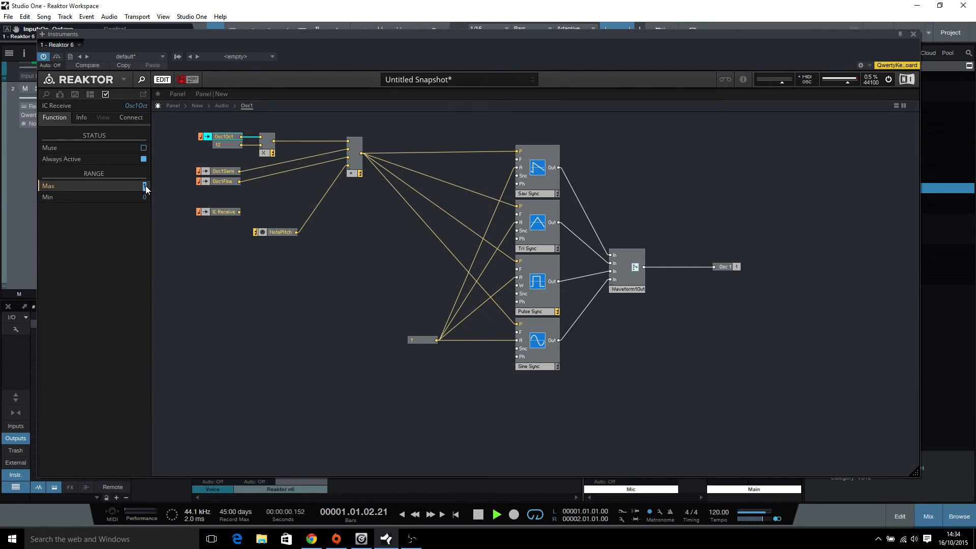
{"action": "type", "text": "2"}
{"action": "double_click", "coordinate": [145, 197]}
{"action": "type", "text": "-2"}
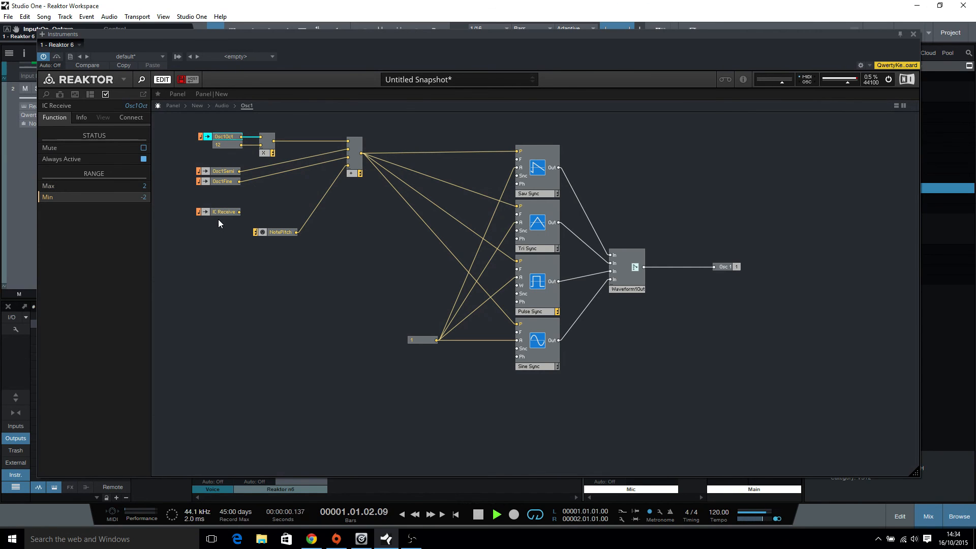
{"action": "left_click", "coordinate": [255, 299]}
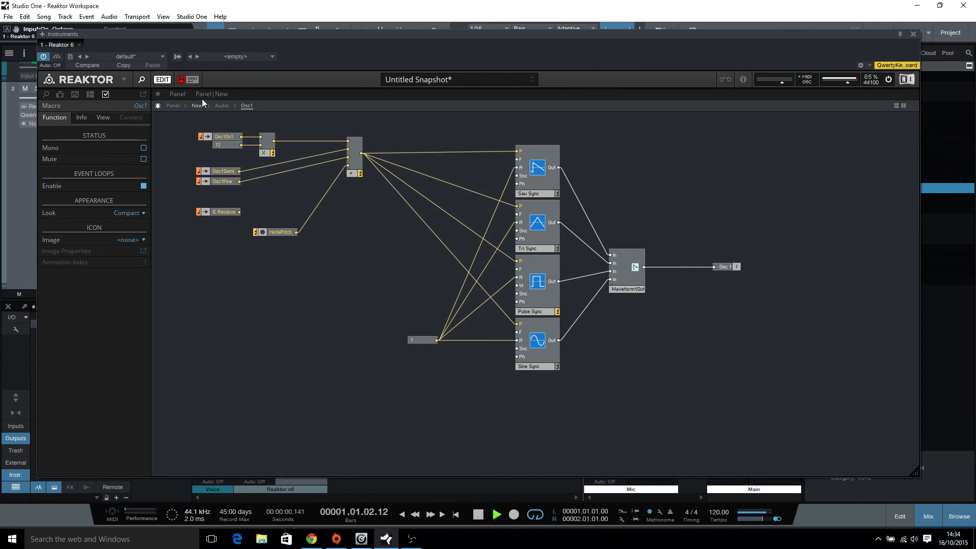
- Check the Osc 1 Semi knob's range on the panel and set the Osc1Semi receiver to maximum 12 and minimum -12
{"action": "left_click", "coordinate": [177, 94]}
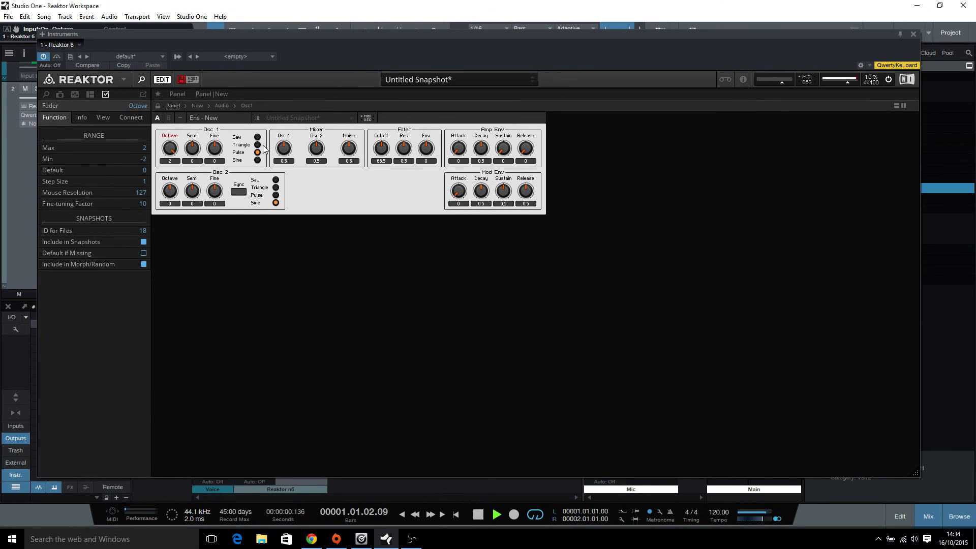
{"action": "left_click", "coordinate": [193, 147]}
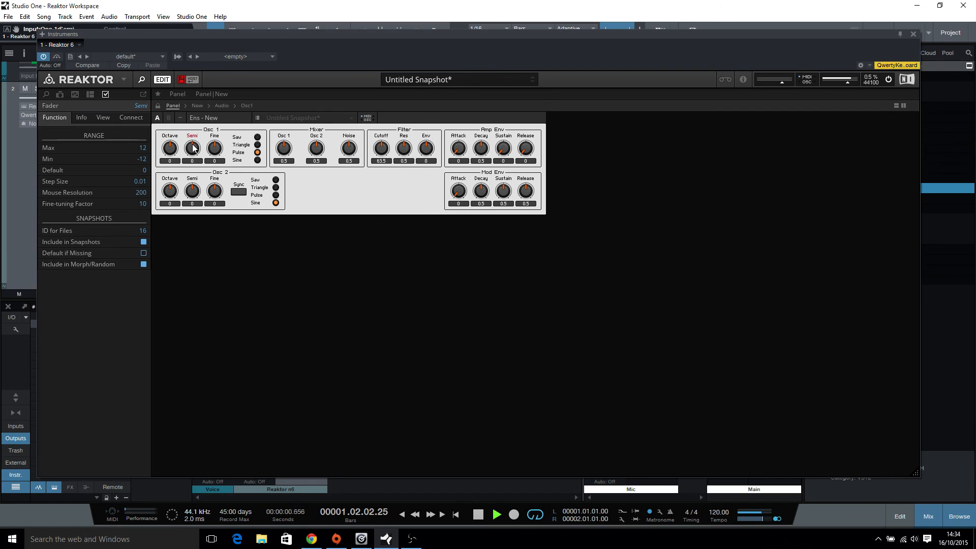
{"action": "left_click", "coordinate": [245, 105]}
{"action": "left_click", "coordinate": [219, 172]}
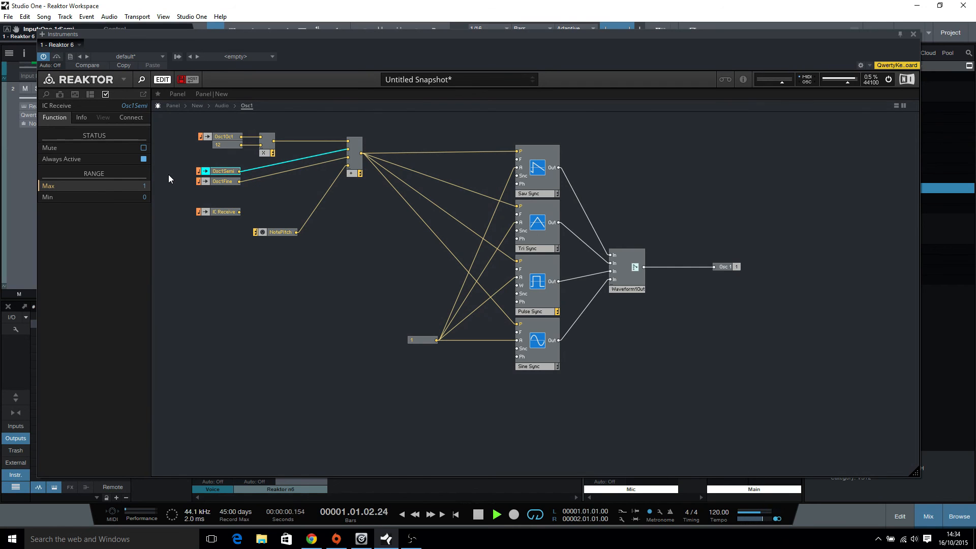
{"action": "type", "text": "12"}
{"action": "left_click", "coordinate": [144, 197]}
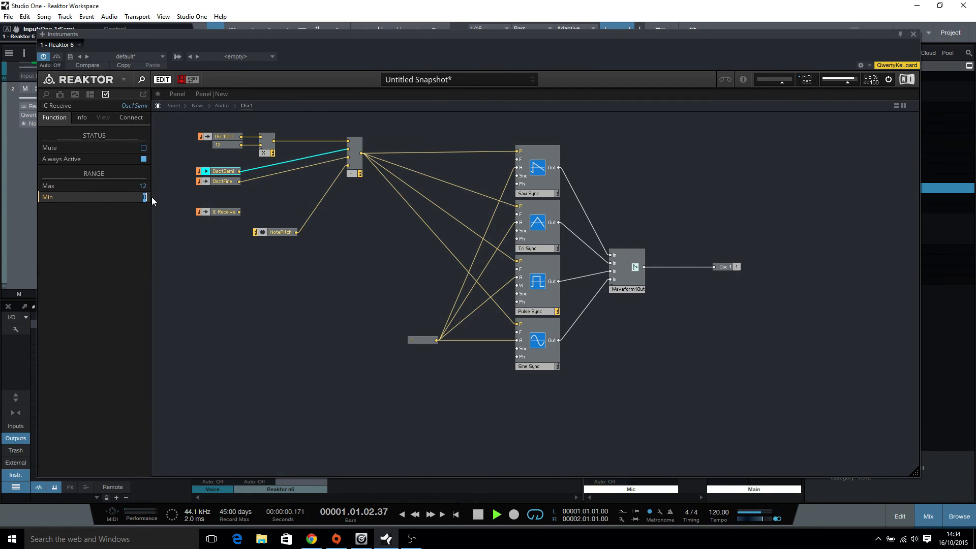
{"action": "type", "text": "-12"}
{"action": "left_click", "coordinate": [235, 275]}
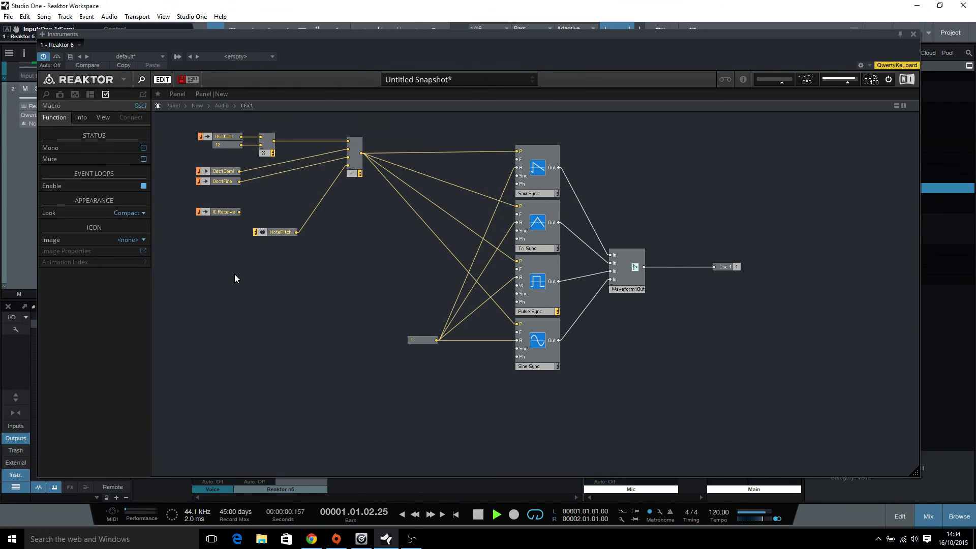
- Move NotePitch beneath the IC Receive module and wire IC Receive into the adder's last input in place of NotePitch
{"action": "left_click", "coordinate": [272, 233]}
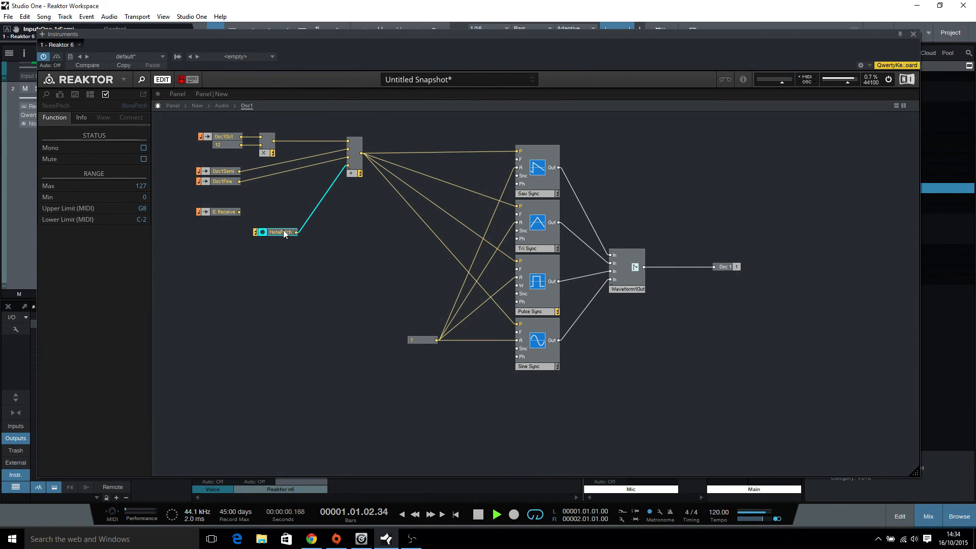
{"action": "left_click_drag", "start_coordinate": [282, 231], "coordinate": [236, 237]}
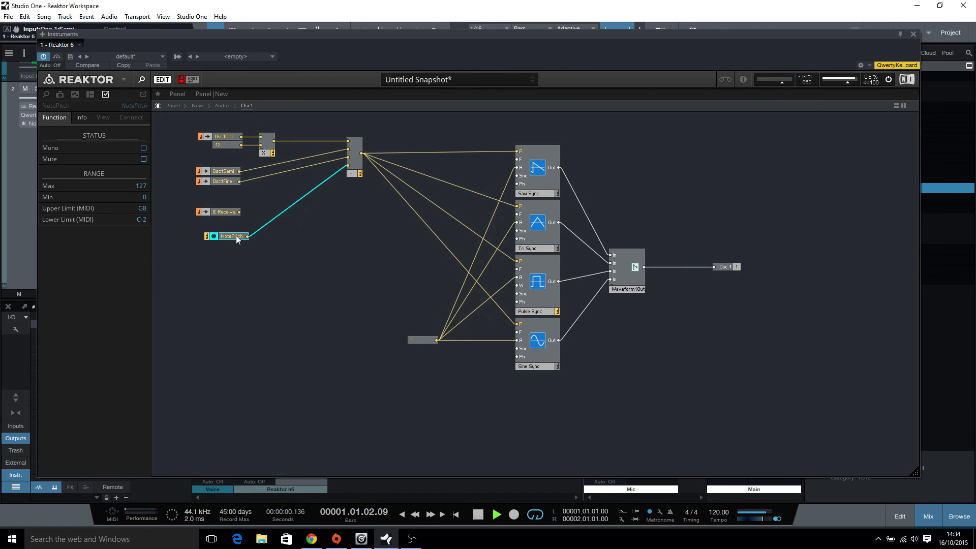
{"action": "left_click", "coordinate": [219, 211]}
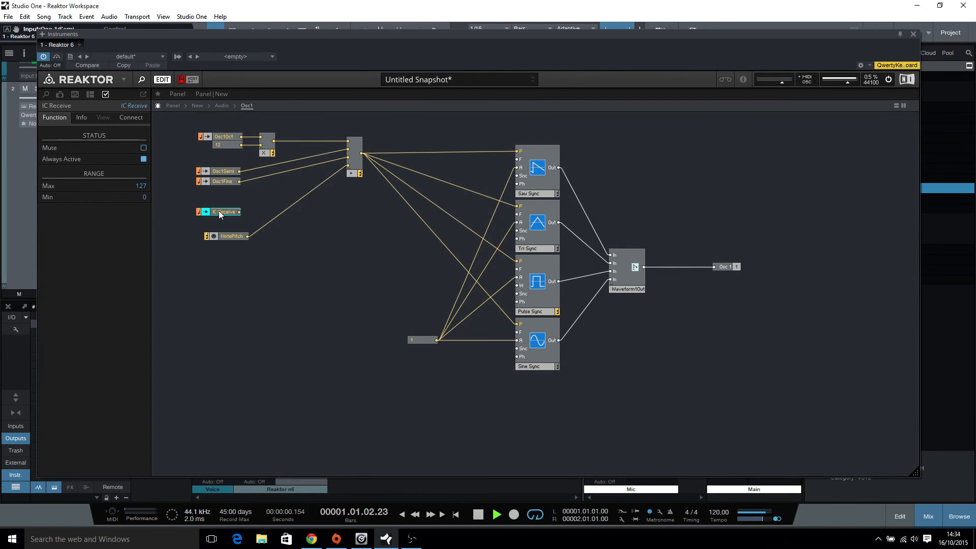
{"action": "left_click", "coordinate": [220, 236]}
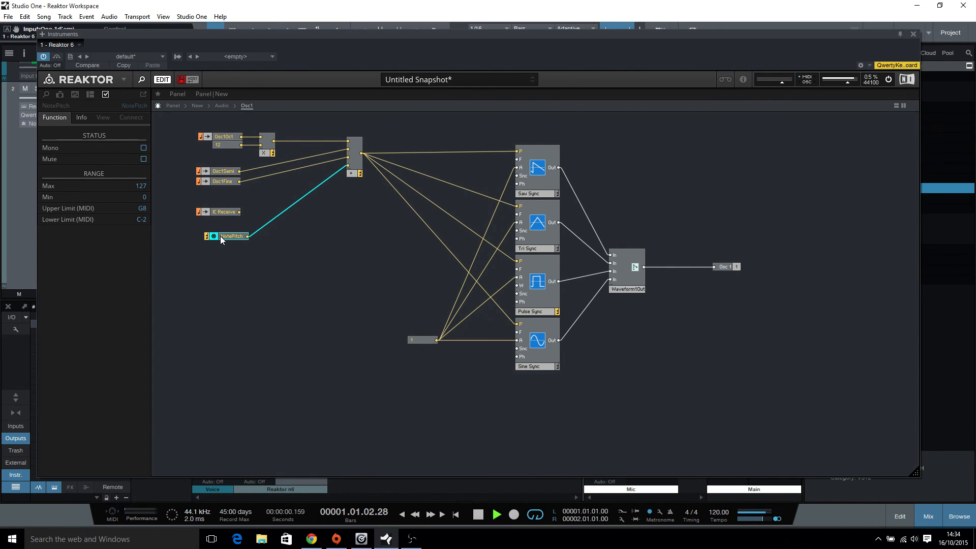
{"action": "left_click", "coordinate": [221, 212]}
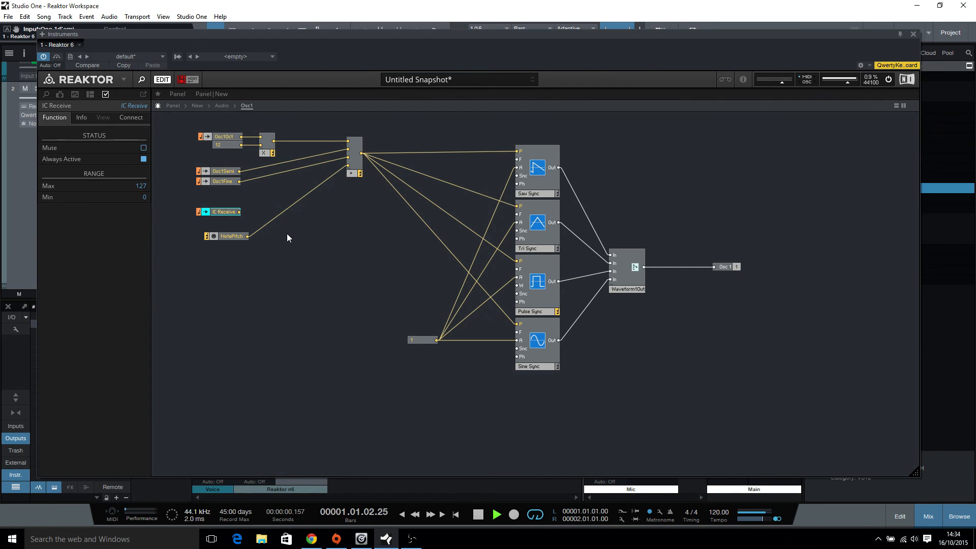
{"action": "left_click_drag", "start_coordinate": [238, 212], "coordinate": [347, 165]}
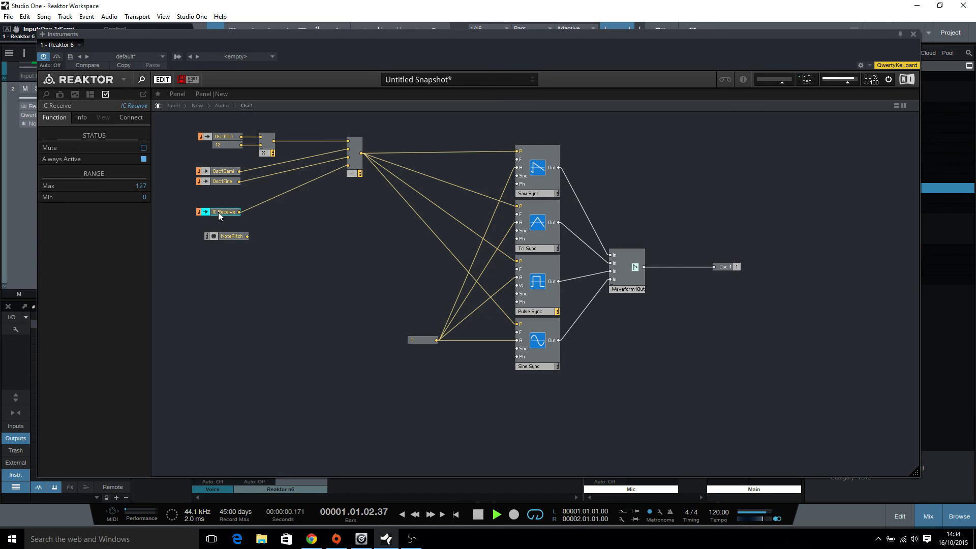
{"action": "mouse_move", "coordinate": [278, 200]}
- In the Audio macro structure, move the Amp Env macro down beside the Osc 2 macro, clear of the oscillator wire
{"action": "double_click", "coordinate": [679, 194]}
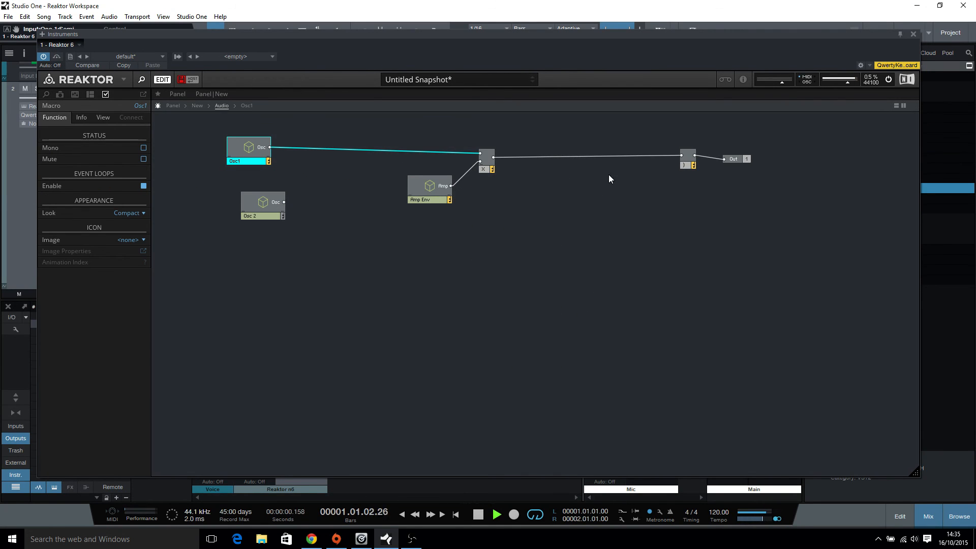
{"action": "left_click_drag", "start_coordinate": [435, 194], "coordinate": [360, 235]}
{"action": "right_click", "coordinate": [420, 243]}
{"action": "mouse_move", "coordinate": [455, 249]}
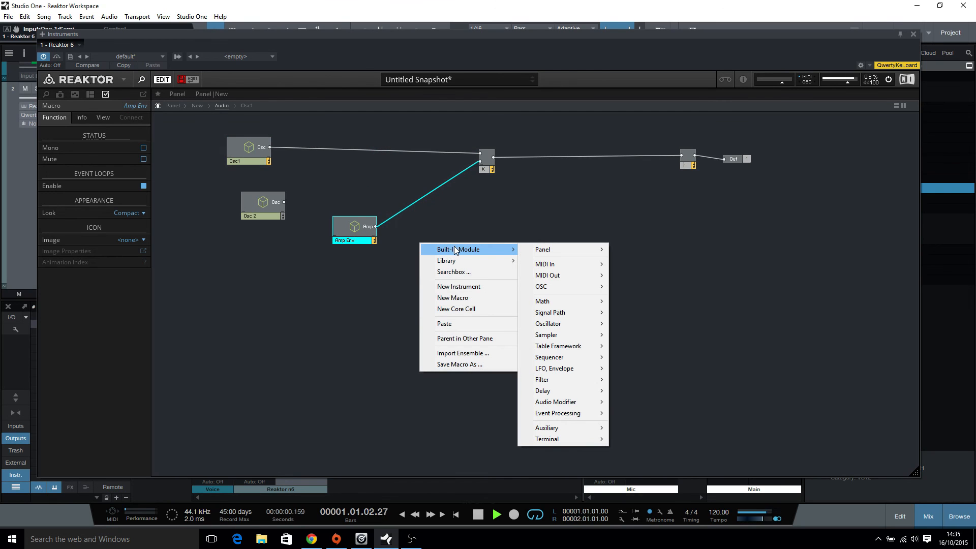
{"action": "left_click", "coordinate": [383, 169]}
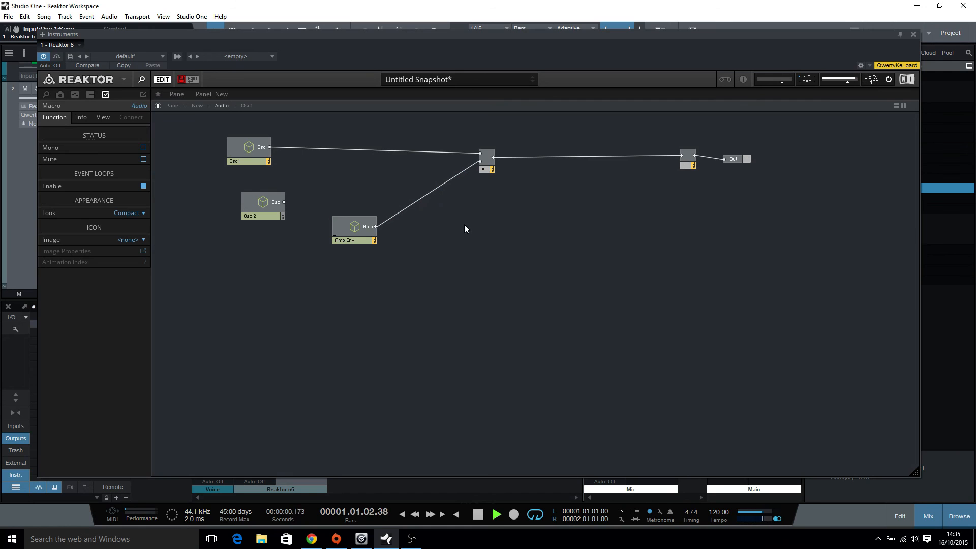
- In the Osc1 macro, wire NotePitch back into the adder's last input in place of IC Receive and restart playback
{"action": "double_click", "coordinate": [249, 145]}
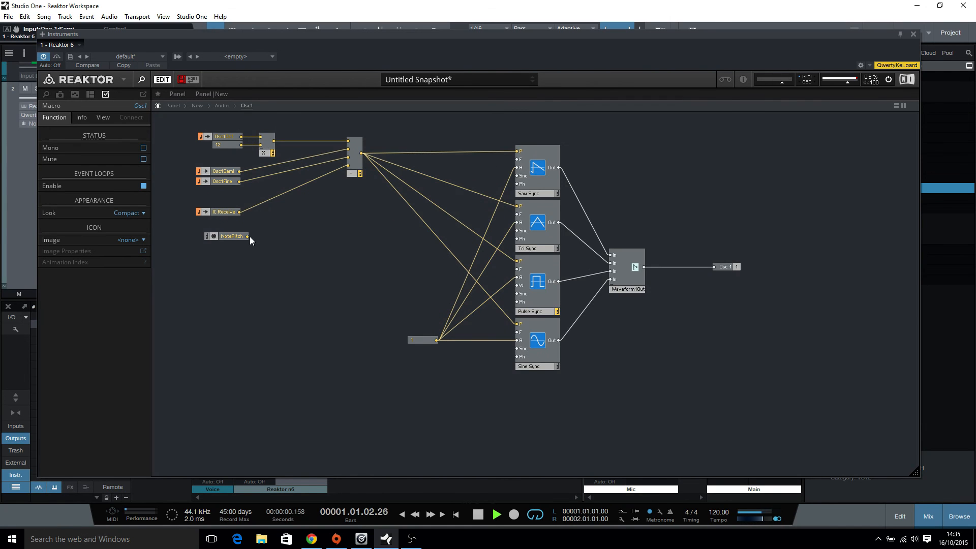
{"action": "left_click_drag", "start_coordinate": [259, 232], "coordinate": [347, 166]}
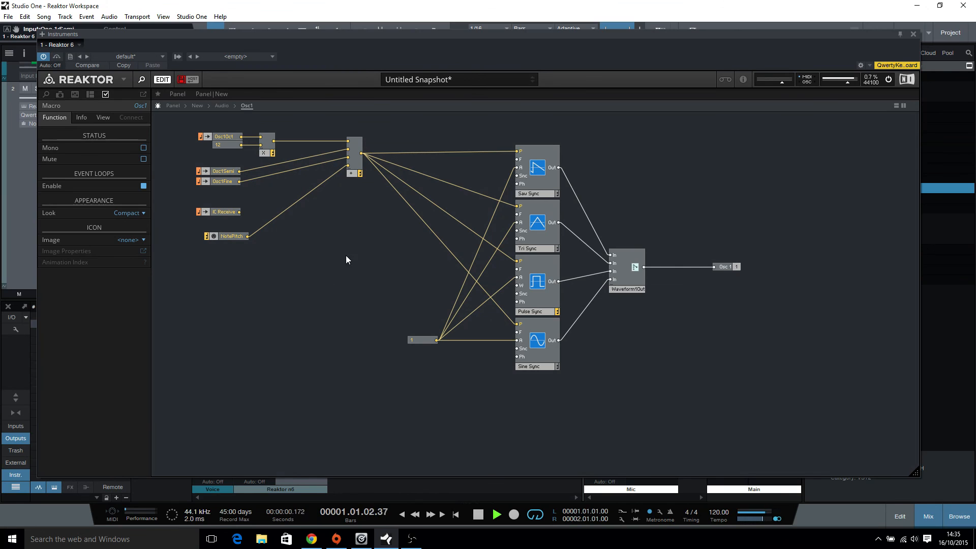
{"action": "key", "text": "space"}
{"action": "key", "text": "space"}
- Mute the Reaktor n6 track in the Studio One arrangement and reopen its instrument window
{"action": "left_click", "coordinate": [912, 36]}
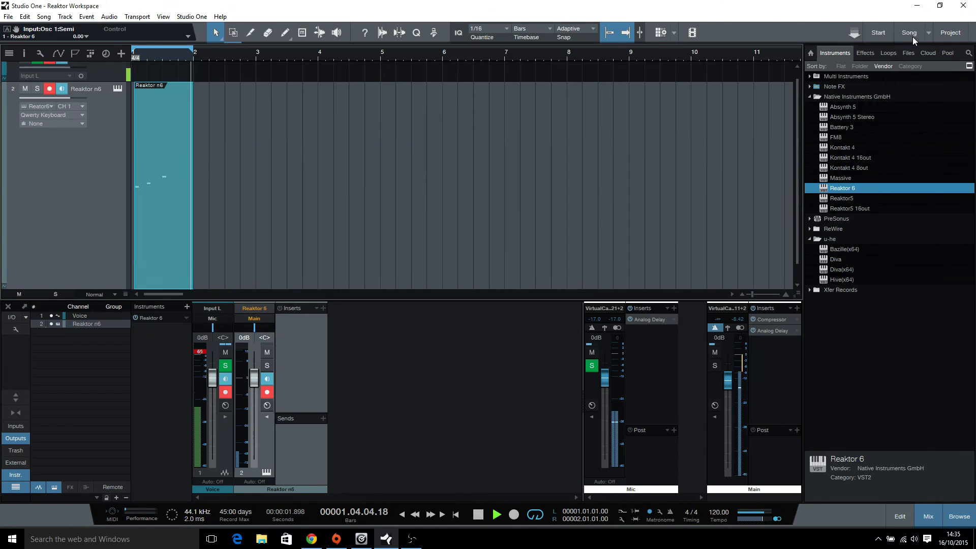
{"action": "left_click", "coordinate": [25, 88]}
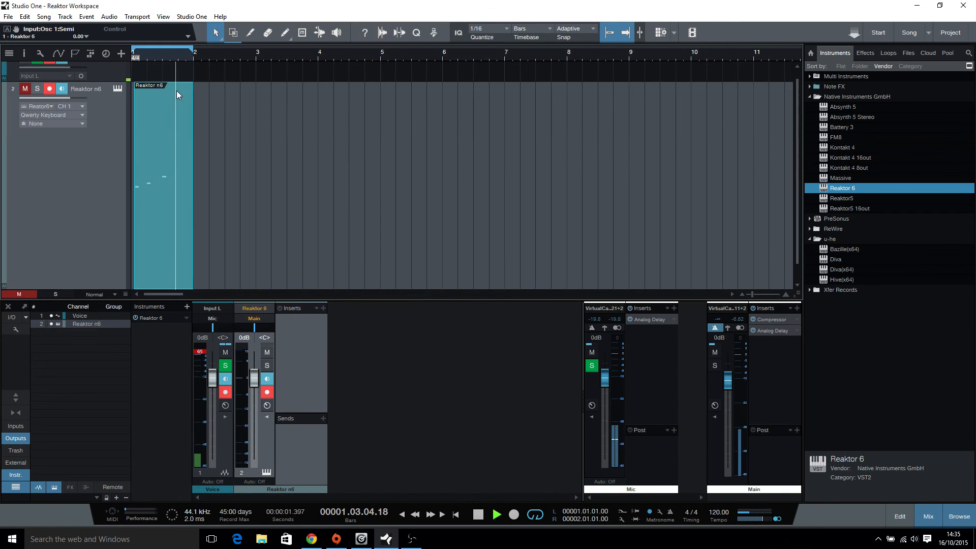
{"action": "left_click", "coordinate": [118, 89]}
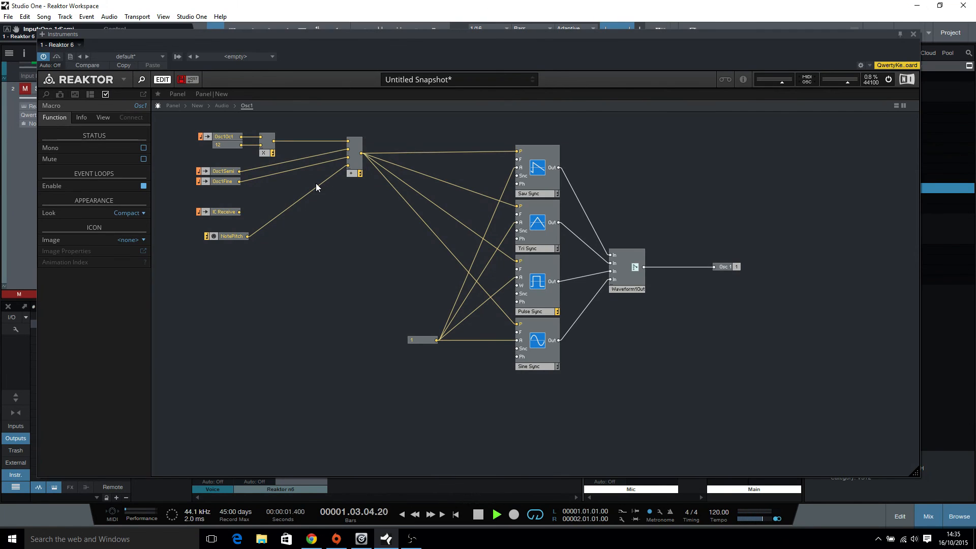
- Connect IC Receive to the adder's last input in place of NotePitch in the Osc1 macro
{"action": "mouse_move", "coordinate": [316, 186]}
{"action": "left_click_drag", "start_coordinate": [238, 211], "coordinate": [348, 166]}
- In the Midi macro inside Input, set the Pitch send's maximum to 127 and compare it with the NotePitch module's range
{"action": "double_click", "coordinate": [280, 290]}
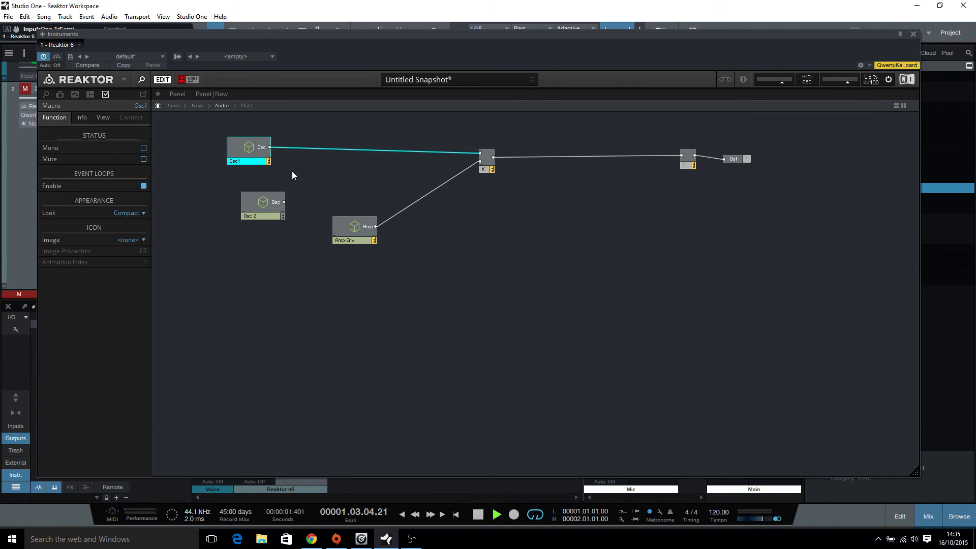
{"action": "double_click", "coordinate": [327, 348]}
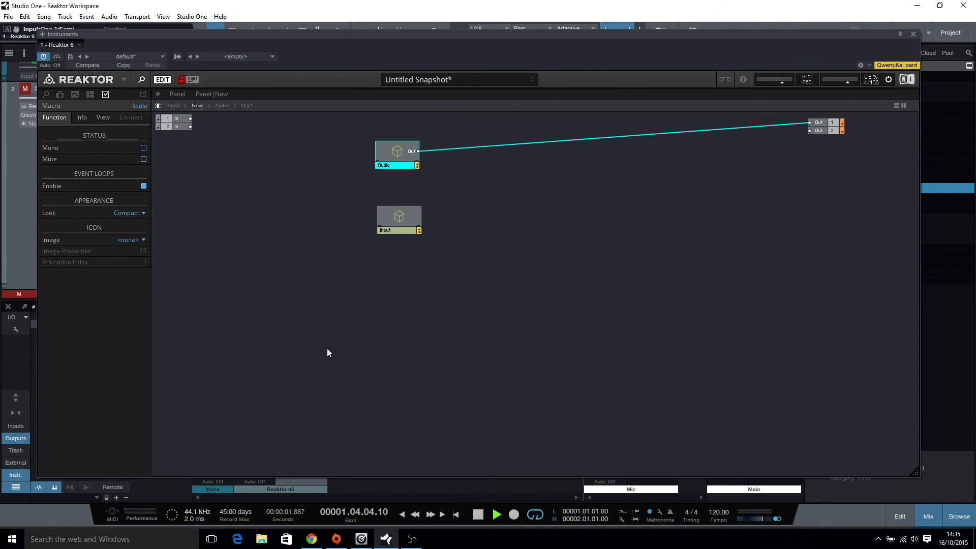
{"action": "double_click", "coordinate": [398, 230]}
{"action": "double_click", "coordinate": [315, 191]}
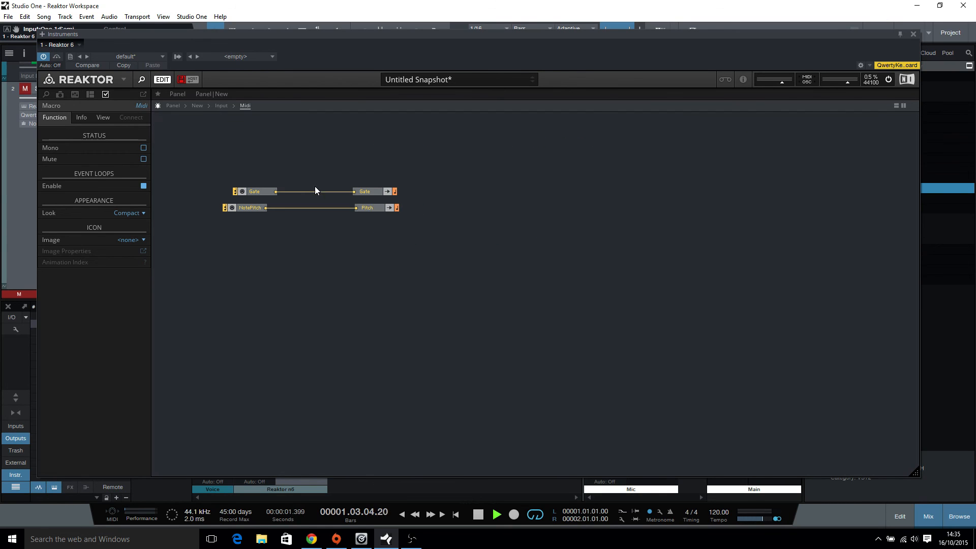
{"action": "left_click", "coordinate": [378, 207]}
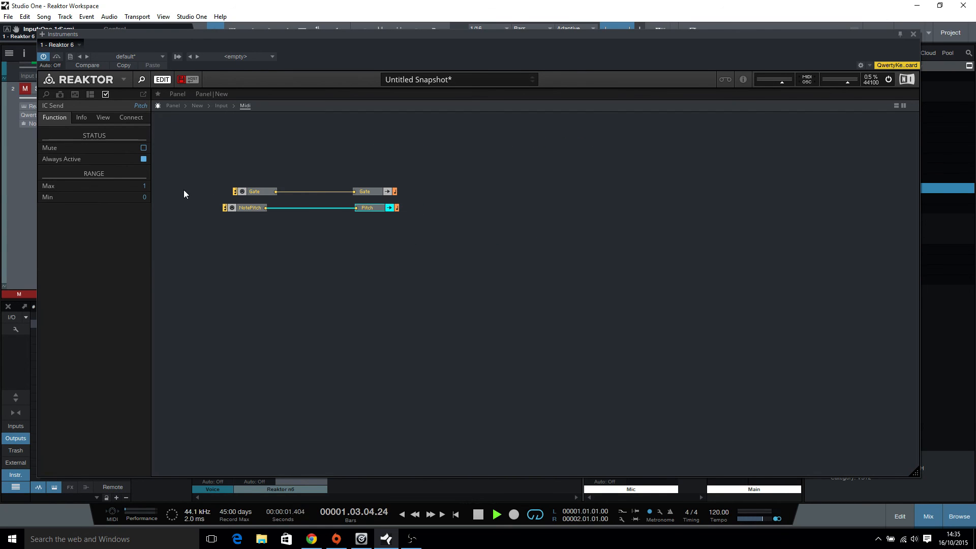
{"action": "double_click", "coordinate": [146, 186]}
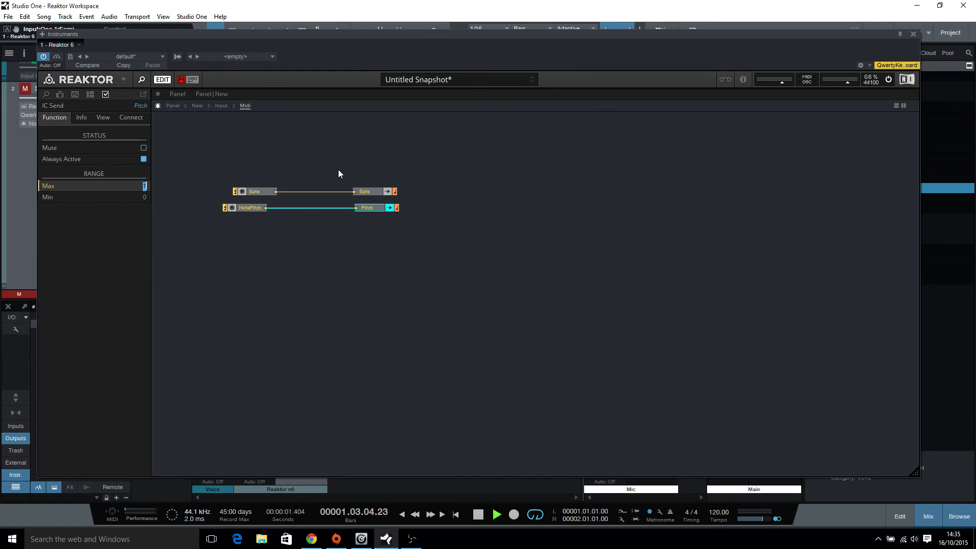
{"action": "type", "text": "127"}
{"action": "key", "text": "Return"}
{"action": "left_click", "coordinate": [364, 276]}
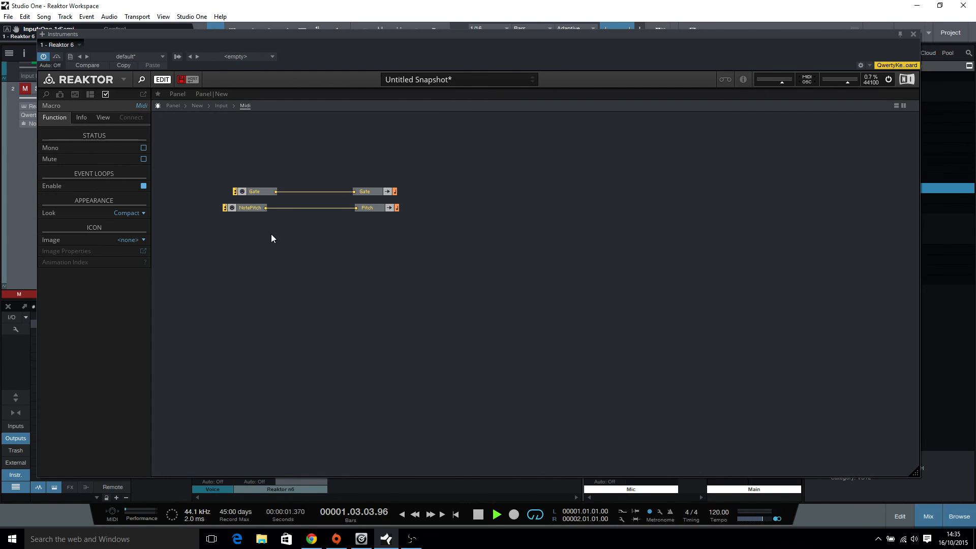
{"action": "left_click", "coordinate": [251, 209]}
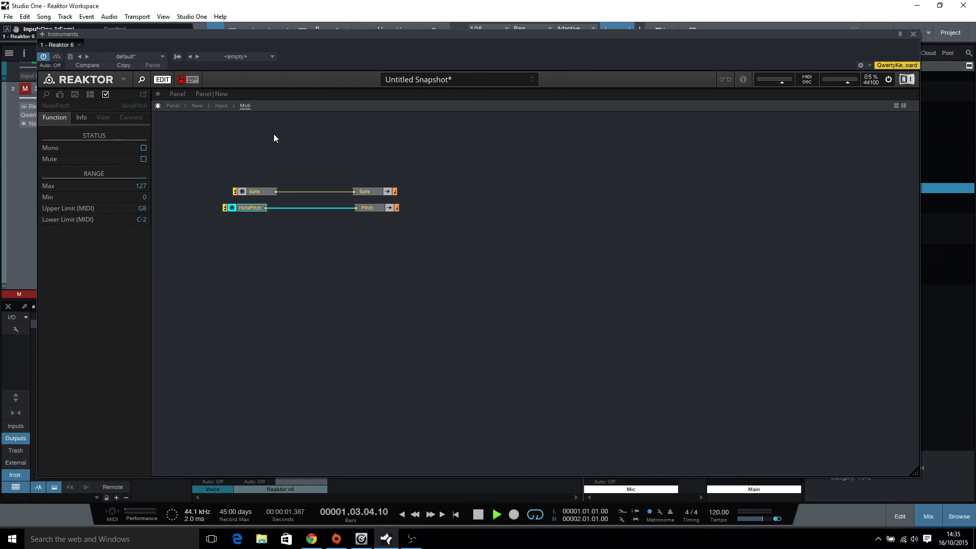
- Open the Osc1 macro inside Audio and compare the ranges of its IC Receive and NotePitch modules
{"action": "left_click", "coordinate": [197, 106]}
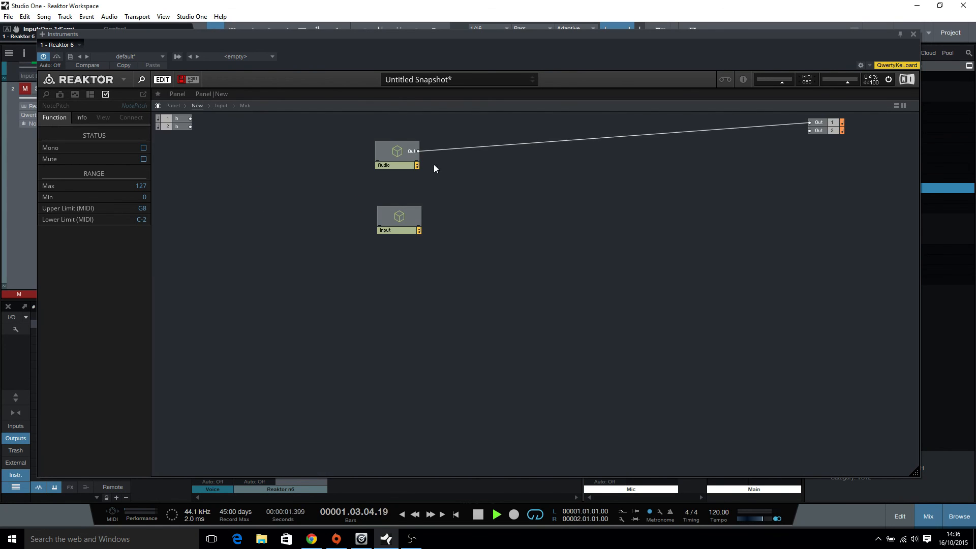
{"action": "double_click", "coordinate": [404, 151]}
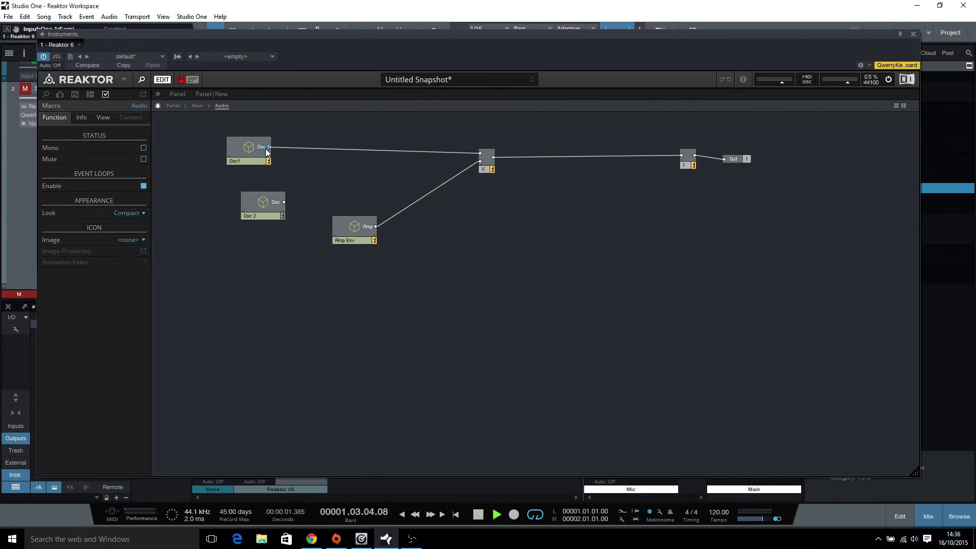
{"action": "double_click", "coordinate": [243, 152]}
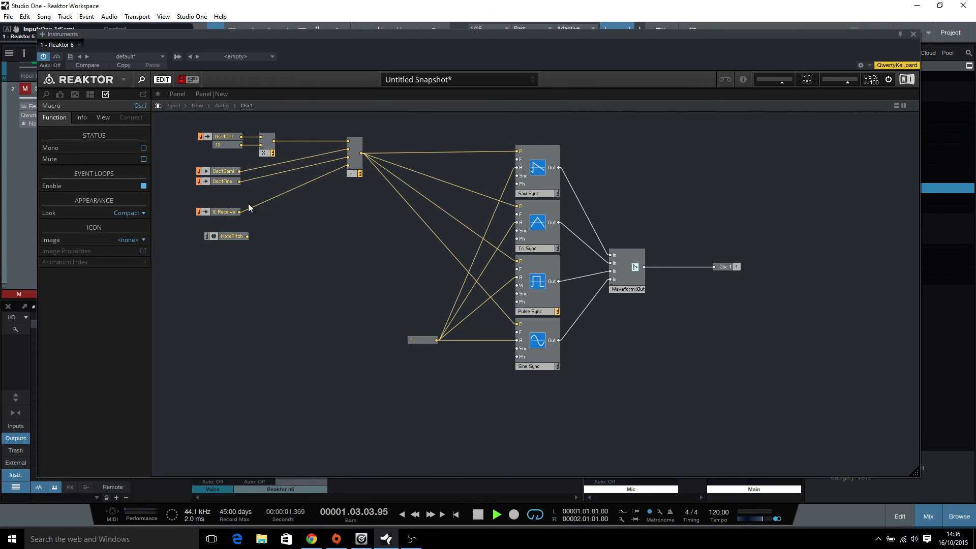
{"action": "left_click", "coordinate": [224, 211]}
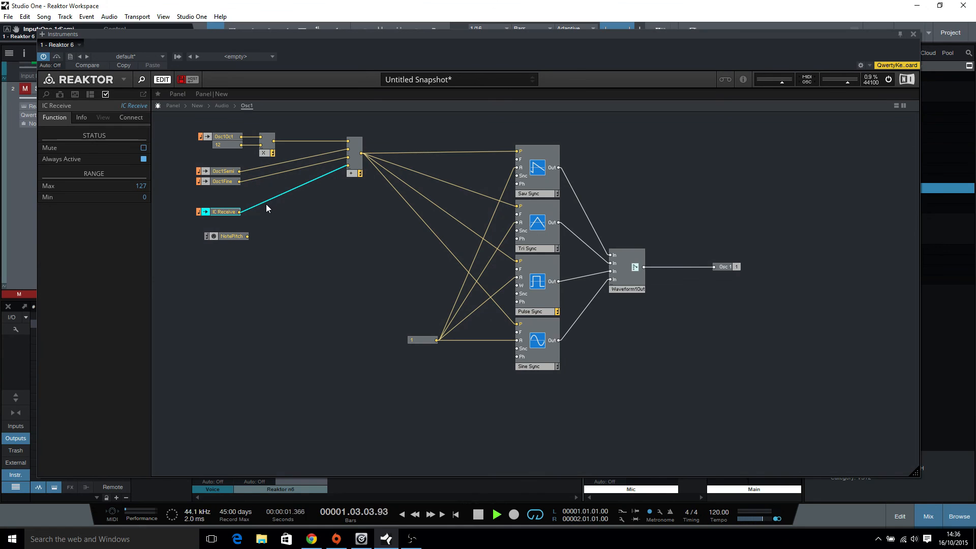
{"action": "left_click", "coordinate": [230, 236]}
{"action": "left_click", "coordinate": [222, 212]}
{"action": "left_click", "coordinate": [261, 277]}
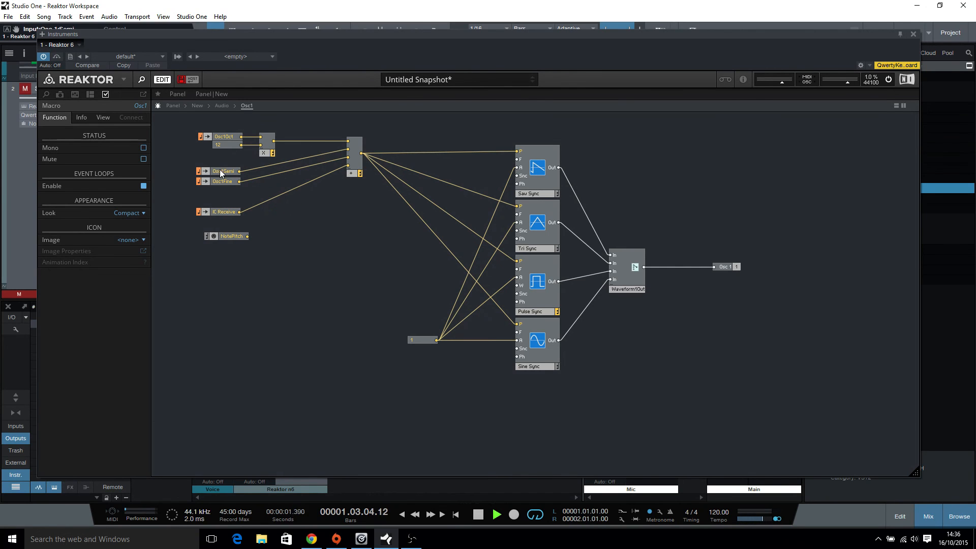
- Unmute the Reaktor n6 track to hear the oscillator's pitch routing, and stop playback
{"action": "left_click", "coordinate": [25, 90]}
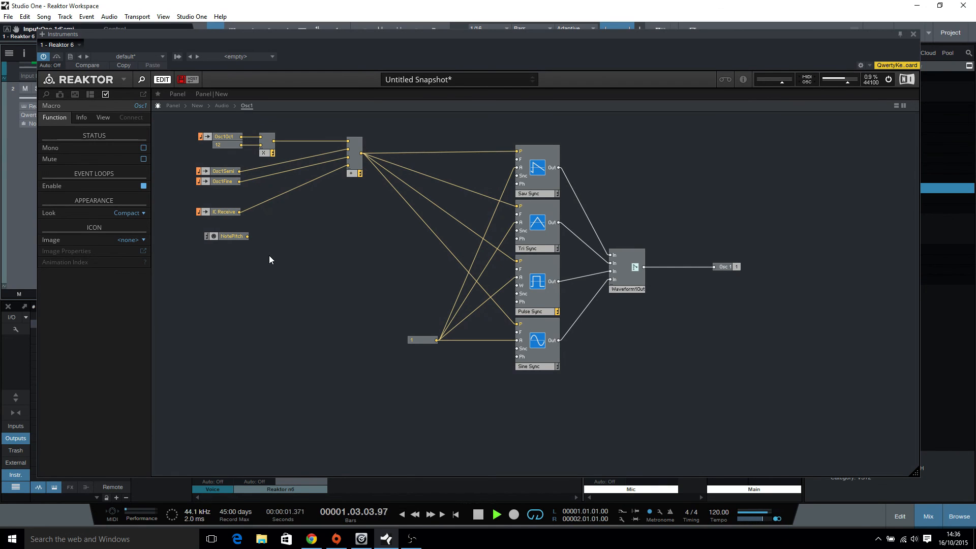
{"action": "key", "text": "space"}
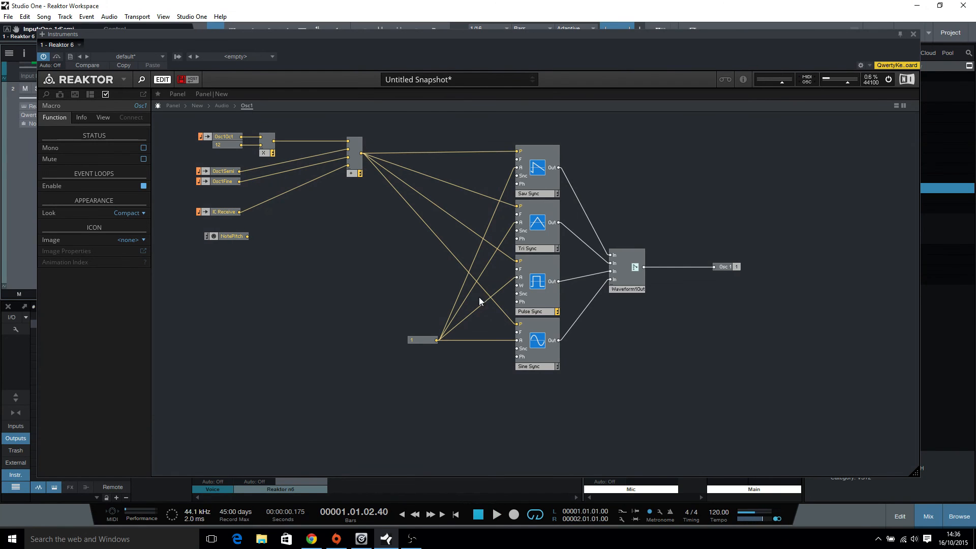
- In the Audio macro, line up Osc 2 beneath Osc1 and move the multiplier and Amp Env closer to the output to free space between them
{"action": "double_click", "coordinate": [635, 184]}
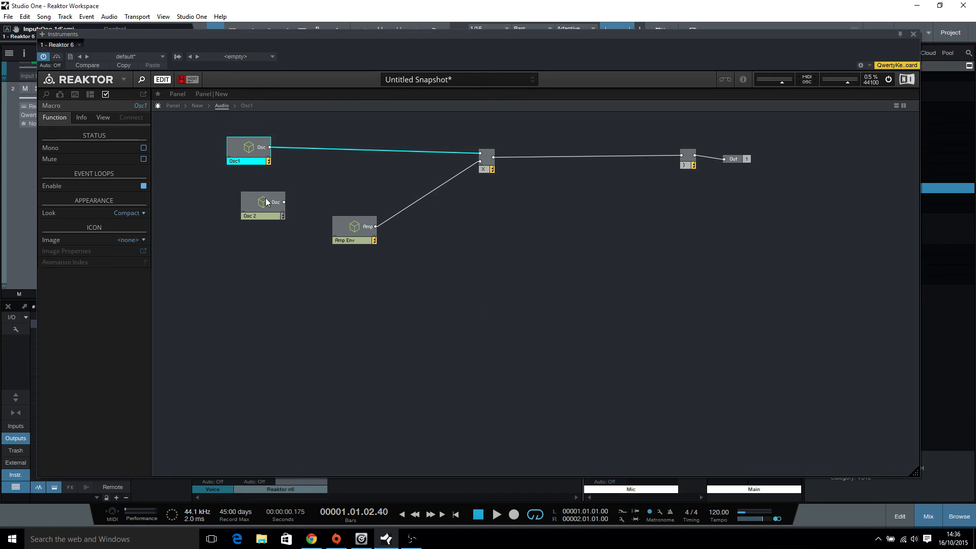
{"action": "mouse_move", "coordinate": [266, 202]}
{"action": "left_mouse_down"}
{"action": "mouse_move", "coordinate": [236, 312]}
{"action": "mouse_move", "coordinate": [263, 218]}
{"action": "left_mouse_up"}
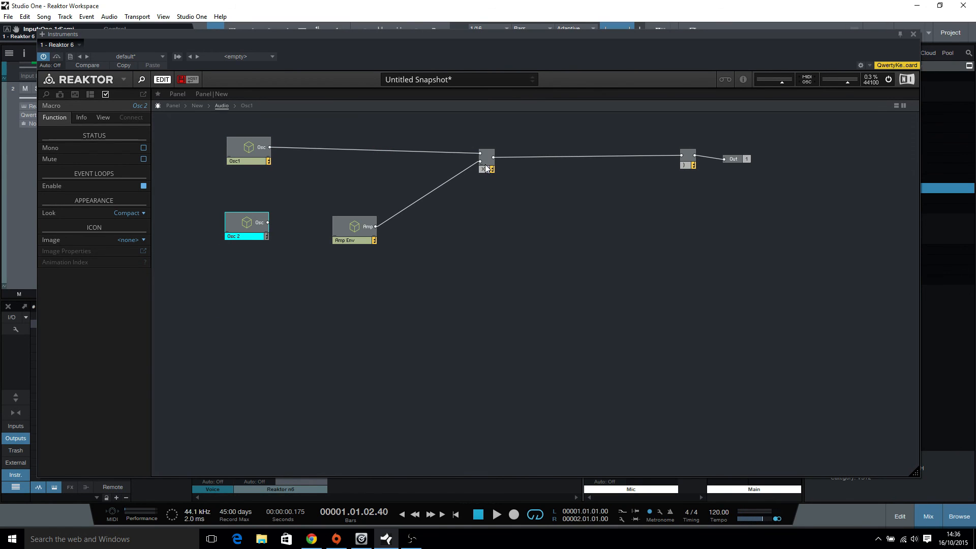
{"action": "left_click_drag", "start_coordinate": [486, 169], "coordinate": [569, 165]}
{"action": "left_click", "coordinate": [368, 234]}
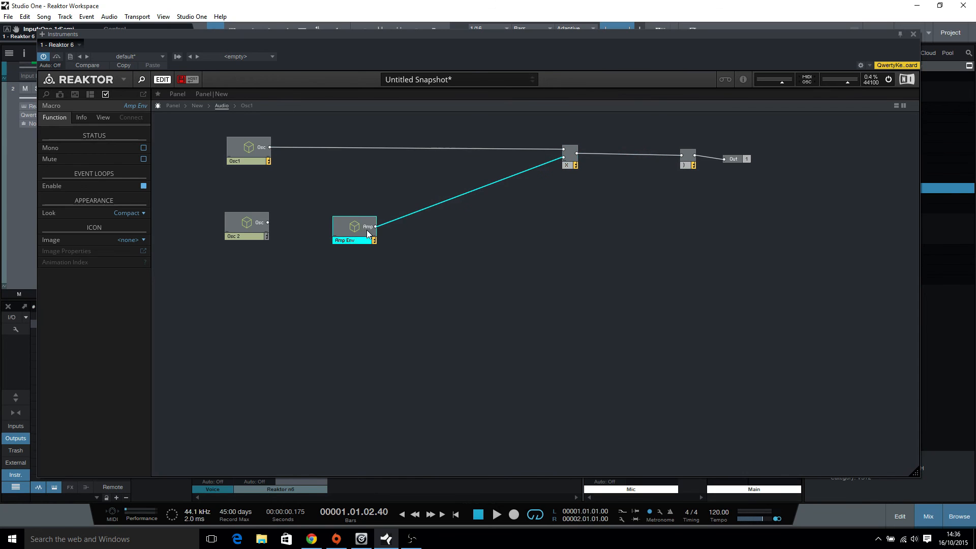
{"action": "left_click_drag", "start_coordinate": [368, 233], "coordinate": [527, 230]}
{"action": "left_click", "coordinate": [380, 222]}
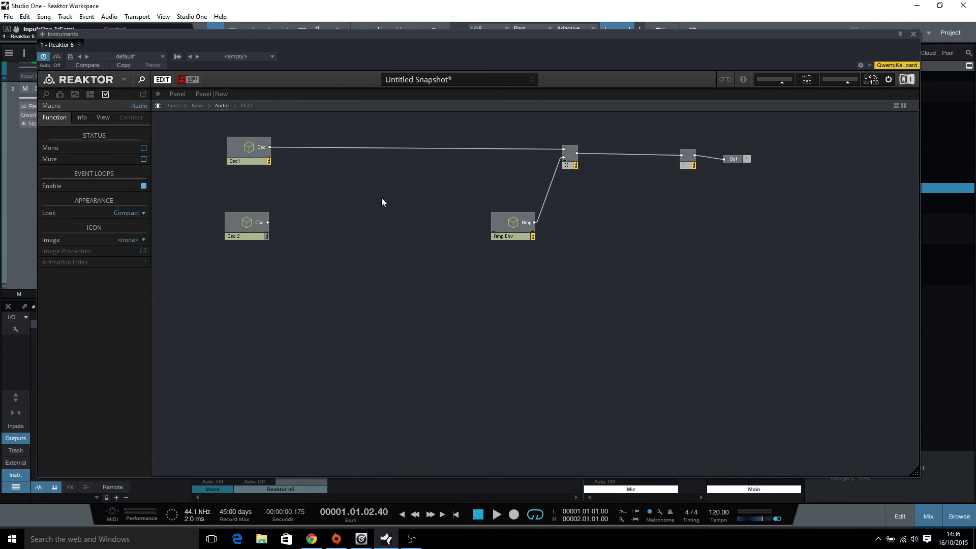
- Add a new macro between Osc 2 and Amp Env, hide it from panel view A and name it Filter
{"action": "right_click", "coordinate": [382, 202]}
{"action": "left_click", "coordinate": [402, 254]}
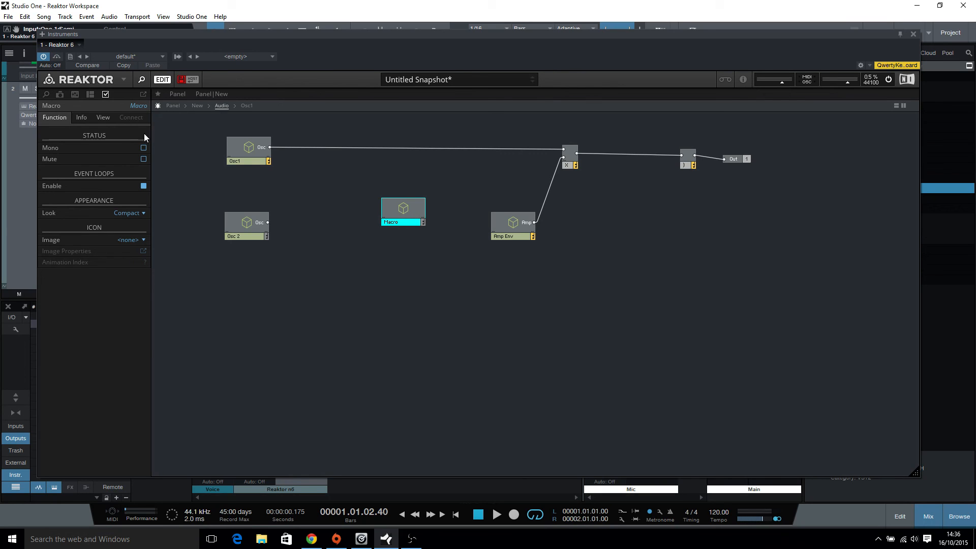
{"action": "left_click", "coordinate": [102, 118]}
{"action": "left_click", "coordinate": [142, 162]}
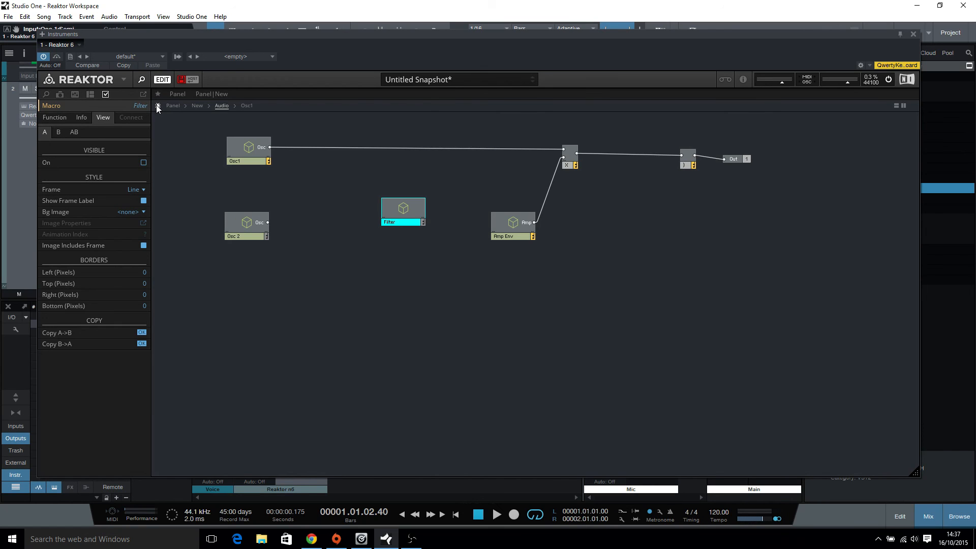
{"action": "left_click", "coordinate": [385, 265]}
- Inside the new Filter macro, insert a Pro-52 filter module and place it near the middle of the structure
{"action": "double_click", "coordinate": [408, 208]}
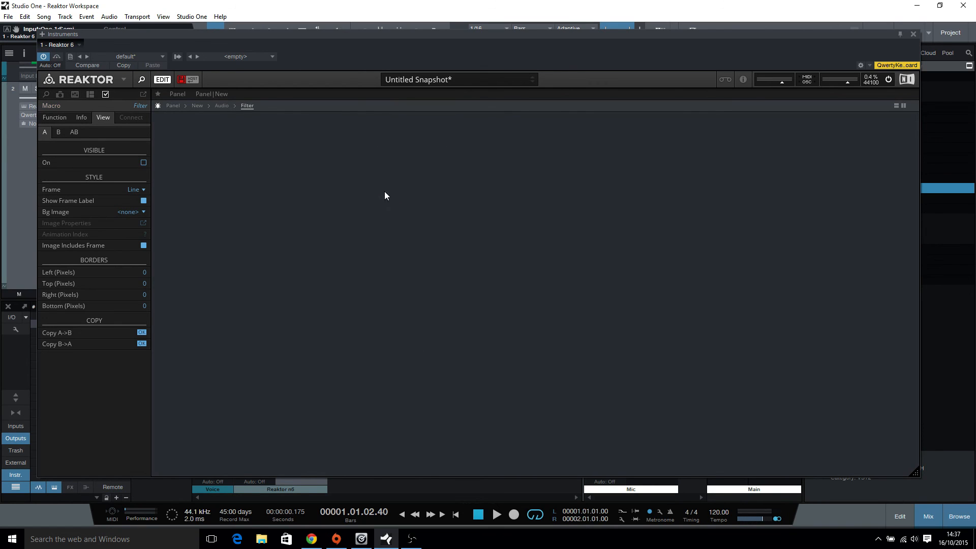
{"action": "right_click", "coordinate": [386, 183]}
{"action": "mouse_move", "coordinate": [432, 188]}
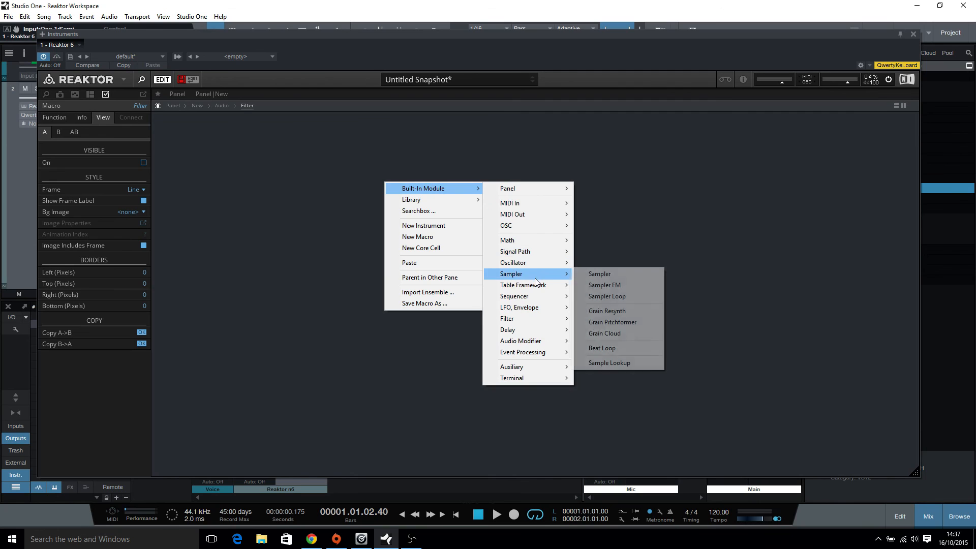
{"action": "mouse_move", "coordinate": [526, 319]}
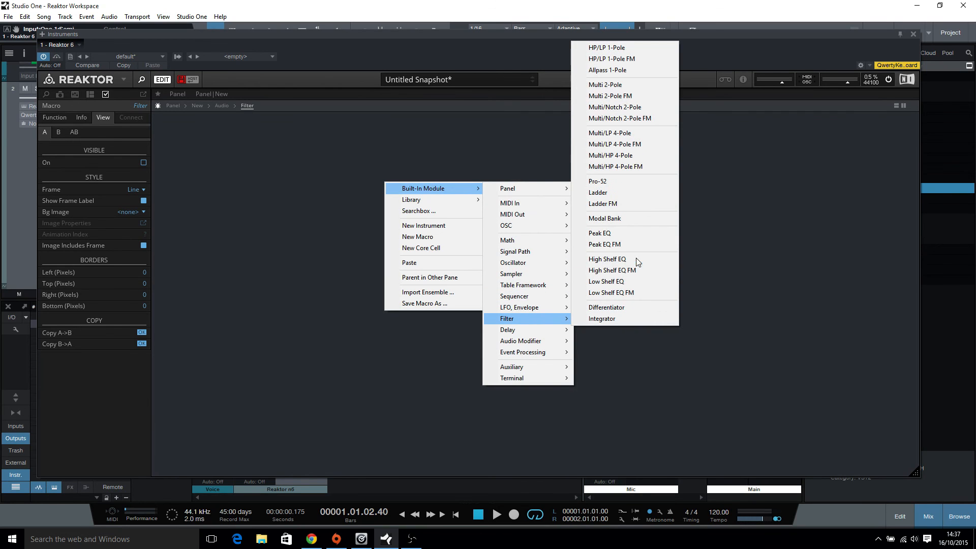
{"action": "left_click", "coordinate": [618, 182]}
{"action": "left_click_drag", "start_coordinate": [409, 191], "coordinate": [504, 191]}
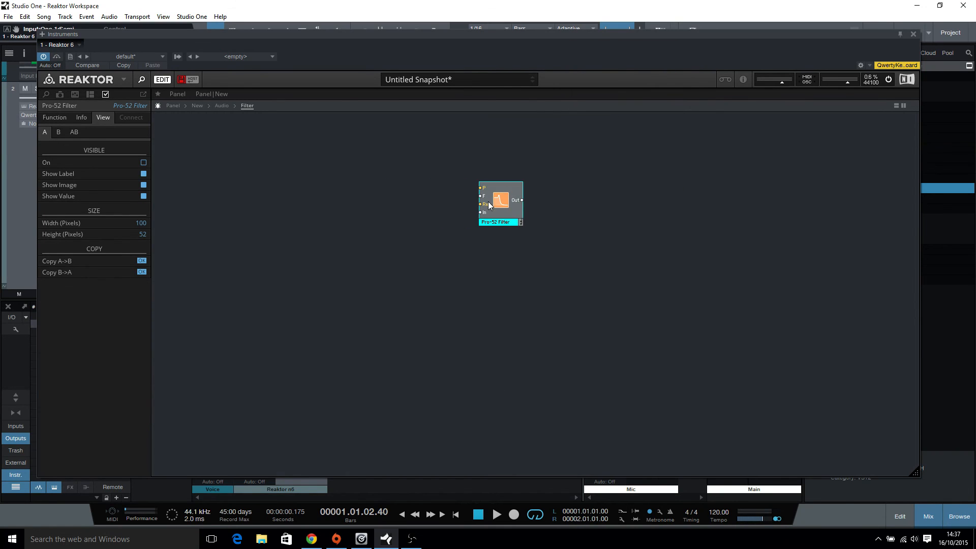
{"action": "right_click", "coordinate": [397, 224]}
{"action": "left_click", "coordinate": [397, 202]}
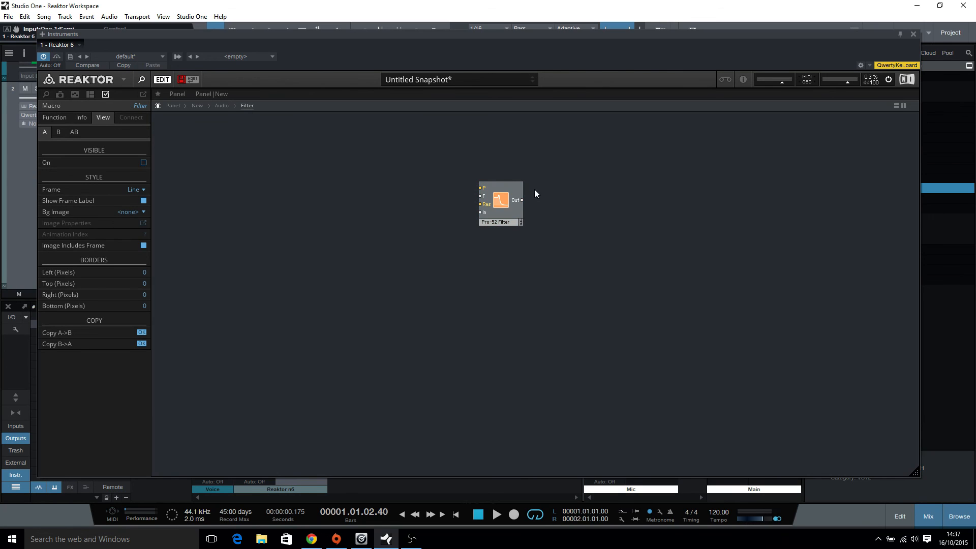
{"action": "left_click", "coordinate": [505, 199]}
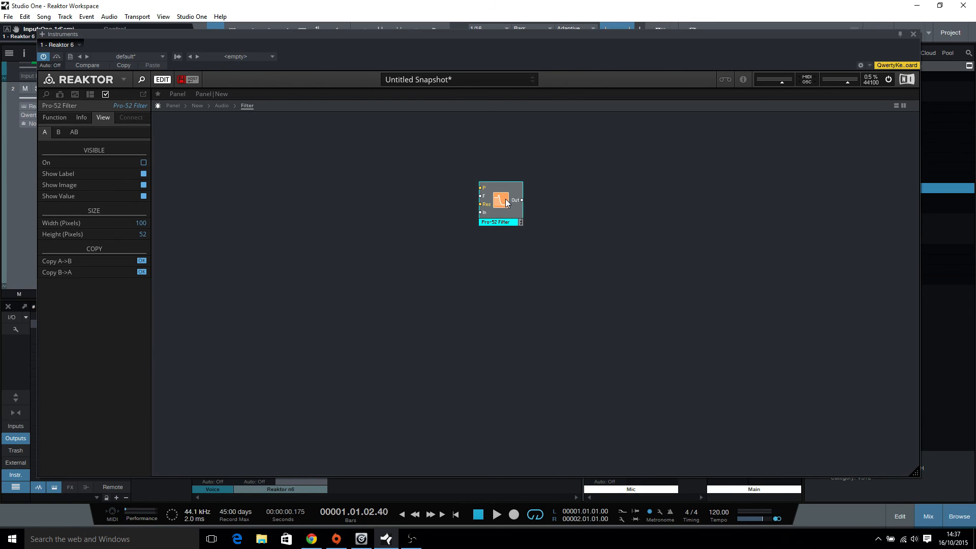
- Add an In Port to the Filter macro and wire it to the Pro-52 filter's In input
{"action": "right_click", "coordinate": [182, 234]}
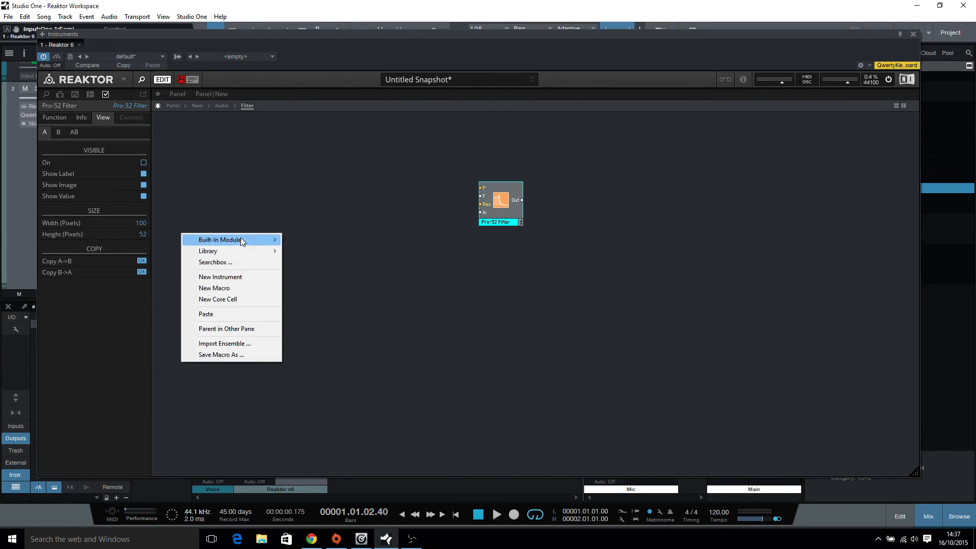
{"action": "mouse_move", "coordinate": [224, 239]}
{"action": "mouse_move", "coordinate": [308, 429]}
{"action": "left_click", "coordinate": [389, 429]}
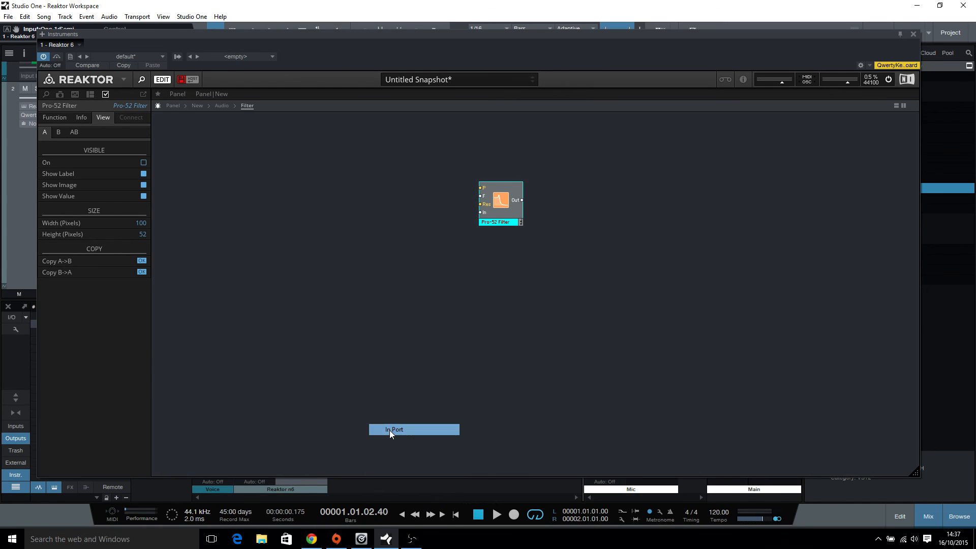
{"action": "left_click_drag", "start_coordinate": [206, 237], "coordinate": [514, 187]}
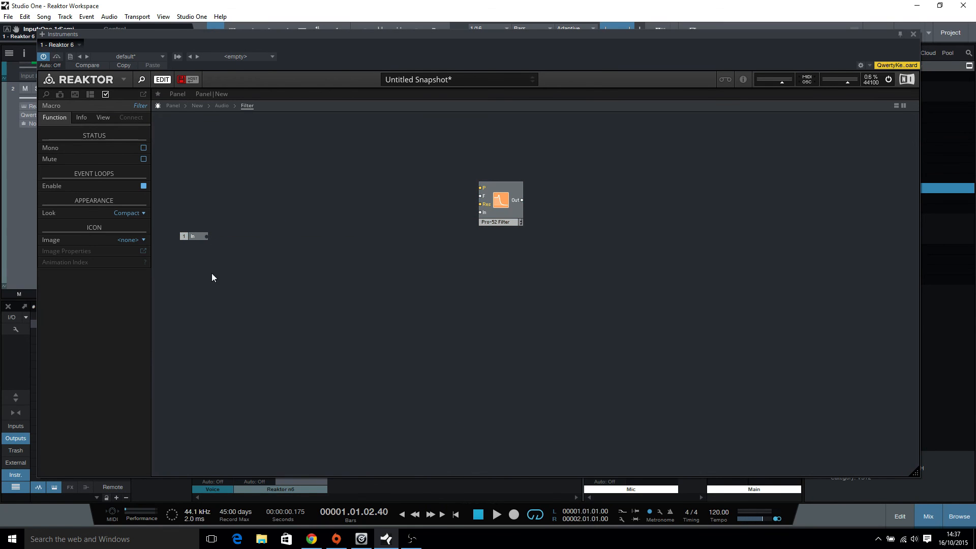
{"action": "left_click_drag", "start_coordinate": [207, 236], "coordinate": [480, 212]}
- Add an Out Port to the Filter macro and connect the Pro-52 filter's output to it
{"action": "right_click", "coordinate": [681, 222]}
{"action": "mouse_move", "coordinate": [740, 230]}
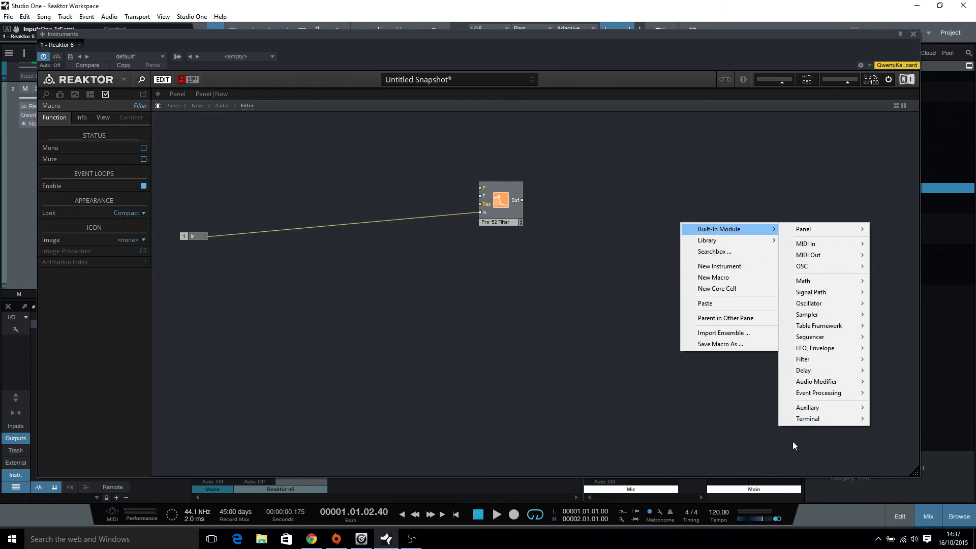
{"action": "mouse_move", "coordinate": [813, 424]}
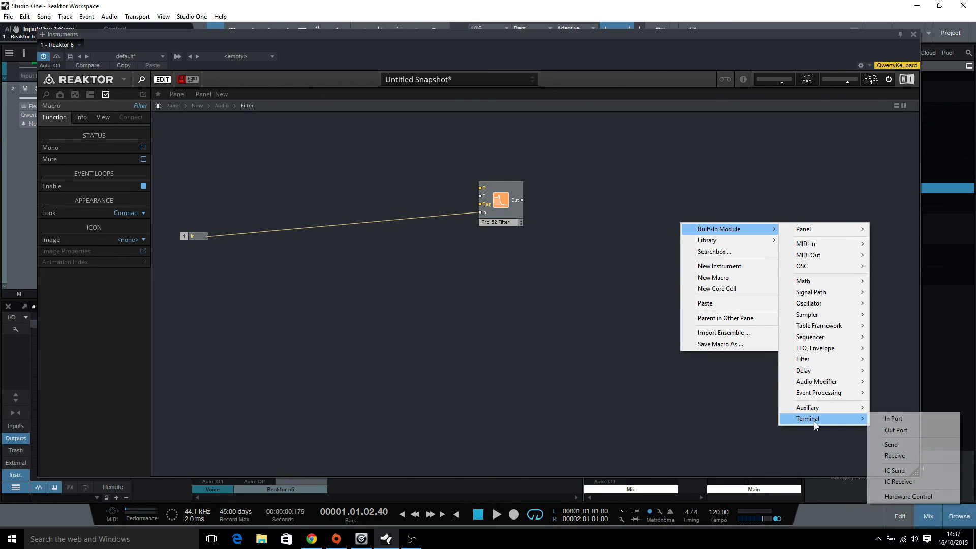
{"action": "left_click", "coordinate": [896, 431]}
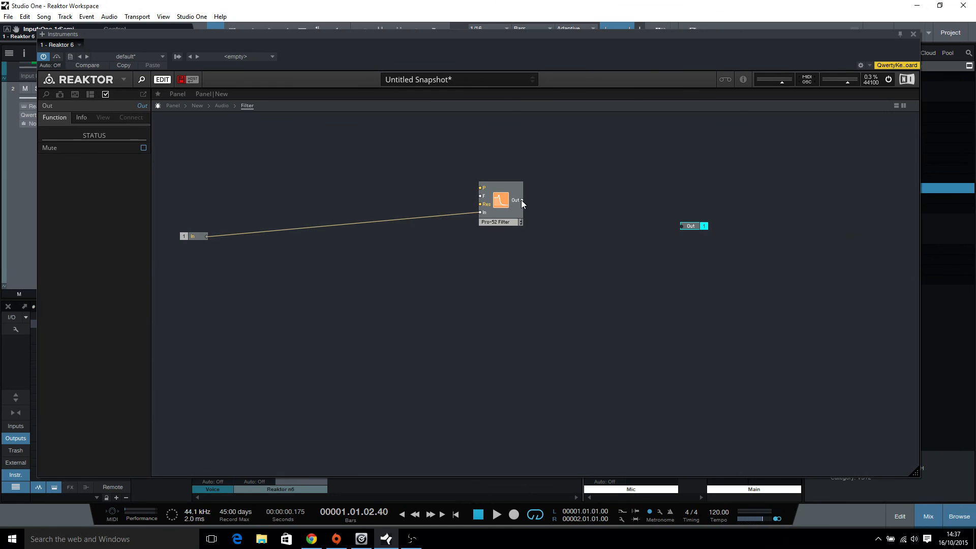
{"action": "left_click_drag", "start_coordinate": [521, 200], "coordinate": [684, 226]}
- Add an IC Receive module ahead of the Pro-52 filter in the Filter macro
{"action": "right_click", "coordinate": [295, 161]}
{"action": "mouse_move", "coordinate": [372, 161]}
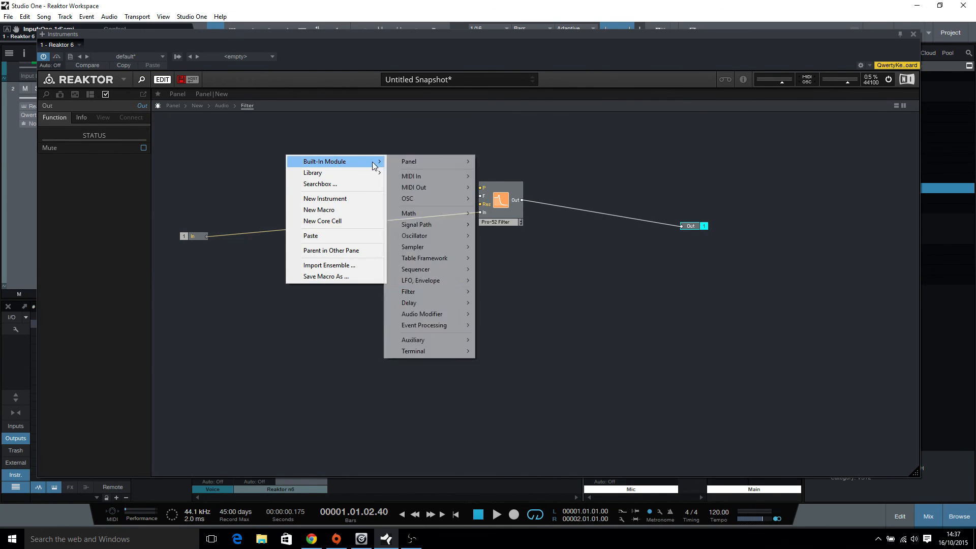
{"action": "mouse_move", "coordinate": [432, 350]}
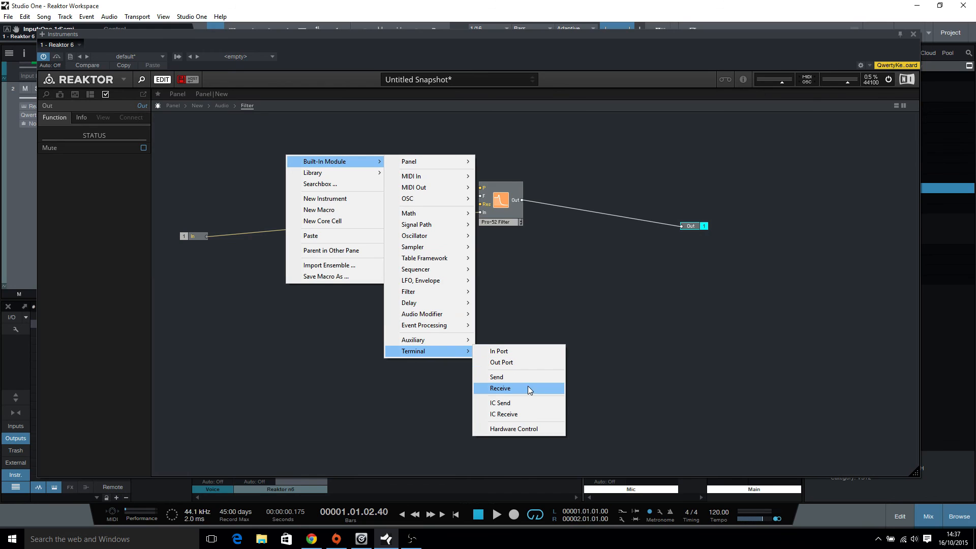
{"action": "left_click", "coordinate": [522, 412]}
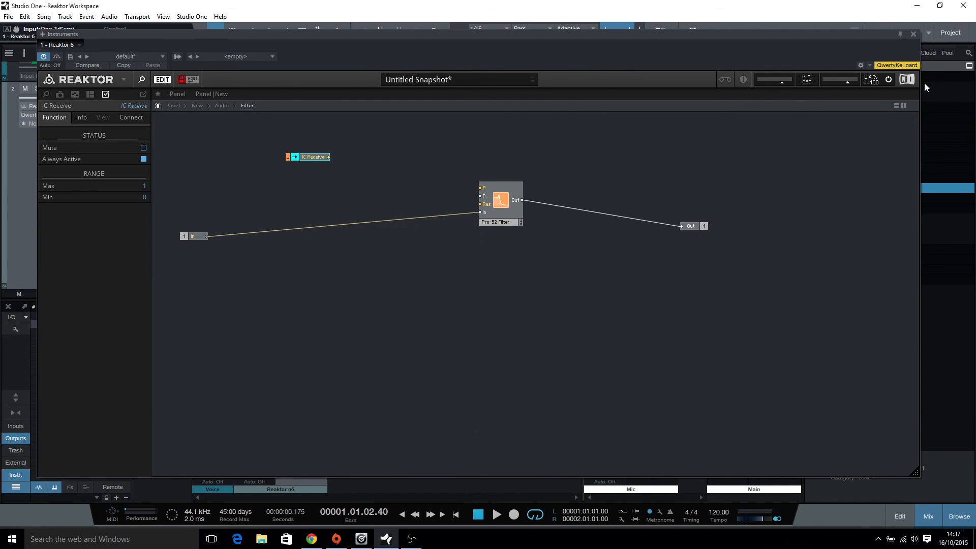
- Split the structure view, open Input's Filter macro in the second pane and display the Cutoff fader's range
{"action": "left_click", "coordinate": [896, 106]}
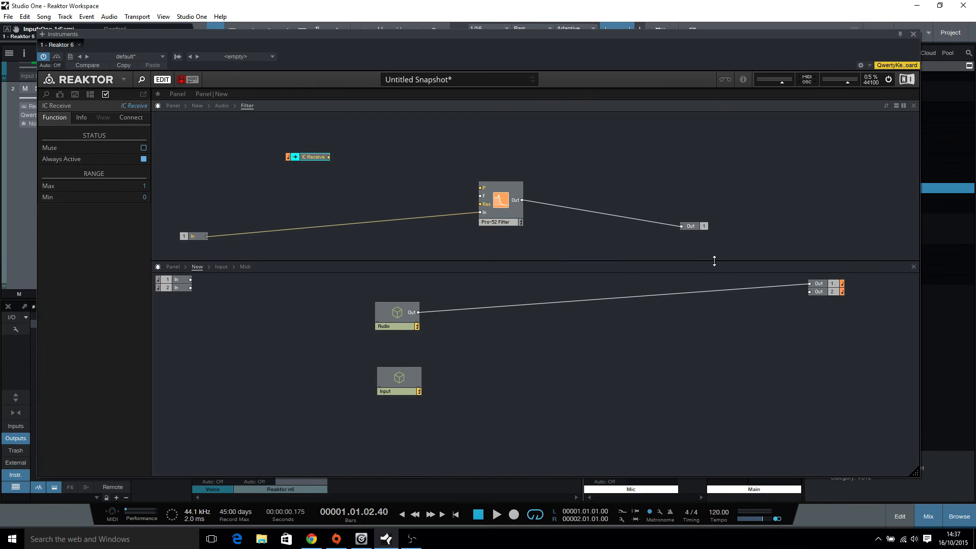
{"action": "left_click", "coordinate": [399, 387]}
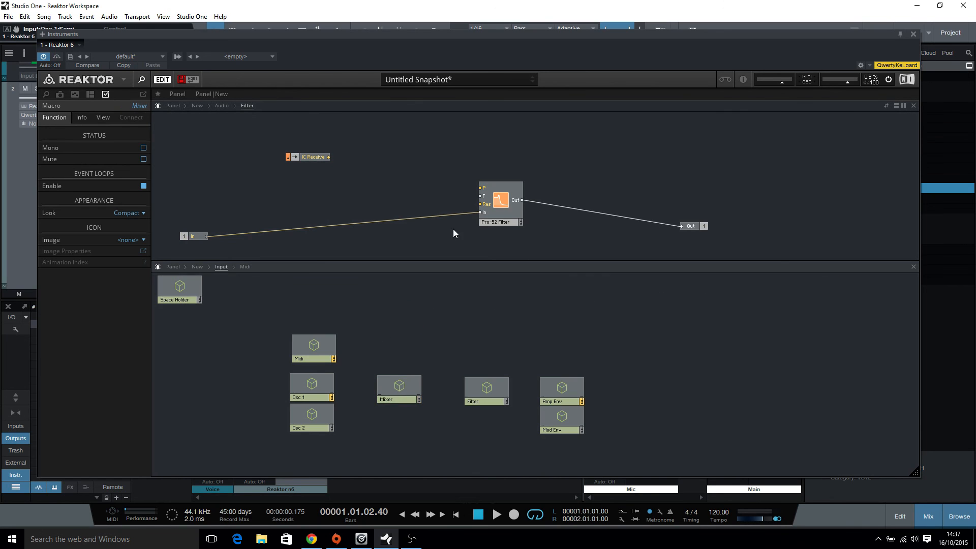
{"action": "double_click", "coordinate": [475, 389]}
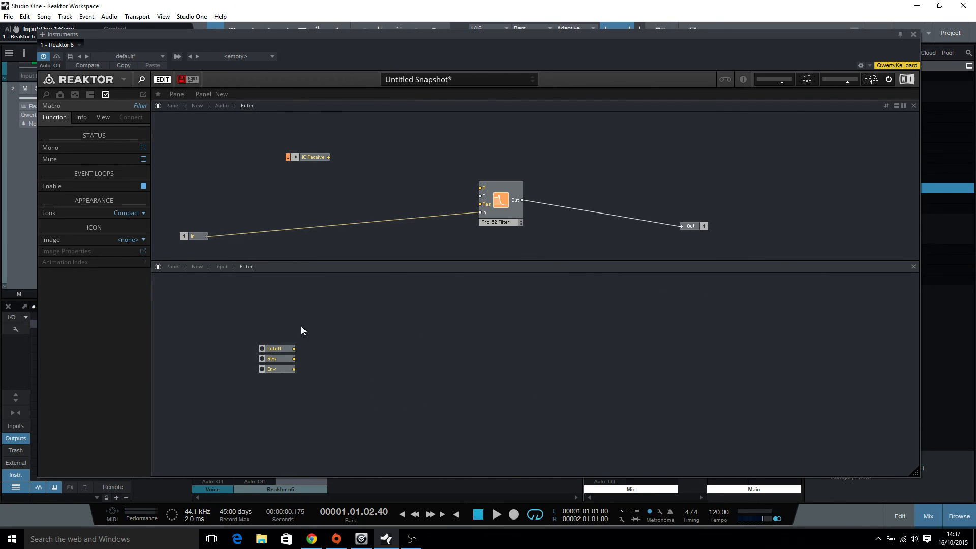
{"action": "left_click", "coordinate": [278, 349]}
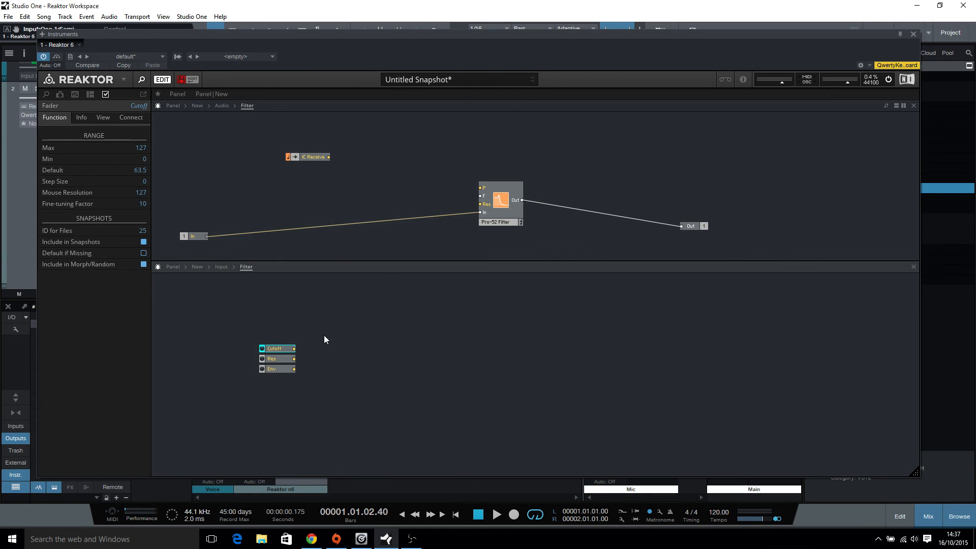
- Add an IC Send module to Input's Filter macro and wire the Cutoff fader to it
{"action": "right_click", "coordinate": [355, 330]}
{"action": "mouse_move", "coordinate": [395, 336]}
{"action": "mouse_move", "coordinate": [505, 525]}
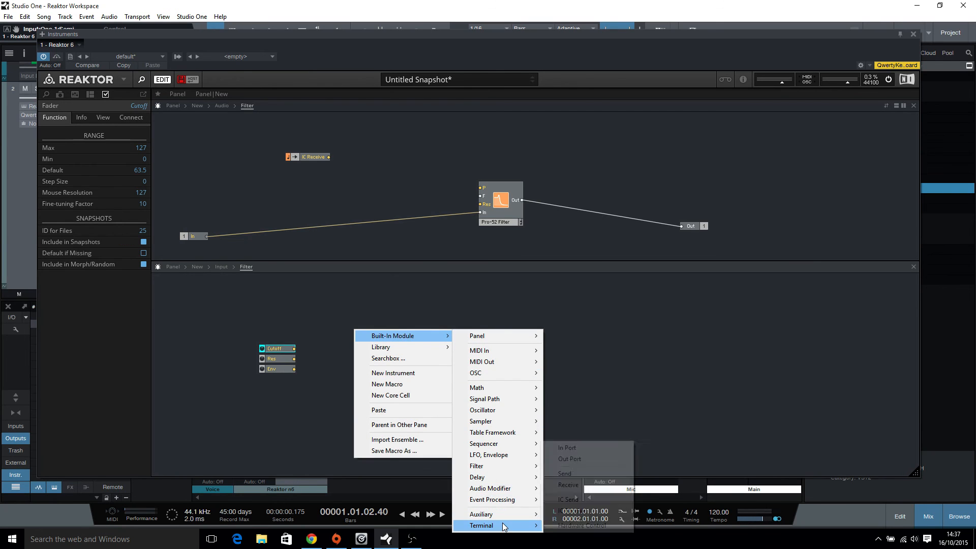
{"action": "left_click", "coordinate": [567, 500]}
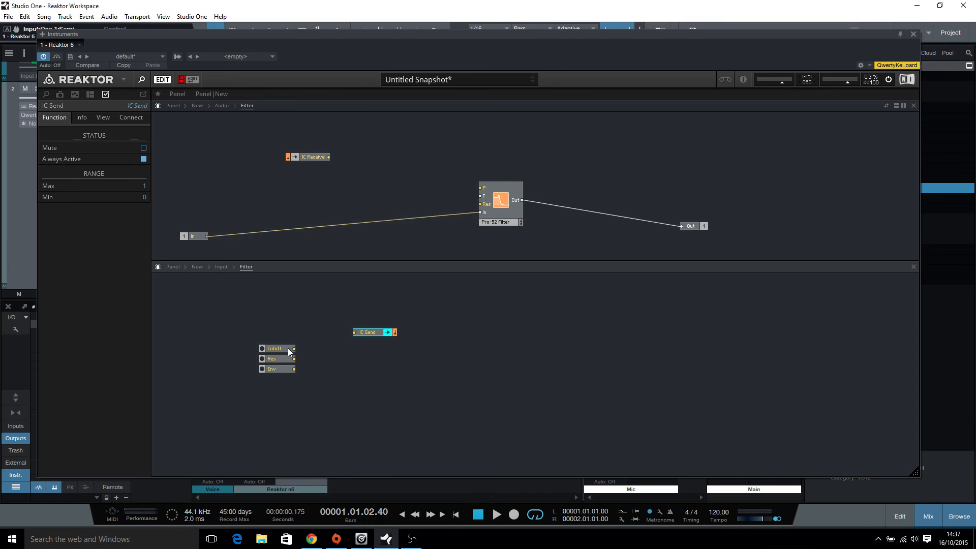
{"action": "left_click_drag", "start_coordinate": [294, 349], "coordinate": [366, 332]}
- Link the IC Receive module to the Cutoff's IC Send and wire it to the Pro-52 filter's P input
{"action": "left_click", "coordinate": [131, 117]}
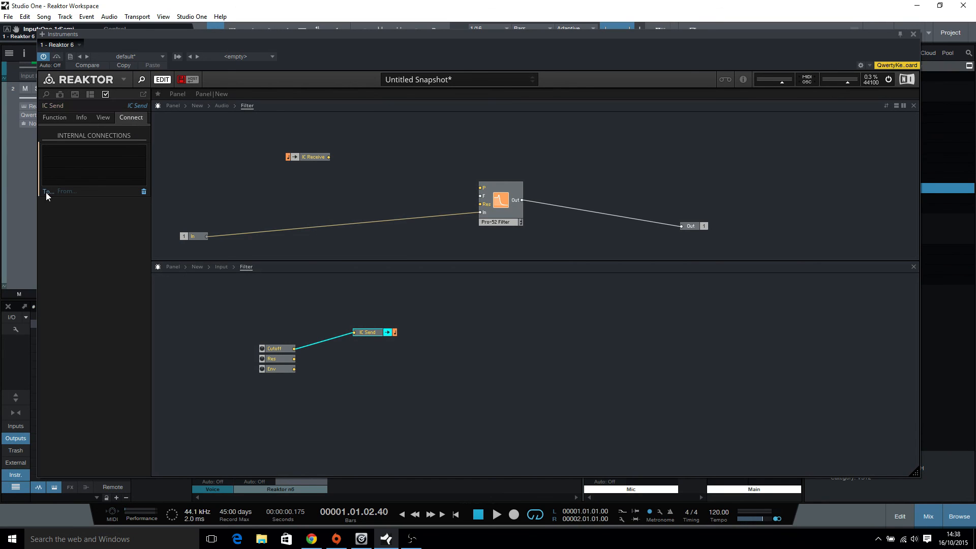
{"action": "left_click", "coordinate": [315, 157]}
{"action": "left_click", "coordinate": [68, 190]}
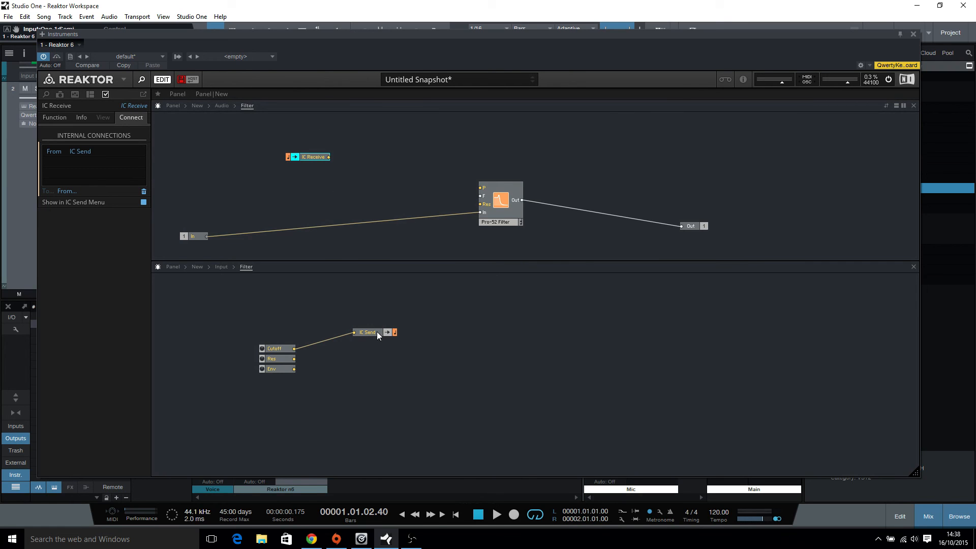
{"action": "left_click_drag", "start_coordinate": [328, 156], "coordinate": [491, 189]}
{"action": "left_click", "coordinate": [288, 350]}
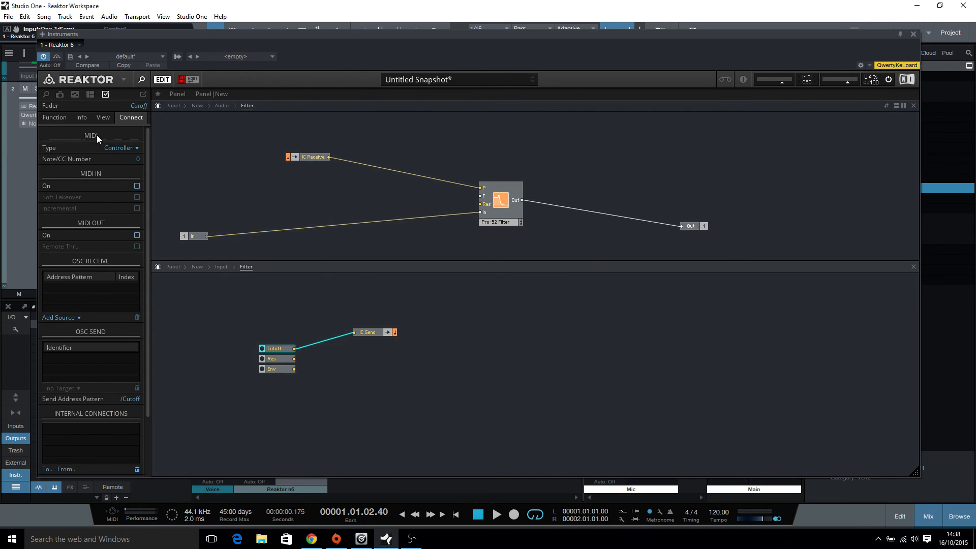
{"action": "left_click", "coordinate": [57, 118]}
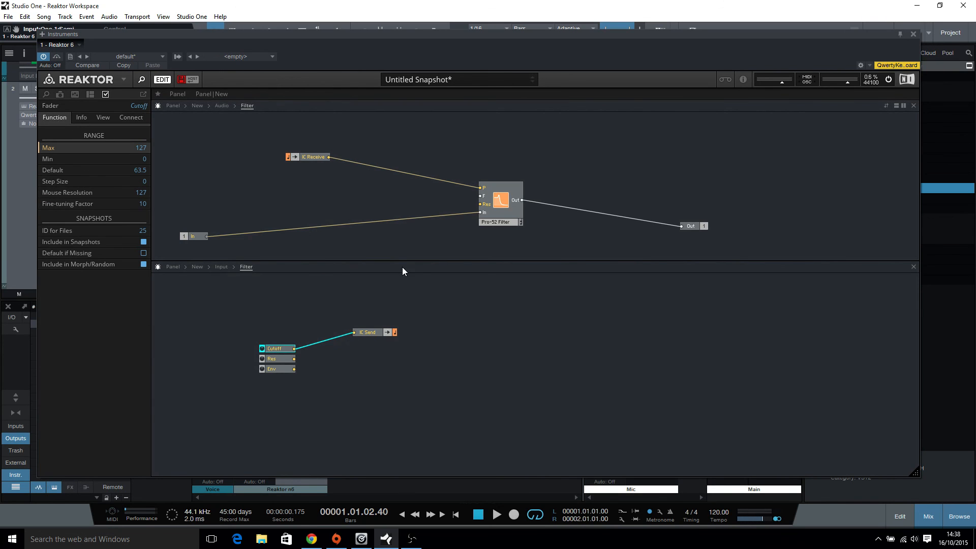
- Add a second IC Send module in Input's Filter macro and wire the Res fader to it
{"action": "right_click", "coordinate": [377, 359]}
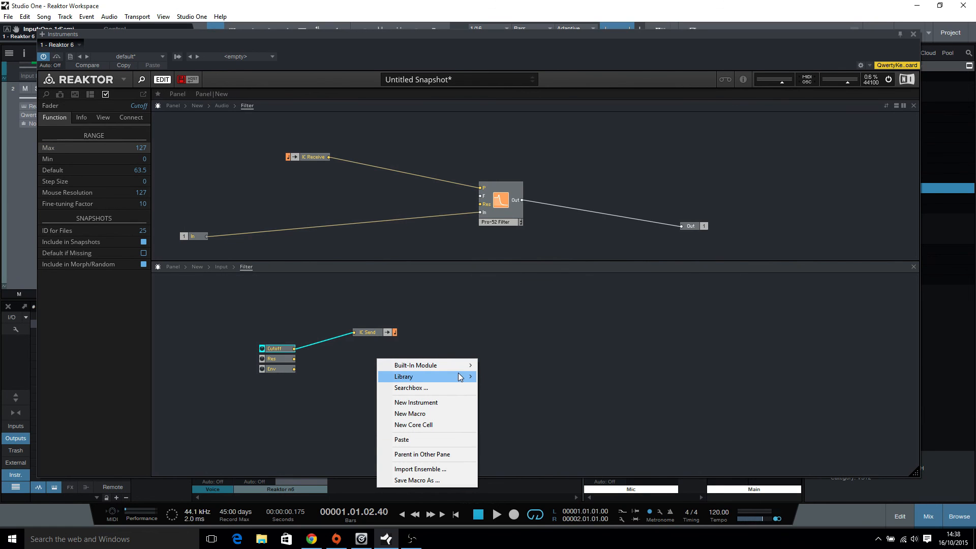
{"action": "mouse_move", "coordinate": [457, 364]}
{"action": "mouse_move", "coordinate": [502, 369]}
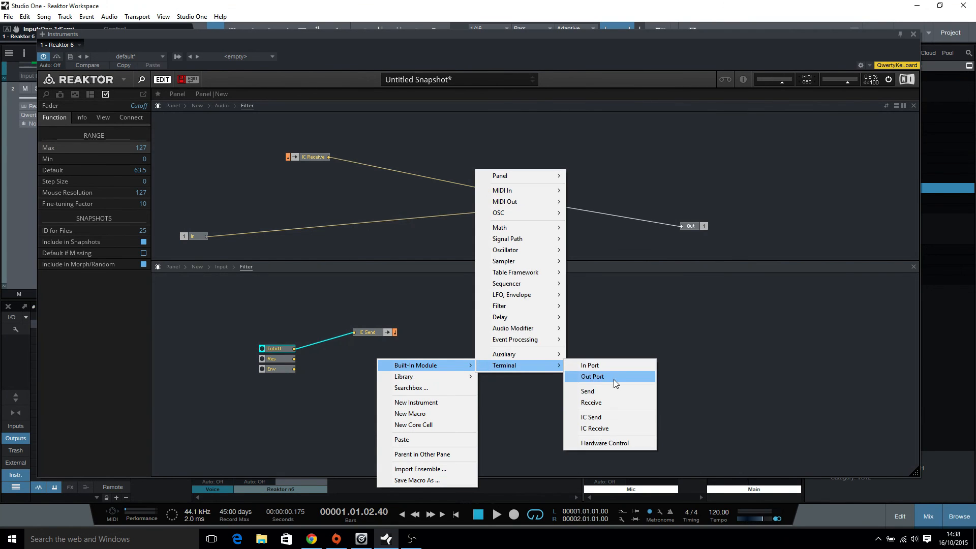
{"action": "left_click", "coordinate": [606, 418]}
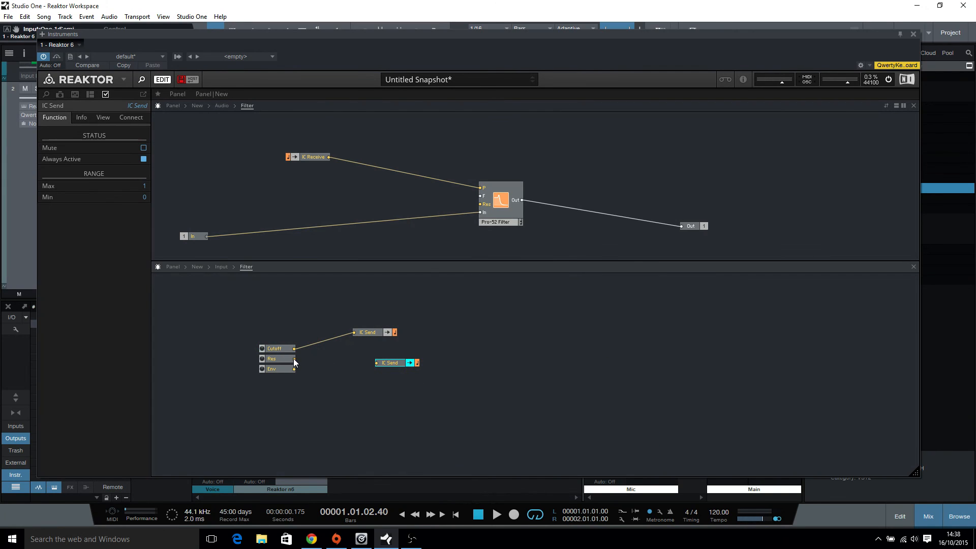
{"action": "left_click_drag", "start_coordinate": [294, 359], "coordinate": [375, 353]}
{"action": "right_click", "coordinate": [293, 181]}
{"action": "mouse_move", "coordinate": [325, 184]}
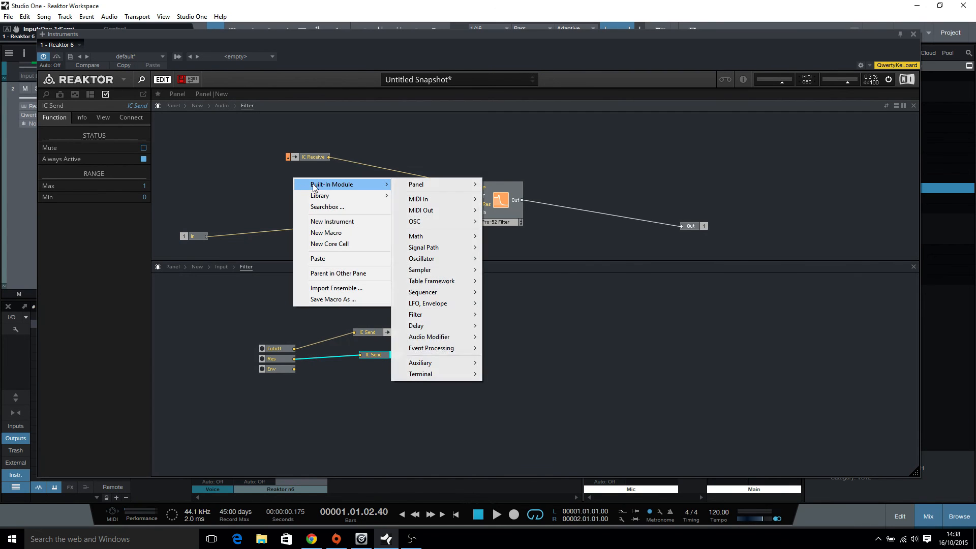
{"action": "mouse_move", "coordinate": [423, 375]}
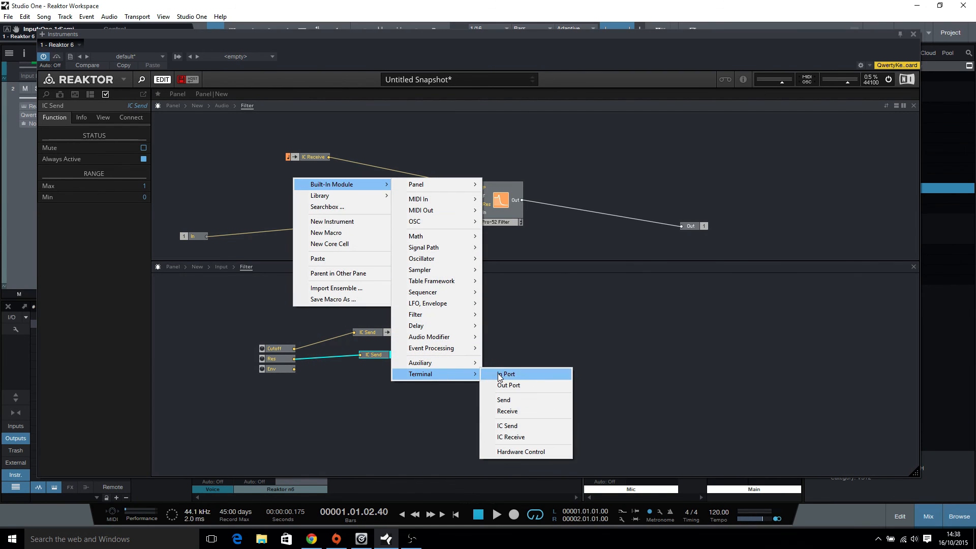
{"action": "left_click", "coordinate": [504, 412]}
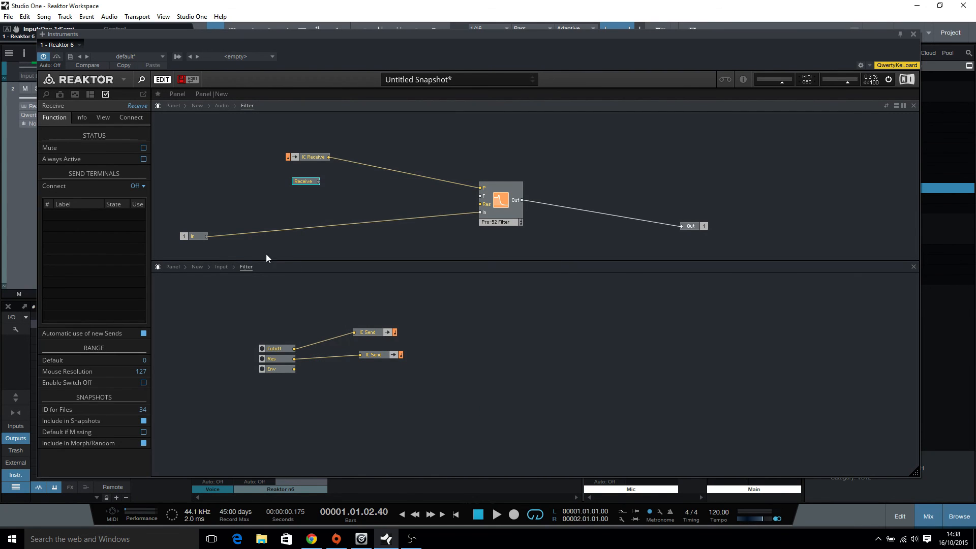
{"action": "right_click", "coordinate": [306, 181]}
{"action": "left_click", "coordinate": [338, 234]}
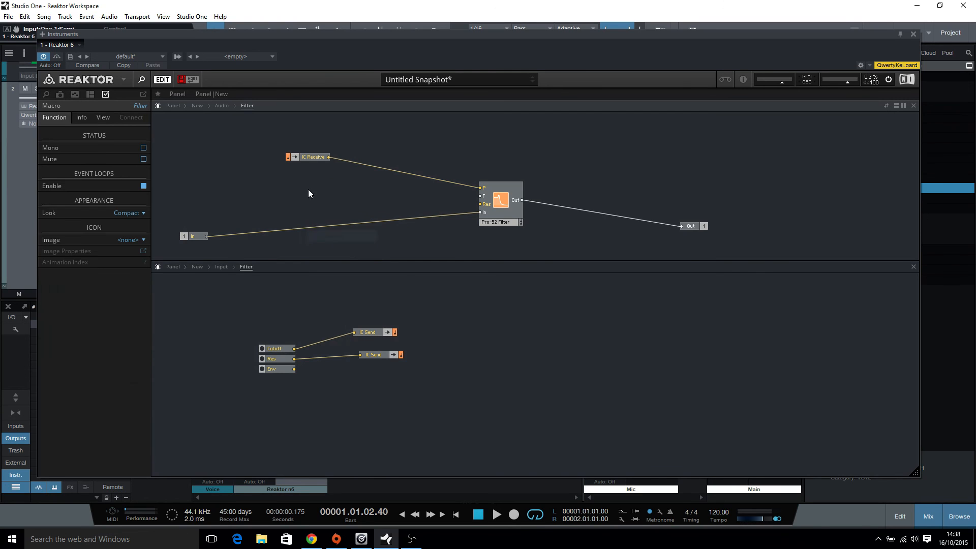
- Add a second IC Receive module to the Audio Filter macro, wired to the Pro-52 filter's Res input and placed below the first one
{"action": "right_click", "coordinate": [303, 186]}
{"action": "mouse_move", "coordinate": [325, 192]}
{"action": "mouse_move", "coordinate": [427, 383]}
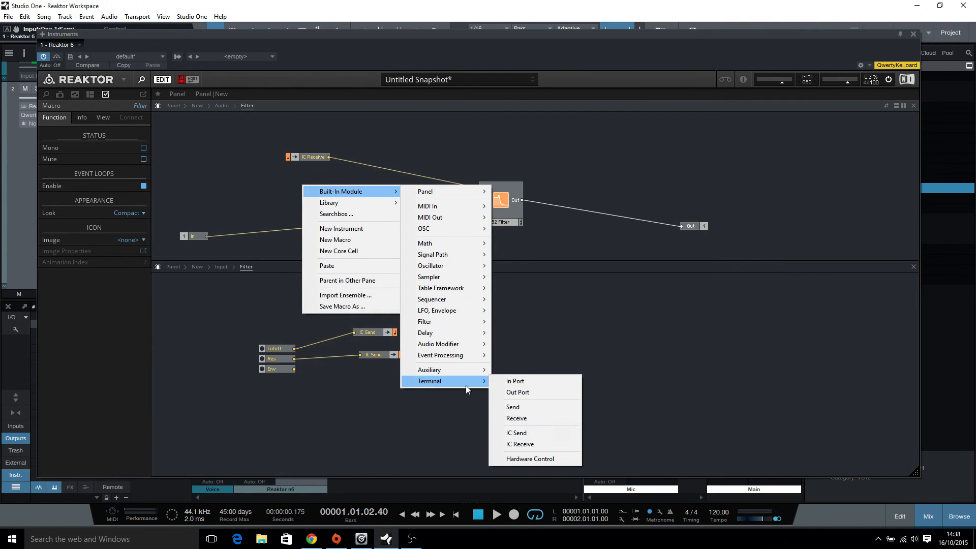
{"action": "left_click", "coordinate": [519, 444]}
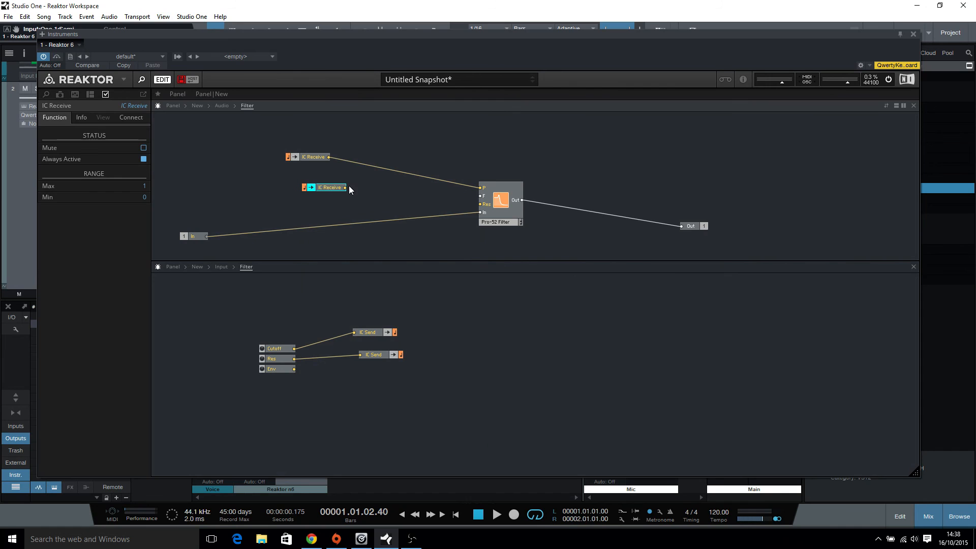
{"action": "left_click_drag", "start_coordinate": [344, 187], "coordinate": [449, 199]}
{"action": "left_click_drag", "start_coordinate": [483, 206], "coordinate": [482, 204]}
{"action": "mouse_move", "coordinate": [327, 187]}
{"action": "left_mouse_down"}
{"action": "mouse_move", "coordinate": [312, 166]}
{"action": "mouse_move", "coordinate": [315, 189]}
{"action": "left_mouse_up"}
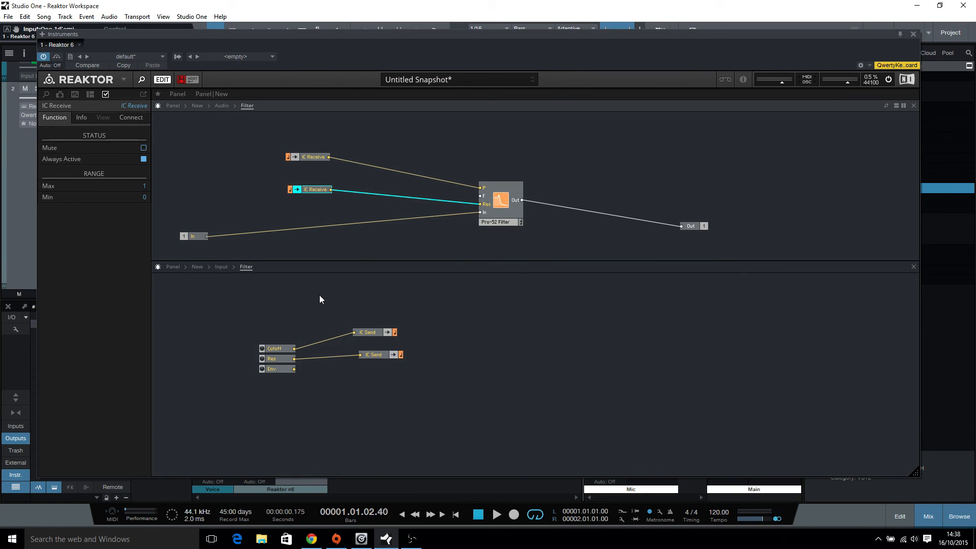
- In the Audio macro, insert the Filter macro between Osc1 and the multiplier, moving Amp Env clear of the signal path
{"action": "double_click", "coordinate": [370, 136]}
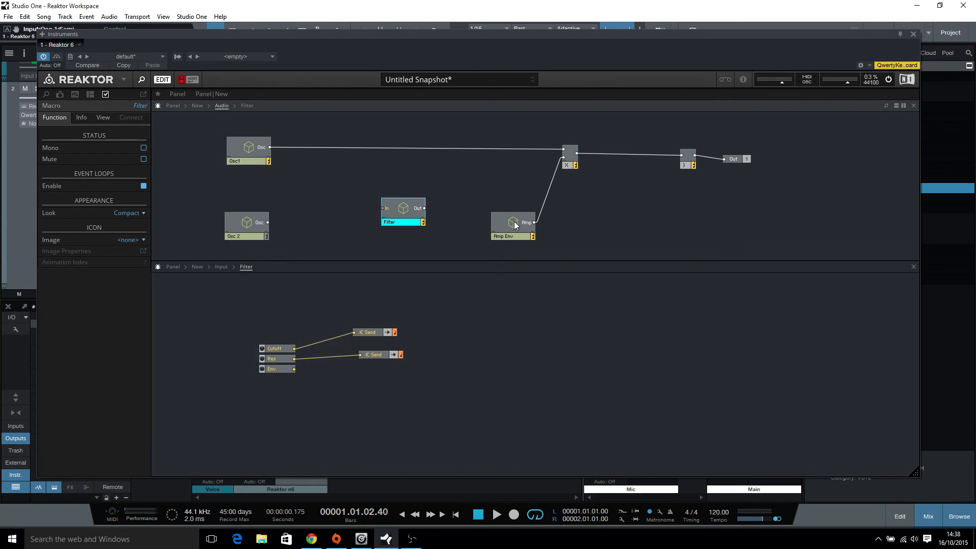
{"action": "left_click_drag", "start_coordinate": [514, 225], "coordinate": [508, 184]}
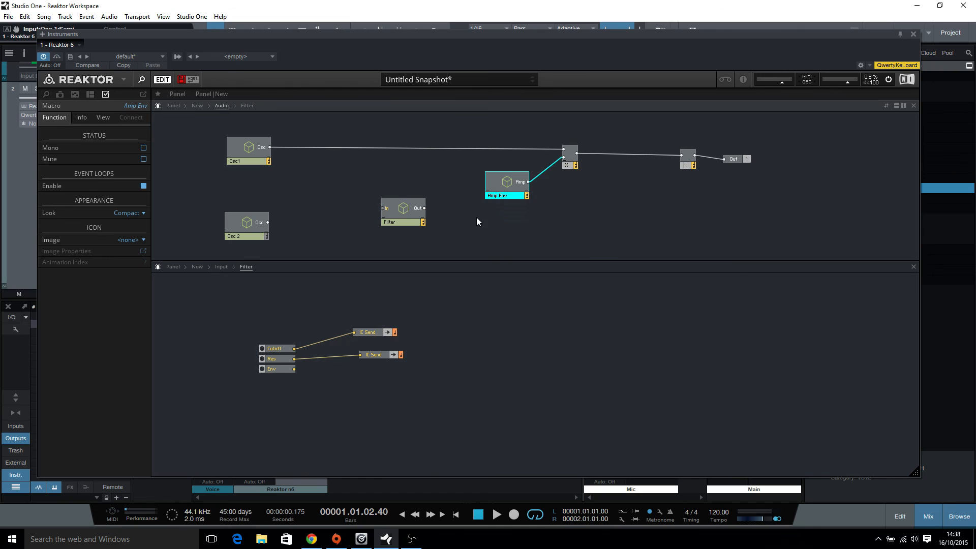
{"action": "left_click_drag", "start_coordinate": [412, 216], "coordinate": [404, 186]}
{"action": "left_click_drag", "start_coordinate": [269, 148], "coordinate": [564, 149]}
{"action": "left_click_drag", "start_coordinate": [395, 180], "coordinate": [408, 150]}
- Start playback and move the two IC Send selectors below the Filter knobs on the instrument panel
{"action": "key", "text": "space"}
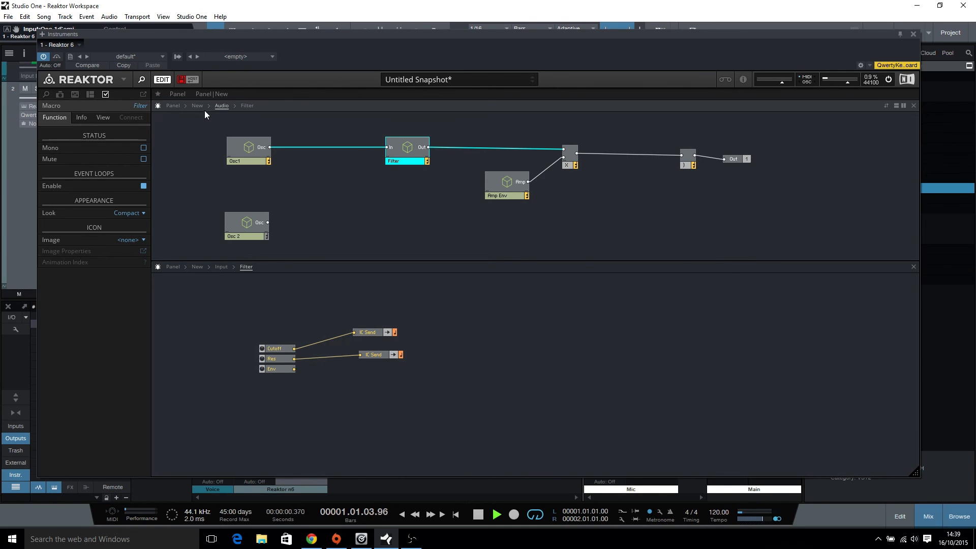
{"action": "mouse_move", "coordinate": [450, 146]}
{"action": "left_click", "coordinate": [913, 266]}
{"action": "left_click", "coordinate": [173, 105]}
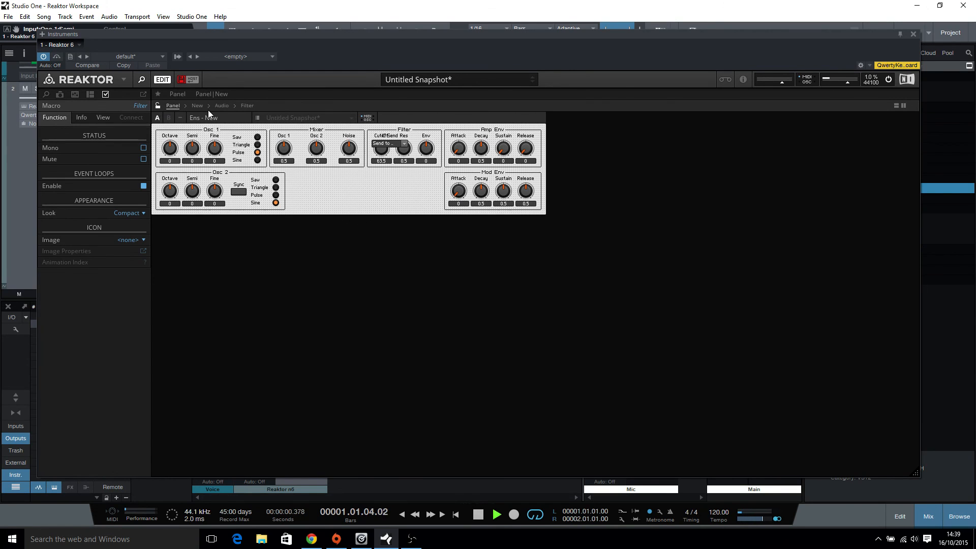
{"action": "left_click_drag", "start_coordinate": [389, 143], "coordinate": [386, 223]}
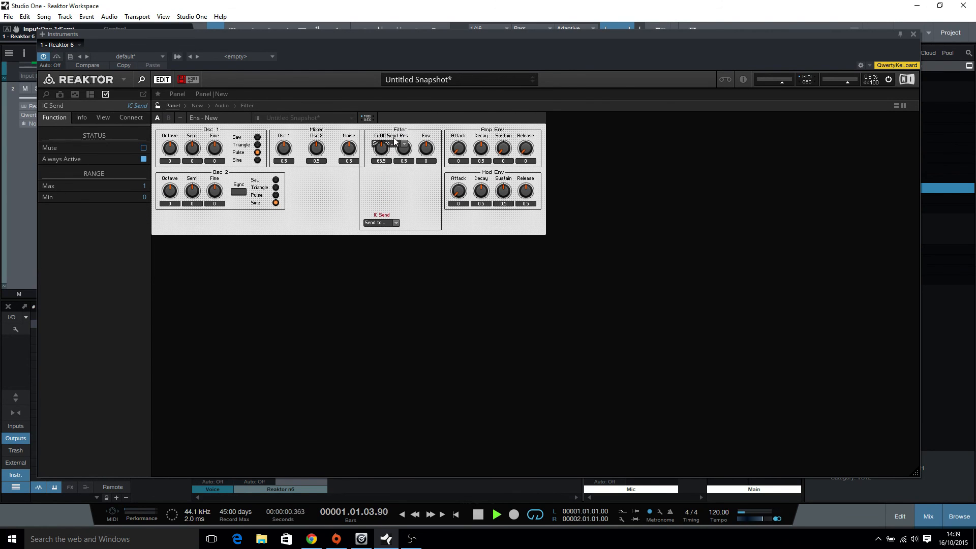
{"action": "left_click_drag", "start_coordinate": [395, 140], "coordinate": [397, 188]}
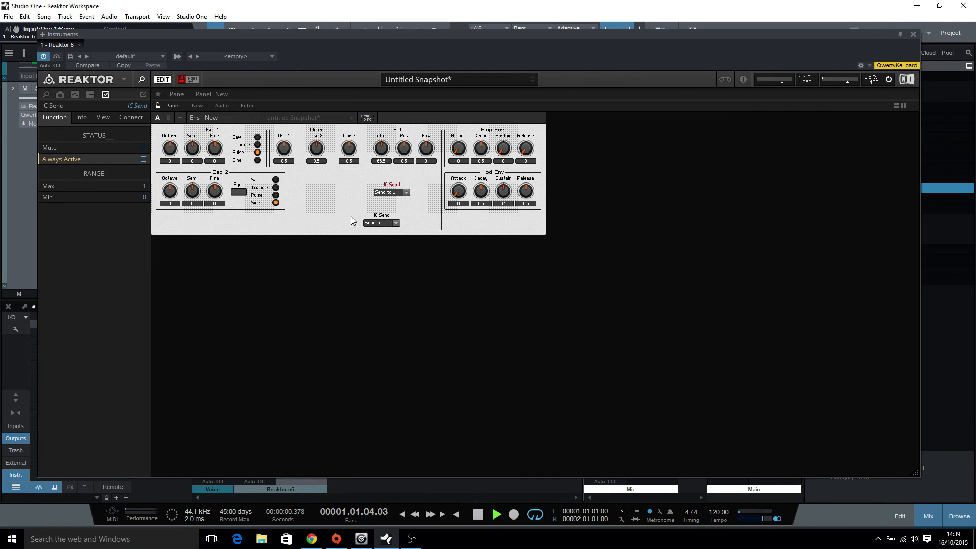
- Turn off Always Active for the IC Sends, lock the panel and try out the Cutoff knob
{"action": "left_click", "coordinate": [390, 217]}
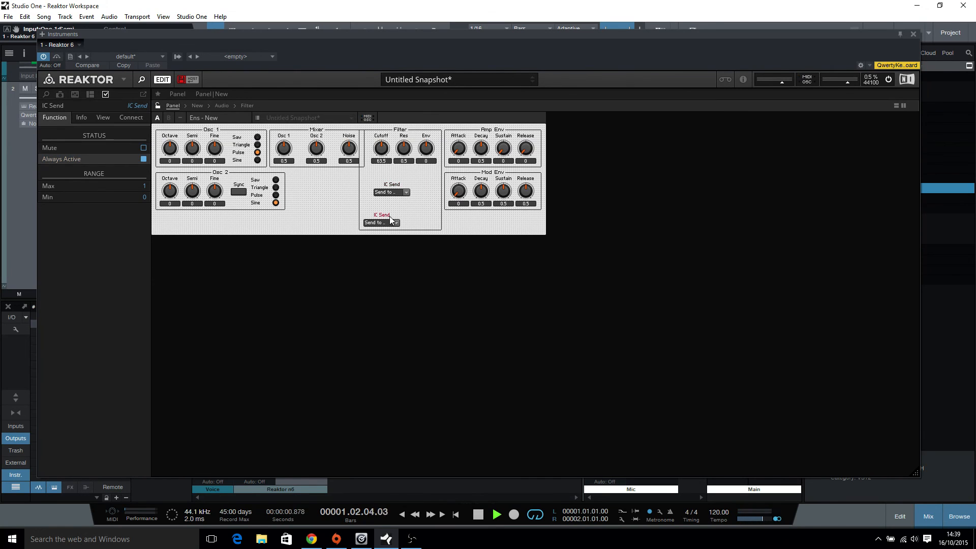
{"action": "left_click", "coordinate": [144, 159]}
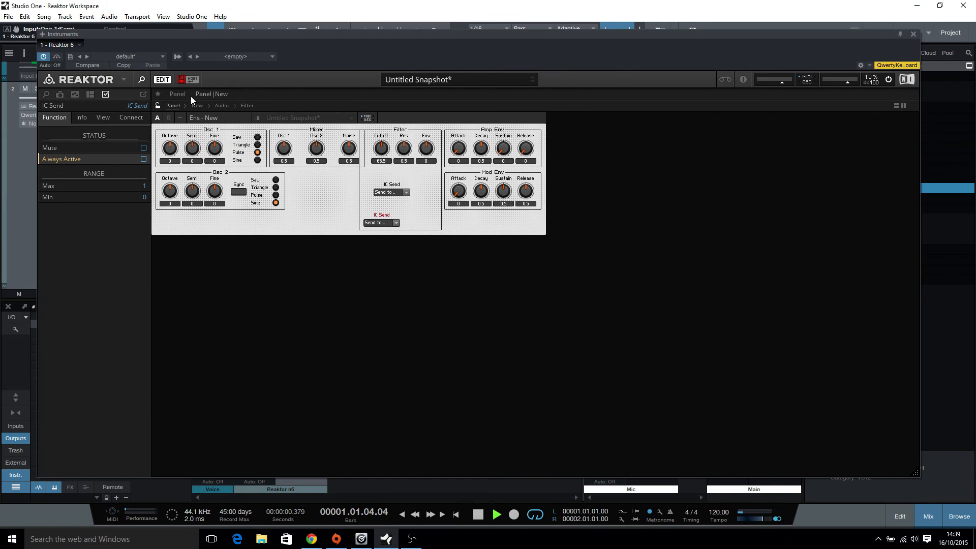
{"action": "left_click", "coordinate": [158, 106]}
{"action": "left_click_drag", "start_coordinate": [381, 148], "coordinate": [385, 124]}
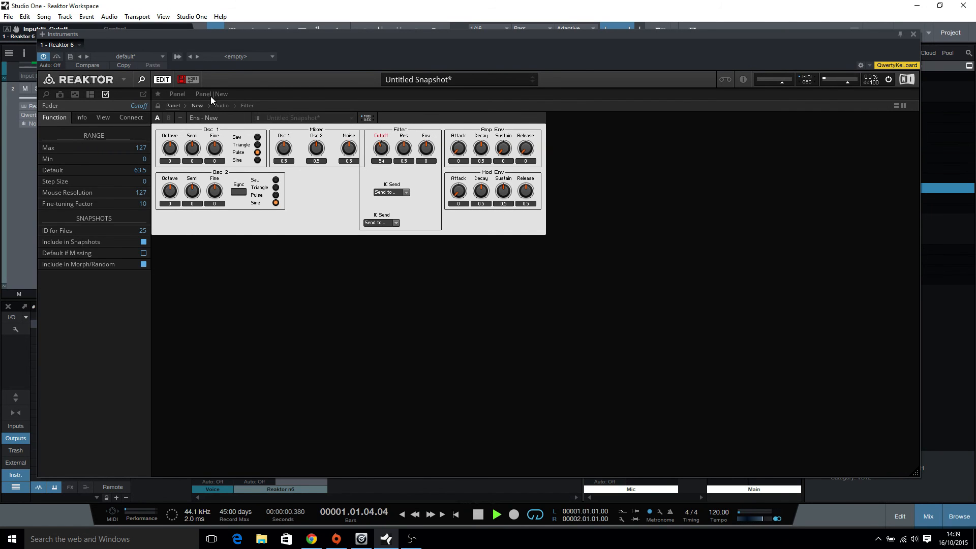
- Set the Max of the IC Receive feeding the filter's P input to 127 and test by lowering Cutoff to 39 on the panel
{"action": "left_click", "coordinate": [247, 106]}
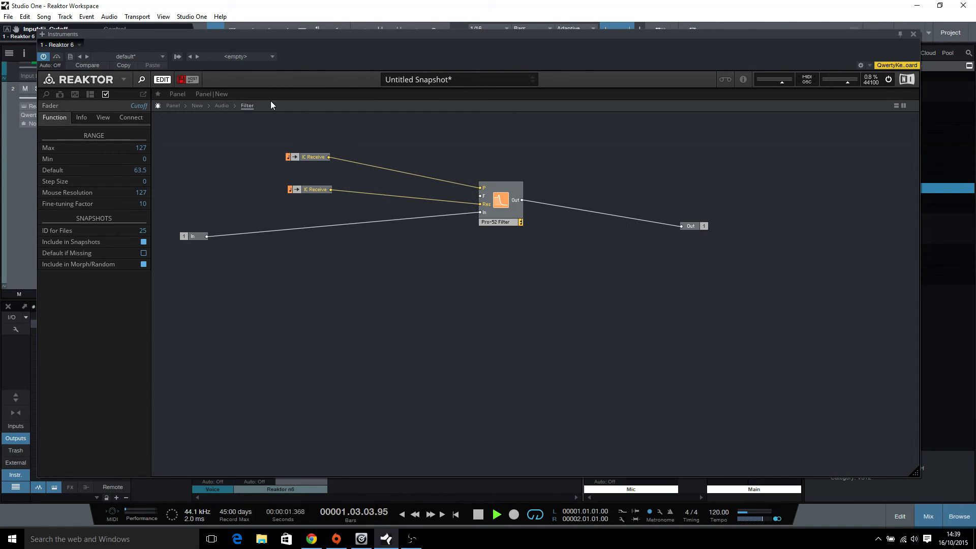
{"action": "left_click", "coordinate": [314, 159]}
{"action": "double_click", "coordinate": [144, 186]}
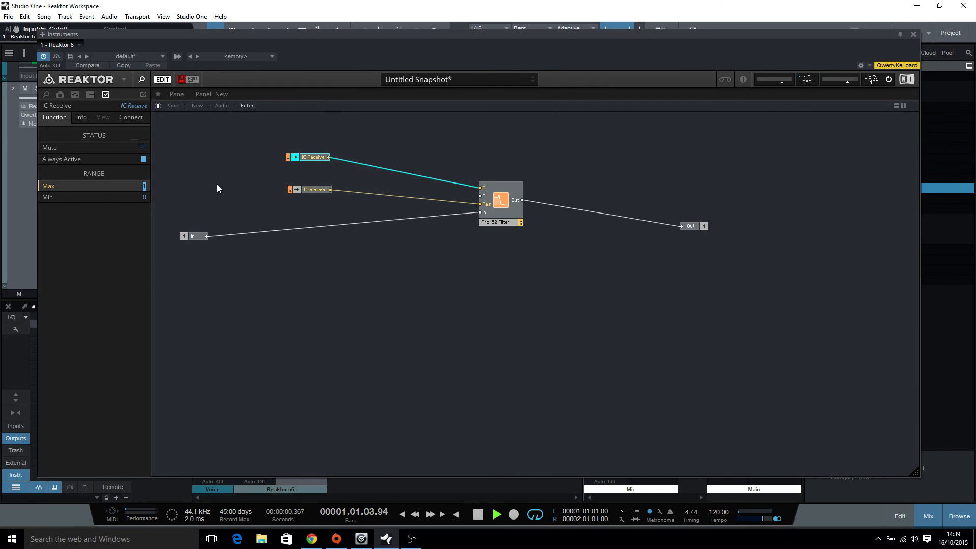
{"action": "type", "text": "127"}
{"action": "key", "text": "Return"}
{"action": "left_click", "coordinate": [176, 106]}
{"action": "left_click_drag", "start_coordinate": [376, 148], "coordinate": [380, 170]}
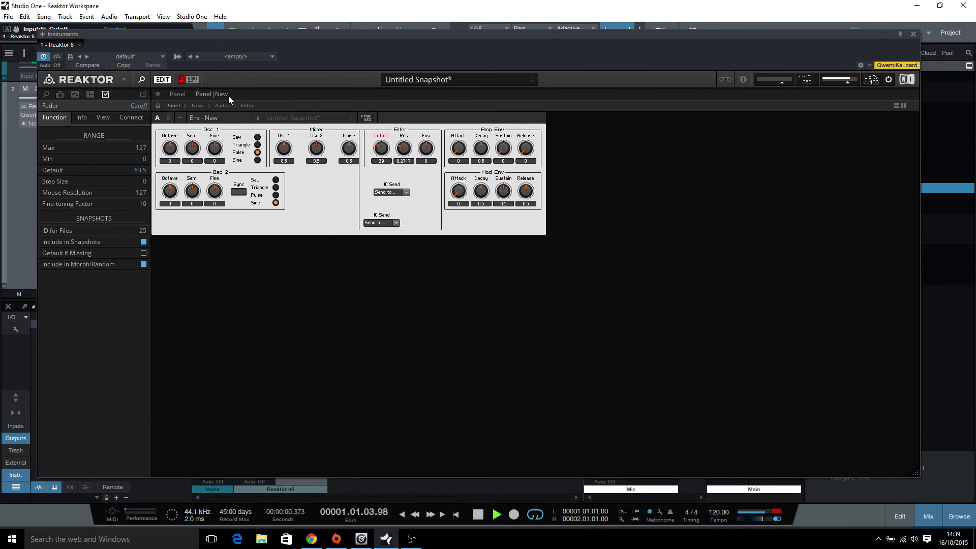
- Split the structure view again and set the Max of the Cutoff's IC Send to 127
{"action": "left_click", "coordinate": [249, 106]}
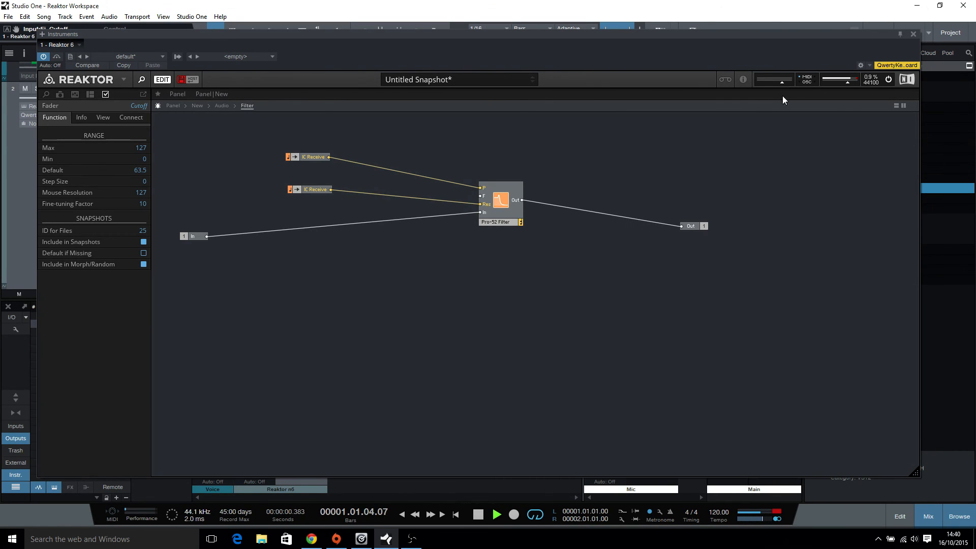
{"action": "left_click", "coordinate": [895, 105]}
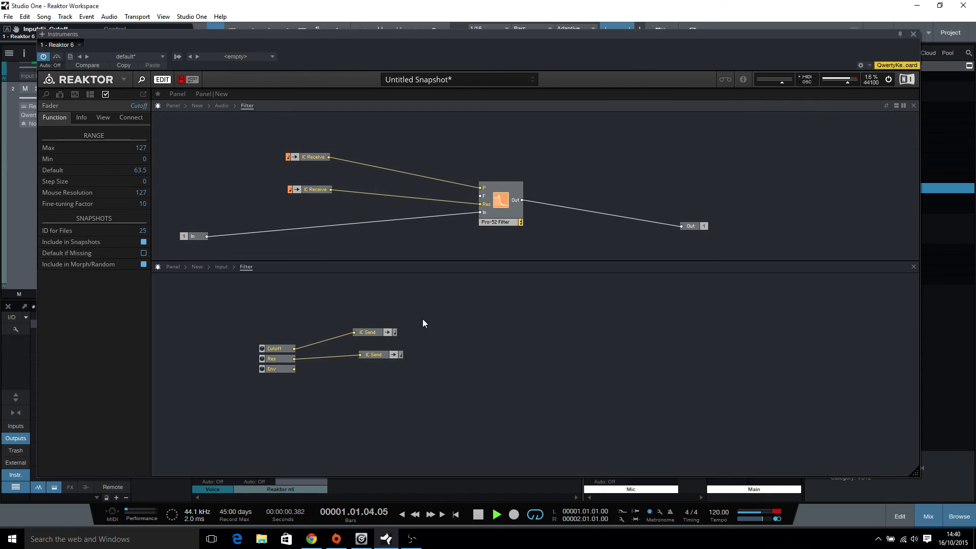
{"action": "left_click", "coordinate": [368, 333]}
{"action": "left_click", "coordinate": [145, 189]}
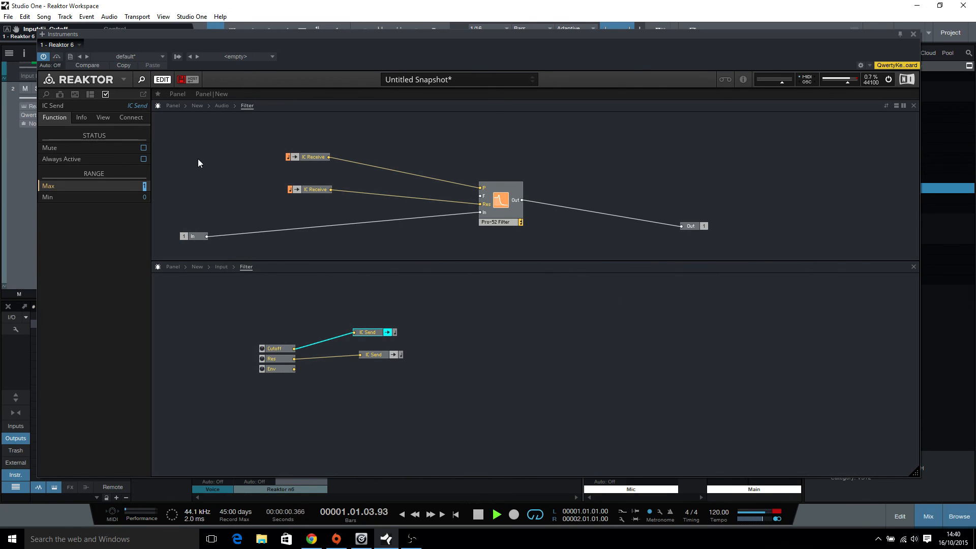
{"action": "left_click", "coordinate": [463, 300]}
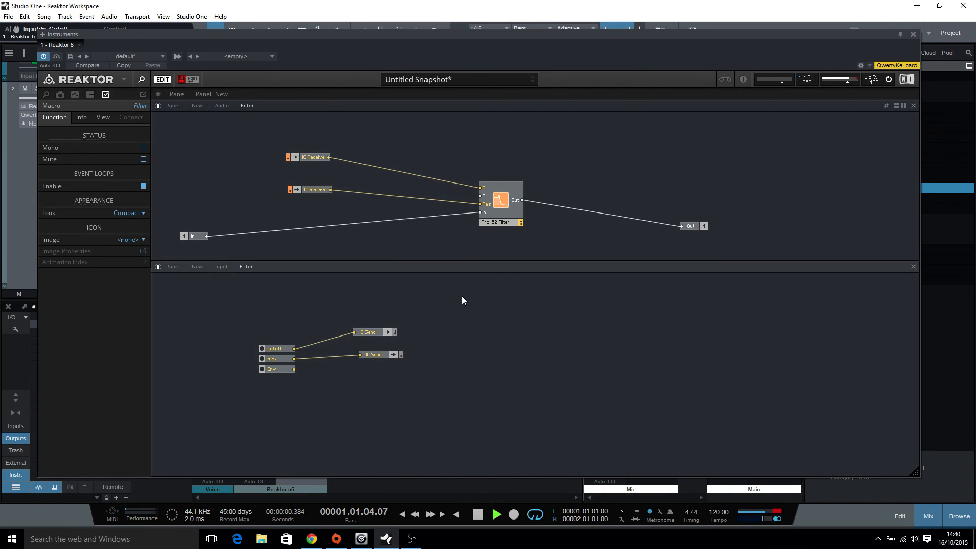
- Check the ranges of the Cutoff fader and its IC Send, and turn off Always Active on the IC Receive feeding P
{"action": "left_click", "coordinate": [282, 350]}
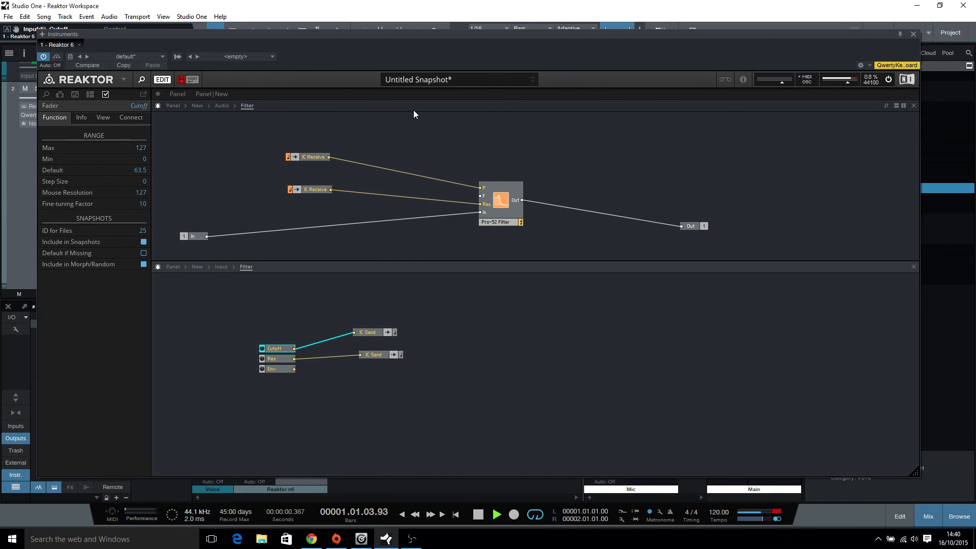
{"action": "left_click", "coordinate": [380, 334]}
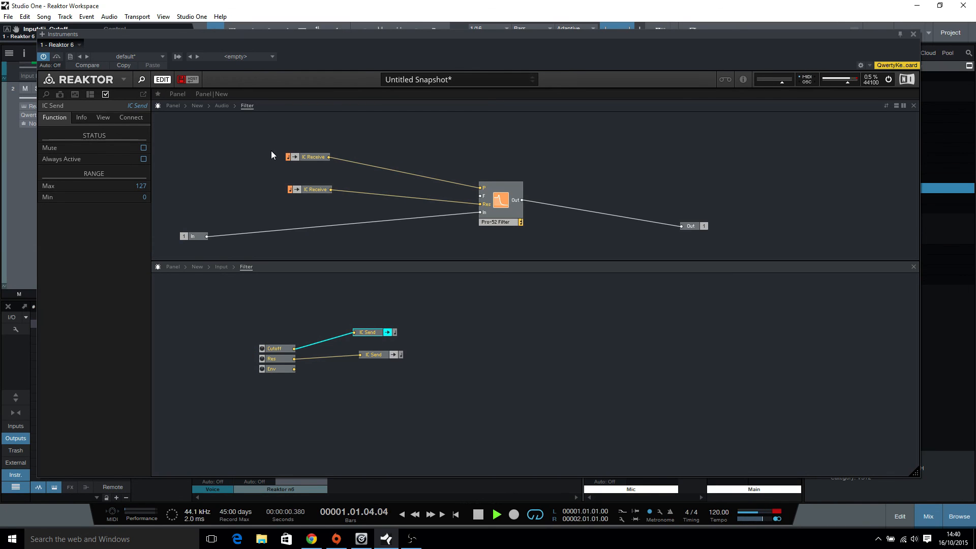
{"action": "left_click", "coordinate": [307, 160]}
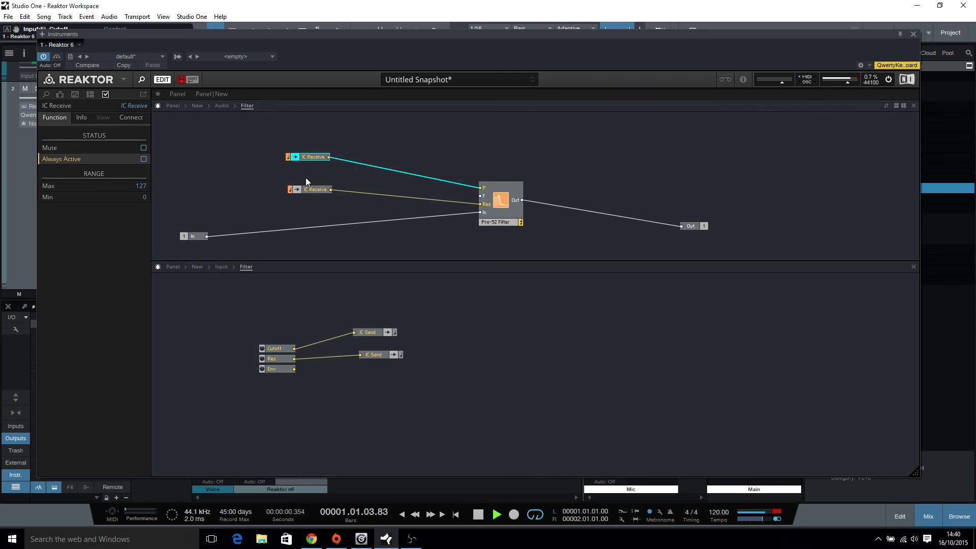
- Turn on Always Active for the Cutoff's IC Send and the IC Receive feeding P, and test the Cutoff knob at 72
{"action": "left_click", "coordinate": [350, 170]}
{"action": "left_click", "coordinate": [322, 156]}
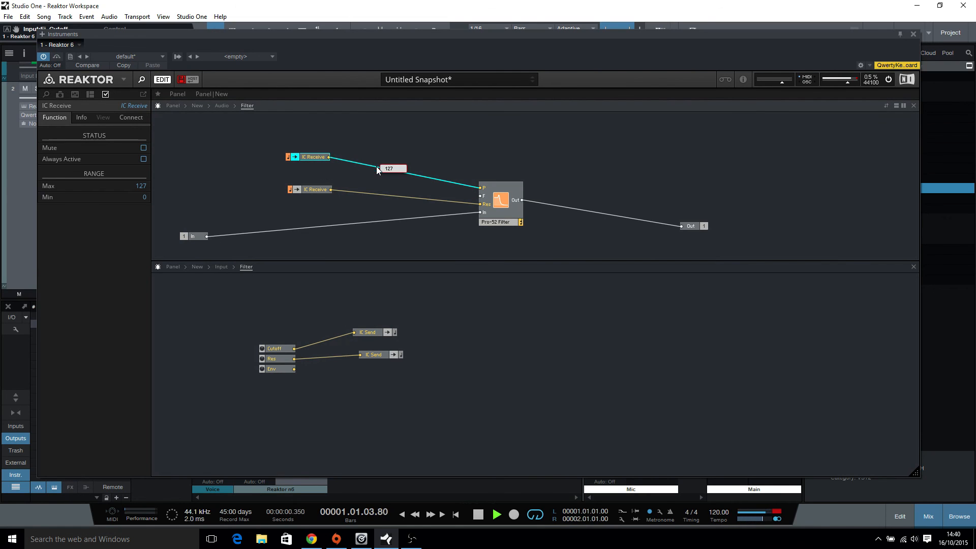
{"action": "left_click", "coordinate": [377, 332]}
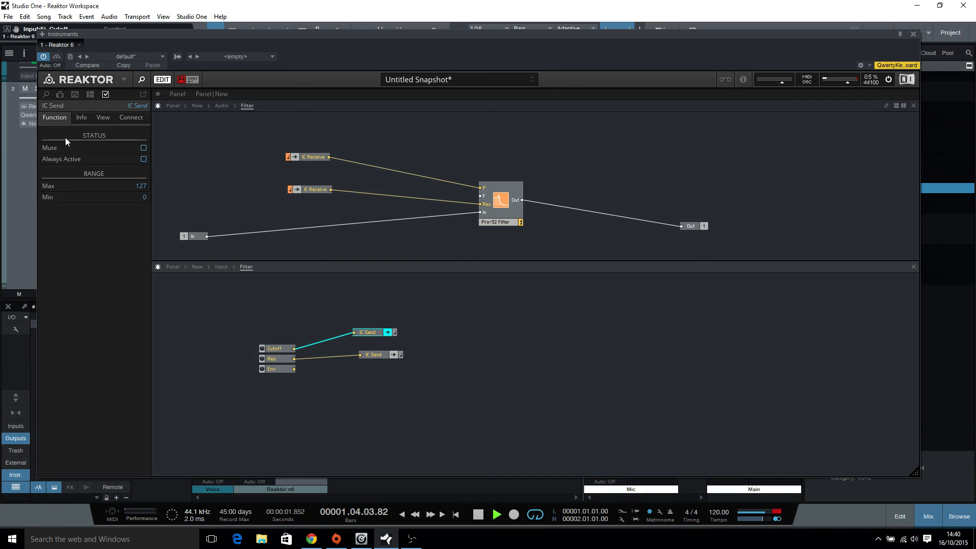
{"action": "left_click", "coordinate": [144, 159]}
{"action": "left_click", "coordinate": [305, 156]}
{"action": "left_click", "coordinate": [144, 159]}
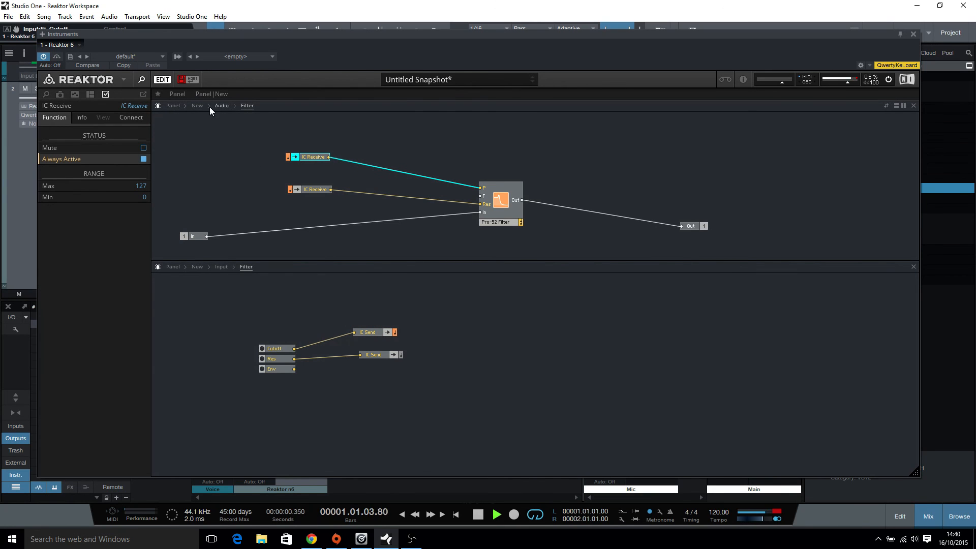
{"action": "left_click", "coordinate": [176, 107]}
{"action": "mouse_move", "coordinate": [386, 154]}
{"action": "left_mouse_down"}
{"action": "mouse_move", "coordinate": [384, 100]}
{"action": "mouse_move", "coordinate": [379, 155]}
{"action": "mouse_move", "coordinate": [386, 120]}
{"action": "mouse_move", "coordinate": [403, 162]}
{"action": "mouse_move", "coordinate": [395, 182]}
{"action": "mouse_move", "coordinate": [388, 124]}
{"action": "mouse_move", "coordinate": [403, 139]}
{"action": "mouse_move", "coordinate": [402, 116]}
{"action": "mouse_move", "coordinate": [383, 187]}
{"action": "mouse_move", "coordinate": [390, 161]}
{"action": "left_mouse_up"}
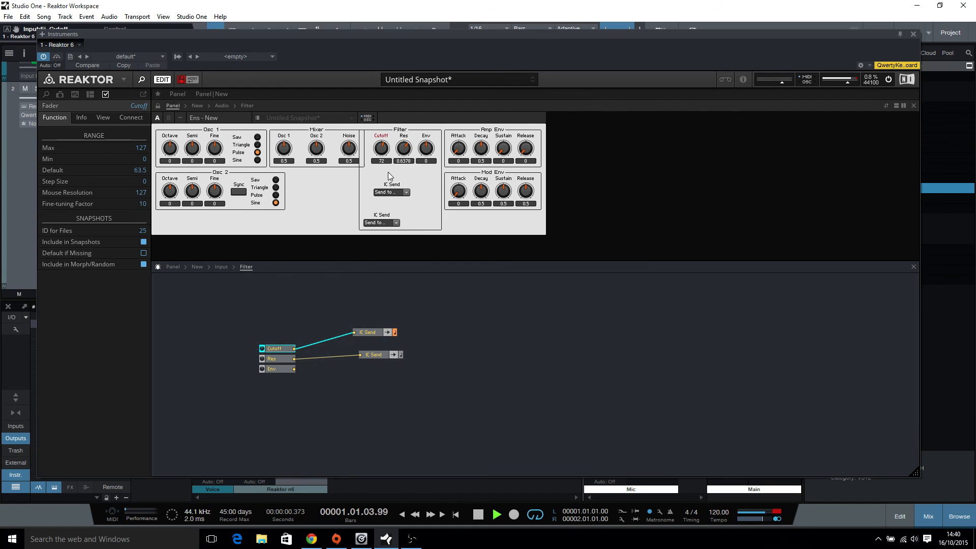
- Hide both IC Send controls in the Filter section from the instrument panel by turning off their visibility
{"action": "left_click", "coordinate": [395, 181]}
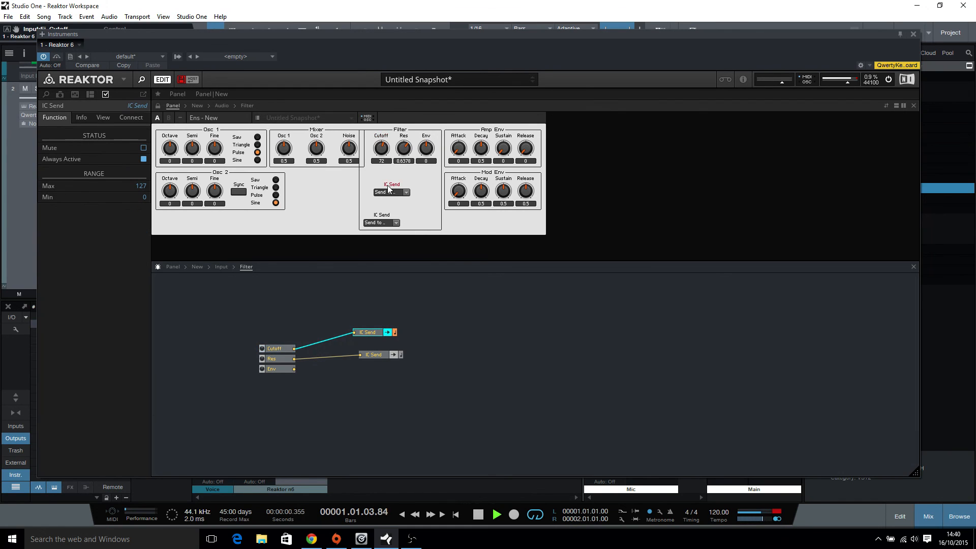
{"action": "left_click", "coordinate": [103, 117]}
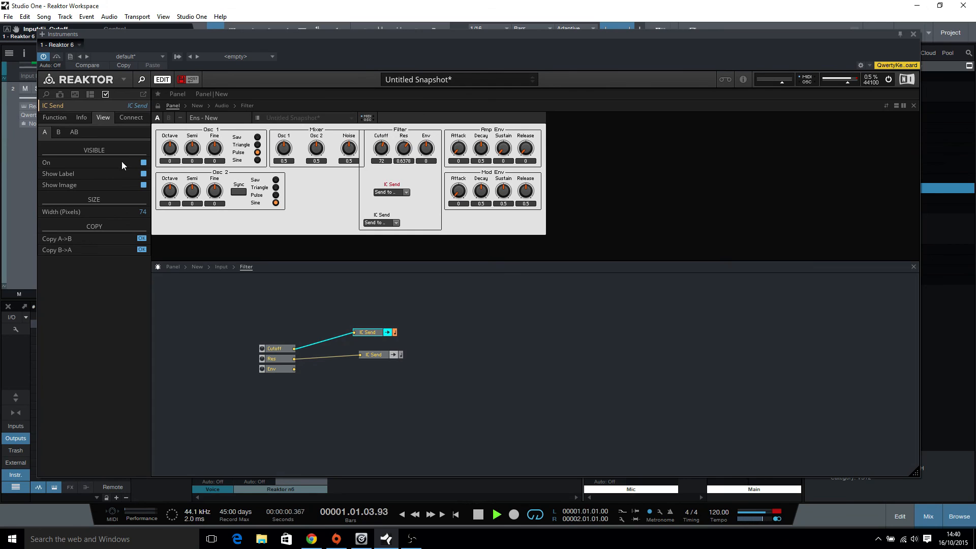
{"action": "left_click", "coordinate": [145, 162]}
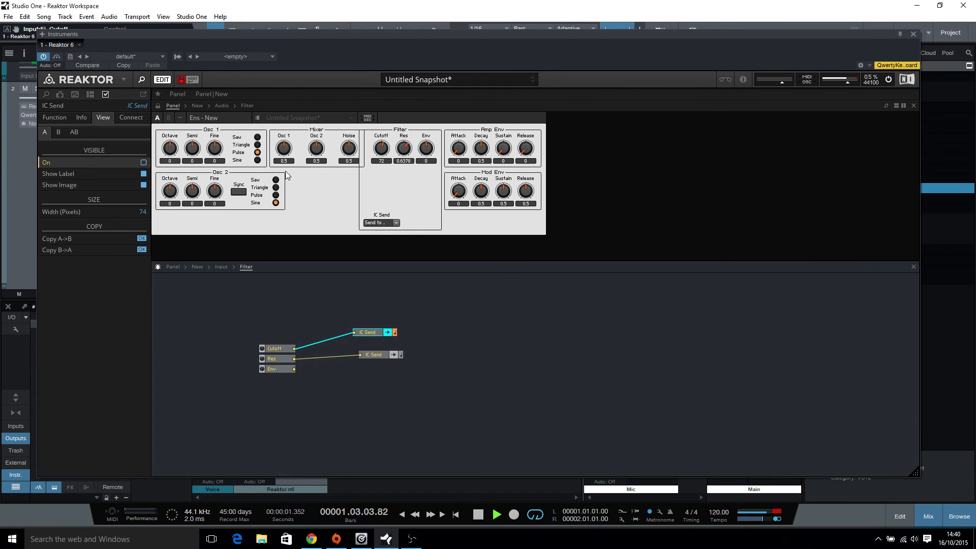
{"action": "left_click", "coordinate": [378, 212]}
{"action": "left_click", "coordinate": [144, 162]}
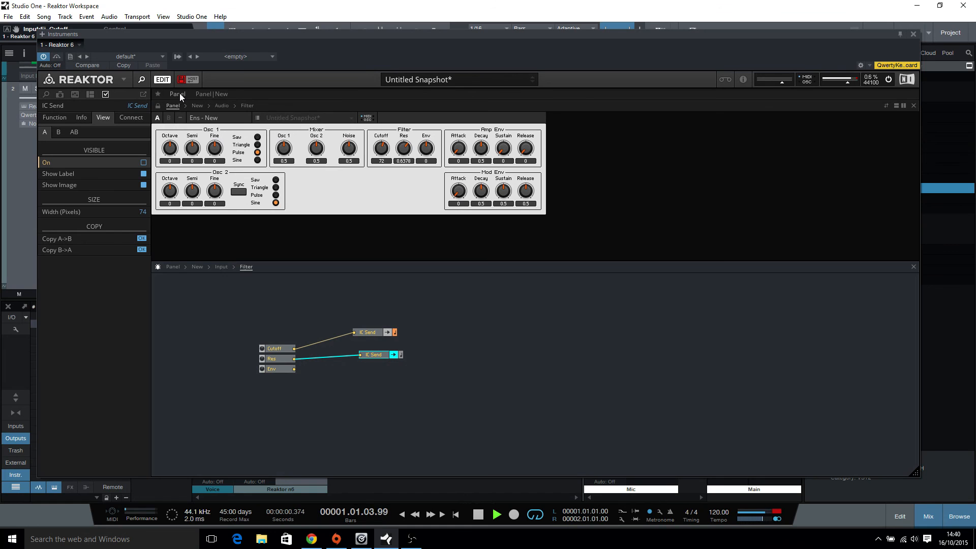
- Stop playback, close the split view and return to the Audio macro's structure
{"action": "key", "text": "space"}
{"action": "left_click", "coordinate": [895, 107]}
{"action": "left_click", "coordinate": [316, 248]}
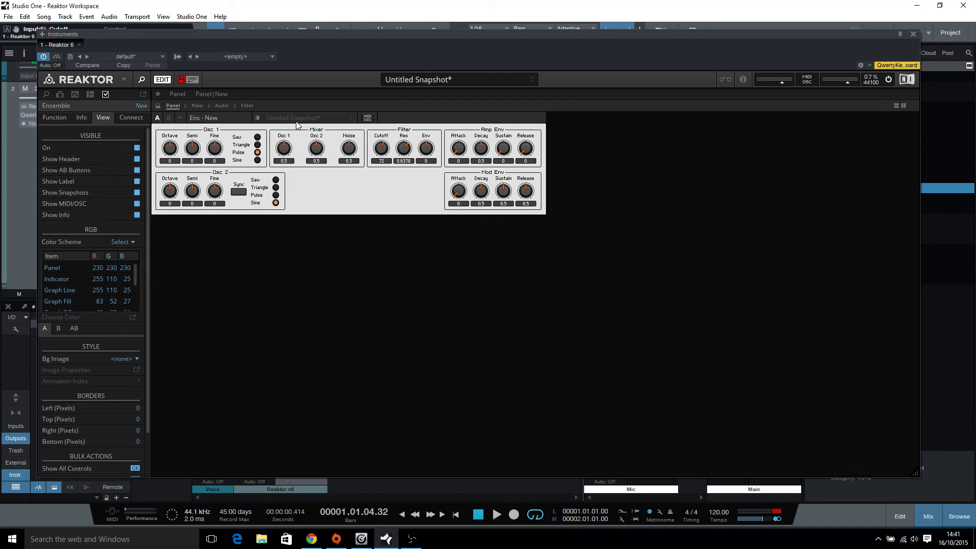
{"action": "left_click", "coordinate": [247, 106]}
{"action": "double_click", "coordinate": [215, 138]}
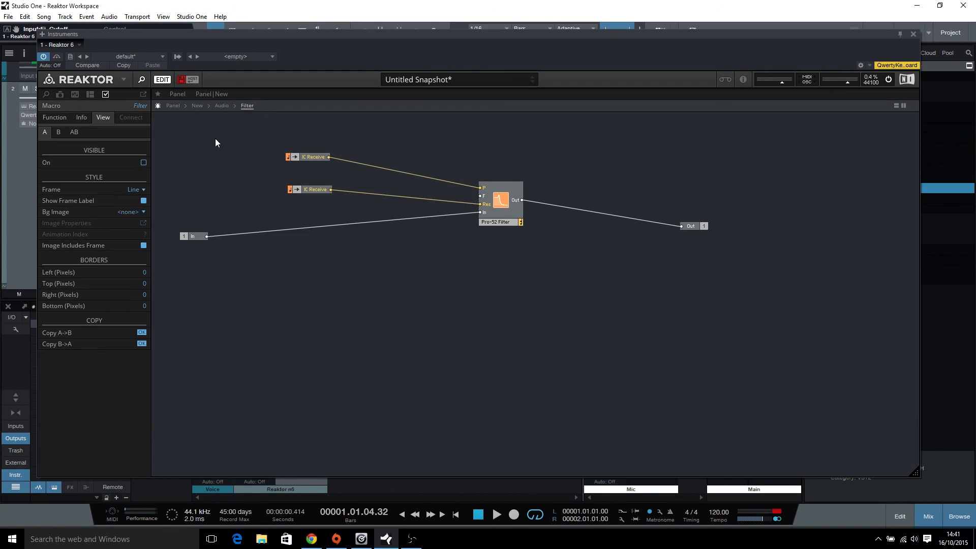
- Tidy the Audio structure by placing Osc 2 directly beneath Osc1, Amp Env below the multiplier's input, and the Out port slightly higher
{"action": "left_click_drag", "start_coordinate": [236, 238], "coordinate": [234, 203]}
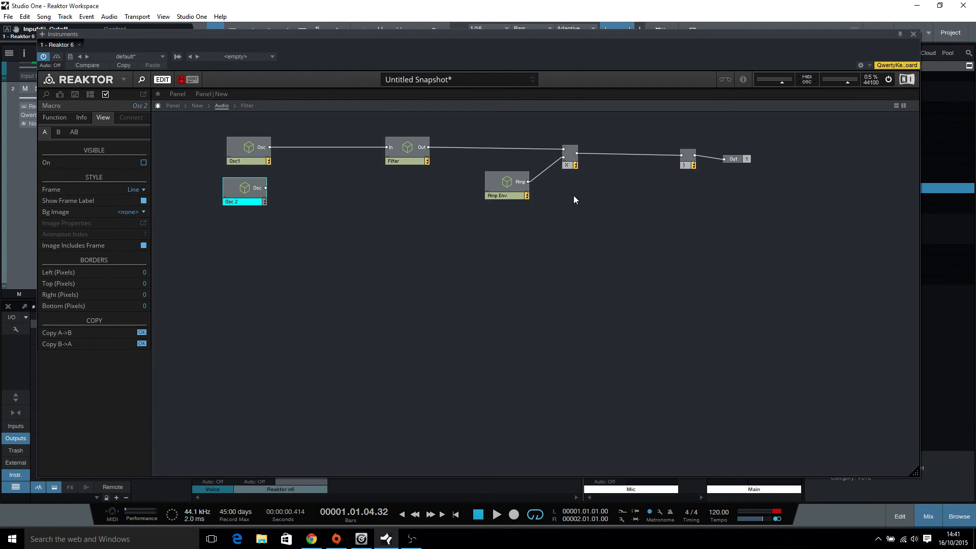
{"action": "left_click_drag", "start_coordinate": [506, 188], "coordinate": [519, 165]}
{"action": "left_click_drag", "start_coordinate": [737, 159], "coordinate": [741, 155]}
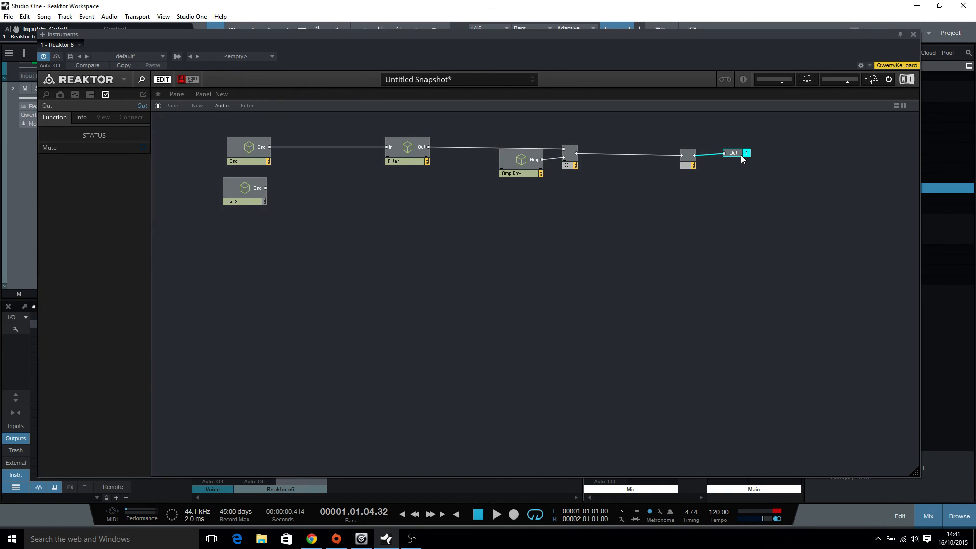
{"action": "mouse_move", "coordinate": [498, 164]}
{"action": "left_mouse_down"}
{"action": "mouse_move", "coordinate": [505, 177]}
{"action": "mouse_move", "coordinate": [489, 174]}
{"action": "left_mouse_up"}
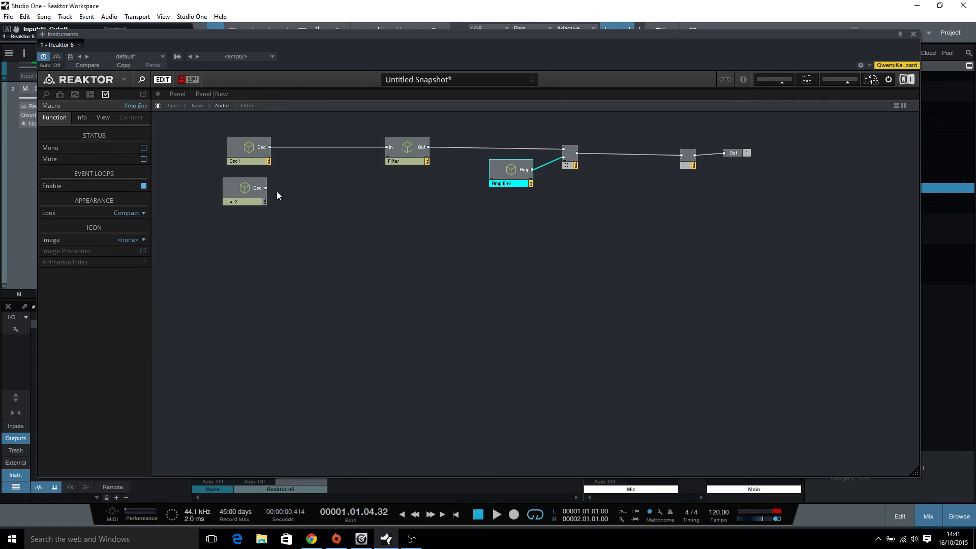
{"action": "left_click_drag", "start_coordinate": [252, 196], "coordinate": [254, 186]}
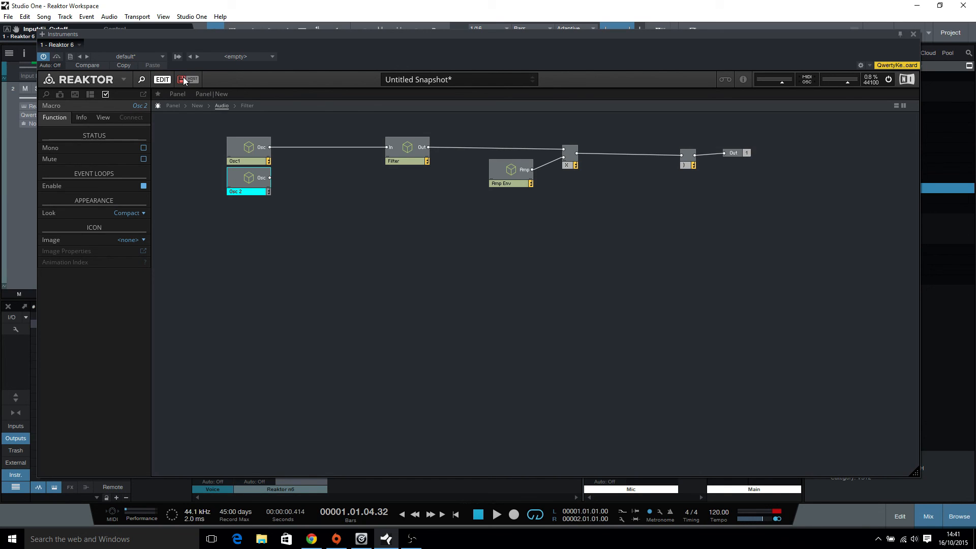
- Start saving the ensemble under a new name and create a folder named Reaktor 6 Ensembles in Documents
{"action": "left_click", "coordinate": [123, 79]}
{"action": "mouse_move", "coordinate": [138, 93]}
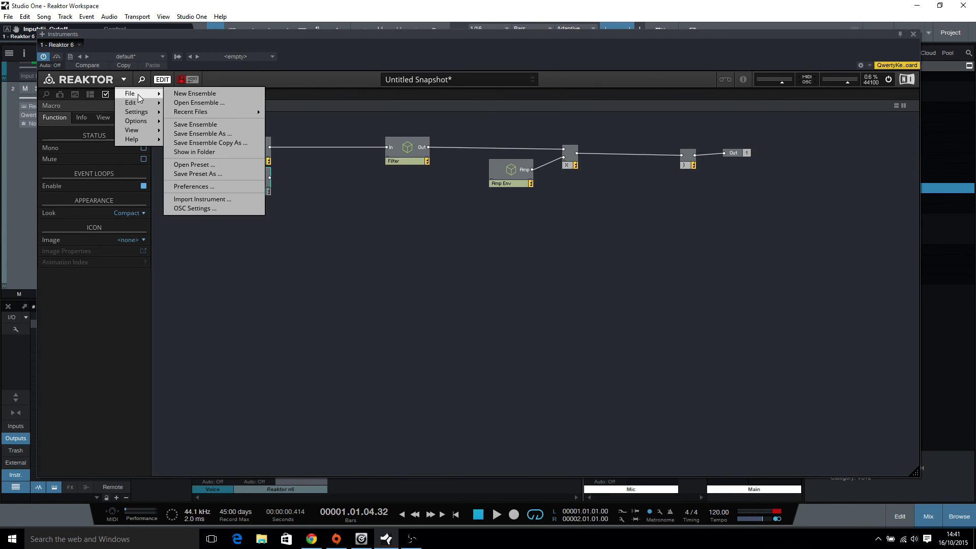
{"action": "left_click", "coordinate": [221, 134]}
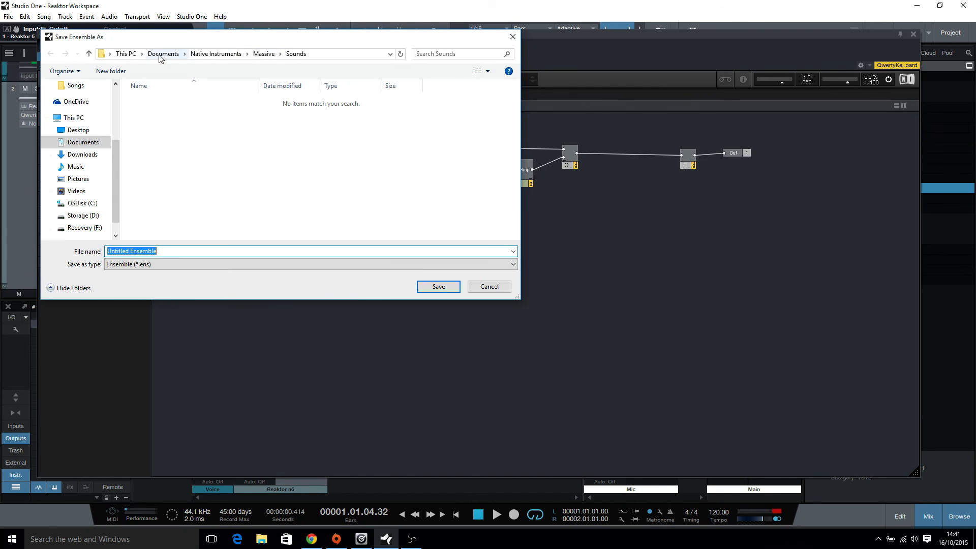
{"action": "left_click", "coordinate": [83, 142]}
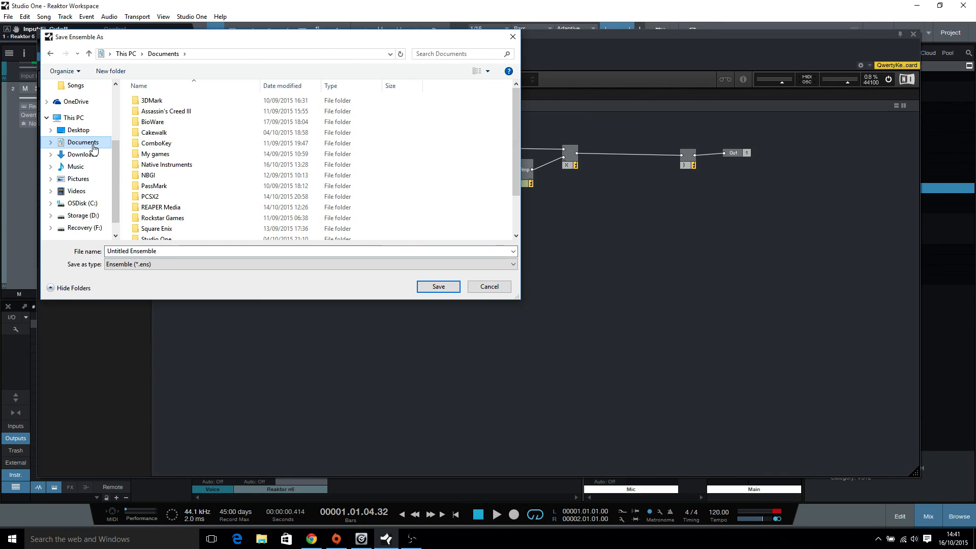
{"action": "scroll", "coordinate": [189, 223], "scroll_direction": "down", "scroll_amount": 2}
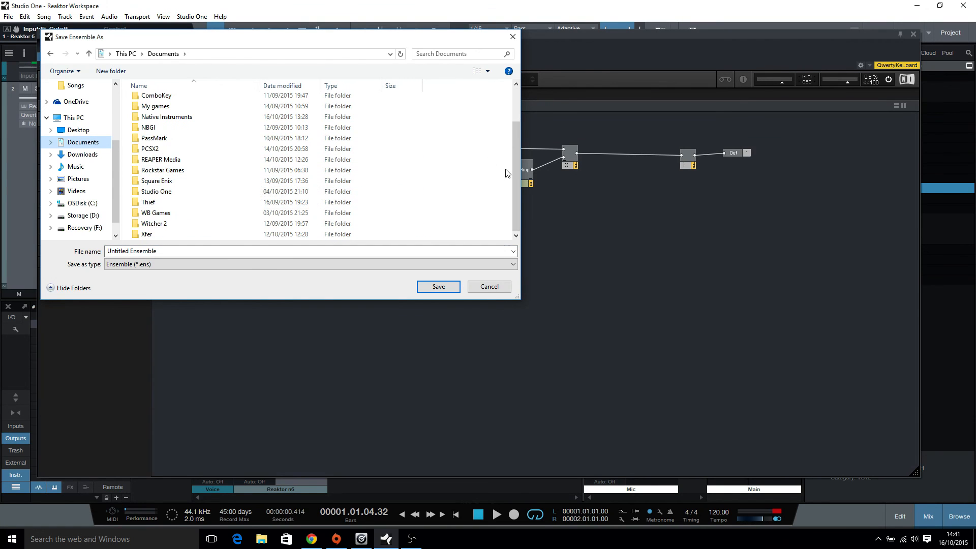
{"action": "scroll", "coordinate": [452, 213], "scroll_direction": "up", "scroll_amount": 2}
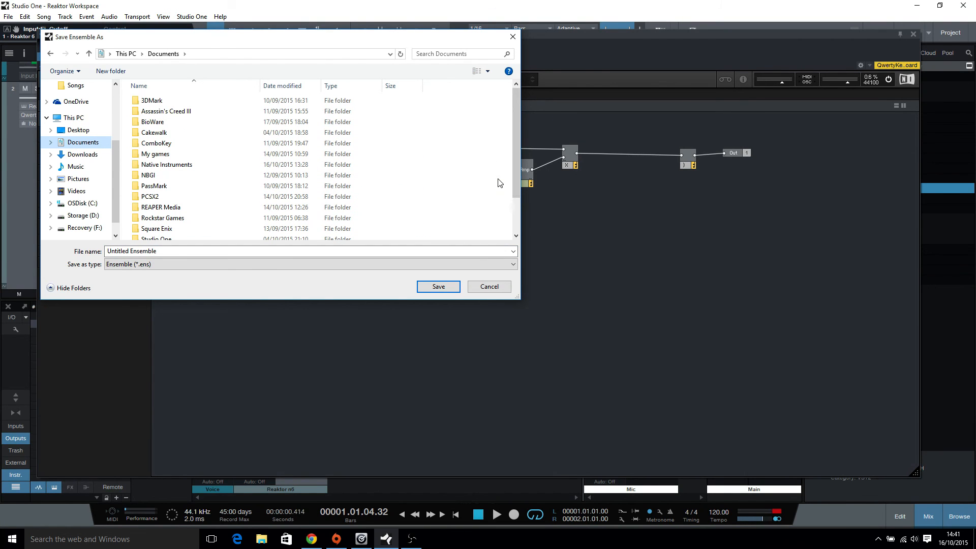
{"action": "right_click", "coordinate": [499, 179]}
{"action": "mouse_move", "coordinate": [535, 275]}
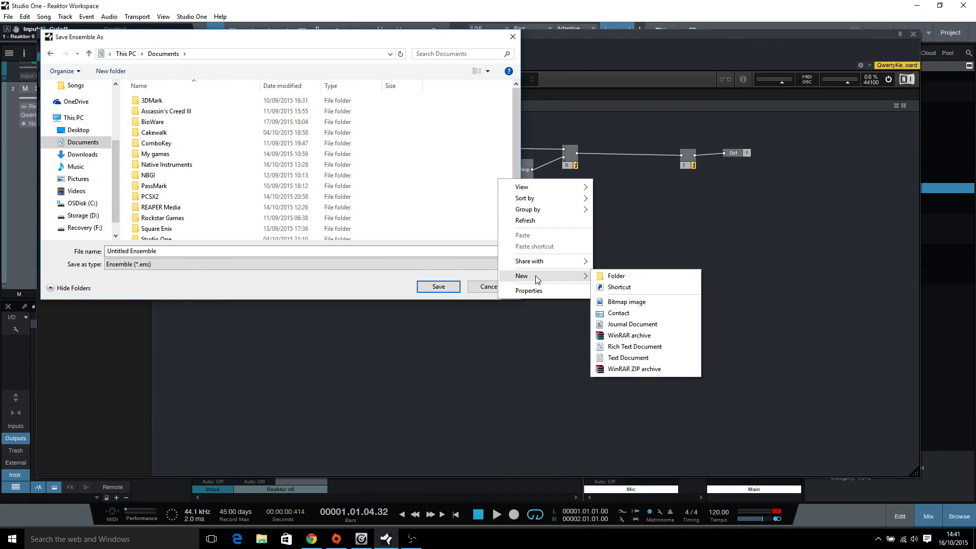
{"action": "left_click", "coordinate": [620, 274]}
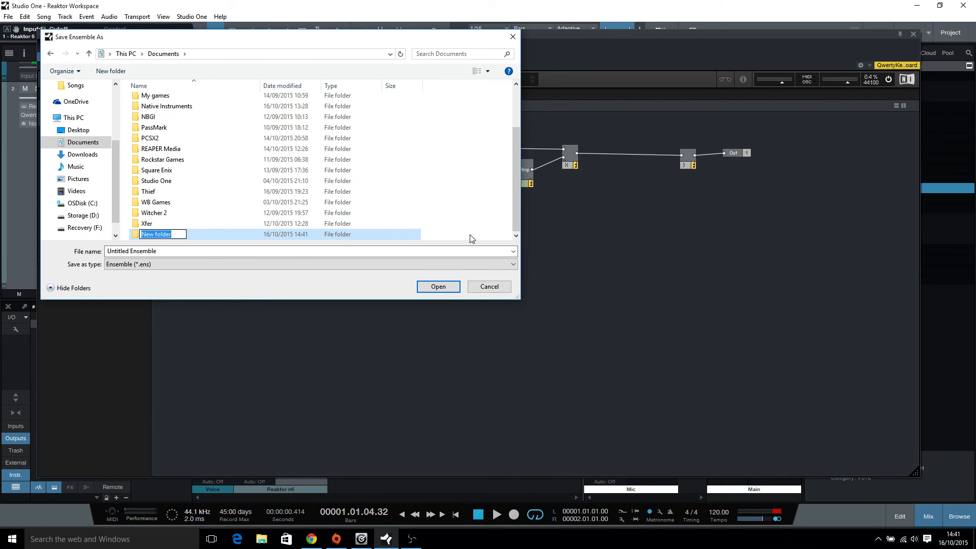
{"action": "key", "text": "Return"}
{"action": "key", "text": "r"}
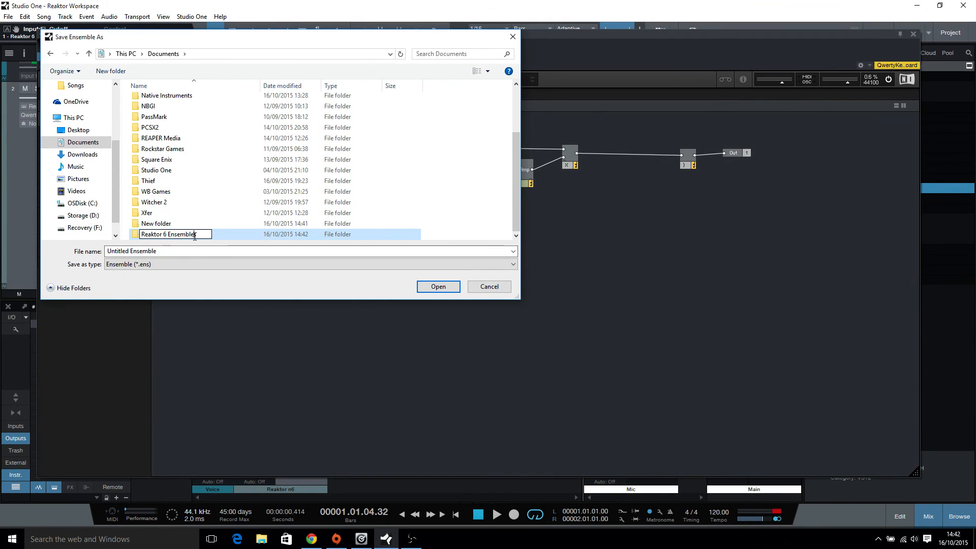
{"action": "key", "text": "Return"}
- Save the ensemble under the file name Synth 101
{"action": "left_click", "coordinate": [175, 251]}
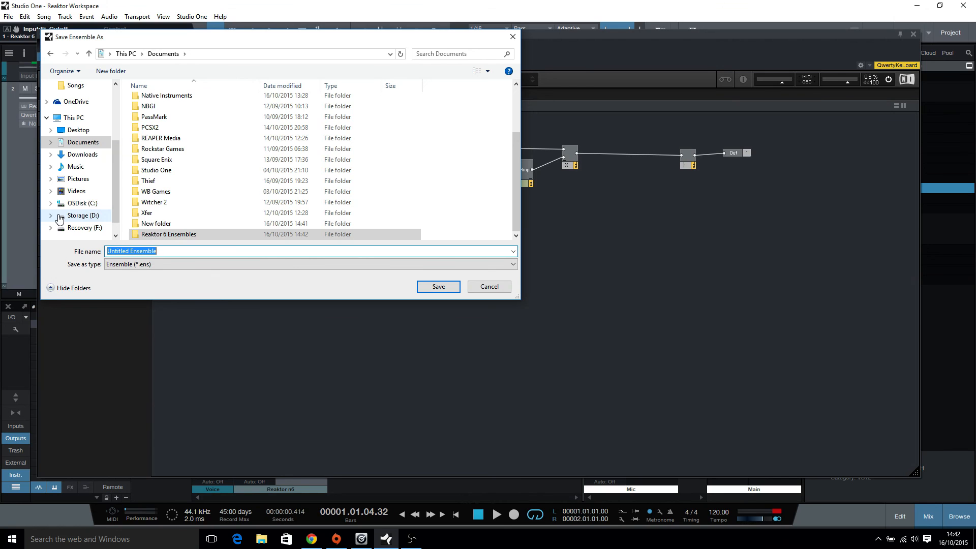
{"action": "type", "text": "Synth "}
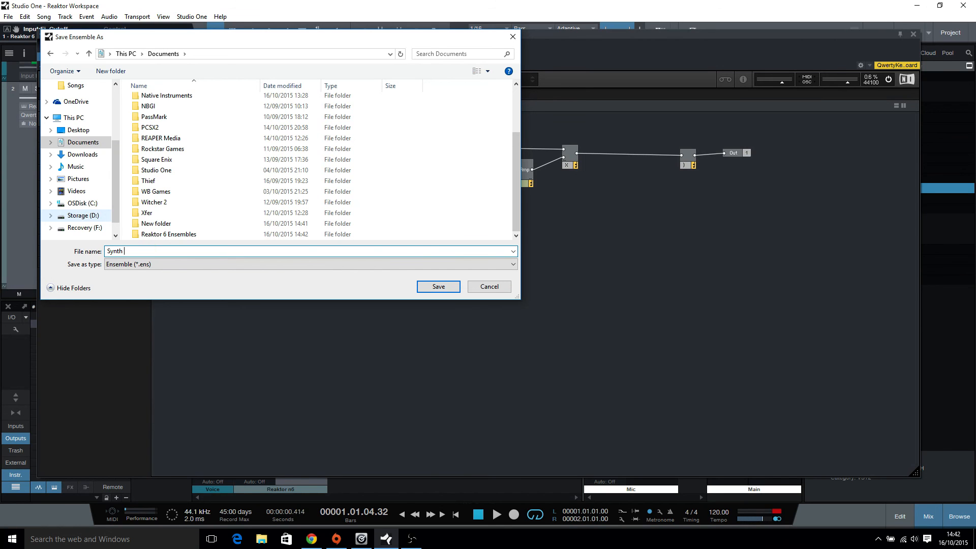
{"action": "type", "text": "101"}
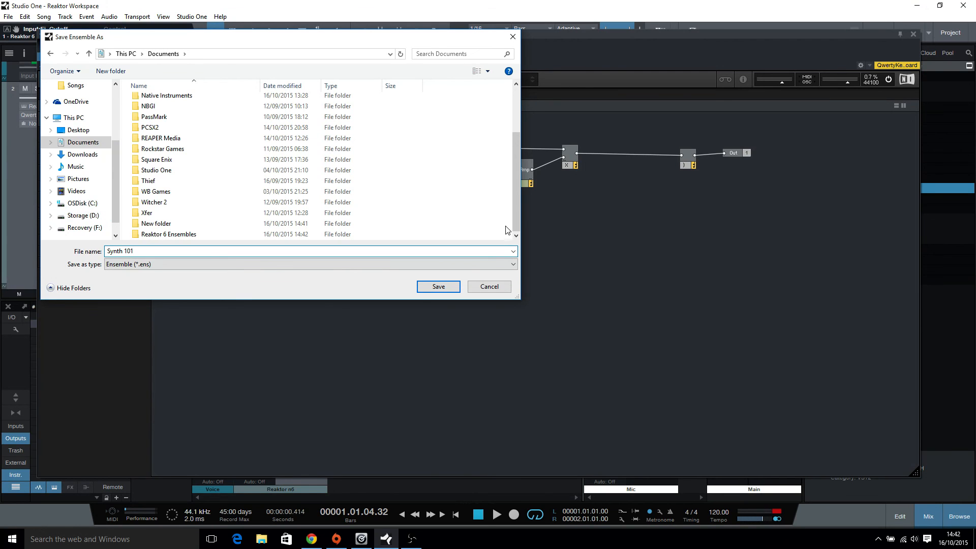
{"action": "left_click", "coordinate": [445, 288]}
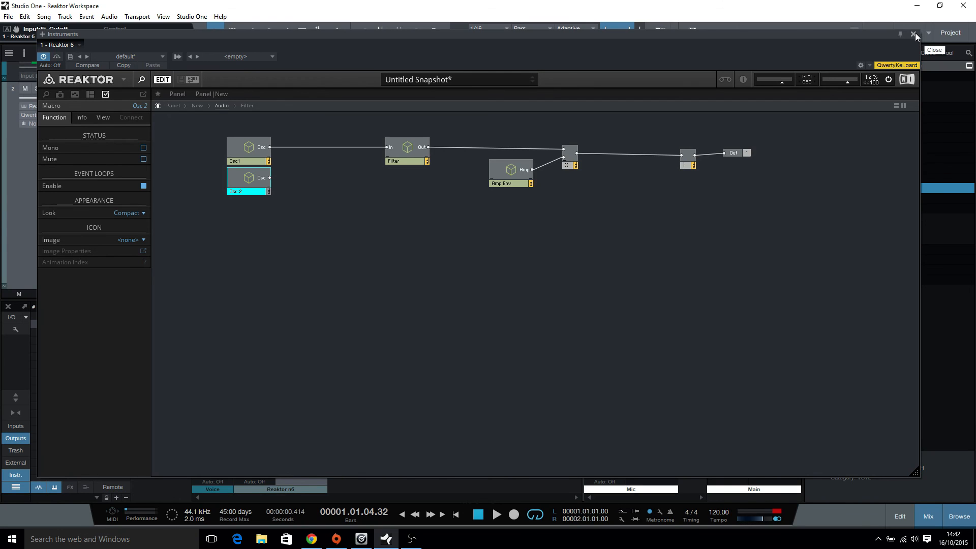
{"action": "left_click", "coordinate": [126, 78]}
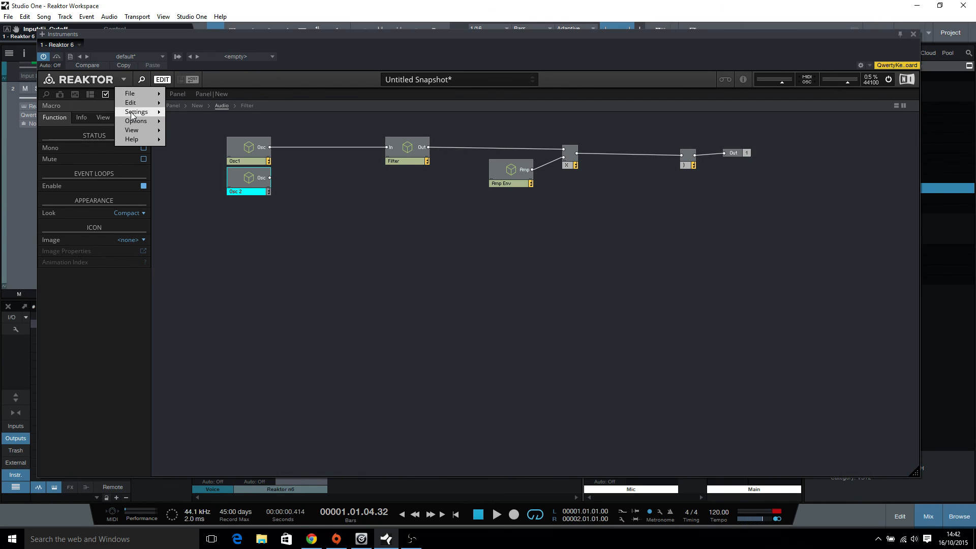
{"action": "mouse_move", "coordinate": [132, 114]}
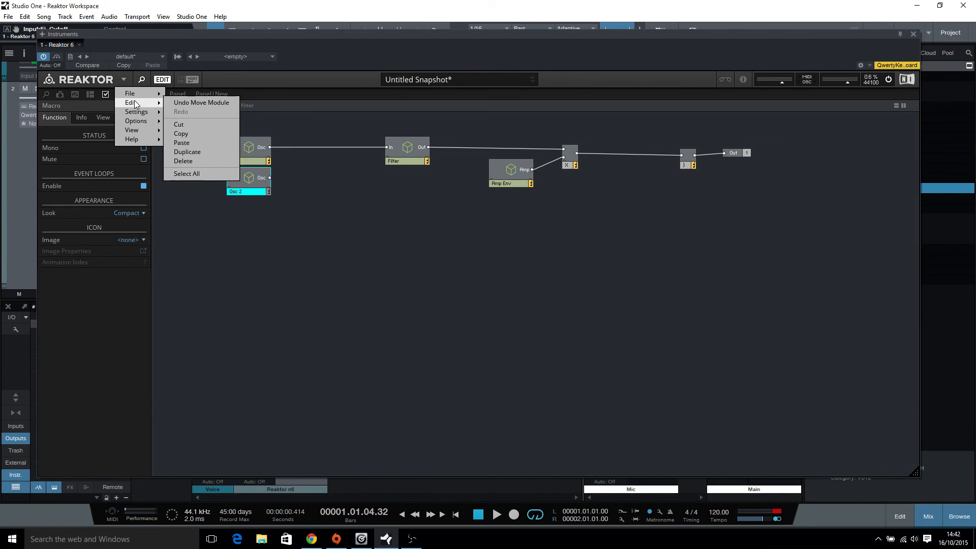
{"action": "mouse_move", "coordinate": [136, 95]}
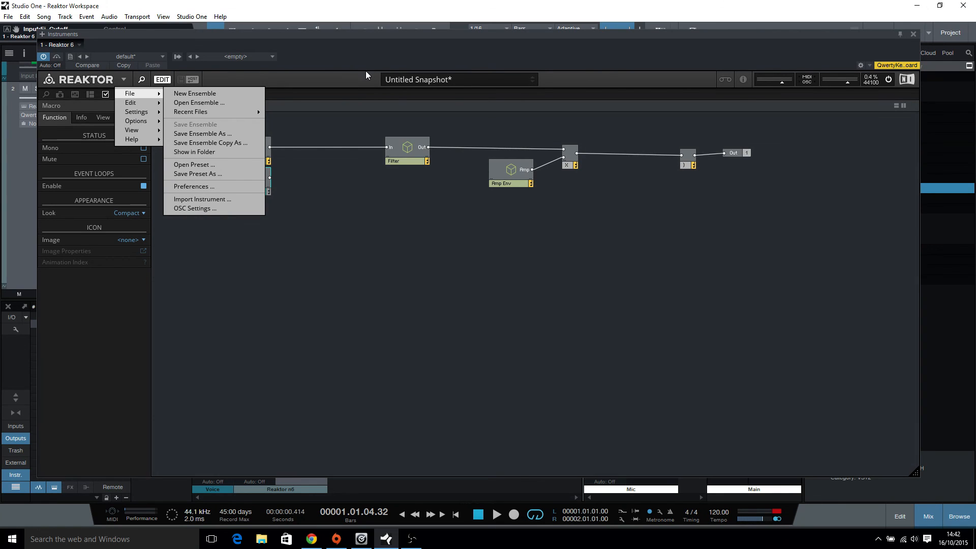
{"action": "left_click", "coordinate": [587, 256]}
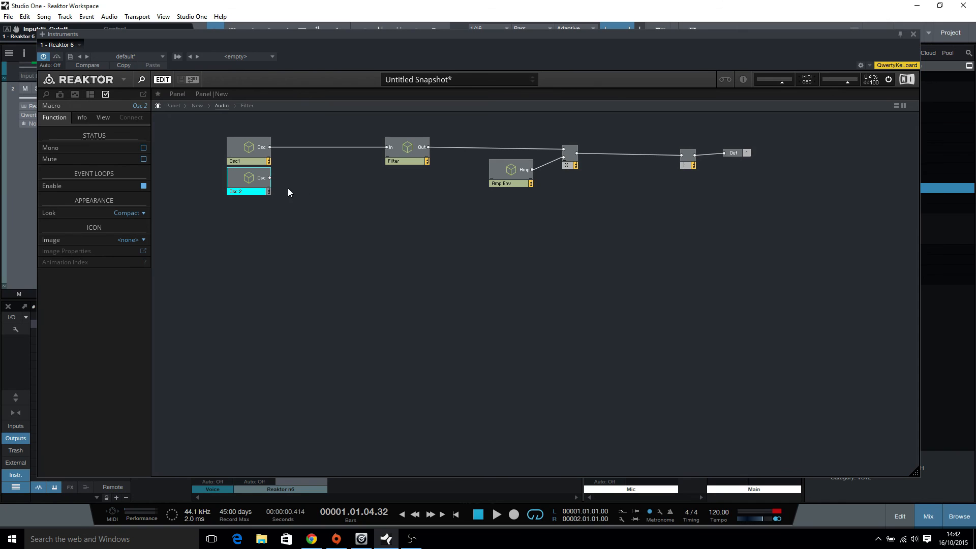
- Review the Filter macro's structure, and in the Audio structure move Amp Env closer to the multiplier and Osc 2 further below Osc1
{"action": "double_click", "coordinate": [407, 148]}
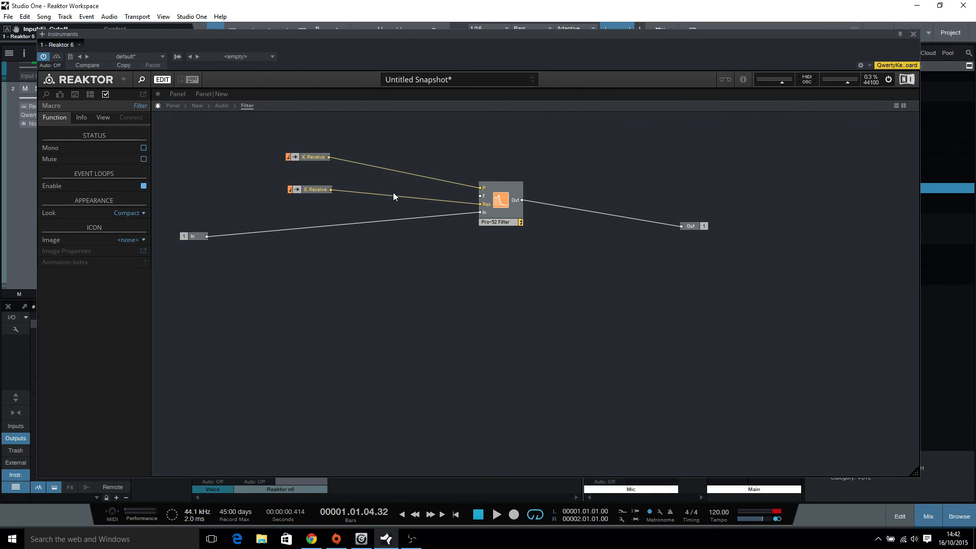
{"action": "double_click", "coordinate": [383, 318]}
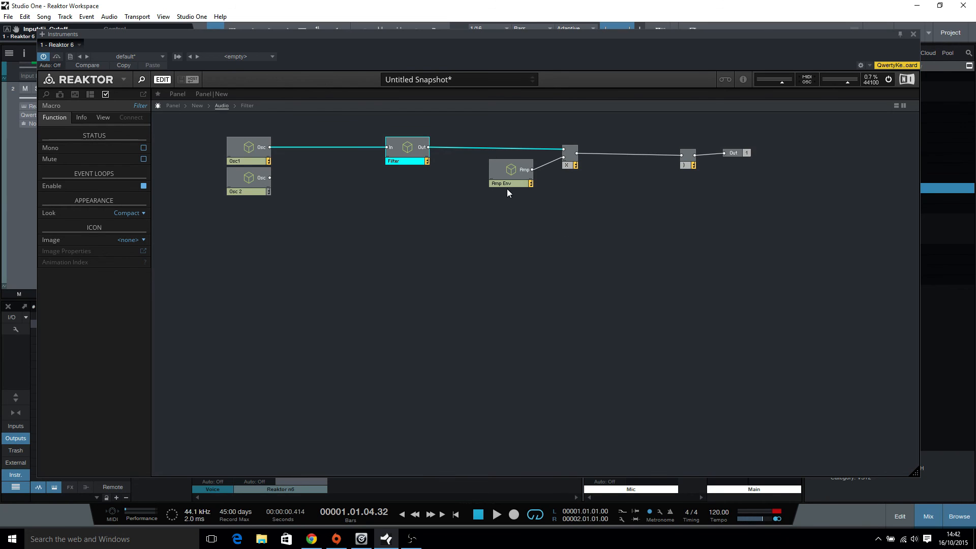
{"action": "mouse_move", "coordinate": [510, 171]}
{"action": "left_mouse_down"}
{"action": "mouse_move", "coordinate": [504, 179]}
{"action": "mouse_move", "coordinate": [516, 174]}
{"action": "left_mouse_up"}
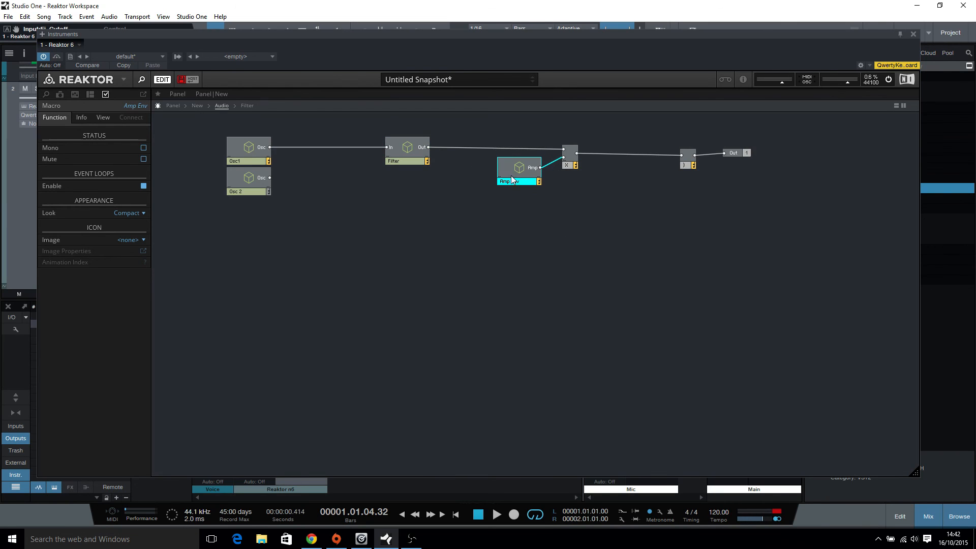
{"action": "left_click_drag", "start_coordinate": [242, 179], "coordinate": [240, 215]}
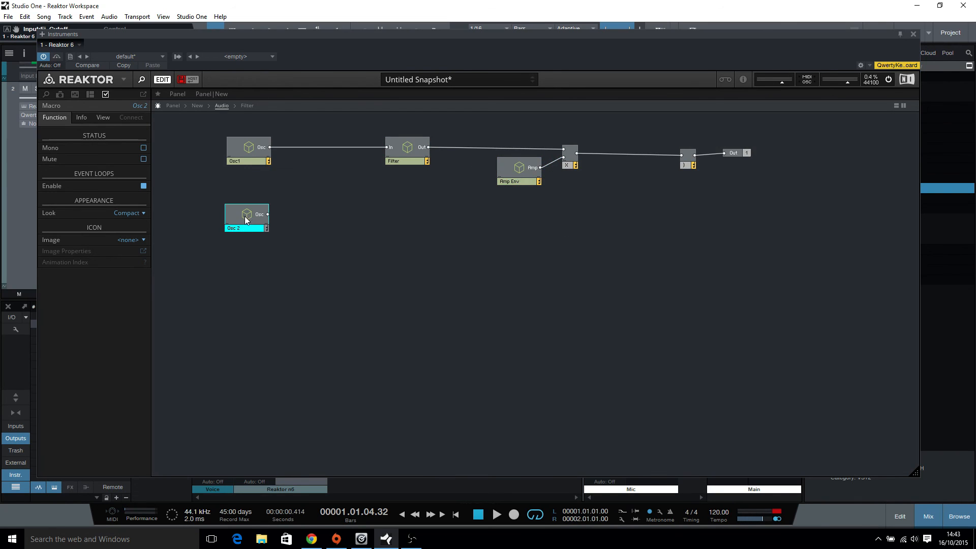
- Compare the internal structures of the Osc 2 and Osc1 macros, returning to the Audio structure
{"action": "left_click", "coordinate": [246, 149]}
{"action": "double_click", "coordinate": [239, 215]}
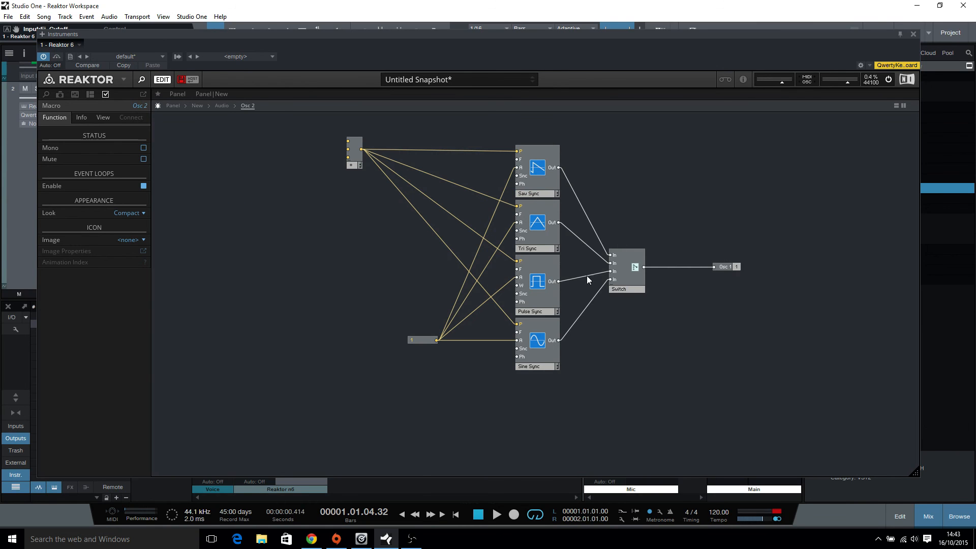
{"action": "double_click", "coordinate": [365, 288]}
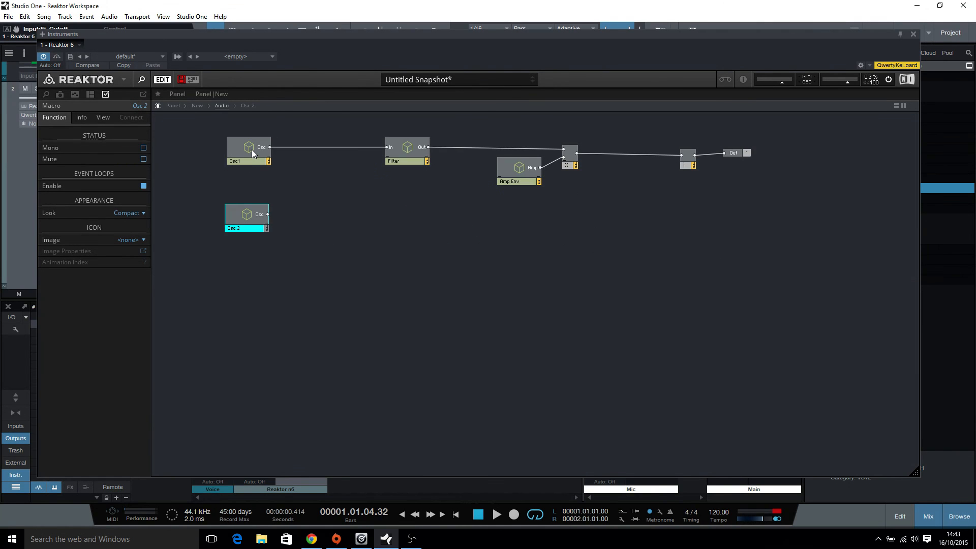
{"action": "double_click", "coordinate": [251, 149]}
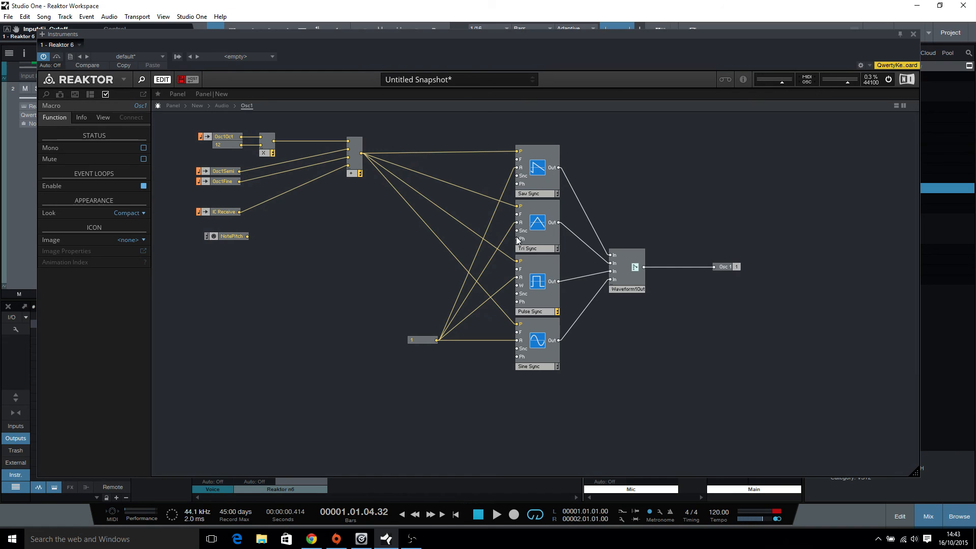
{"action": "double_click", "coordinate": [371, 279]}
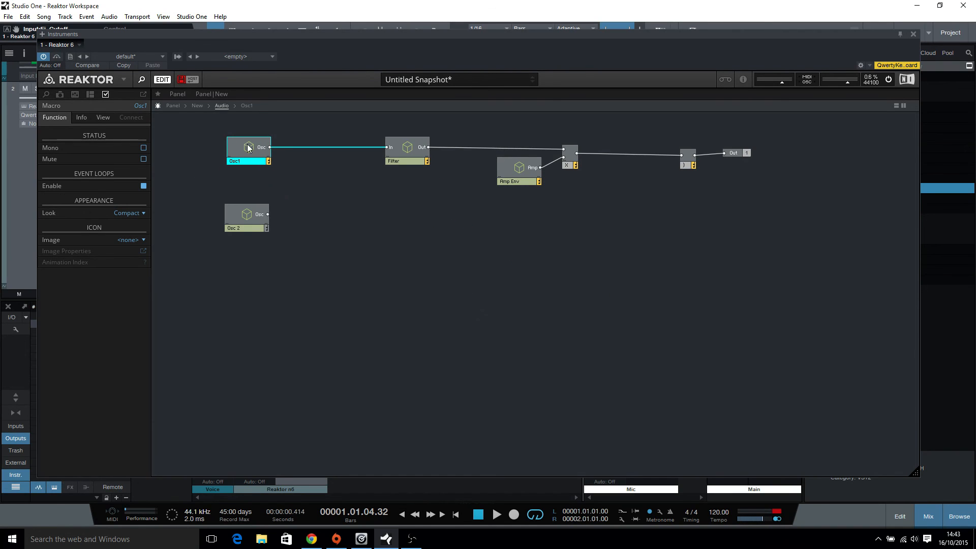
- Move the Osc 2 macro back up just beneath Osc1 and switch to Open Broadcaster Software
{"action": "left_click_drag", "start_coordinate": [239, 211], "coordinate": [245, 183]}
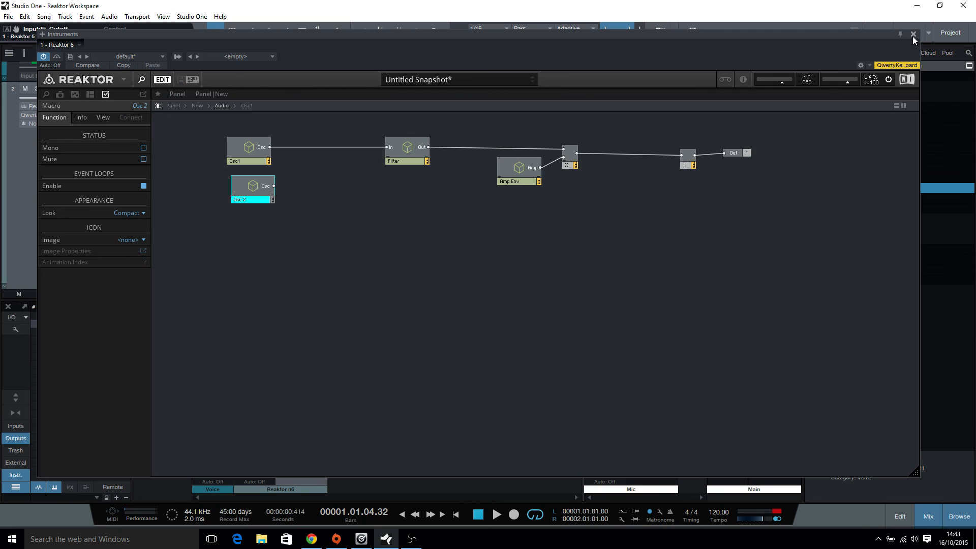
{"action": "left_click", "coordinate": [411, 539]}
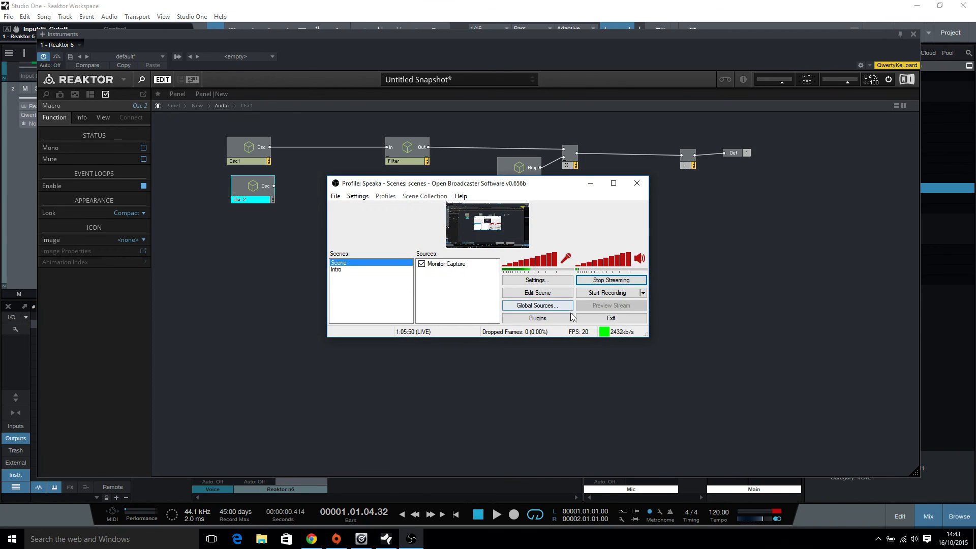